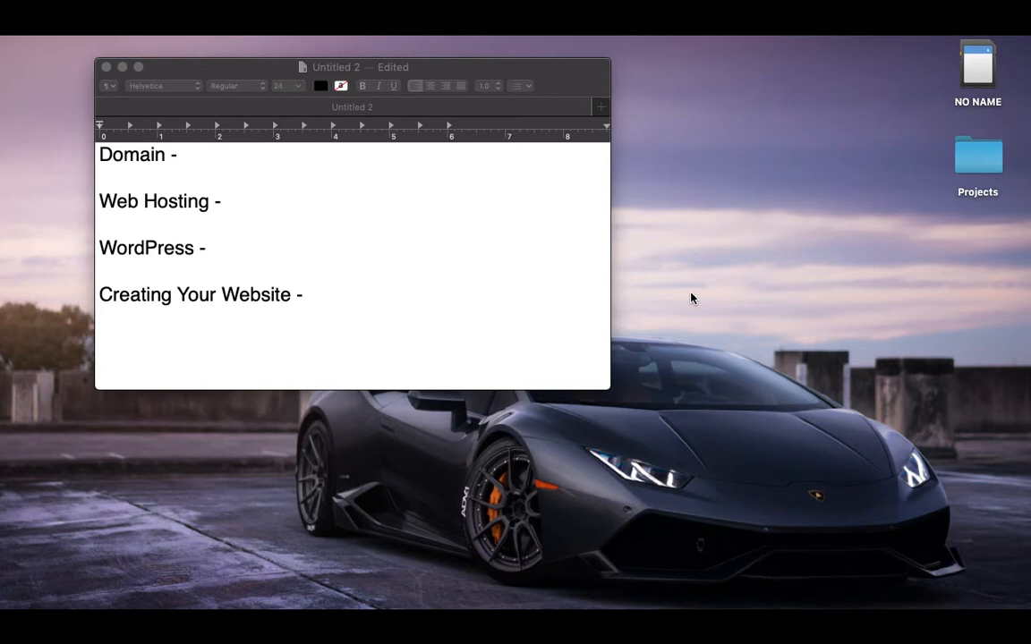
# Step: Enter '11/year' after 'Domain -' and '6/month' after 'Web Hosting -' in the TextEdit cost list
pyautogui.click(198, 154)
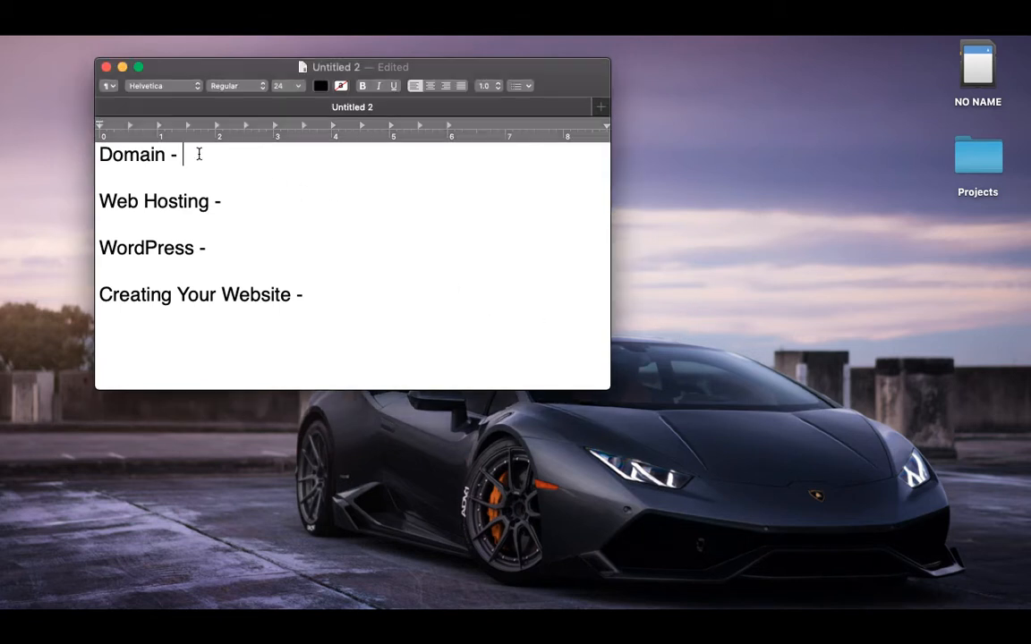
pyautogui.write('11/year')
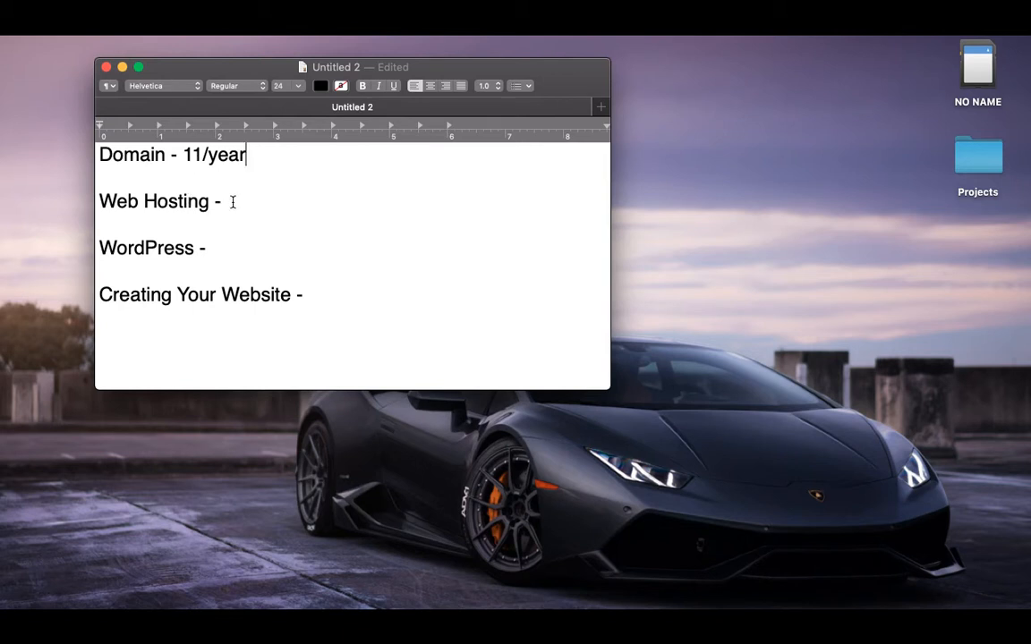
pyautogui.click(234, 202)
pyautogui.write('6/month')
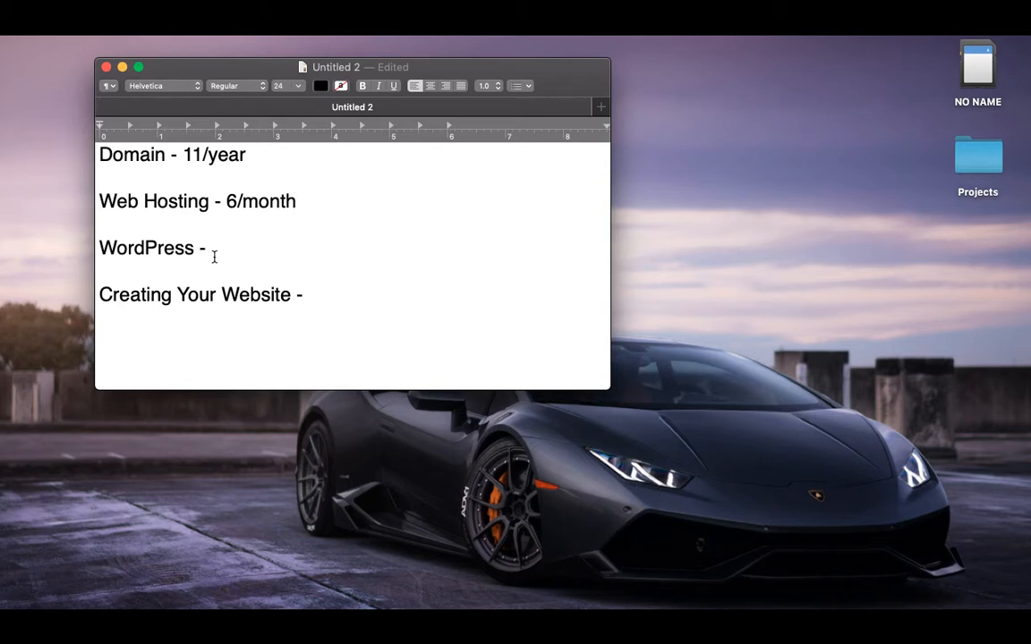
# Step: Type 'Free' after both 'WordPress -' and 'Creating Your Website -'
pyautogui.press('Down')
pyautogui.press('Down')
pyautogui.write('Free')
pyautogui.click(303, 294)
pyautogui.write('Free')
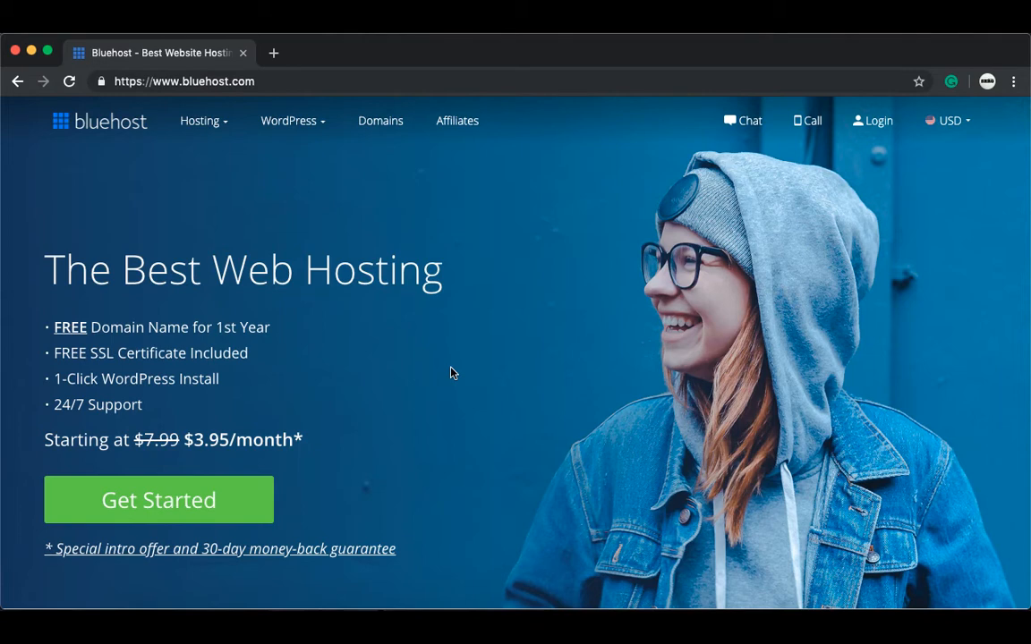
# Step: Start Bluehost sign-up with Get Started and select the basic $3.95/month plan
pyautogui.click(246, 507)
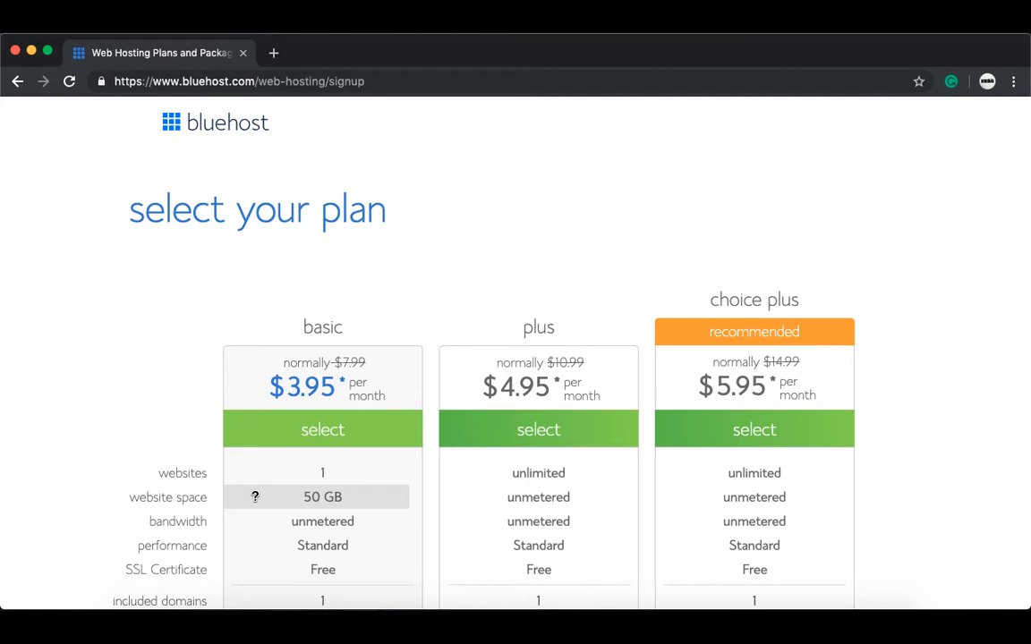
pyautogui.click(322, 432)
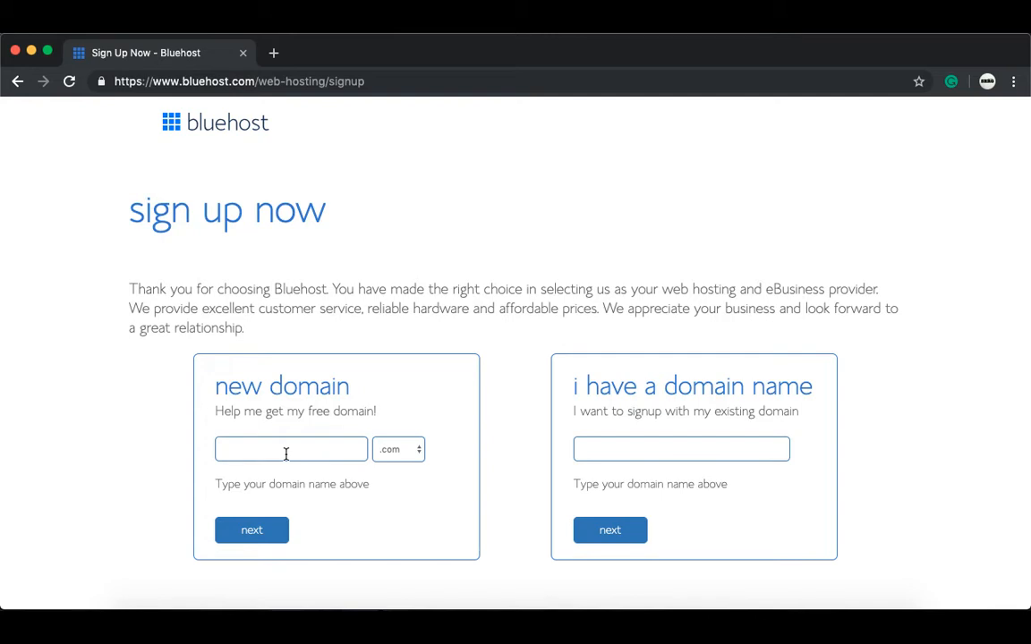
# Step: Keep the .com extension and enter the free domain howtoocreatewebsite from autofill
pyautogui.click(409, 454)
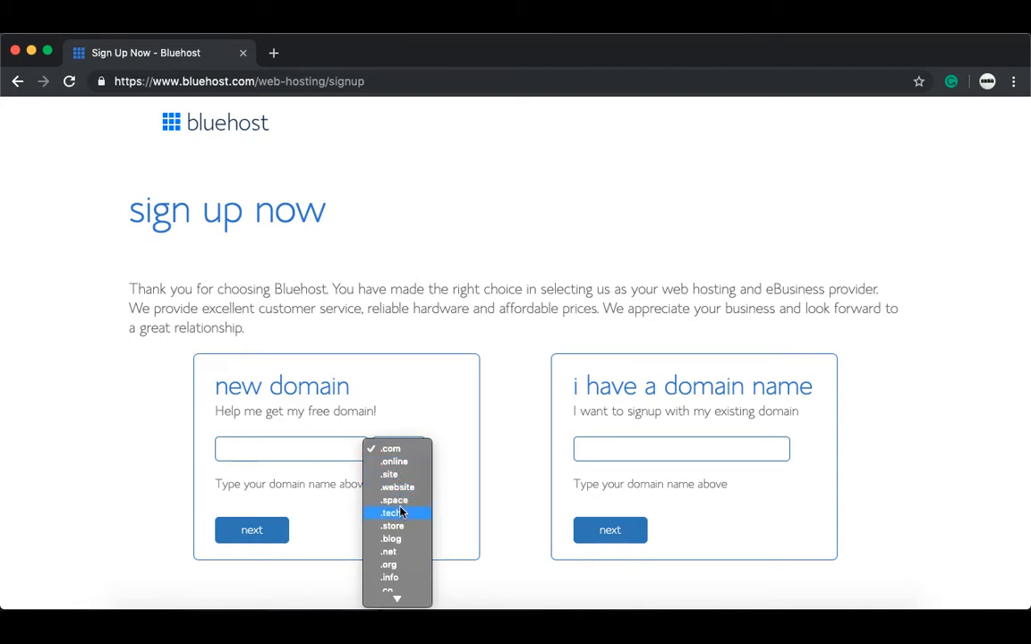
pyautogui.click(396, 452)
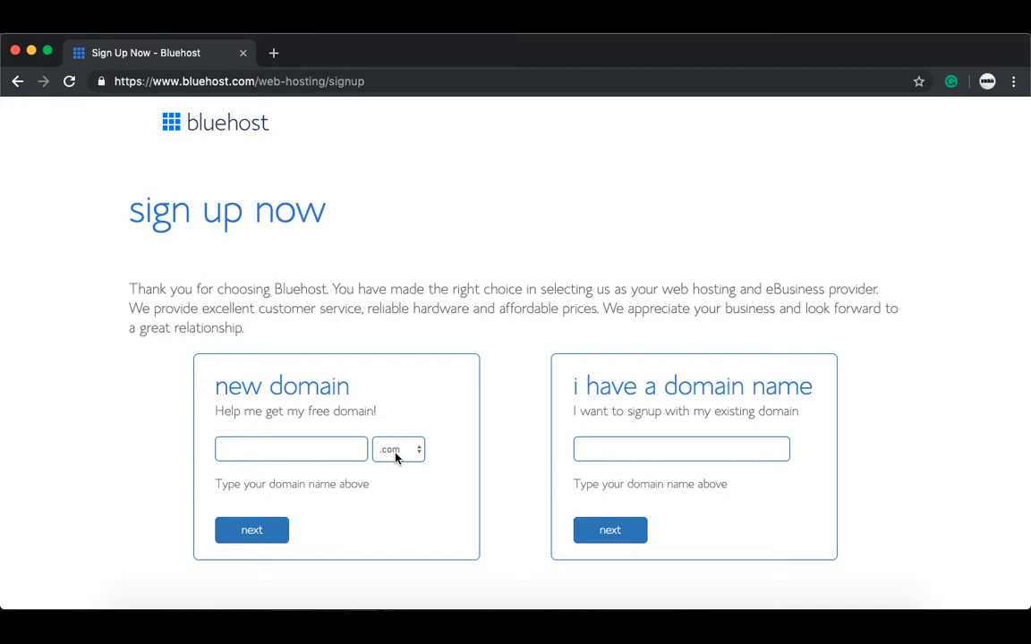
pyautogui.click(307, 453)
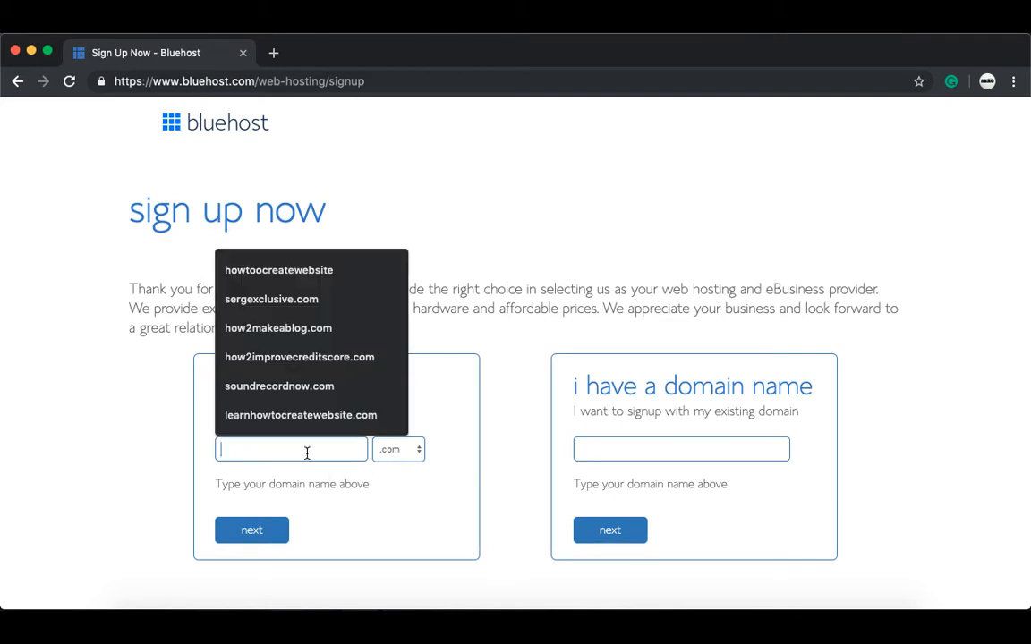
pyautogui.write('h')
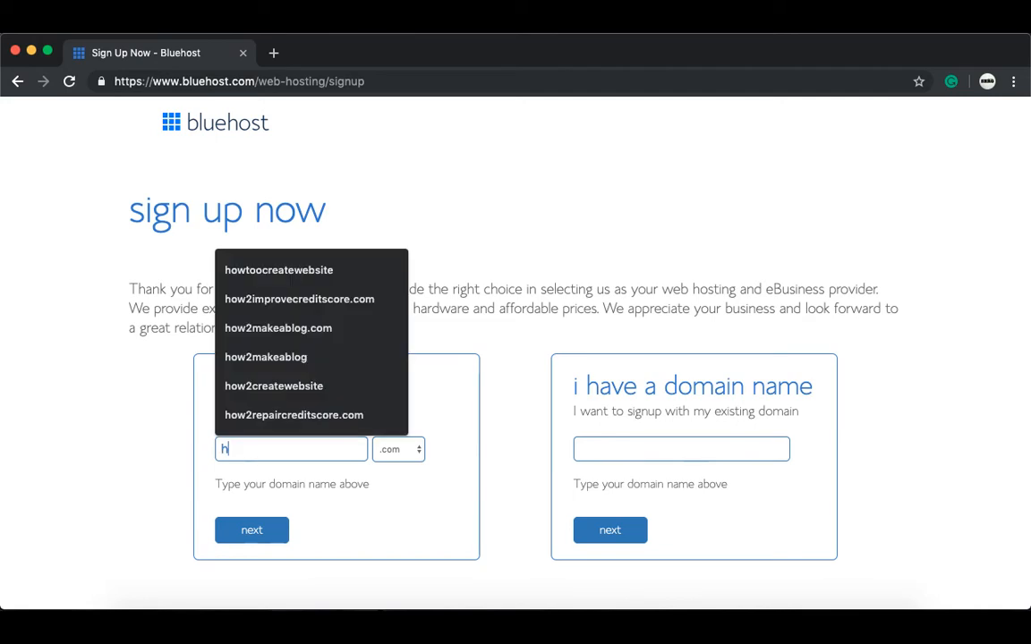
pyautogui.press('Down')
pyautogui.press('Return')
pyautogui.click(263, 533)
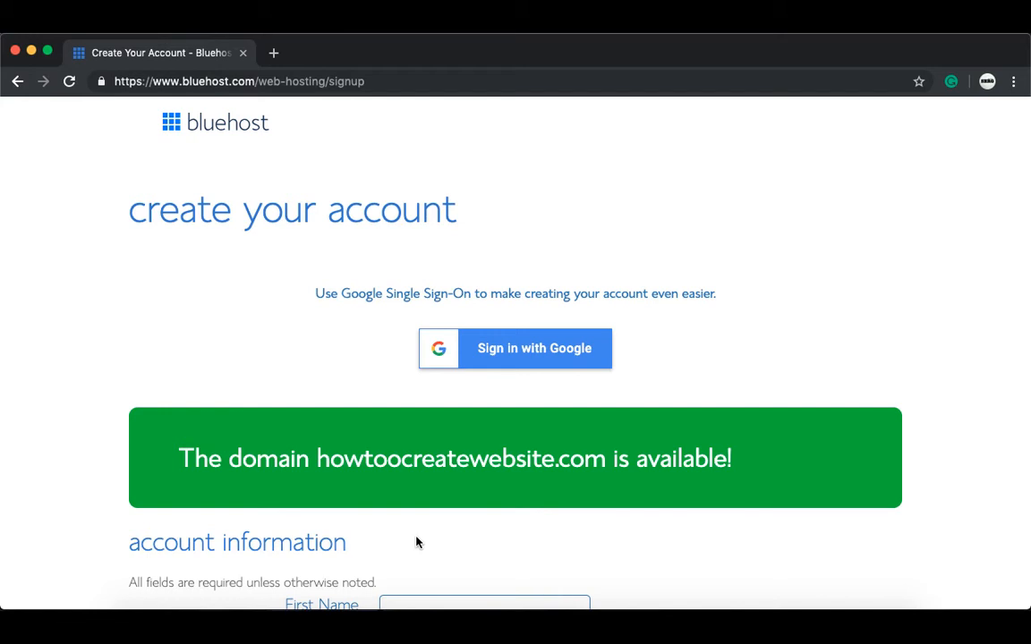
# Step: Autofill the account form with the saved contact details and enter the phone number
pyautogui.scroll(-2, 417, 543)
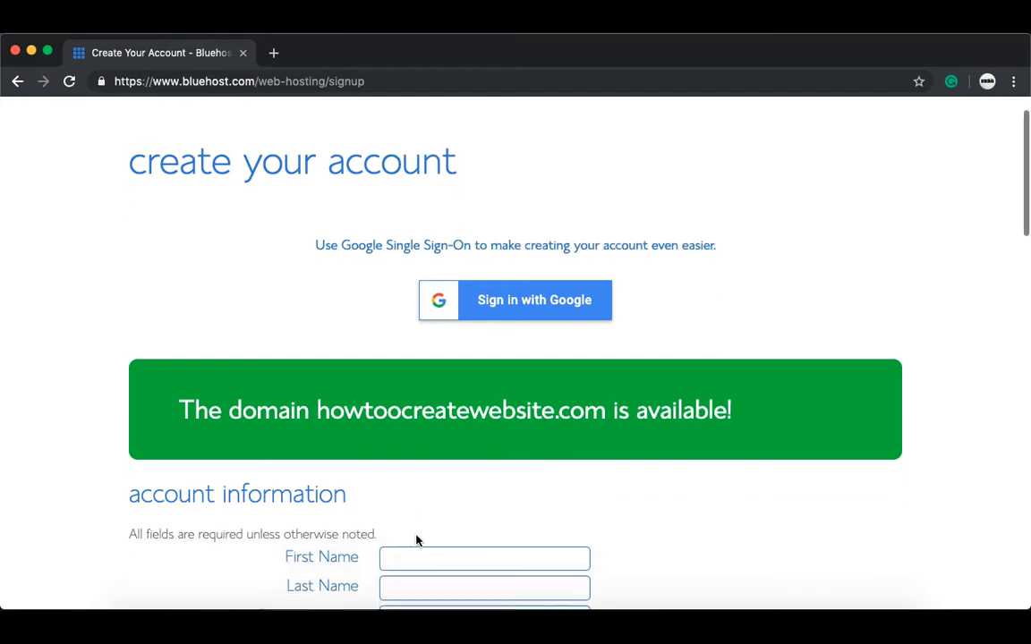
pyautogui.scroll(-2, 416, 535)
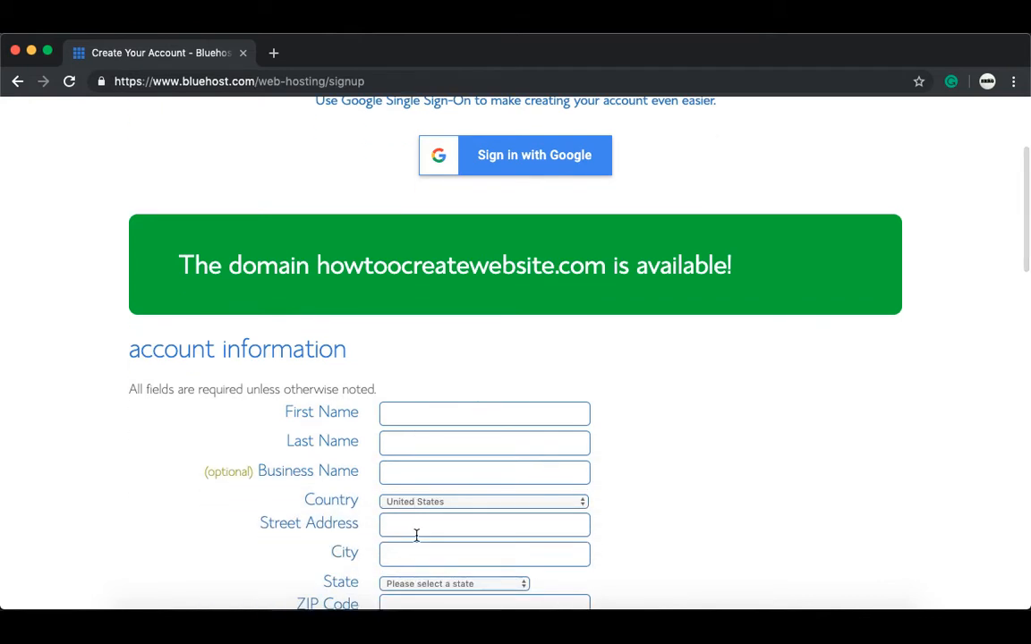
pyautogui.scroll(-1, 416, 535)
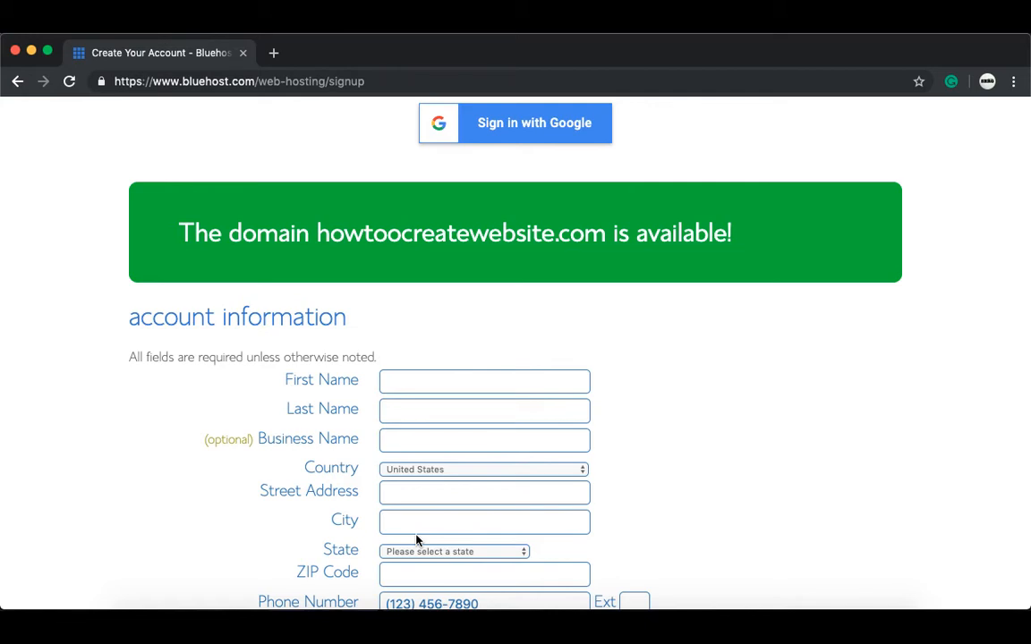
pyautogui.scroll(-2, 416, 540)
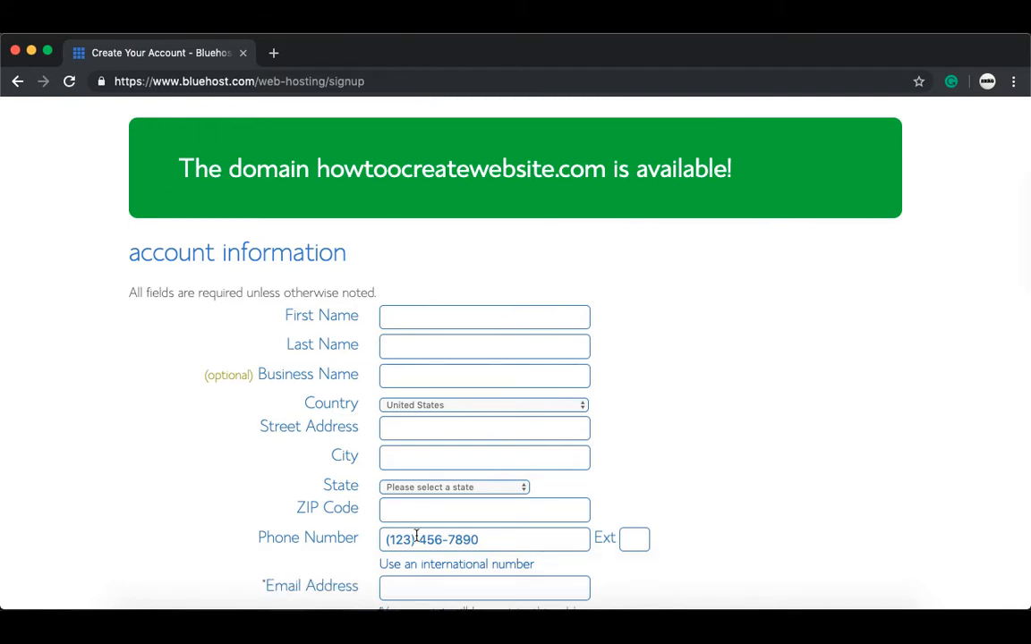
pyautogui.click(460, 320)
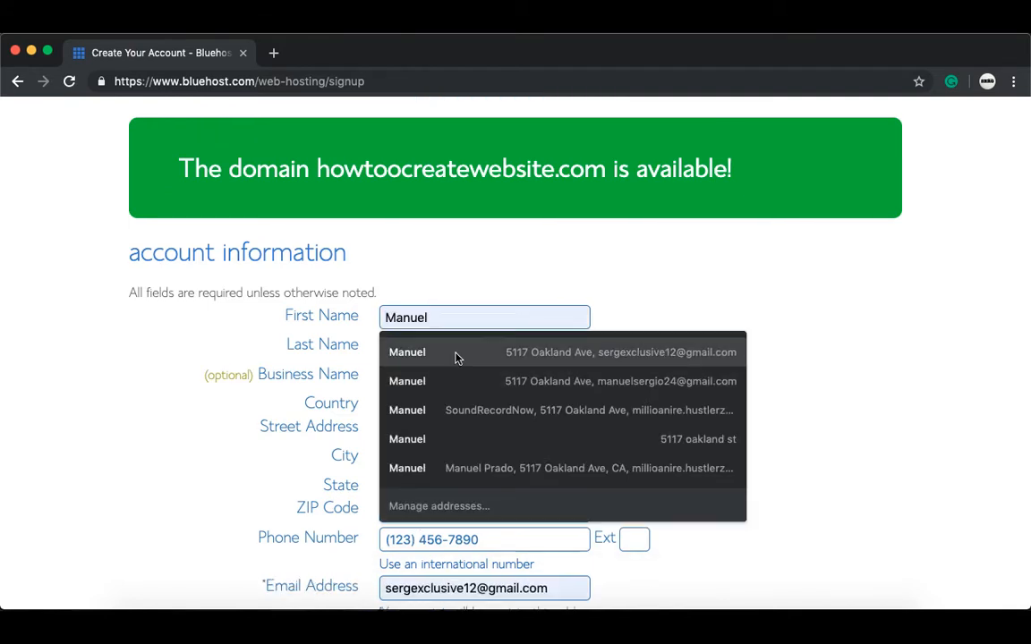
pyautogui.click(456, 356)
pyautogui.press('Tab')
# Step: Bring up the Account Plan length options
pyautogui.scroll(-2, 287, 566)
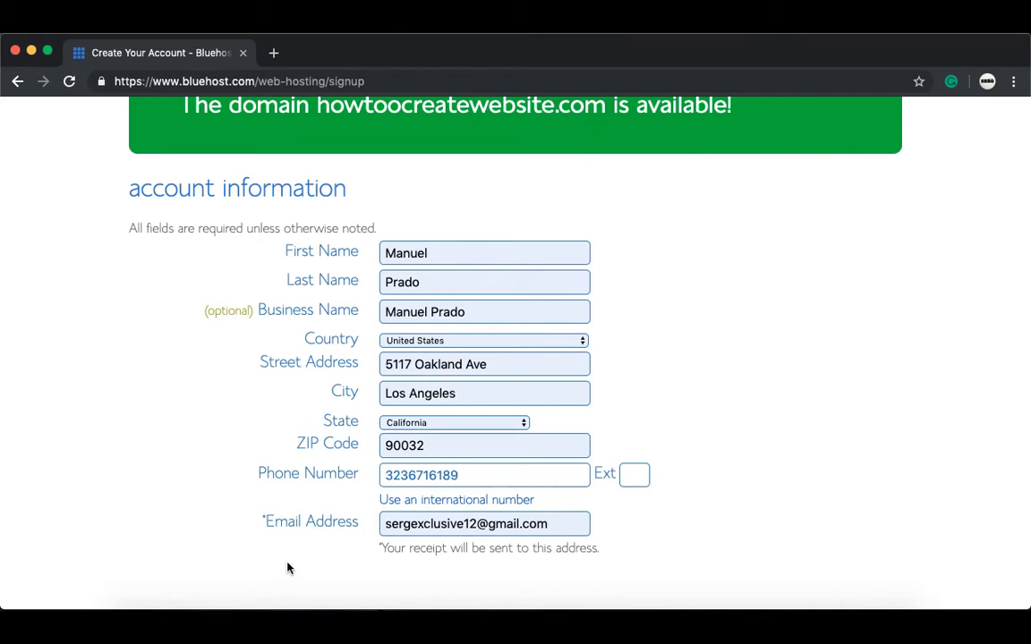
pyautogui.scroll(-3, 287, 567)
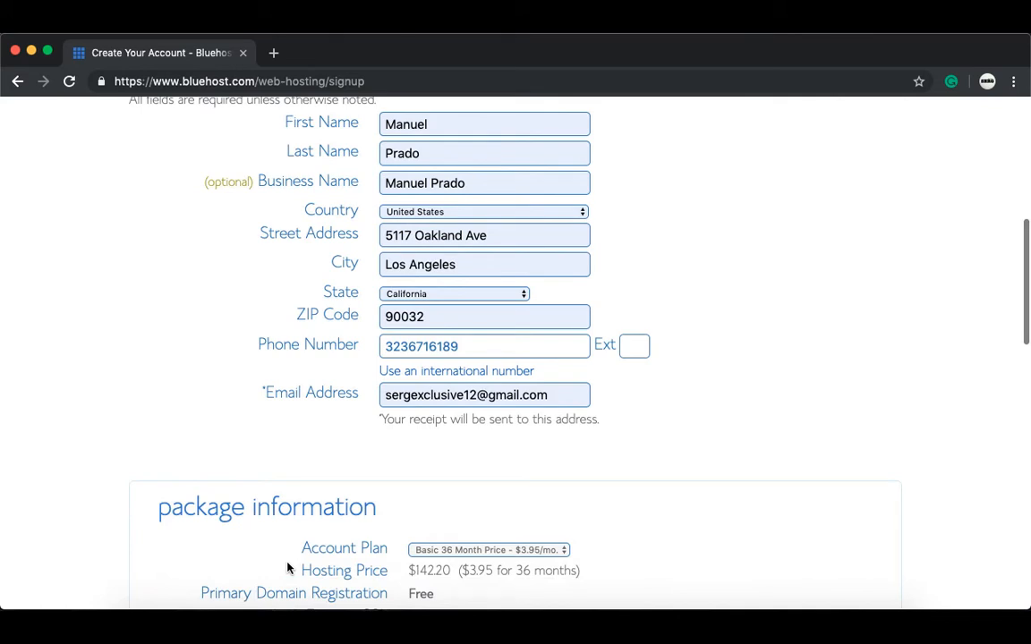
pyautogui.scroll(-2, 287, 566)
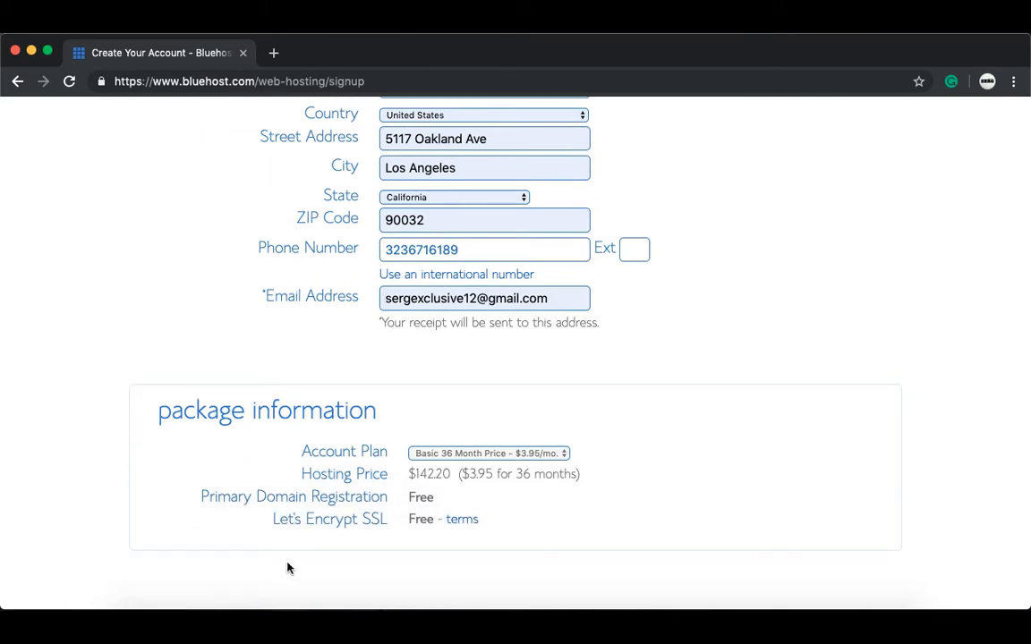
pyautogui.click(436, 457)
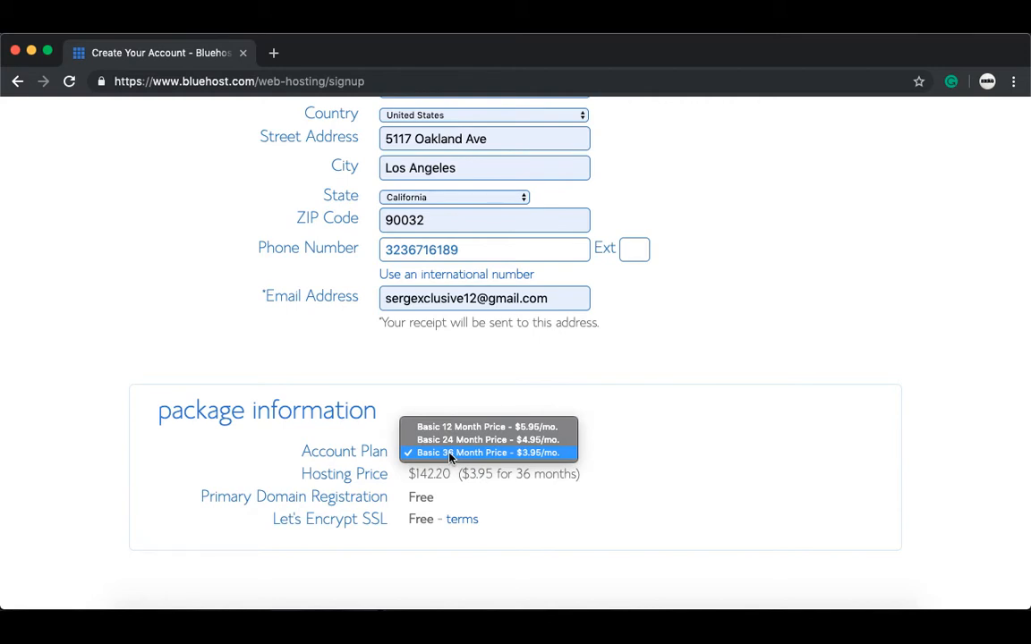
# Step: Switch the account plan from Basic 36 Month to Basic 12 Month at $5.95/mo
pyautogui.click(450, 456)
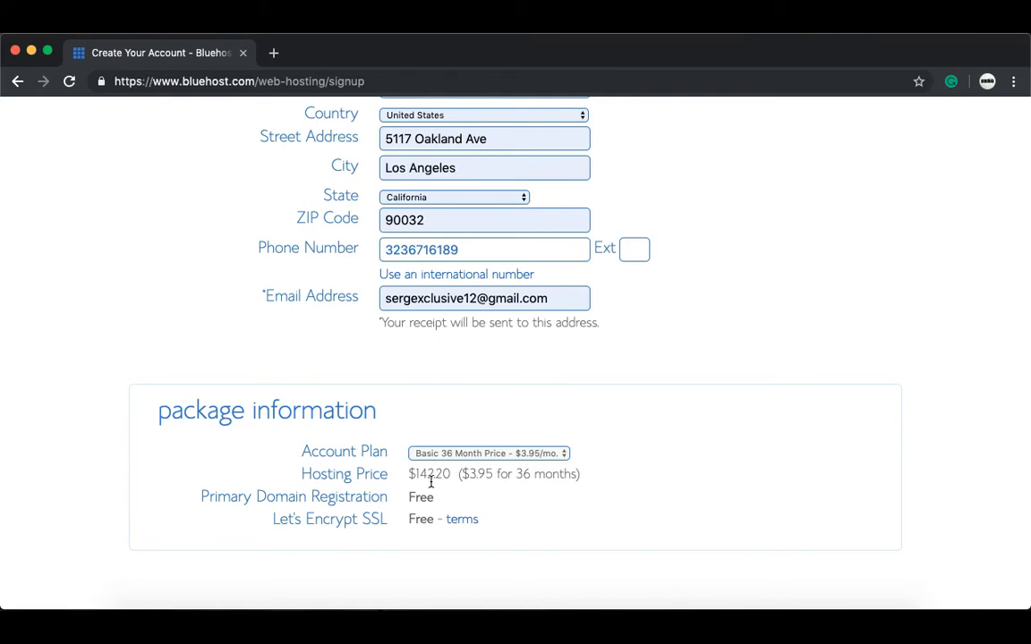
pyautogui.click(453, 454)
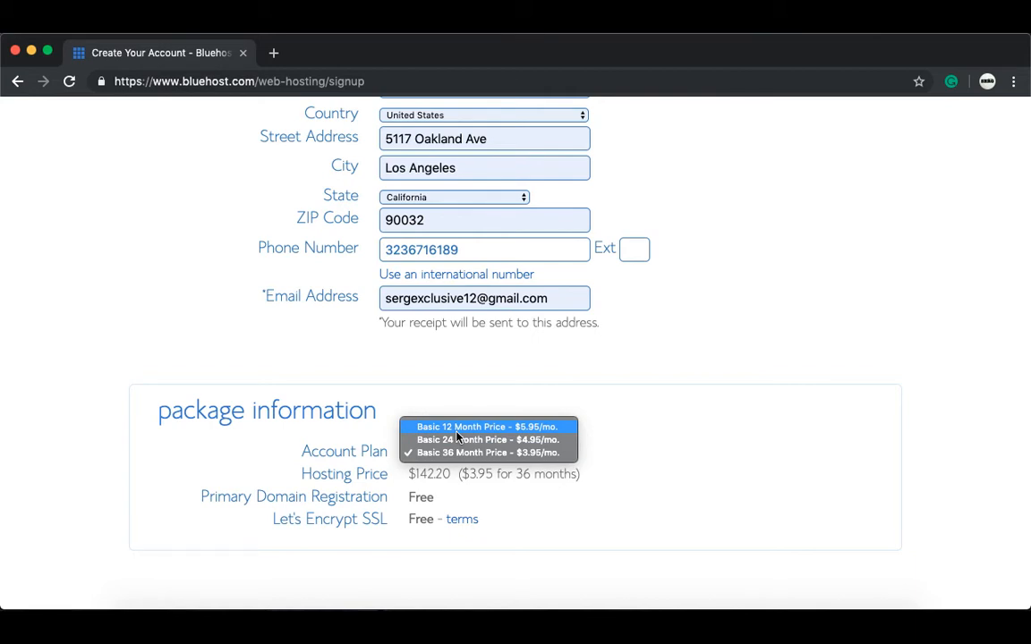
pyautogui.click(456, 434)
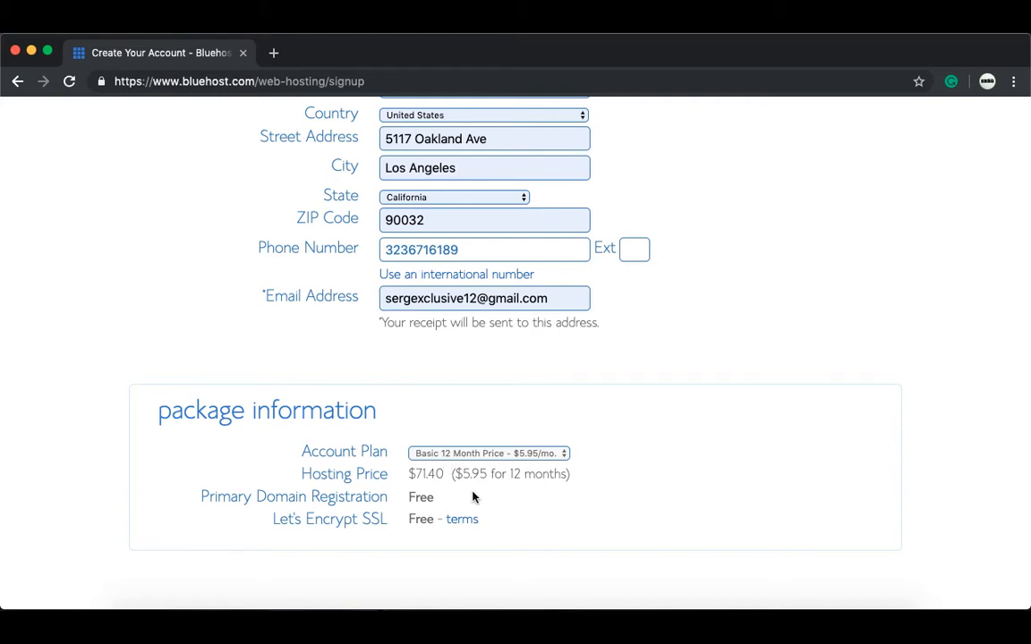
# Step: Untick the Codeguard Basic, SiteLock Security and Domain Privacy Protection extras
pyautogui.scroll(-2, 474, 498)
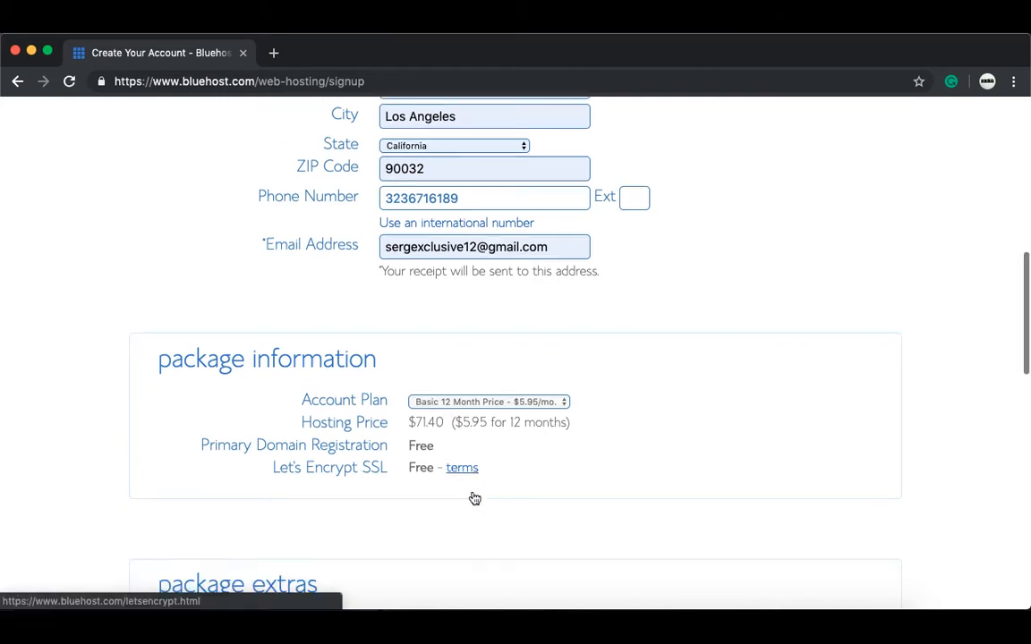
pyautogui.scroll(-2, 475, 498)
pyautogui.scroll(-1, 473, 495)
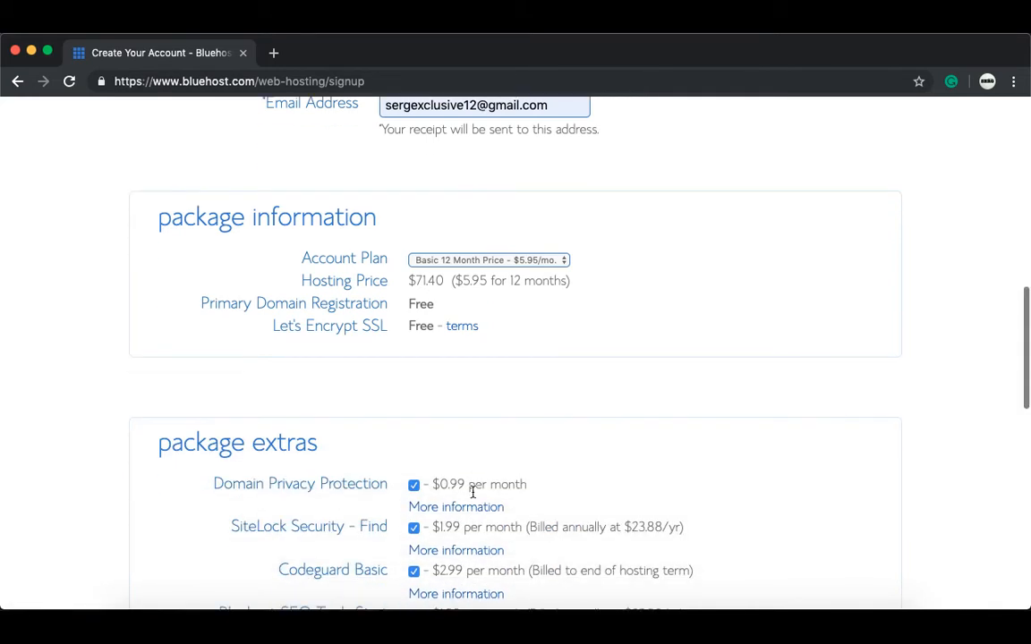
pyautogui.scroll(-1, 473, 492)
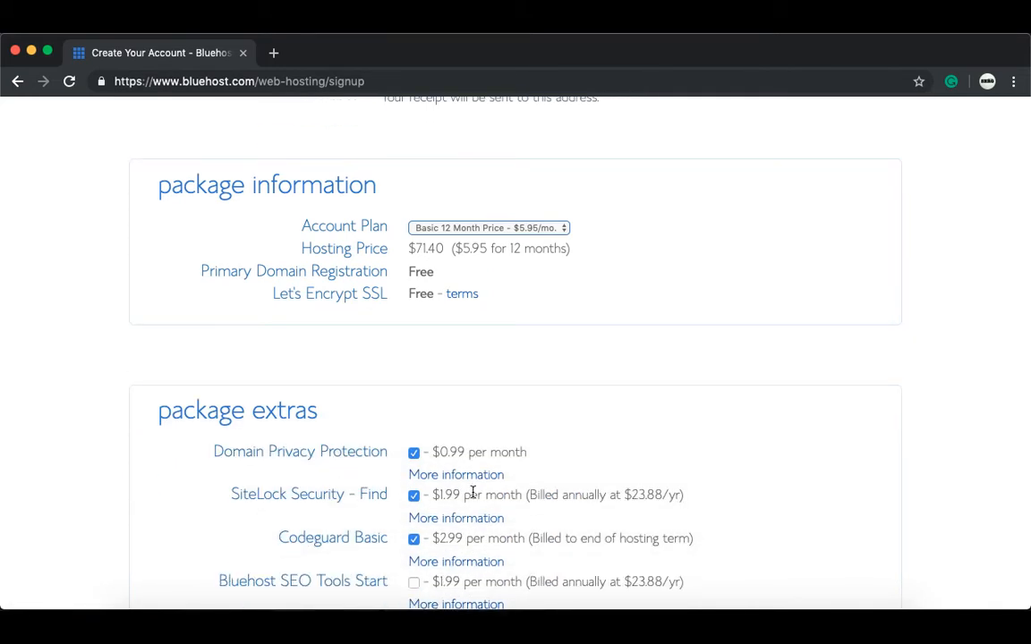
pyautogui.scroll(-1, 472, 495)
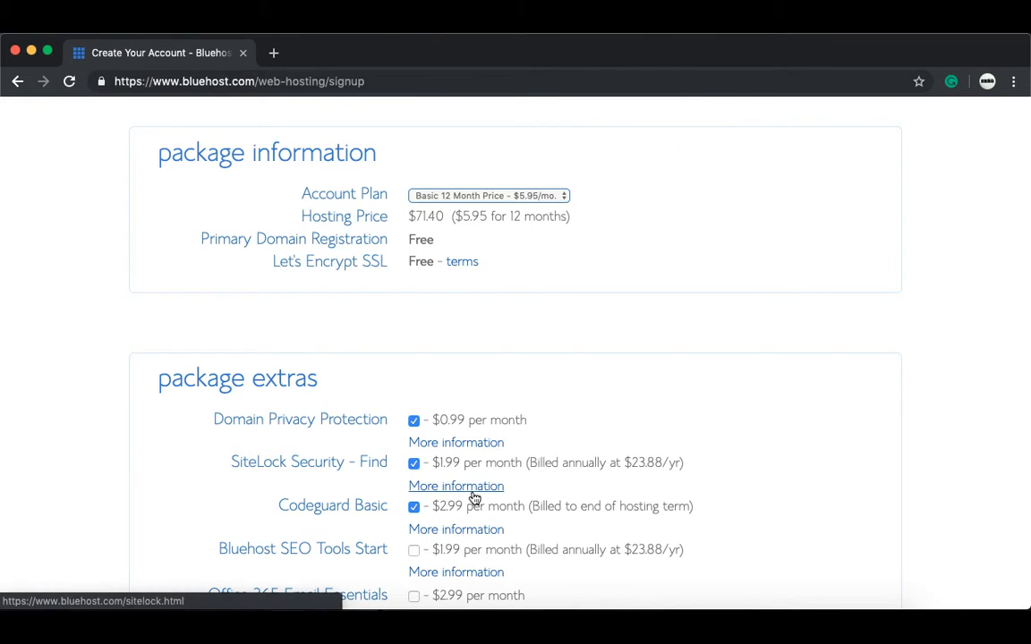
pyautogui.scroll(-1, 474, 495)
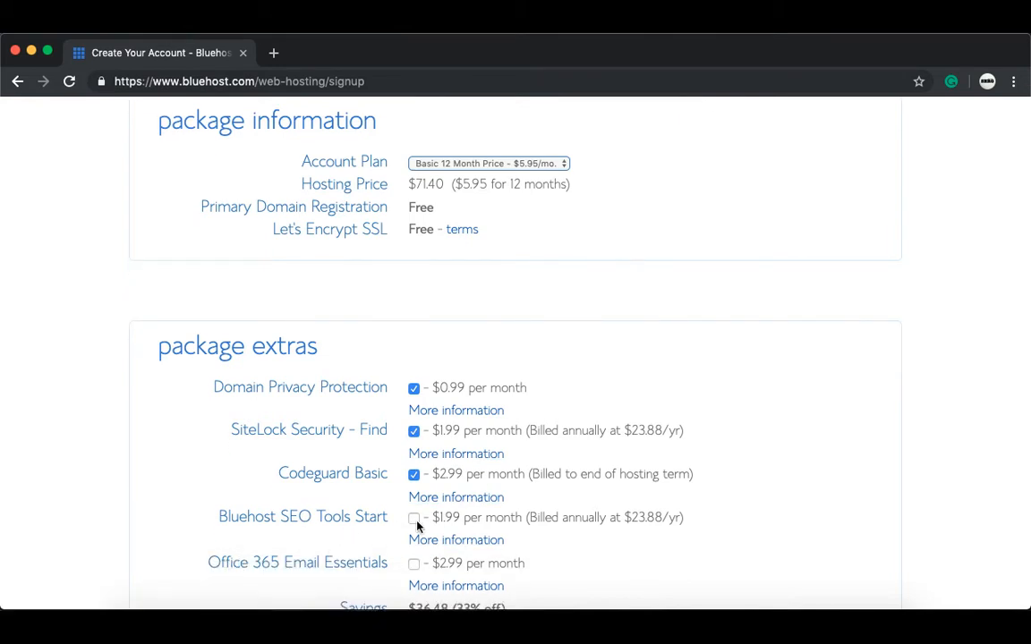
pyautogui.click(414, 474)
pyautogui.click(415, 432)
pyautogui.click(414, 390)
# Step: Fill the payment information from a saved credit card
pyautogui.scroll(-5, 395, 422)
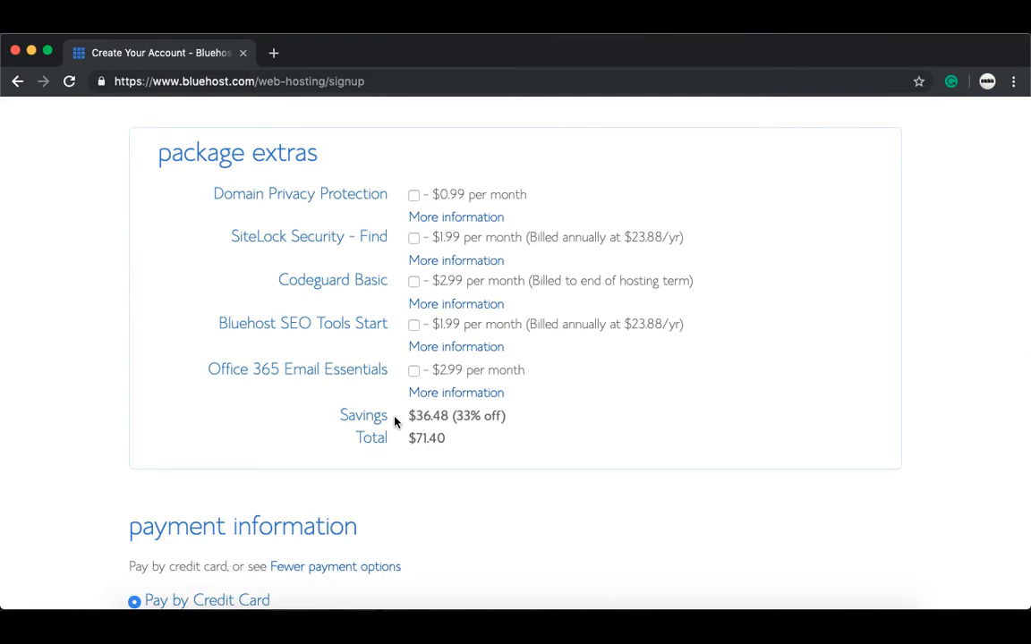
pyautogui.scroll(-3, 395, 421)
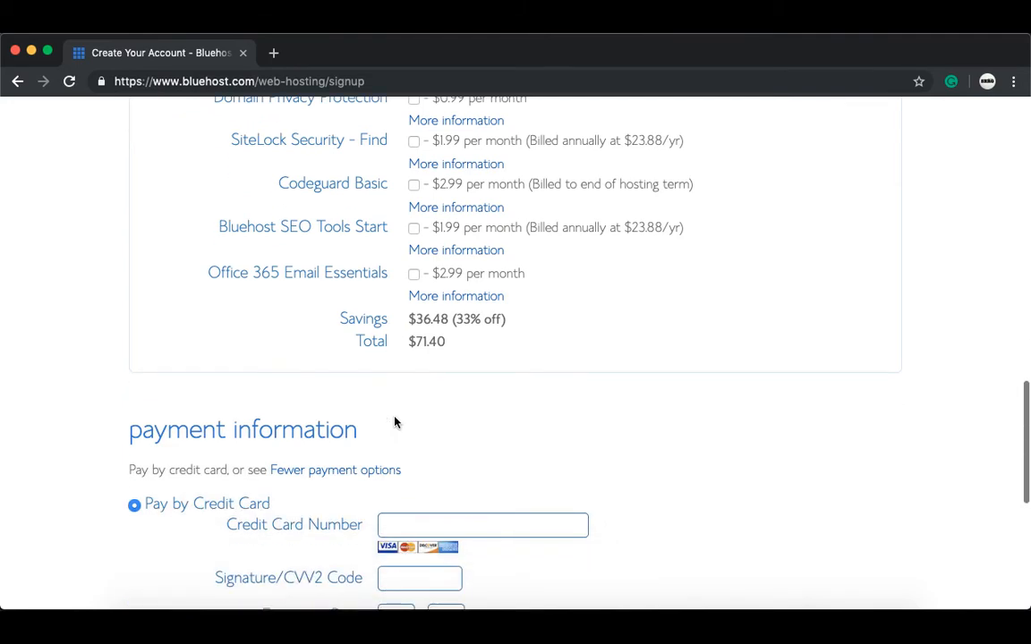
pyautogui.scroll(-2, 395, 422)
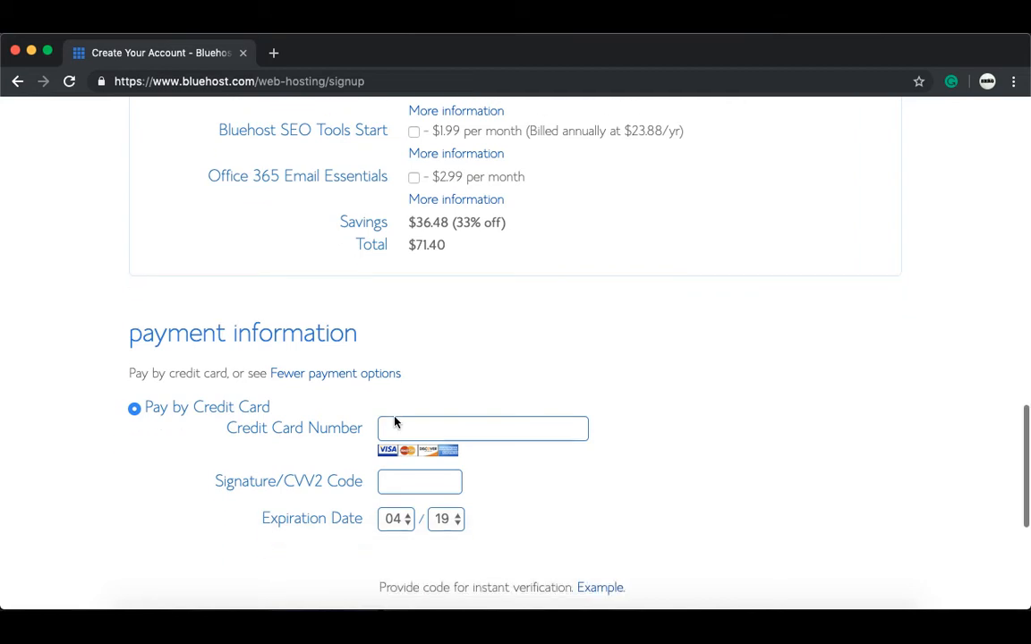
pyautogui.scroll(-1, 394, 422)
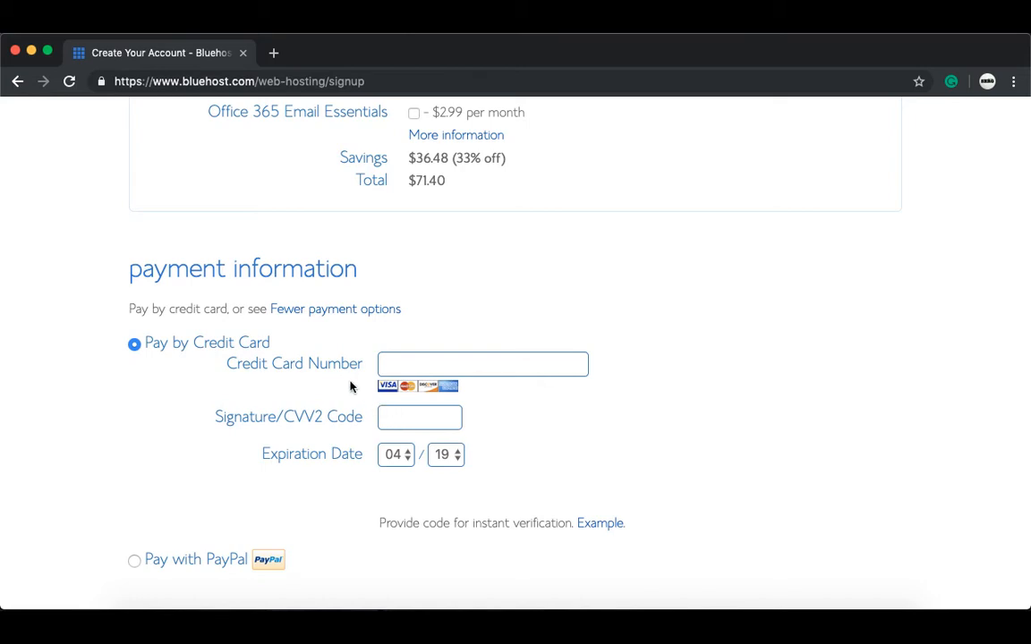
pyautogui.scroll(-1, 349, 386)
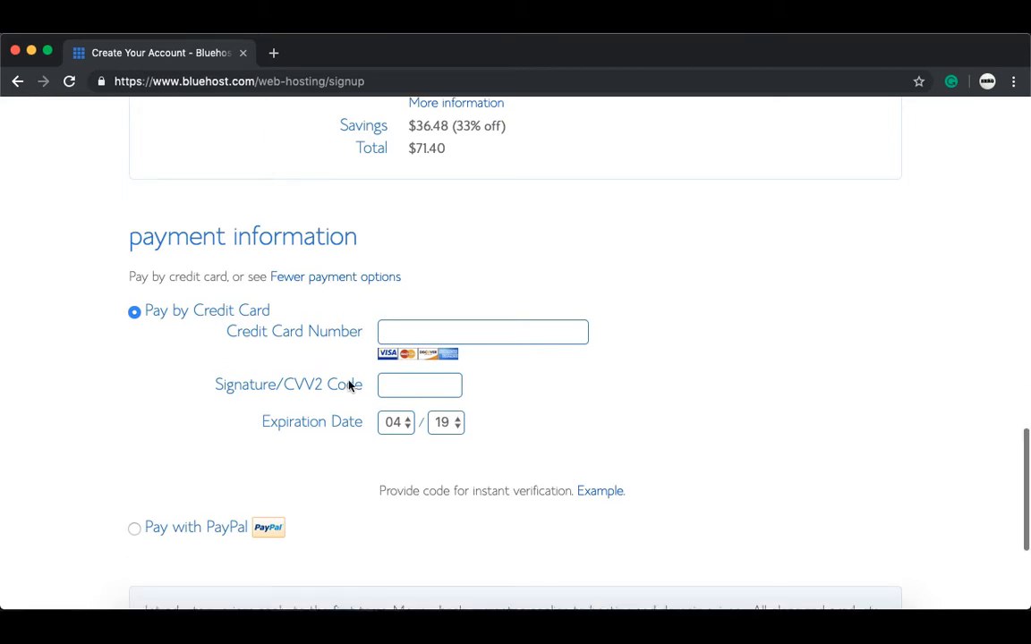
pyautogui.click(392, 332)
pyautogui.click(419, 372)
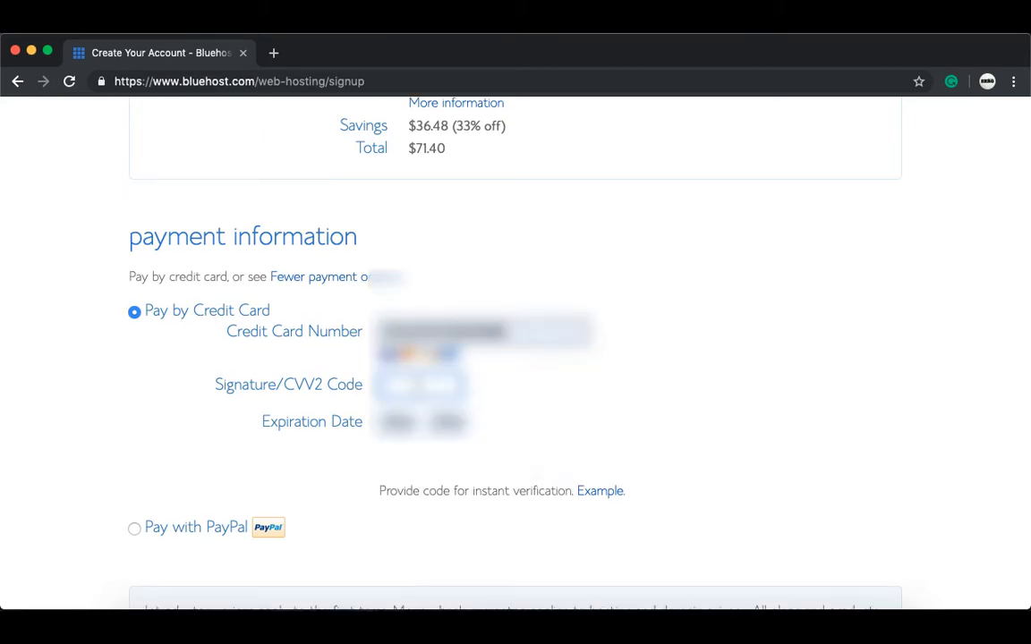
pyautogui.click(400, 386)
# Step: Accept the Terms of Service and submit the order
pyautogui.scroll(-3, 420, 444)
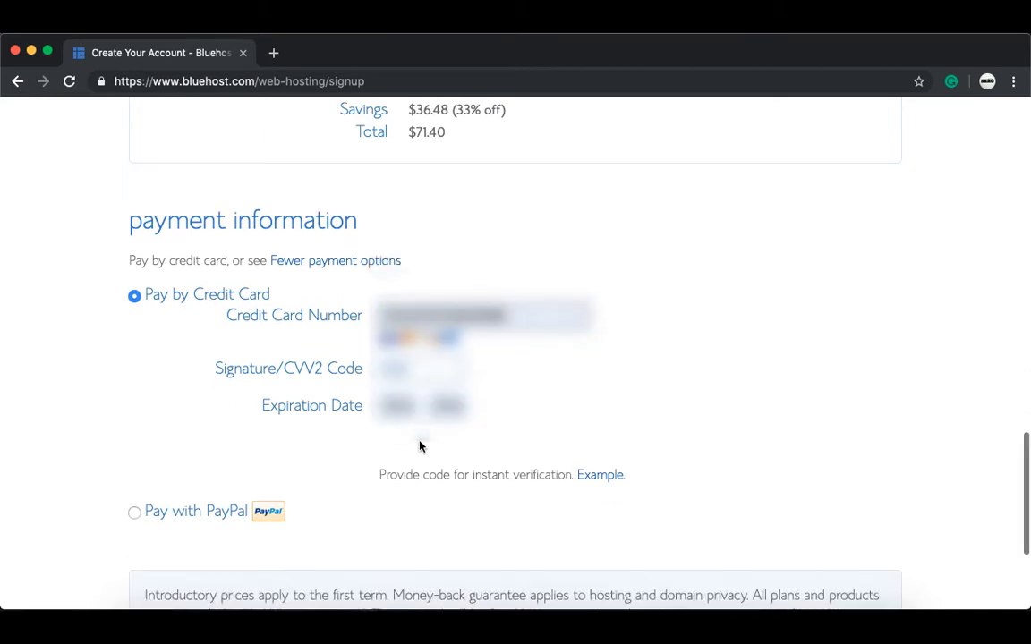
pyautogui.scroll(-2, 420, 445)
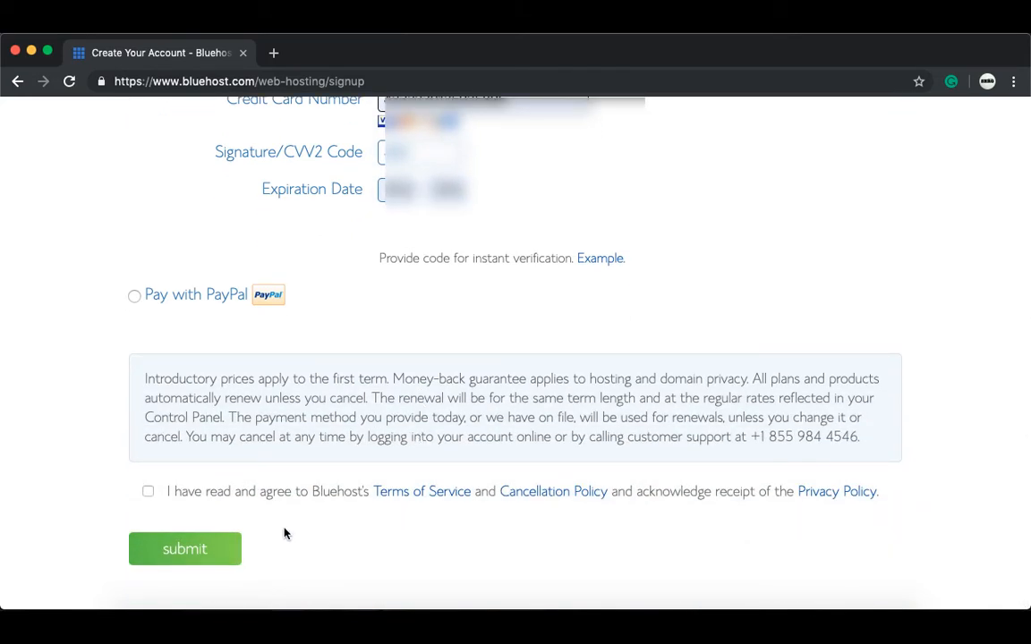
pyautogui.click(147, 492)
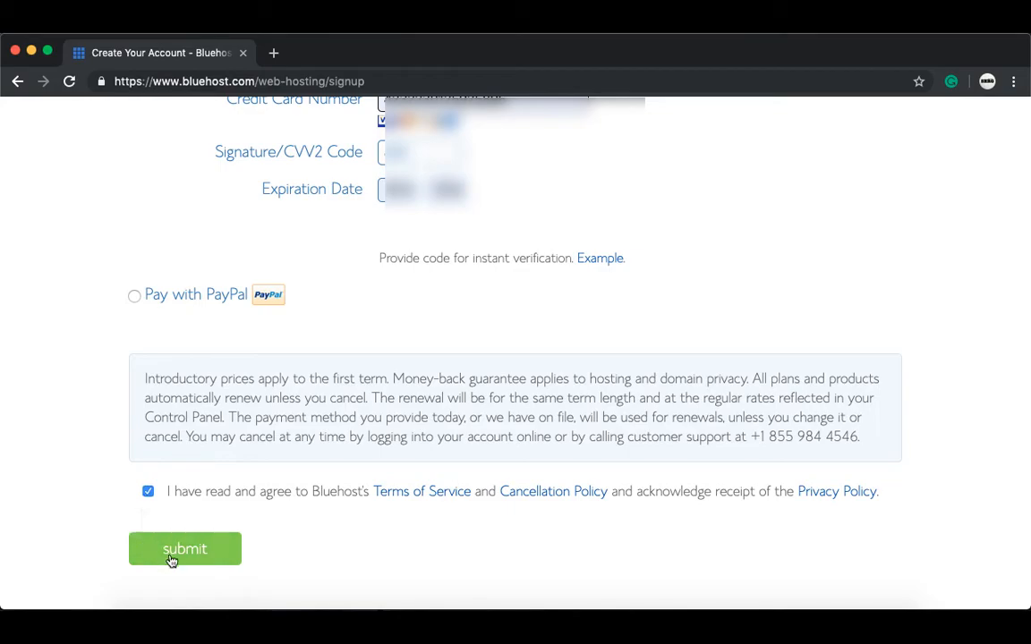
pyautogui.click(172, 549)
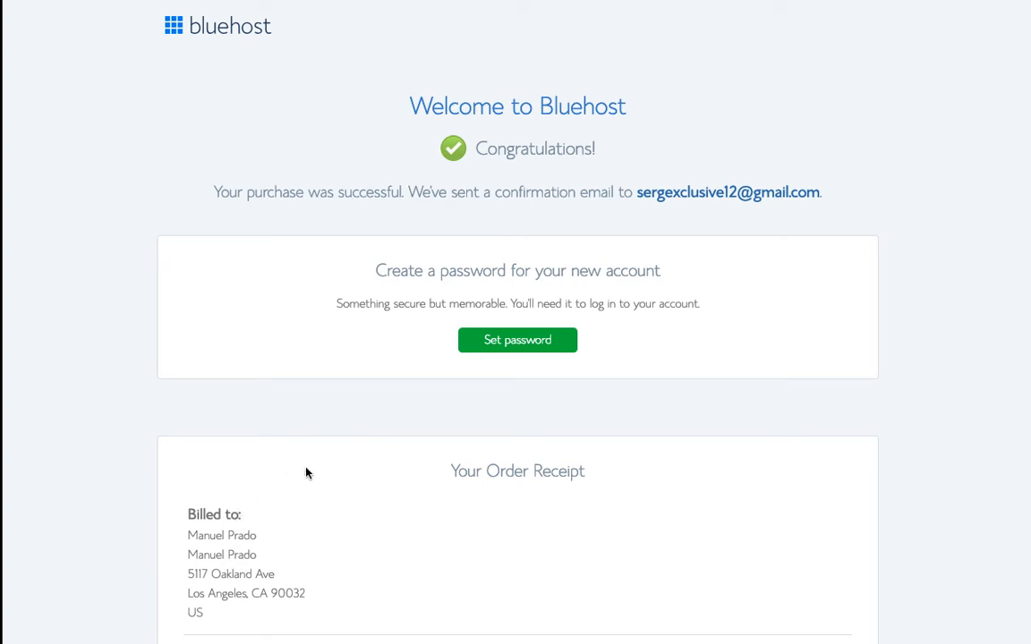
# Step: Set the account password using Bluehost's suggested password
pyautogui.click(517, 342)
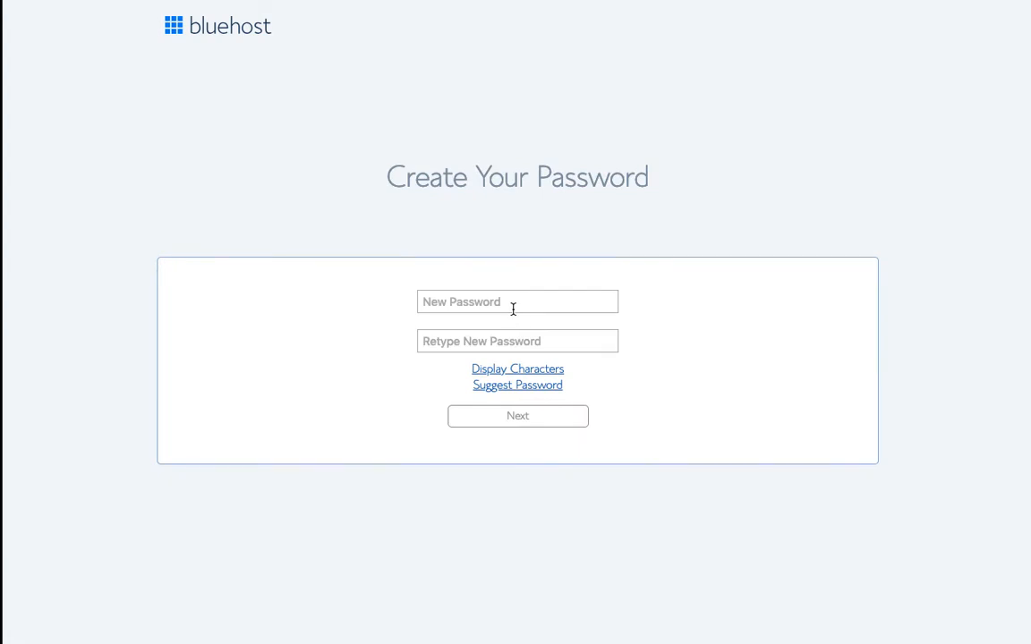
pyautogui.click(526, 387)
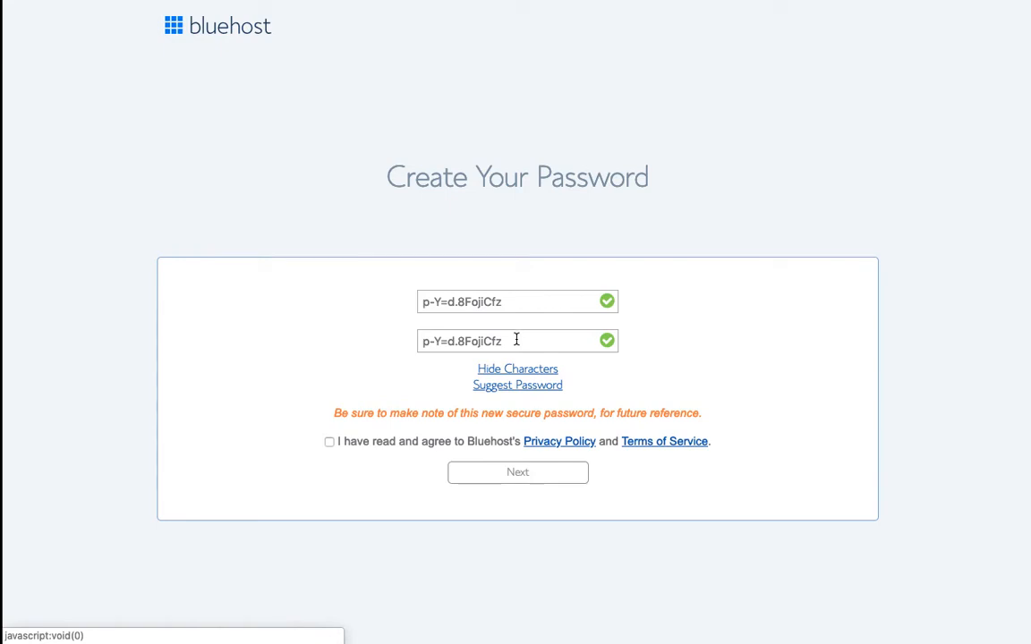
pyautogui.click(516, 340)
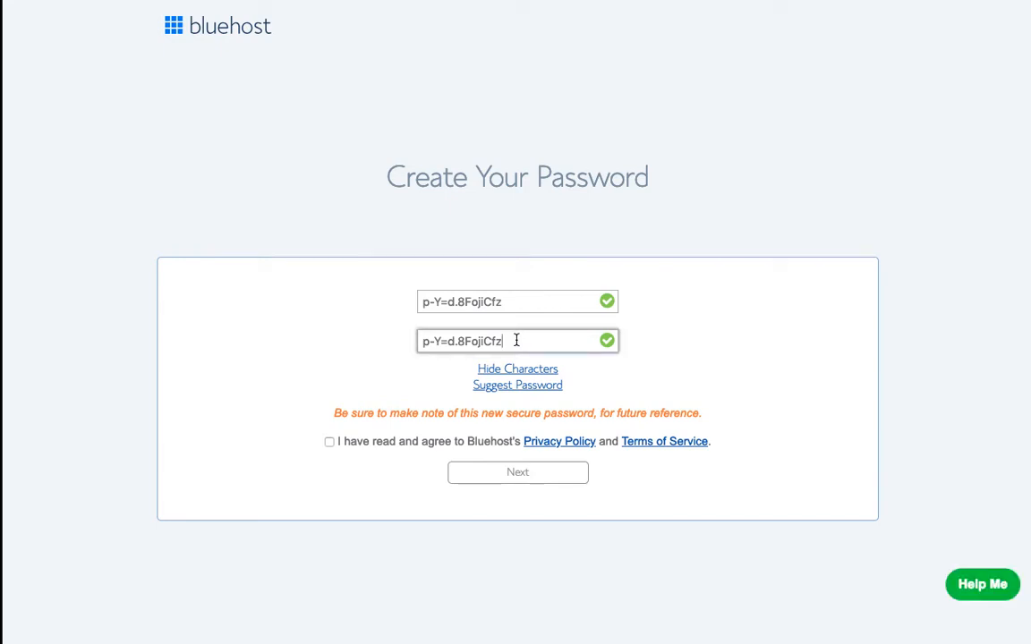
pyautogui.doubleClick(516, 340)
pyautogui.tripleClick(517, 340)
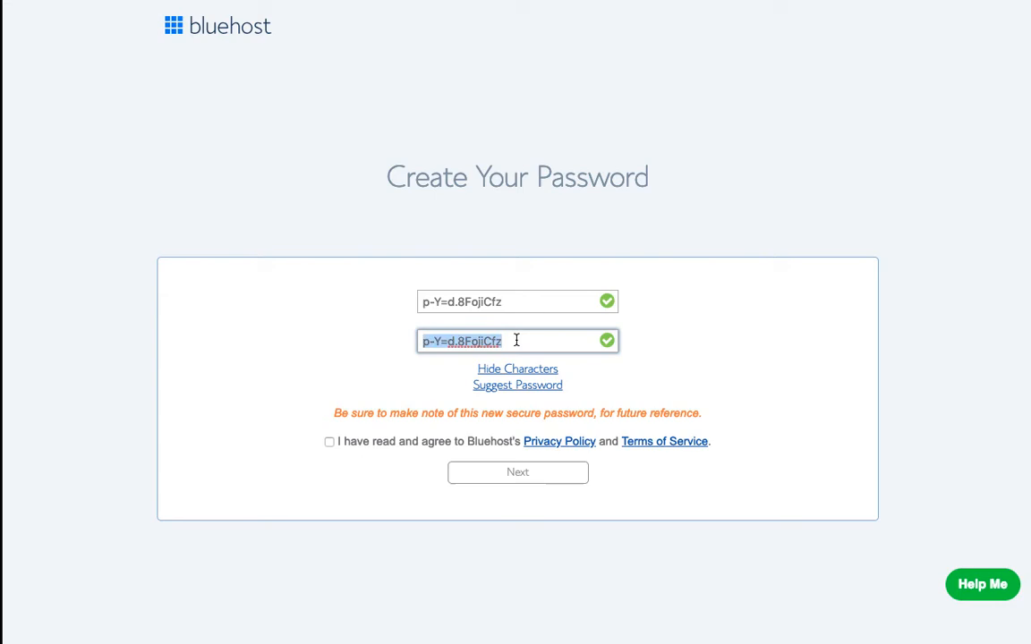
# Step: Agree to the privacy policy and terms, save the password, and log in
pyautogui.click(330, 442)
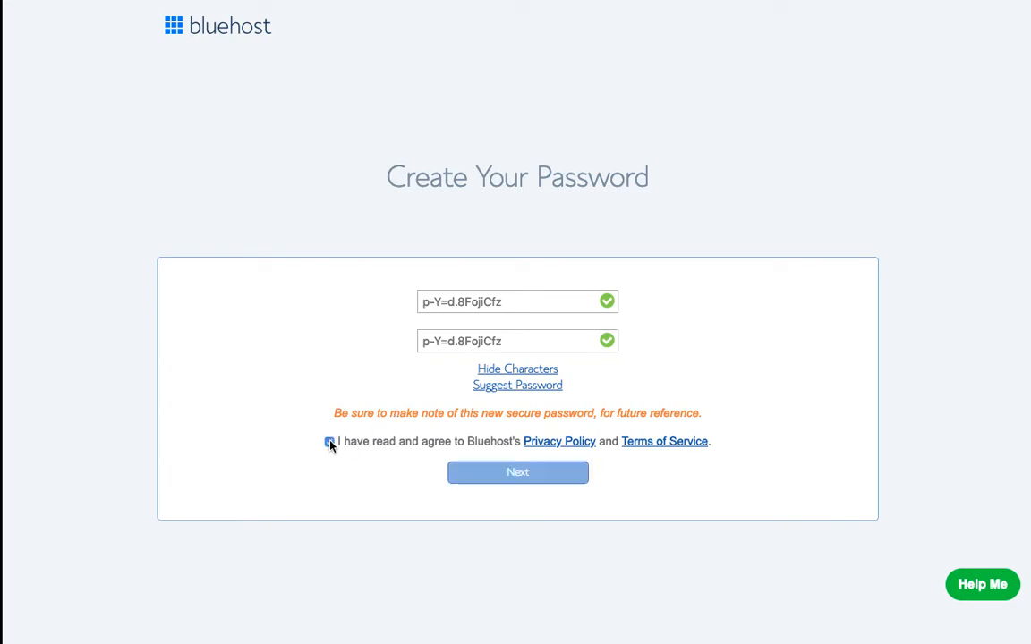
pyautogui.click(517, 481)
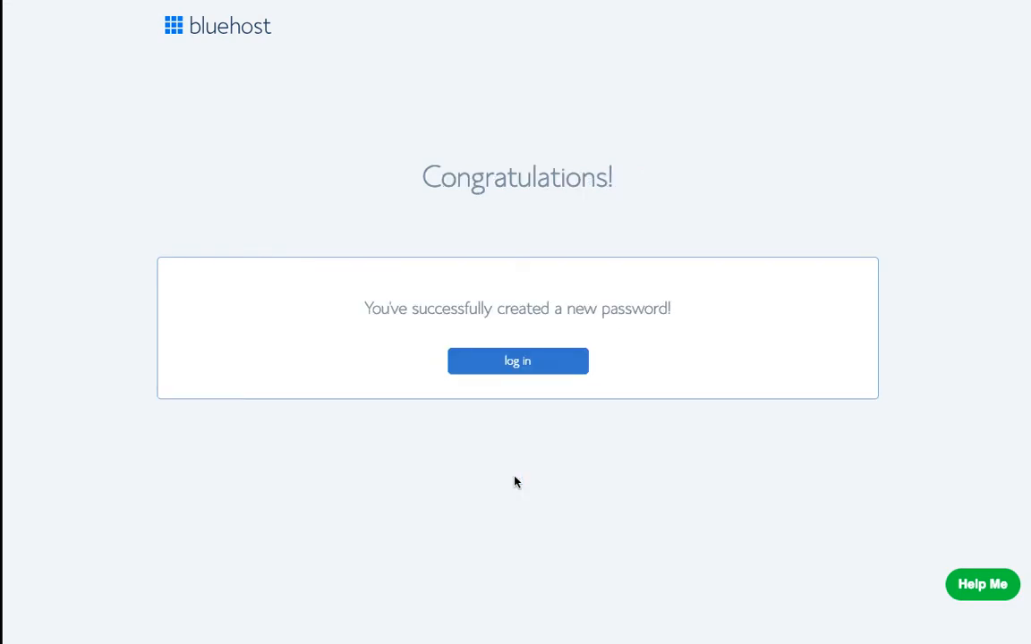
pyautogui.click(518, 372)
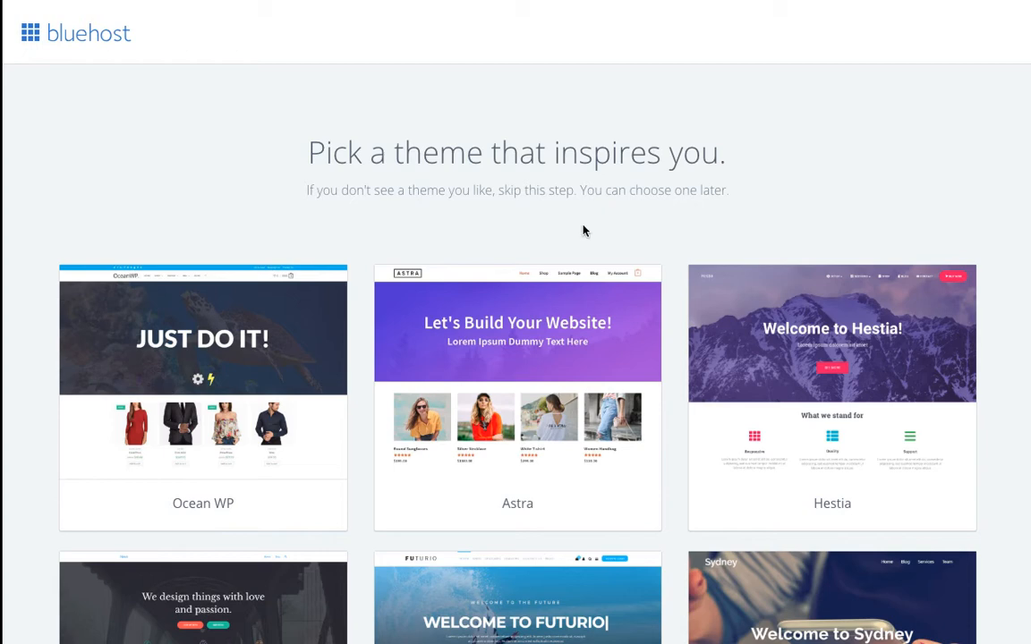
# Step: Skip the theme selection and choose Start Building on the All done page
pyautogui.scroll(-1, 583, 231)
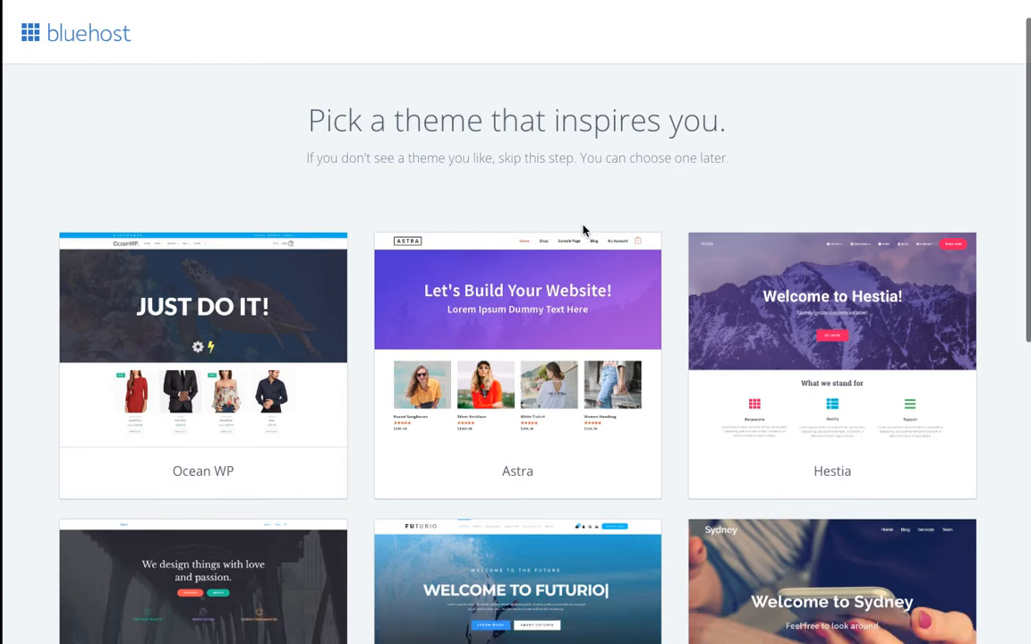
pyautogui.scroll(-6, 583, 231)
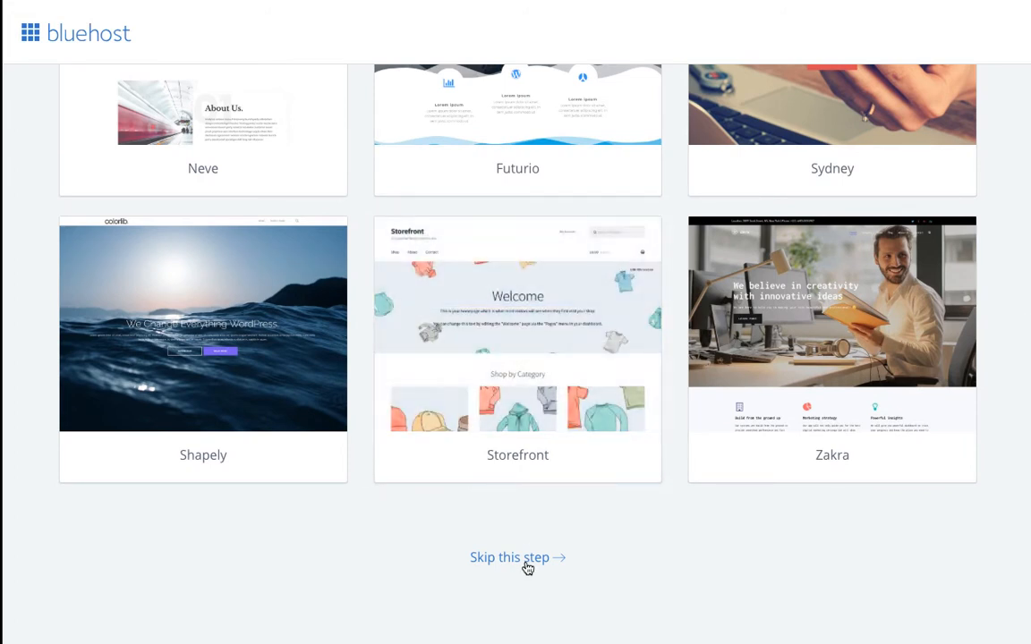
pyautogui.click(527, 564)
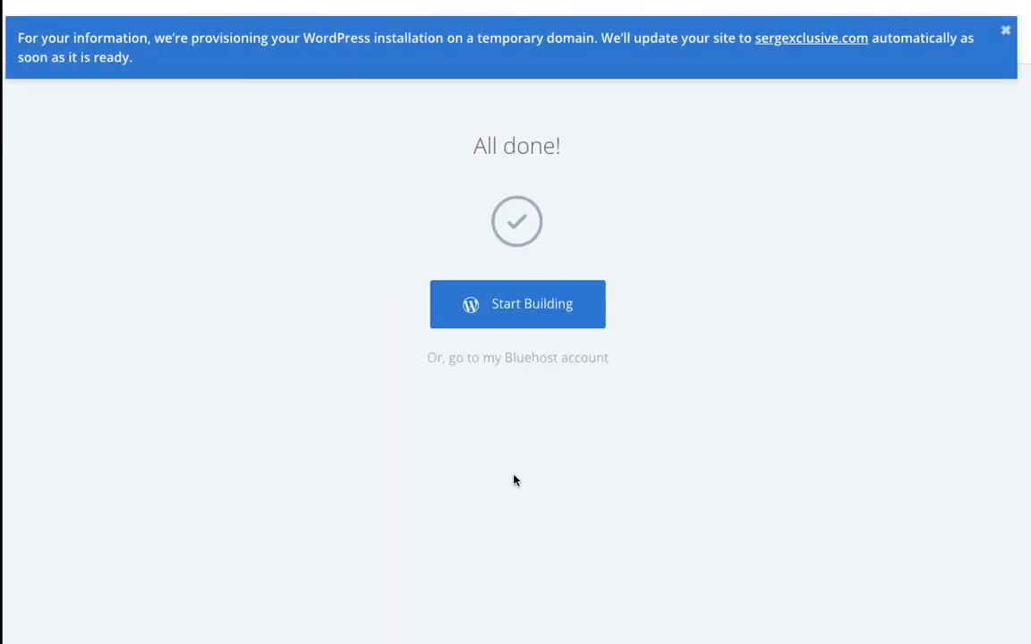
pyautogui.click(531, 306)
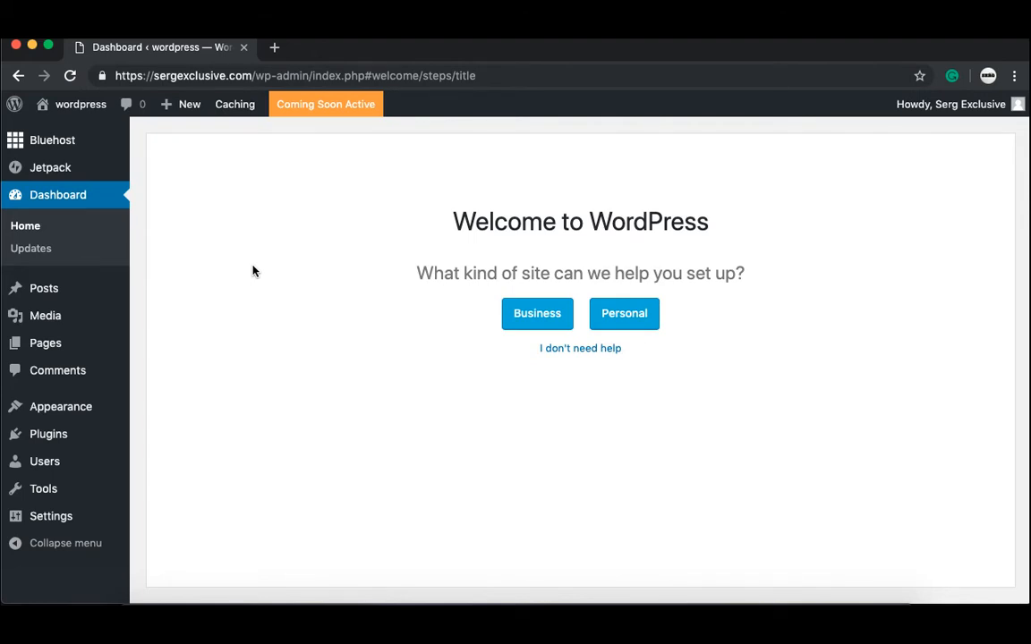
# Step: Preview the live site's default Hello world post, then return to the admin Dashboard
pyautogui.moveTo(85, 105)
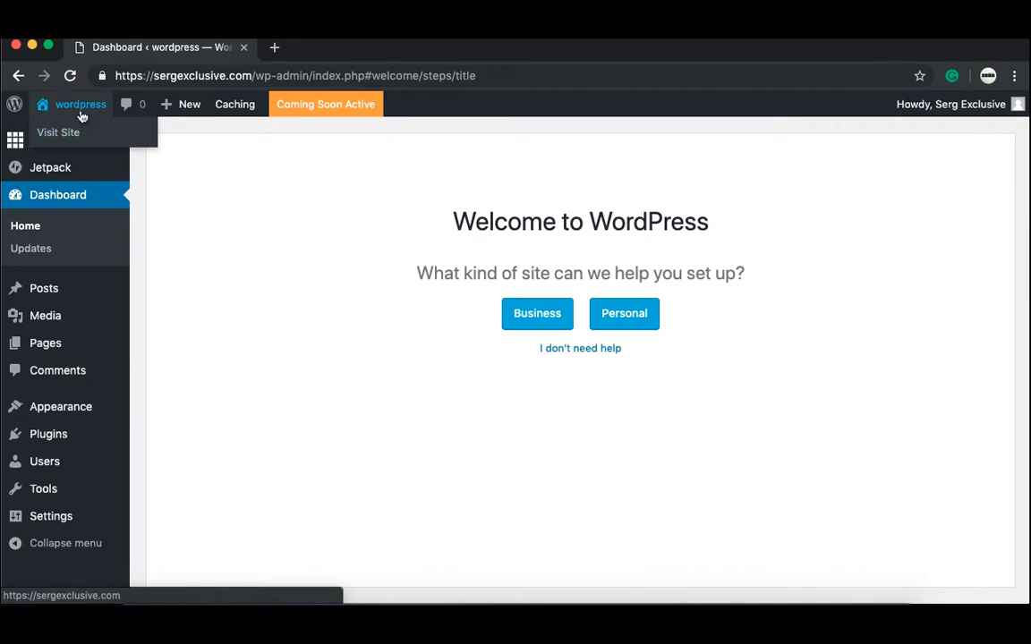
pyautogui.click(76, 134)
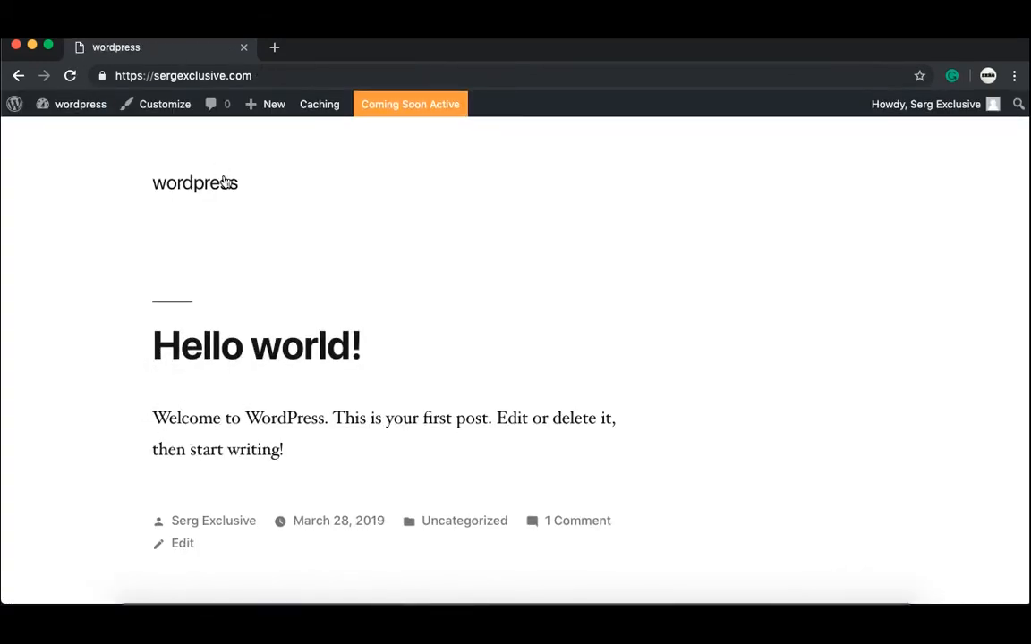
pyautogui.scroll(-5, 321, 213)
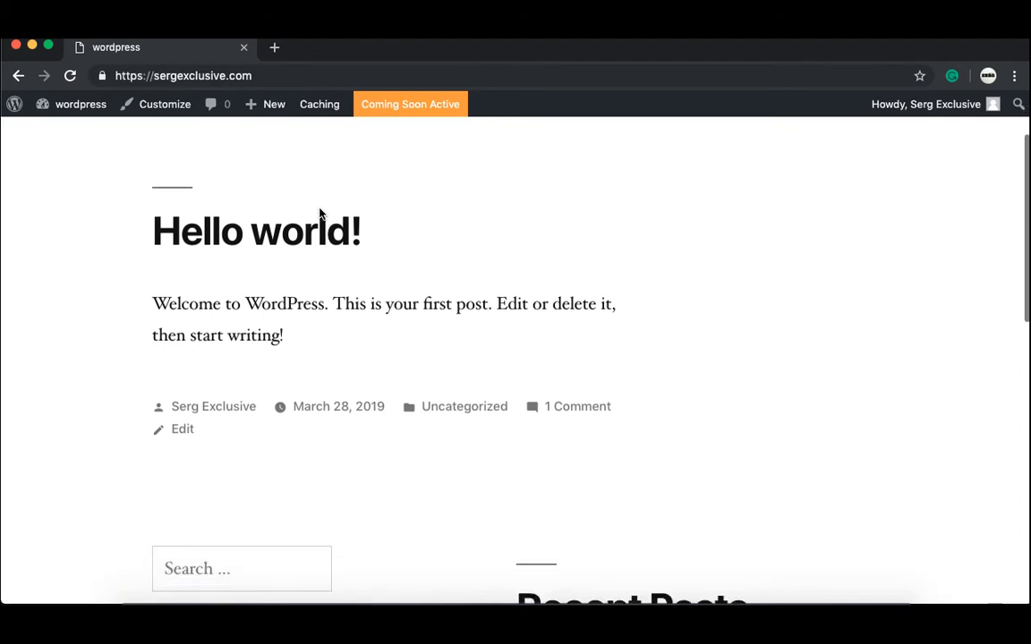
pyautogui.scroll(-5, 320, 213)
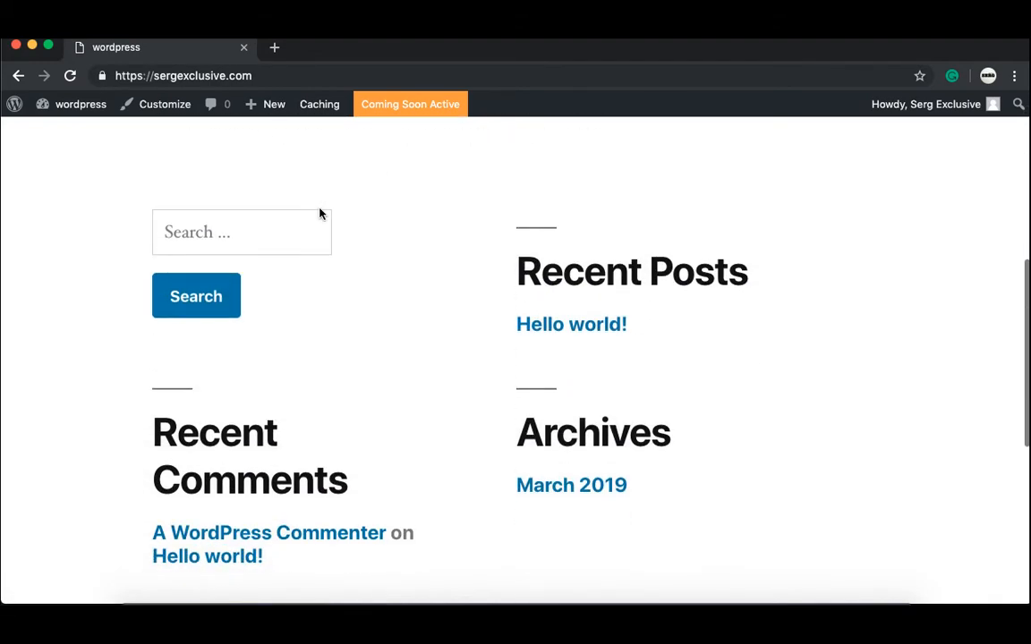
pyautogui.scroll(1, 320, 213)
pyautogui.scroll(5, 321, 214)
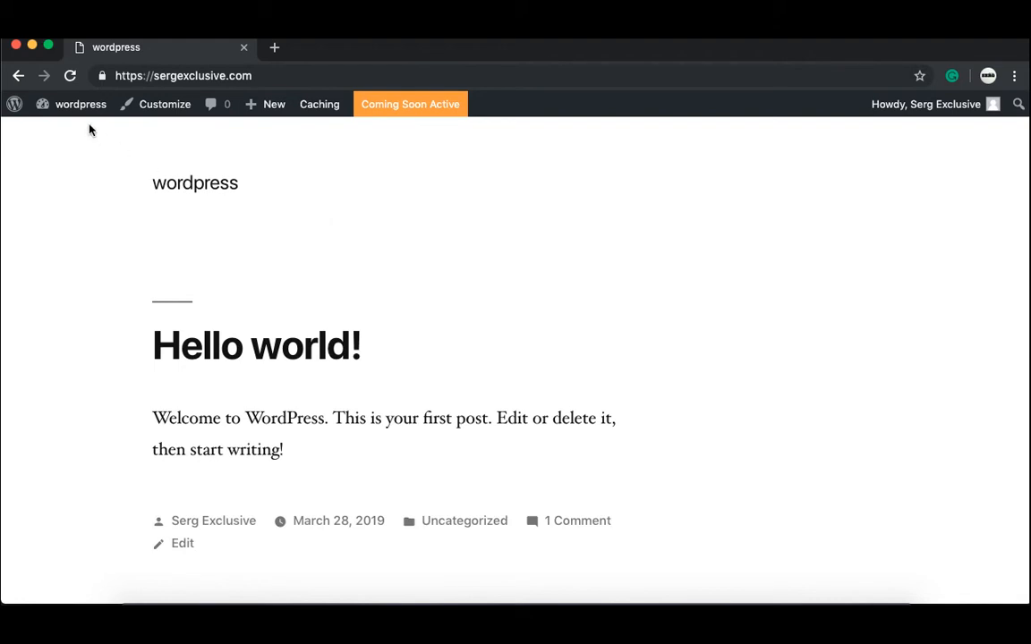
pyautogui.moveTo(95, 119)
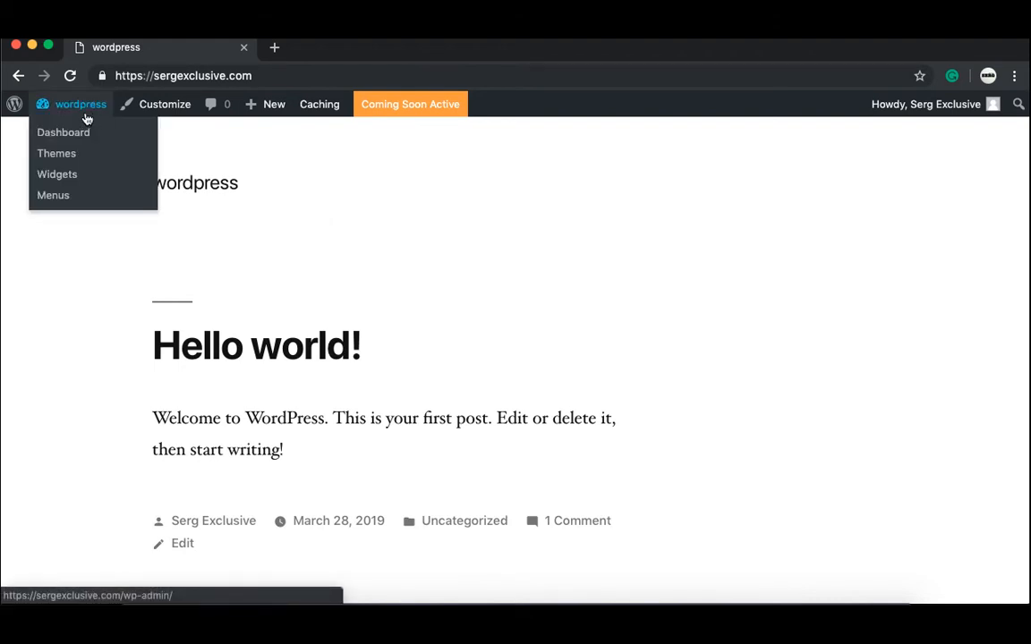
pyautogui.click(80, 119)
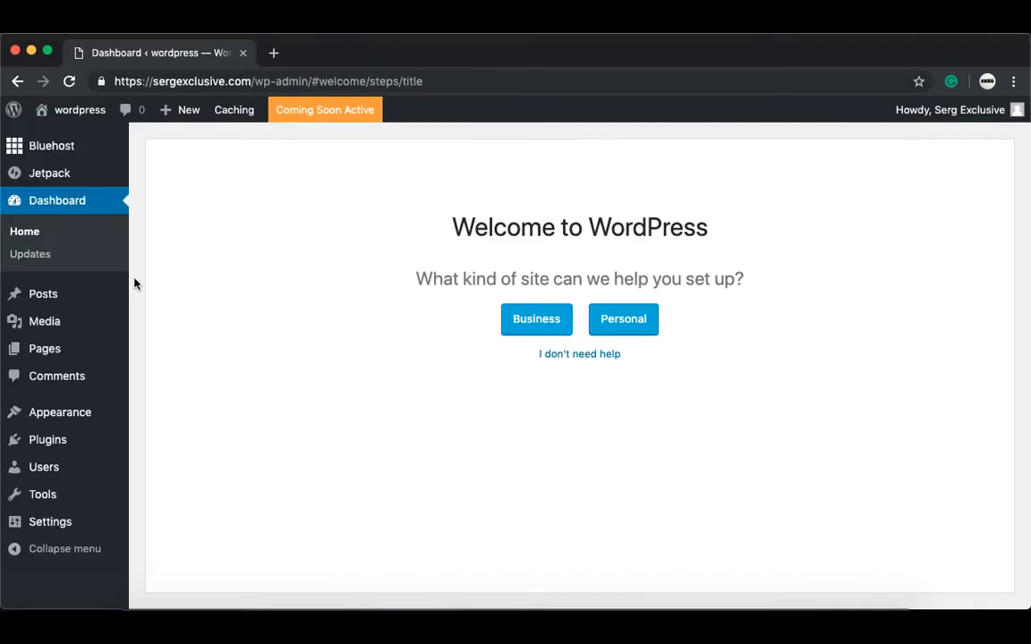
# Step: Select all installed plugins on the Plugins page and apply the Deactivate bulk action
pyautogui.click(89, 449)
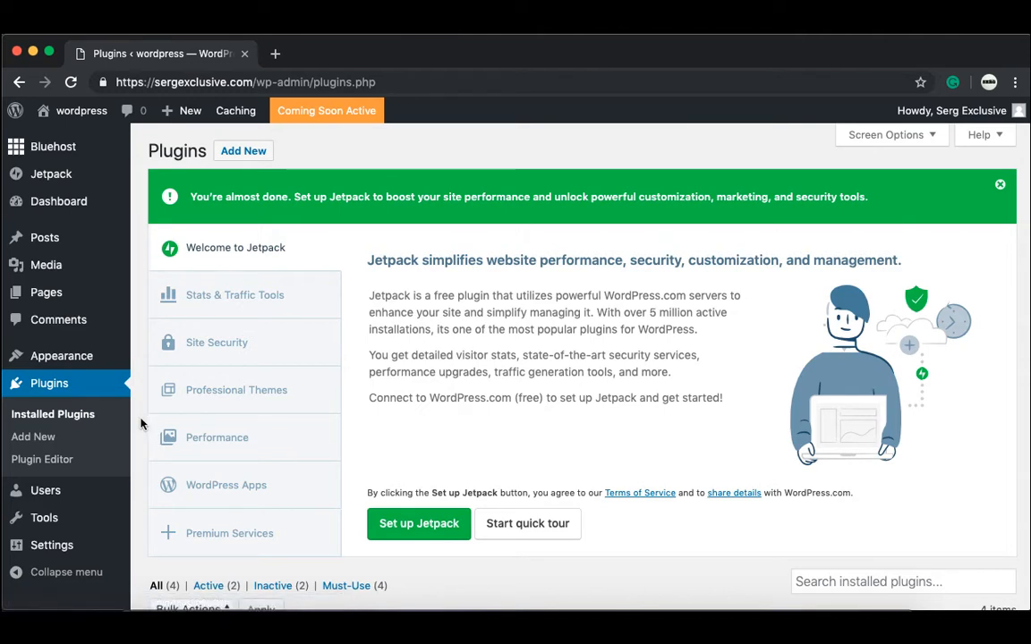
pyautogui.scroll(-2, 140, 424)
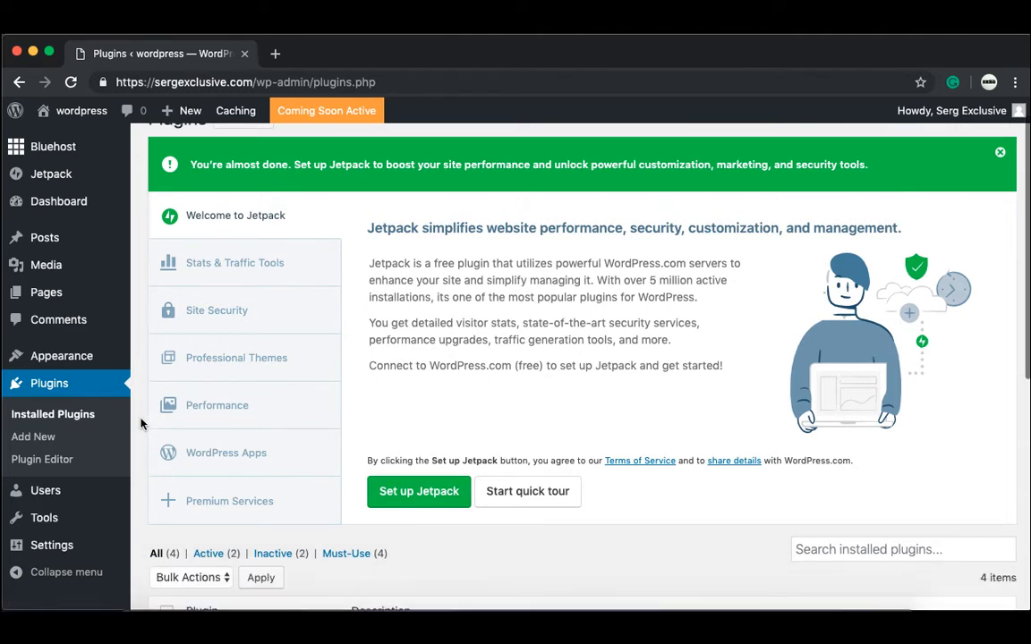
pyautogui.scroll(-3, 141, 423)
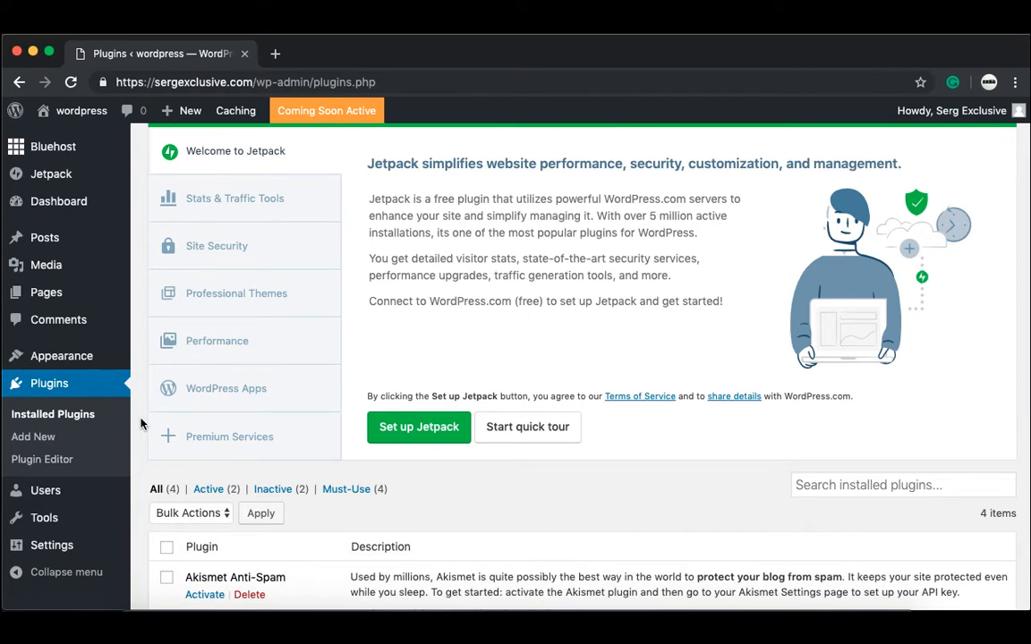
pyautogui.scroll(-5, 141, 424)
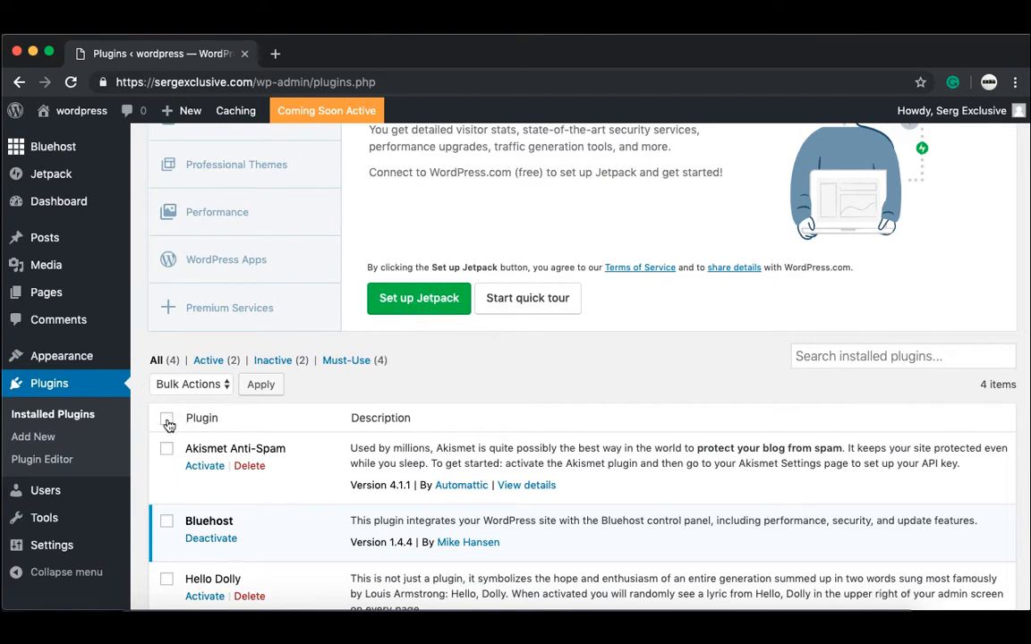
pyautogui.click(168, 418)
pyautogui.click(221, 386)
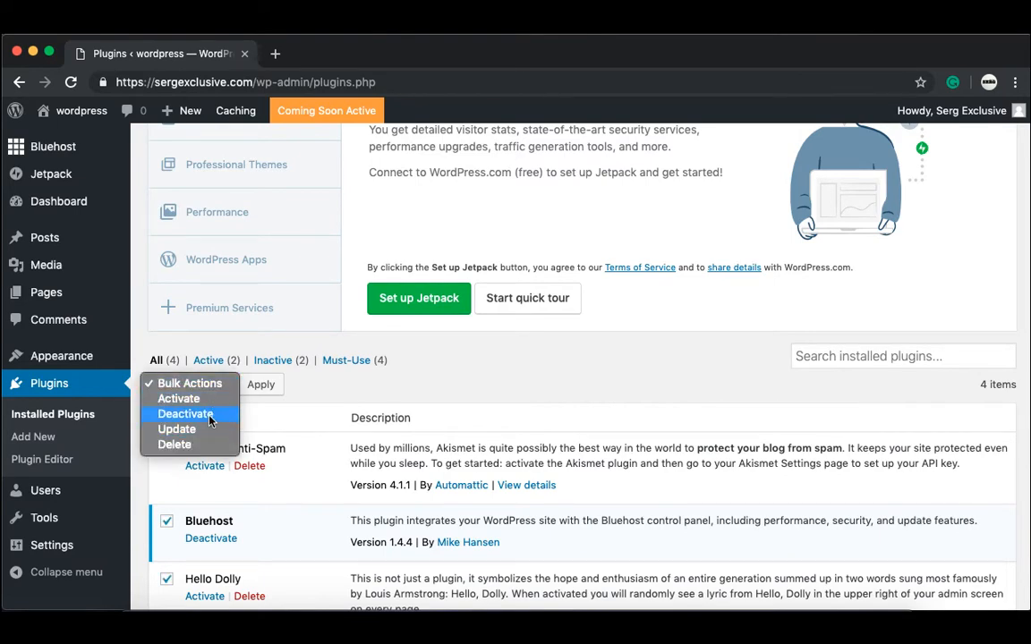
pyautogui.click(185, 414)
pyautogui.click(261, 384)
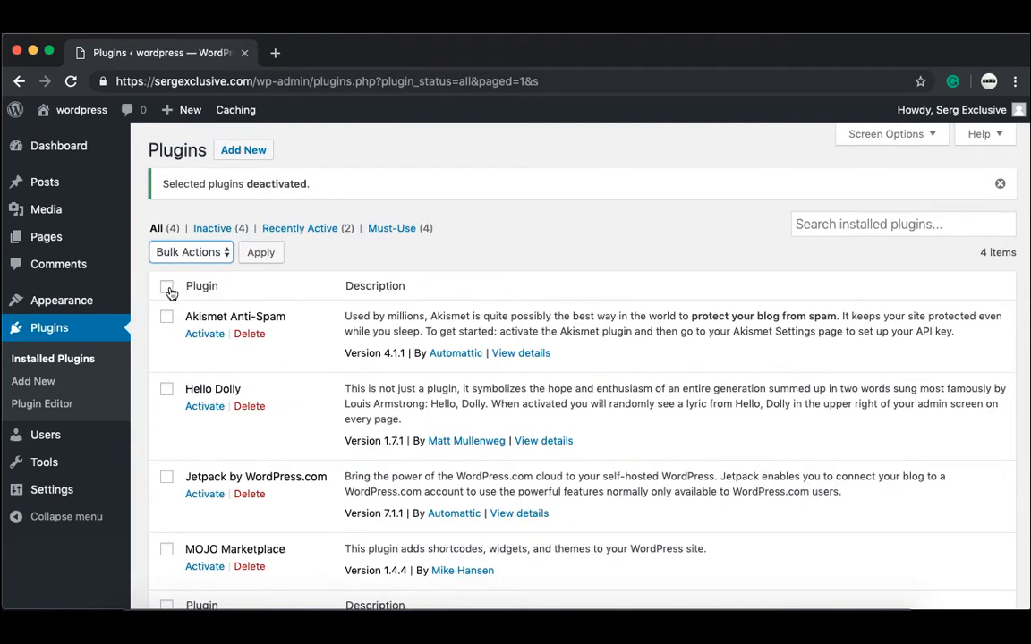
# Step: Bulk-delete Akismet Anti-Spam, Hello Dolly, Jetpack and MOJO Marketplace, confirming removal of their data
pyautogui.click(168, 287)
pyautogui.click(206, 254)
pyautogui.click(192, 315)
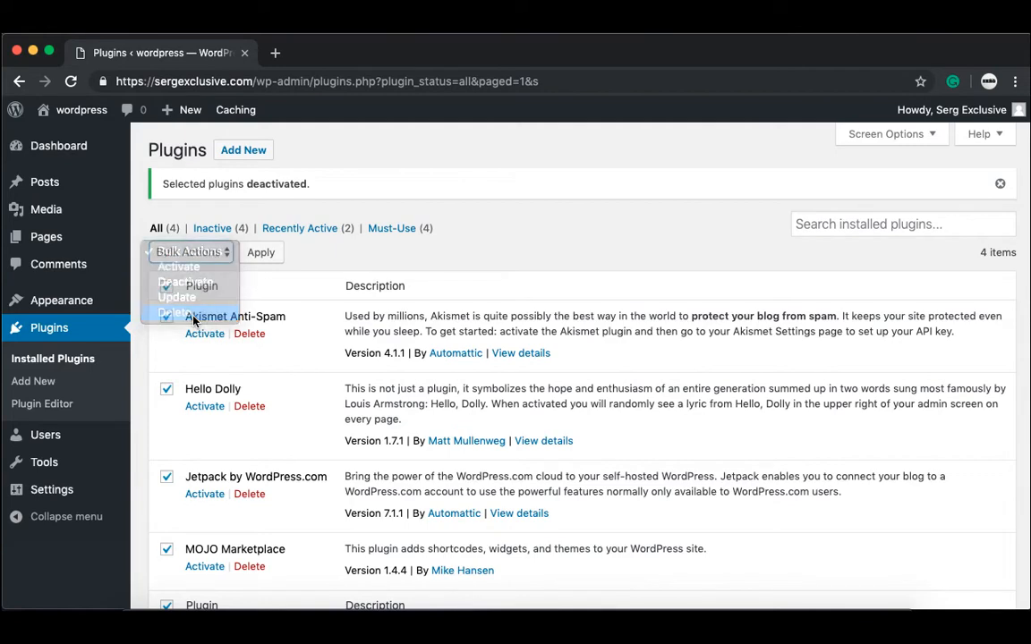
pyautogui.click(254, 252)
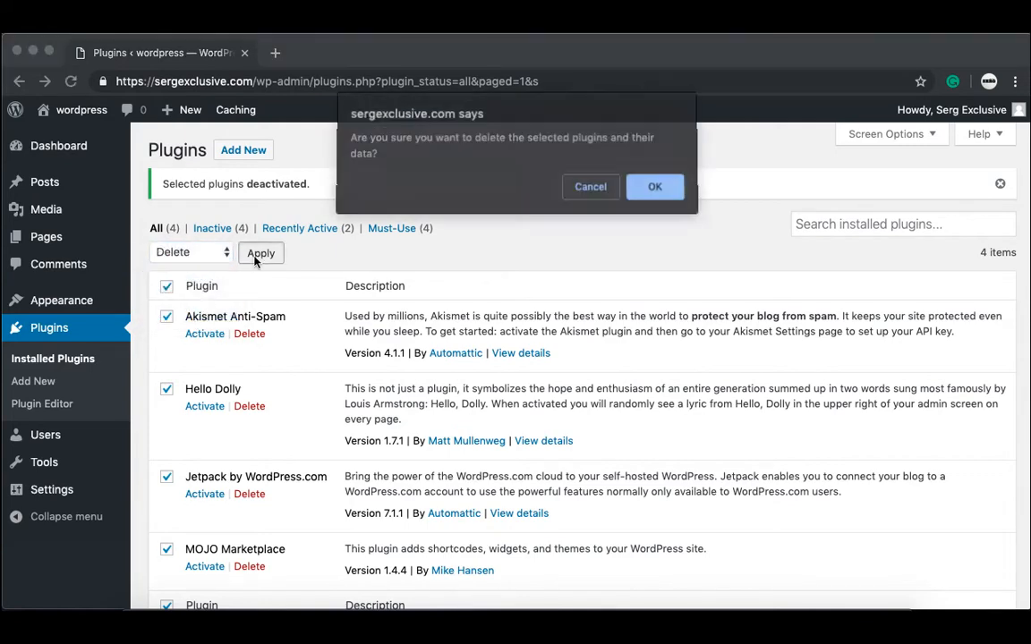
pyautogui.click(655, 193)
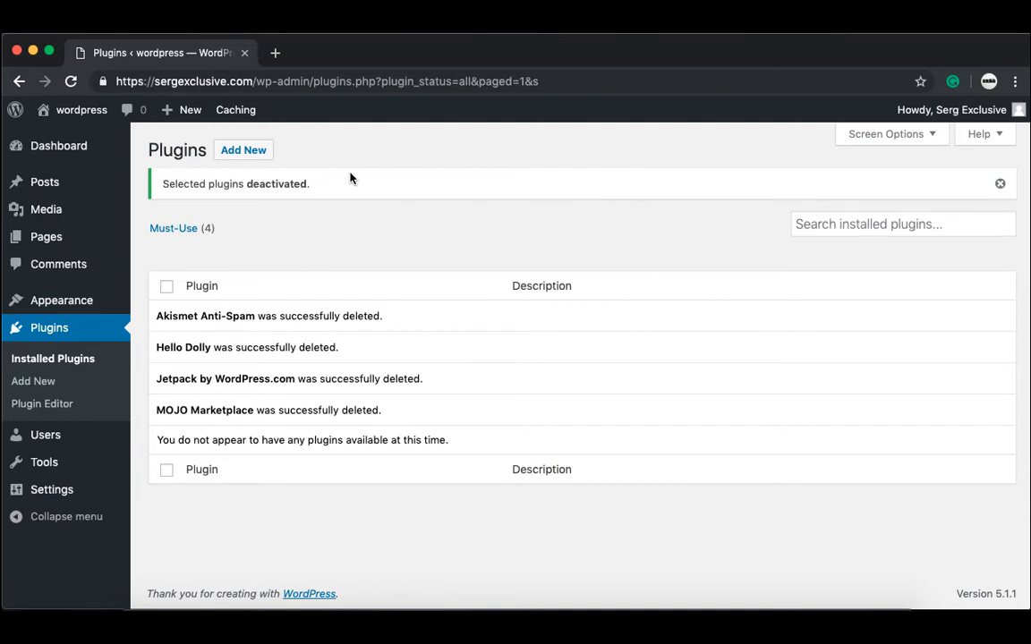
# Step: Open the Hello world! post on the live site, then head back to the admin Dashboard
pyautogui.moveTo(64, 115)
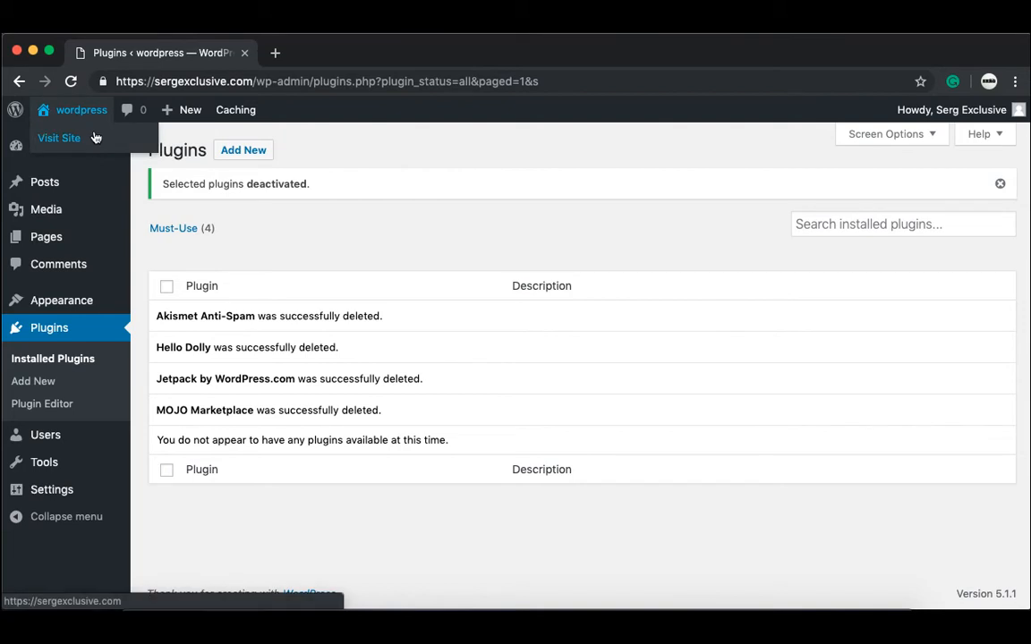
pyautogui.click(95, 138)
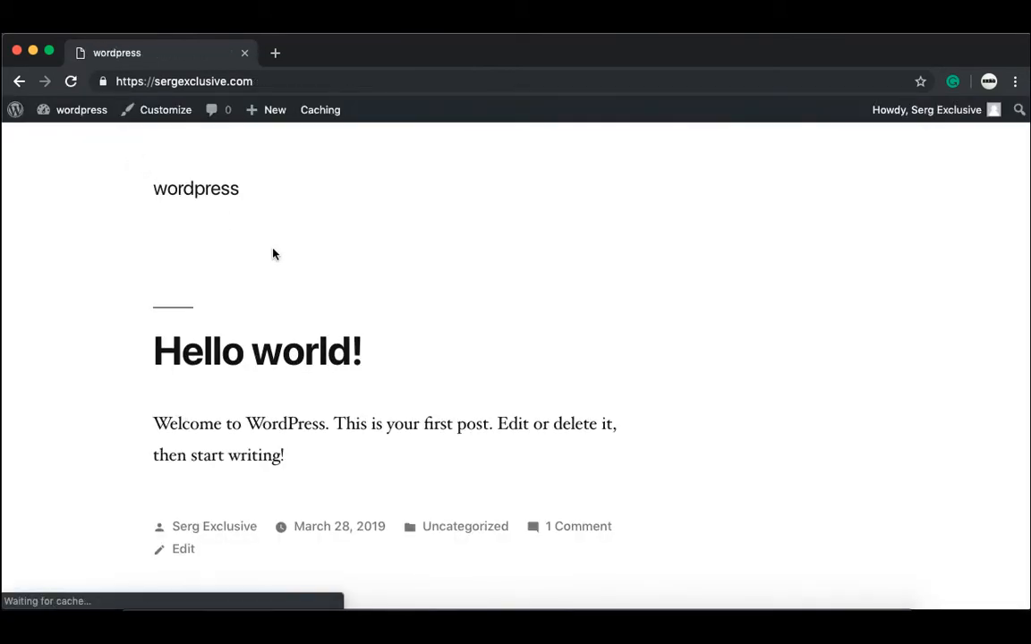
pyautogui.click(279, 356)
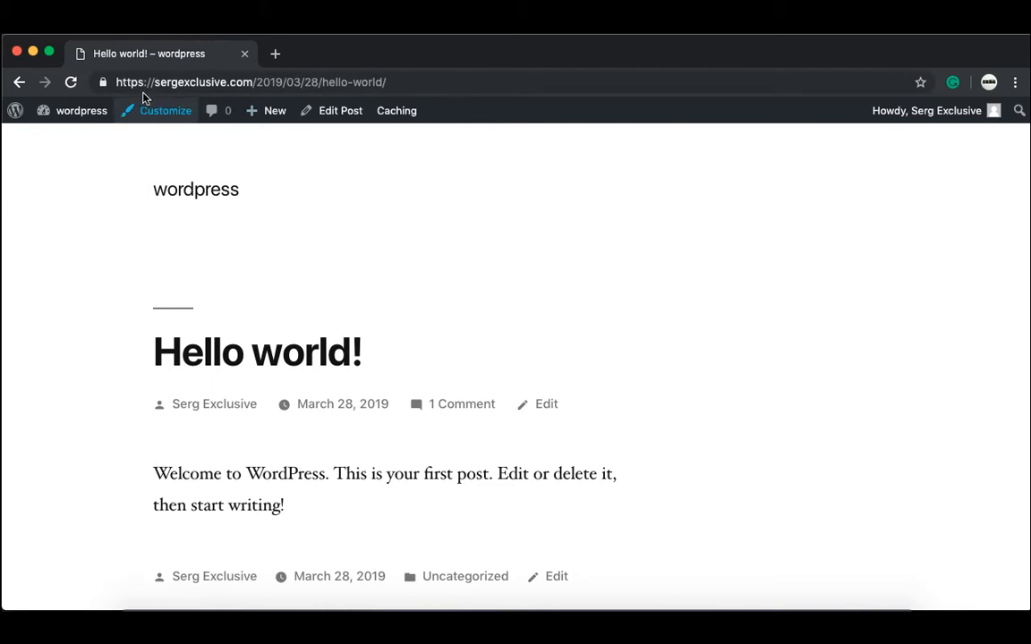
pyautogui.click(90, 117)
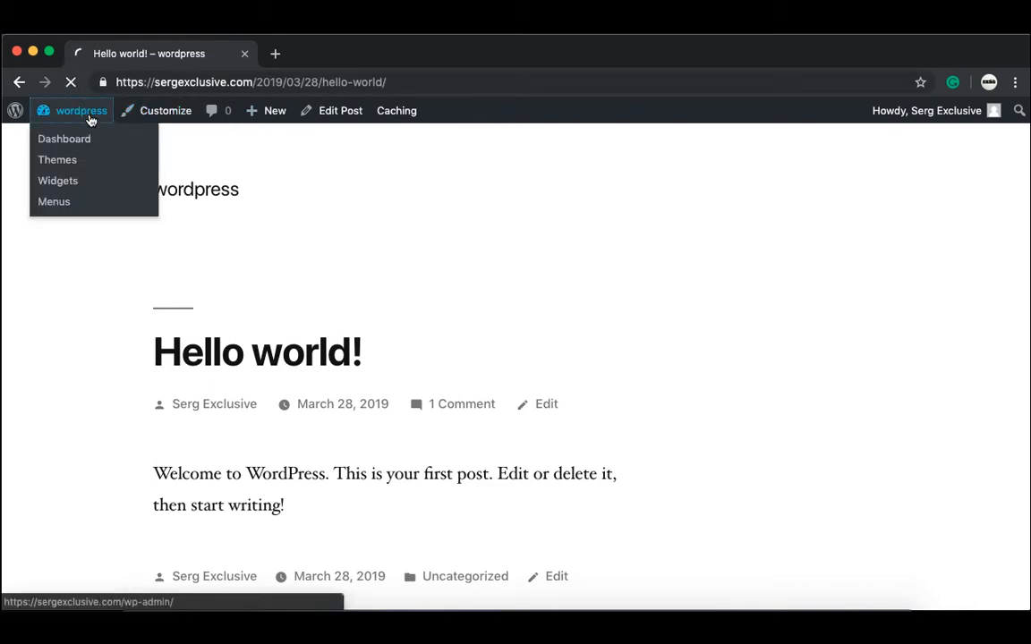
pyautogui.moveTo(75, 471)
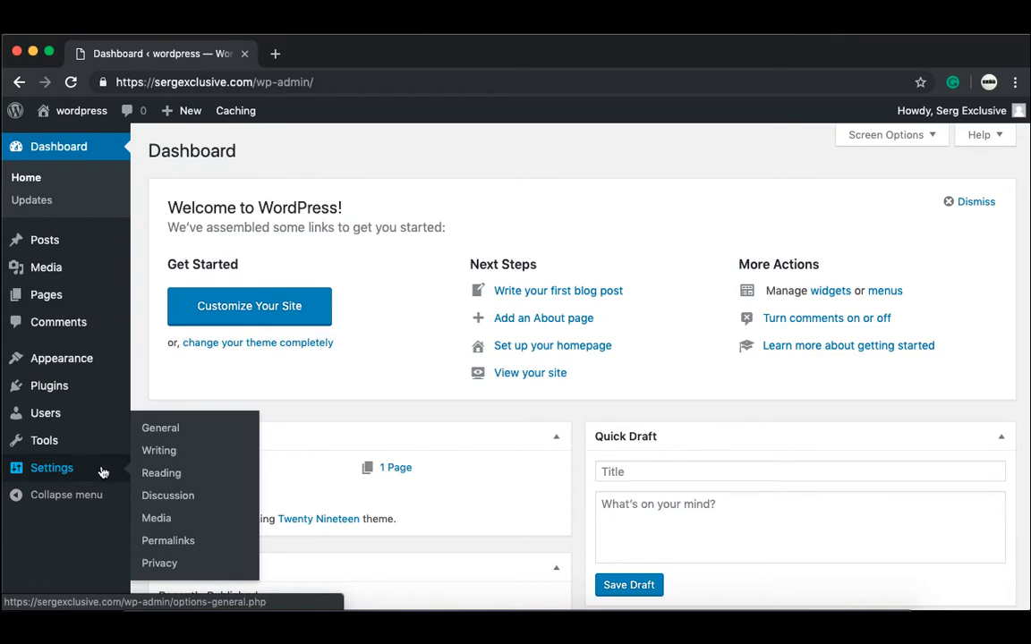
# Step: Switch permalinks to the Post name structure (/%postname%/) and save the change
pyautogui.click(179, 542)
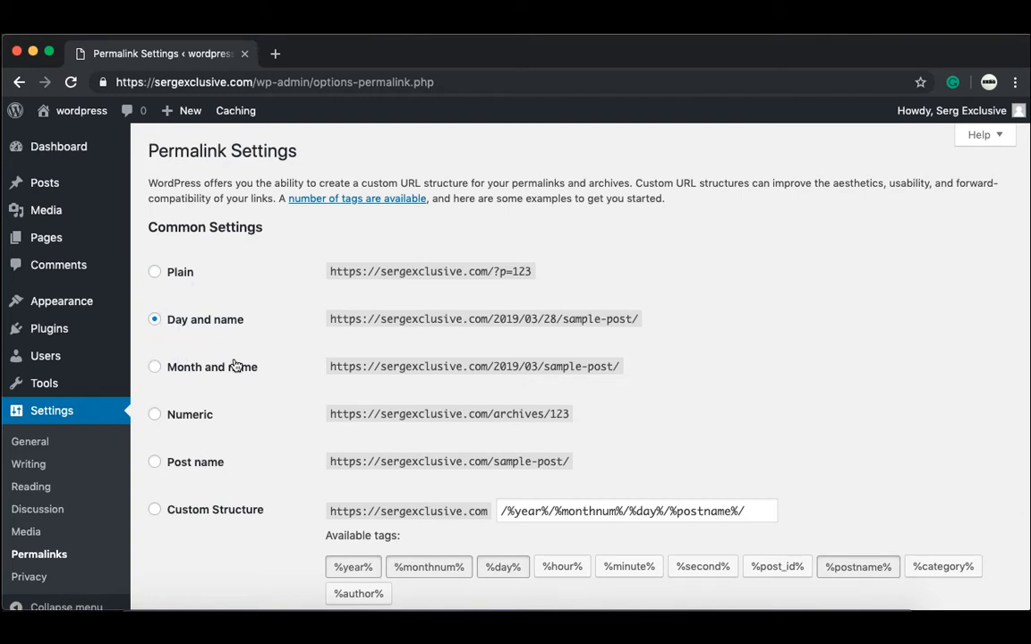
pyautogui.click(156, 465)
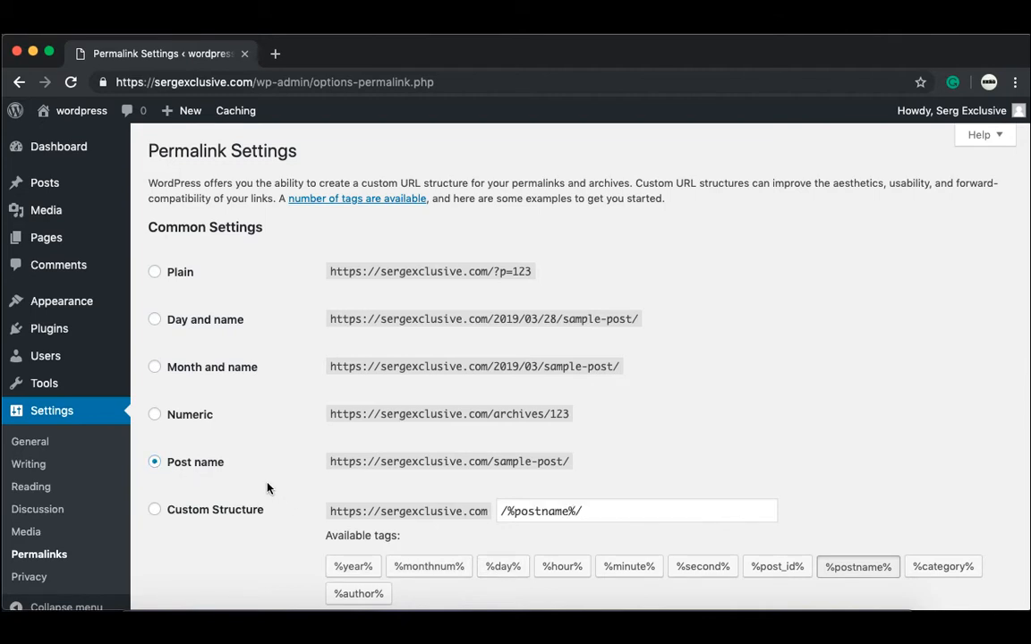
pyautogui.scroll(-5, 267, 488)
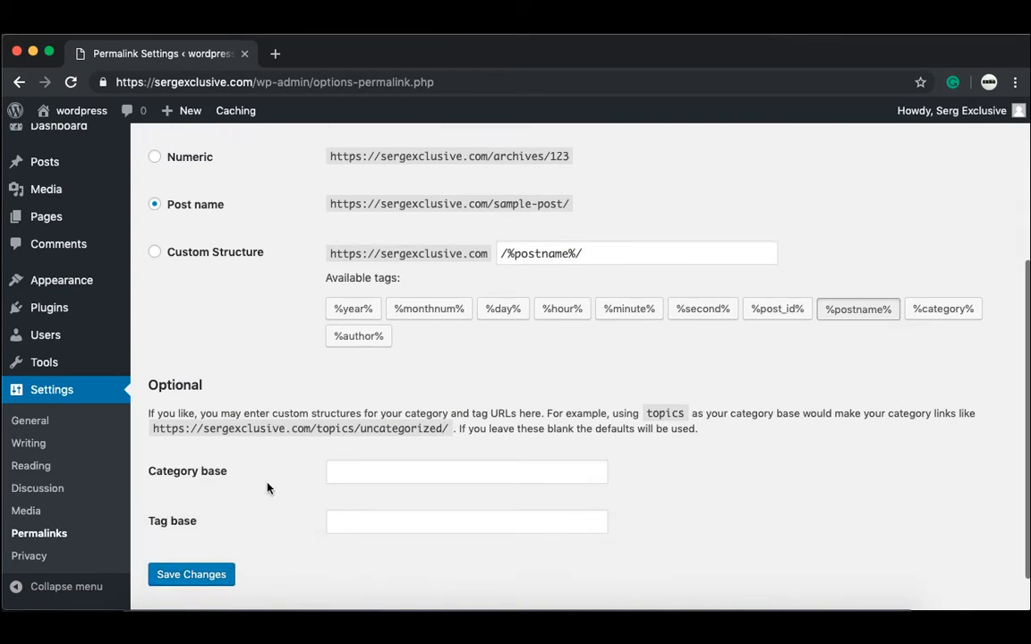
pyautogui.scroll(-1, 266, 488)
pyautogui.click(204, 530)
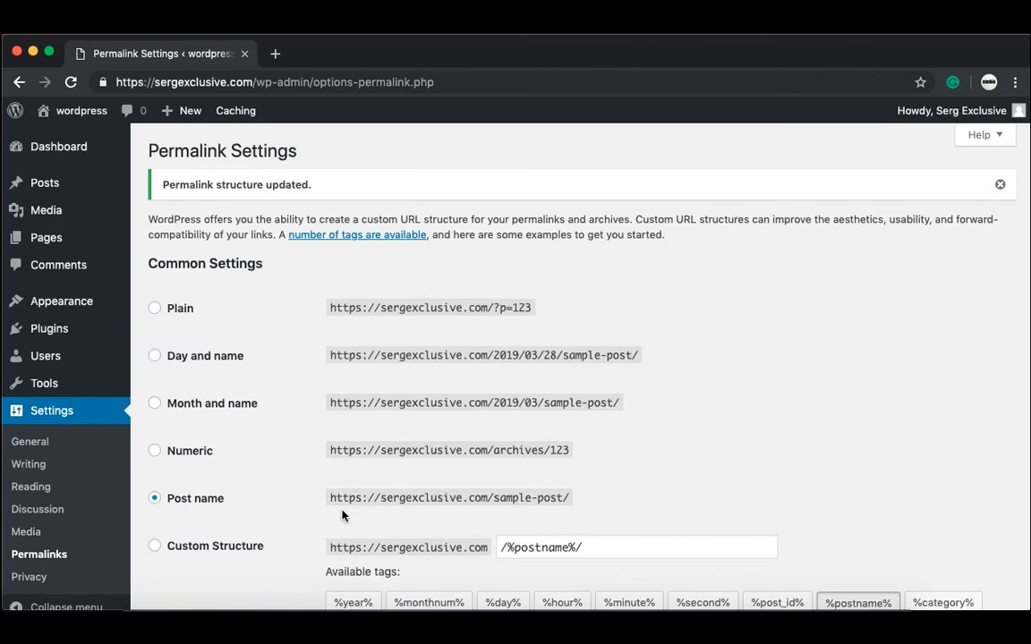
pyautogui.click(93, 140)
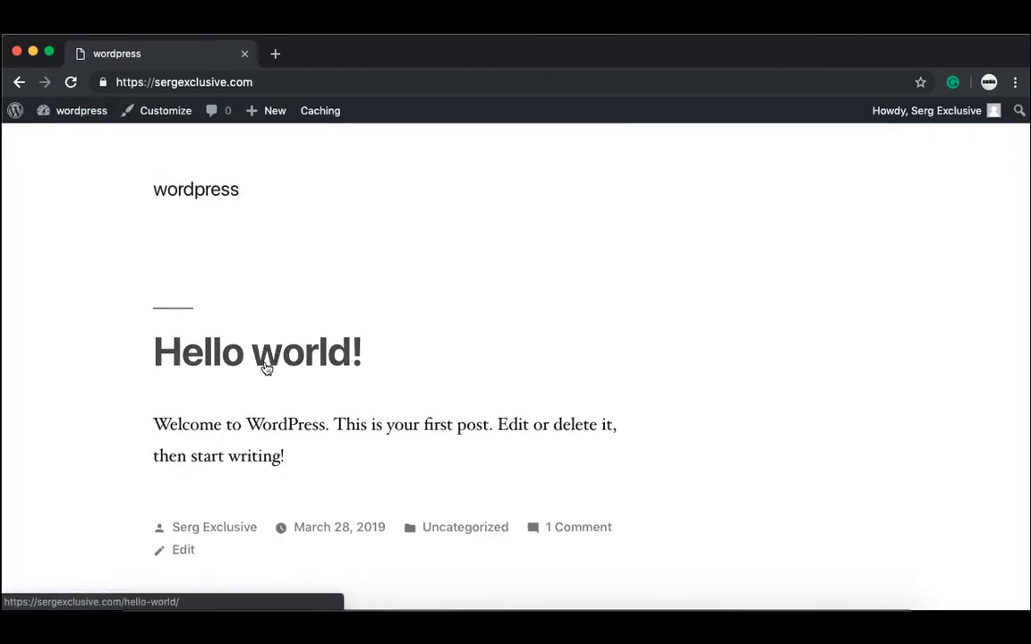
# Step: Confirm Hello world! opens at /hello-world/, then re-run the update check on the Updates page
pyautogui.click(266, 363)
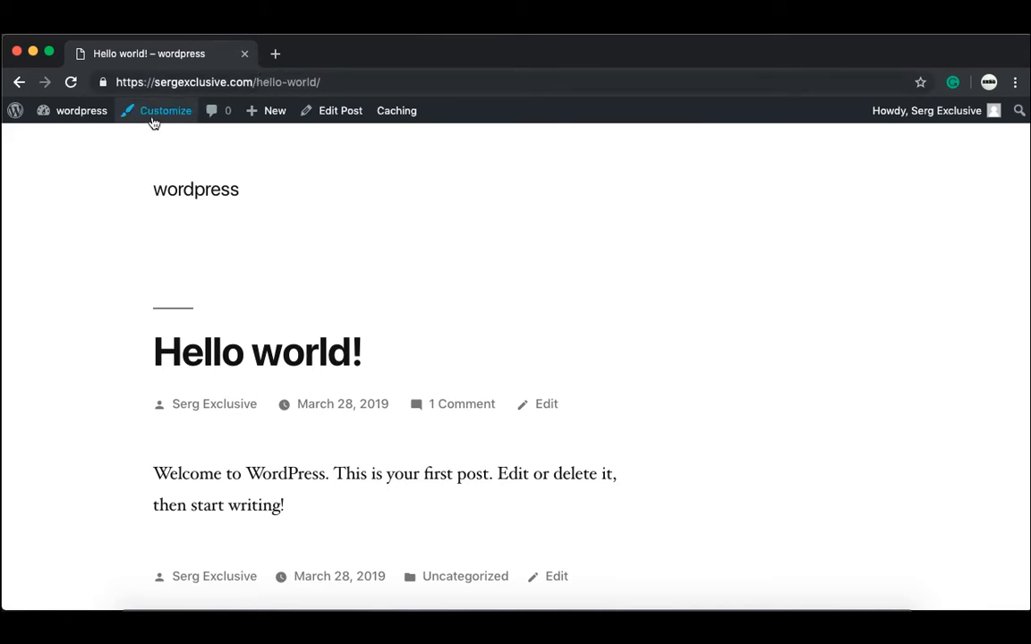
pyautogui.moveTo(92, 113)
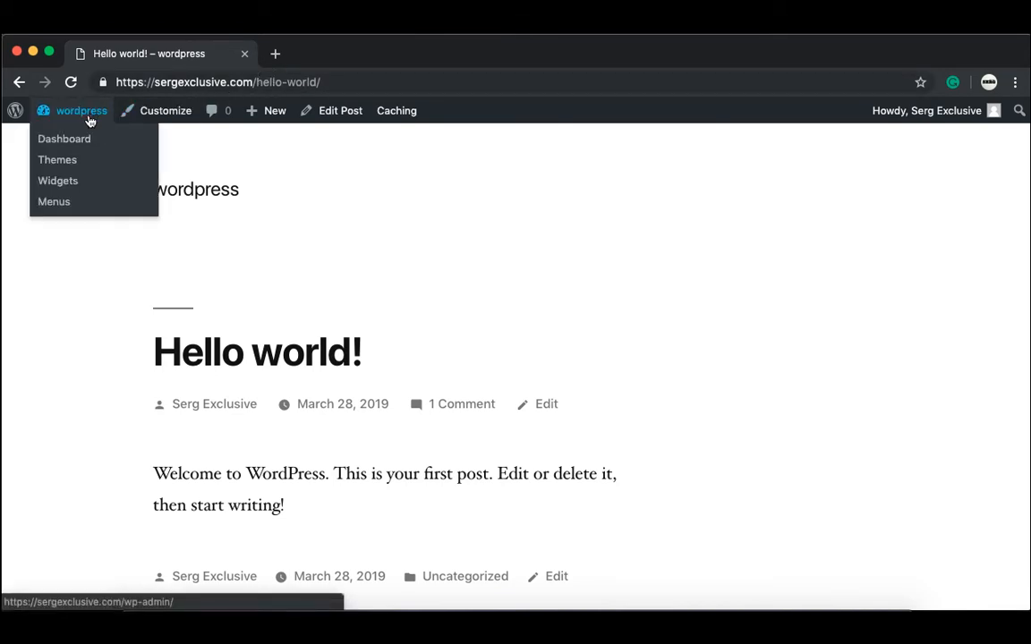
pyautogui.click(64, 141)
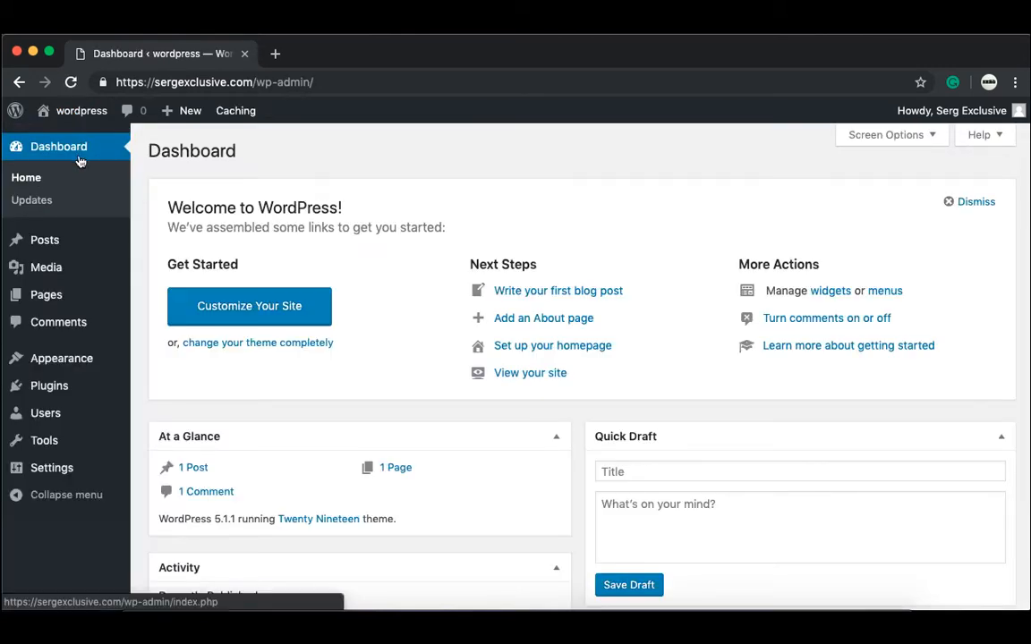
pyautogui.click(52, 204)
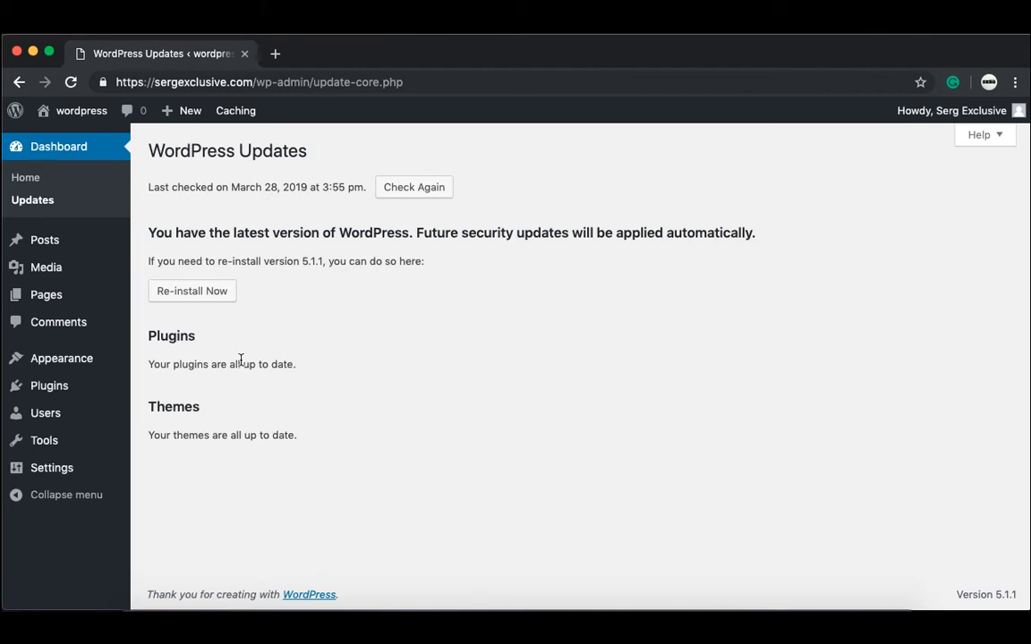
pyautogui.click(418, 191)
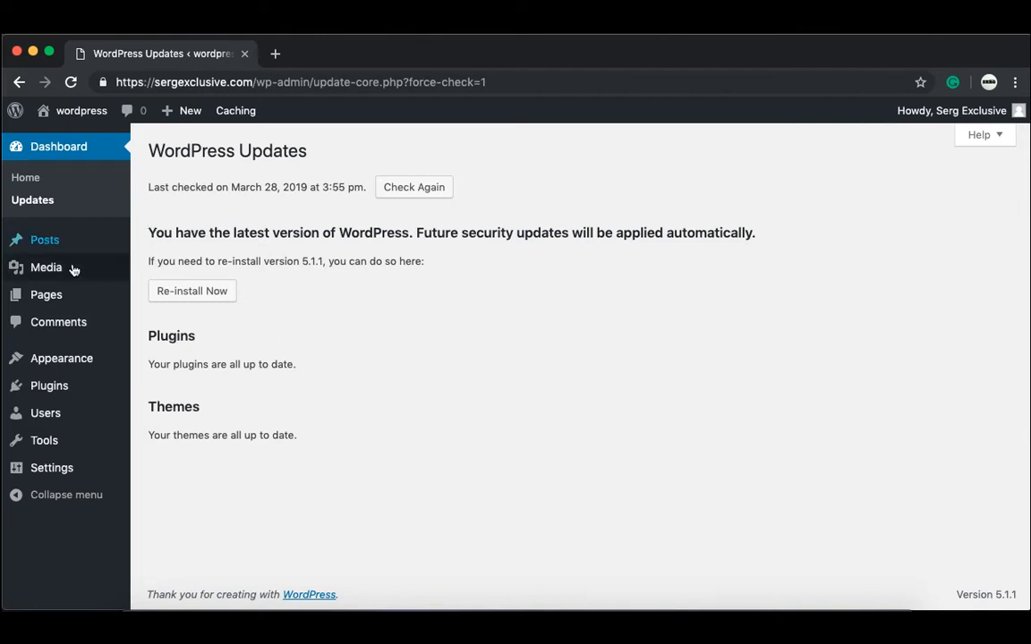
pyautogui.moveTo(70, 270)
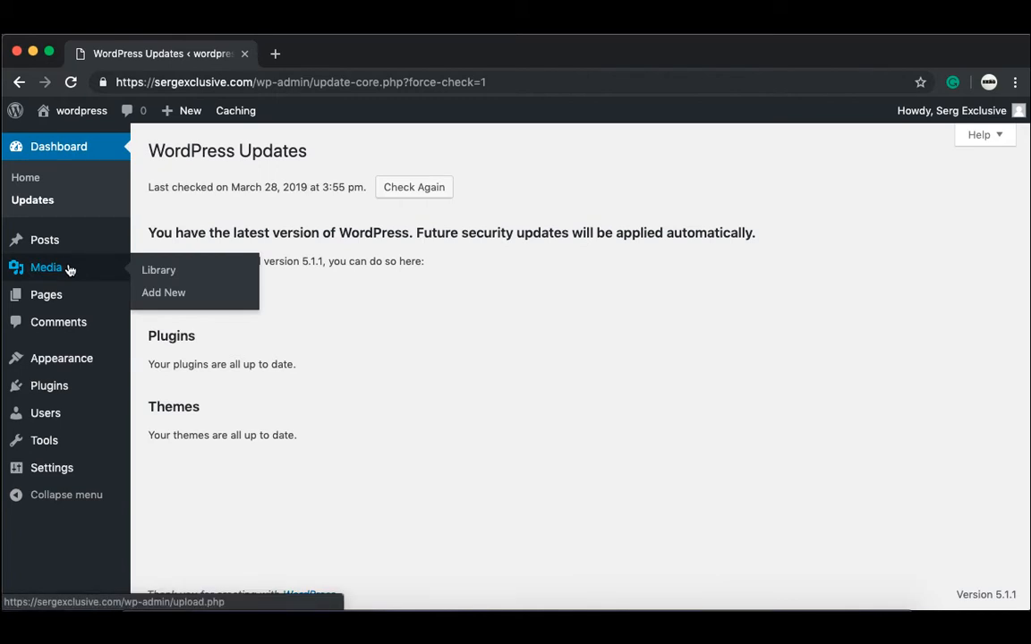
# Step: Search the theme directory for 'astra', then install and activate the Astra theme
pyautogui.moveTo(79, 355)
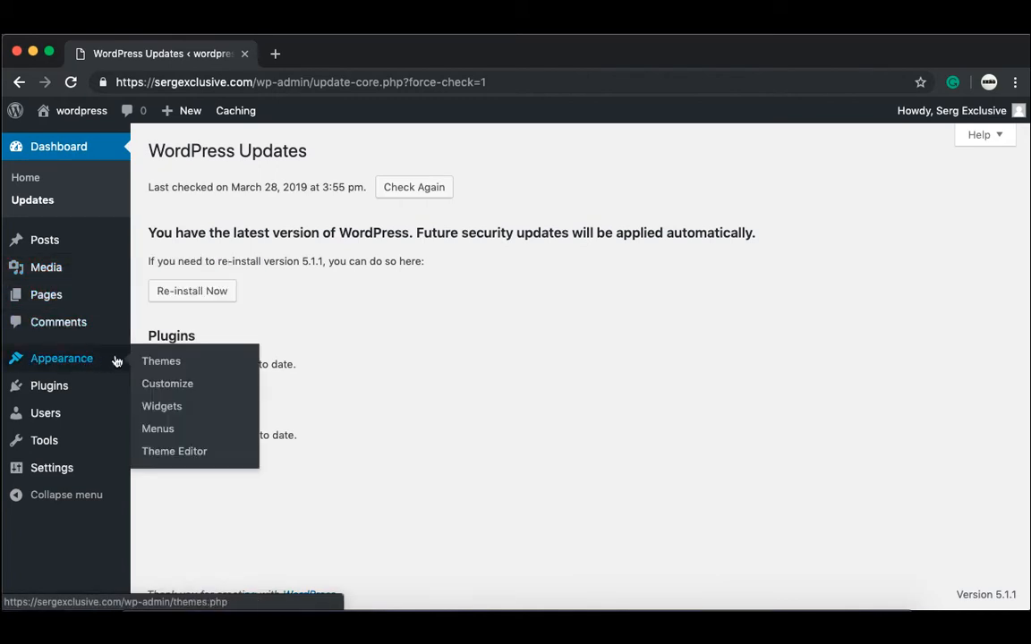
pyautogui.click(156, 362)
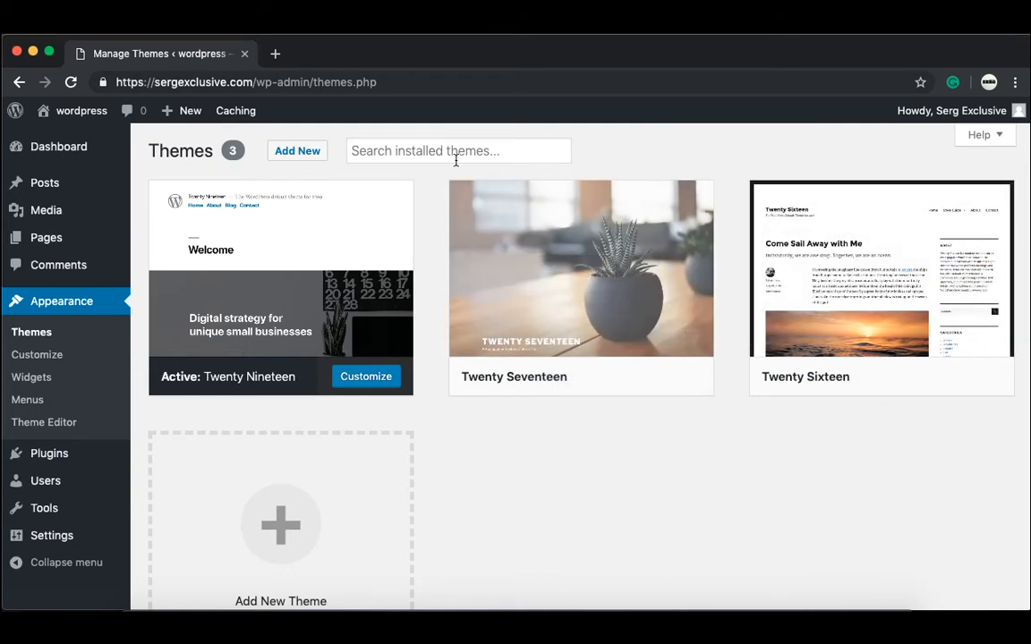
pyautogui.click(321, 153)
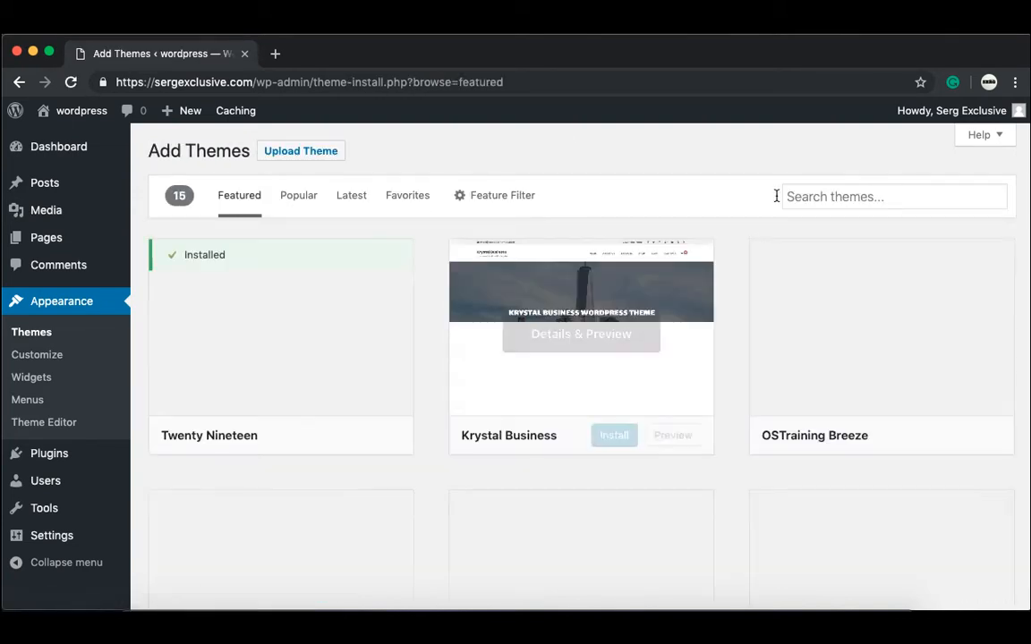
pyautogui.click(816, 197)
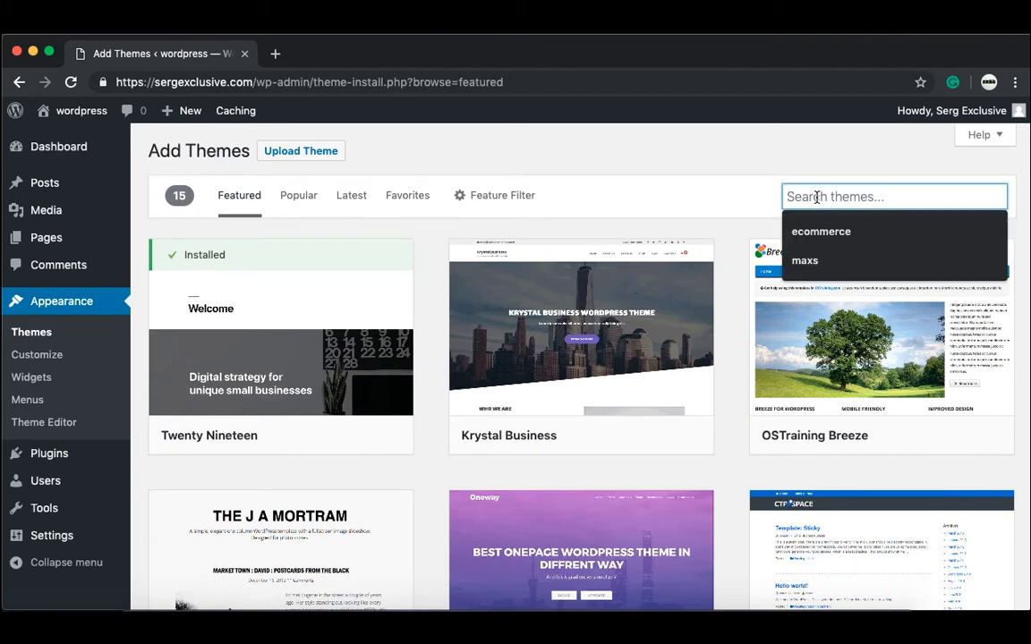
pyautogui.write('as')
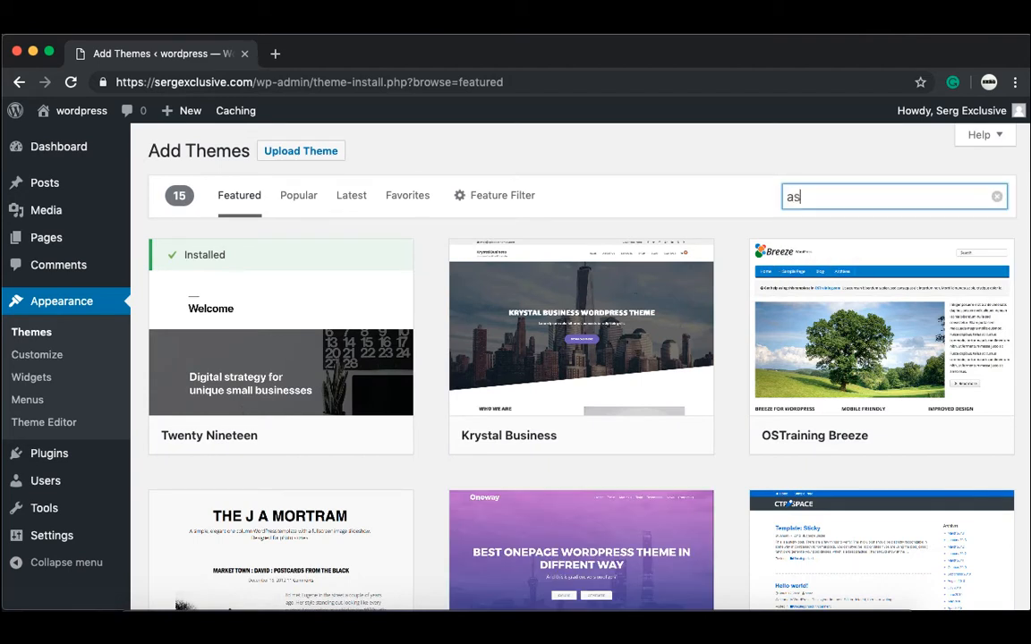
pyautogui.write('tra')
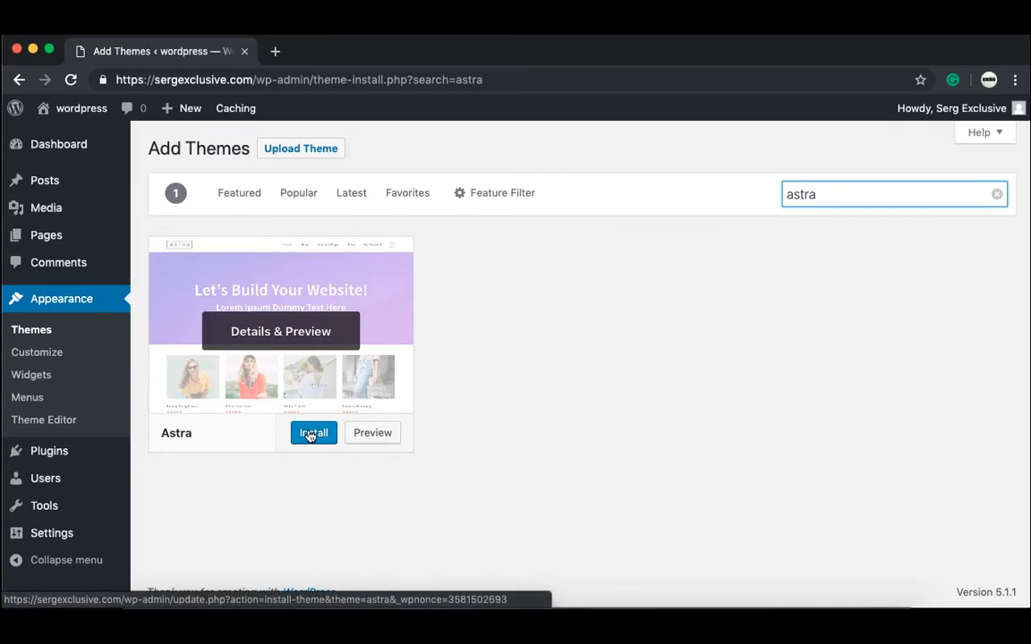
pyautogui.click(309, 434)
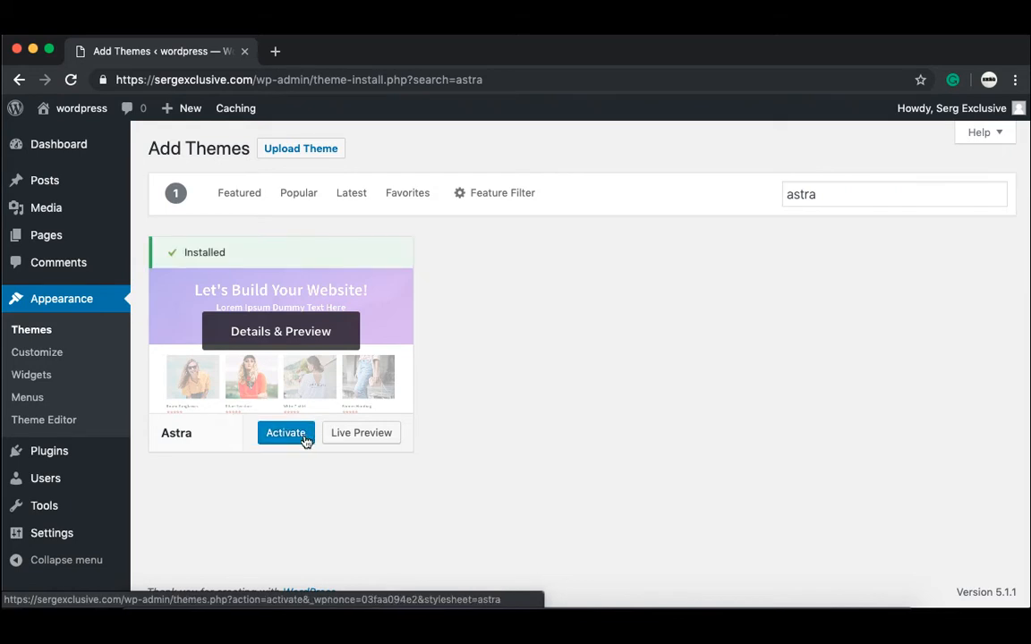
pyautogui.click(304, 438)
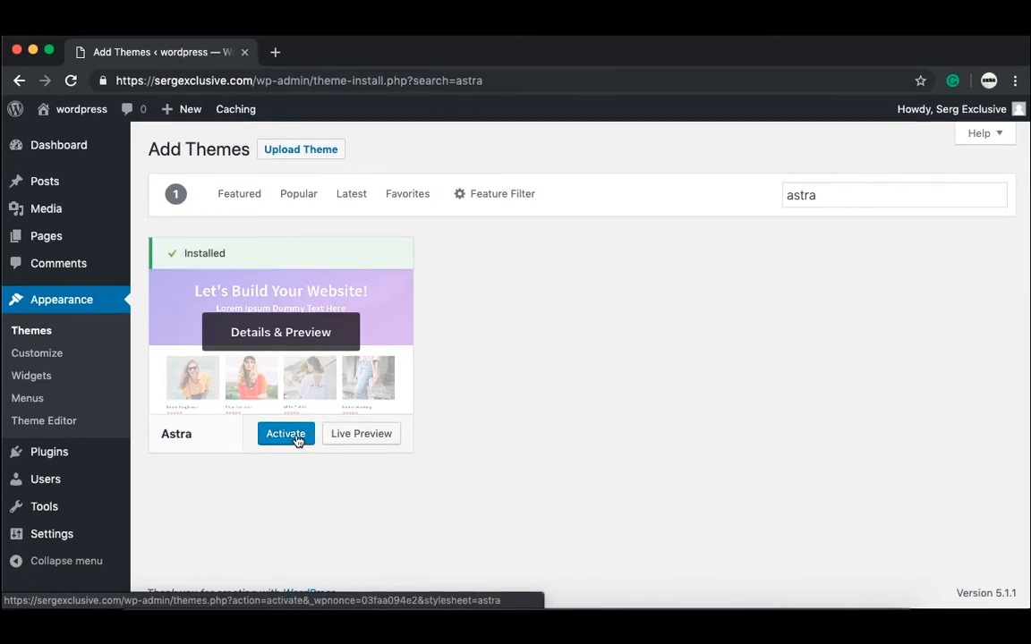
pyautogui.click(297, 438)
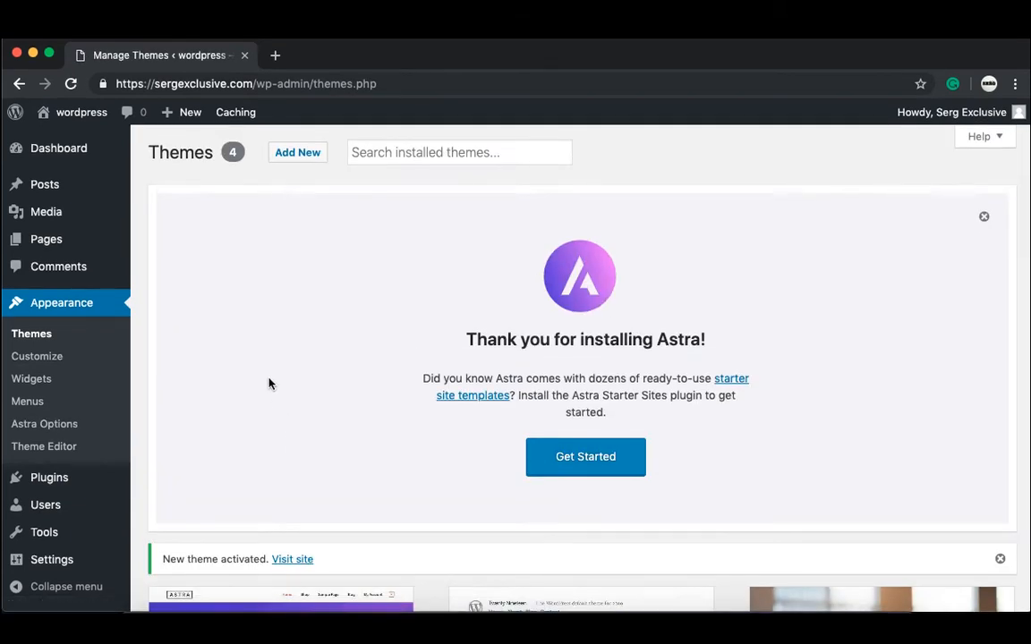
# Step: View the live front page rendered in Astra, then return to the Dashboard
pyautogui.moveTo(87, 114)
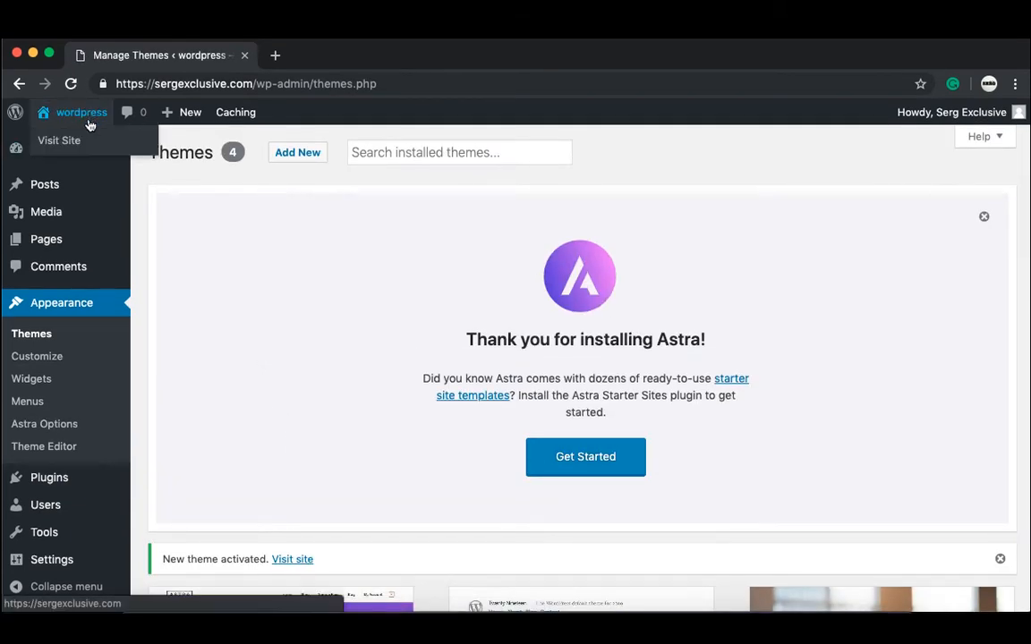
pyautogui.click(80, 141)
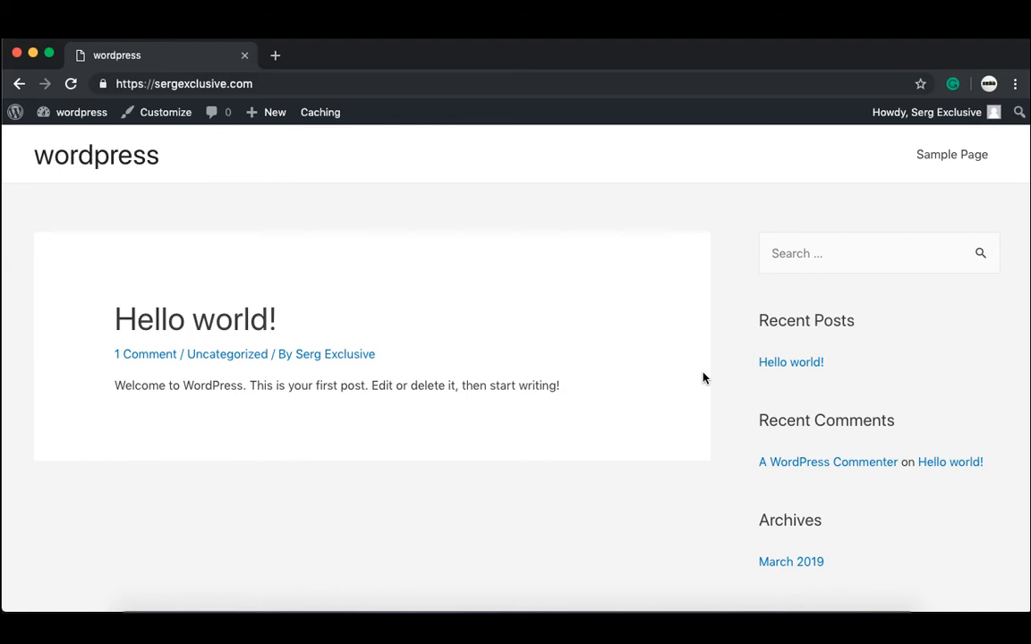
pyautogui.scroll(-2, 703, 377)
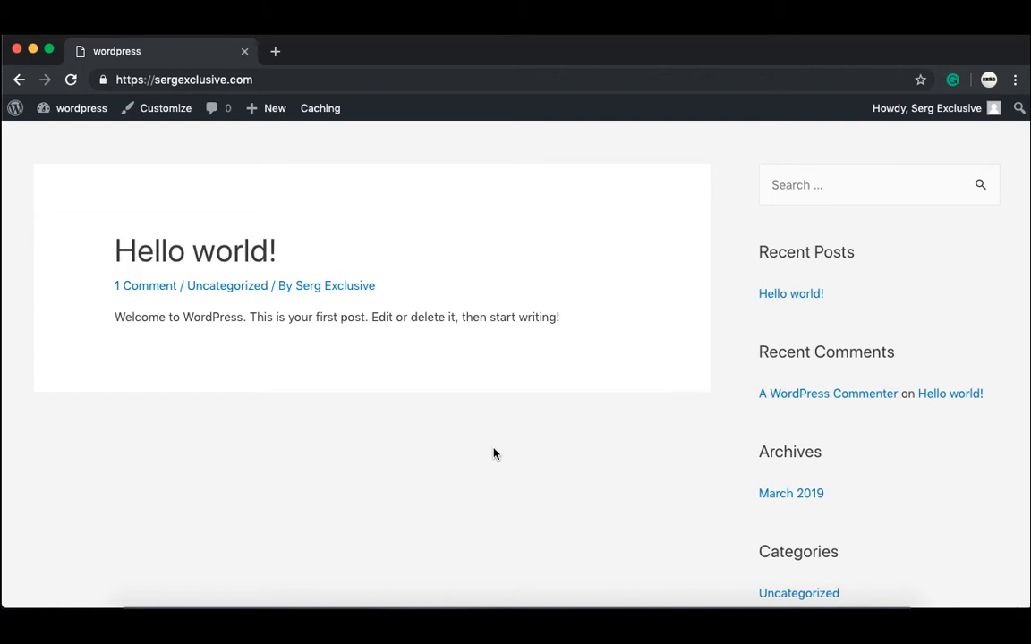
pyautogui.click(98, 115)
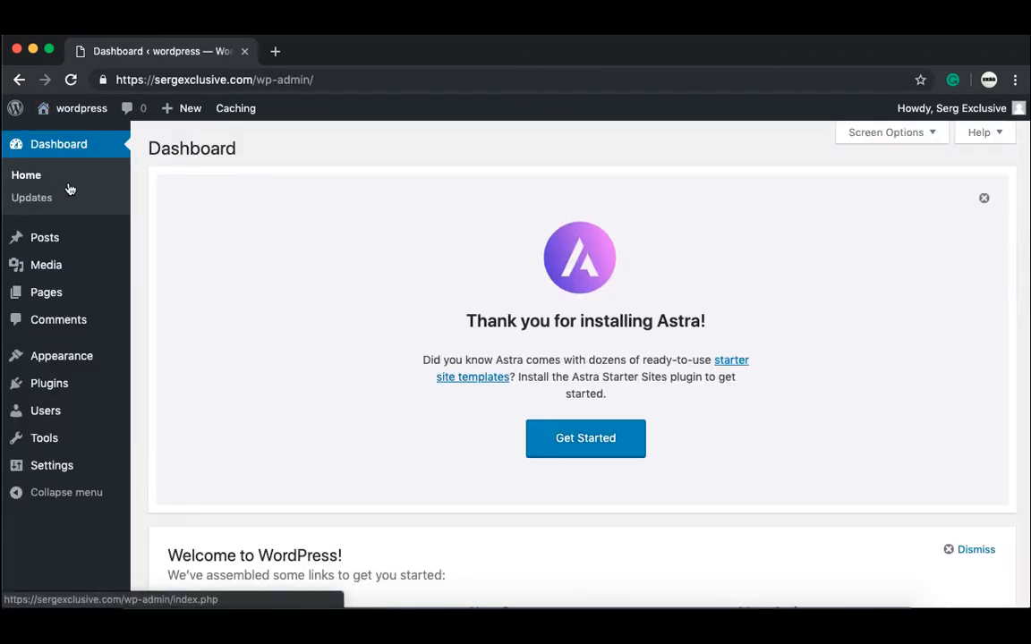
# Step: Go to the Plugins page and dismiss the Astra welcome notice
pyautogui.moveTo(81, 379)
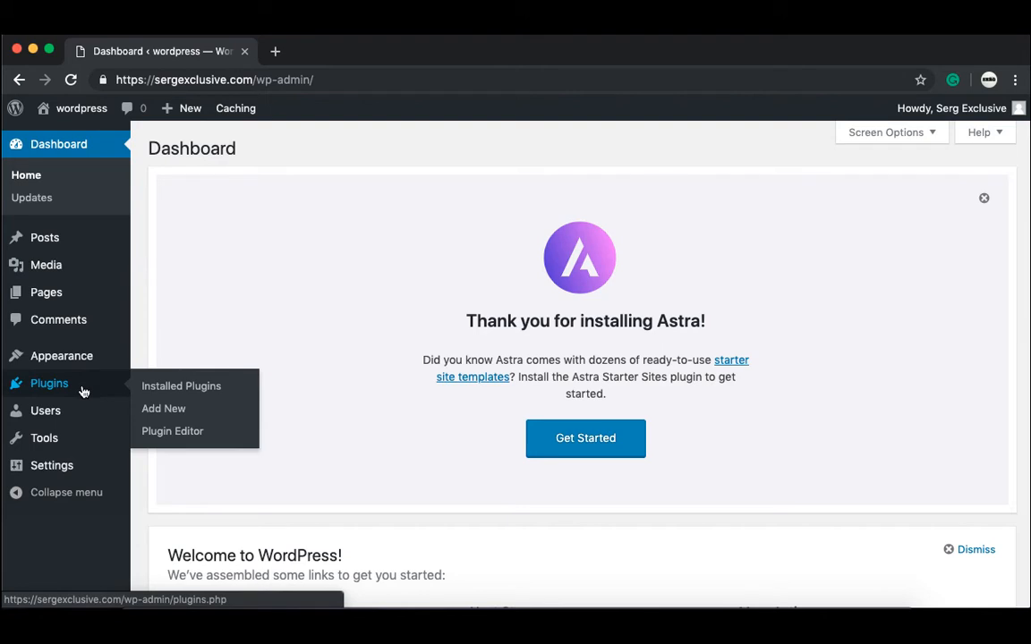
pyautogui.click(82, 391)
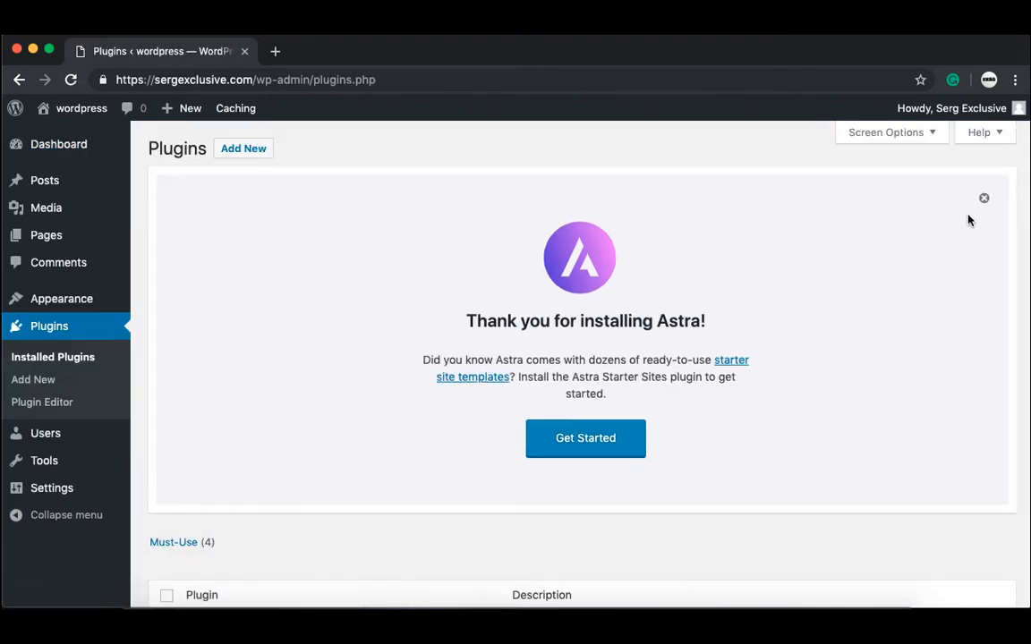
pyautogui.click(985, 200)
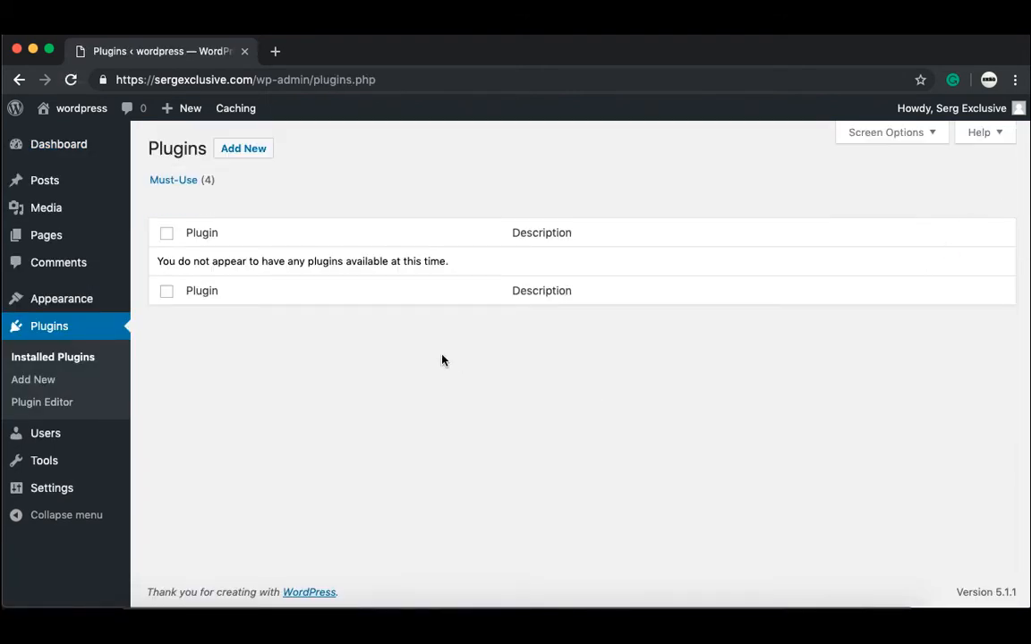
# Step: Search the plugin directory for 'astra', then install and activate Astra Starter Sites
pyautogui.click(258, 158)
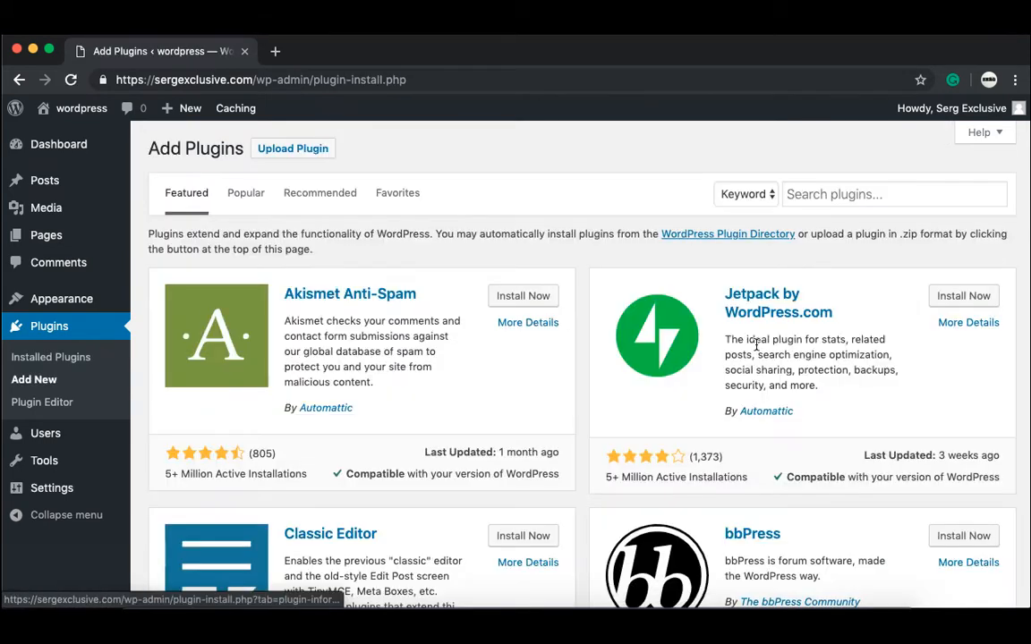
pyautogui.click(856, 195)
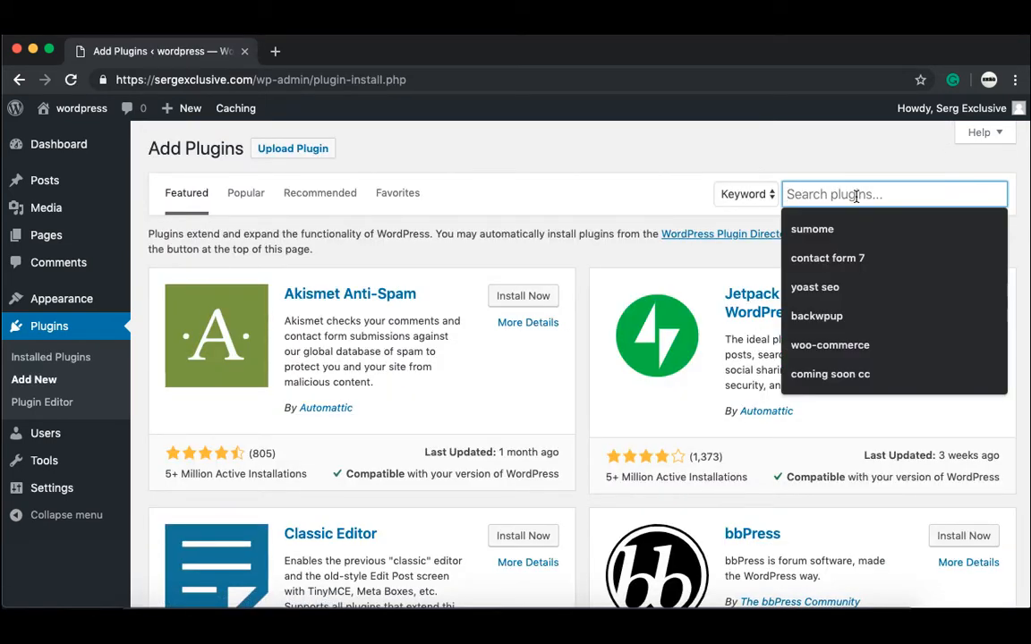
pyautogui.write('as')
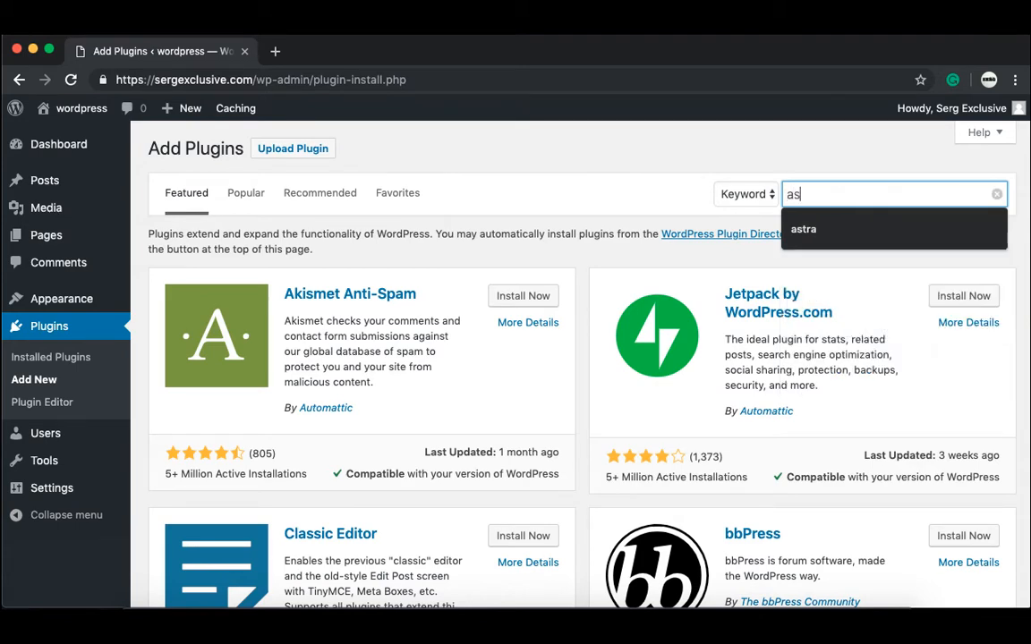
pyautogui.write('tra')
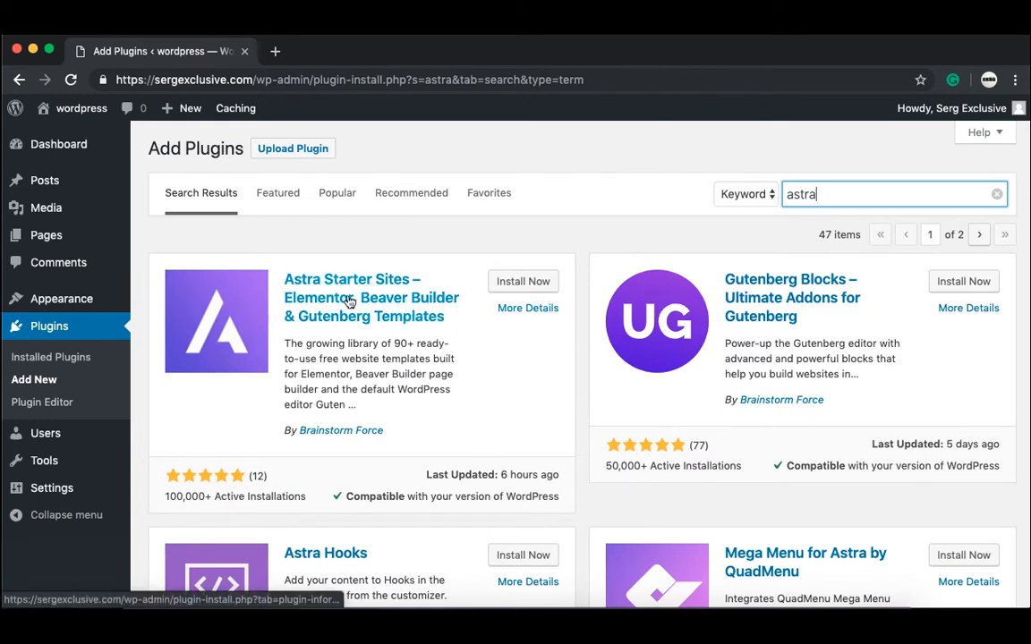
pyautogui.click(520, 283)
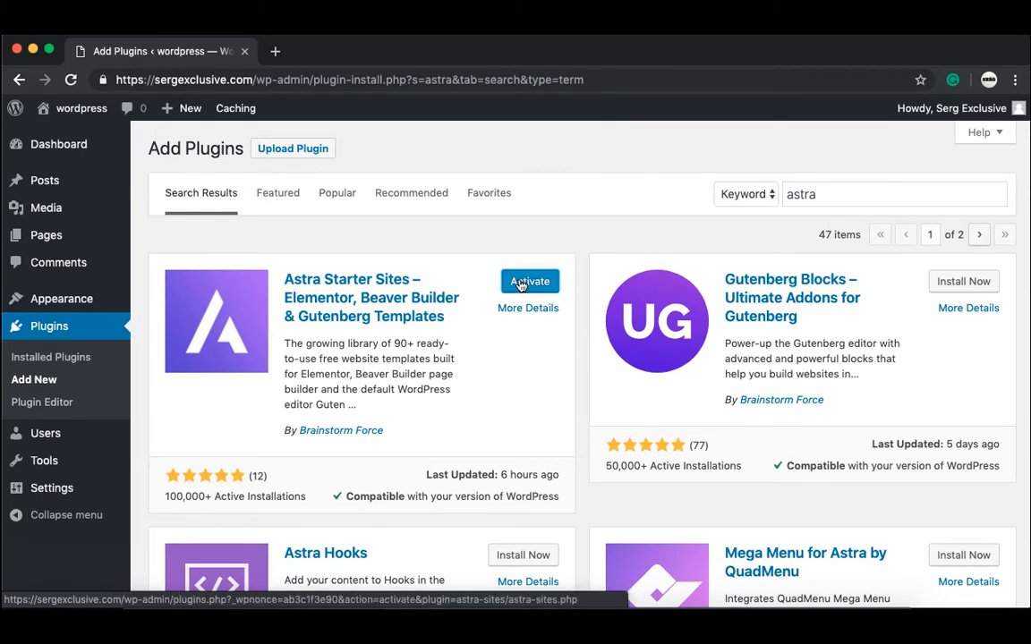
pyautogui.click(520, 283)
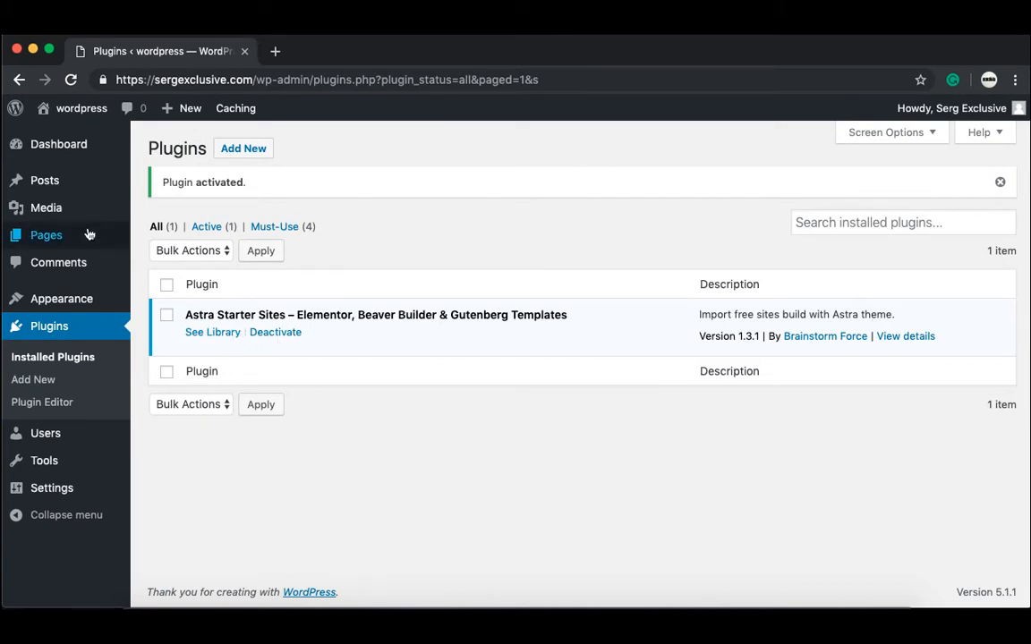
# Step: Move the Privacy Policy and Sample Page pages to the Trash with a bulk action
pyautogui.moveTo(88, 234)
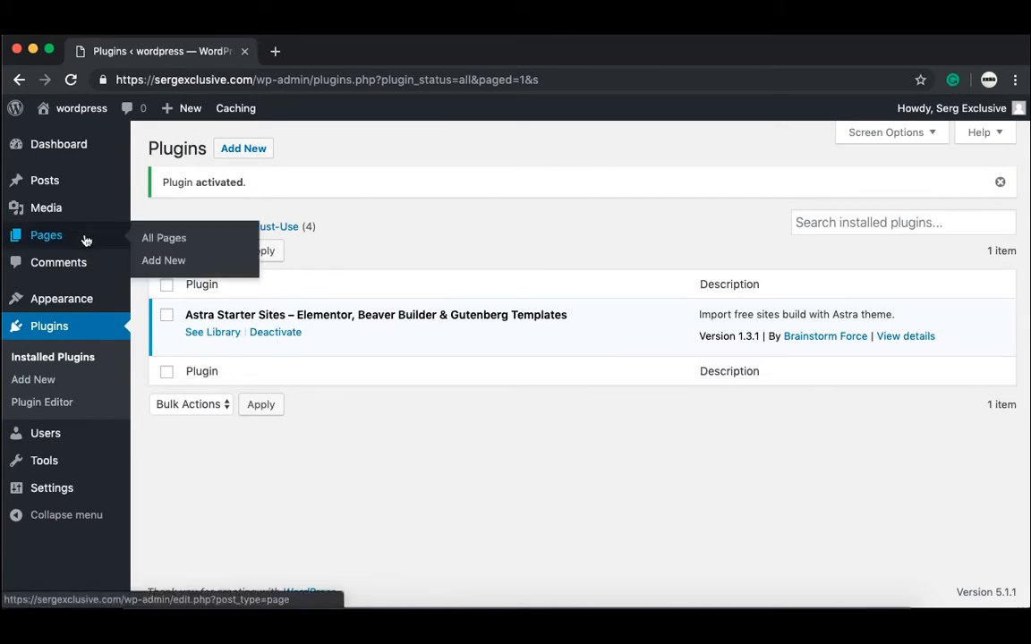
pyautogui.click(86, 240)
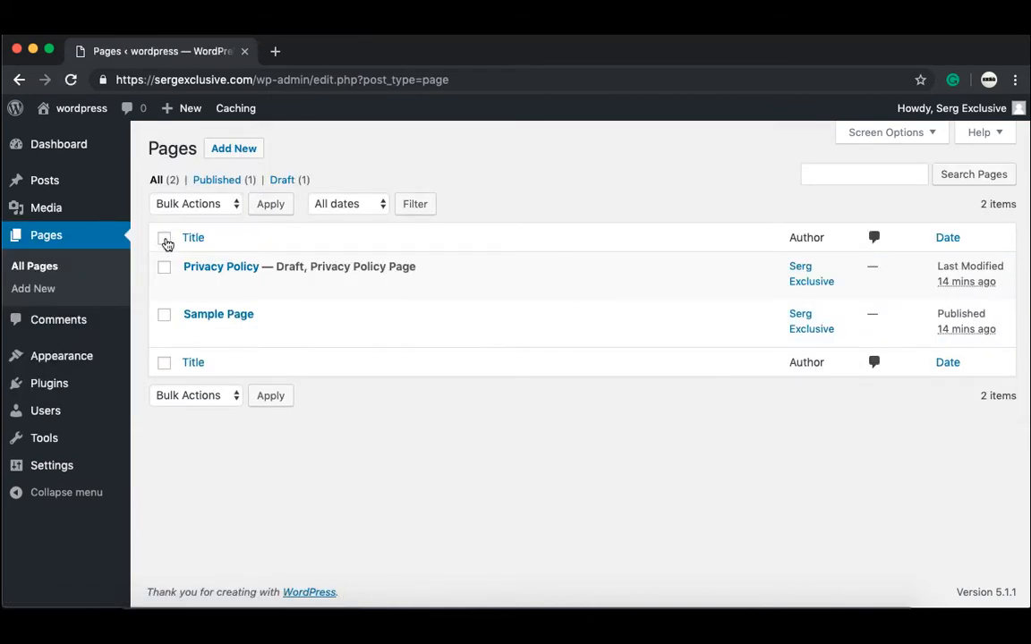
pyautogui.click(166, 241)
pyautogui.click(217, 208)
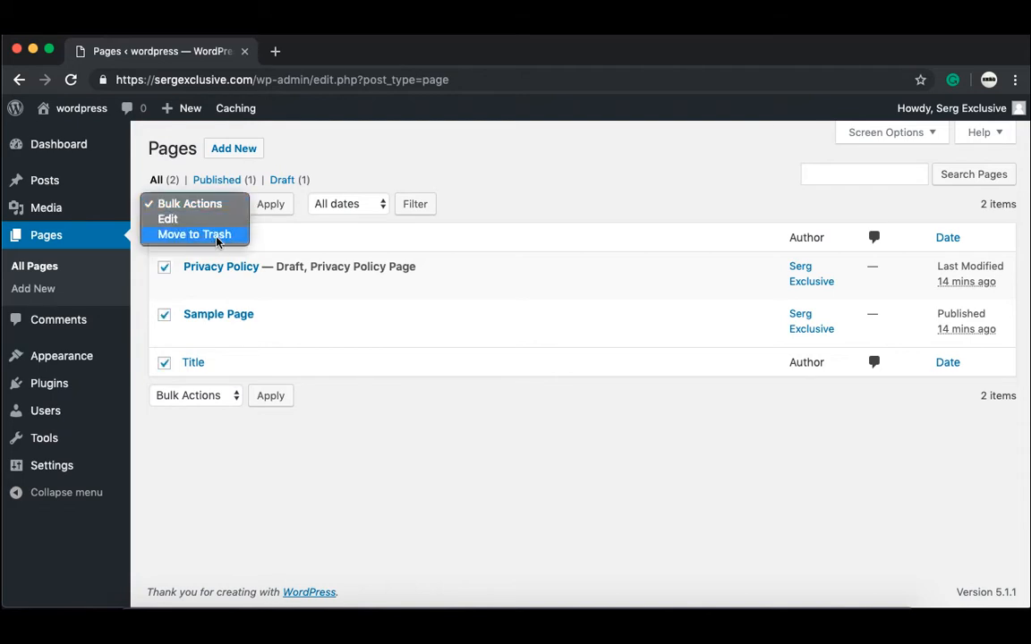
pyautogui.click(219, 235)
pyautogui.click(272, 206)
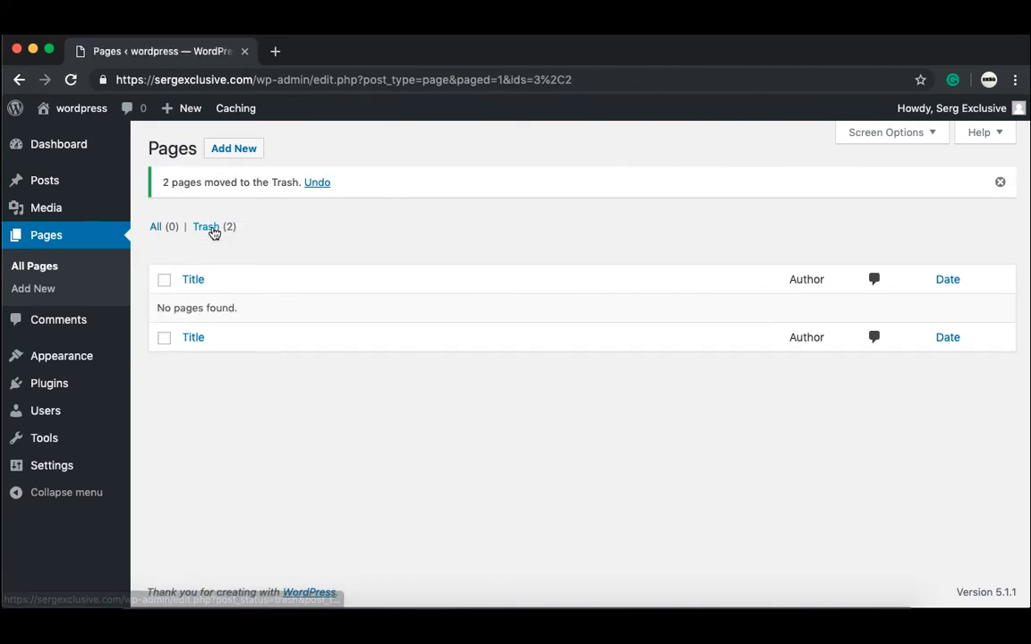
# Step: Permanently delete both trashed pages, then return to the Installed Plugins list
pyautogui.click(212, 229)
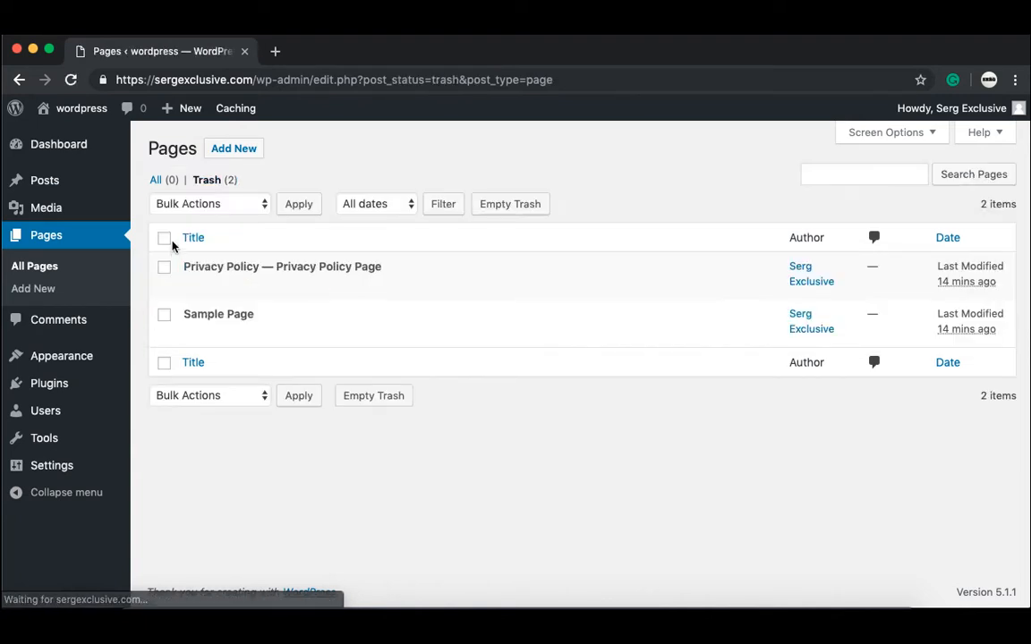
pyautogui.click(164, 238)
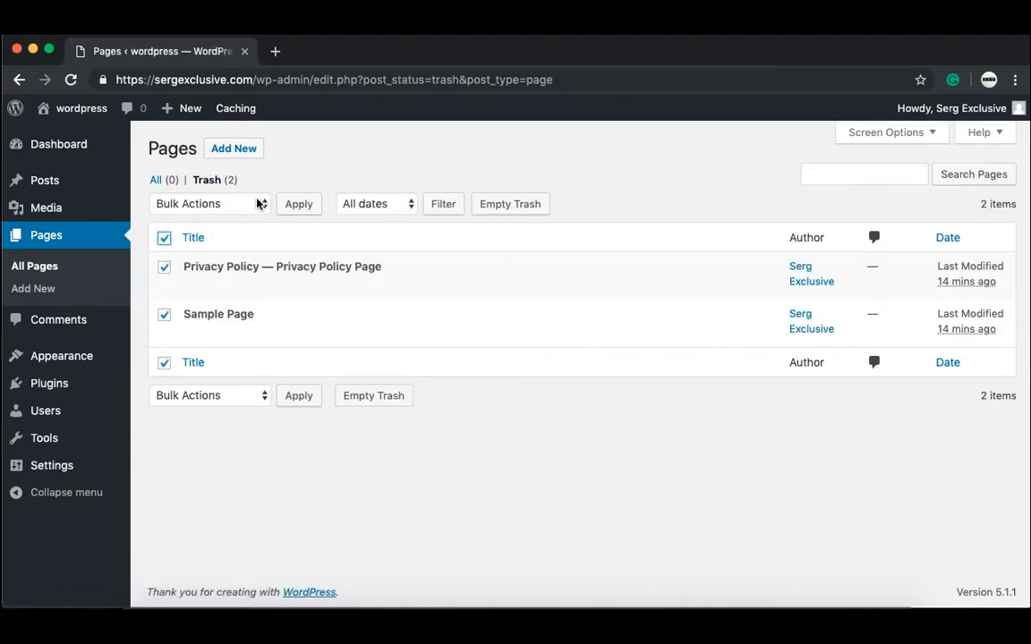
pyautogui.click(255, 204)
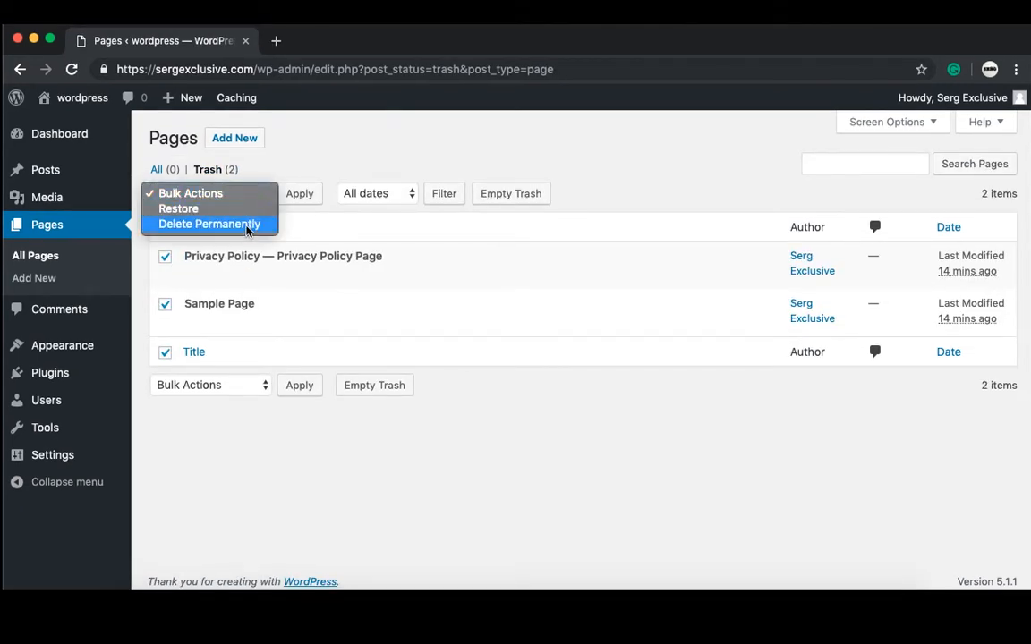
pyautogui.click(248, 228)
pyautogui.click(304, 196)
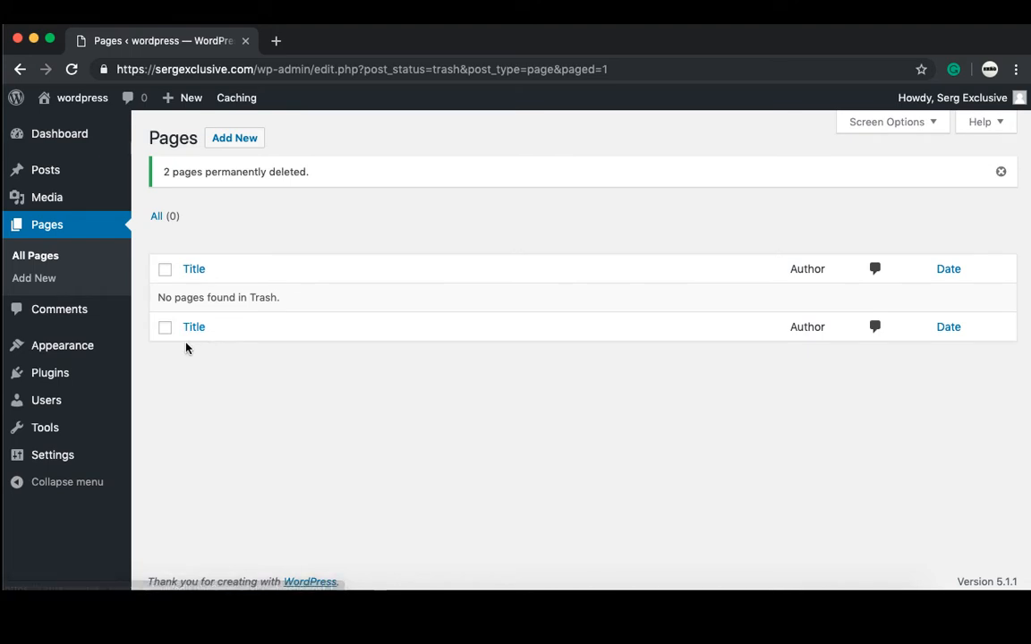
pyautogui.click(75, 386)
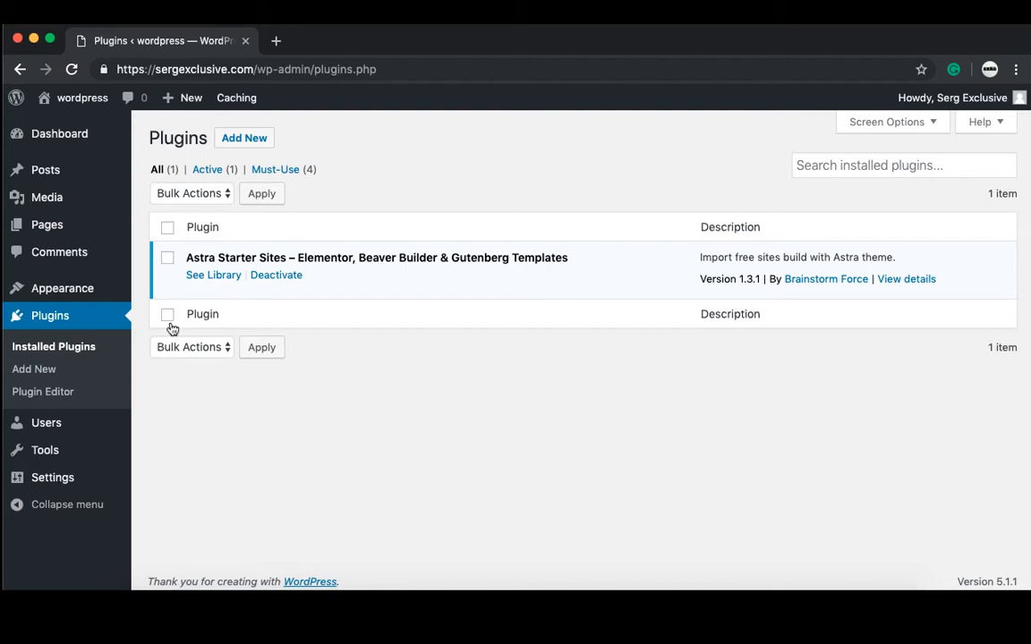
# Step: Browse the Astra starter site library filtered to the 76 Elementor templates
pyautogui.click(211, 277)
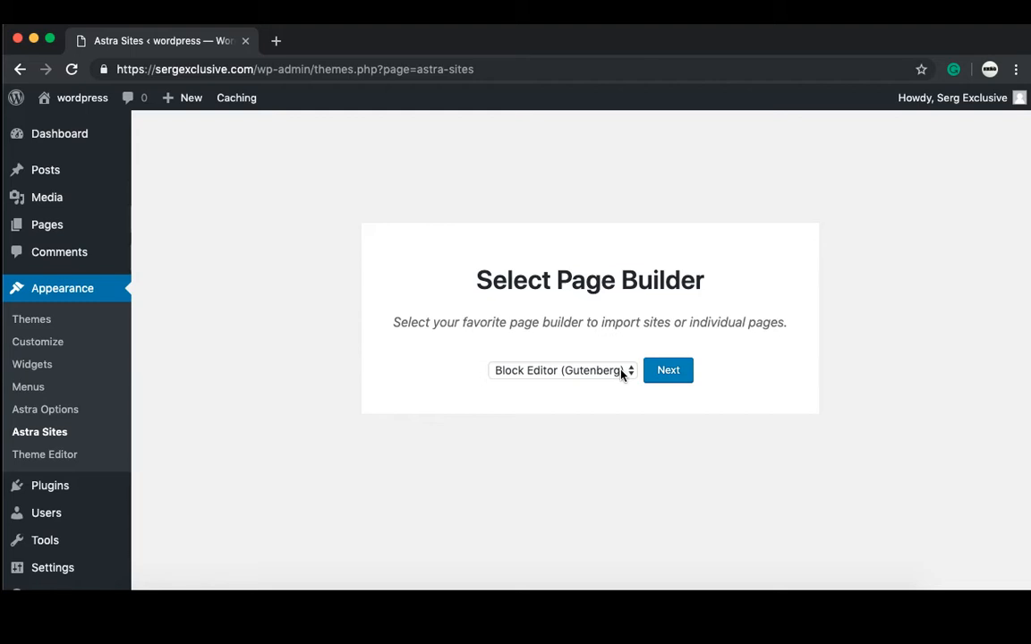
pyautogui.click(621, 375)
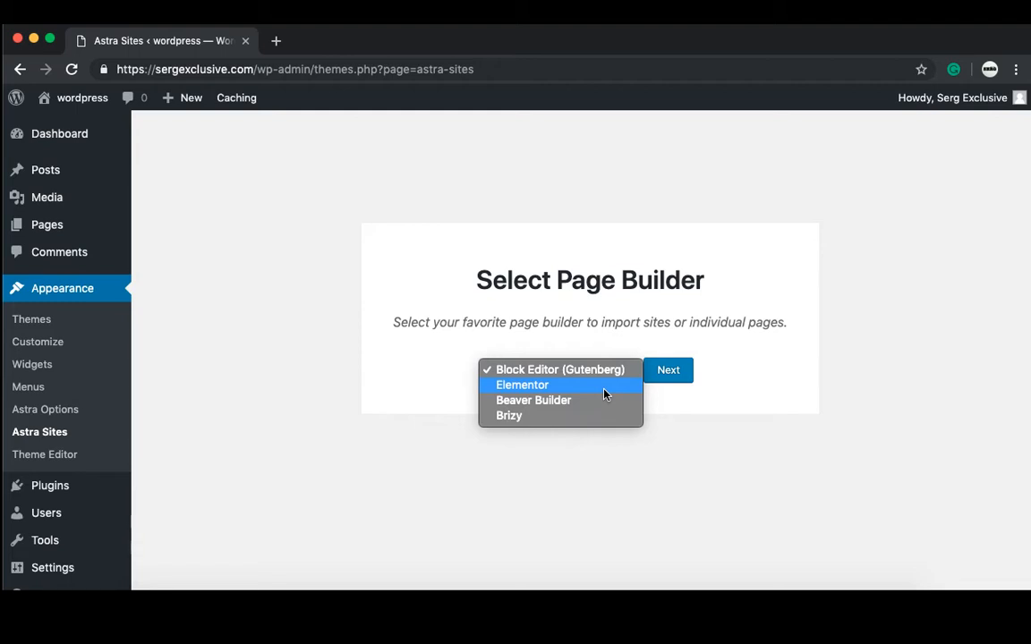
pyautogui.click(605, 393)
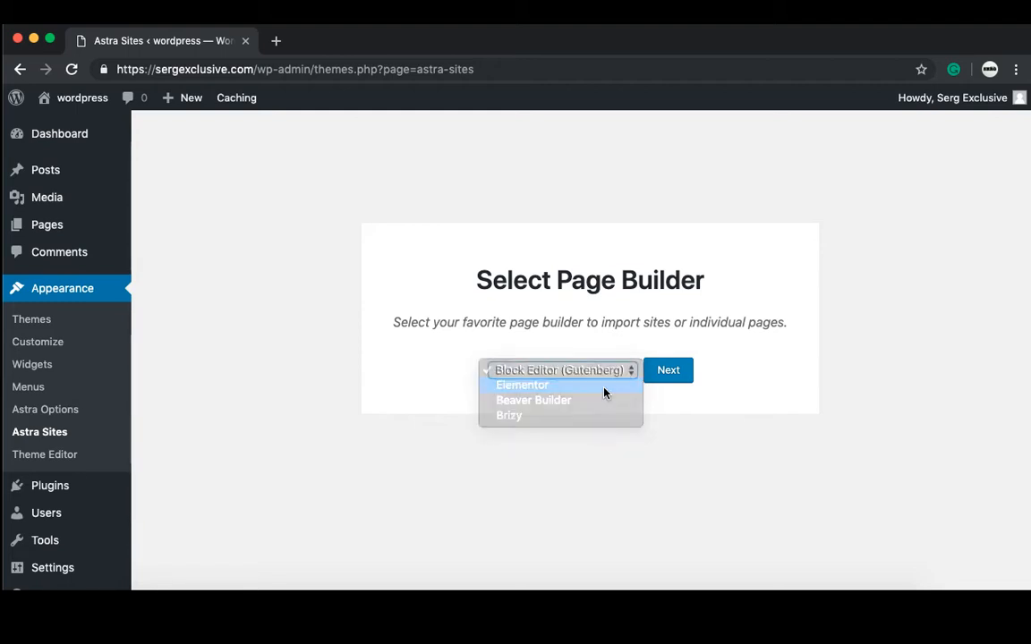
pyautogui.click(675, 379)
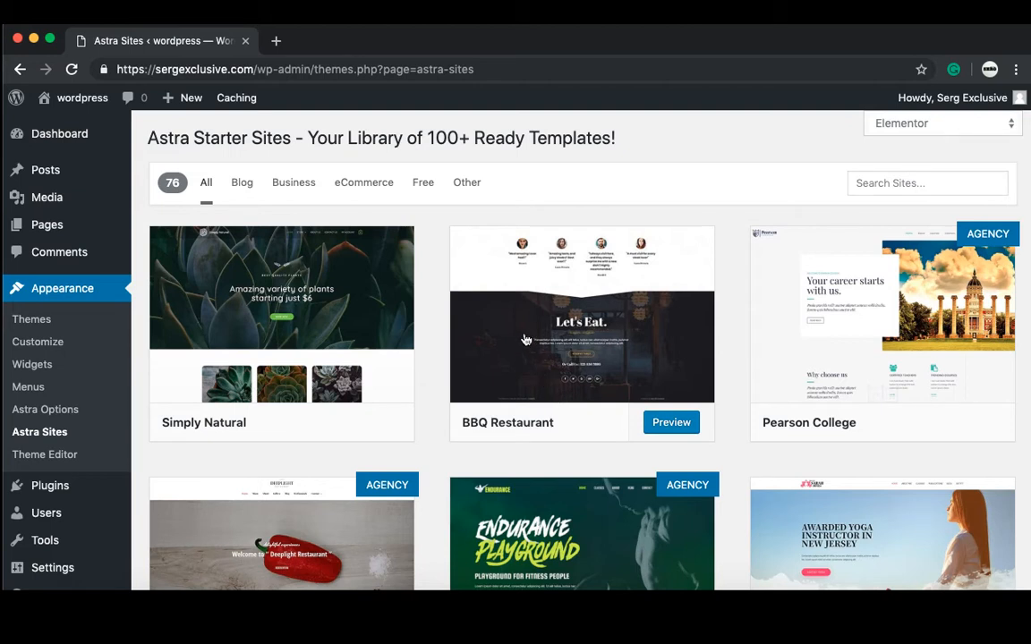
# Step: Filter the starter sites to the 39 free templates and scroll to Outdoor Adventure
pyautogui.click(424, 185)
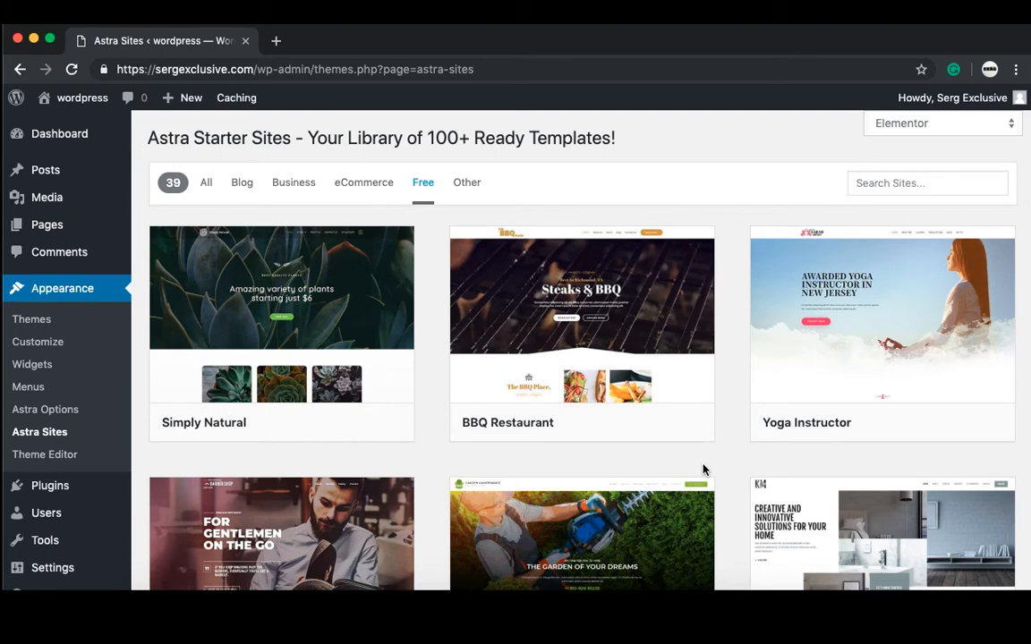
pyautogui.scroll(-5, 704, 471)
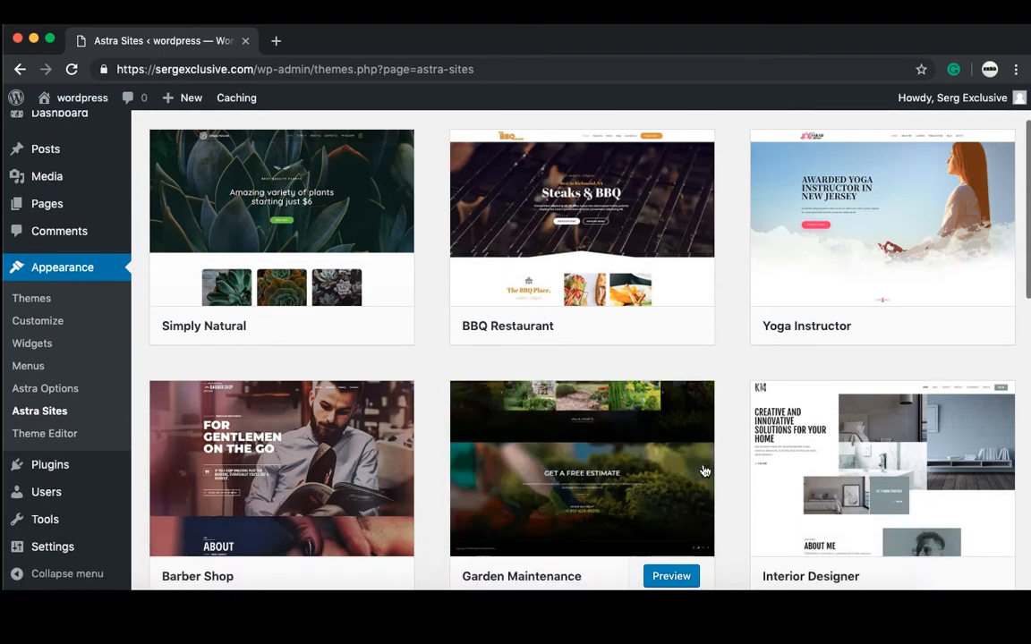
pyautogui.scroll(-4, 704, 471)
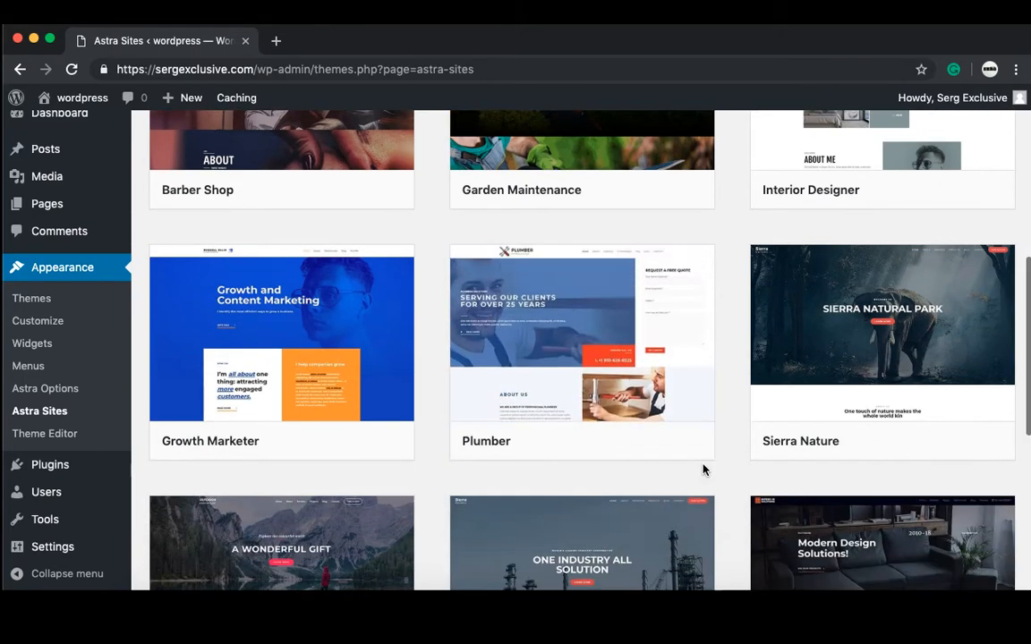
pyautogui.moveTo(813, 426)
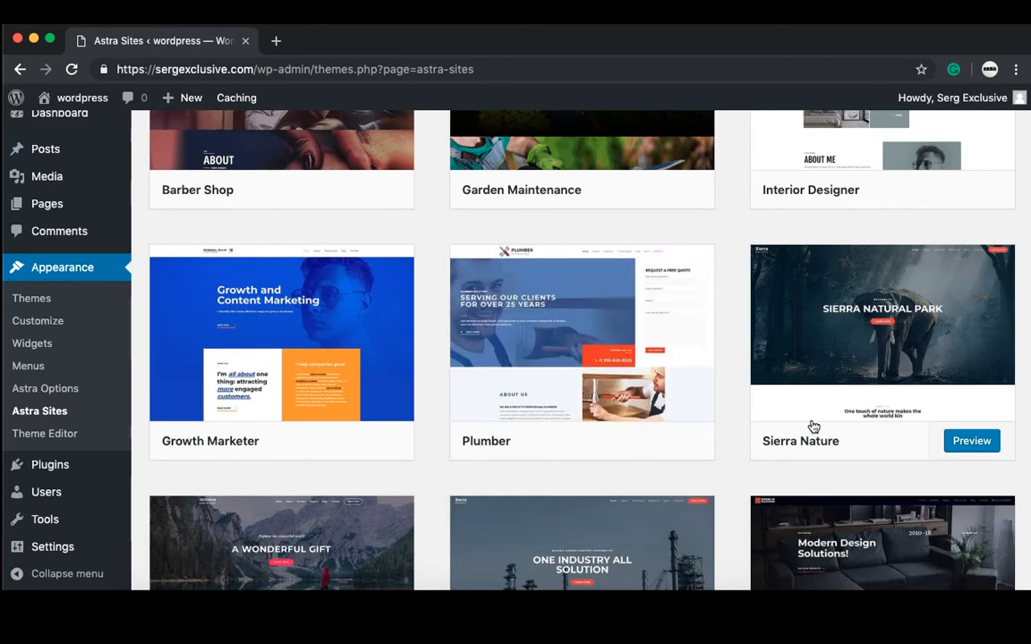
pyautogui.scroll(-5, 813, 426)
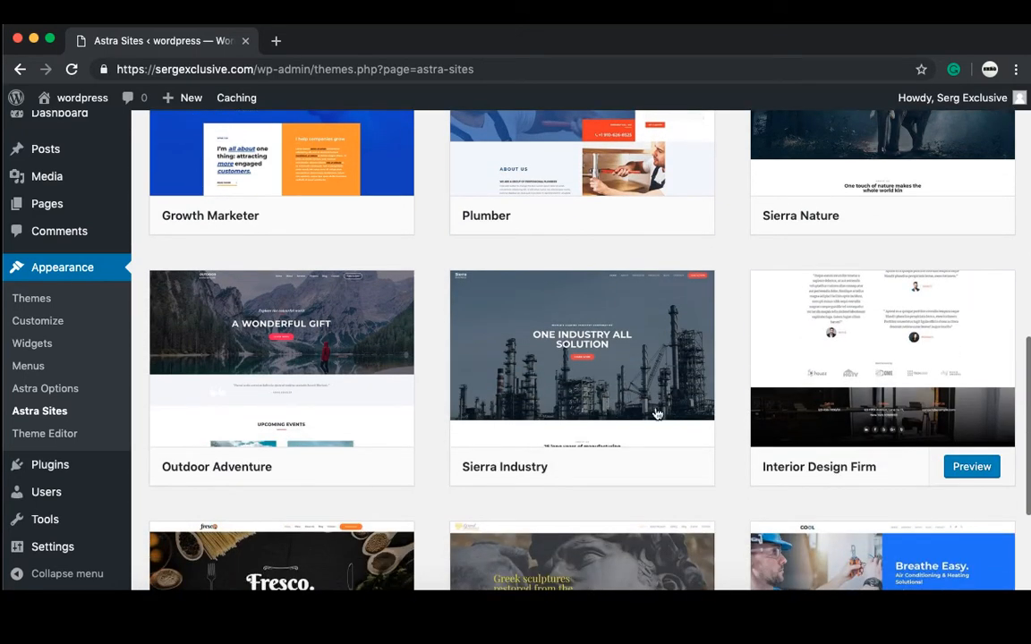
pyautogui.moveTo(380, 391)
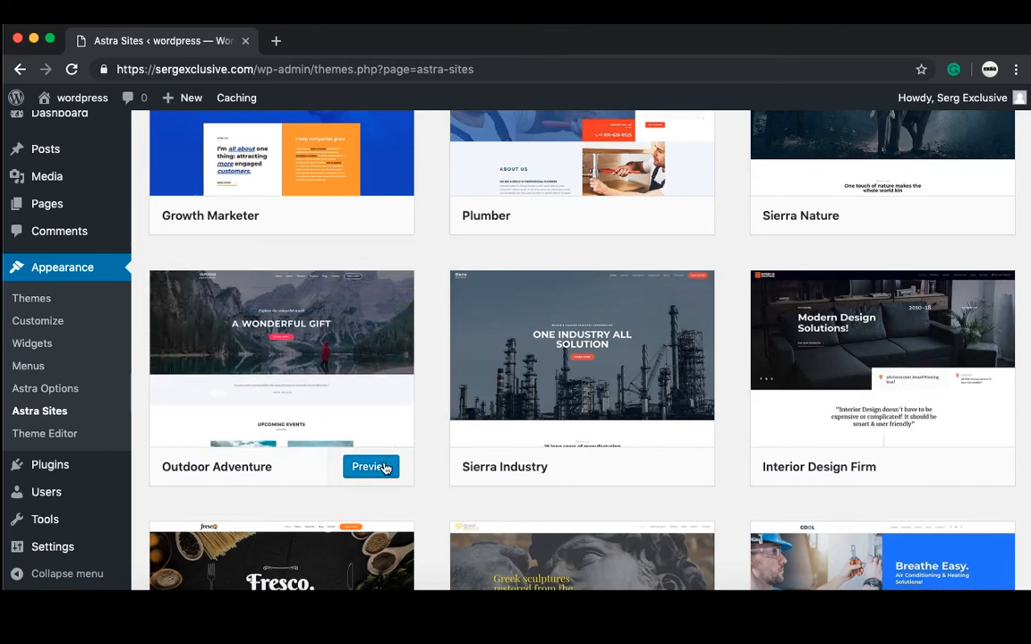
# Step: Preview and import the Outdoor Adventure starter site, then view its 'A Wonderful Gift' homepage
pyautogui.click(385, 468)
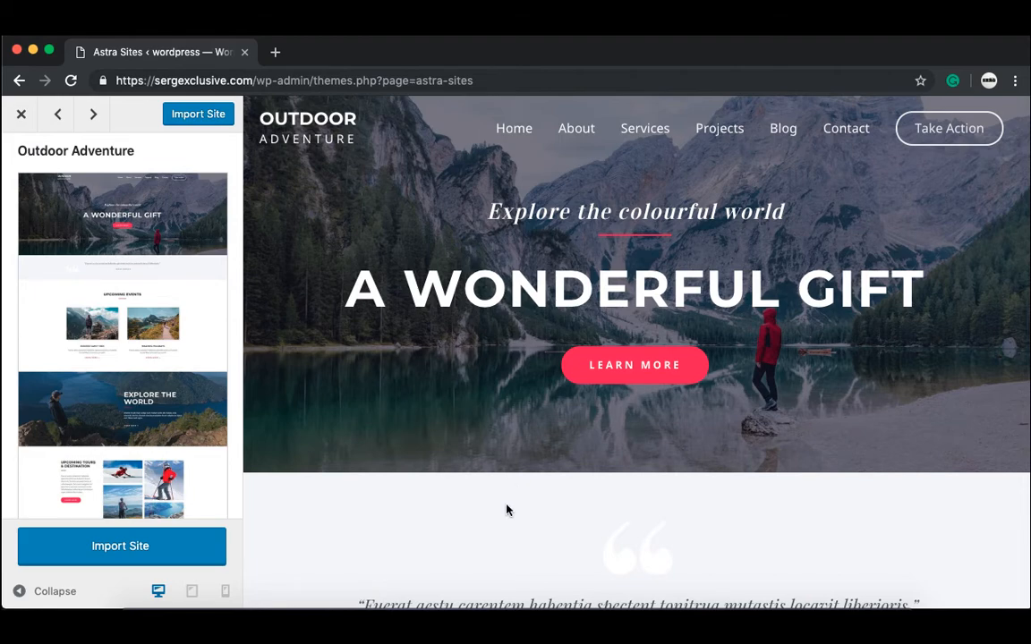
pyautogui.scroll(-5, 507, 510)
pyautogui.scroll(-18, 507, 511)
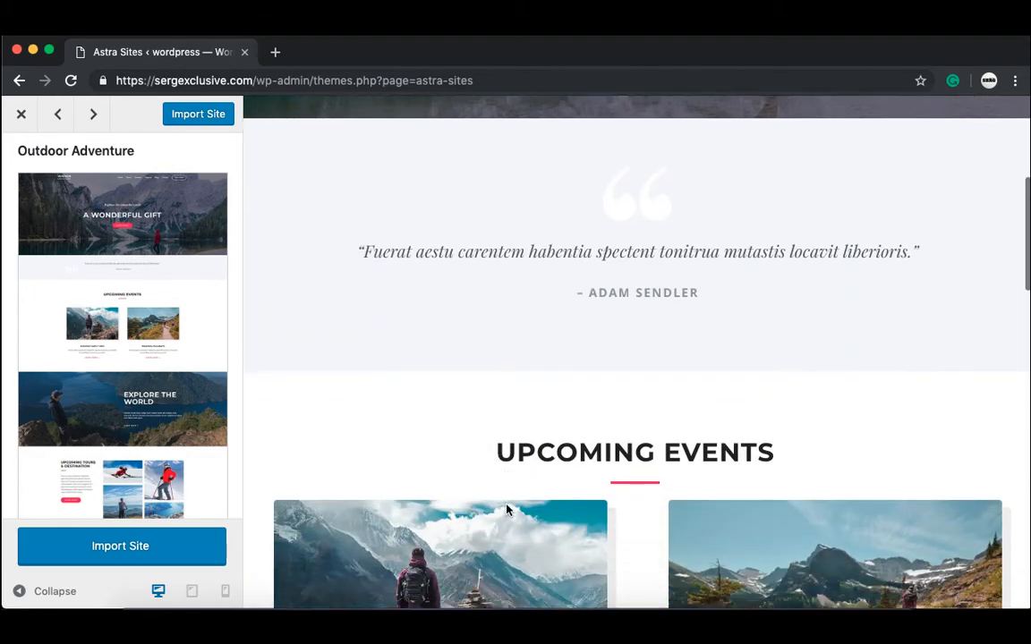
pyautogui.scroll(-14, 507, 510)
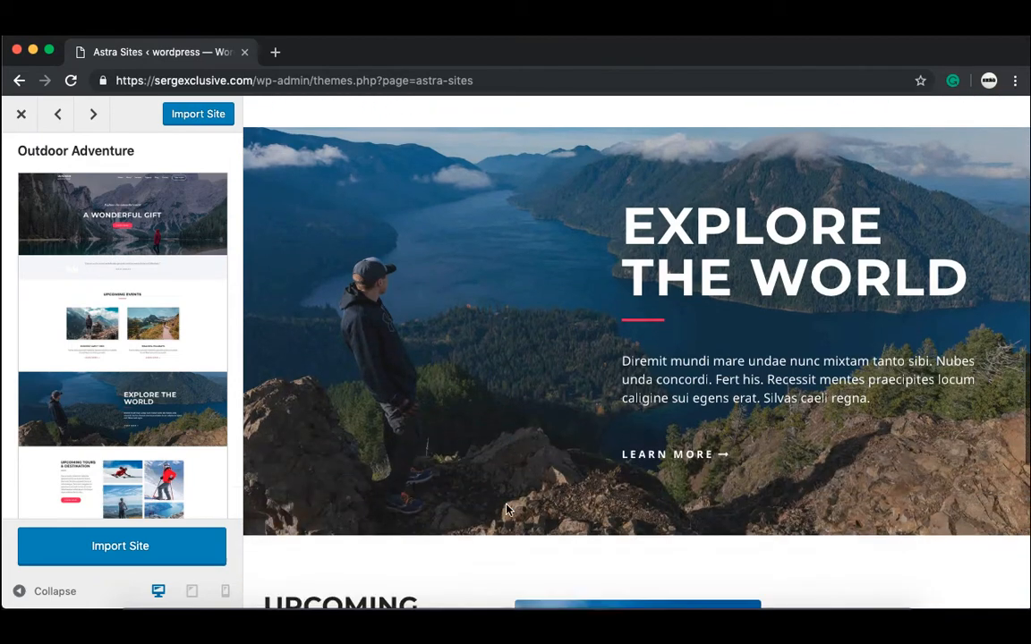
pyautogui.scroll(16, 507, 510)
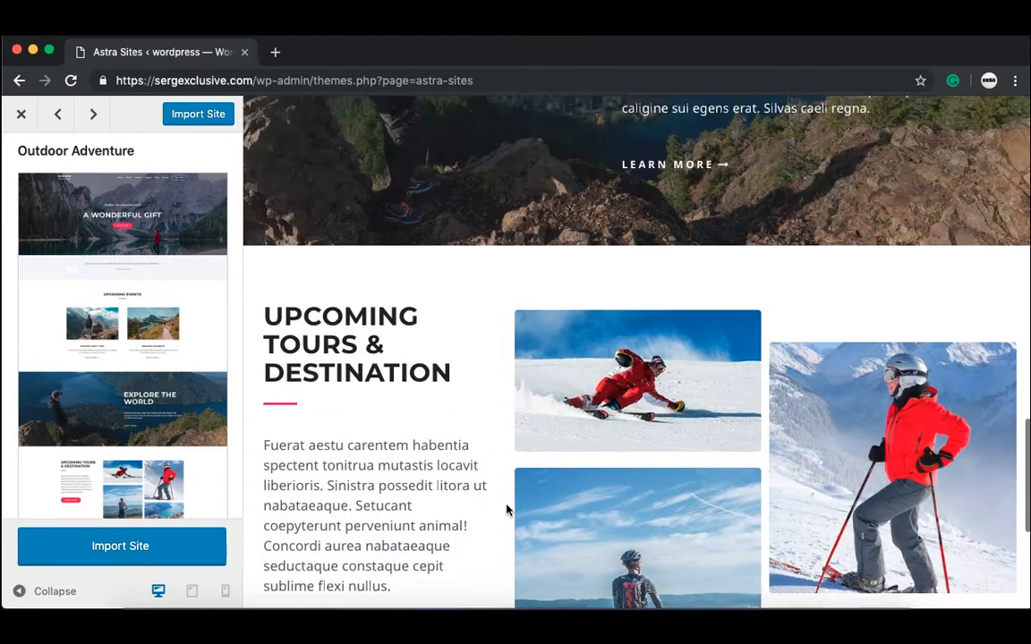
pyautogui.scroll(10, 507, 511)
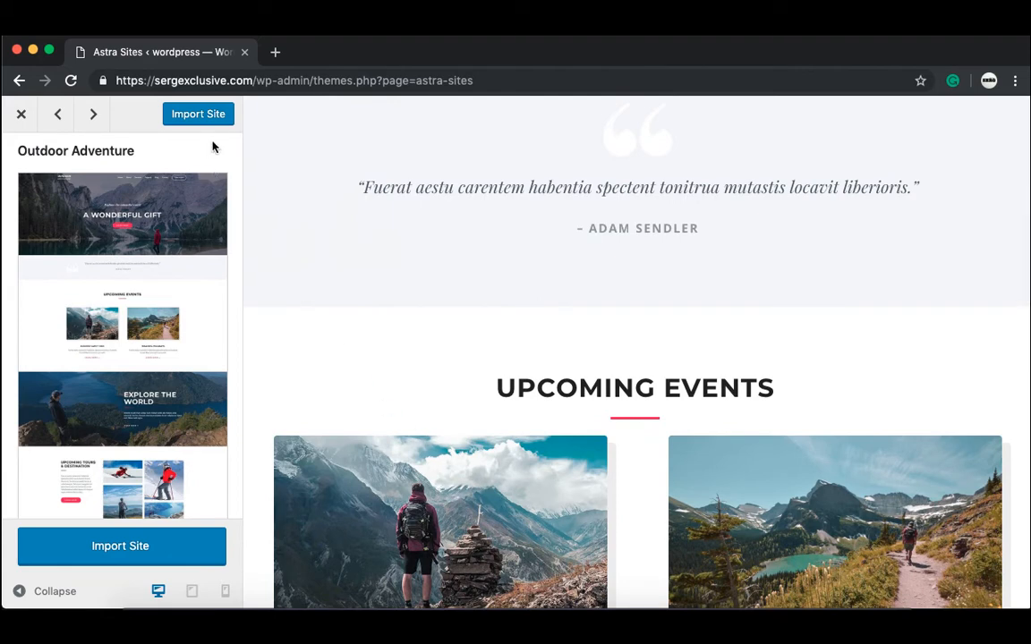
pyautogui.click(201, 118)
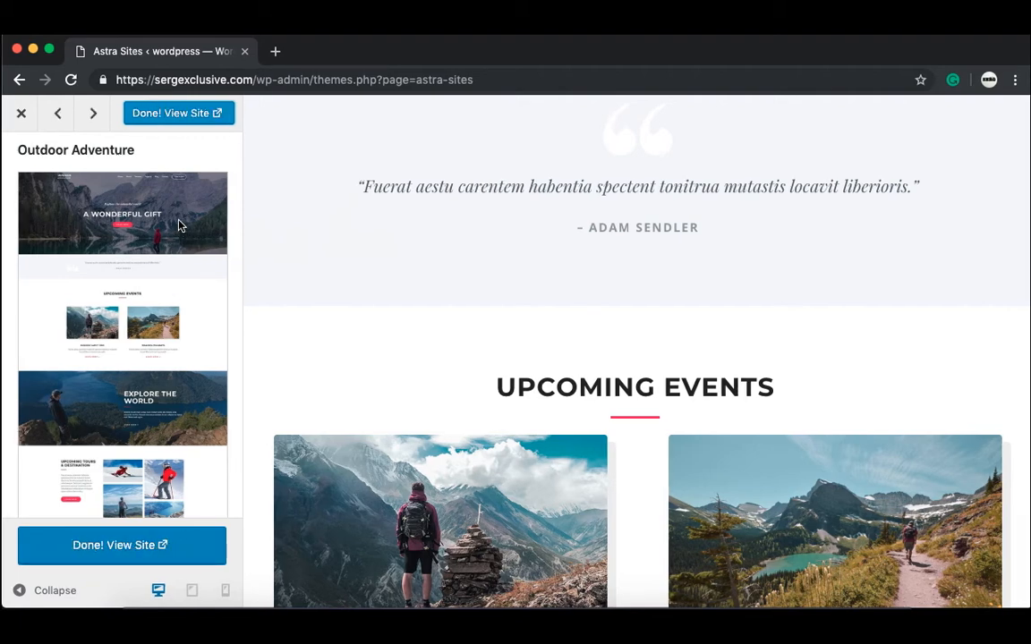
pyautogui.click(201, 119)
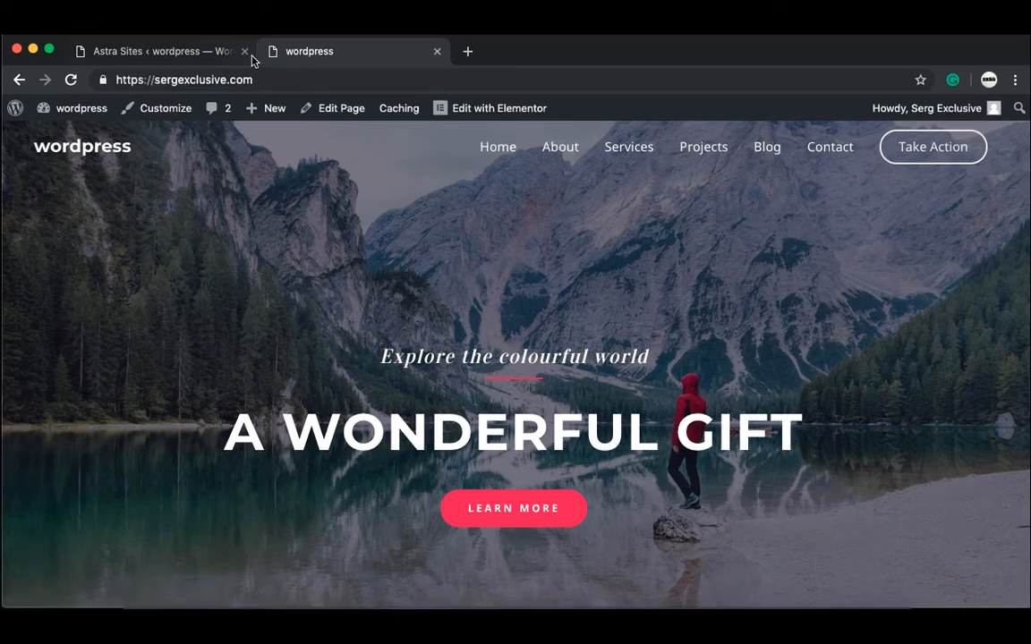
# Step: Close the Astra Sites tab and launch the Customizer for the Astra-themed site
pyautogui.click(246, 52)
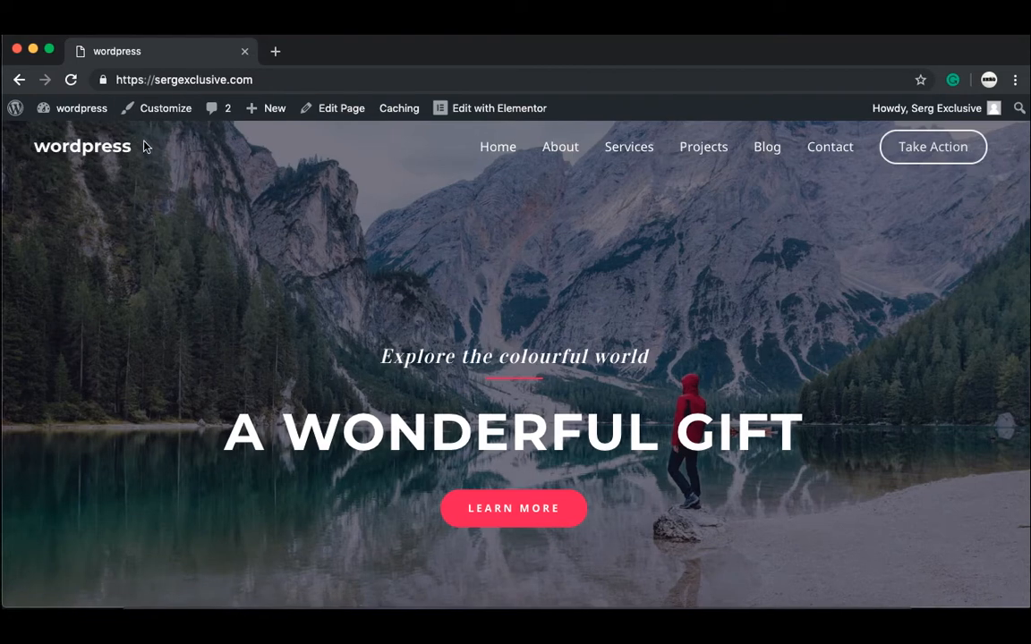
pyautogui.click(158, 114)
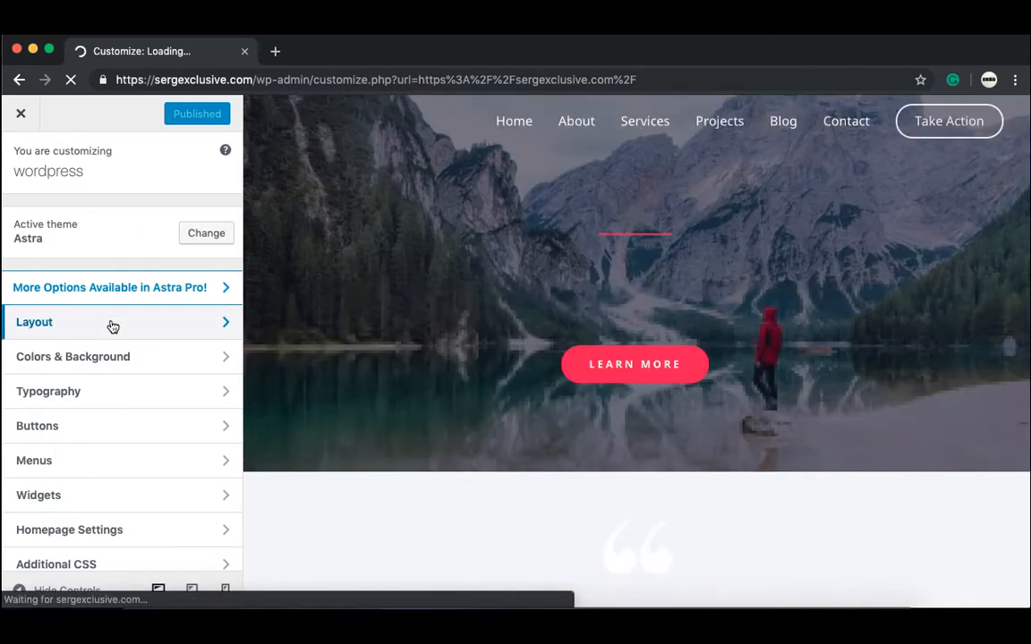
pyautogui.click(111, 324)
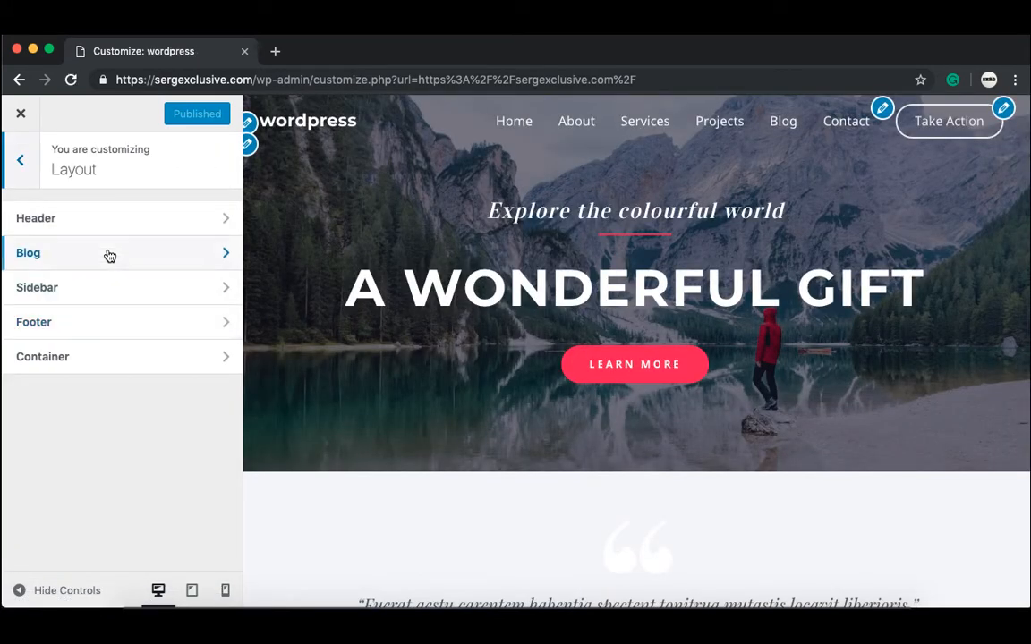
pyautogui.click(112, 225)
pyautogui.click(111, 225)
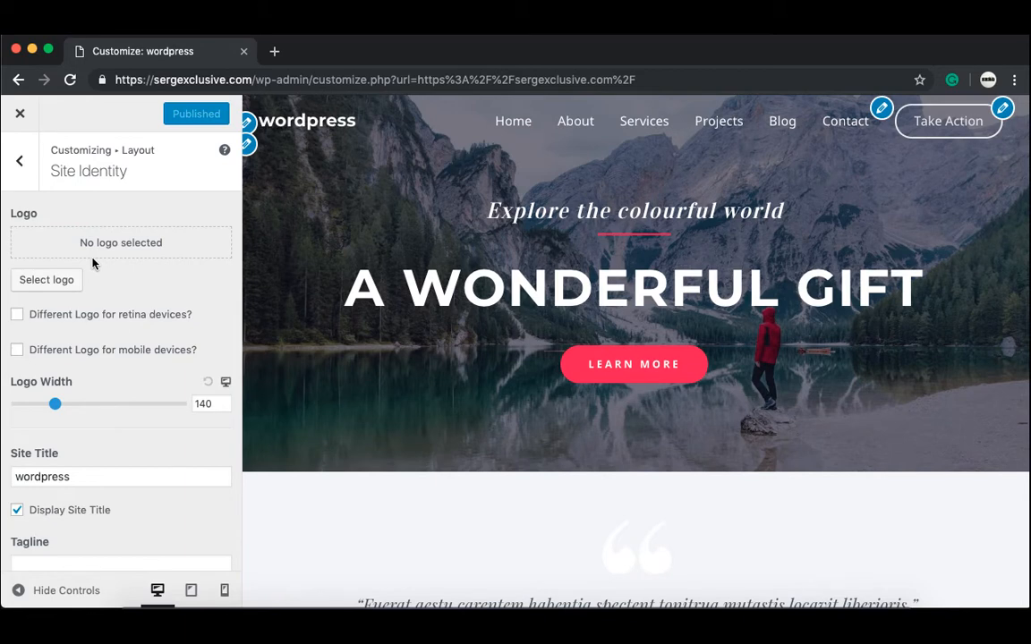
pyautogui.click(79, 478)
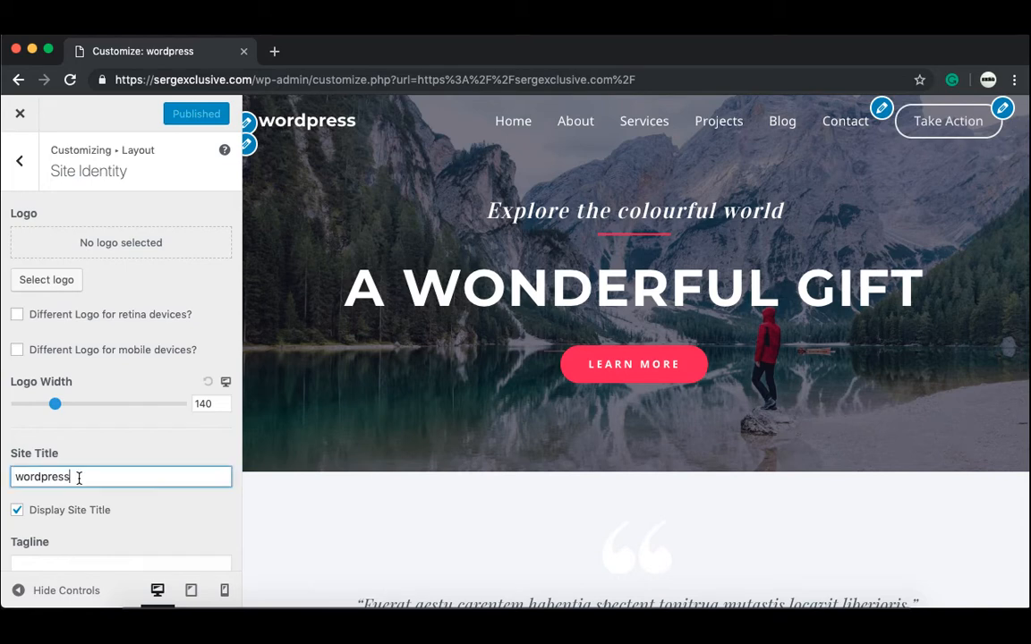
pyautogui.press('BackSpace')
pyautogui.press('BackSpace')
pyautogui.press('BackSpace')
pyautogui.press('BackSpace')
pyautogui.press('BackSpace')
pyautogui.press('BackSpace')
pyautogui.press('BackSpace')
pyautogui.press('BackSpace')
pyautogui.press('BackSpace')
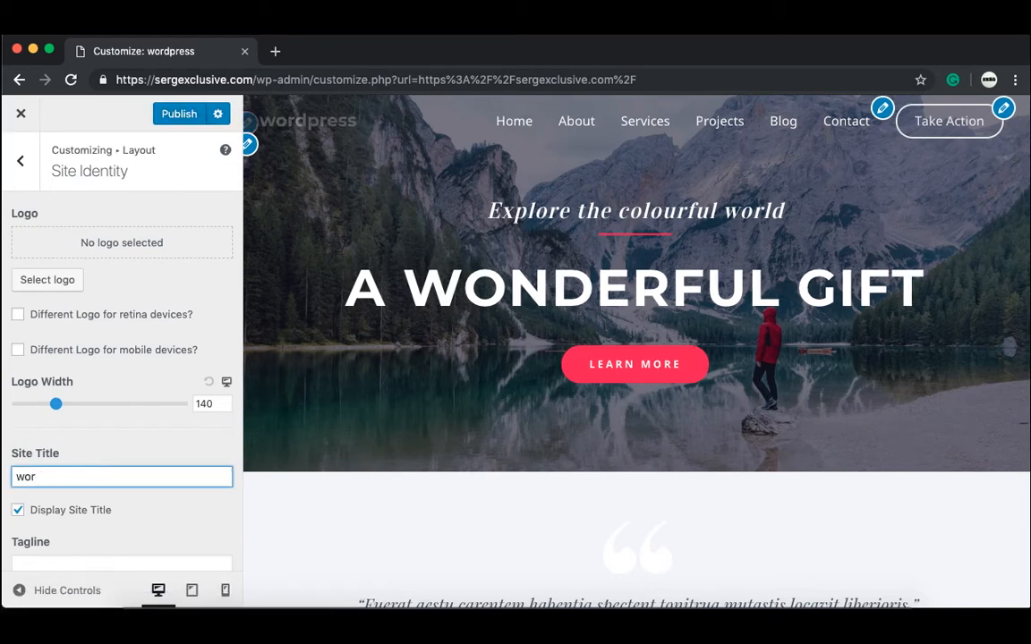
pyautogui.write('Traveling With Us')
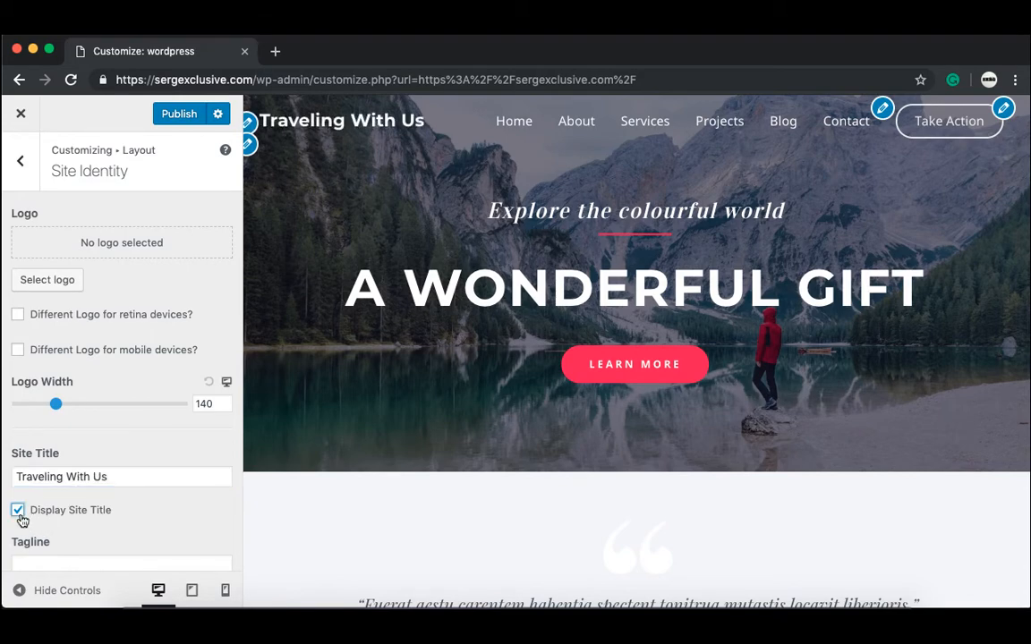
pyautogui.click(19, 514)
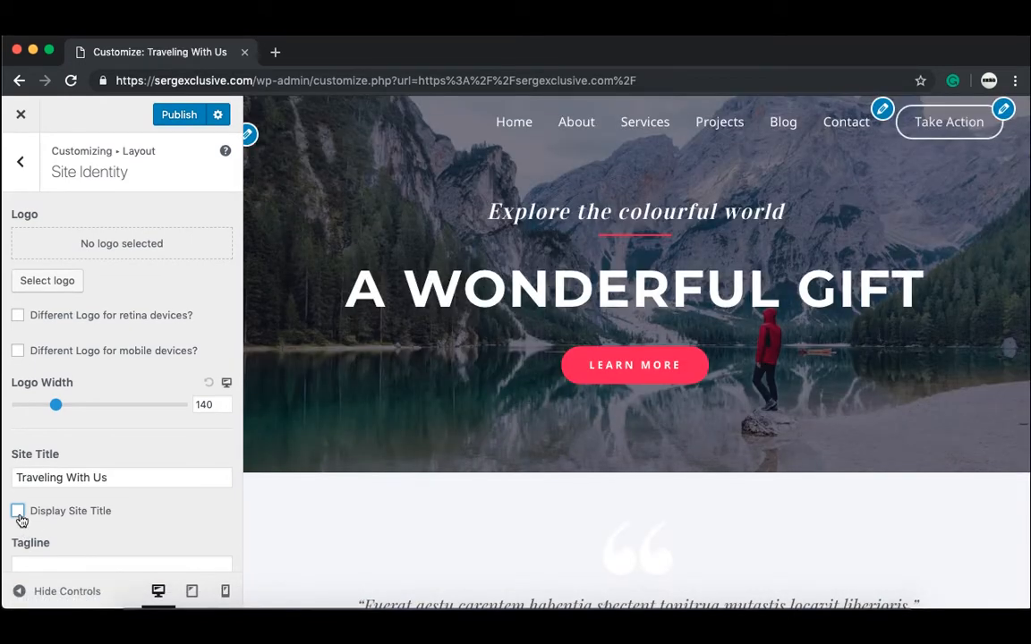
pyautogui.click(19, 517)
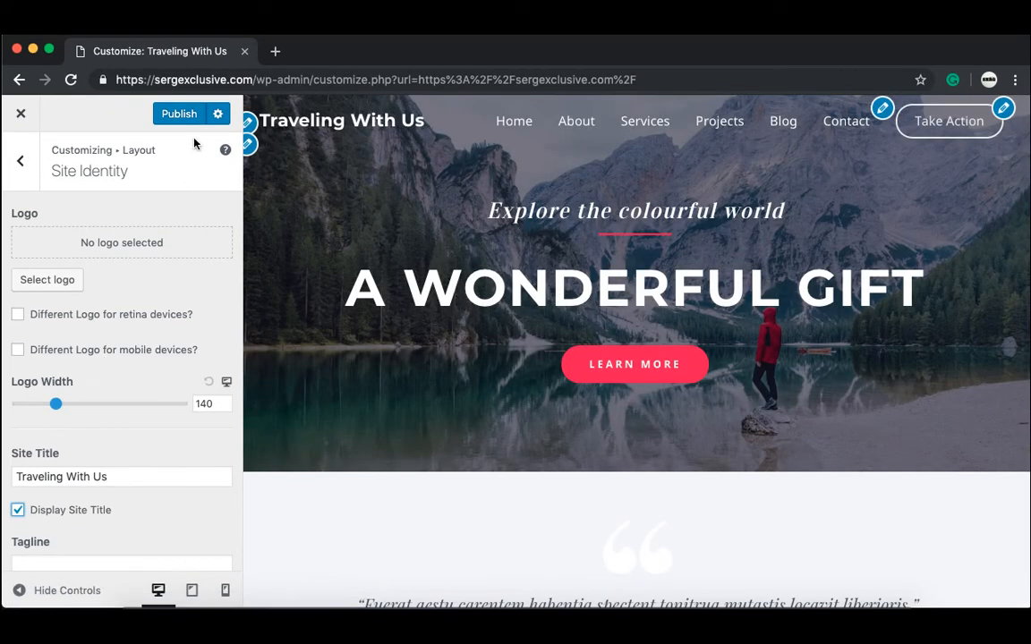
pyautogui.click(189, 118)
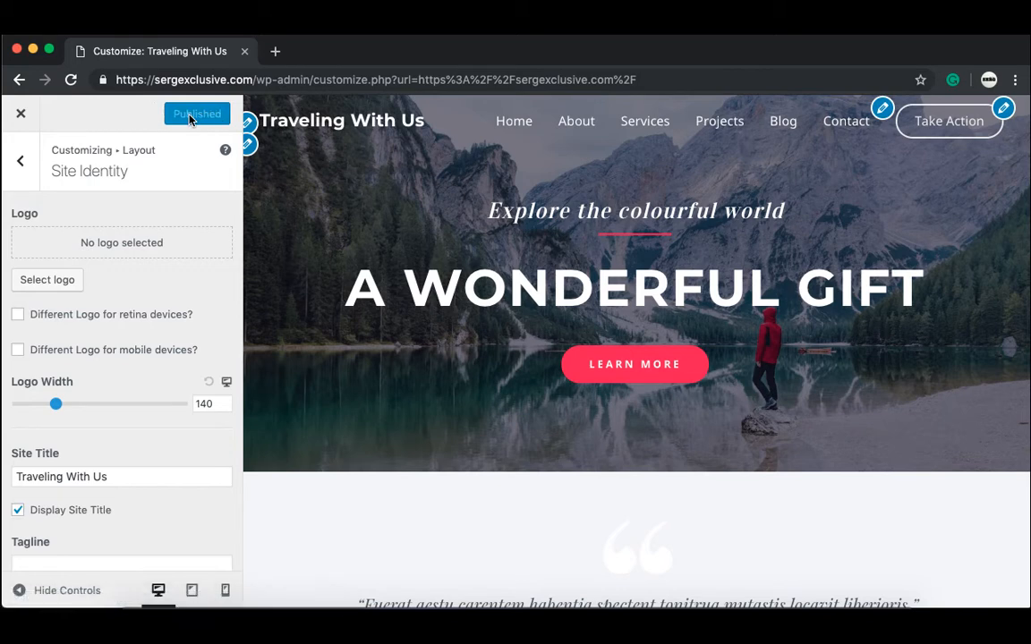
pyautogui.click(21, 119)
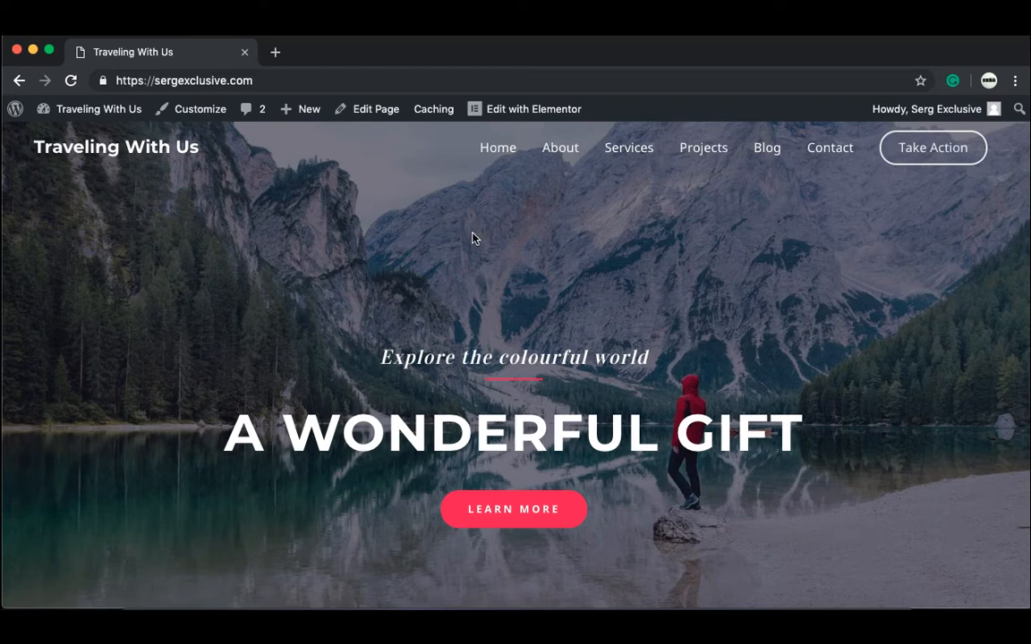
# Step: Load the Home page in the Elementor editor and dismiss the notice covering it
pyautogui.click(527, 111)
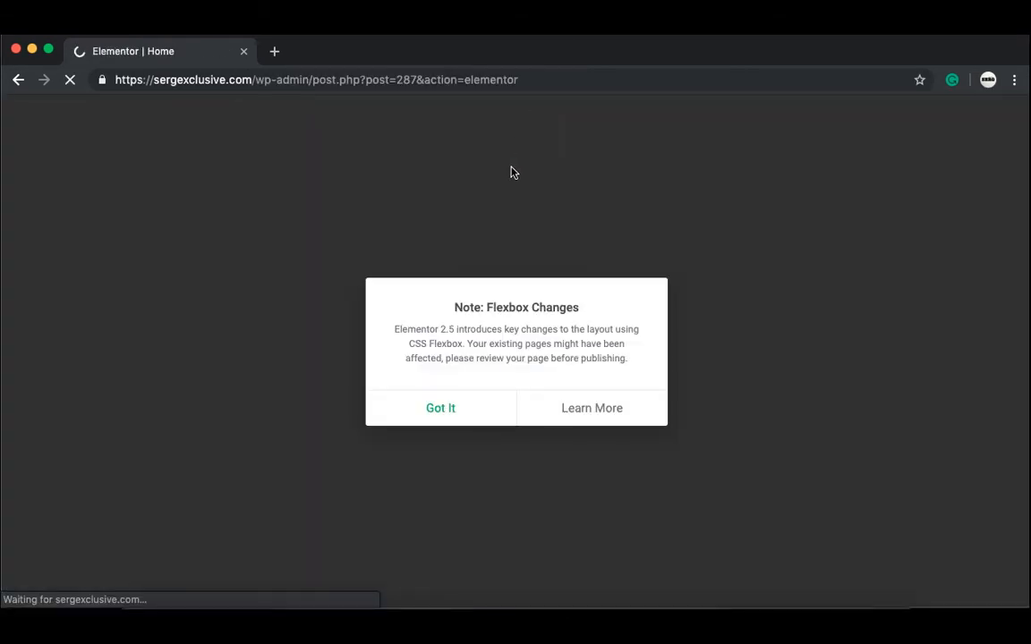
pyautogui.click(440, 405)
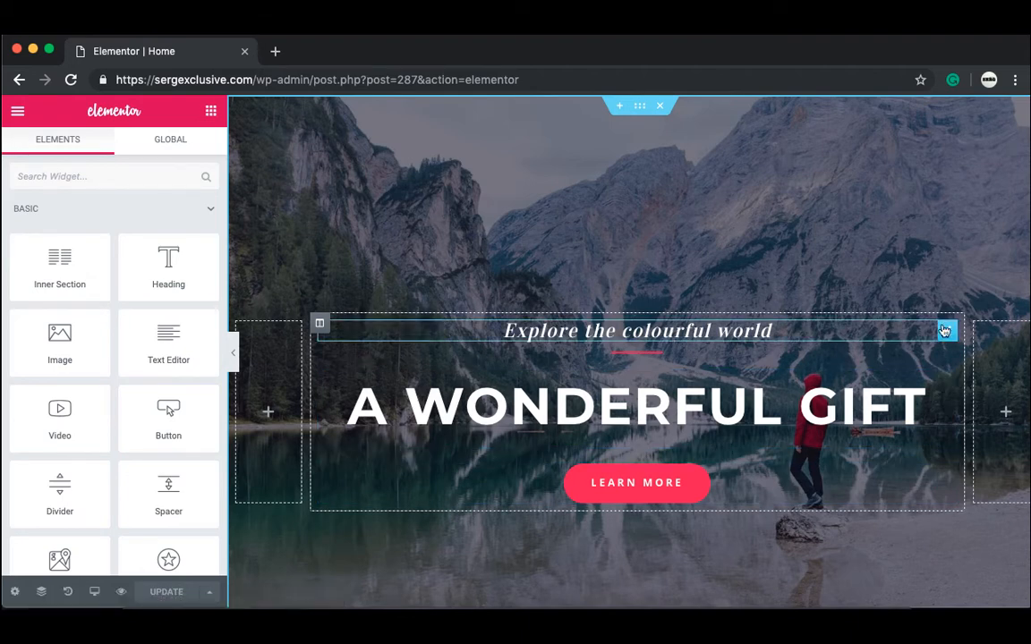
pyautogui.moveTo(946, 330); pyautogui.dragTo(797, 298)
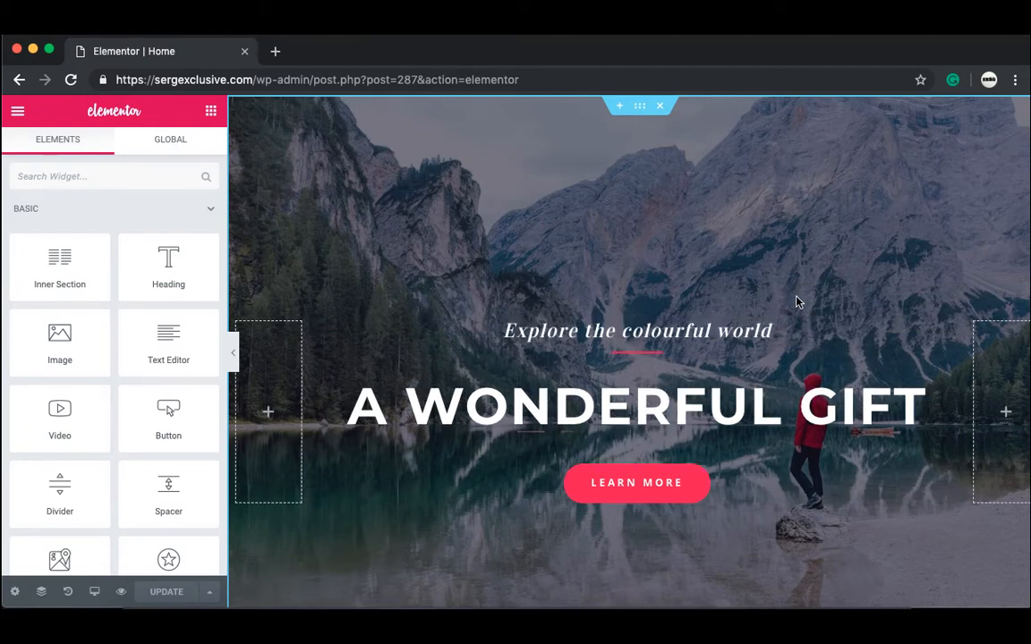
# Step: Restyle the hero divider: adjust its weight, colour it red #ff0044, width 24
pyautogui.click(649, 355)
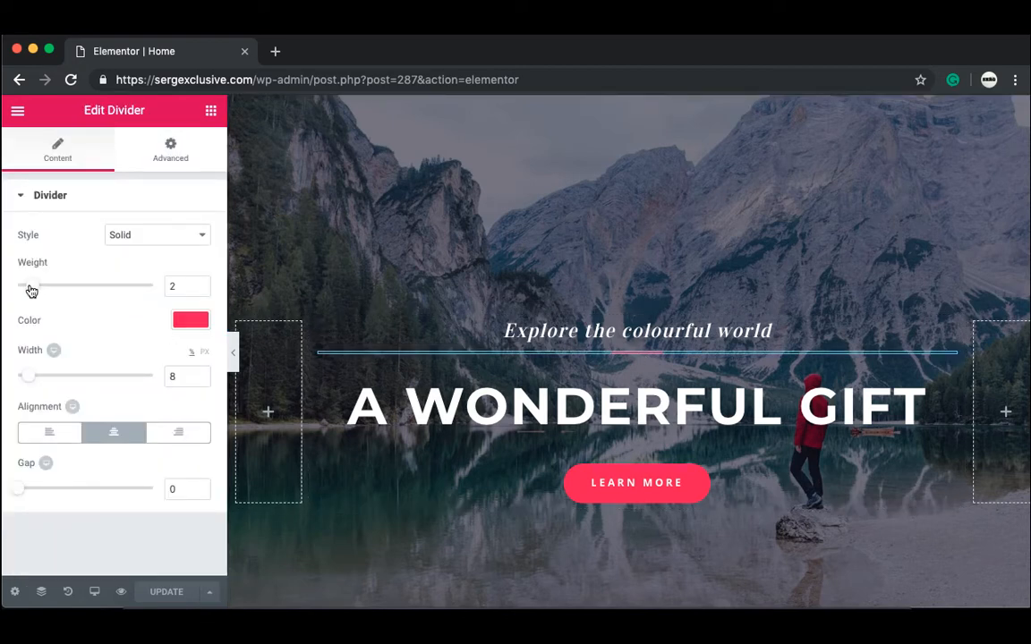
pyautogui.moveTo(31, 291)
pyautogui.mouseDown()
pyautogui.moveTo(88, 293)
pyautogui.moveTo(18, 290)
pyautogui.moveTo(30, 310)
pyautogui.mouseUp()
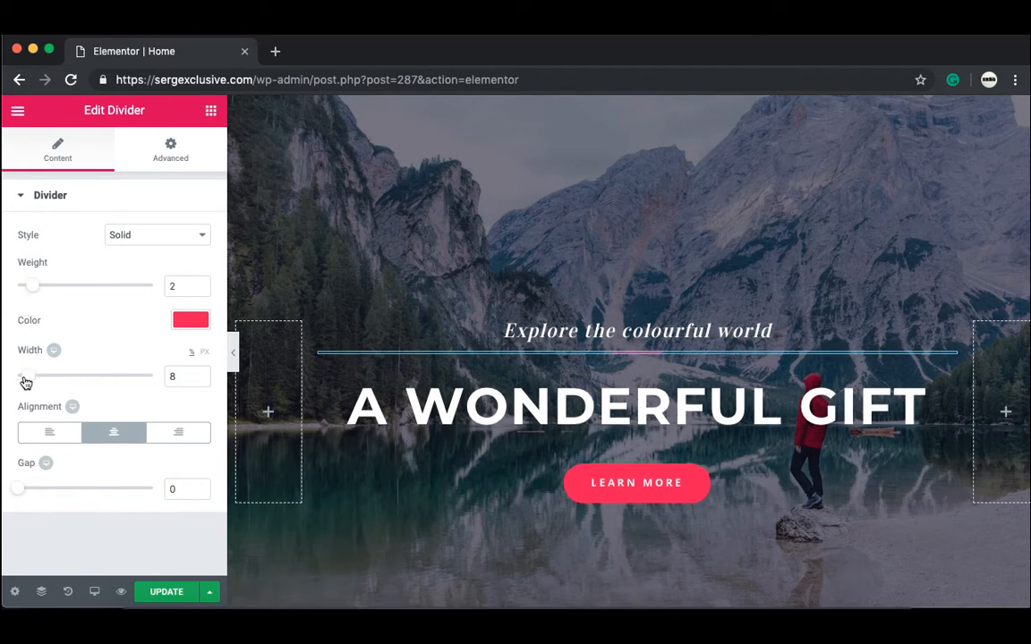
pyautogui.moveTo(25, 382); pyautogui.dragTo(47, 397)
pyautogui.click(187, 324)
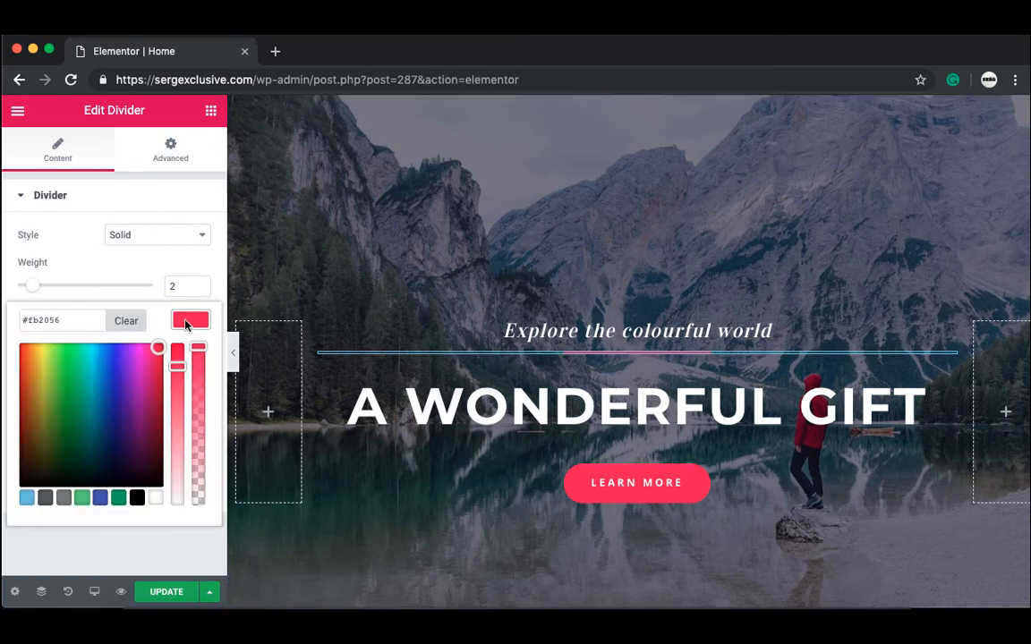
pyautogui.moveTo(156, 388); pyautogui.dragTo(163, 343)
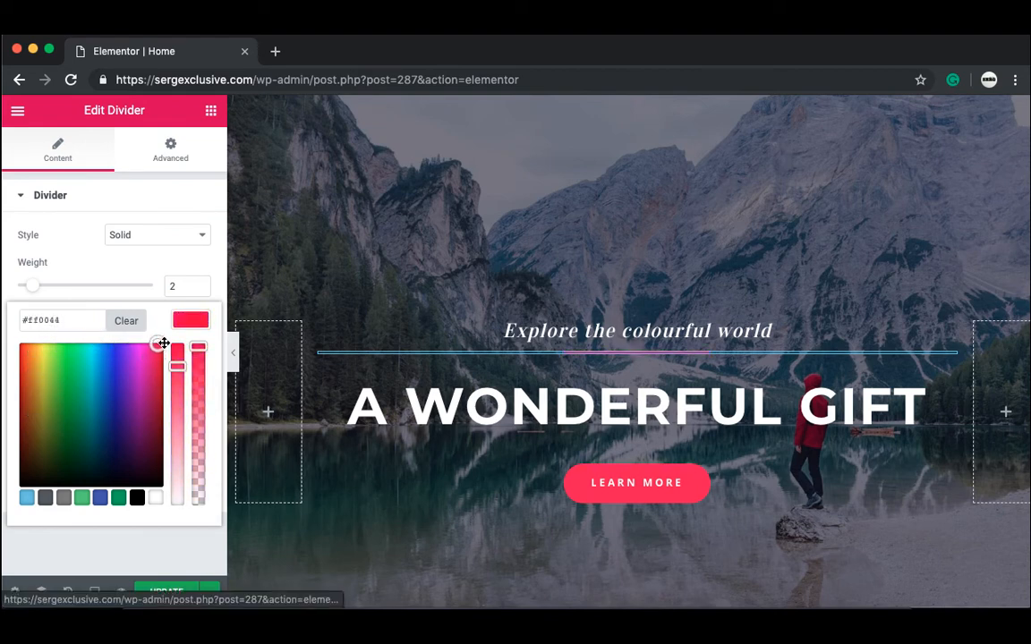
pyautogui.click(197, 319)
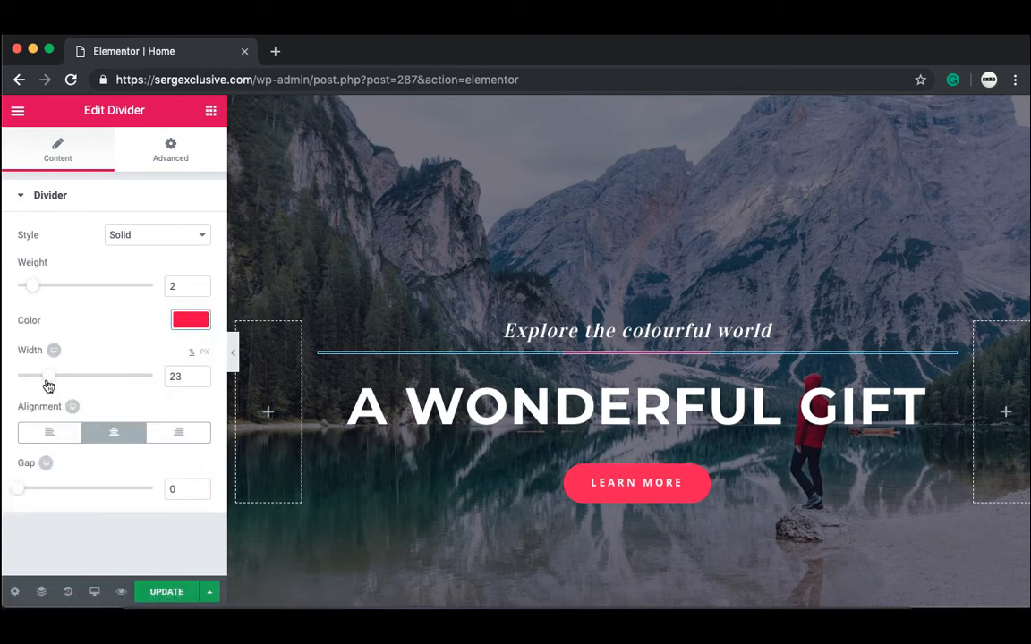
pyautogui.moveTo(48, 385)
pyautogui.mouseDown()
pyautogui.moveTo(62, 385)
pyautogui.moveTo(50, 388)
pyautogui.mouseUp()
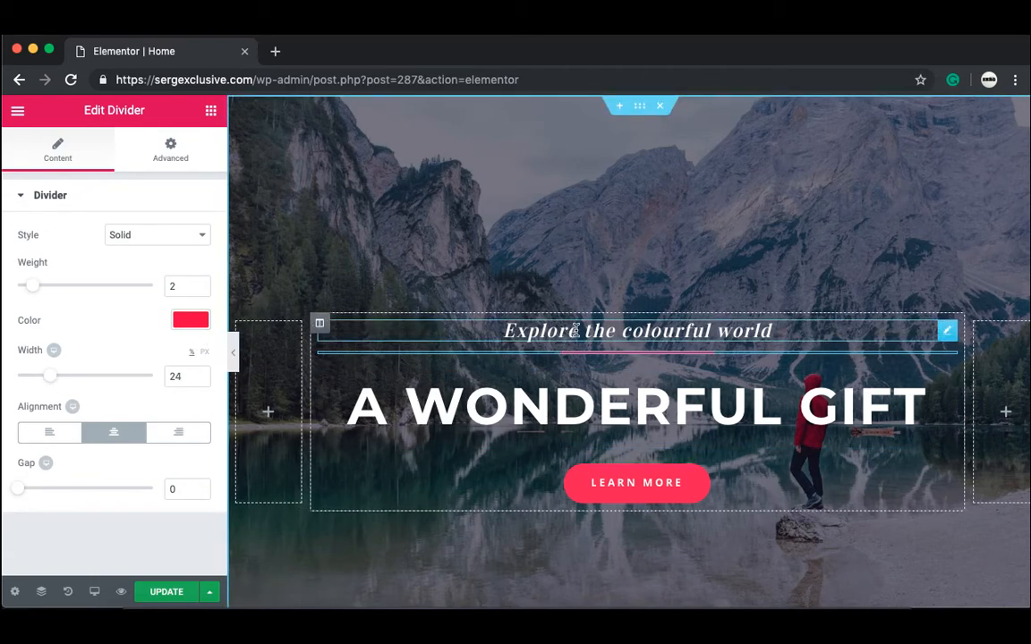
pyautogui.click(946, 331)
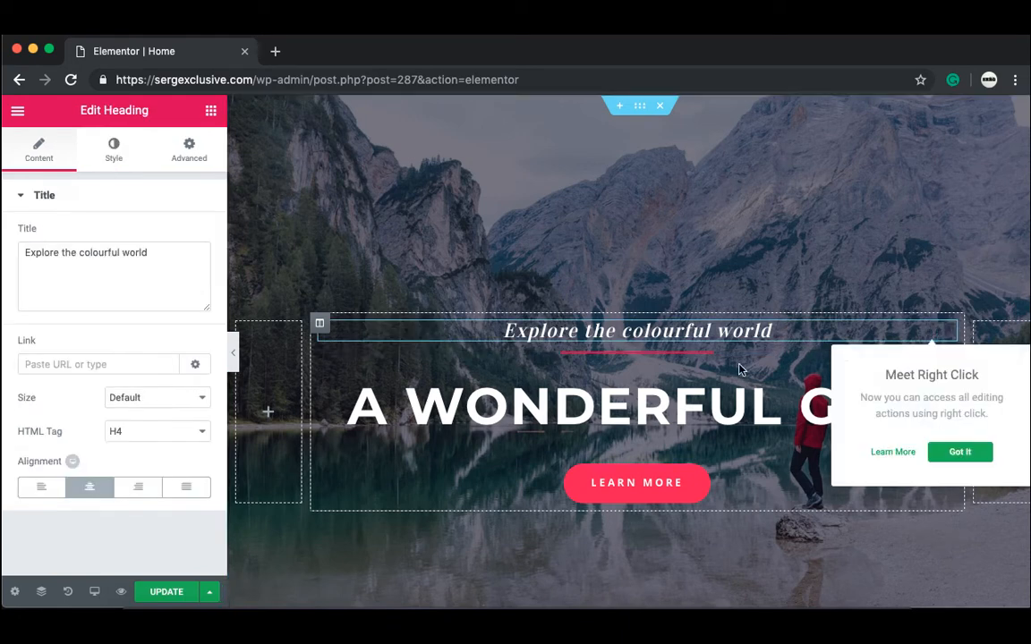
# Step: Trim the tagline to 'Explore the colourful w' and try larger typography sizes
pyautogui.click(163, 254)
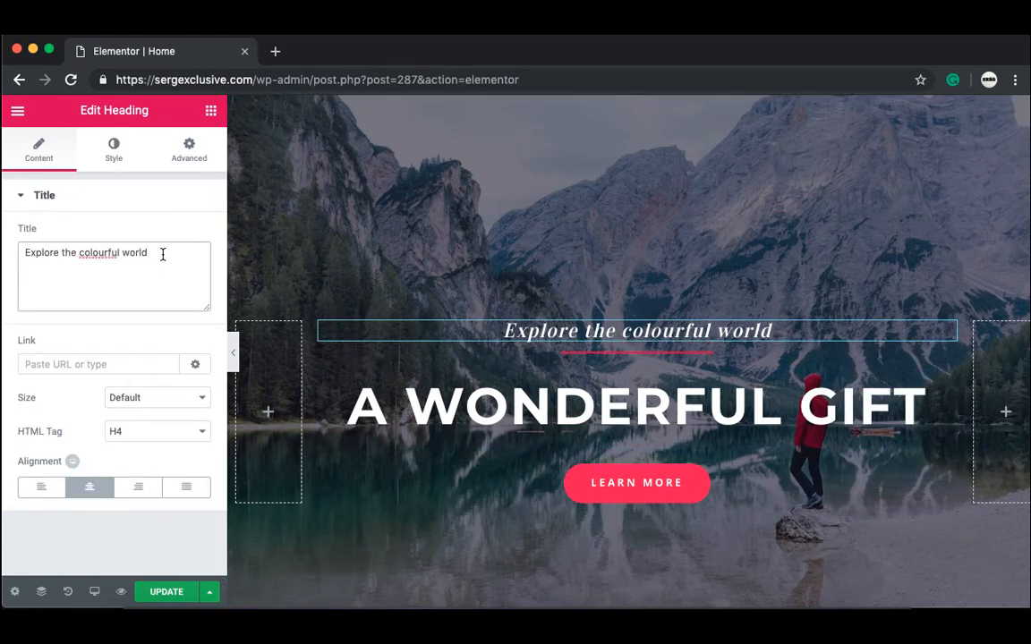
pyautogui.press('BackSpace')
pyautogui.press('BackSpace')
pyautogui.press('BackSpace')
pyautogui.press('BackSpace')
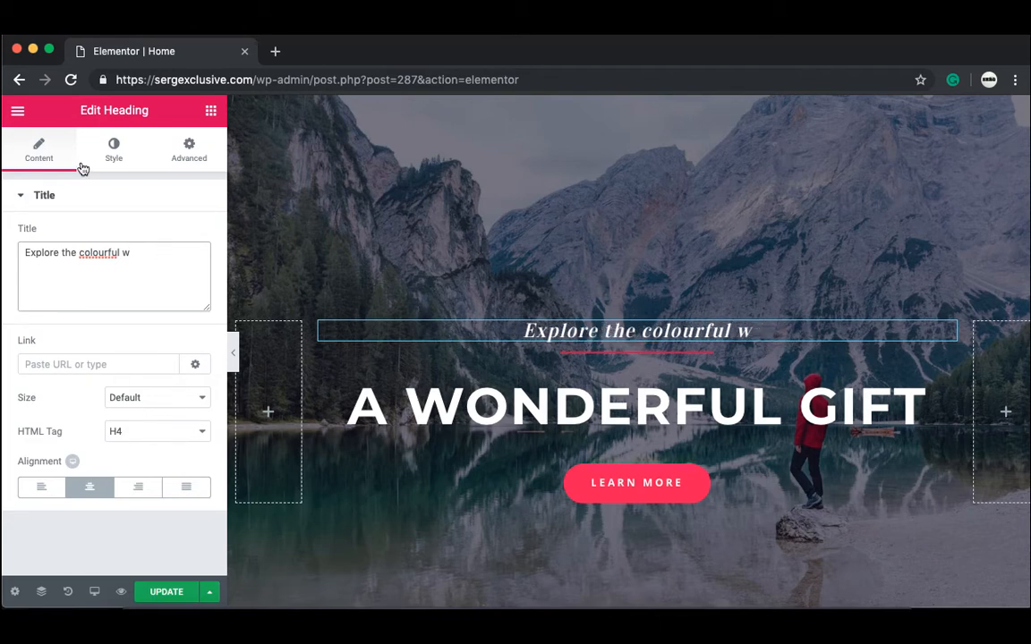
pyautogui.click(133, 157)
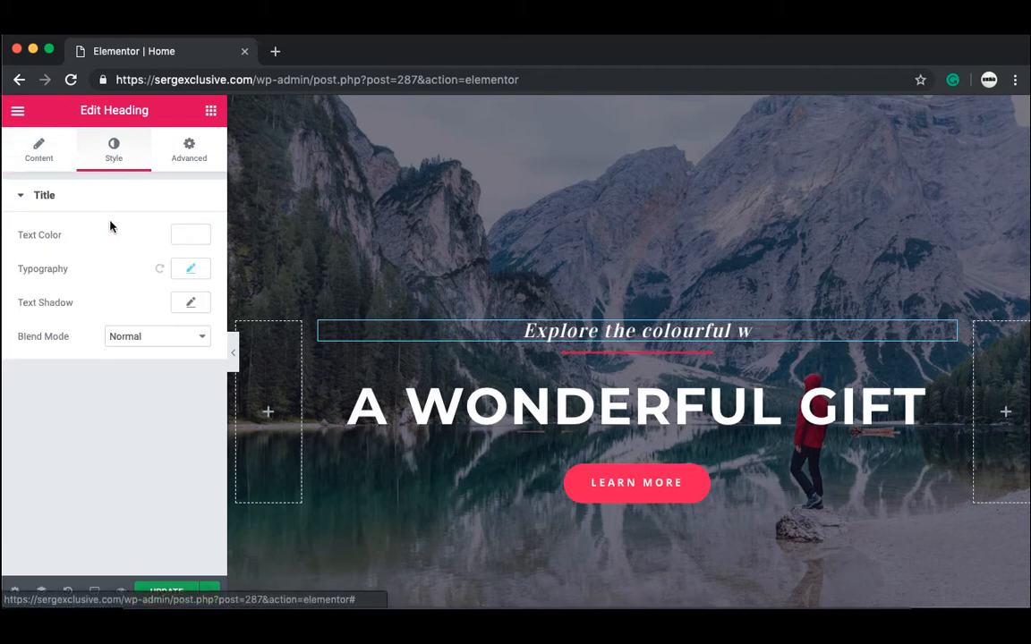
pyautogui.click(191, 269)
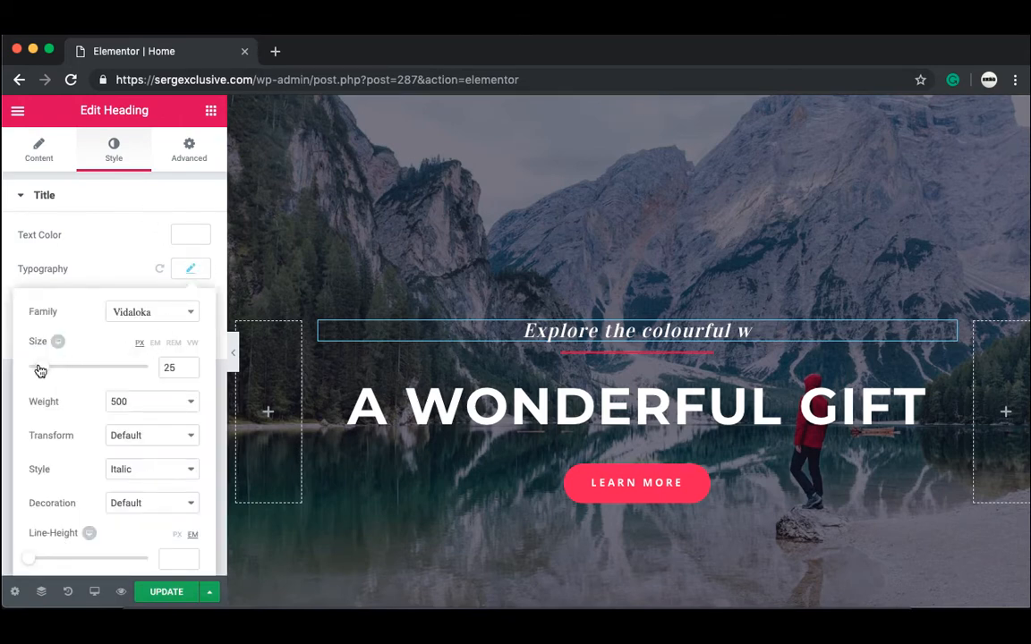
pyautogui.moveTo(40, 371); pyautogui.dragTo(59, 374)
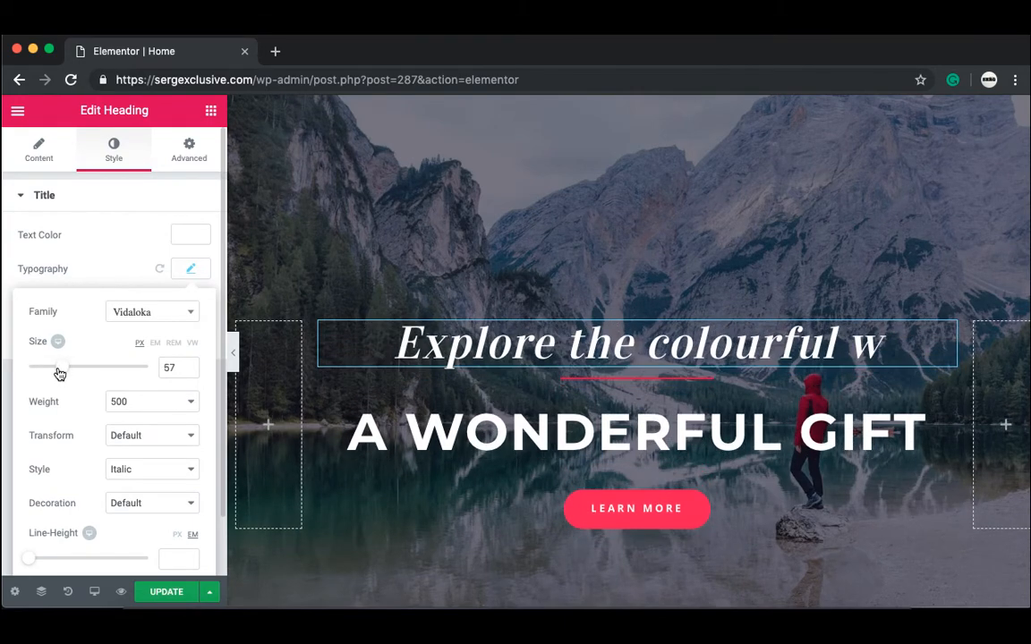
# Step: Try green and other tagline text colours, then reset it to white
pyautogui.click(191, 237)
pyautogui.click(118, 412)
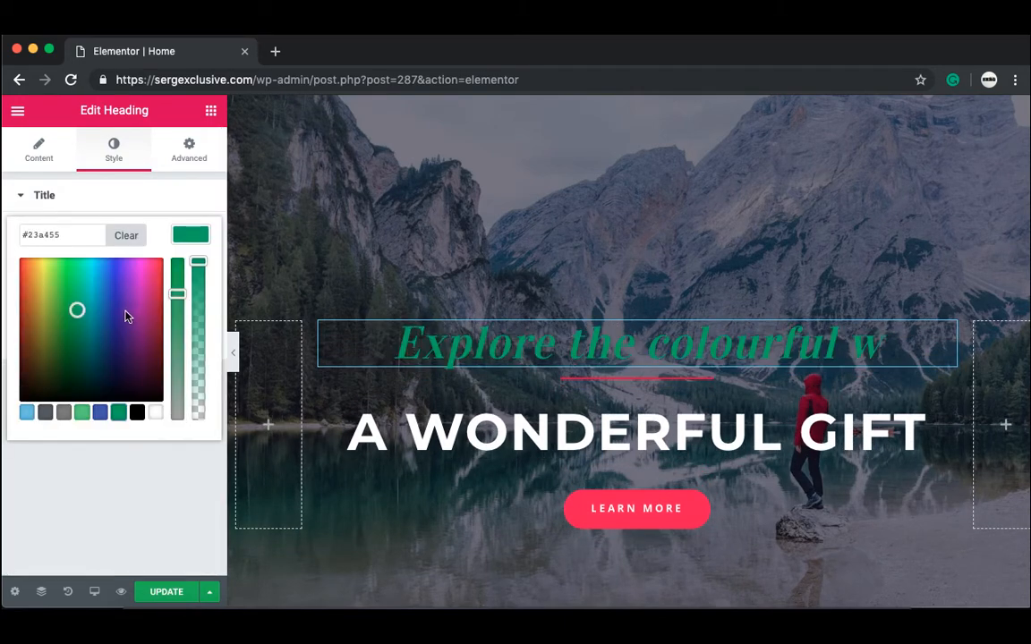
pyautogui.click(119, 337)
pyautogui.moveTo(118, 301); pyautogui.dragTo(117, 337)
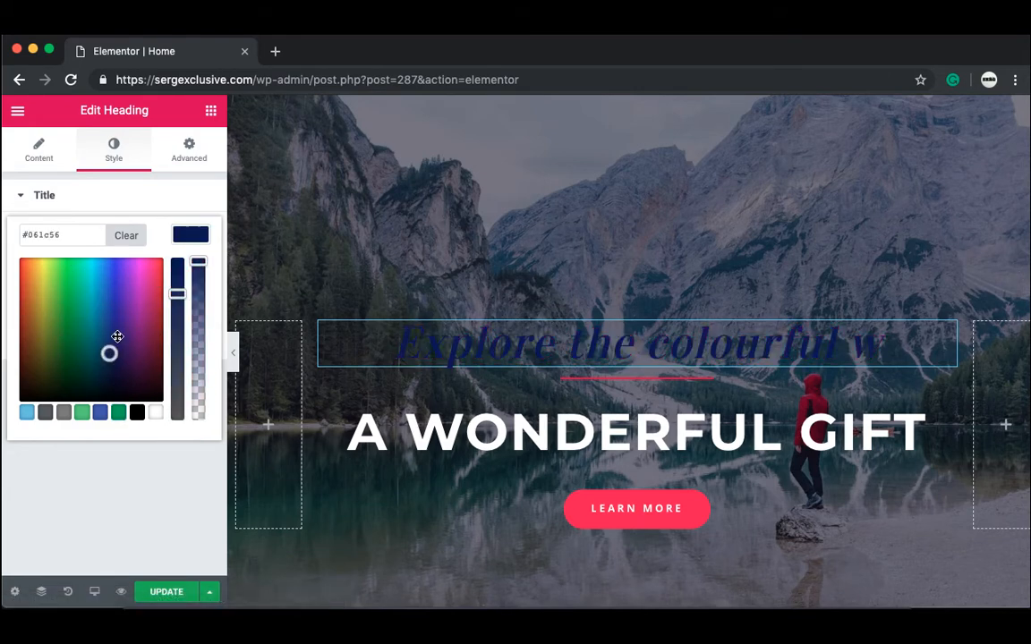
pyautogui.click(153, 412)
pyautogui.click(117, 452)
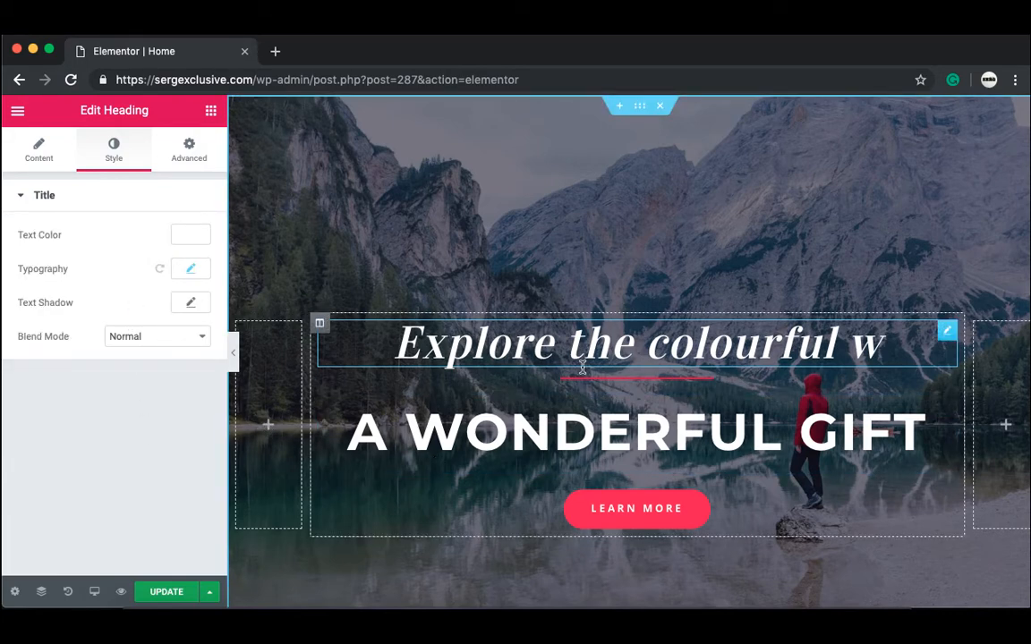
# Step: Set the tagline font size to 32 px
pyautogui.click(191, 269)
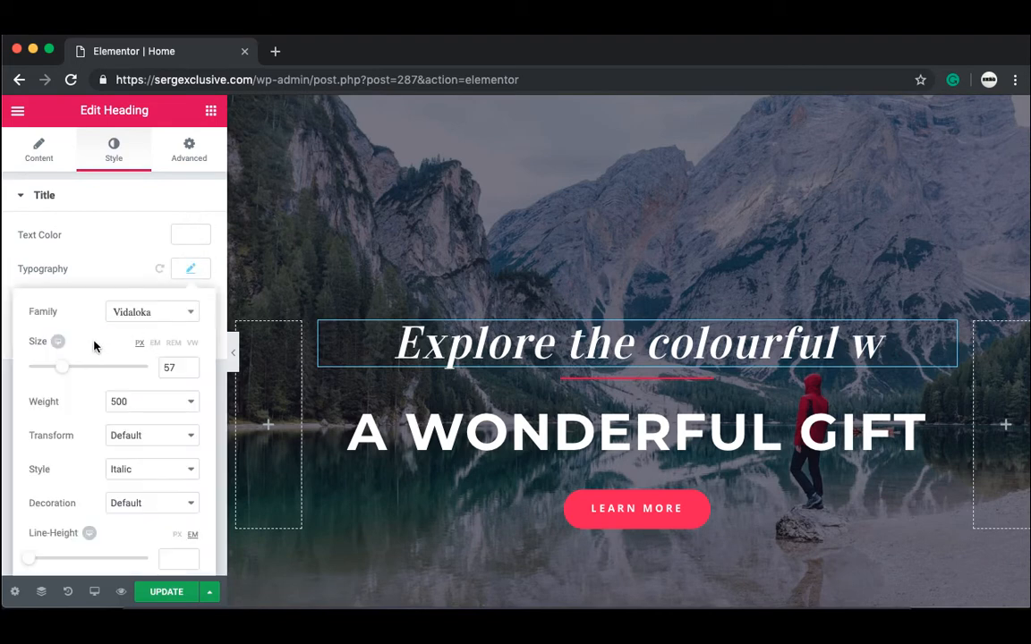
pyautogui.moveTo(57, 371); pyautogui.dragTo(46, 377)
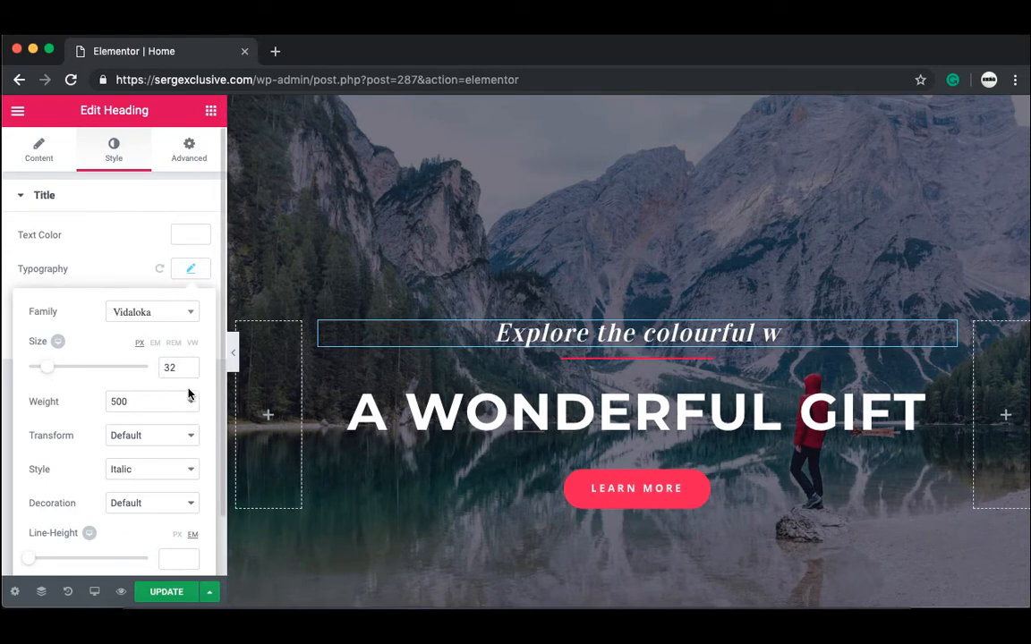
pyautogui.click(190, 273)
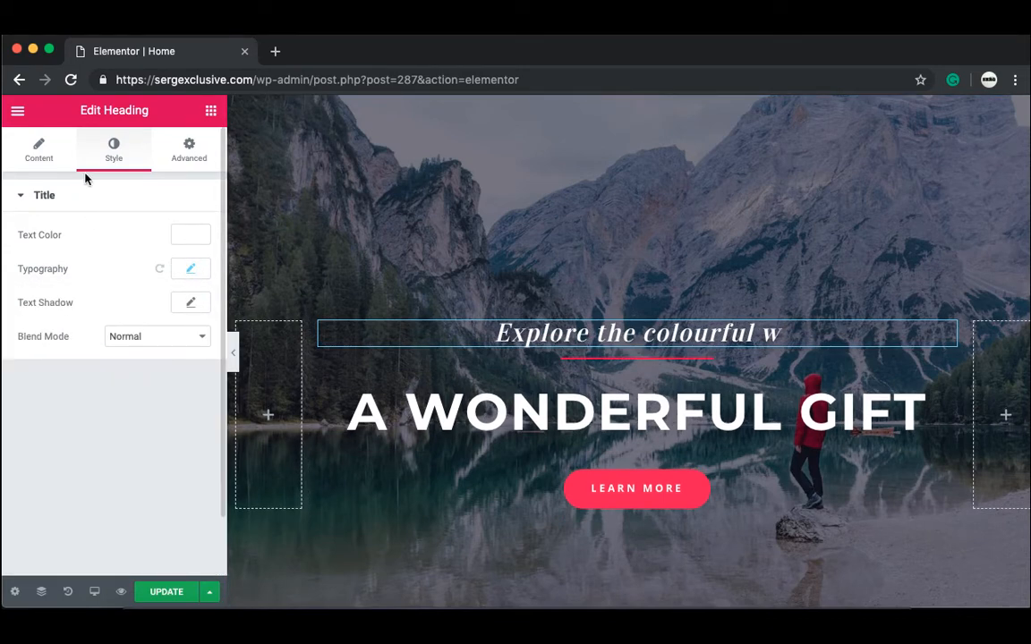
# Step: Replace the tagline text with 'Travel The World'
pyautogui.click(57, 159)
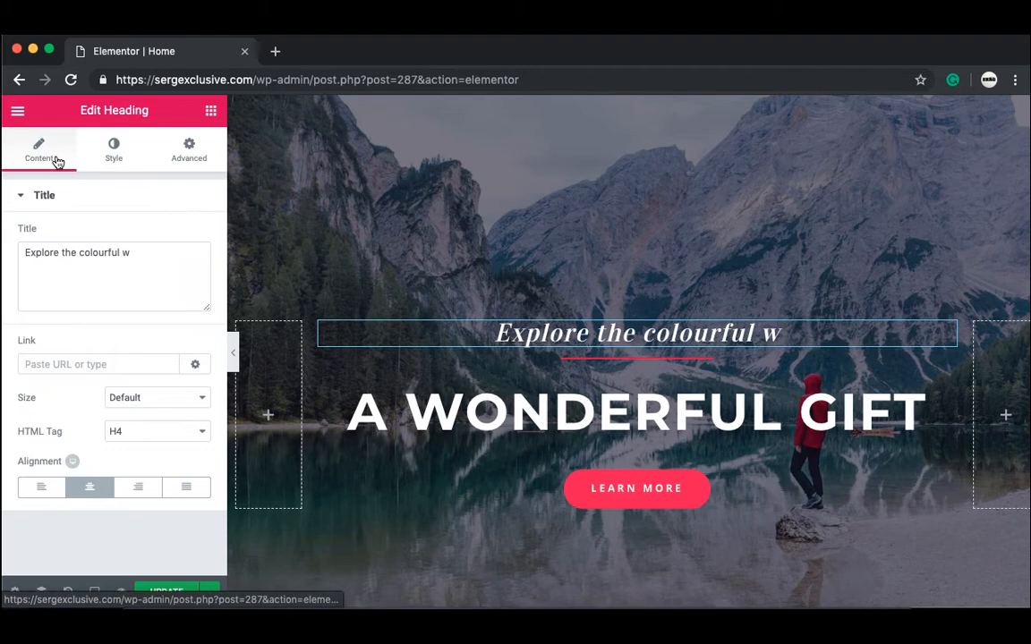
pyautogui.click(126, 304)
pyautogui.press('super+a')
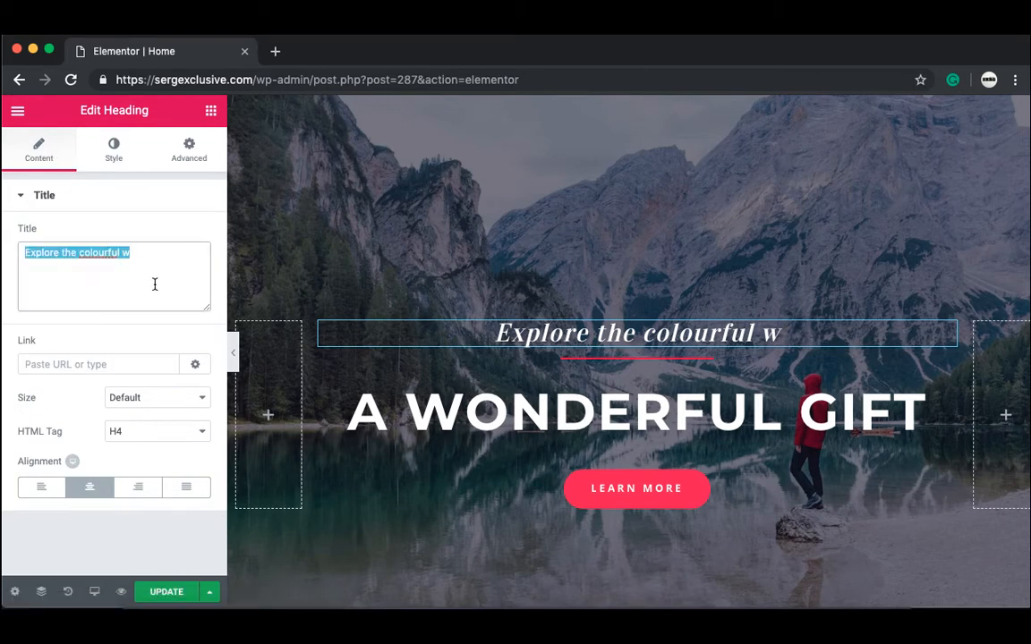
pyautogui.press('BackSpace')
pyautogui.write('Tr')
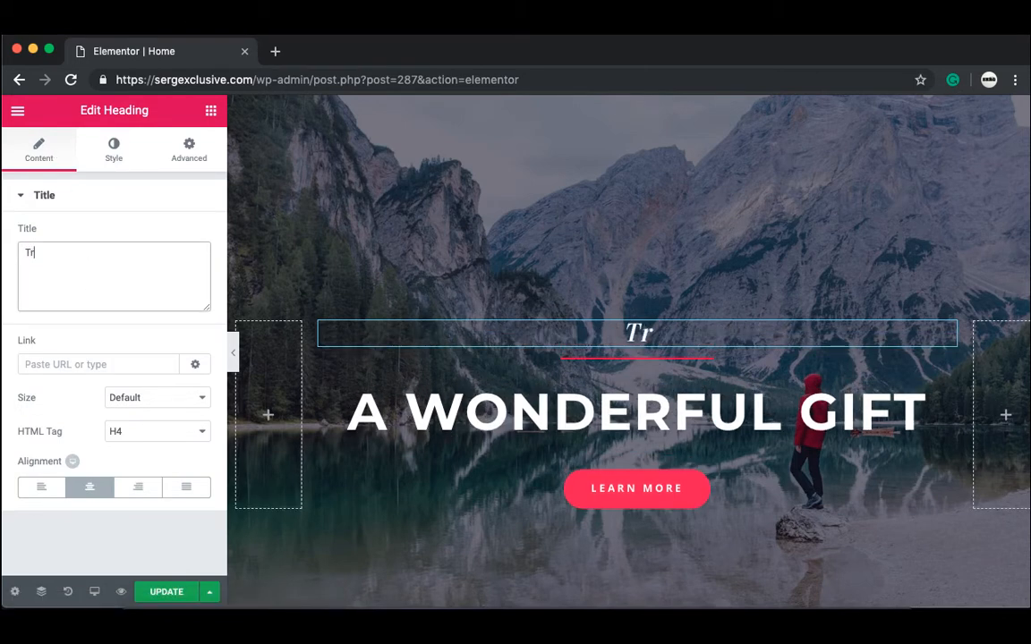
pyautogui.write('avel')
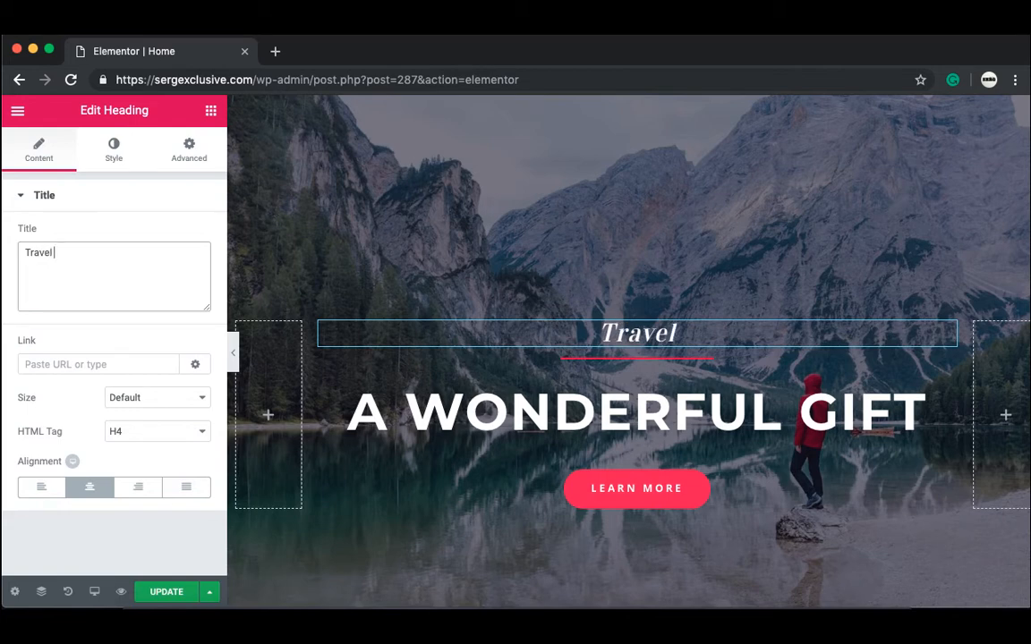
pyautogui.write(' The World')
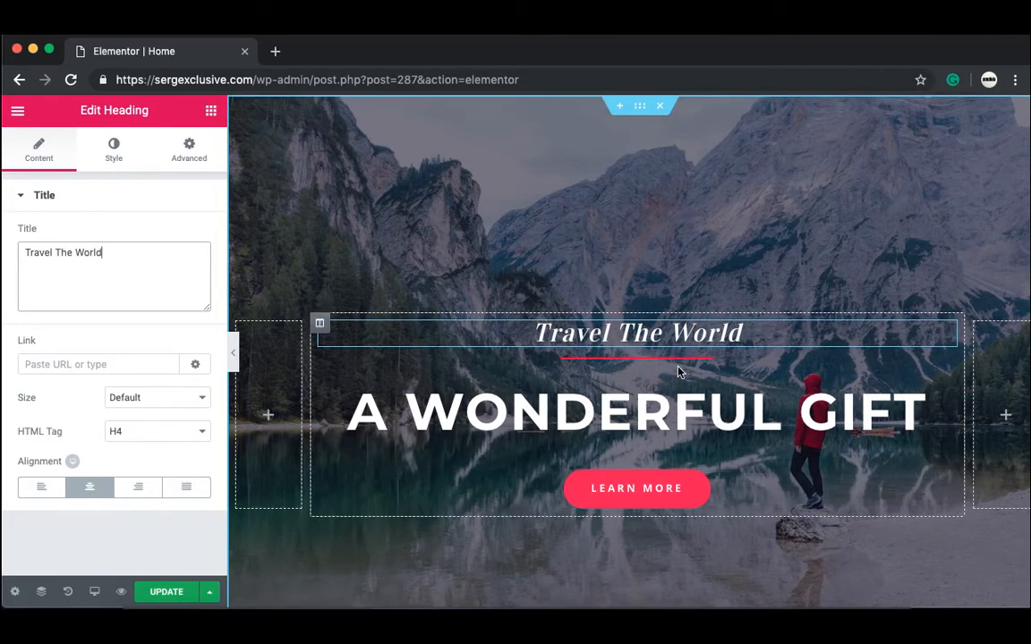
pyautogui.click(869, 424)
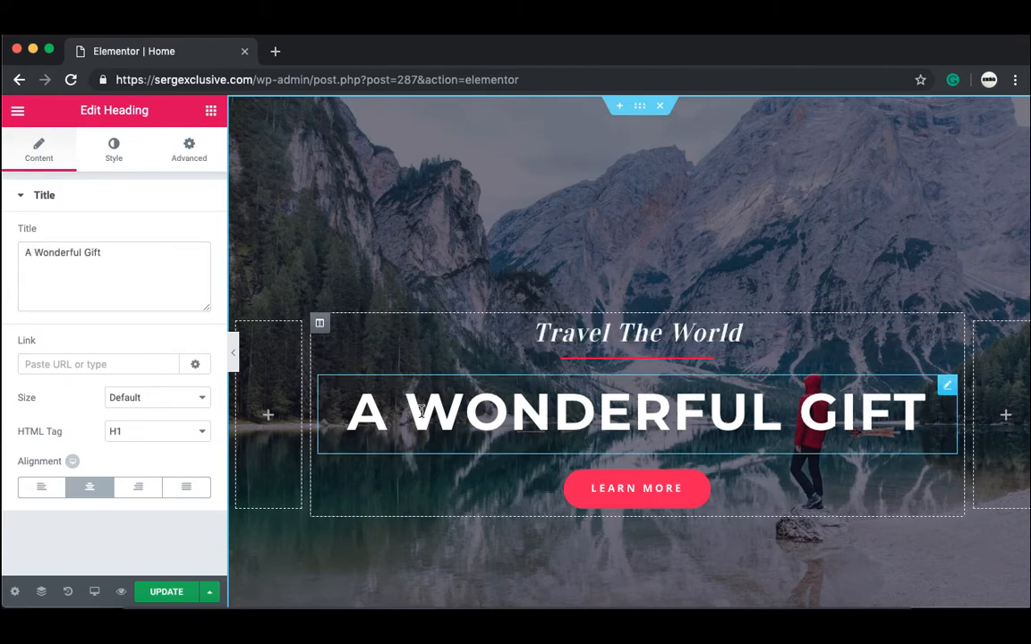
# Step: Set the A WONDERFUL GIFT heading's typography size to 57 px
pyautogui.click(119, 156)
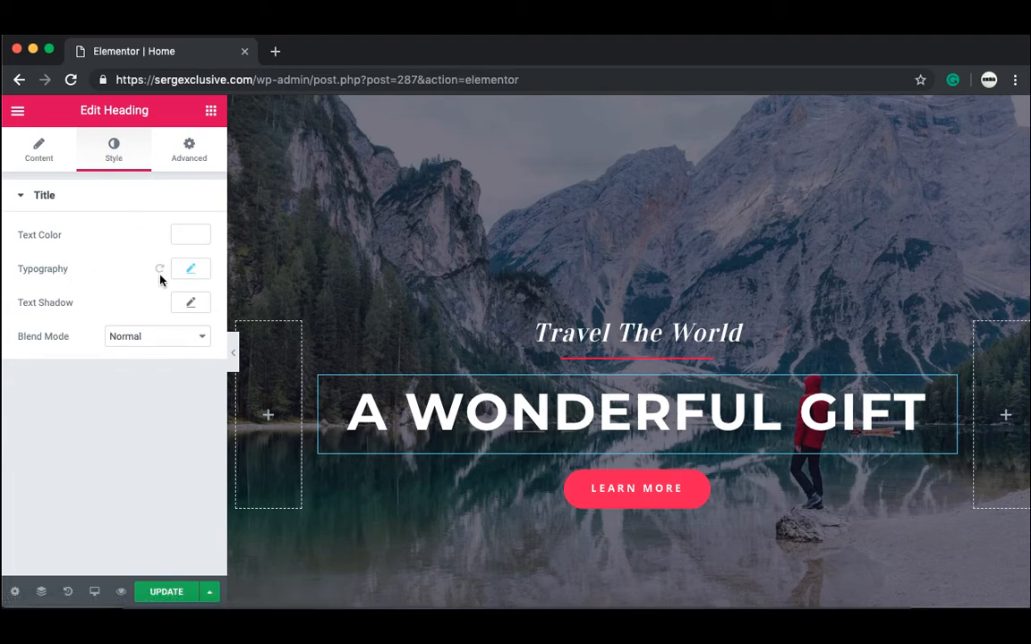
pyautogui.click(202, 273)
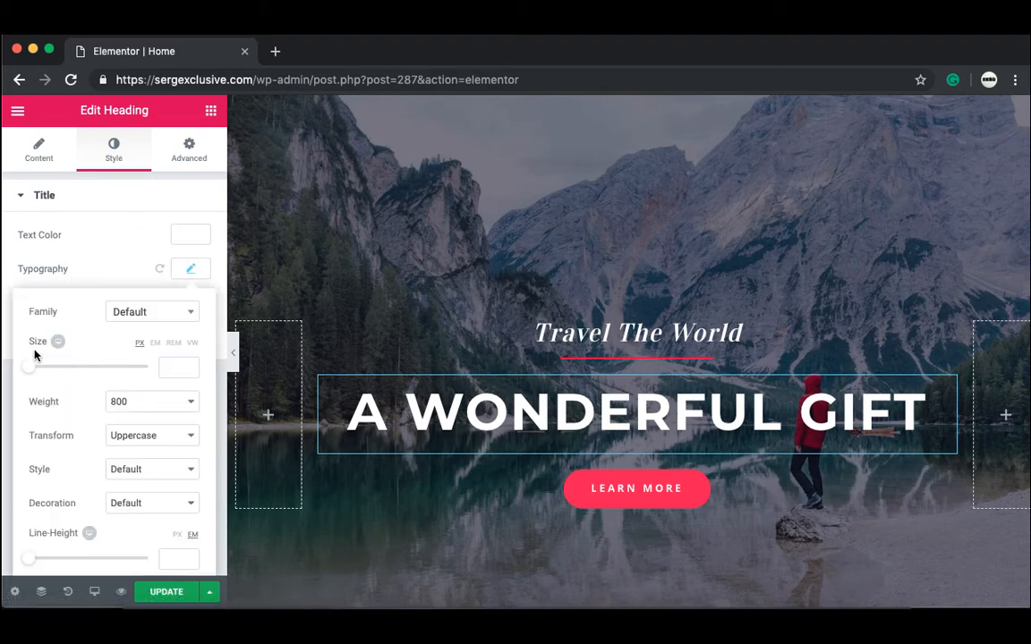
pyautogui.moveTo(32, 367); pyautogui.dragTo(64, 388)
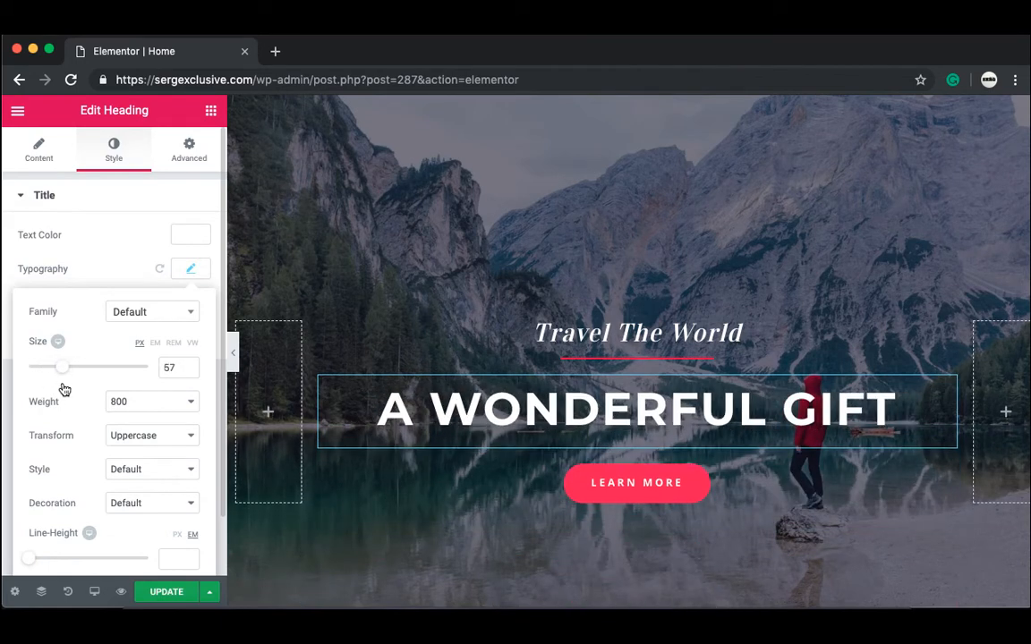
# Step: Try green and purple heading colours, then set the text back to white
pyautogui.click(186, 236)
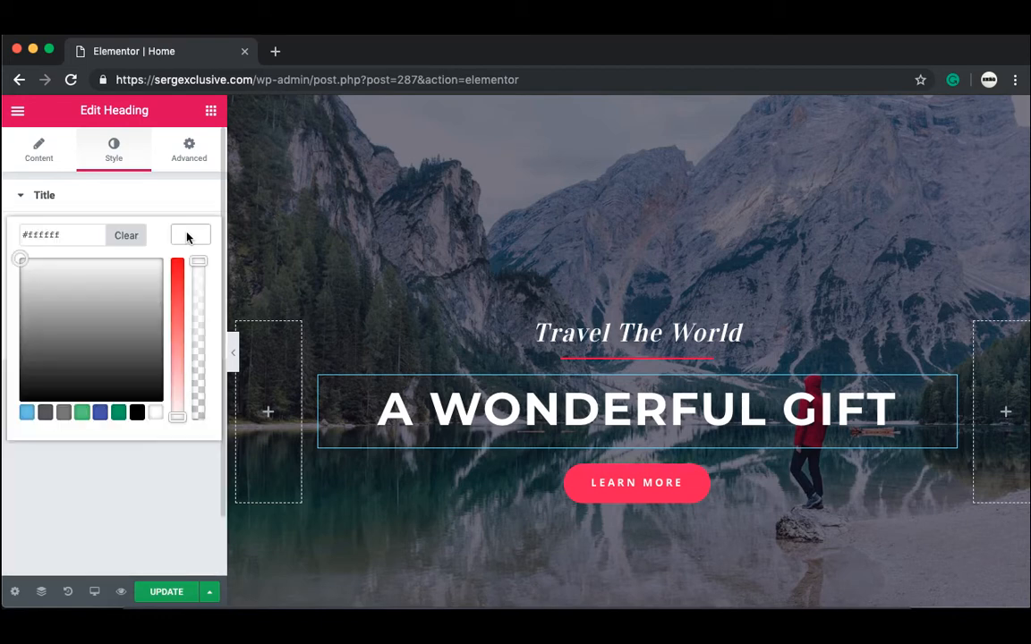
pyautogui.click(121, 413)
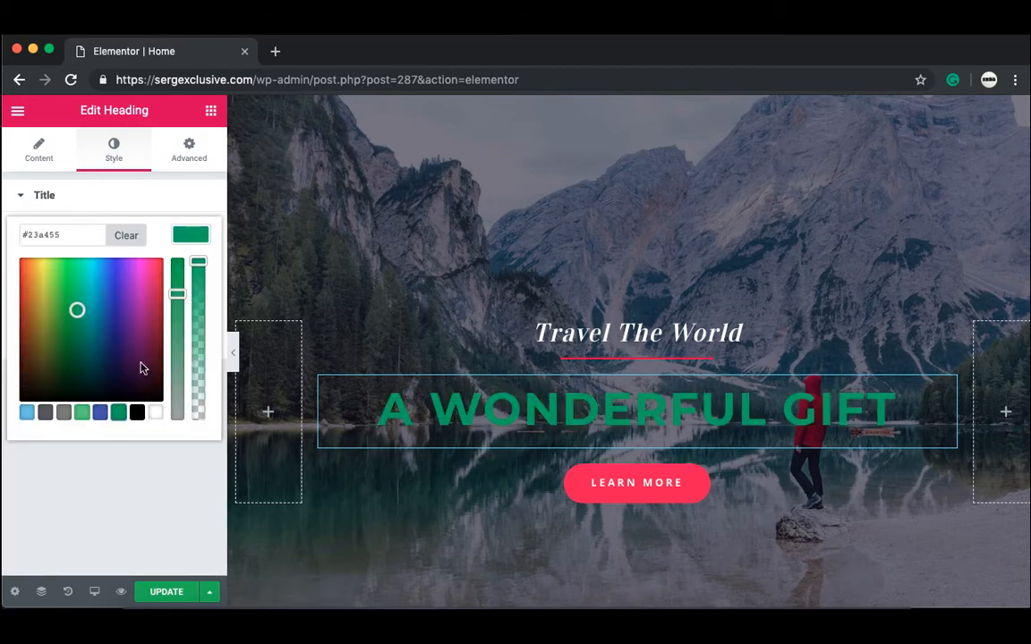
pyautogui.moveTo(143, 313)
pyautogui.mouseDown()
pyautogui.moveTo(142, 324)
pyautogui.moveTo(104, 294)
pyautogui.moveTo(104, 325)
pyautogui.moveTo(131, 331)
pyautogui.mouseUp()
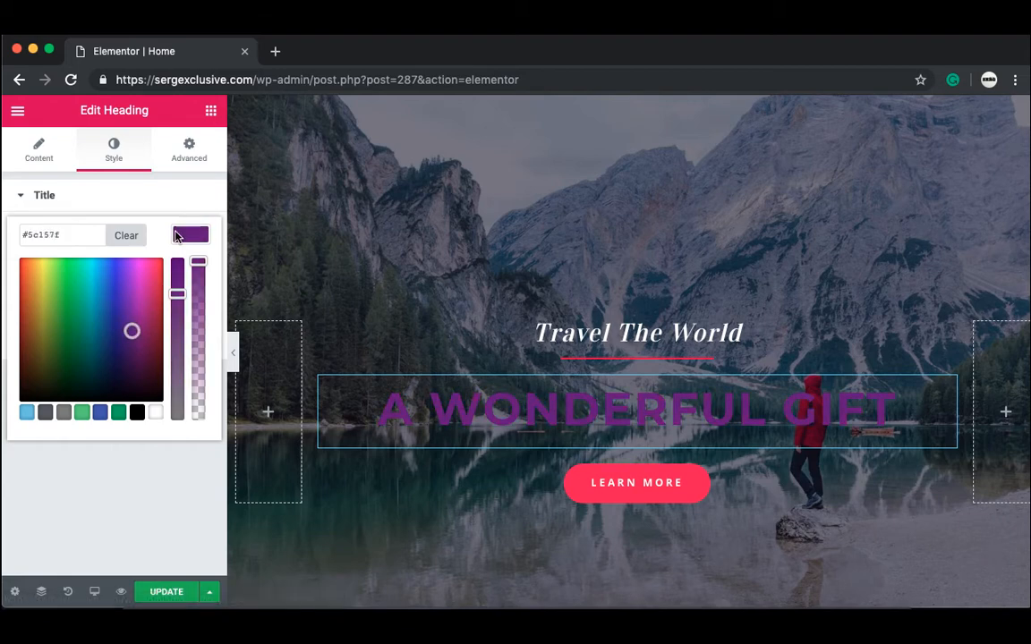
pyautogui.click(156, 414)
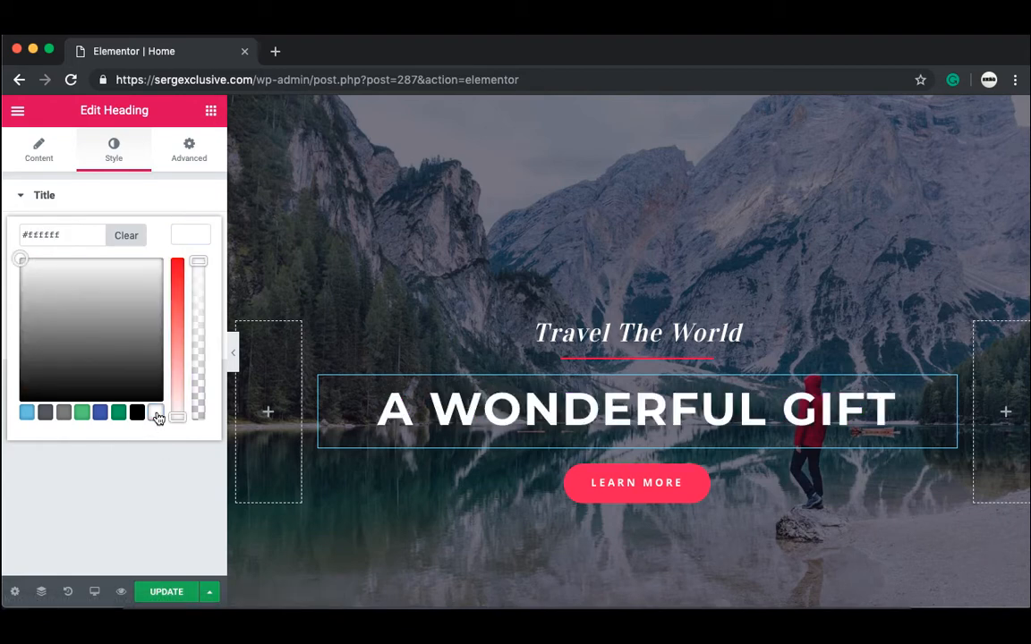
pyautogui.click(165, 497)
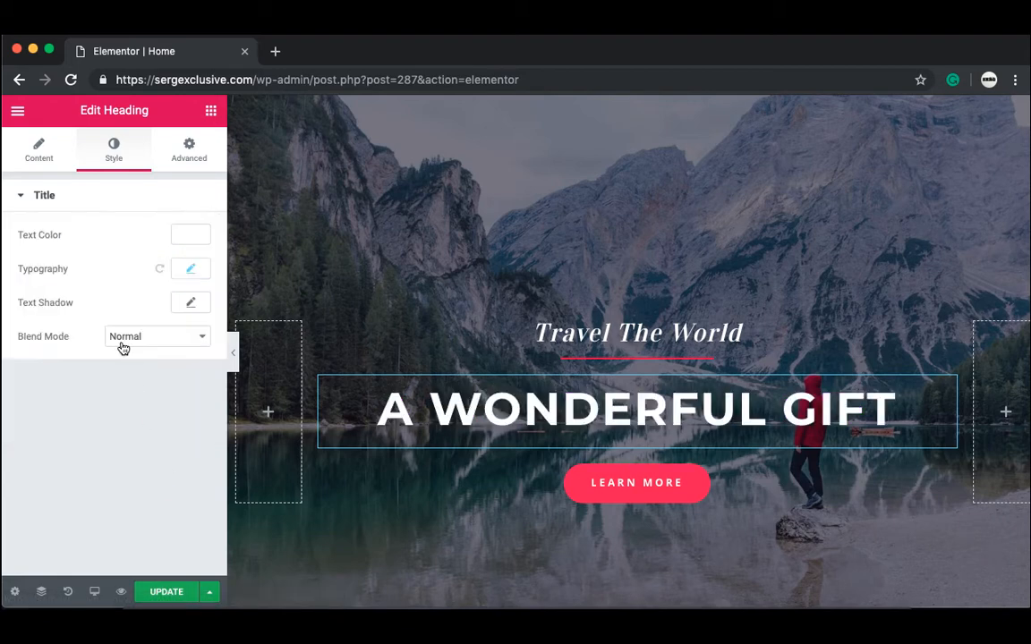
# Step: Change the main heading to 'Through Our Eyes' and check it in full-page preview
pyautogui.click(41, 153)
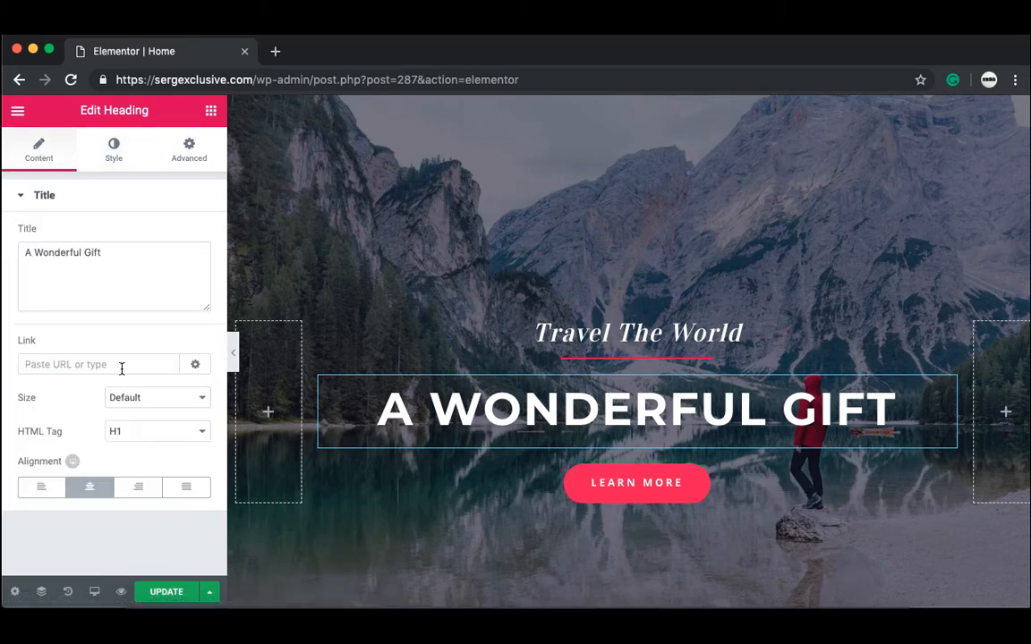
pyautogui.click(118, 272)
pyautogui.press('BackSpace')
pyautogui.press('BackSpace')
pyautogui.press('BackSpace')
pyautogui.press('BackSpace')
pyautogui.press('BackSpace')
pyautogui.press('BackSpace')
pyautogui.press('BackSpace')
pyautogui.press('BackSpace')
pyautogui.press('BackSpace')
pyautogui.press('BackSpace')
pyautogui.press('BackSpace')
pyautogui.press('BackSpace')
pyautogui.press('BackSpace')
pyautogui.press('BackSpace')
pyautogui.press('BackSpace')
pyautogui.press('BackSpace')
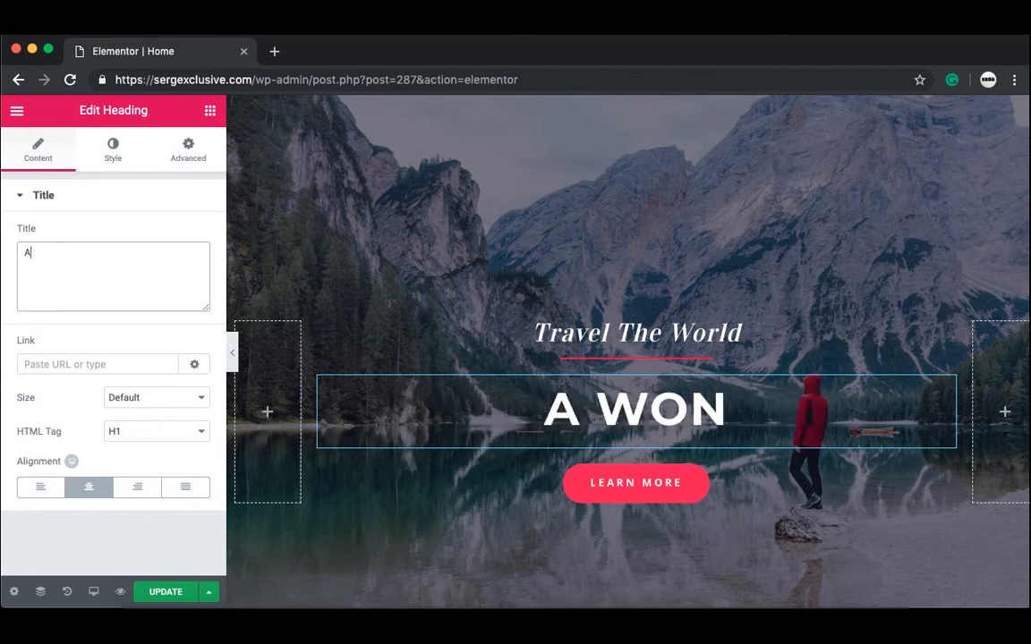
pyautogui.write('Through Our Eyes')
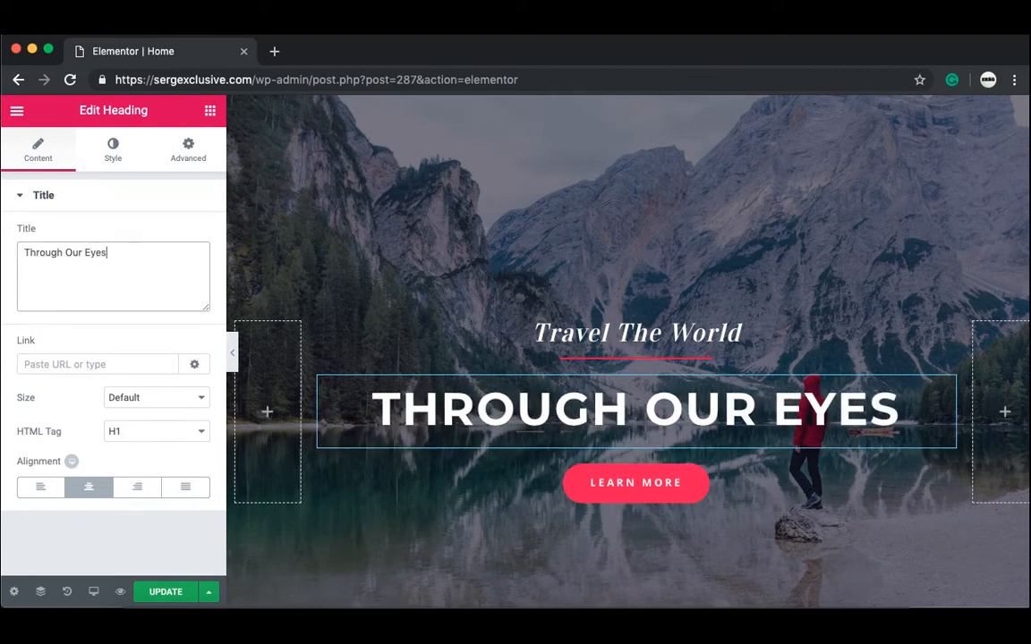
pyautogui.click(234, 359)
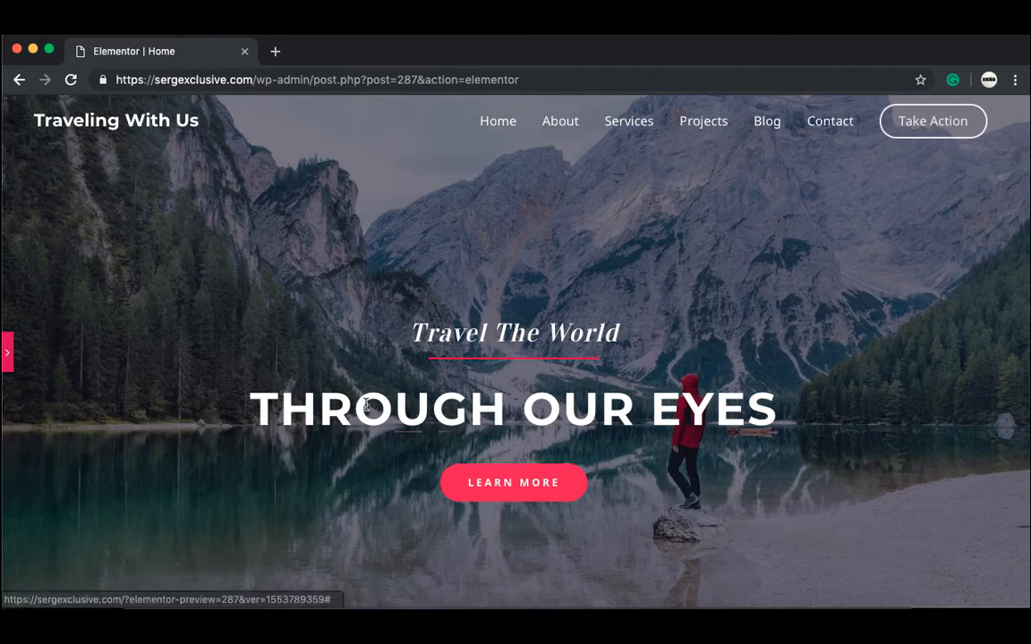
pyautogui.click(10, 361)
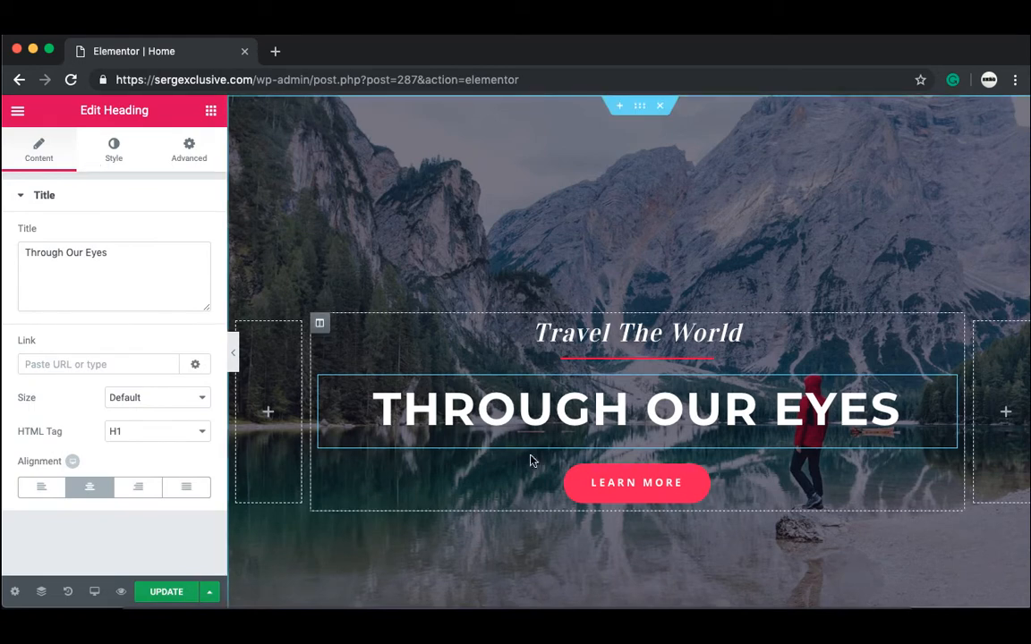
# Step: Replace the Learn More button's # link with the About page suggestion
pyautogui.click(696, 497)
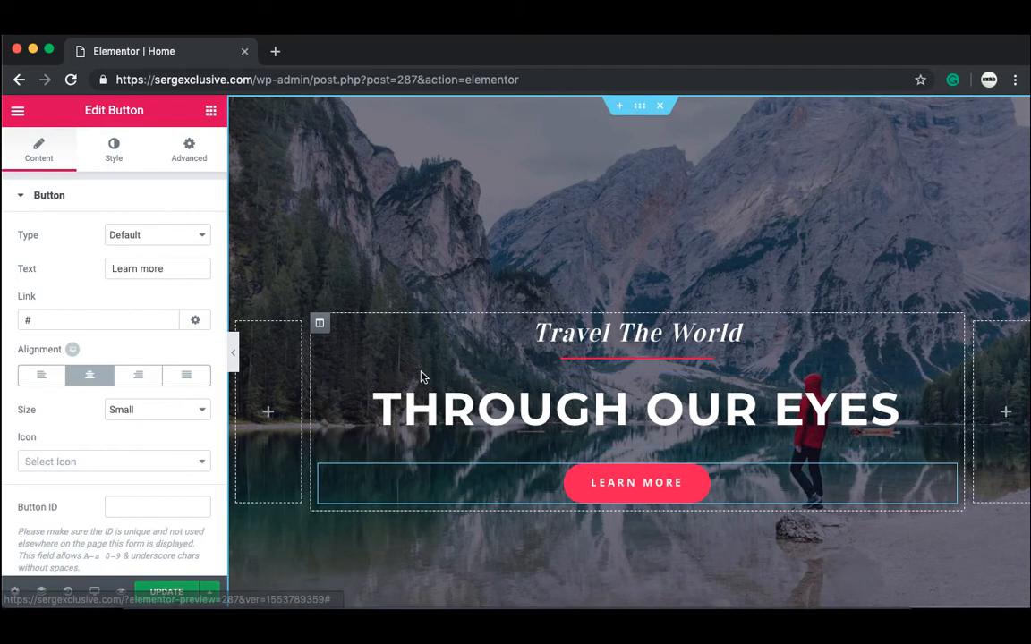
pyautogui.click(82, 316)
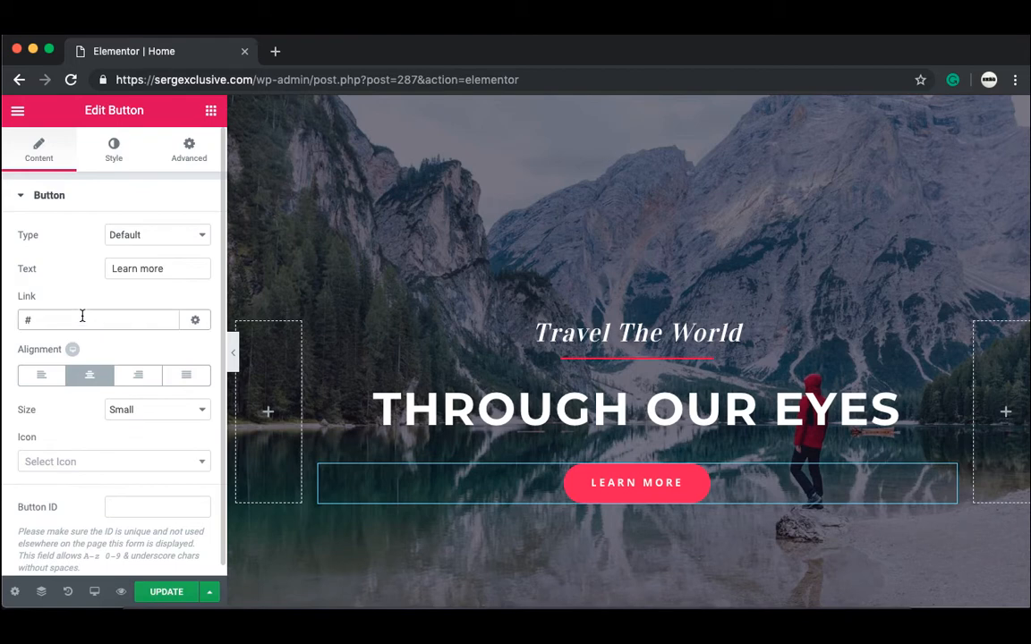
pyautogui.press('BackSpace')
pyautogui.write('about')
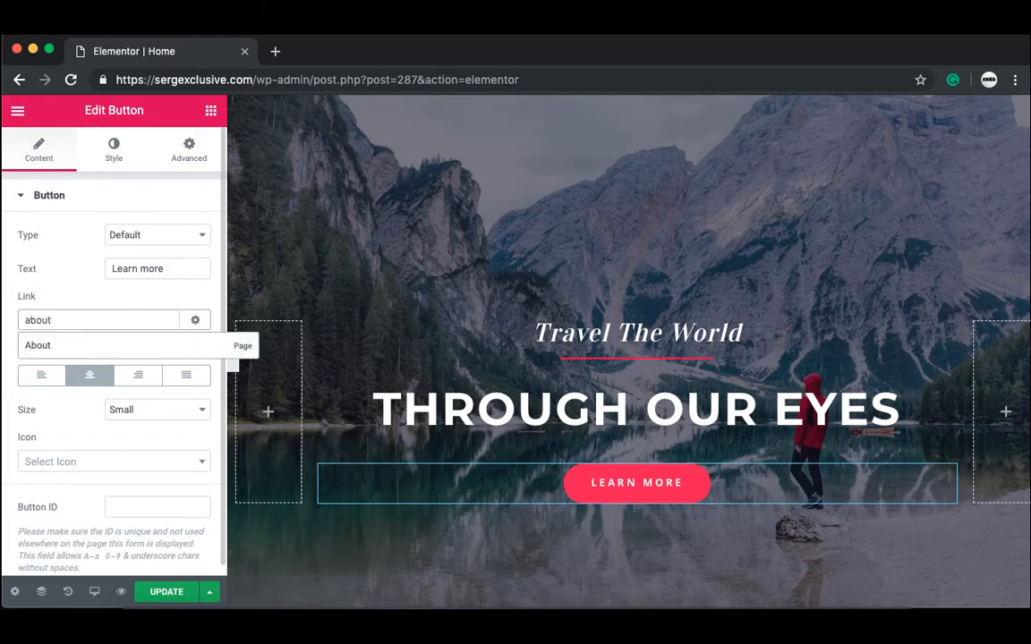
pyautogui.click(72, 347)
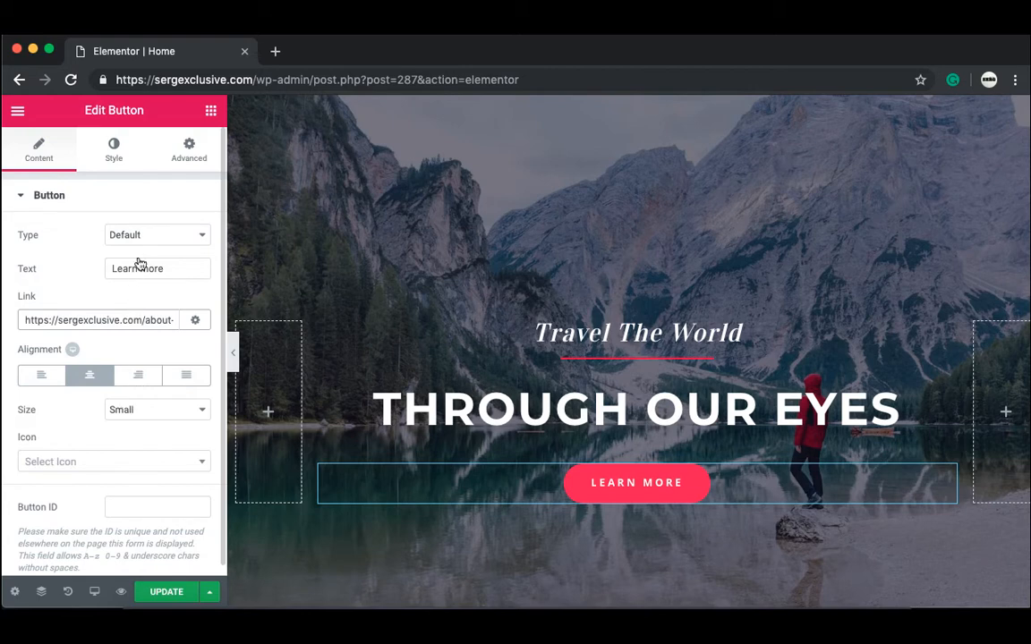
# Step: Set the Learn More button's background colour to pink #ff0f53
pyautogui.click(125, 154)
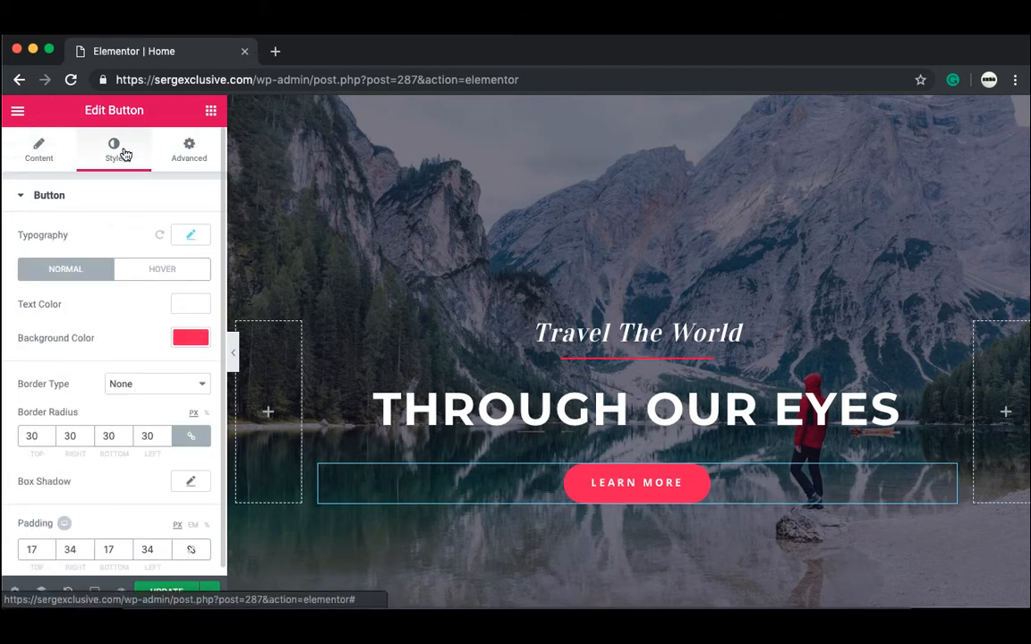
pyautogui.click(184, 339)
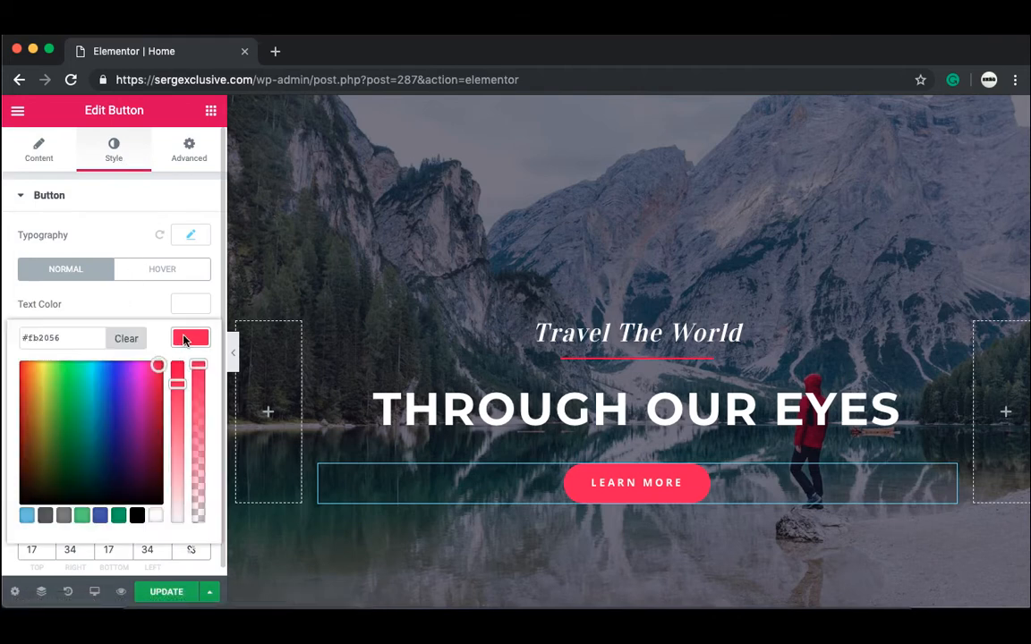
pyautogui.moveTo(154, 364)
pyautogui.mouseDown()
pyautogui.moveTo(135, 463)
pyautogui.moveTo(88, 460)
pyautogui.moveTo(23, 414)
pyautogui.moveTo(198, 350)
pyautogui.mouseUp()
pyautogui.moveTo(113, 410)
pyautogui.mouseDown()
pyautogui.moveTo(72, 416)
pyautogui.moveTo(85, 495)
pyautogui.moveTo(45, 415)
pyautogui.moveTo(137, 370)
pyautogui.moveTo(170, 368)
pyautogui.mouseUp()
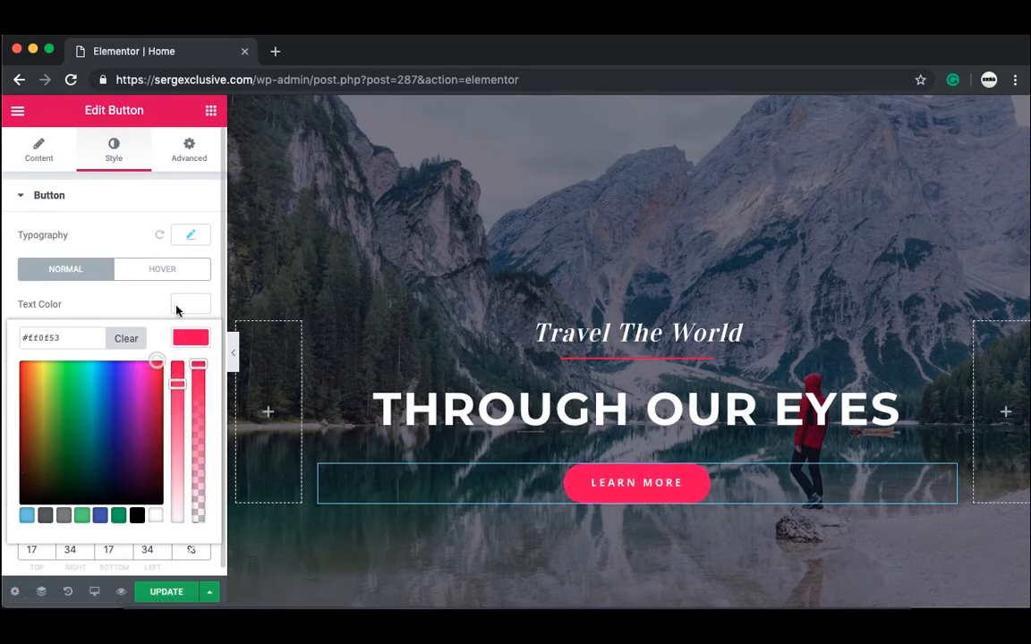
pyautogui.click(156, 287)
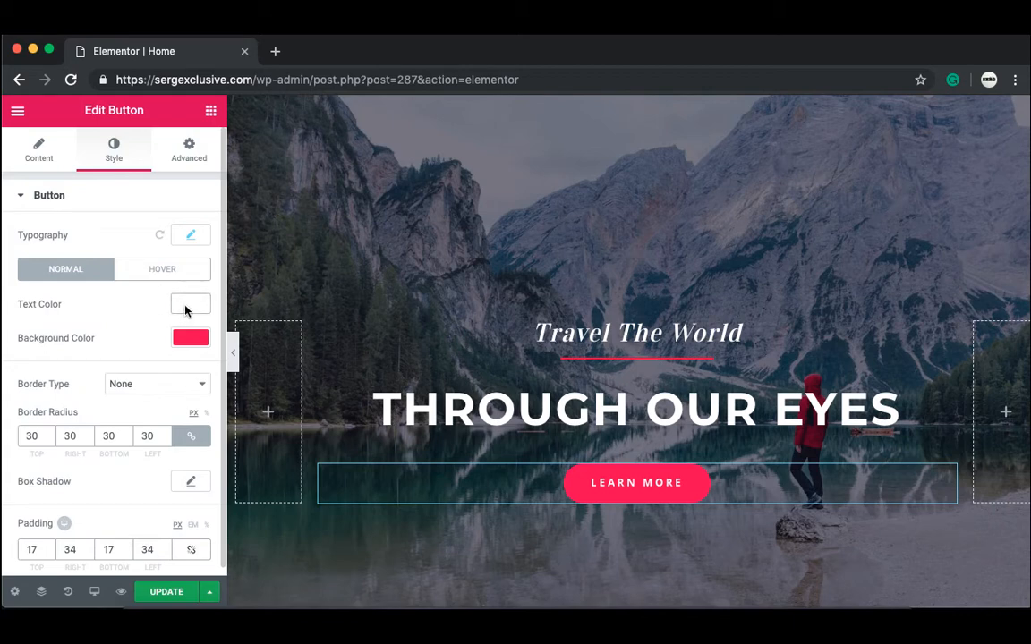
# Step: Try a few text colours on LEARN MORE, then settle back on white
pyautogui.click(187, 306)
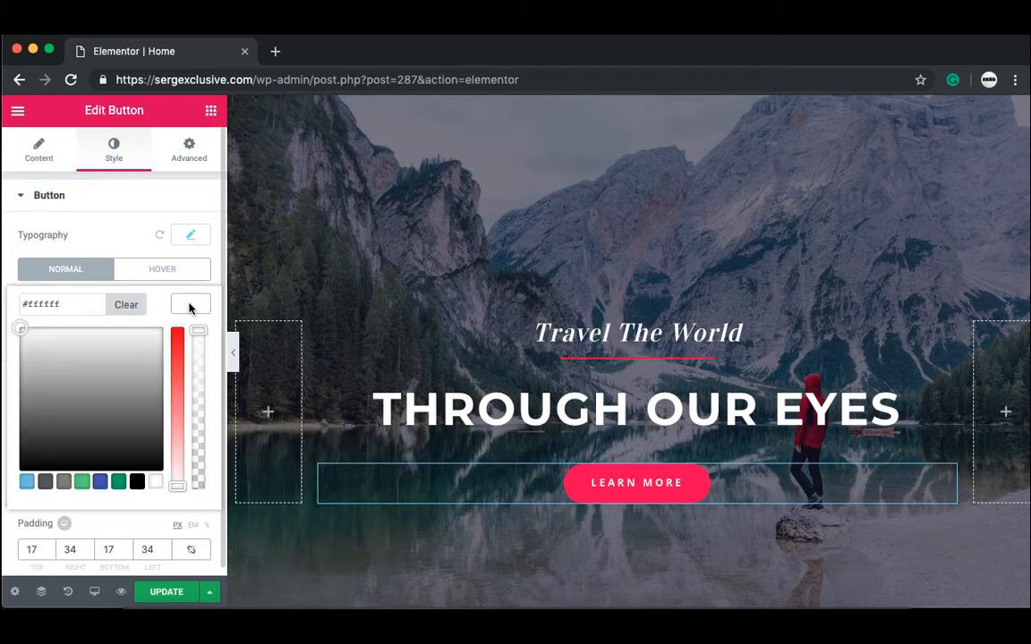
pyautogui.click(105, 482)
pyautogui.moveTo(108, 394)
pyautogui.mouseDown()
pyautogui.moveTo(59, 357)
pyautogui.moveTo(45, 408)
pyautogui.moveTo(78, 383)
pyautogui.moveTo(101, 426)
pyautogui.moveTo(96, 351)
pyautogui.moveTo(3, 363)
pyautogui.moveTo(9, 380)
pyautogui.mouseUp()
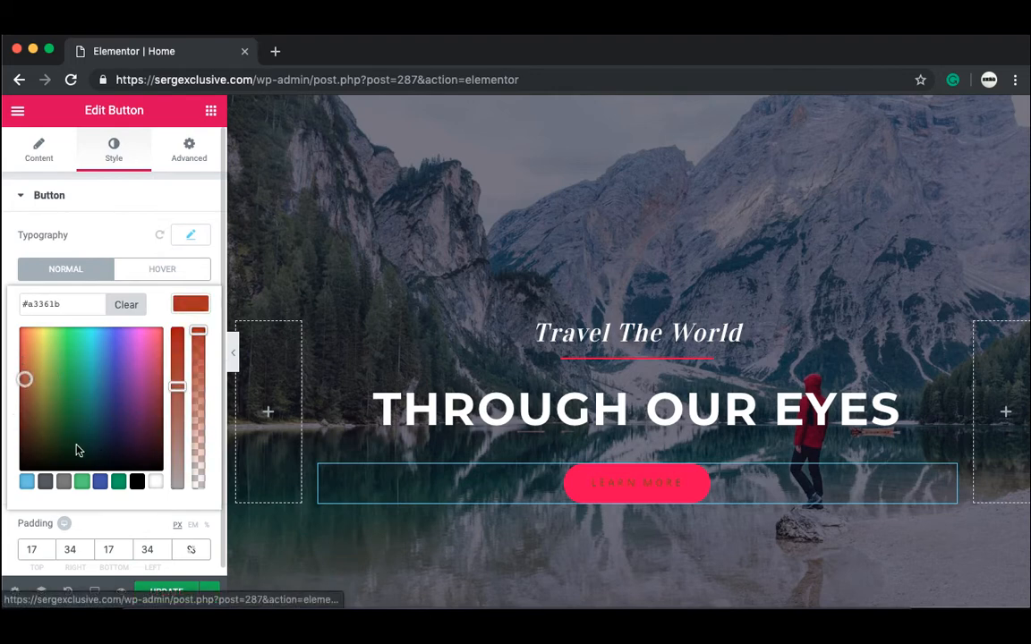
pyautogui.click(159, 483)
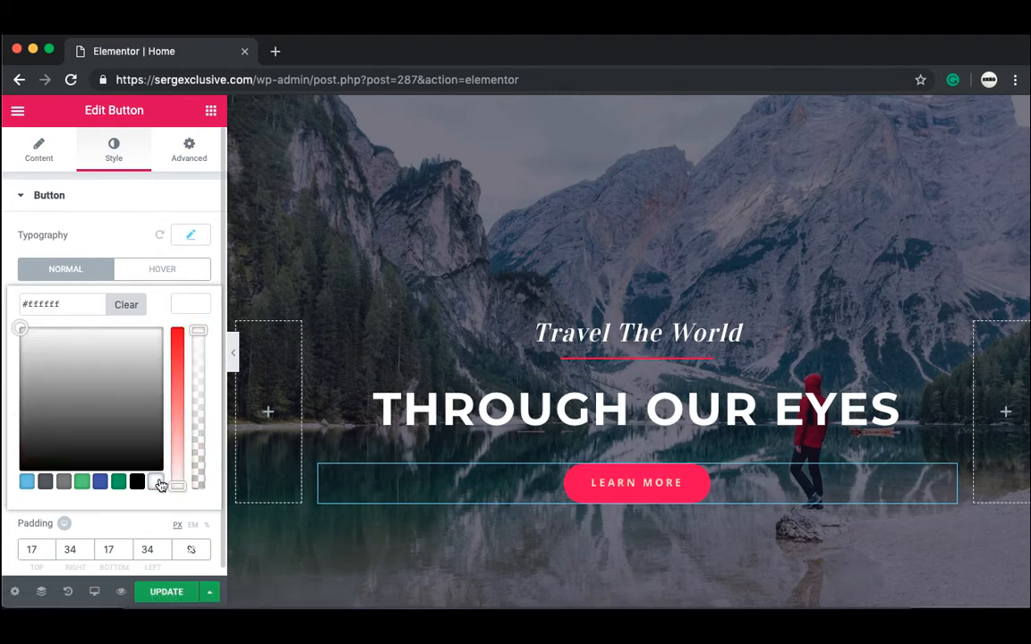
pyautogui.click(132, 237)
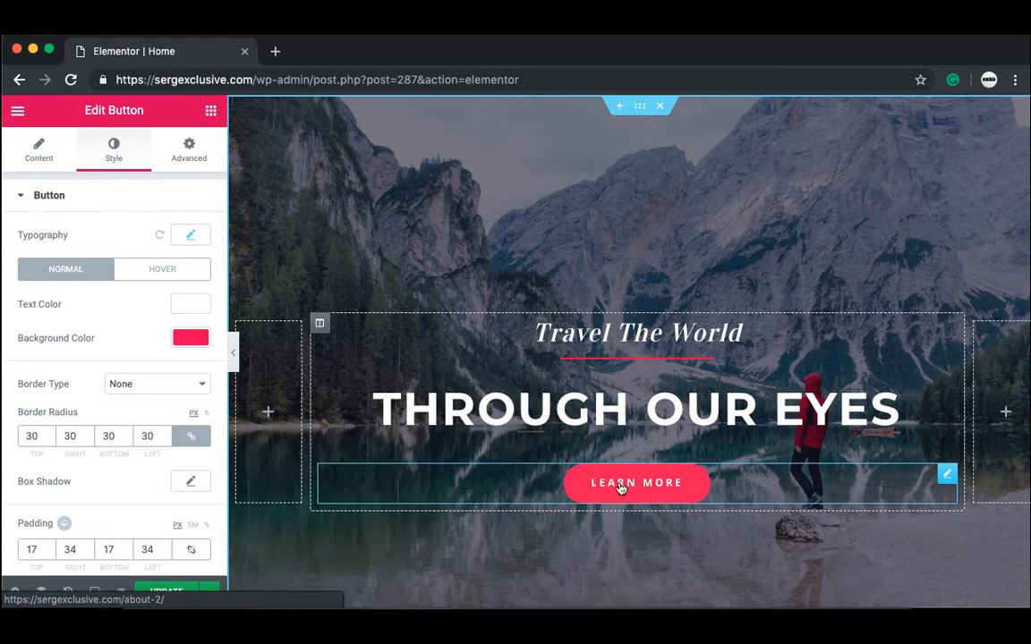
# Step: In the button's Hover state, try Grow and then Shrink as the hover animation
pyautogui.click(165, 276)
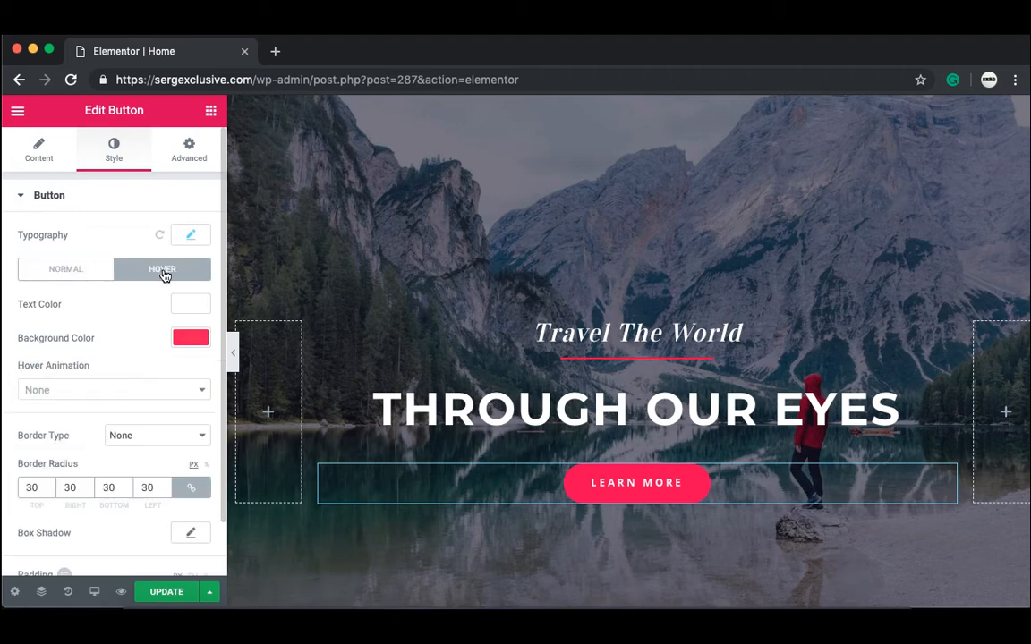
pyautogui.click(139, 390)
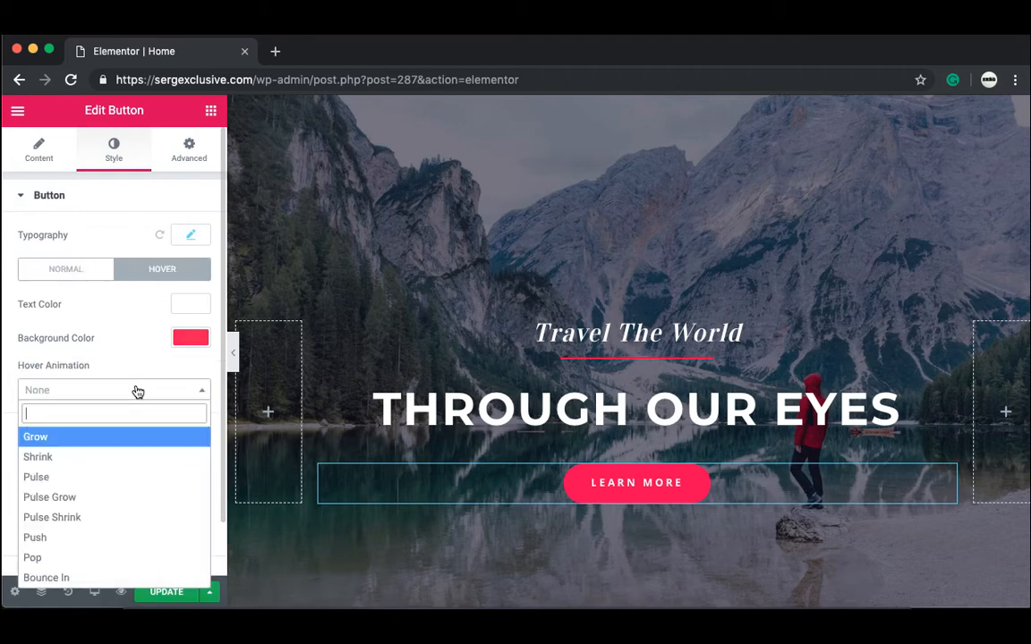
pyautogui.click(68, 438)
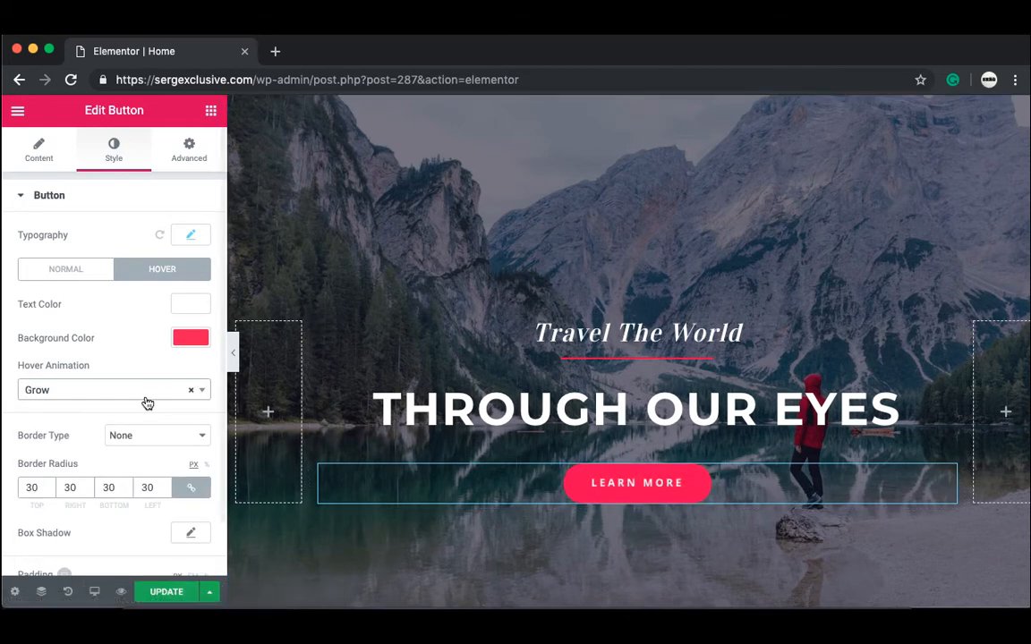
pyautogui.click(202, 392)
pyautogui.click(142, 458)
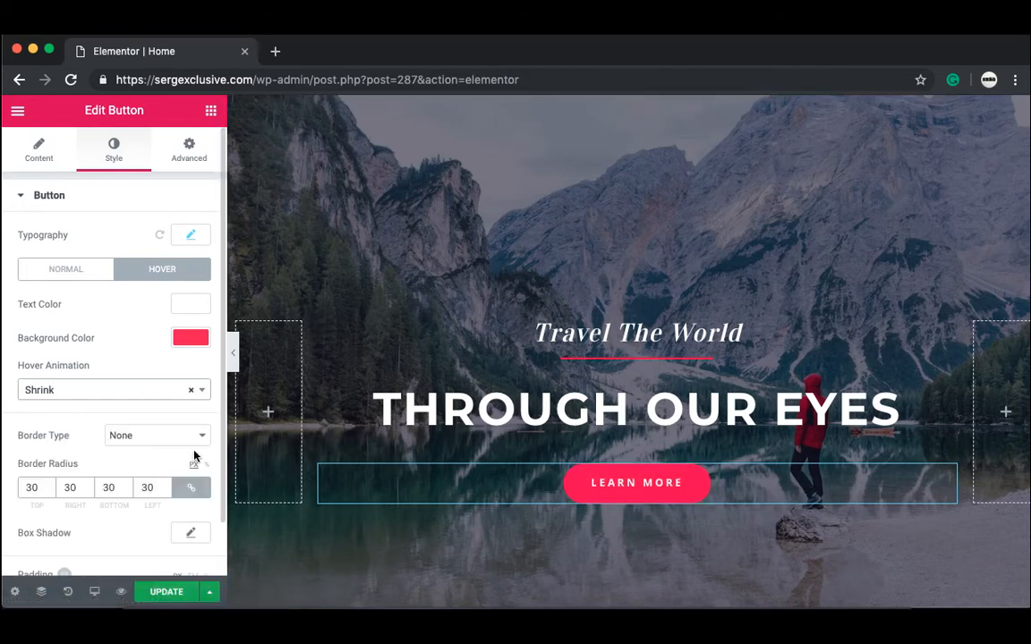
# Step: Try Pulse, Push and then Pop as the button's hover animation
pyautogui.click(199, 394)
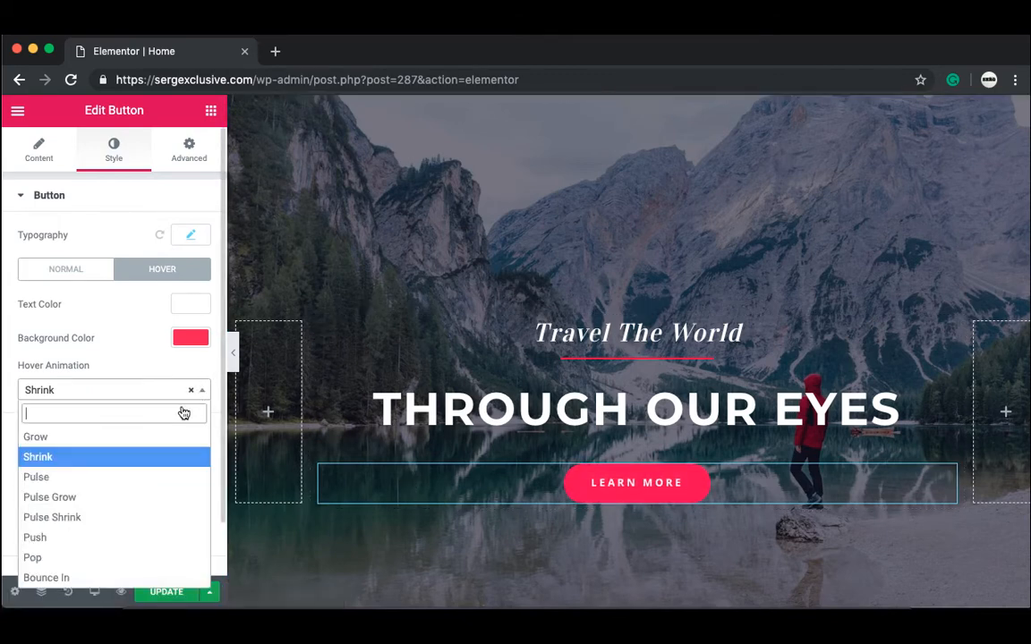
pyautogui.click(77, 480)
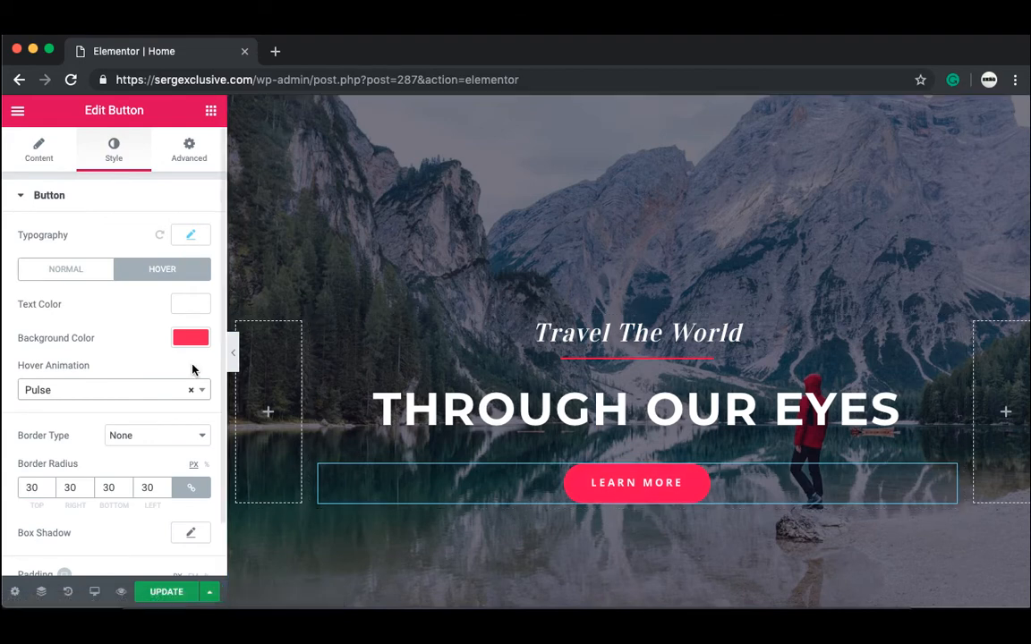
pyautogui.click(200, 392)
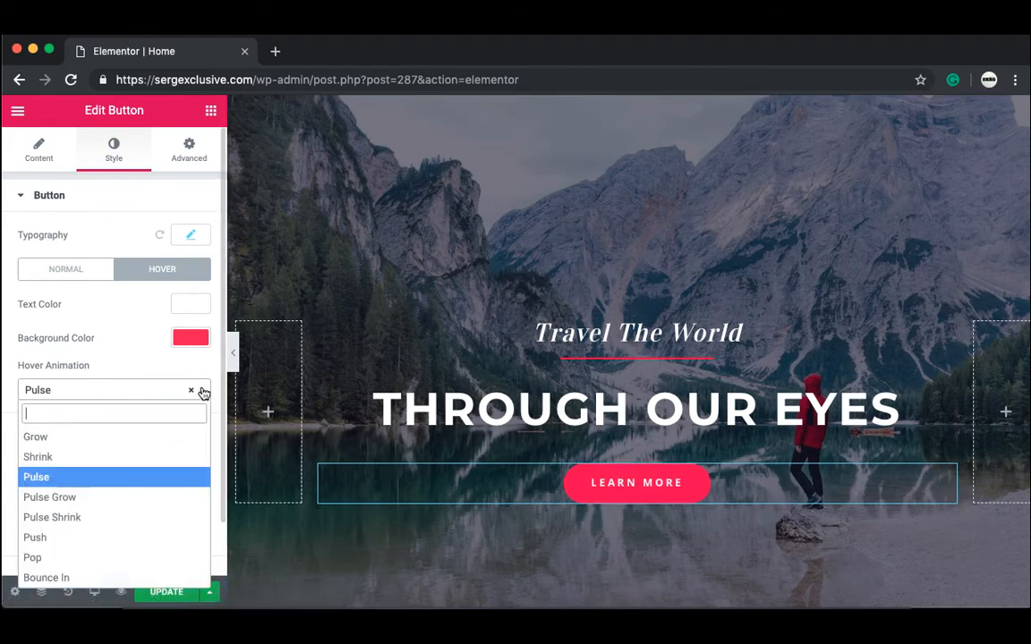
pyautogui.click(103, 539)
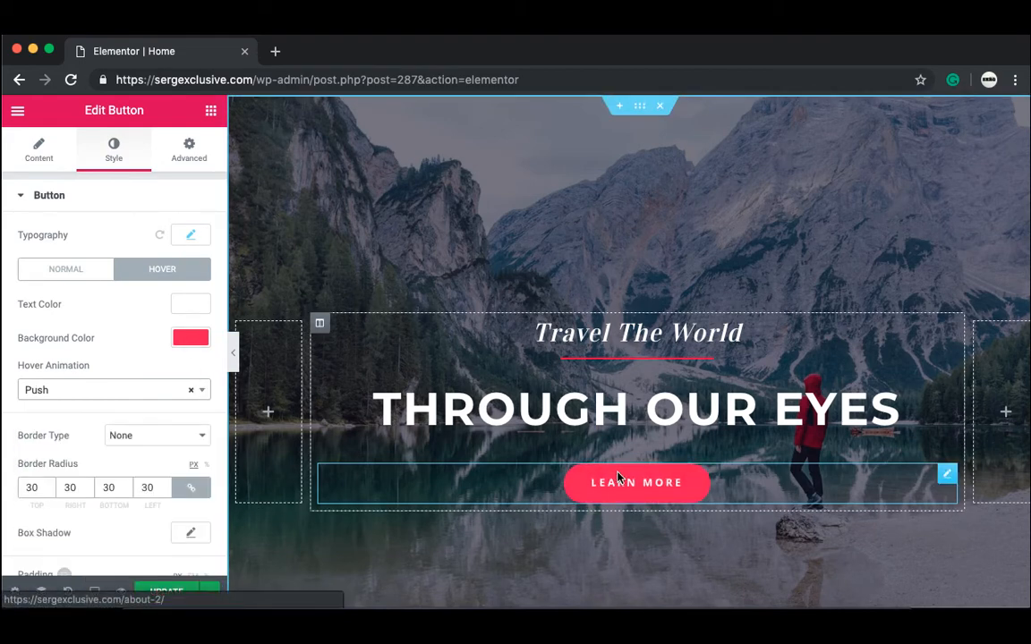
pyautogui.click(200, 391)
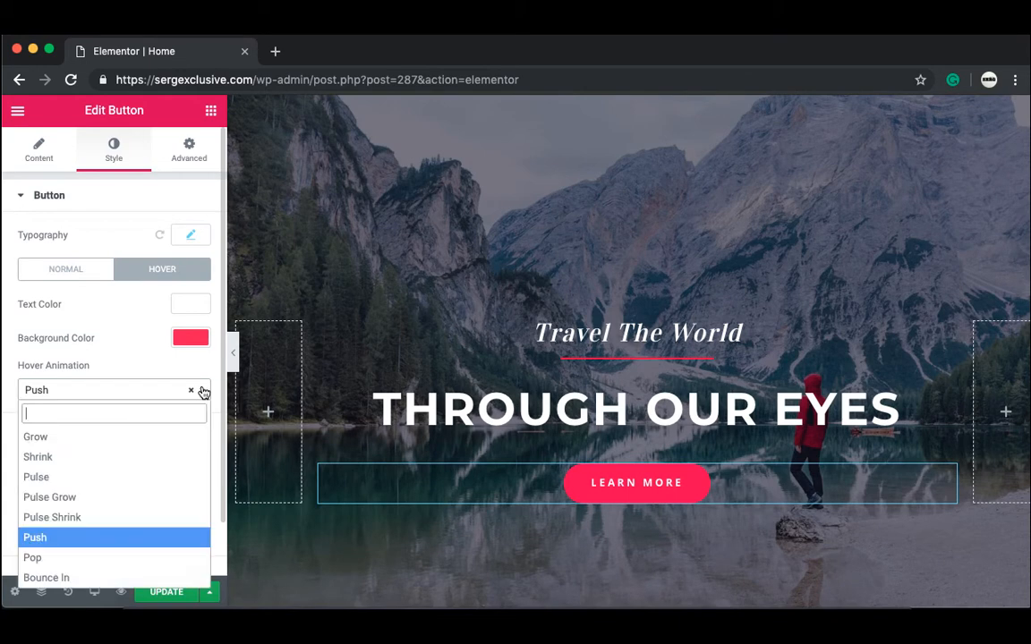
pyautogui.click(49, 562)
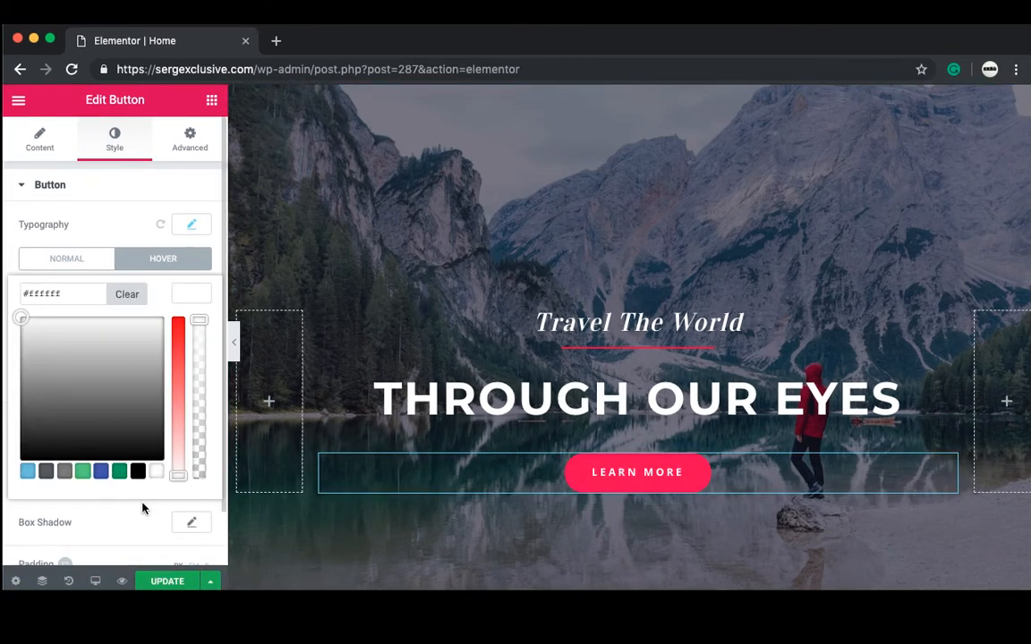
pyautogui.click(143, 508)
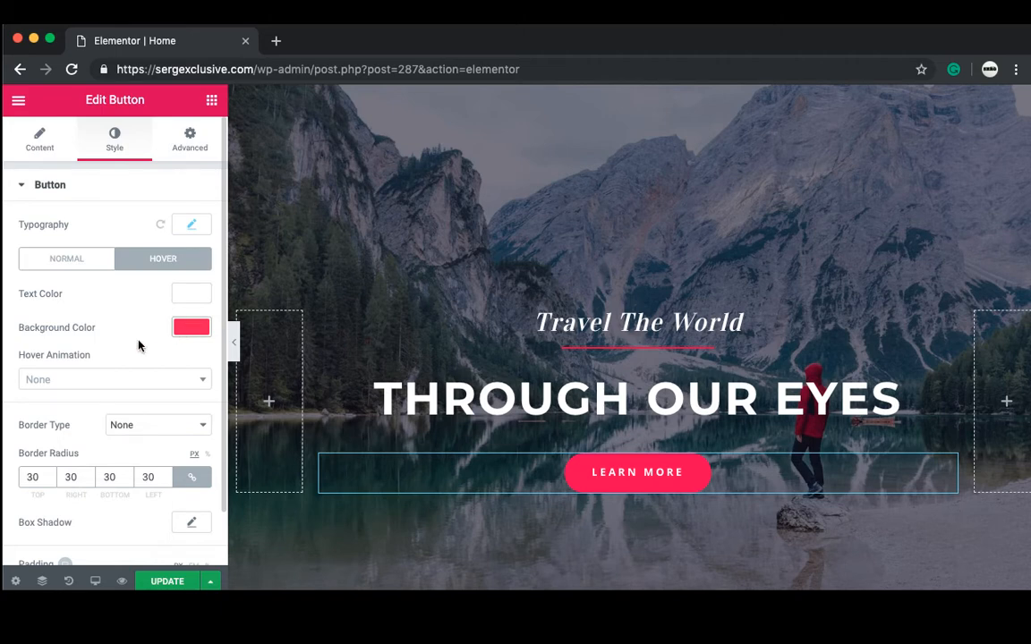
# Step: Choose a blue shade for the Learn More button's hover background colour
pyautogui.click(191, 328)
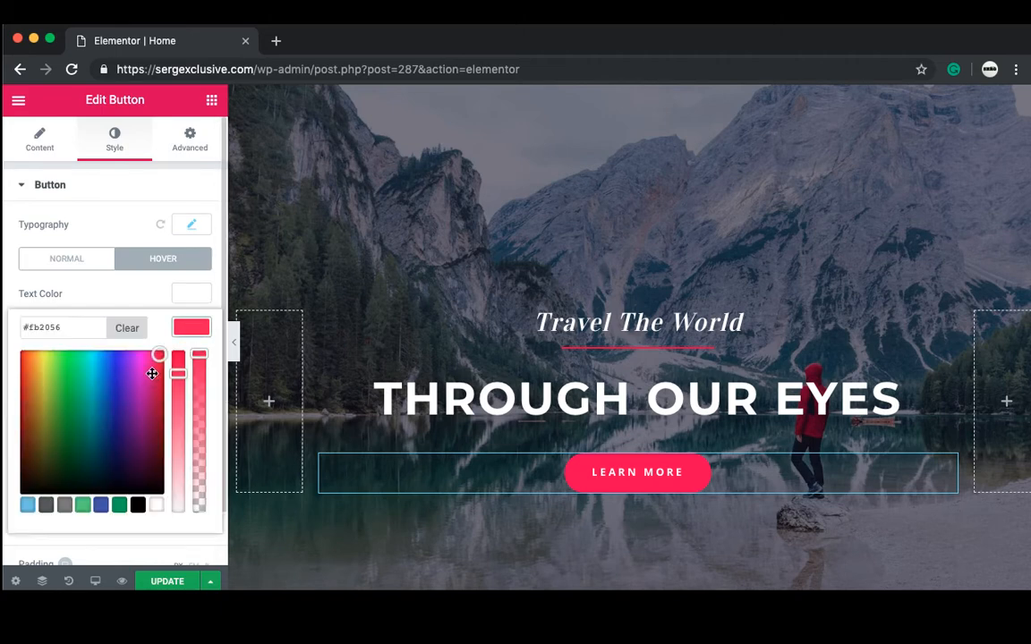
pyautogui.click(152, 374)
pyautogui.click(193, 327)
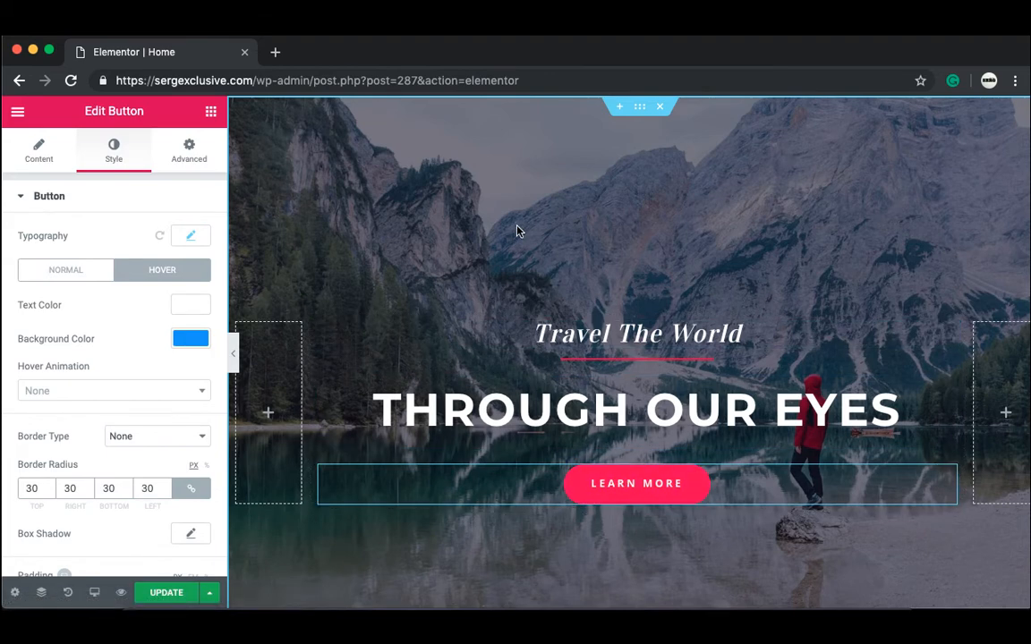
# Step: Open the hero section's Style settings to view its lake-photo background image
pyautogui.click(642, 110)
pyautogui.click(114, 150)
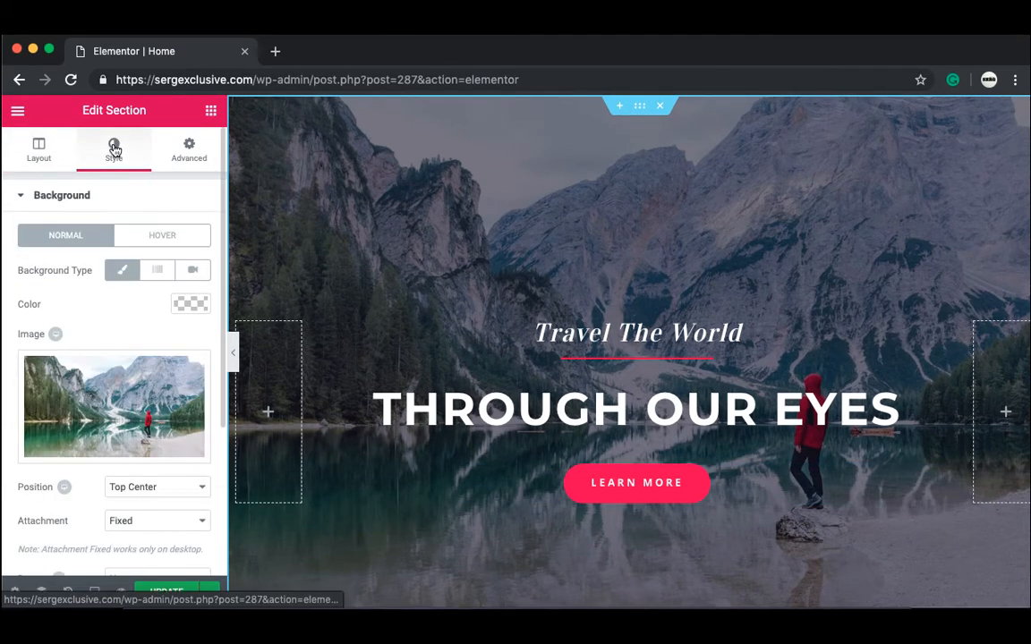
pyautogui.moveTo(118, 439)
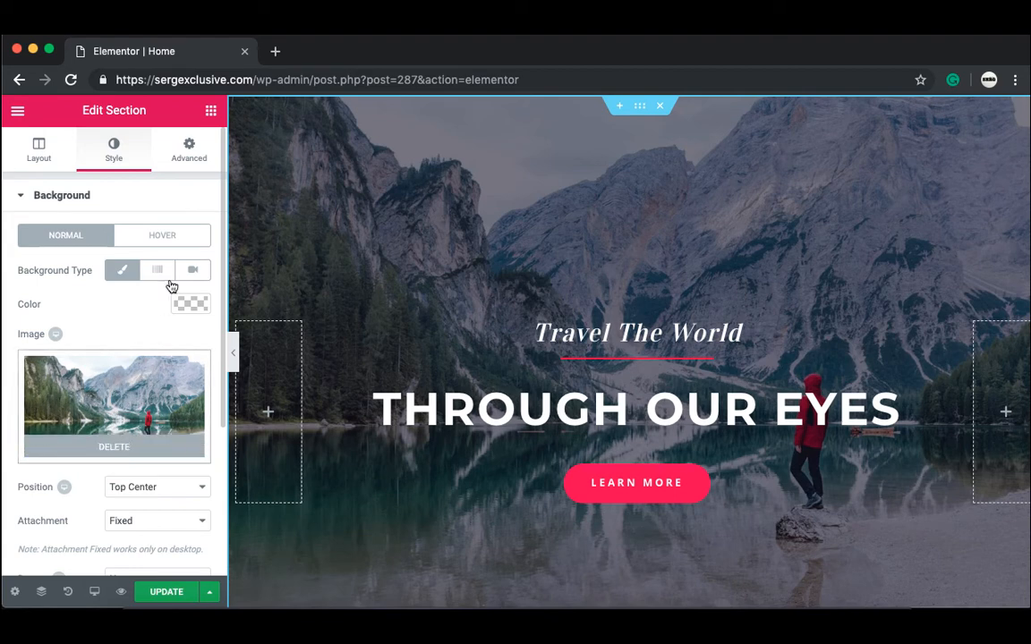
# Step: Open pexels.com in a new tab and search for 'traveling' photos
pyautogui.click(274, 50)
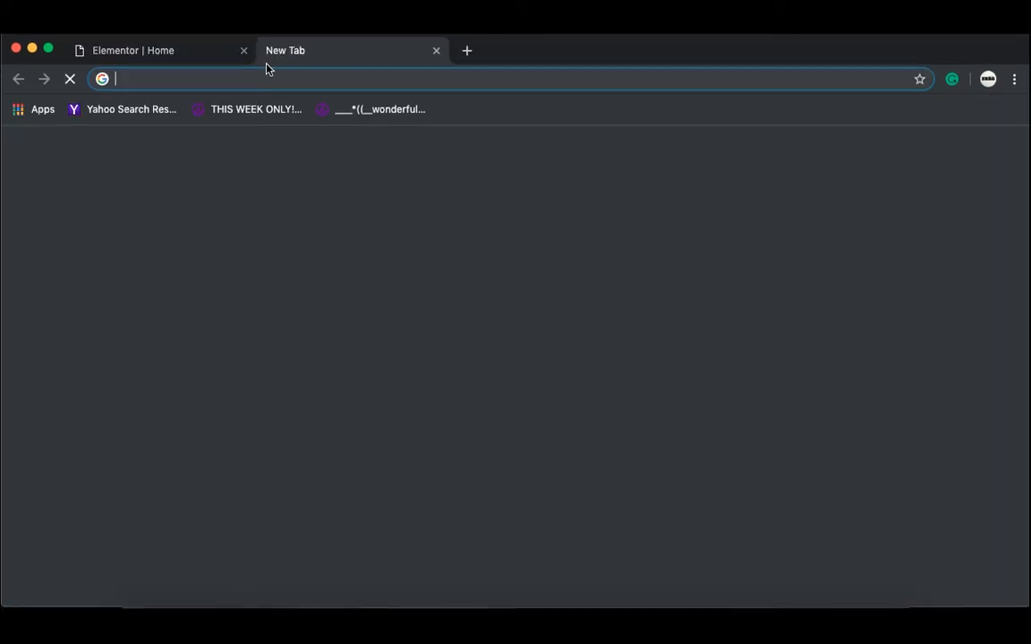
pyautogui.write('pexels.com')
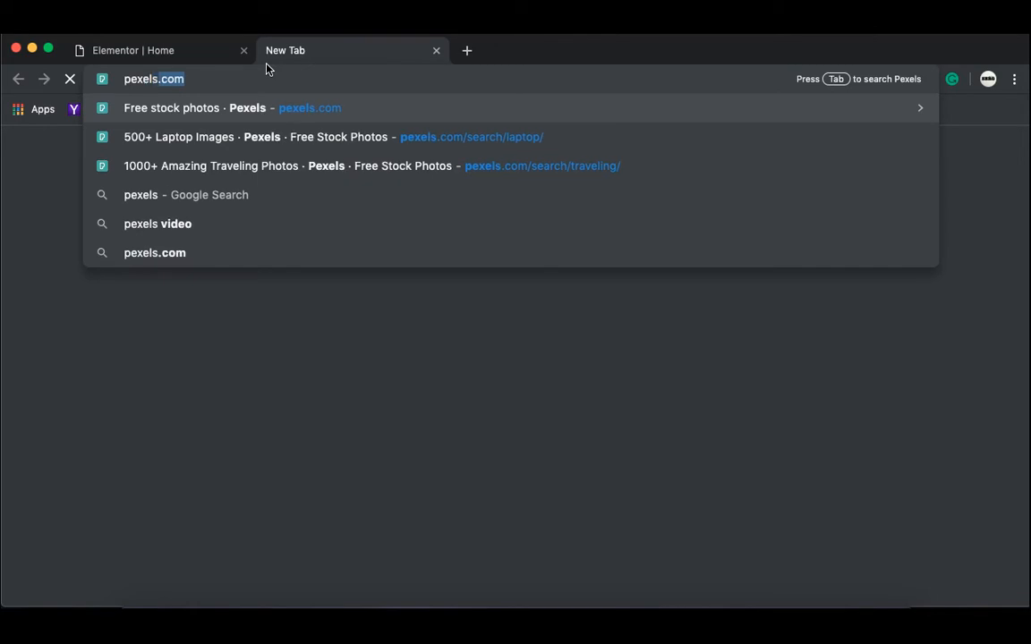
pyautogui.press('Return')
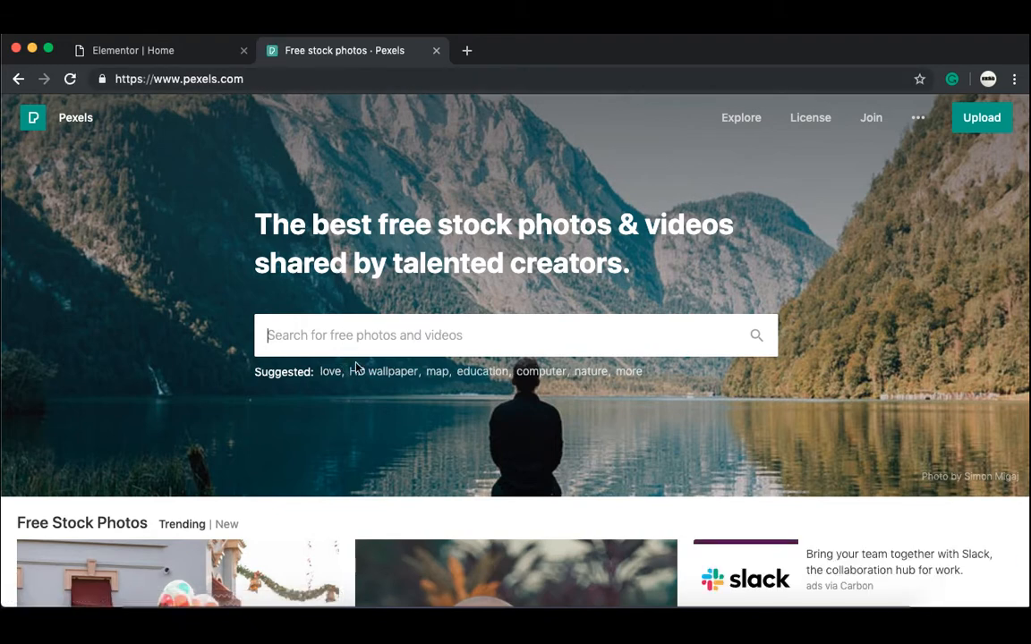
pyautogui.write('tr')
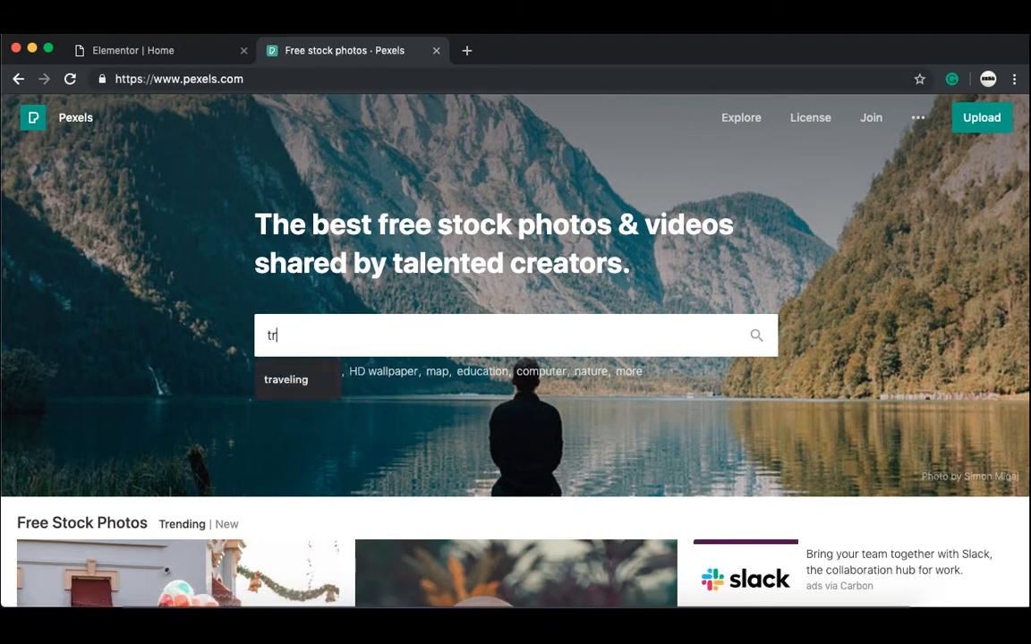
pyautogui.write('a')
pyautogui.click(328, 384)
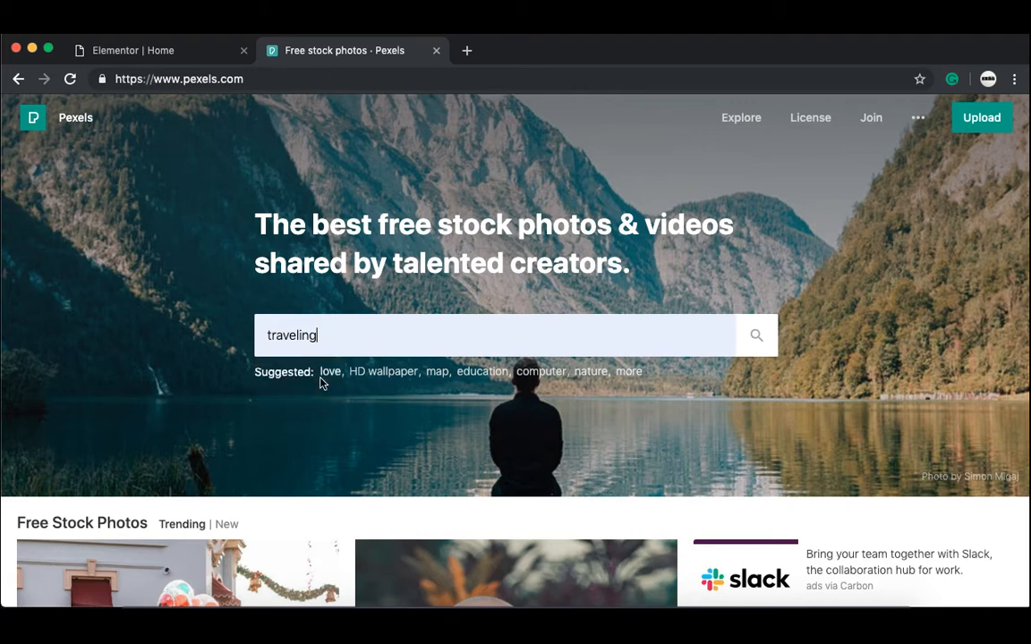
pyautogui.press('Return')
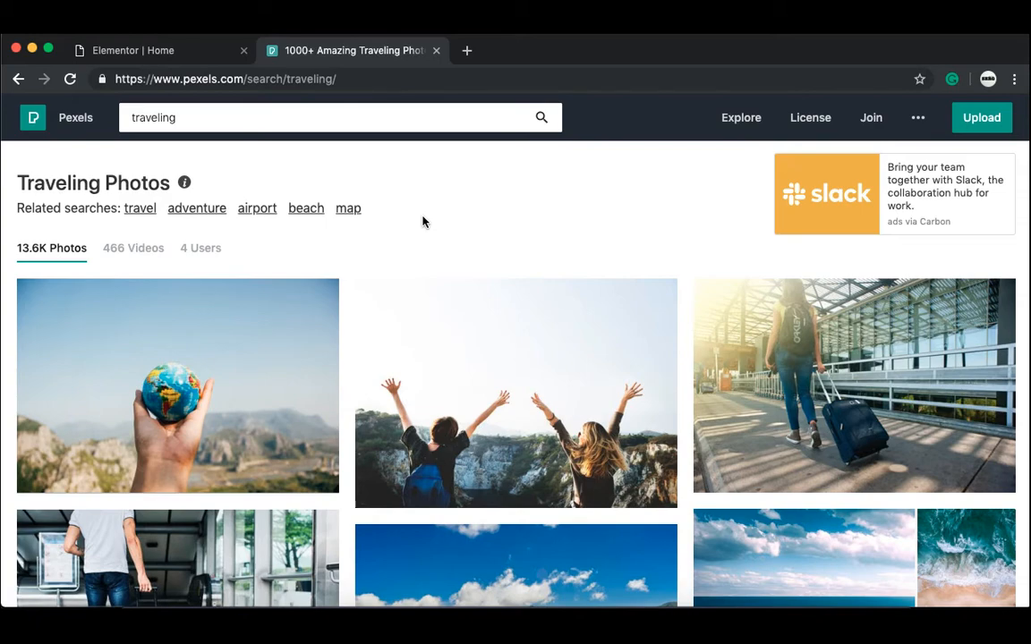
# Step: Open the 'Rear View of Man Sitting on Rock by Sea' photo and list its download sizes
pyautogui.scroll(-5, 423, 222)
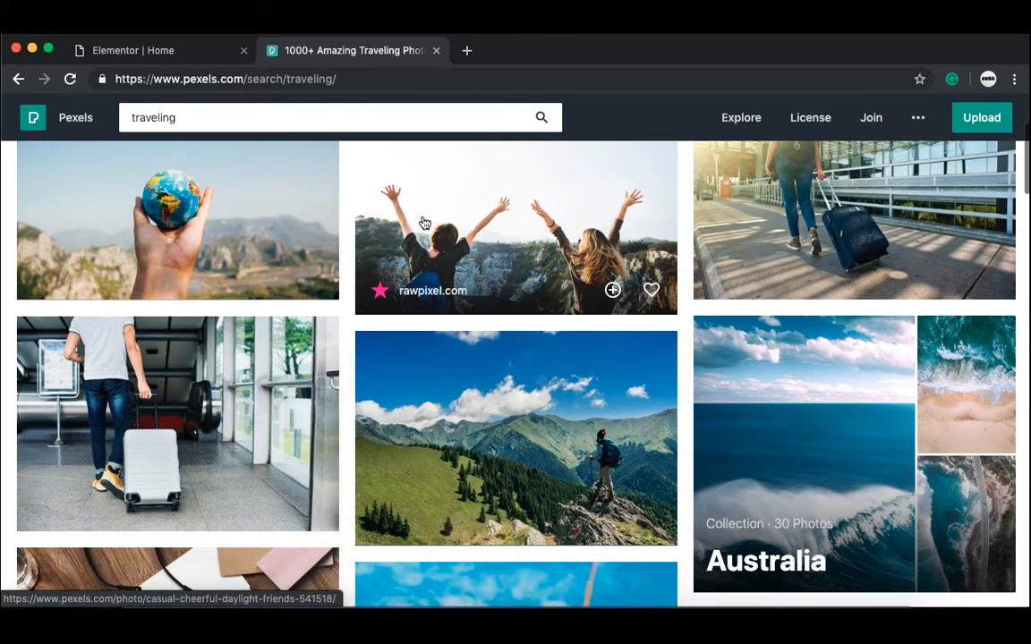
pyautogui.scroll(-15, 423, 221)
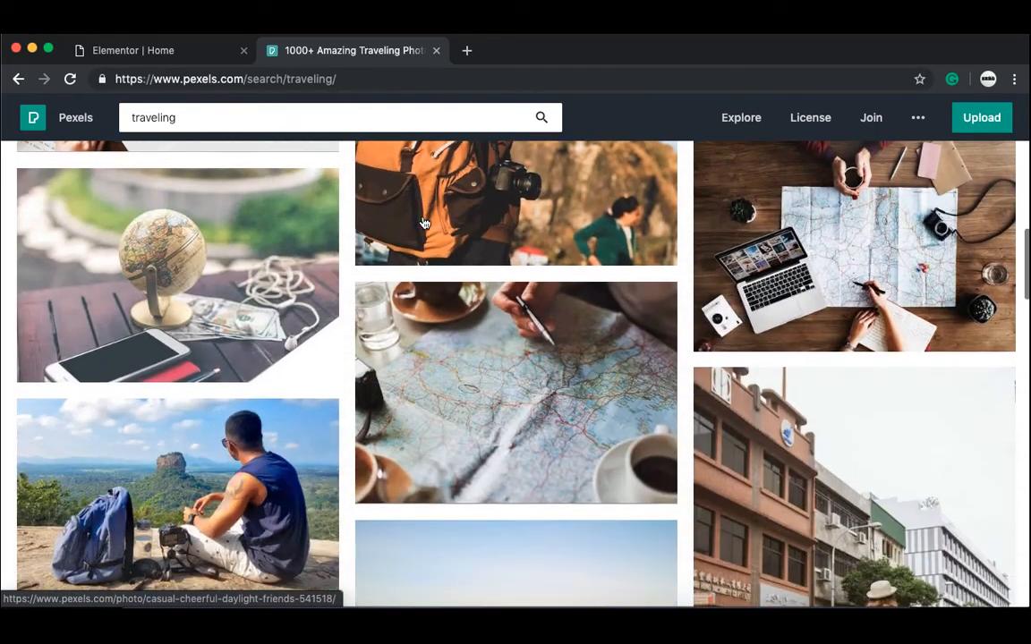
pyautogui.scroll(-10, 424, 222)
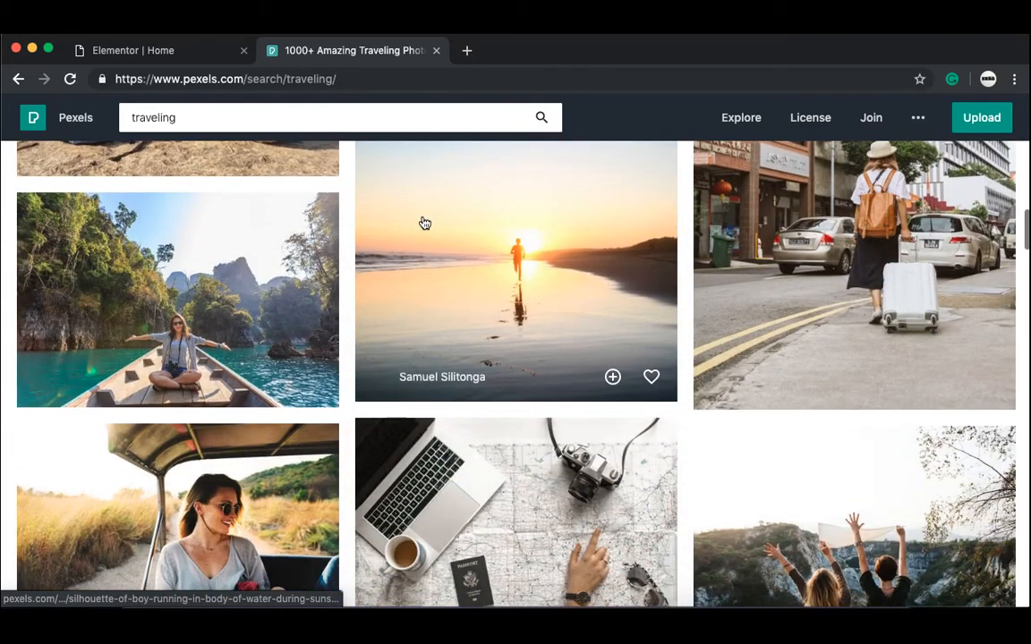
pyautogui.scroll(-10, 424, 222)
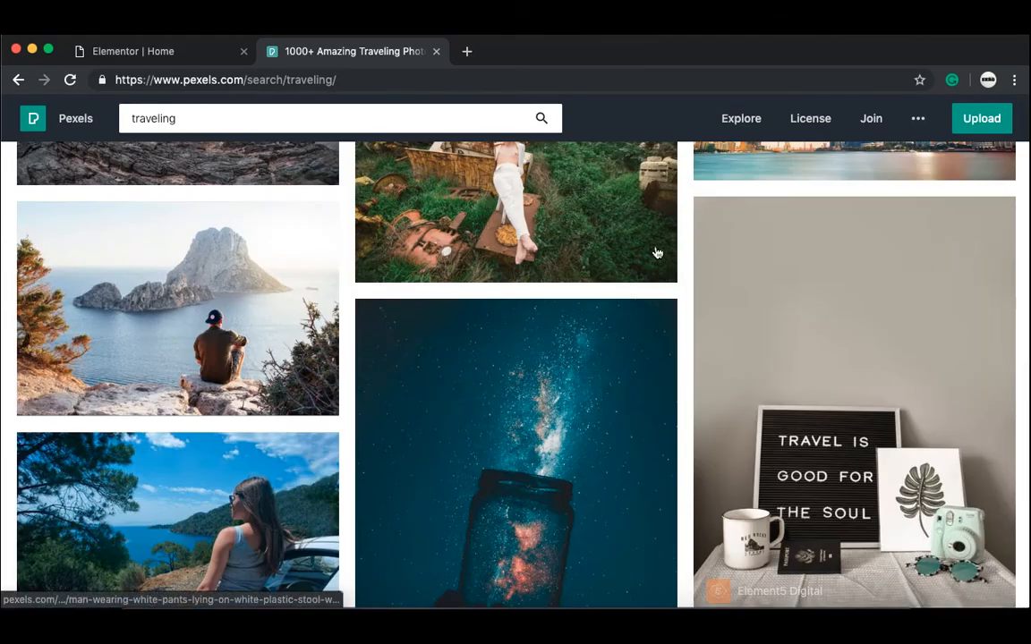
pyautogui.click(226, 318)
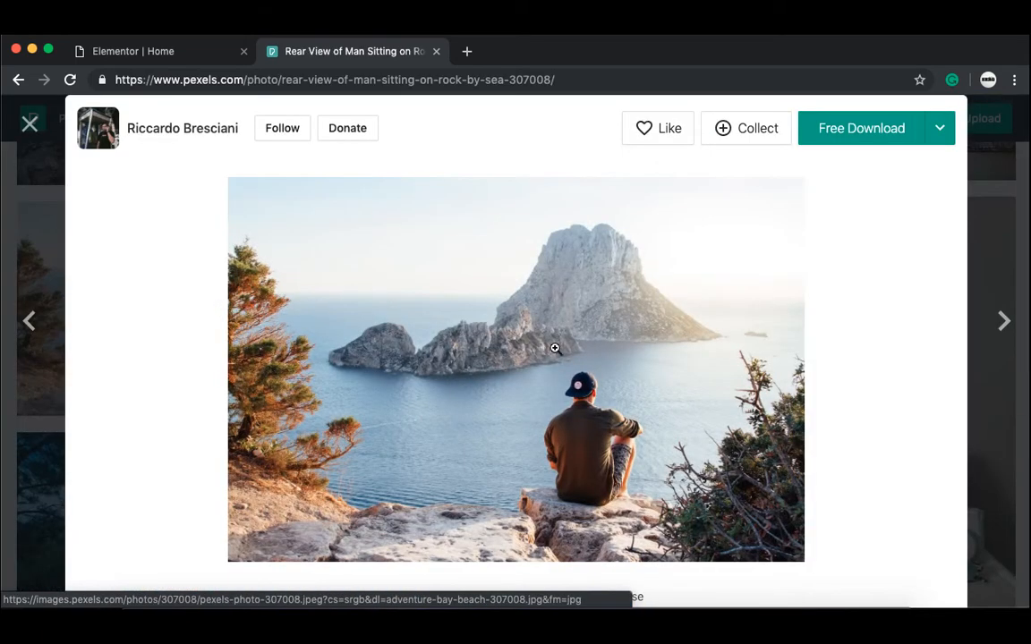
pyautogui.click(939, 132)
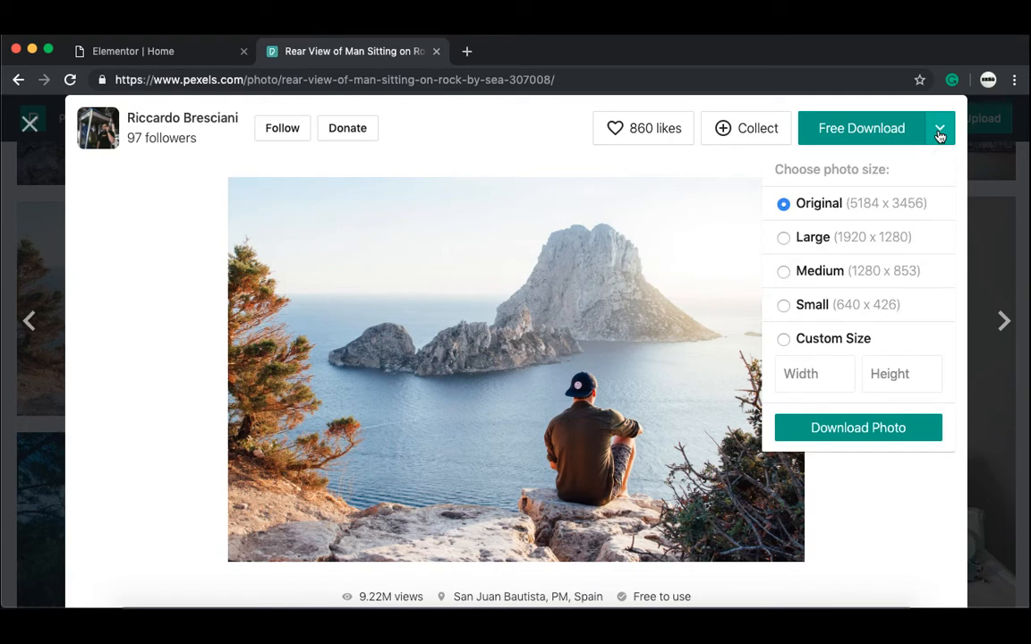
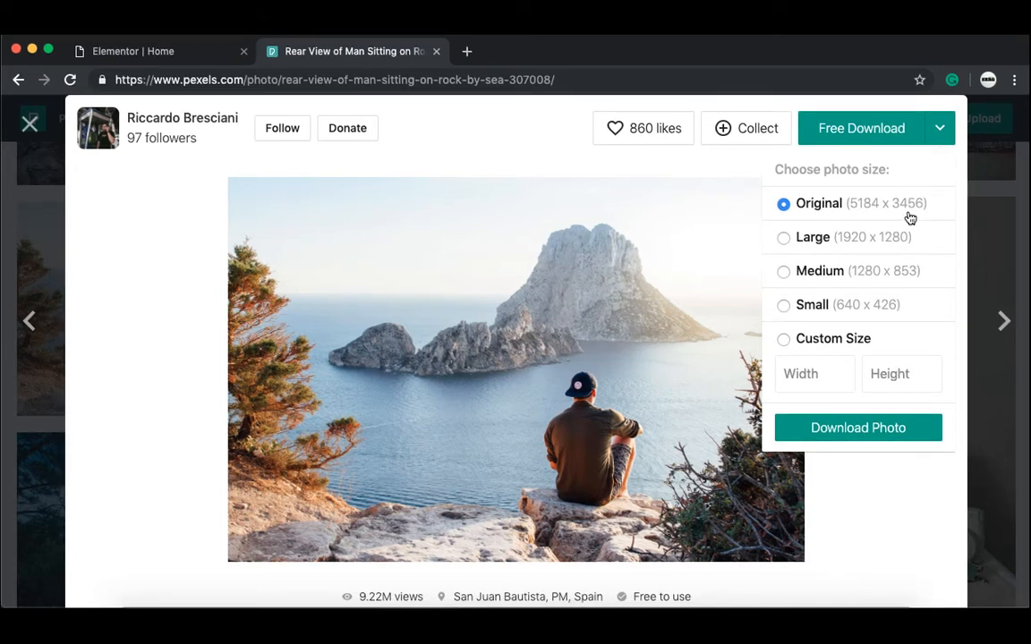
# Step: Download the rock-by-sea photo at Large (1920 x 1280), then close the Pexels tab
pyautogui.click(859, 237)
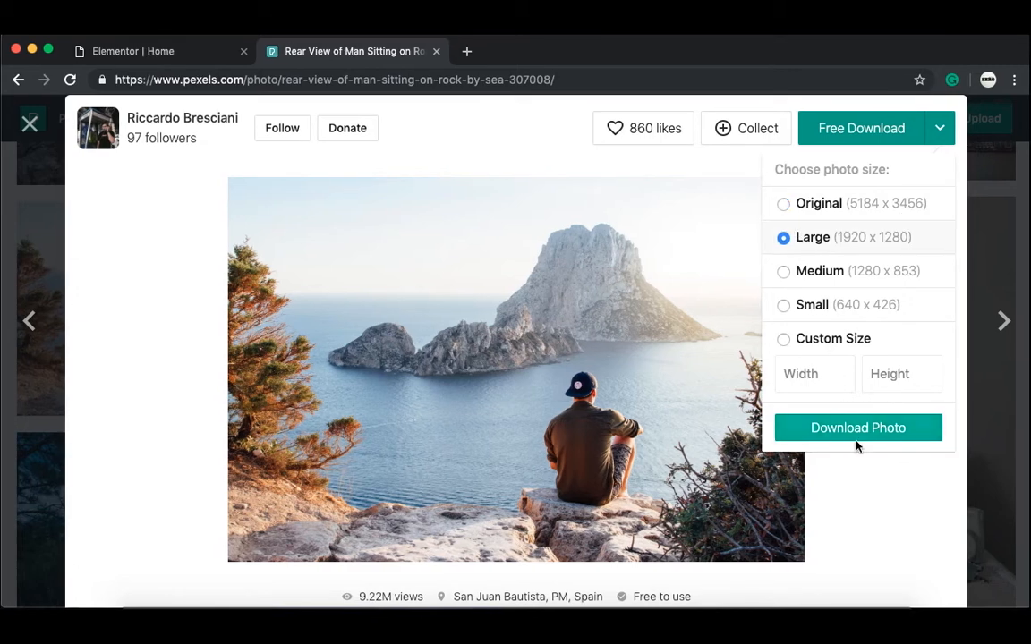
pyautogui.click(860, 428)
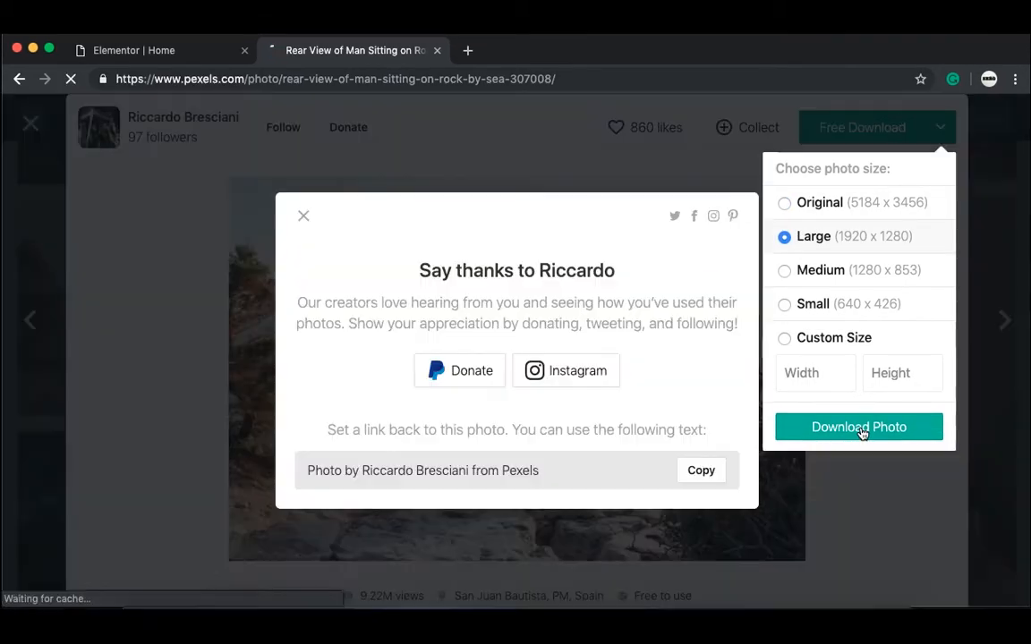
pyautogui.click(303, 197)
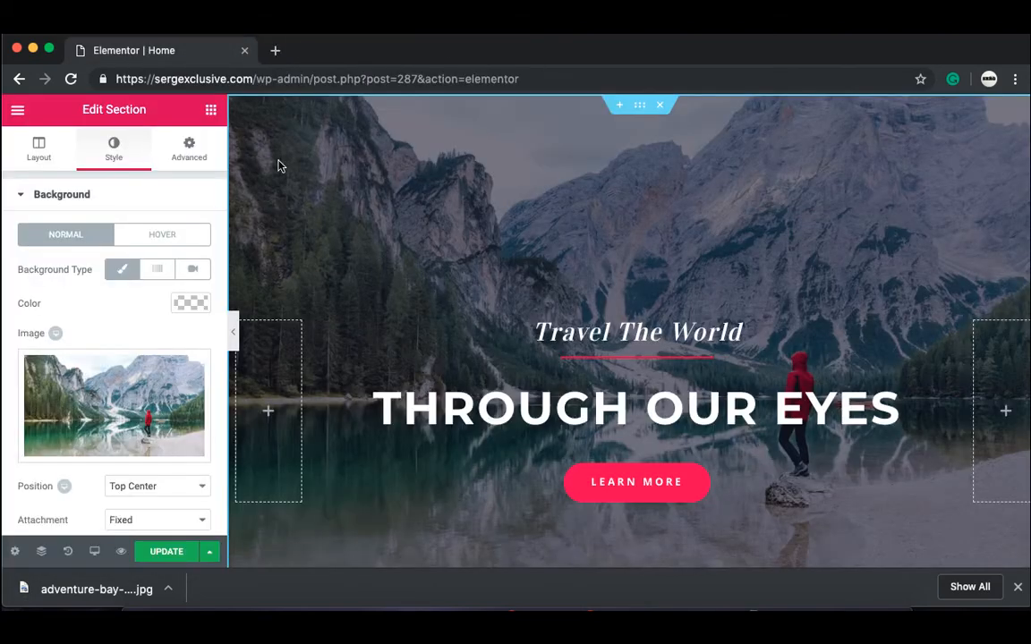
pyautogui.click(436, 50)
# Step: Delete the lake background and insert the uploaded adventure-bay-beach-307008-3.jpg as the section background
pyautogui.moveTo(109, 434)
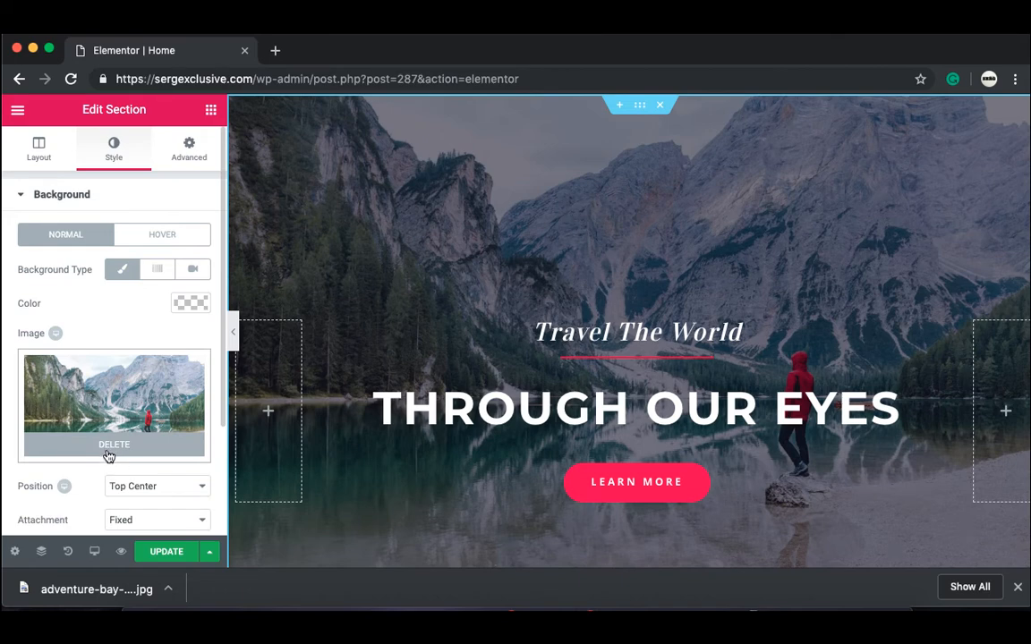
pyautogui.click(108, 455)
pyautogui.click(114, 407)
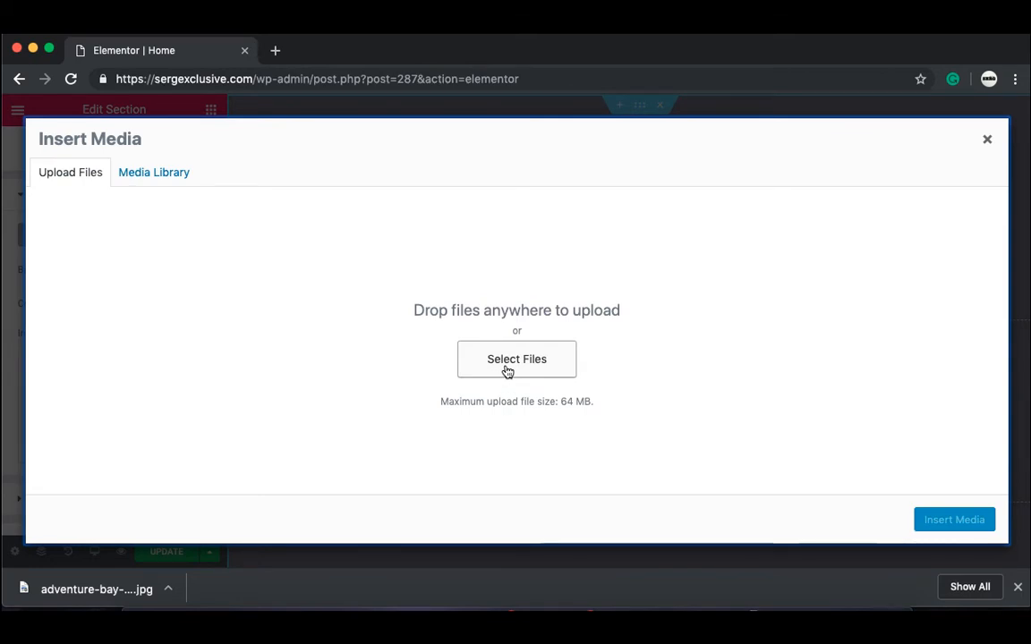
pyautogui.click(507, 371)
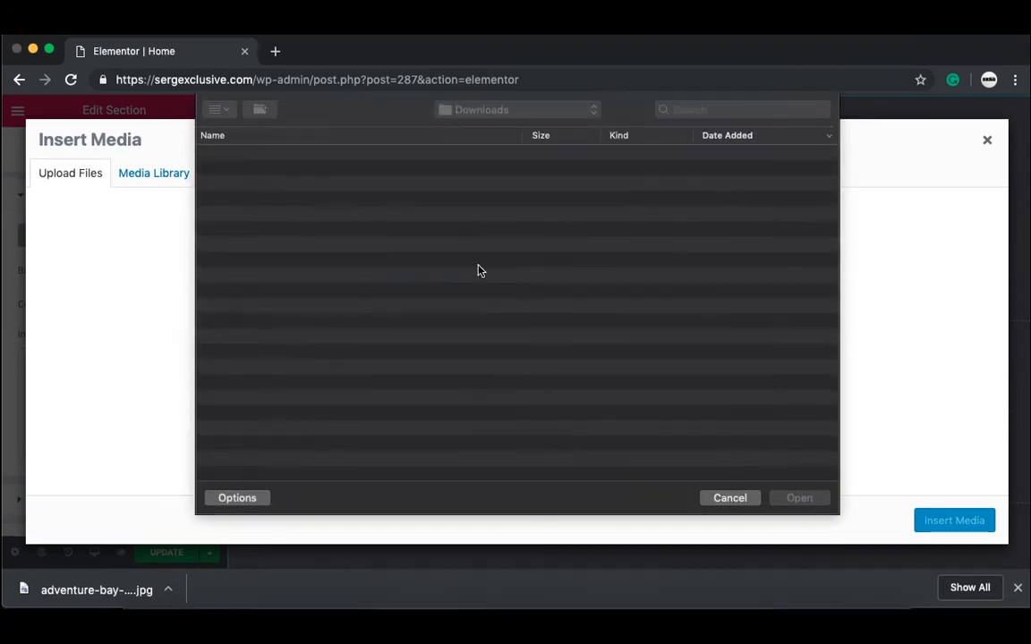
pyautogui.click(451, 154)
pyautogui.click(793, 498)
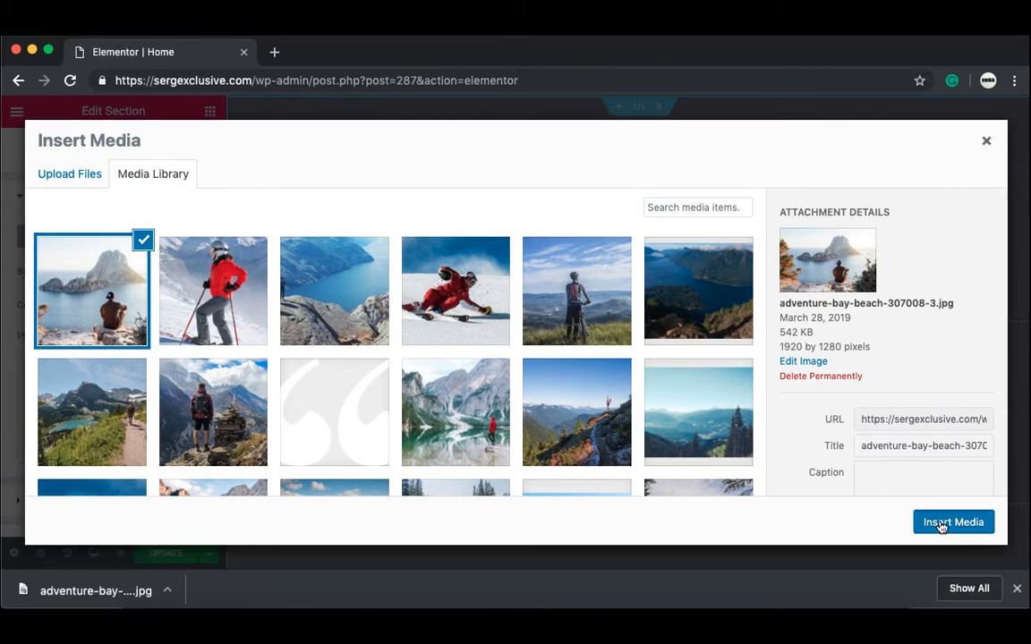
pyautogui.click(943, 523)
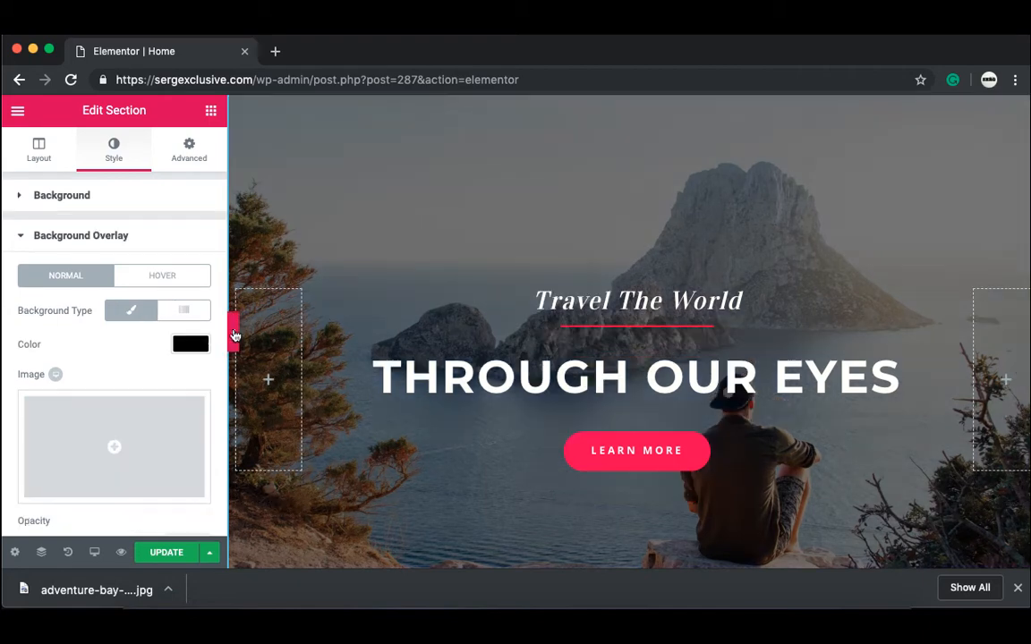
pyautogui.click(184, 349)
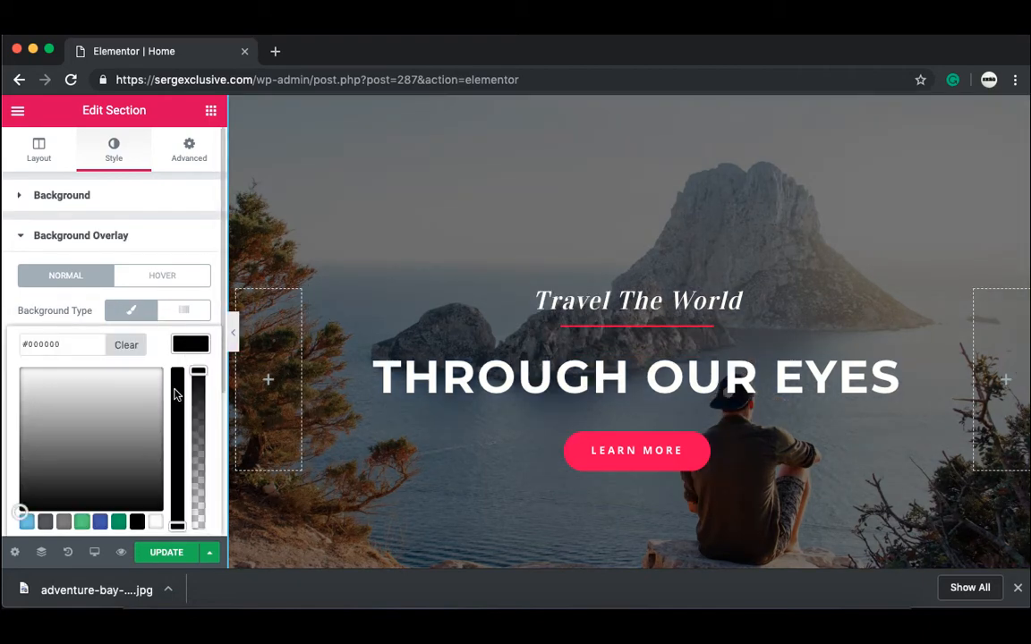
pyautogui.click(119, 524)
pyautogui.moveTo(77, 420)
pyautogui.mouseDown()
pyautogui.moveTo(103, 322)
pyautogui.moveTo(81, 373)
pyautogui.moveTo(93, 430)
pyautogui.mouseUp()
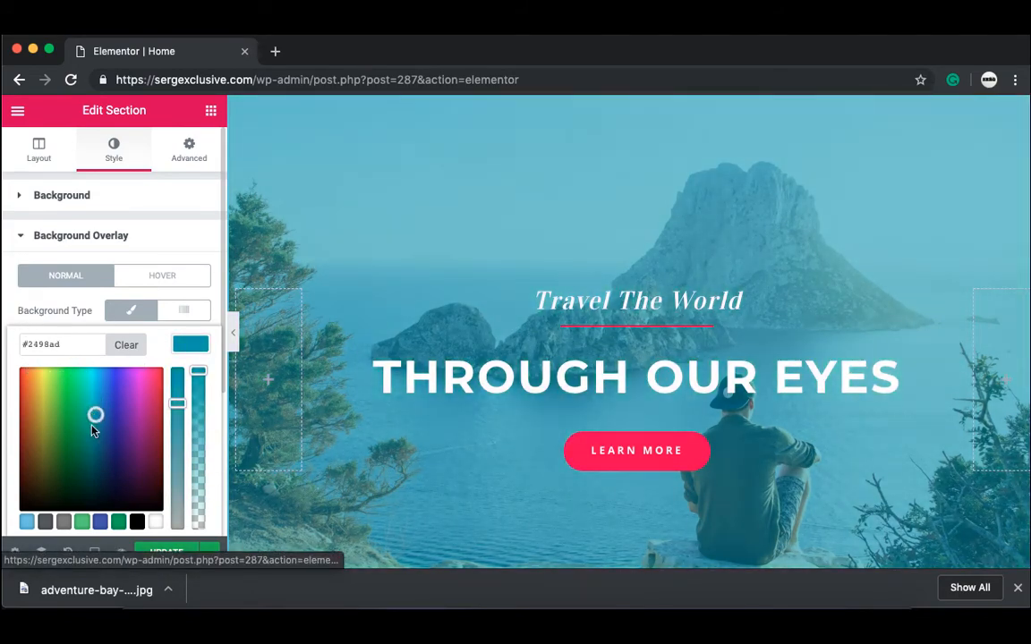
pyautogui.click(136, 523)
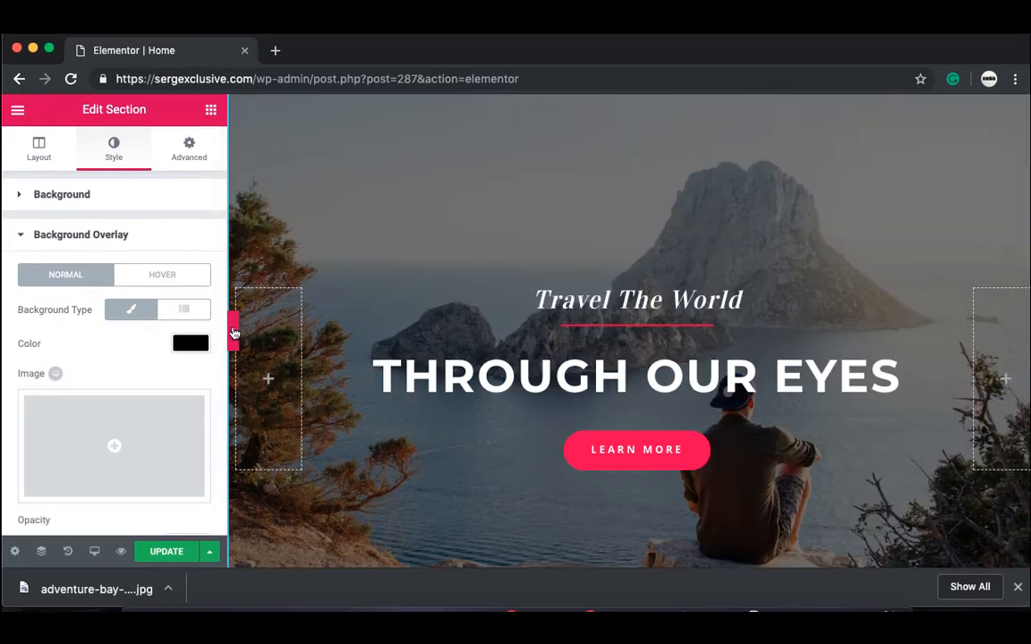
pyautogui.click(234, 333)
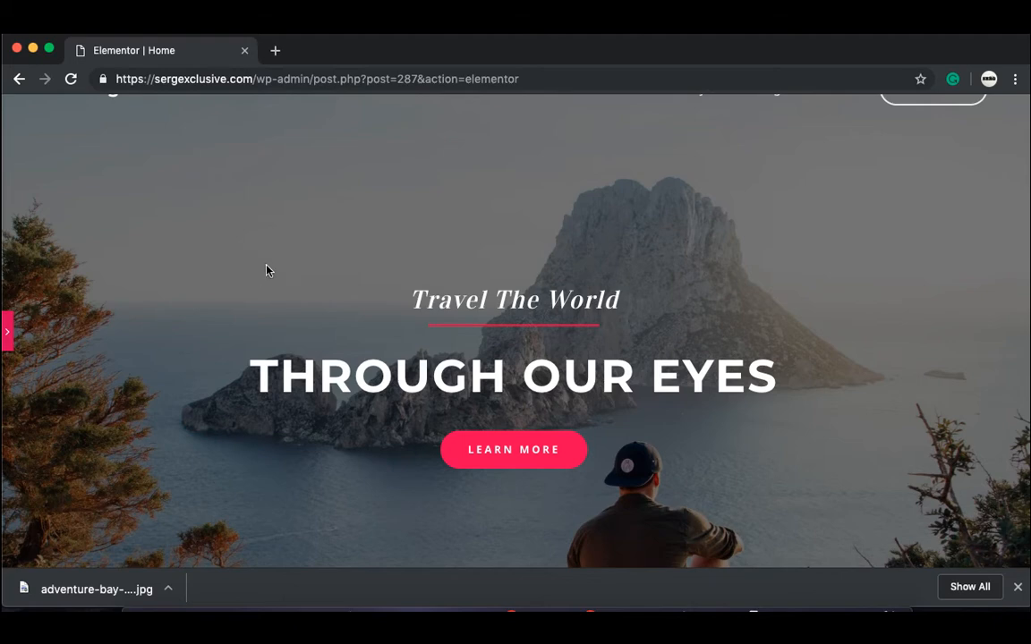
pyautogui.scroll(-3, 266, 265)
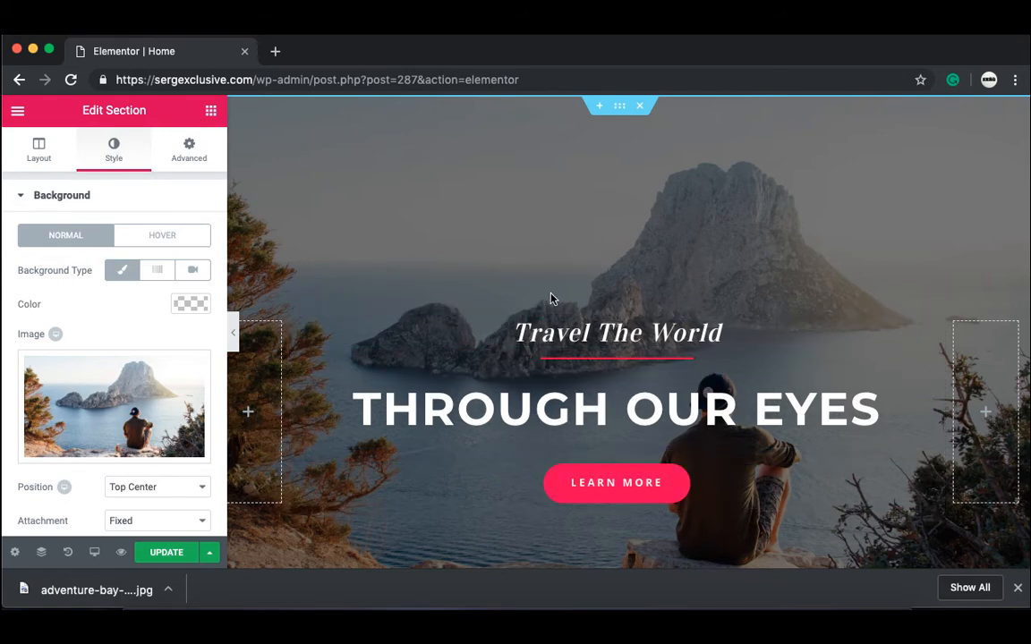
# Step: Set the hero section's padding to 200 px top and 300 px bottom
pyautogui.click(195, 158)
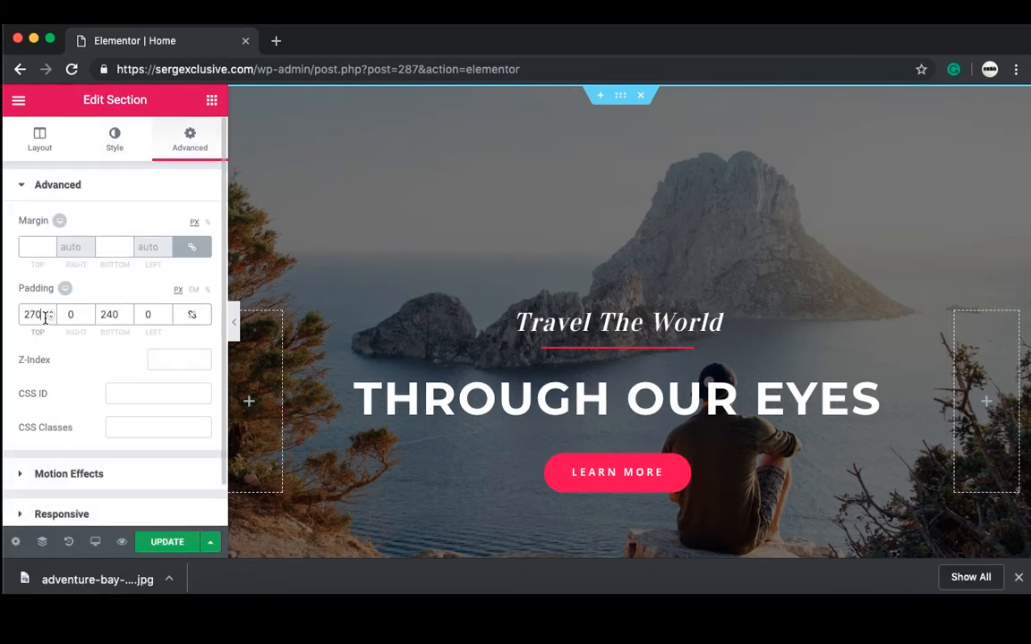
pyautogui.press('BackSpace')
pyautogui.press('BackSpace')
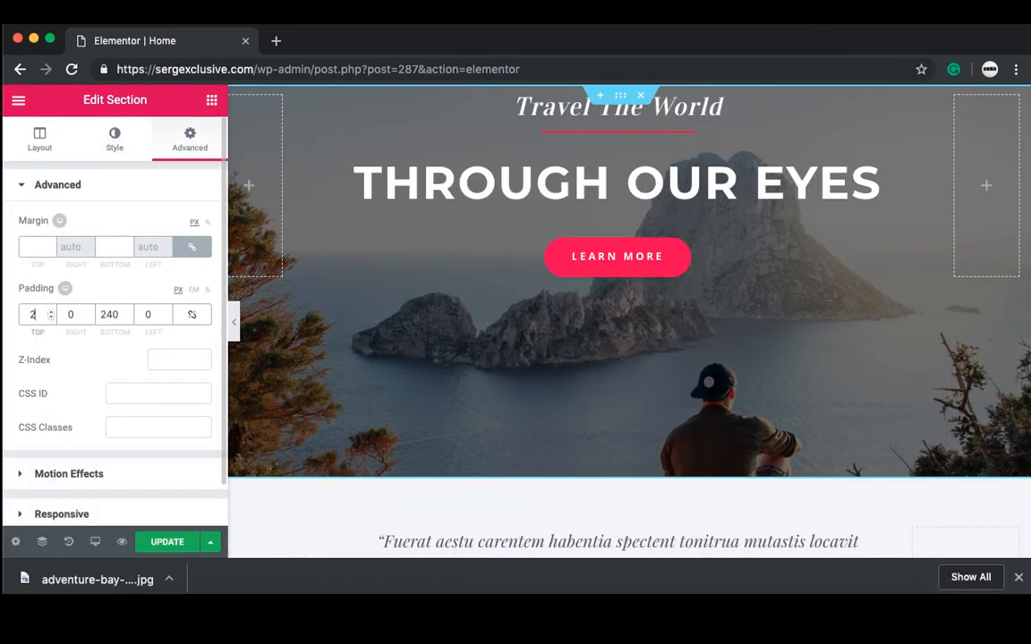
pyautogui.press('BackSpace')
pyautogui.write('0300')
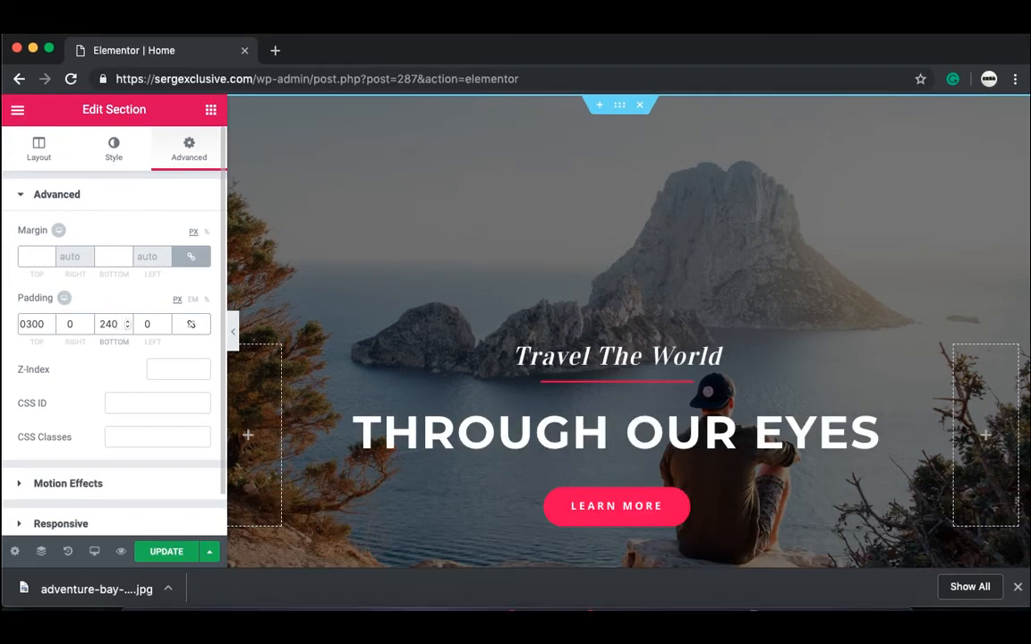
pyautogui.press('Tab')
pyautogui.press('Tab')
pyautogui.write('0300')
pyautogui.click(50, 318)
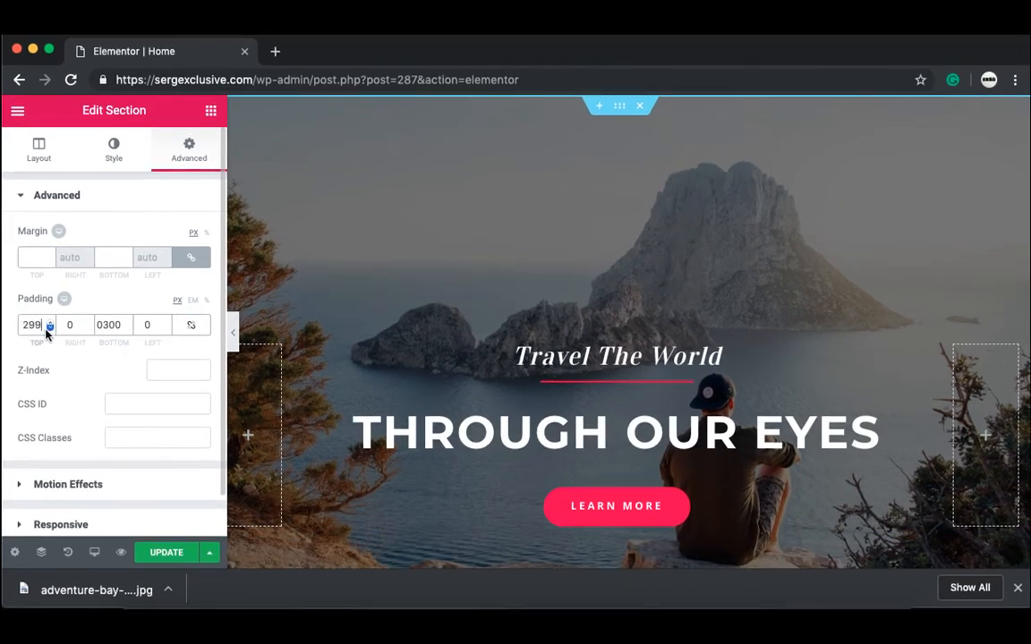
pyautogui.click(42, 315)
pyautogui.press('BackSpace')
pyautogui.press('BackSpace')
pyautogui.write('000')
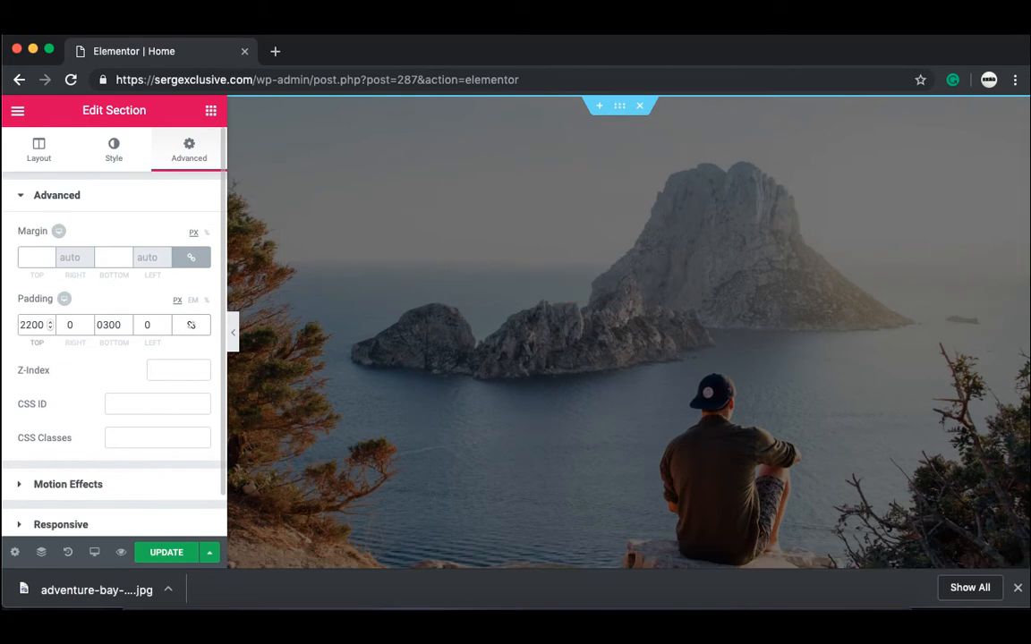
pyautogui.press('BackSpace')
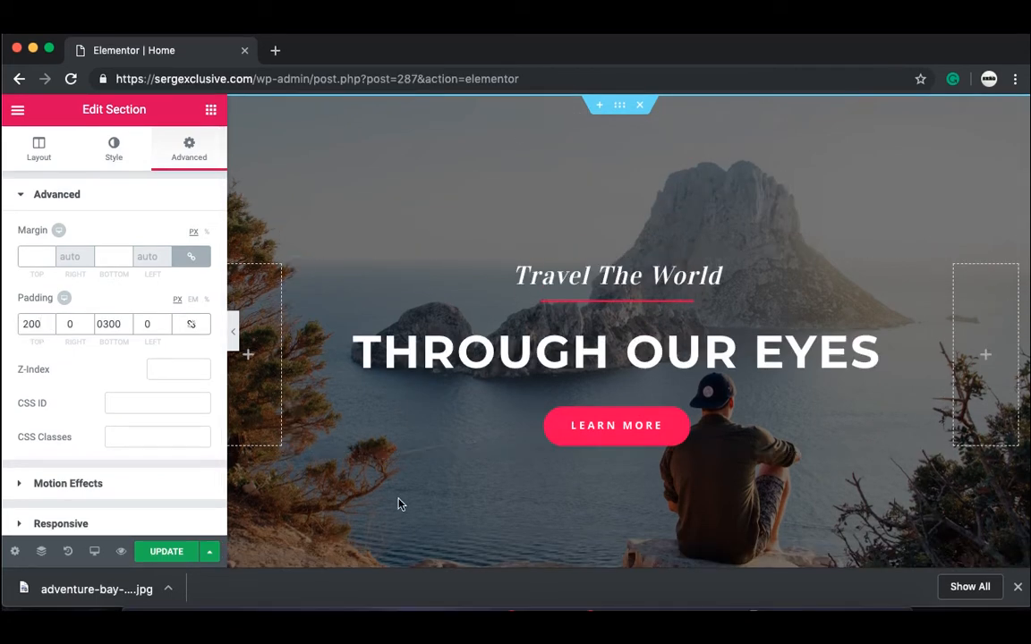
# Step: Hide the editing panel to preview the taller hero, then bring the panel back
pyautogui.scroll(-3, 400, 504)
pyautogui.scroll(2, 400, 504)
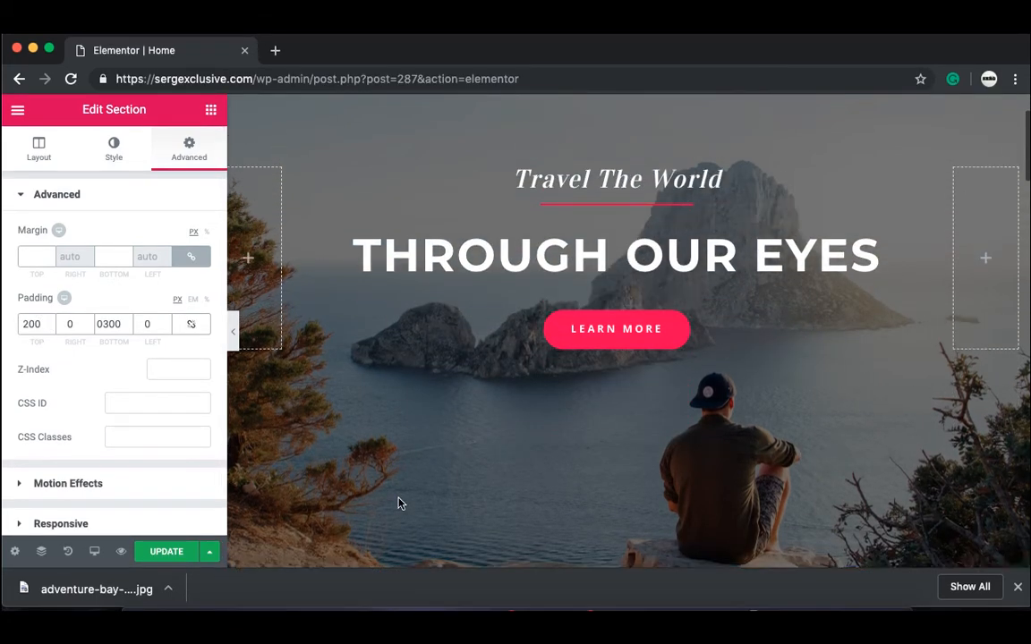
pyautogui.scroll(-2, 575, 122)
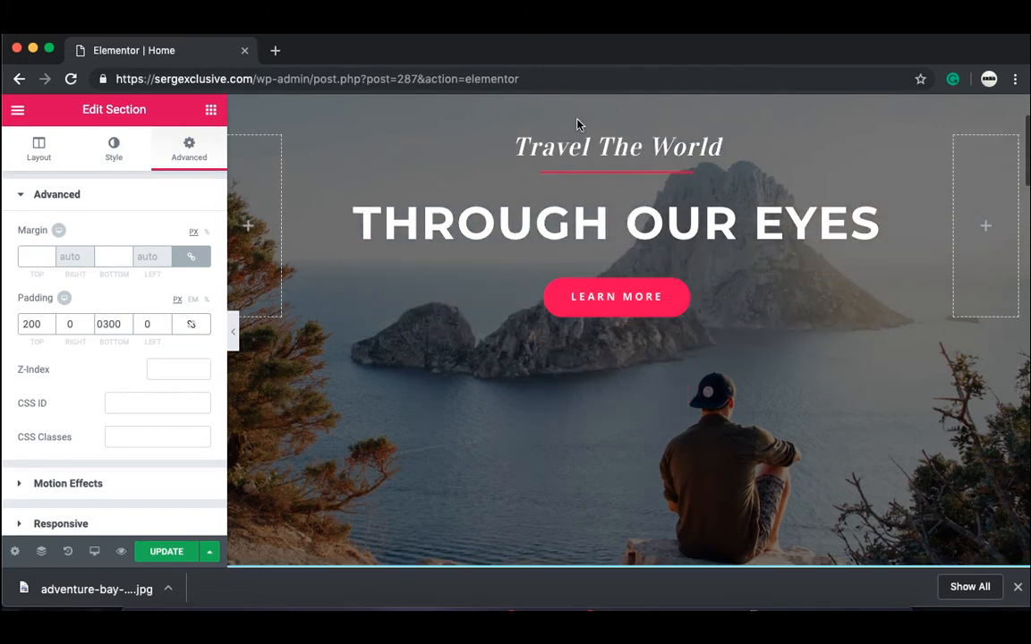
pyautogui.scroll(3, 642, 453)
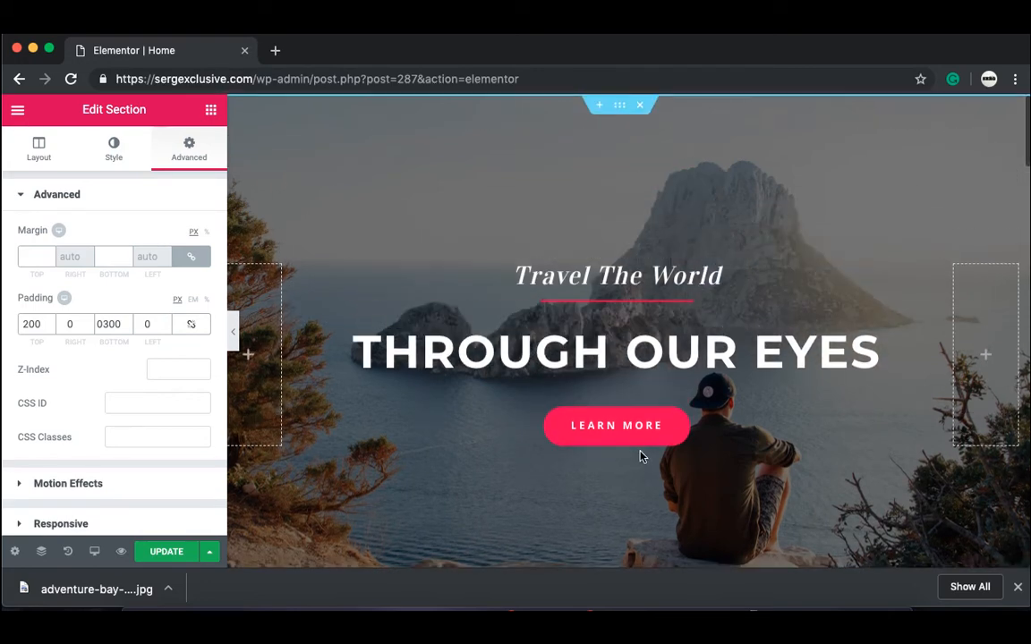
pyautogui.click(233, 334)
pyautogui.scroll(-4, 330, 451)
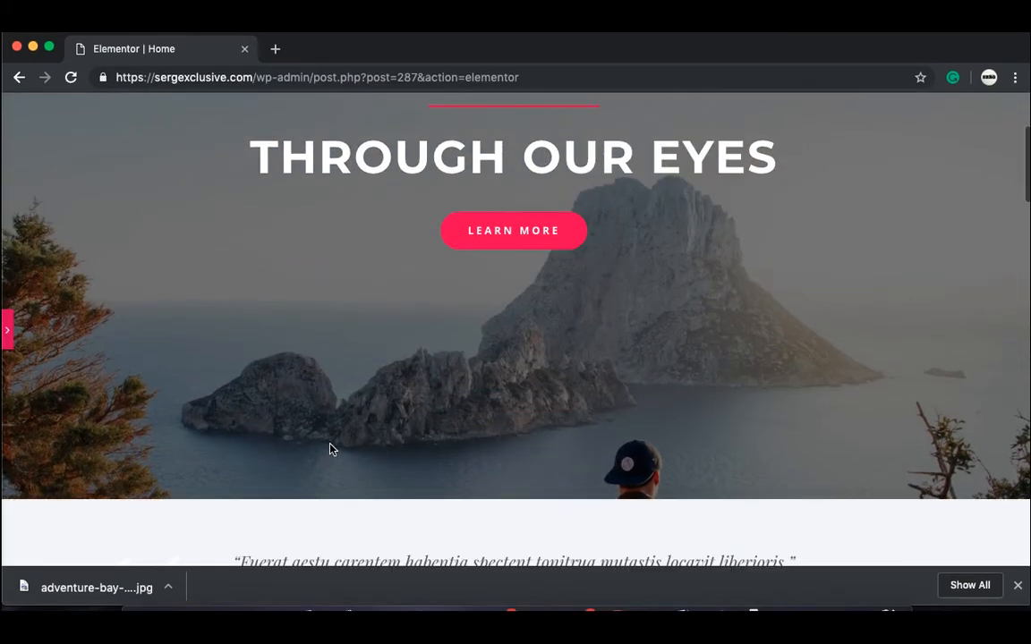
pyautogui.scroll(4, 331, 449)
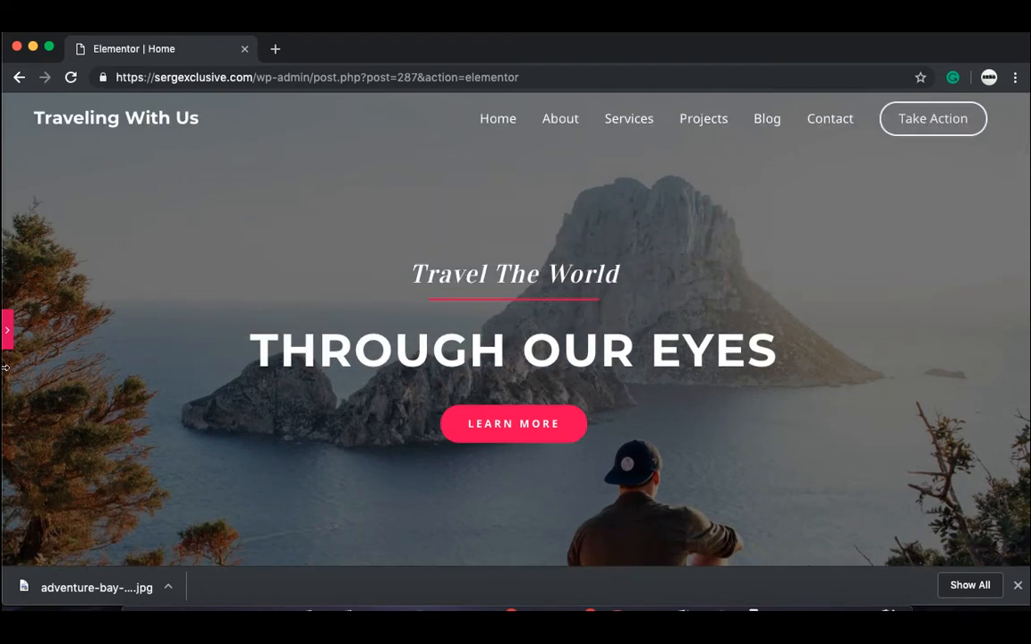
pyautogui.click(6, 332)
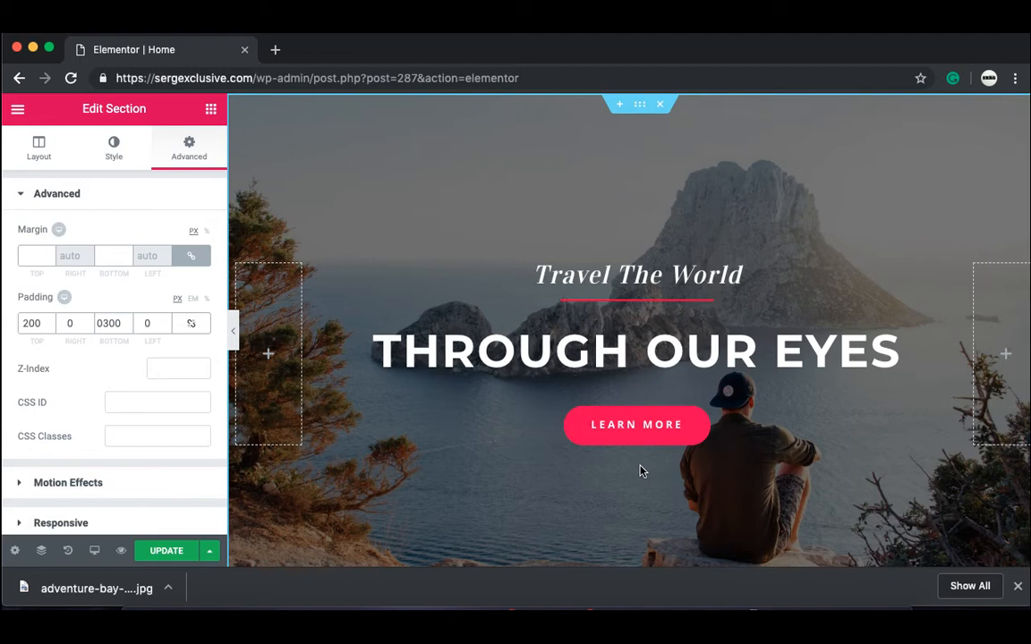
pyautogui.scroll(-10, 640, 472)
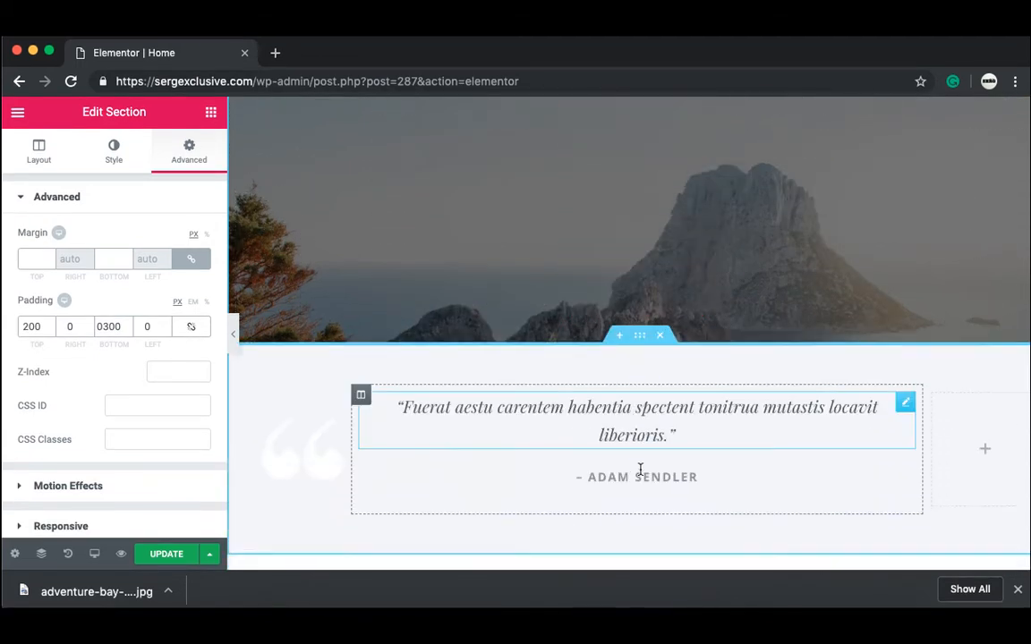
# Step: Move the Everest Camp Trek and Walking Holidays texts above their images
pyautogui.scroll(-5, 640, 474)
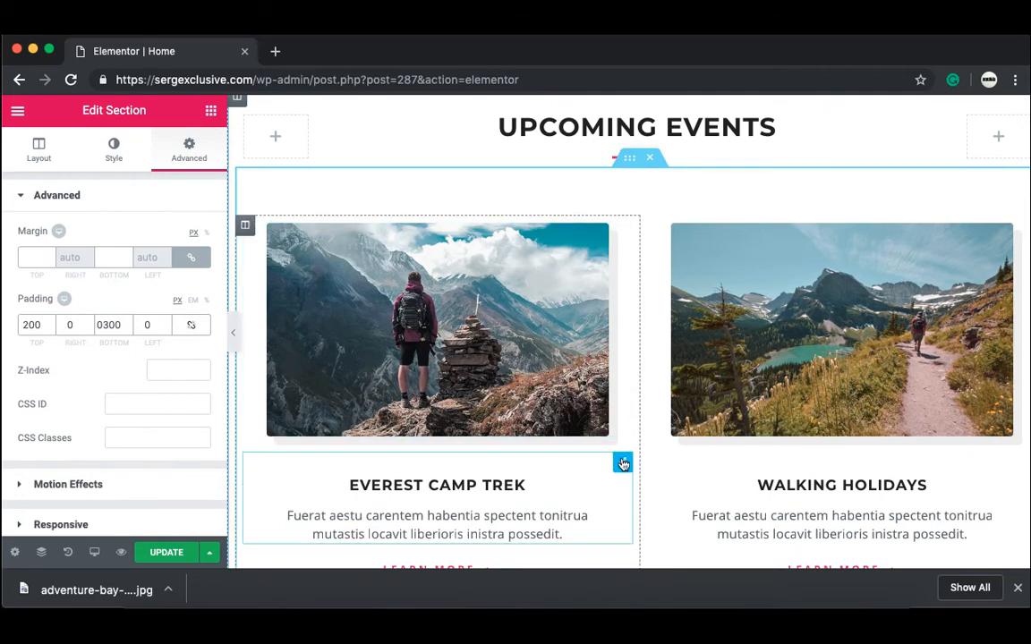
pyautogui.moveTo(622, 463); pyautogui.dragTo(536, 237)
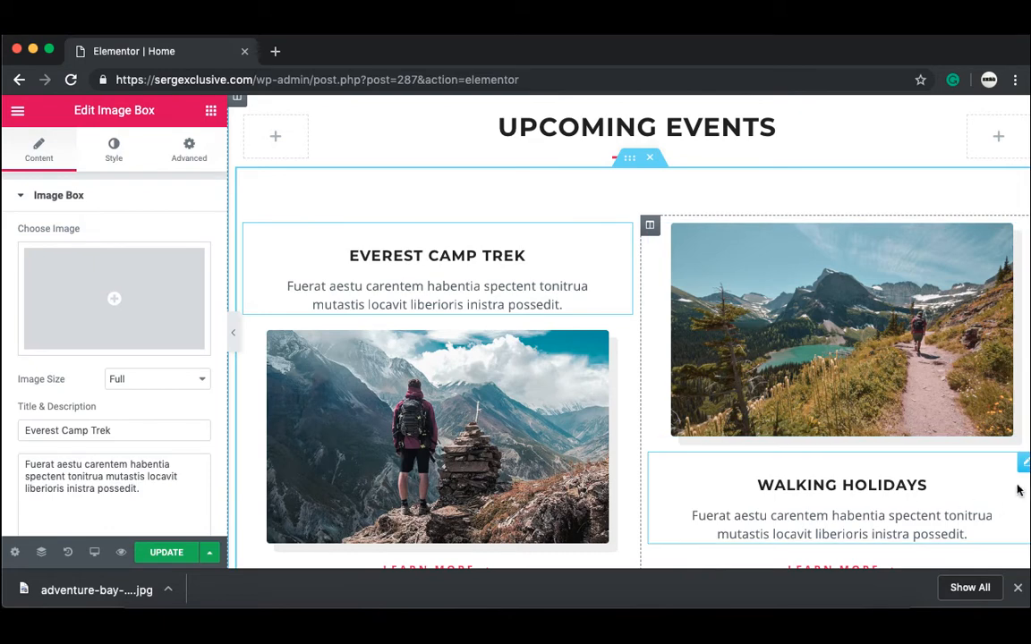
pyautogui.moveTo(1025, 462); pyautogui.dragTo(953, 235)
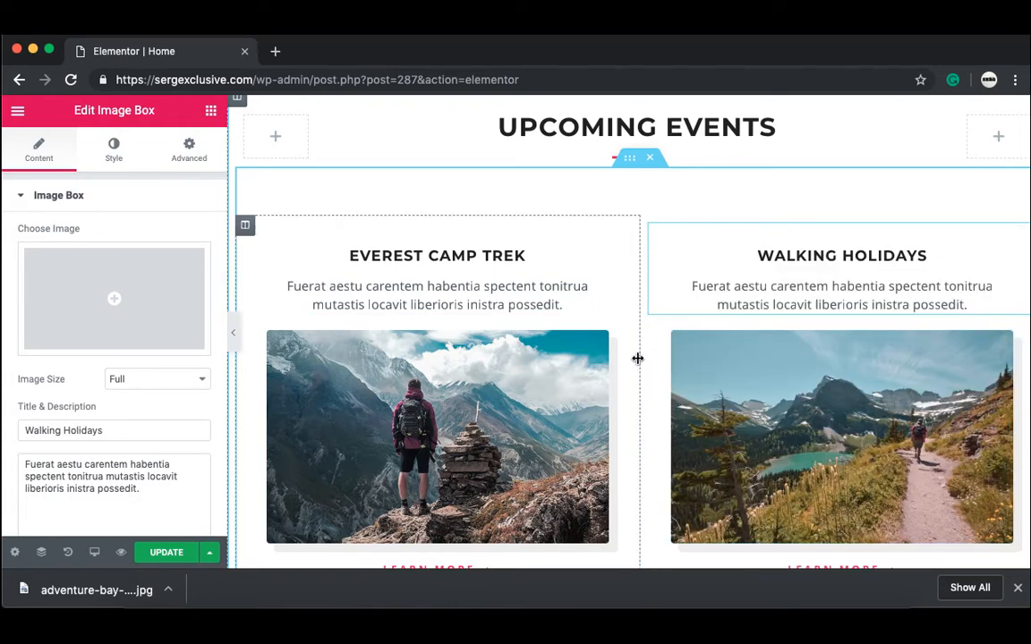
pyautogui.scroll(-4, 637, 358)
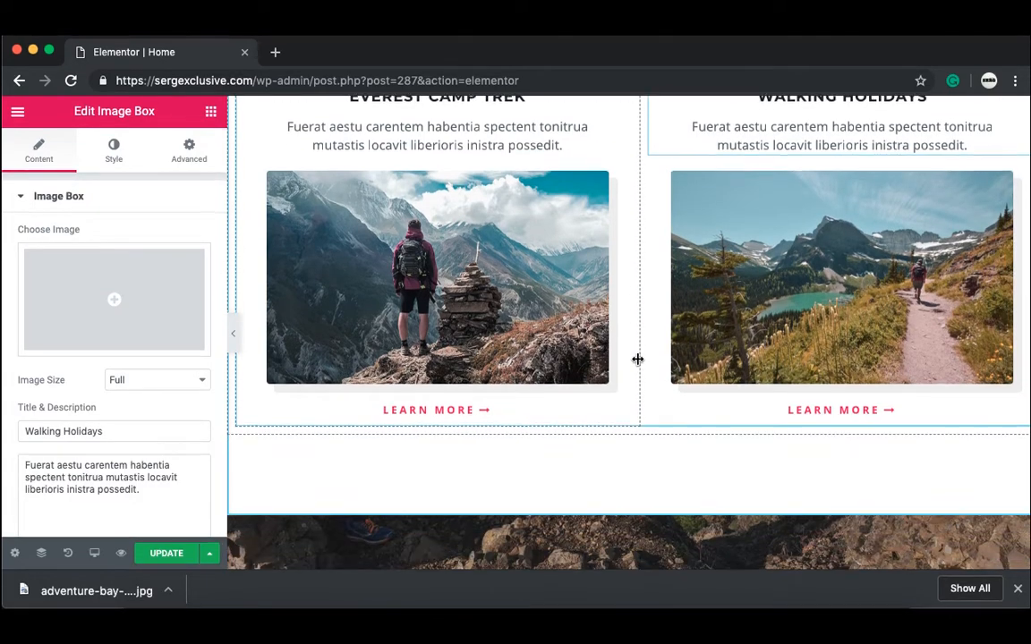
pyautogui.scroll(2, 637, 359)
# Step: Open the Everest Camp Trek image box's Style settings, leaving opacity at its default
pyautogui.doubleClick(359, 159)
pyautogui.click(350, 183)
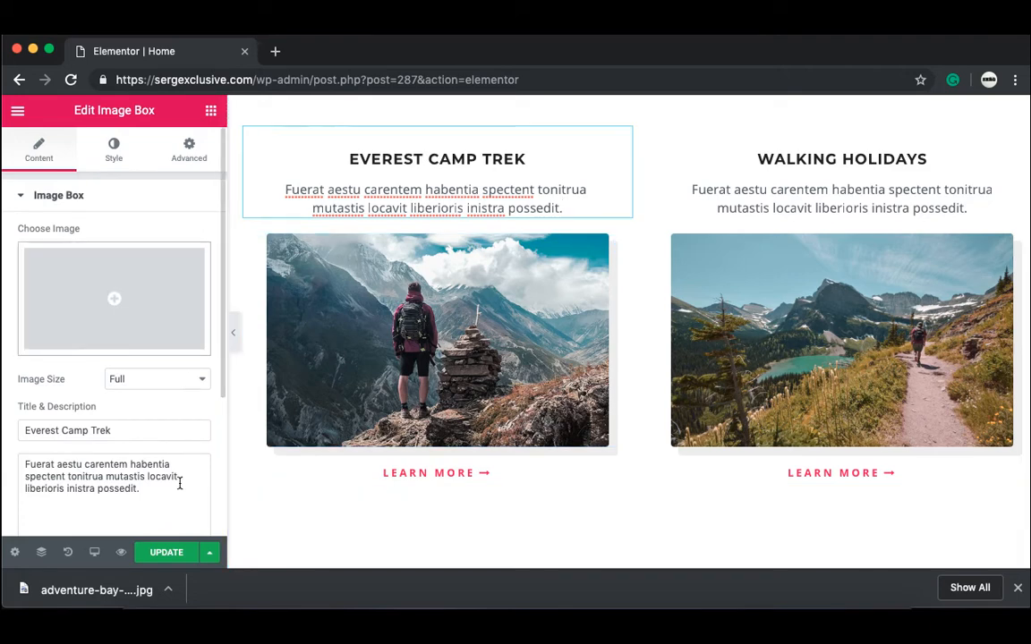
pyautogui.click(112, 431)
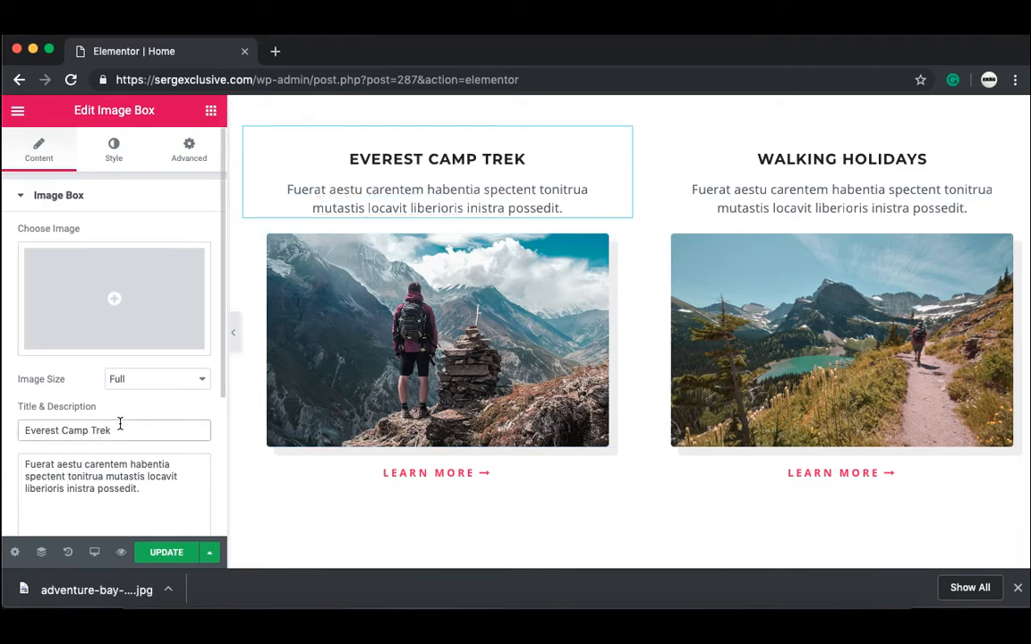
pyautogui.click(111, 163)
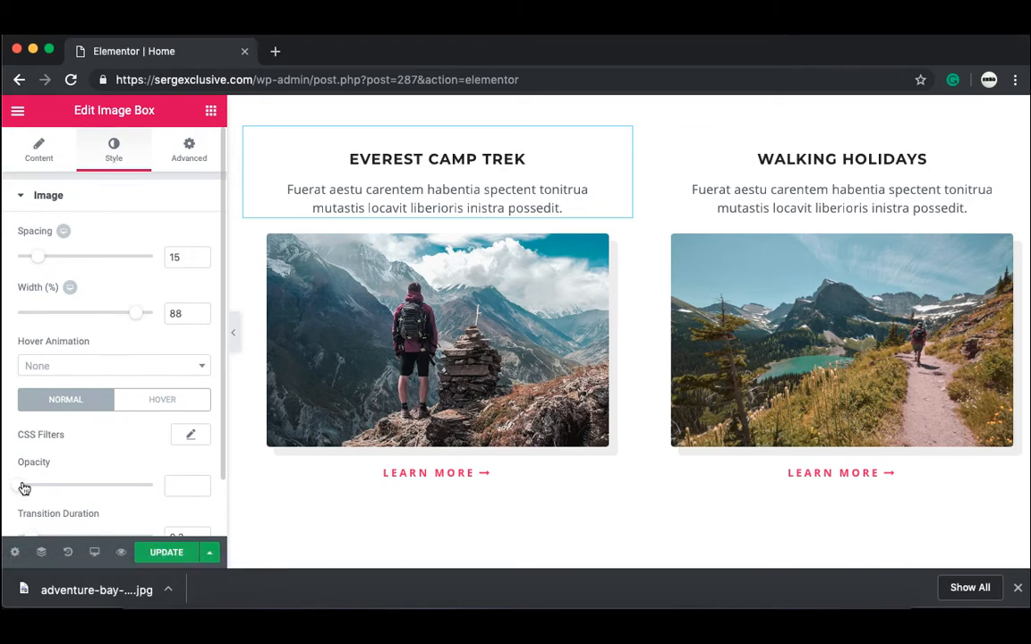
pyautogui.moveTo(24, 488)
pyautogui.mouseDown()
pyautogui.moveTo(56, 484)
pyautogui.moveTo(13, 493)
pyautogui.mouseUp()
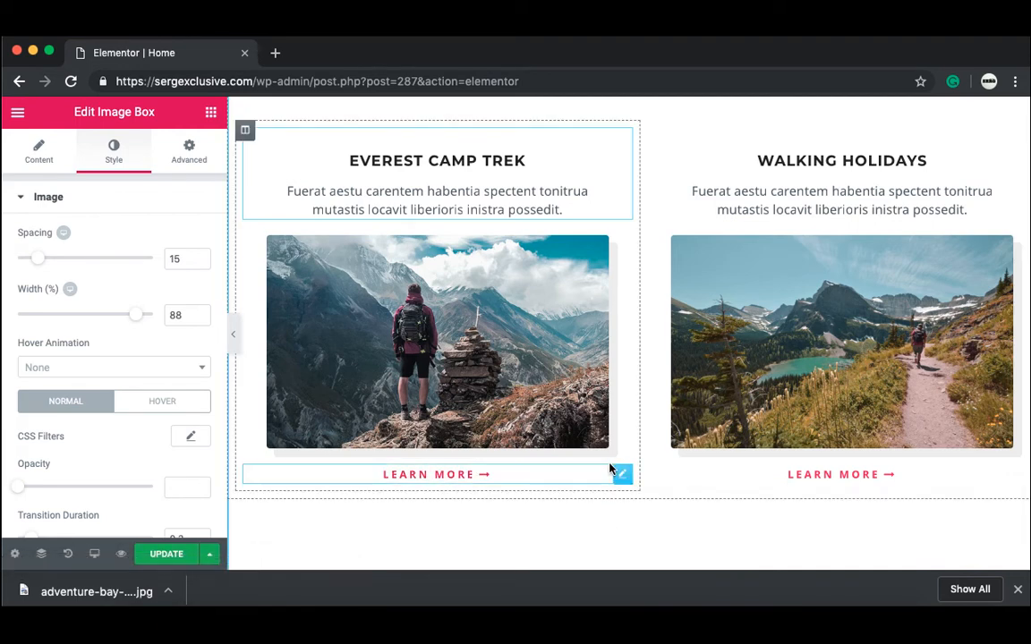
# Step: Copy the hero's pink Learn More button
pyautogui.scroll(5, 640, 379)
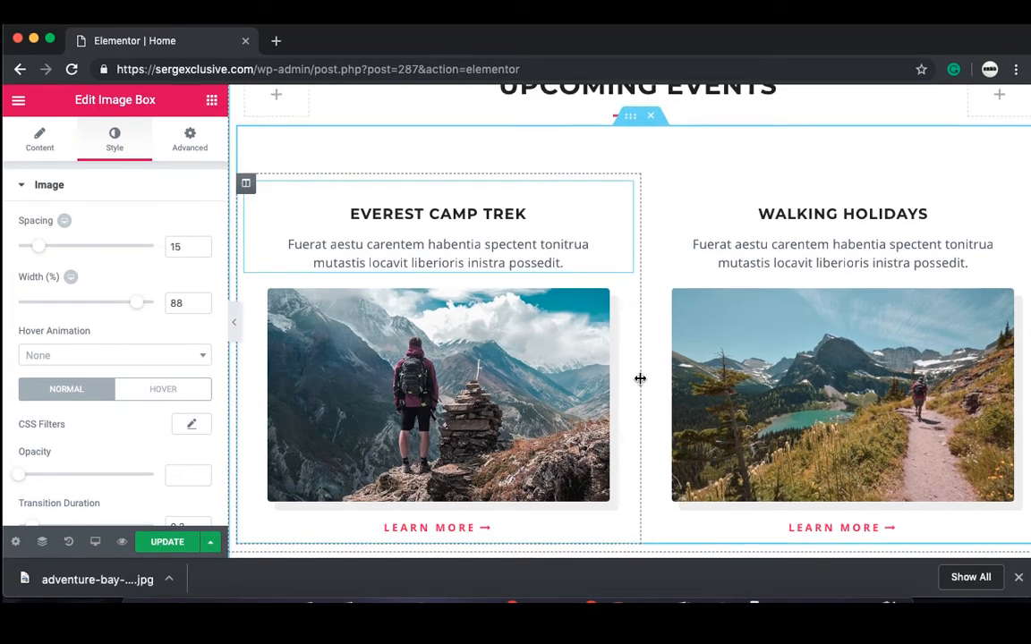
pyautogui.scroll(4, 640, 379)
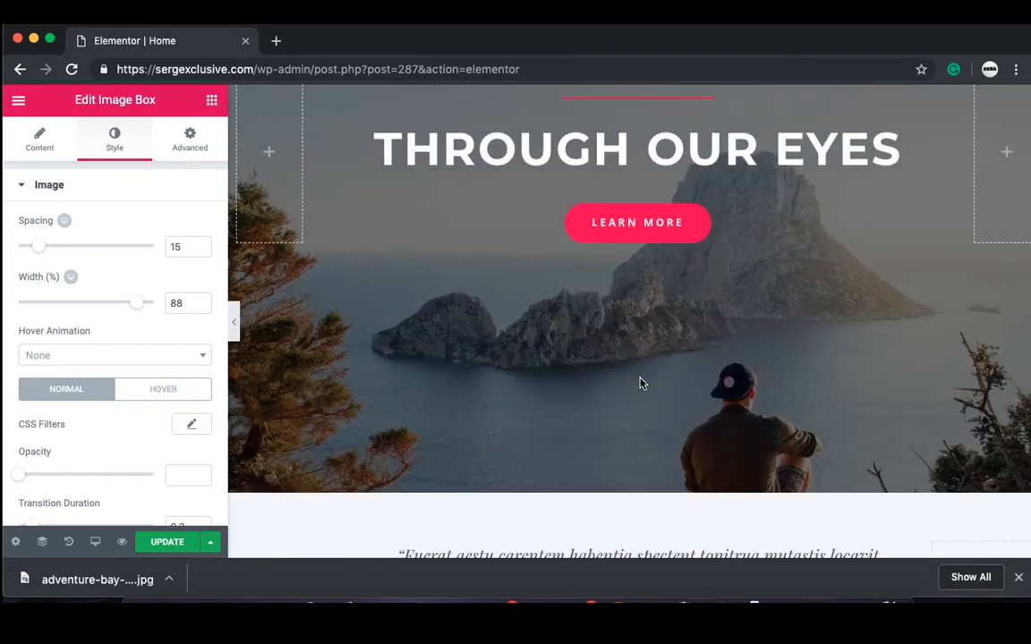
pyautogui.rightClick(664, 225)
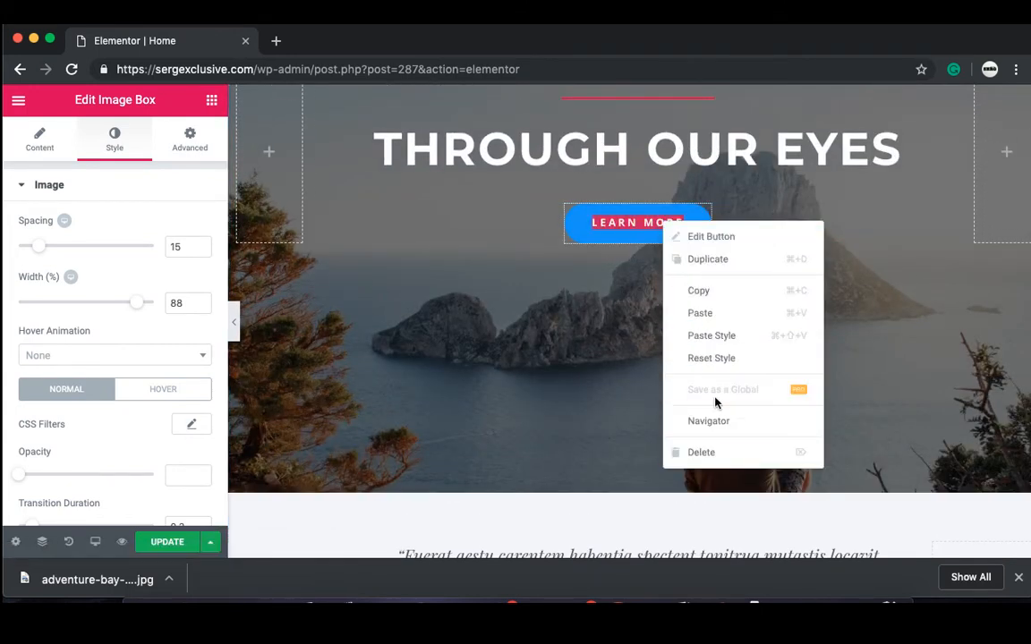
pyautogui.click(719, 292)
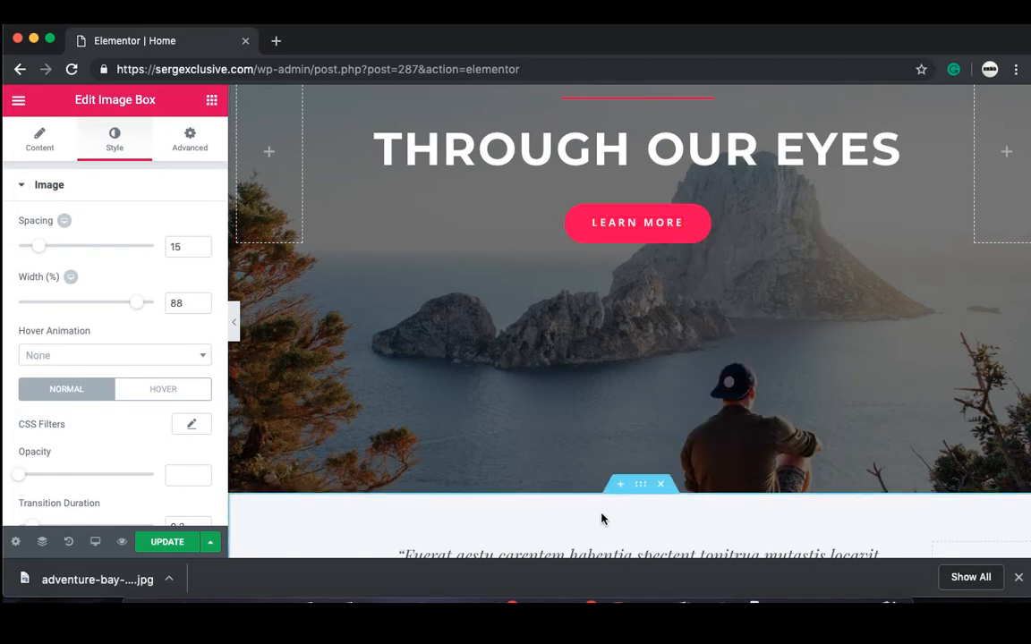
# Step: Paste that style onto the Everest Camp Trek Learn More link and select it
pyautogui.scroll(-10, 601, 519)
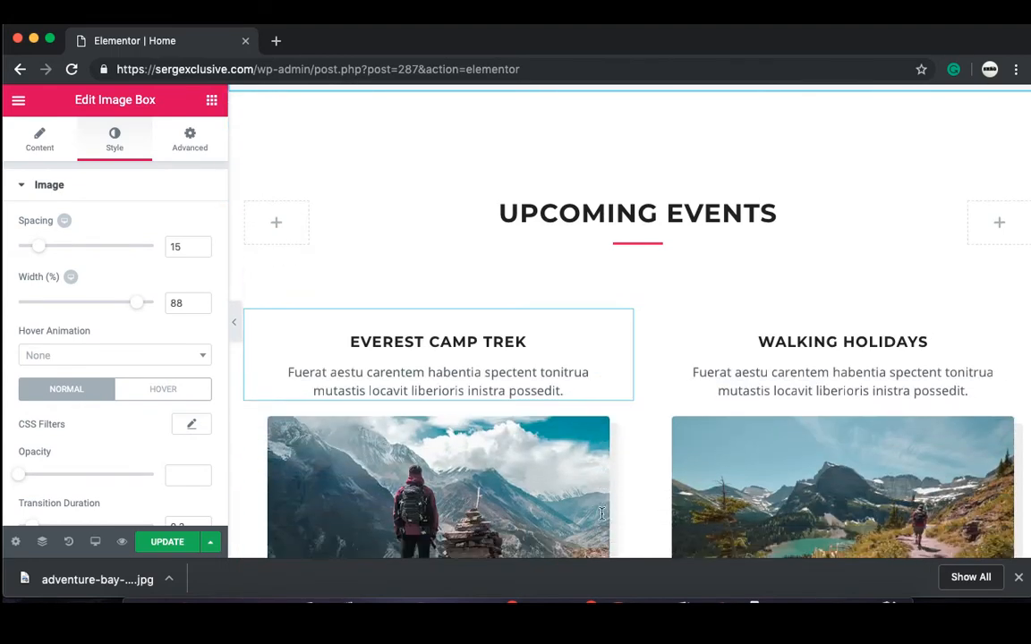
pyautogui.scroll(-5, 601, 513)
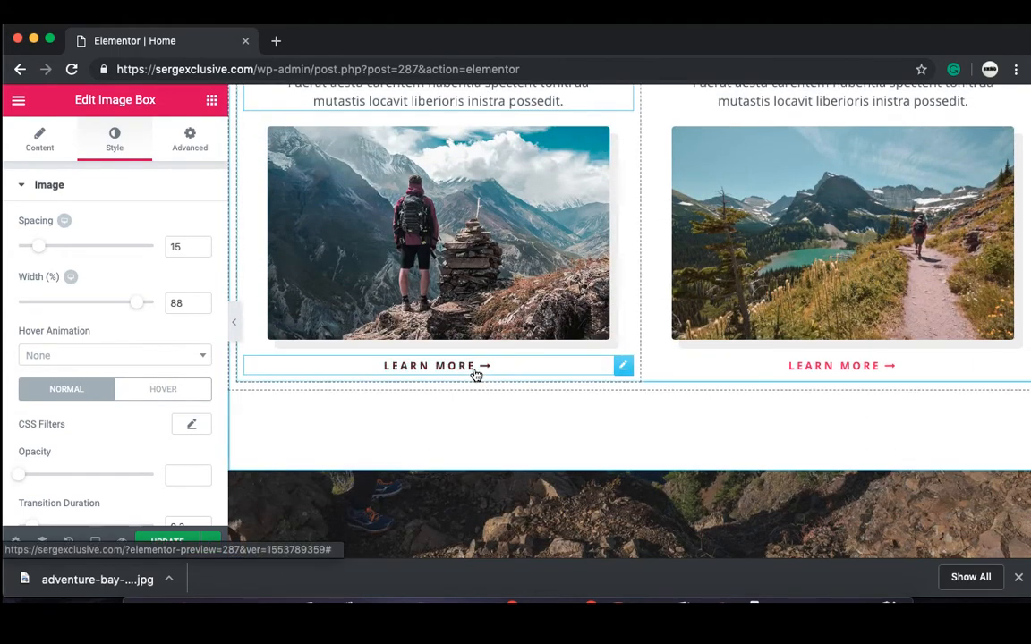
pyautogui.rightClick(476, 374)
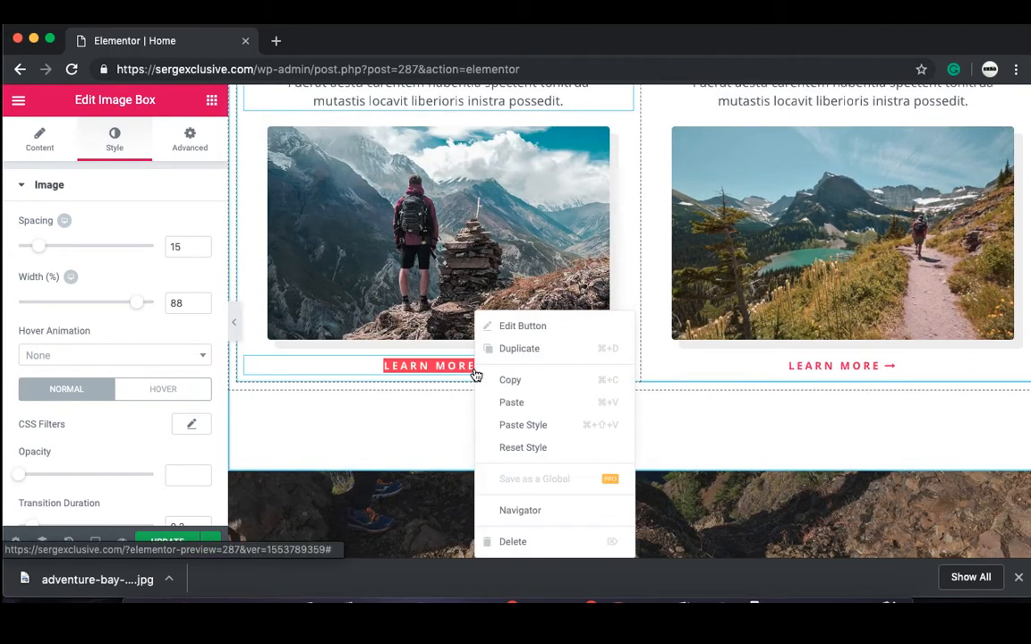
pyautogui.click(508, 427)
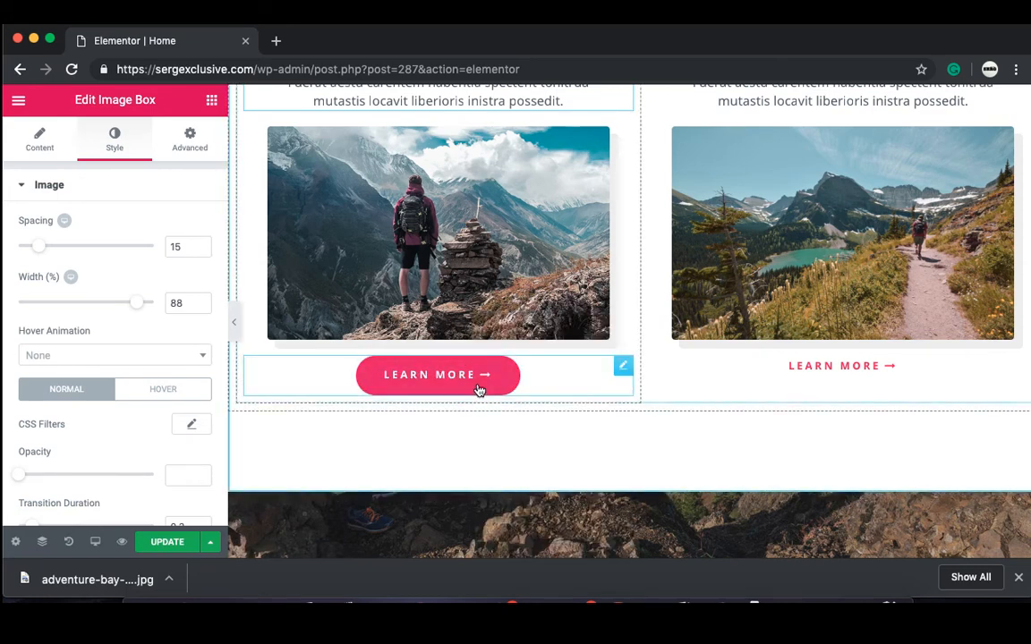
pyautogui.click(540, 379)
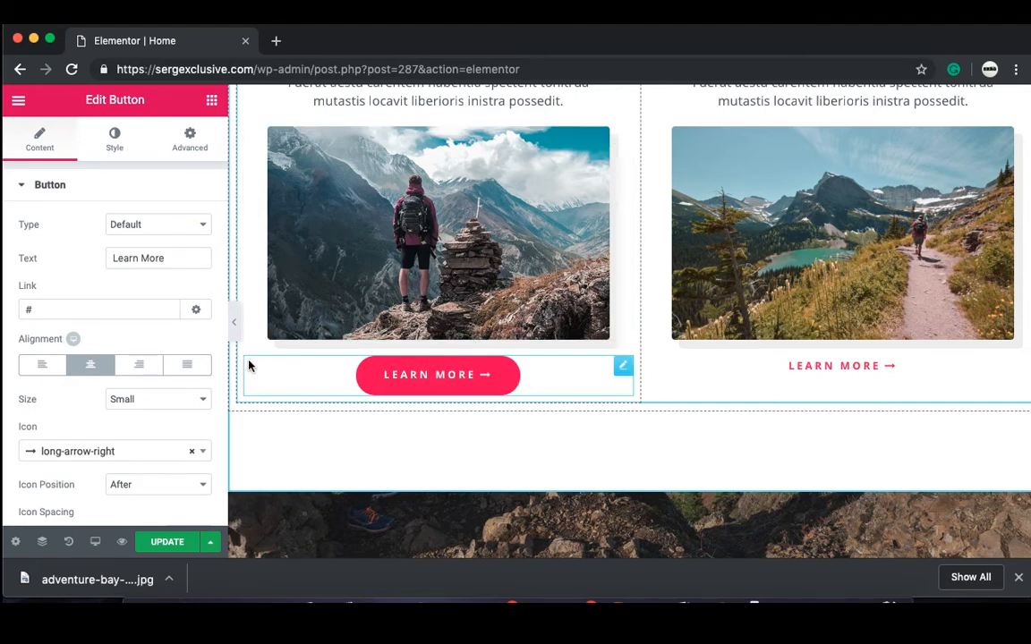
# Step: Set the Everest Learn More button's margin to 50 px on every side
pyautogui.click(189, 143)
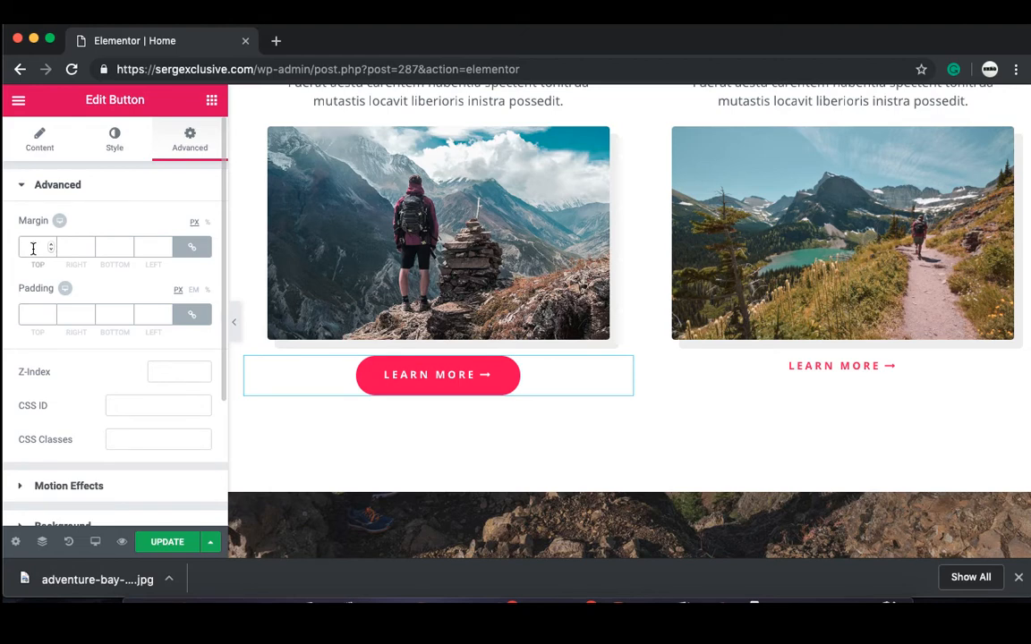
pyautogui.write('3')
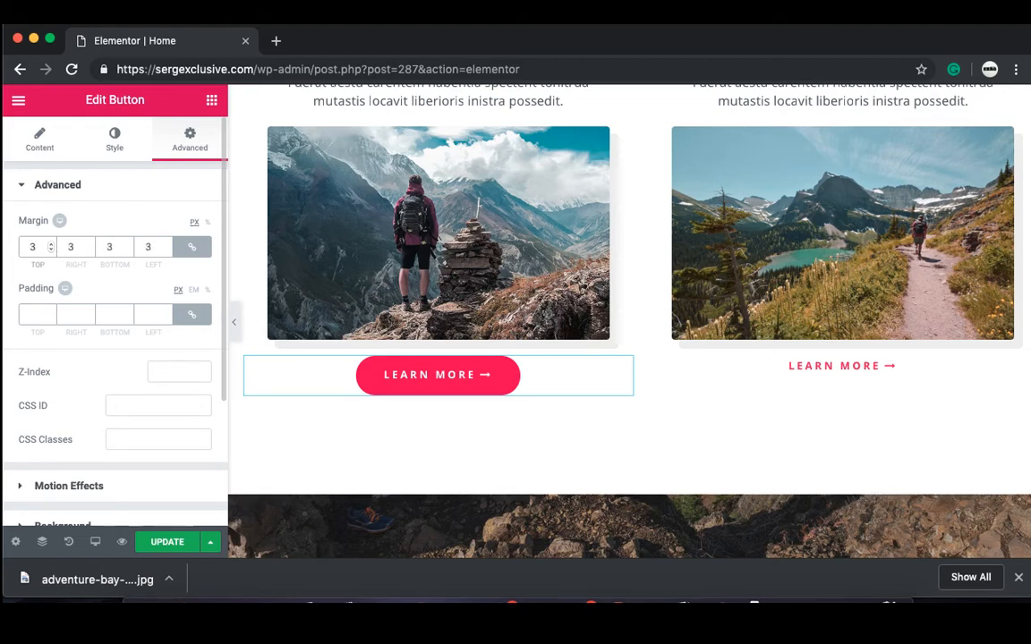
pyautogui.write('0')
pyautogui.press('BackSpace')
pyautogui.press('BackSpace')
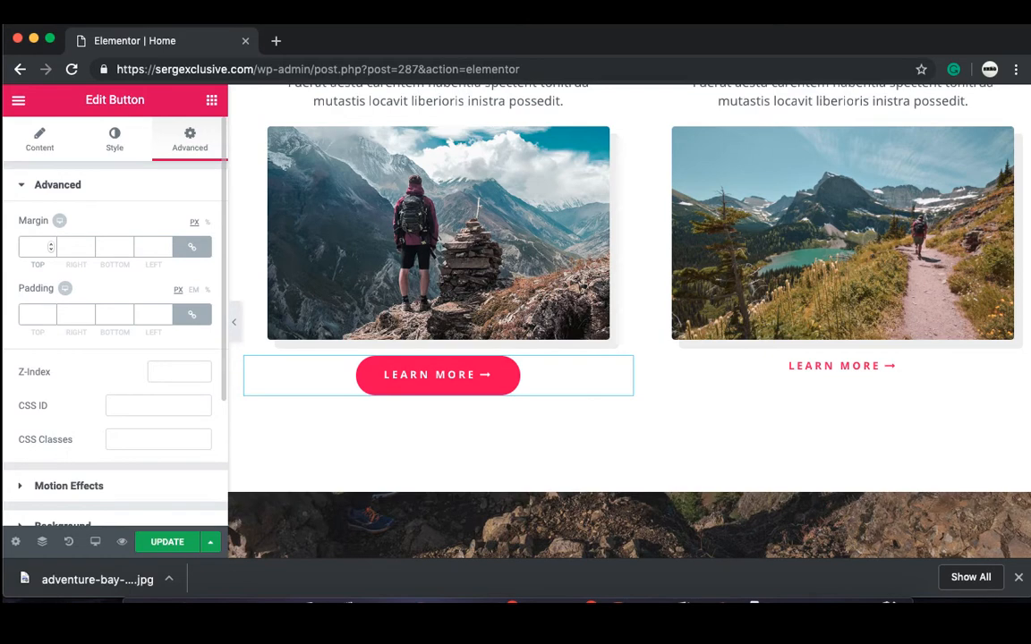
pyautogui.write('50')
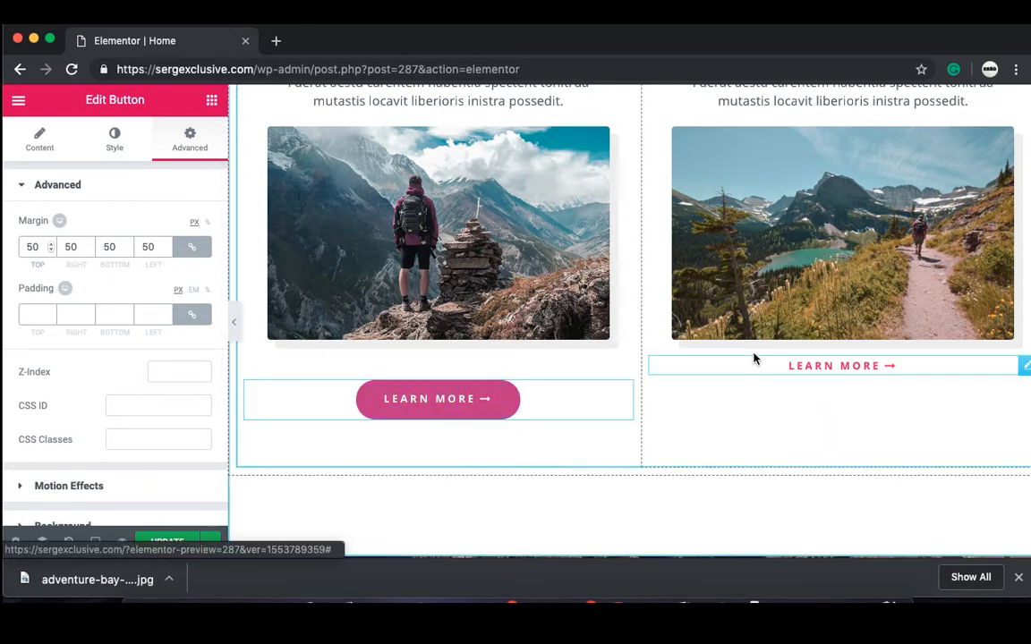
pyautogui.rightClick(472, 414)
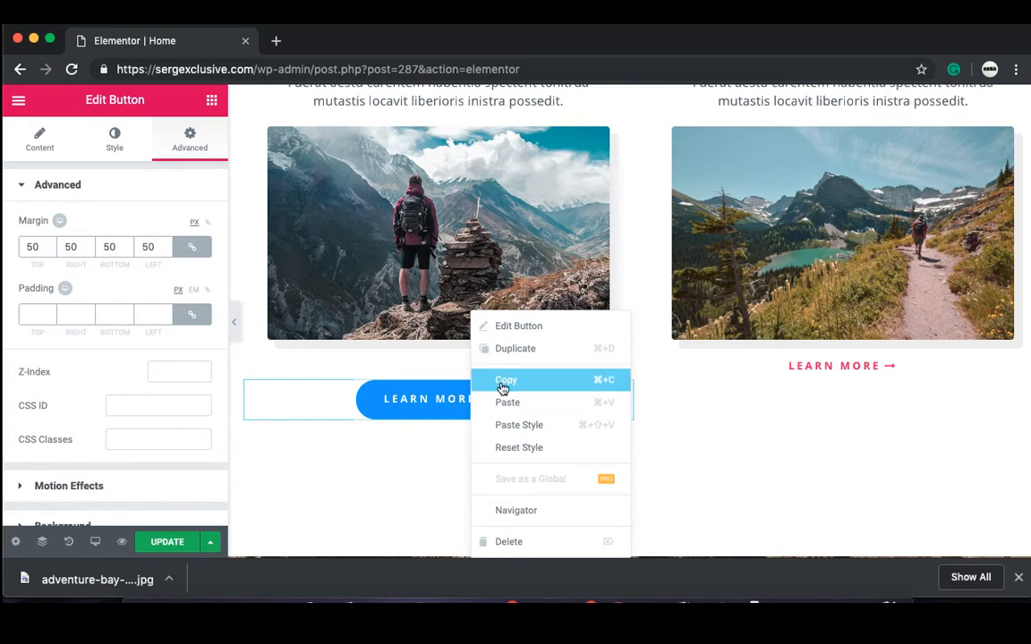
# Step: Copy the Everest button and paste its style onto the Walking Holidays Learn More link
pyautogui.click(505, 382)
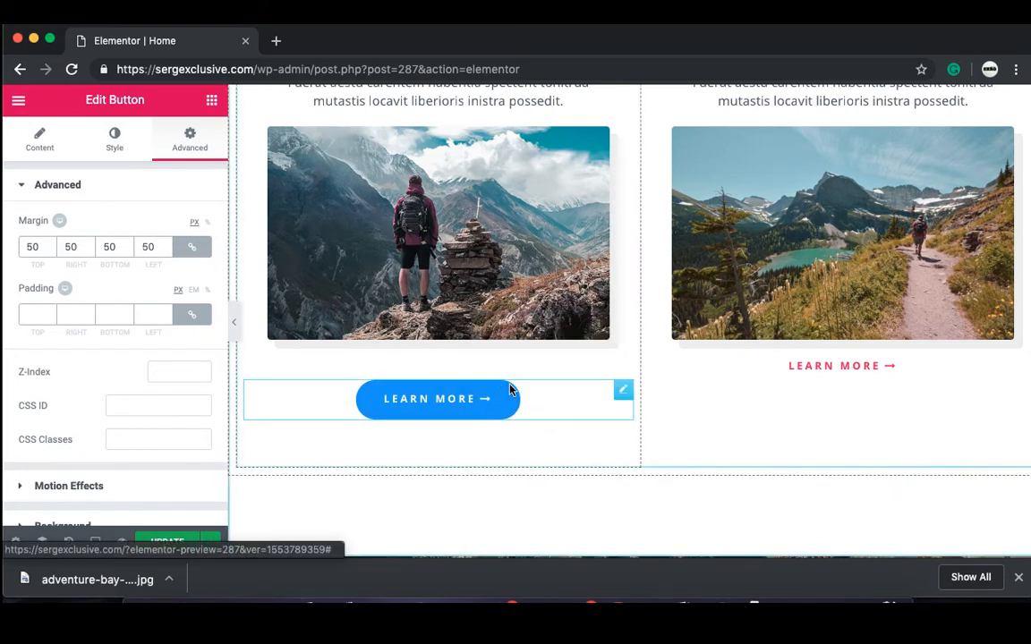
pyautogui.rightClick(820, 371)
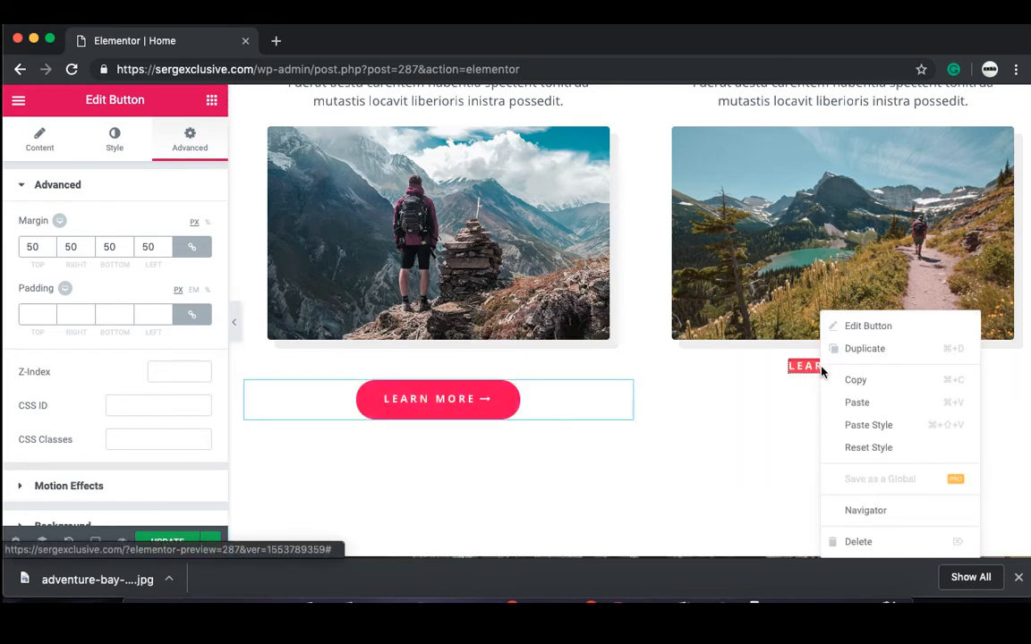
pyautogui.click(851, 426)
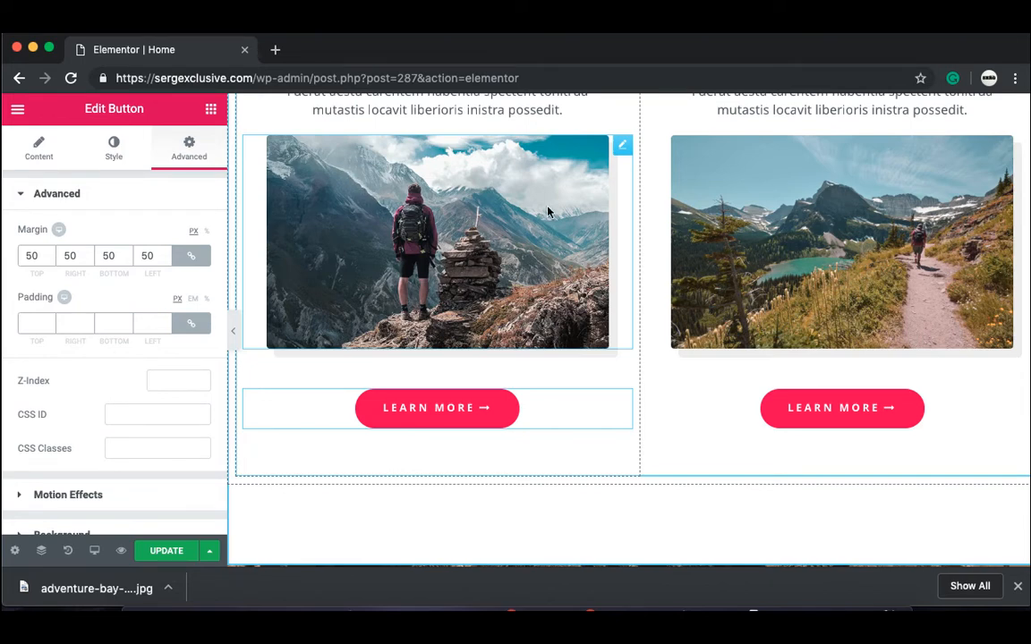
# Step: Open the Everest photo's Style settings, try Width and Max Width, then undo both back to 88
pyautogui.click(625, 148)
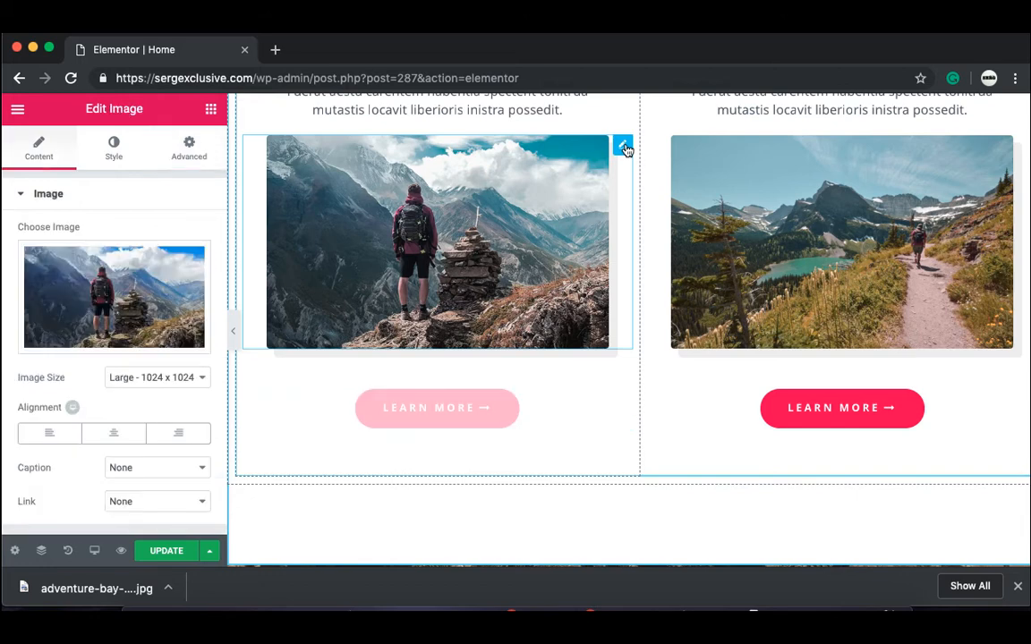
pyautogui.click(113, 148)
pyautogui.click(39, 152)
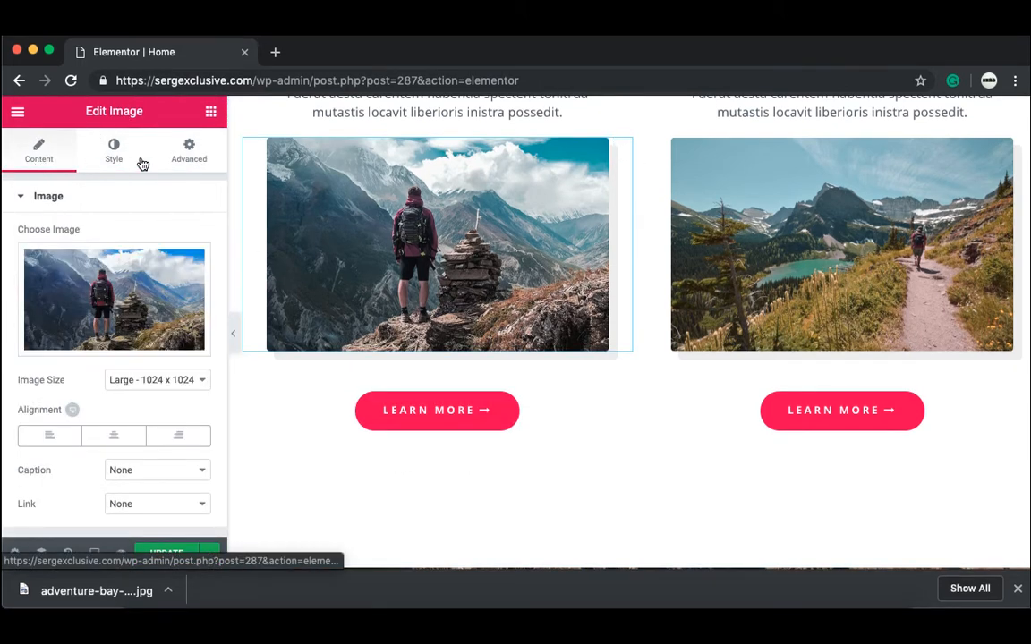
pyautogui.click(117, 161)
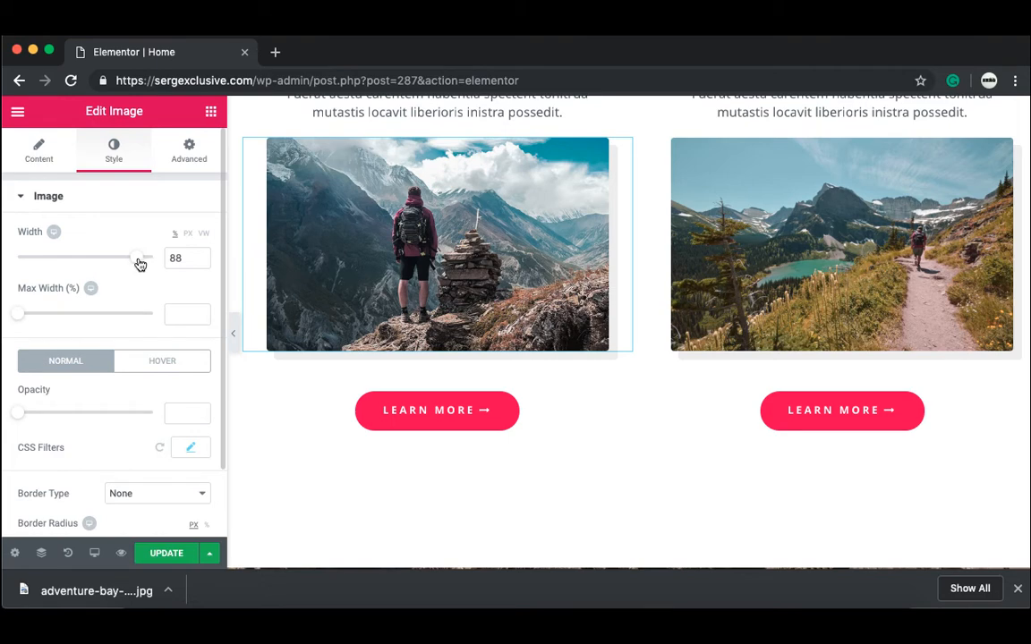
pyautogui.moveTo(136, 259); pyautogui.dragTo(113, 269)
pyautogui.moveTo(19, 314); pyautogui.dragTo(42, 337)
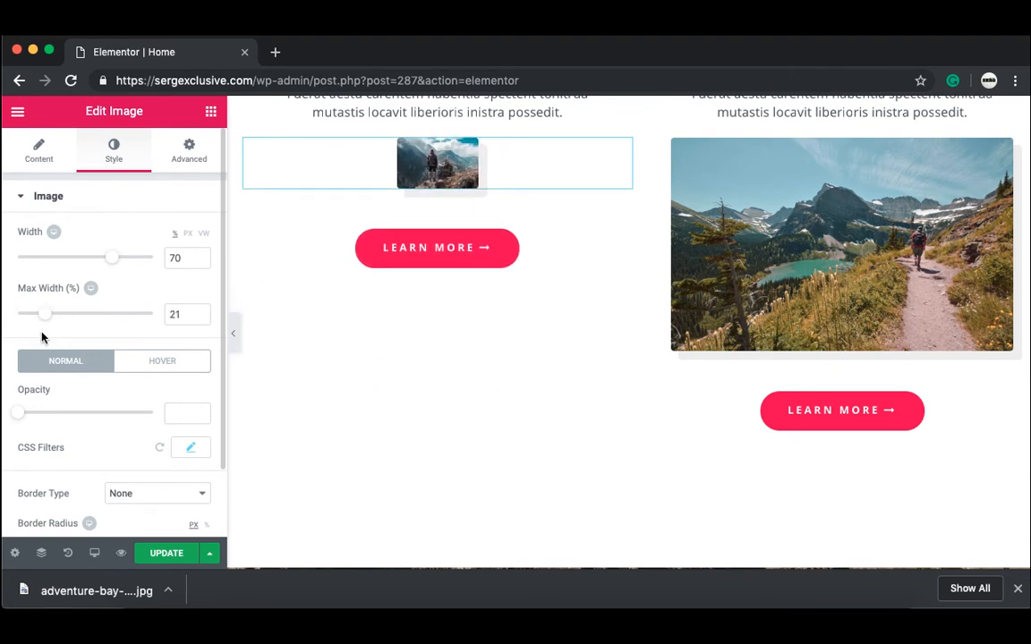
pyautogui.press('super+z')
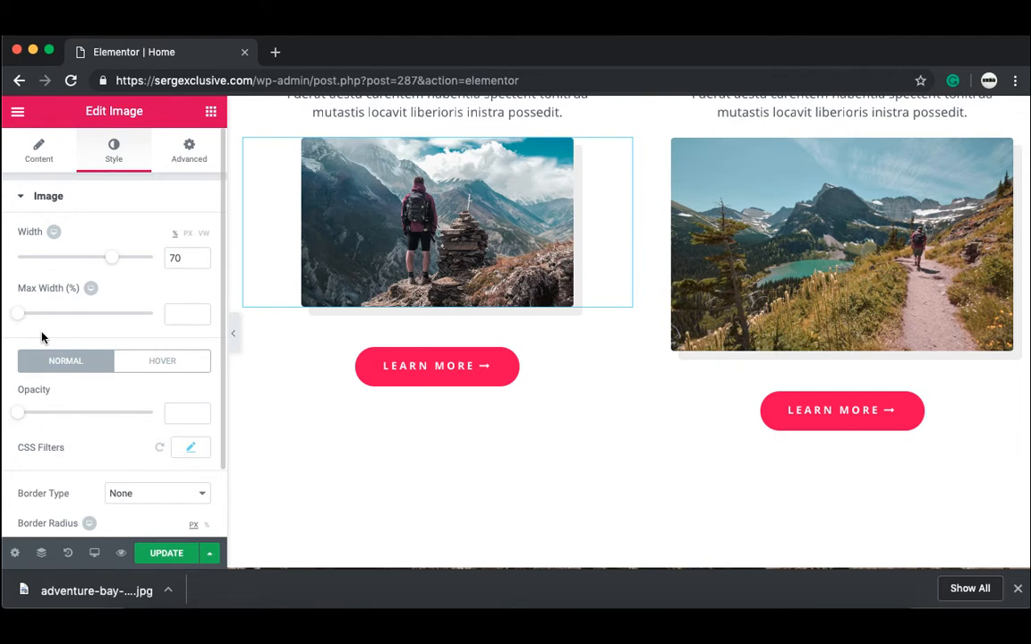
pyautogui.press('super+z')
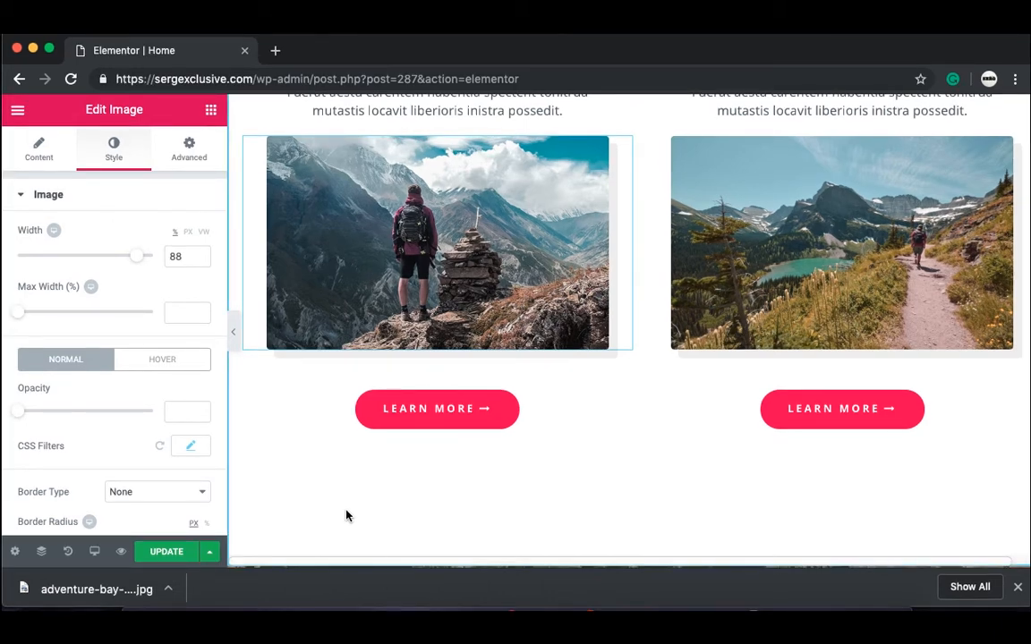
# Step: Drag a Video widget into the empty left column of Explore the World
pyautogui.scroll(-2, 347, 516)
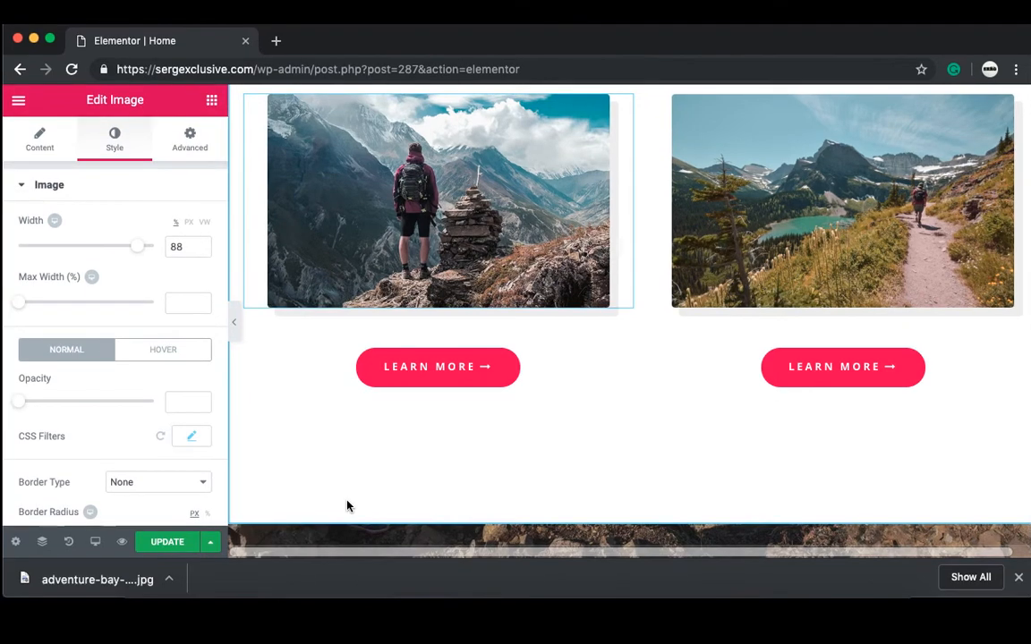
pyautogui.scroll(-5, 347, 507)
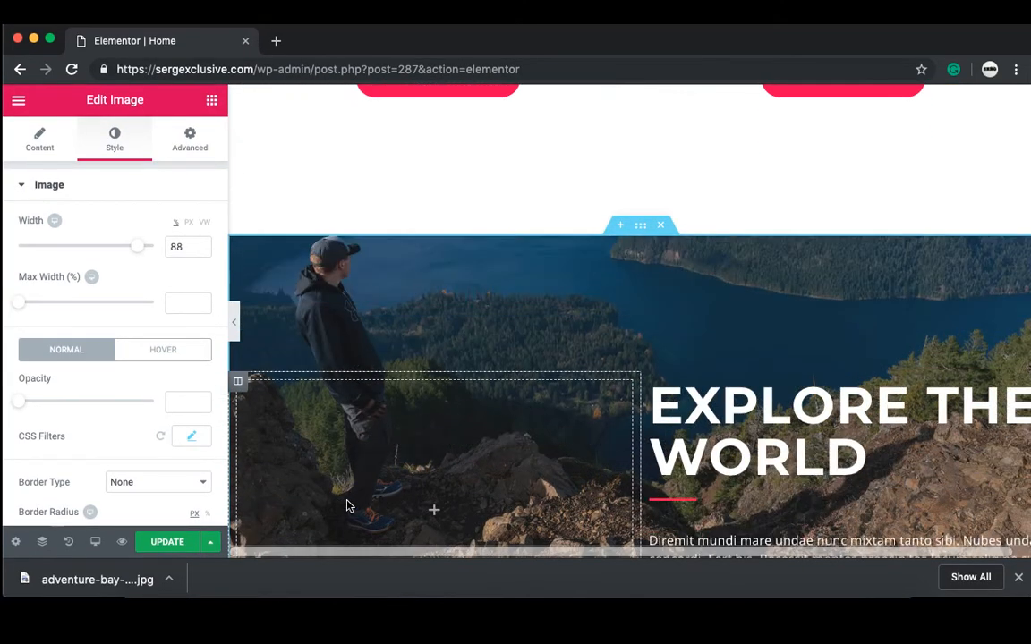
pyautogui.scroll(-2, 347, 506)
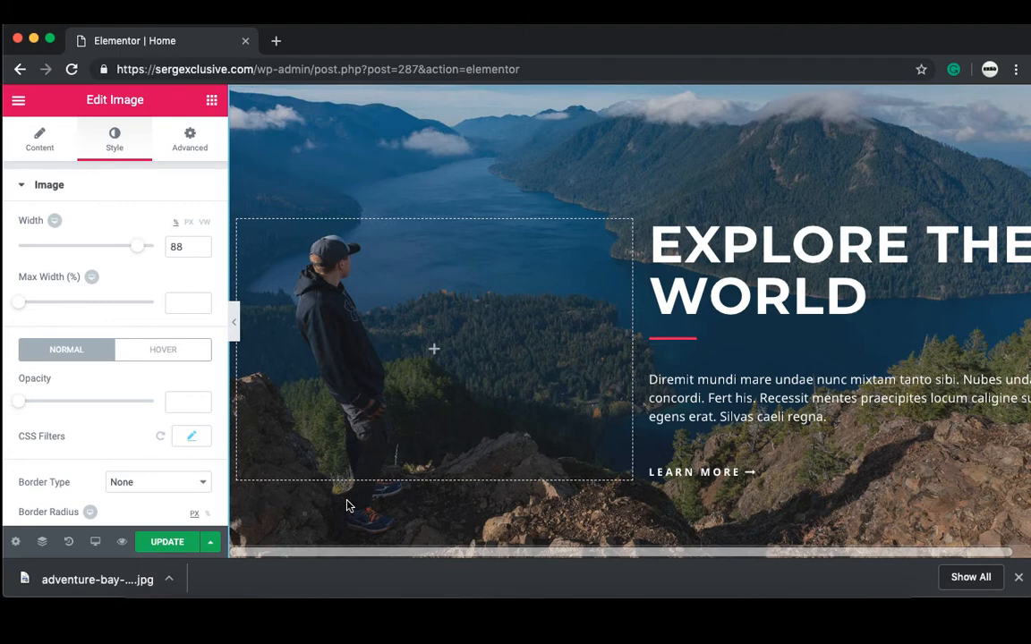
pyautogui.click(447, 336)
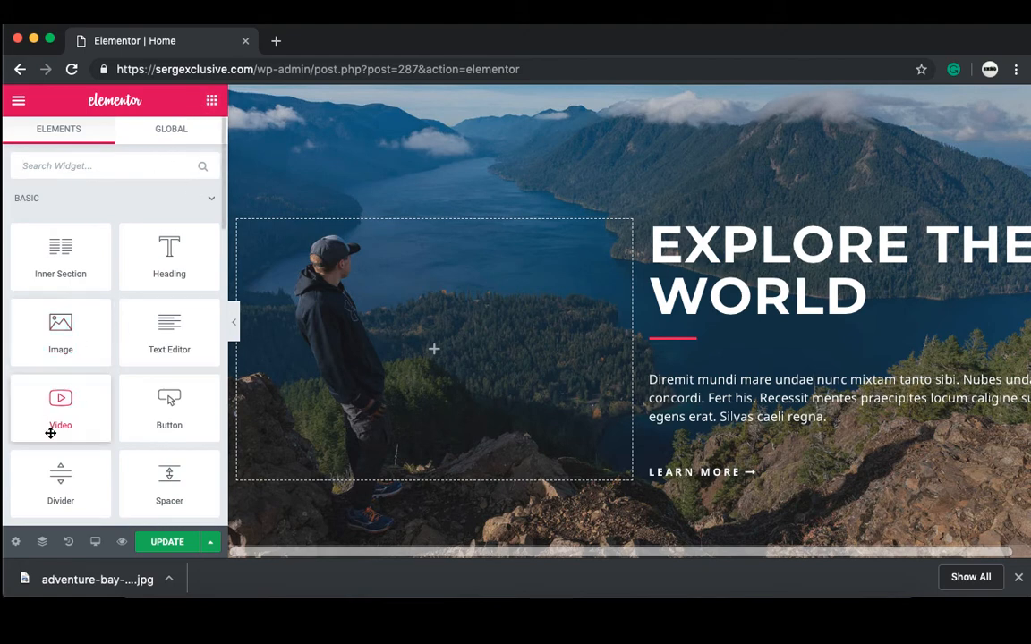
pyautogui.moveTo(54, 423); pyautogui.dragTo(428, 373)
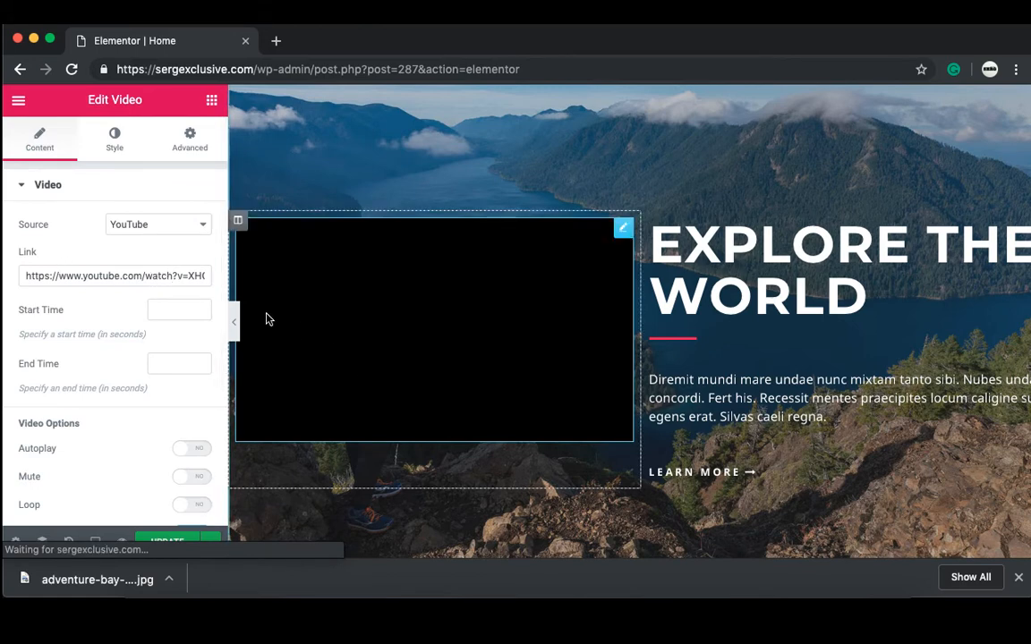
# Step: Go to the YouTube home page in a new browser tab
pyautogui.press('super+t')
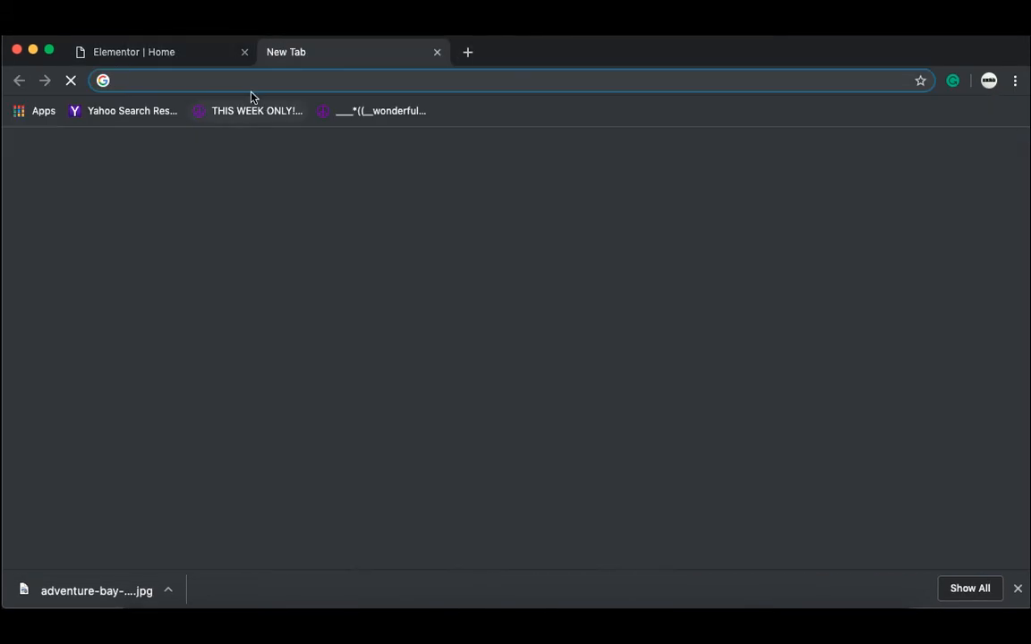
pyautogui.write('youtubd')
pyautogui.press('Return')
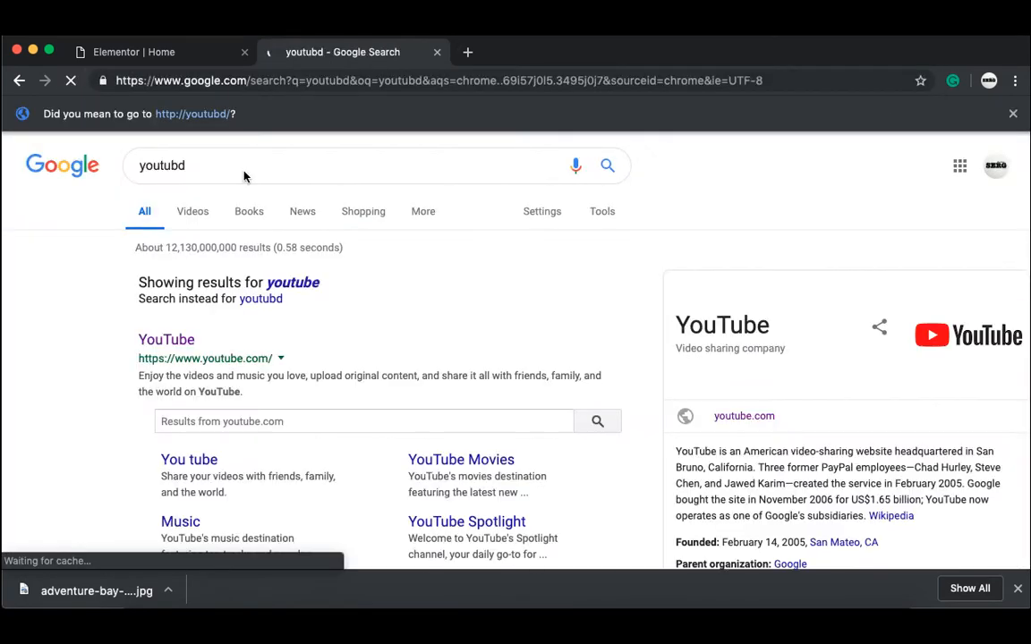
pyautogui.click(143, 338)
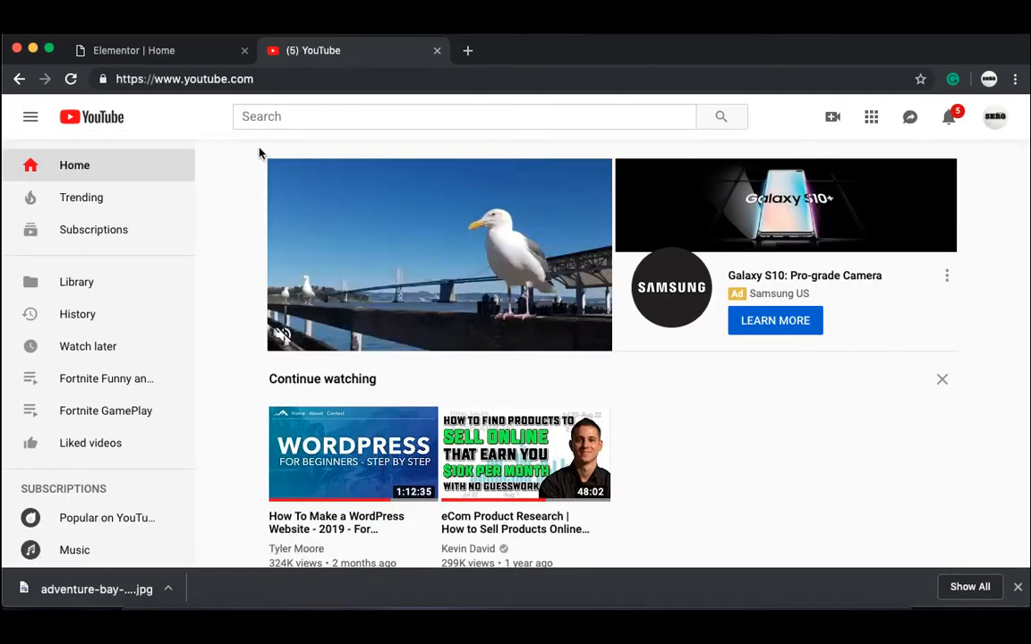
# Step: Search 'surfing gopro', open the Mentawai Islands video, and select its URL
pyautogui.click(269, 120)
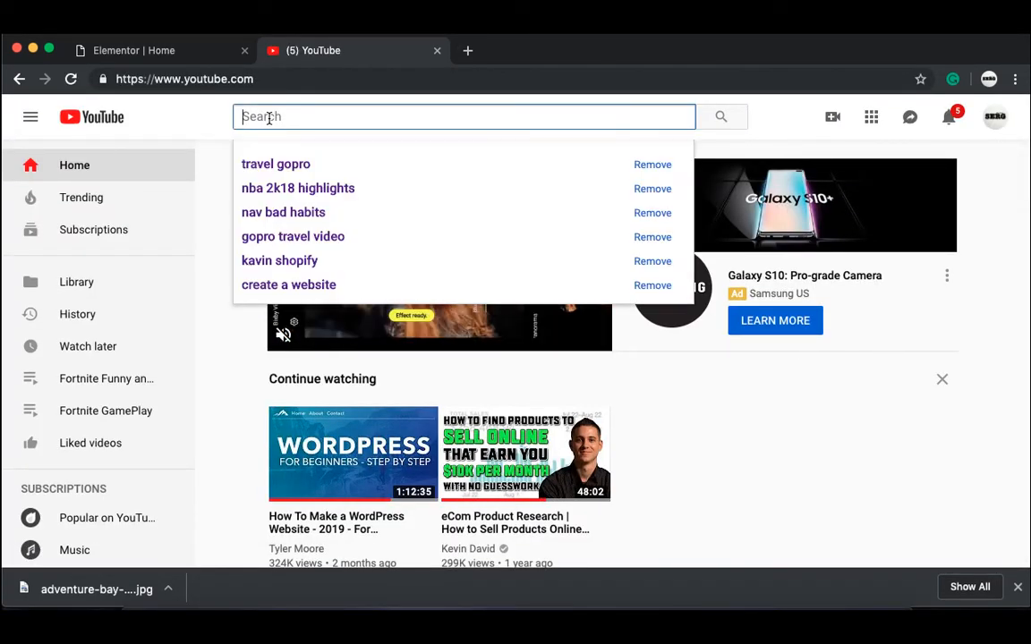
pyautogui.write('surfing')
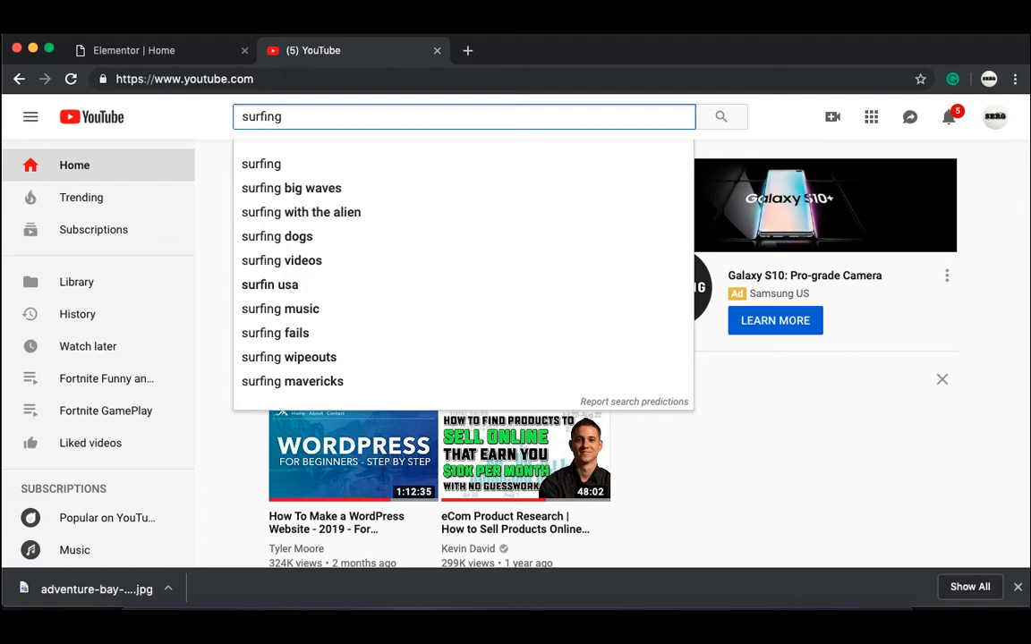
pyautogui.write(' go')
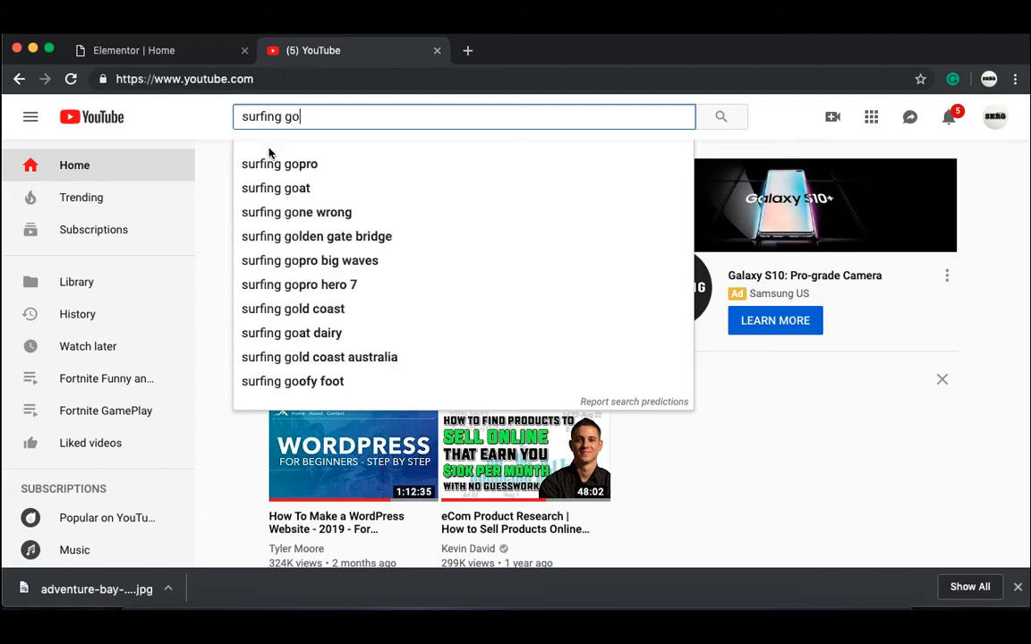
pyautogui.click(281, 167)
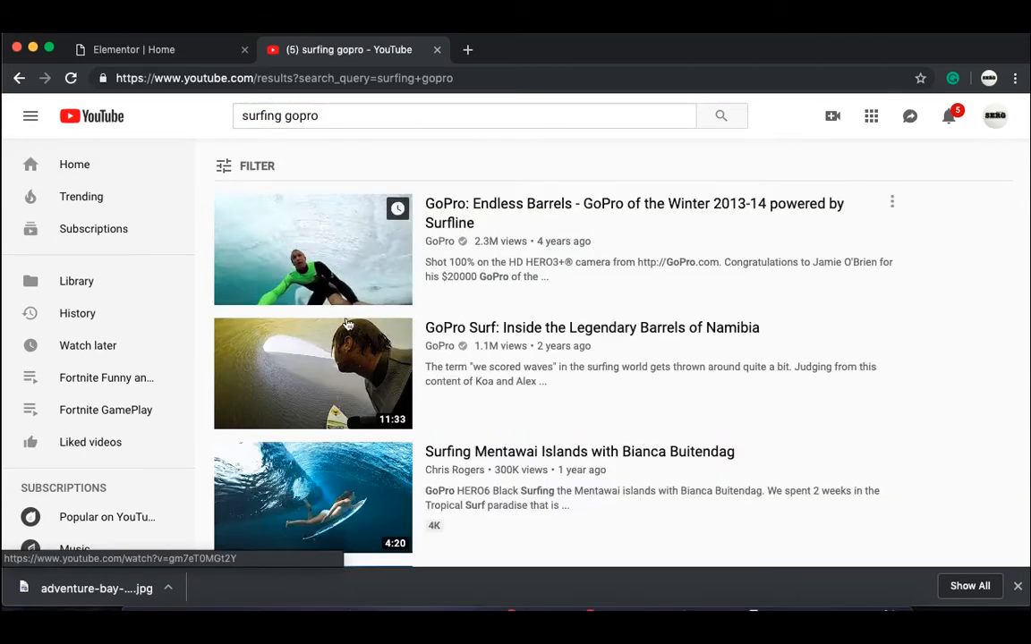
pyautogui.click(337, 488)
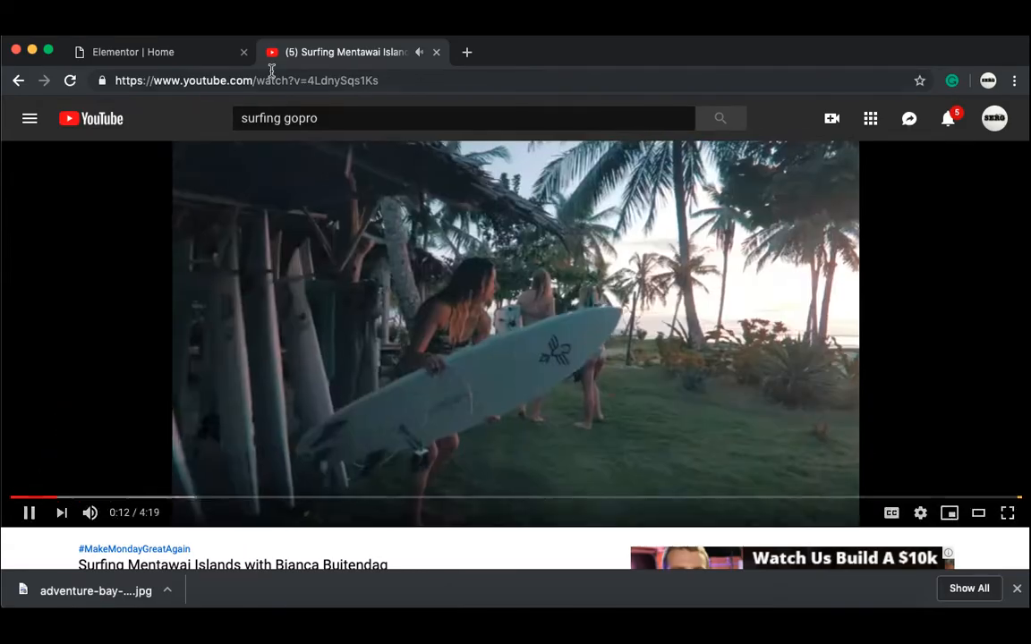
pyautogui.click(269, 81)
pyautogui.press('super+c')
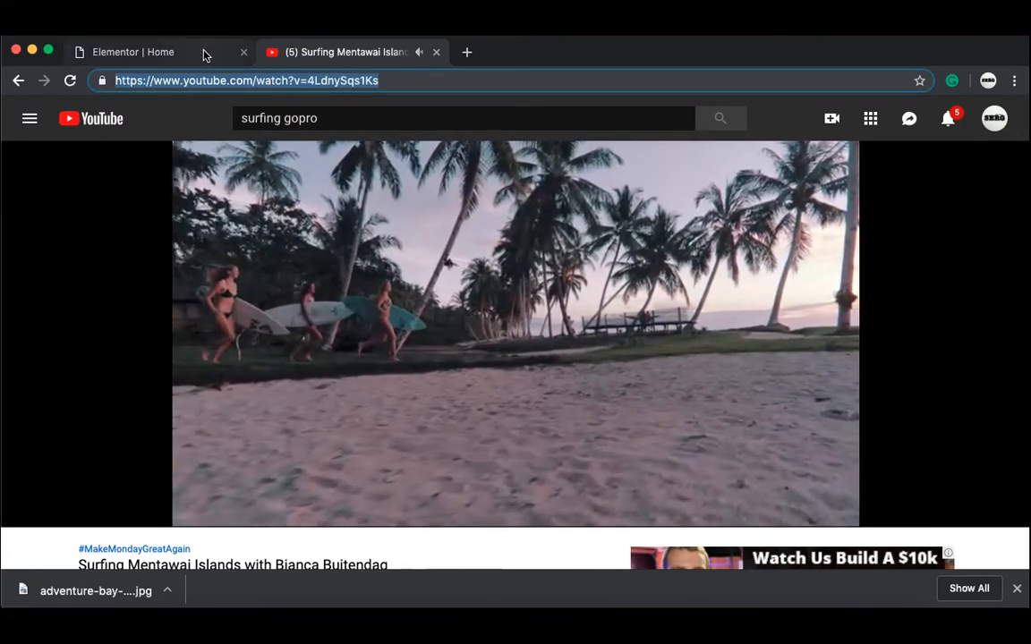
pyautogui.click(203, 53)
# Step: Replace the video link with the Mentawai surfing clip's YouTube URL and preview it
pyautogui.click(172, 287)
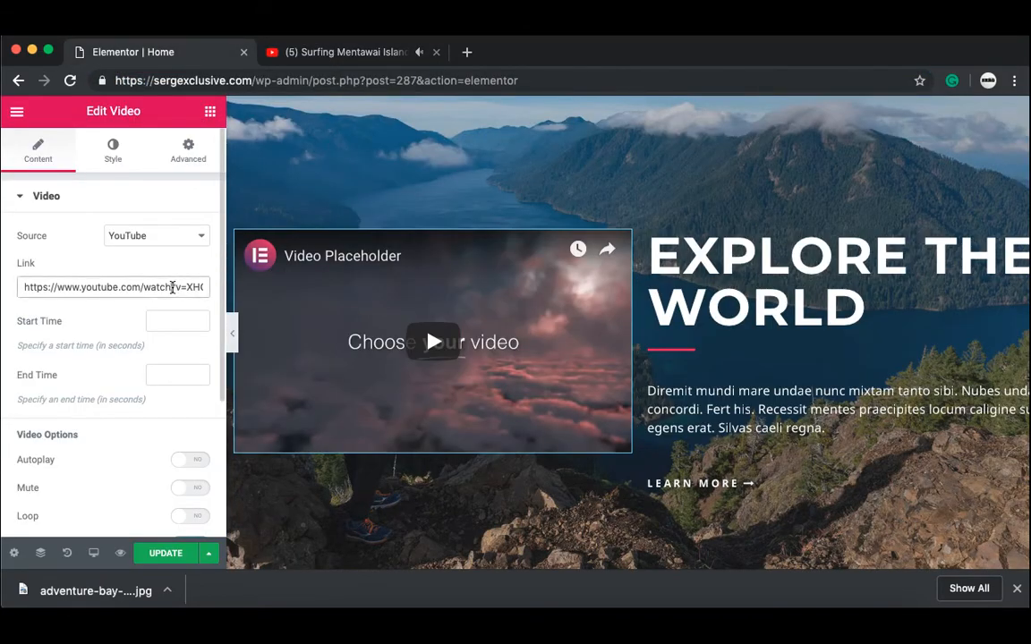
pyautogui.press('super+a')
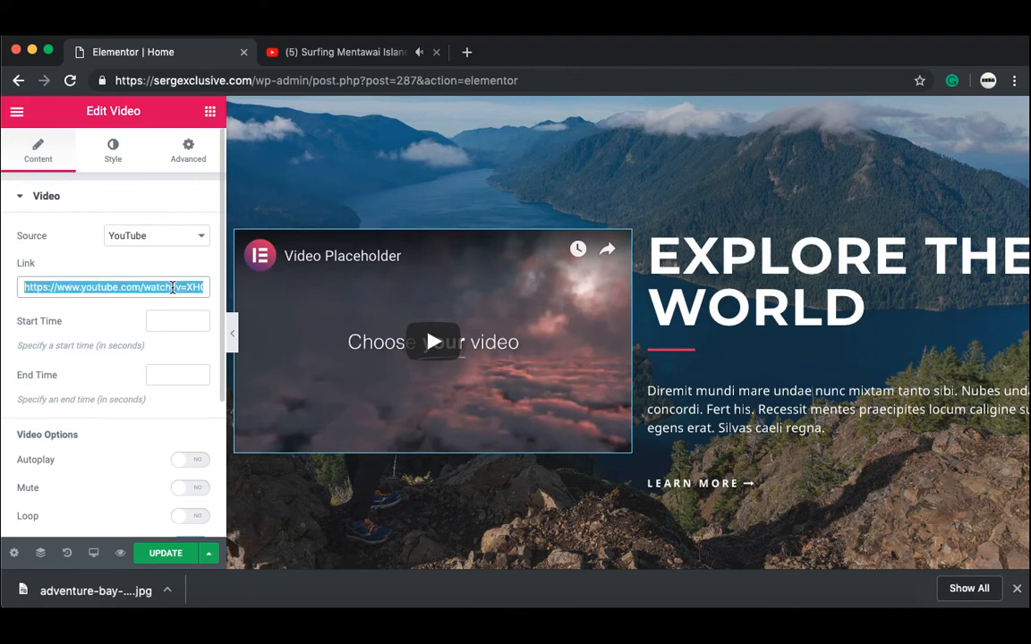
pyautogui.press('super+v')
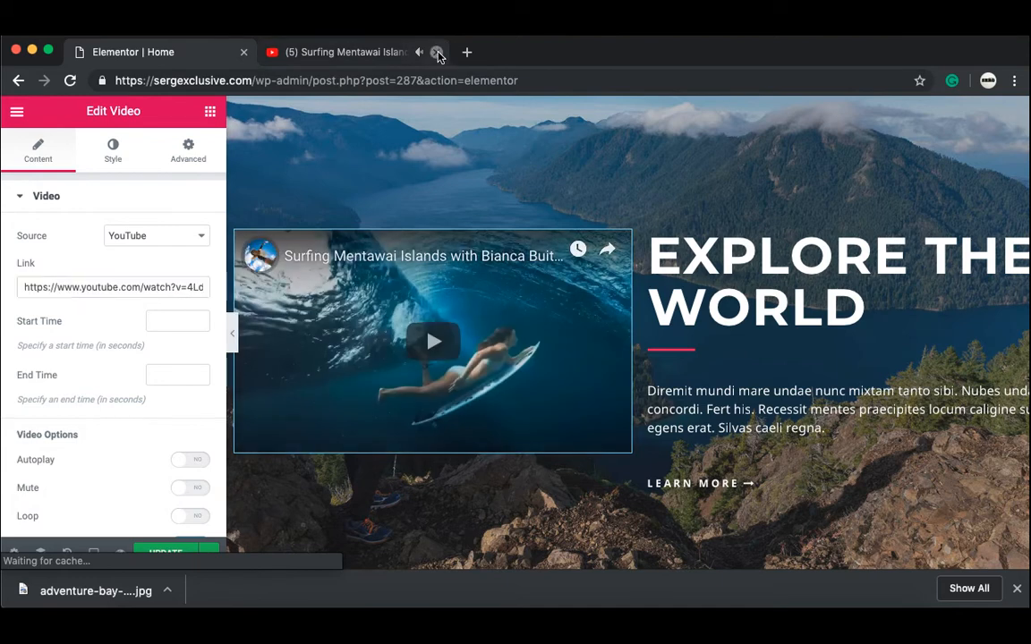
pyautogui.click(436, 51)
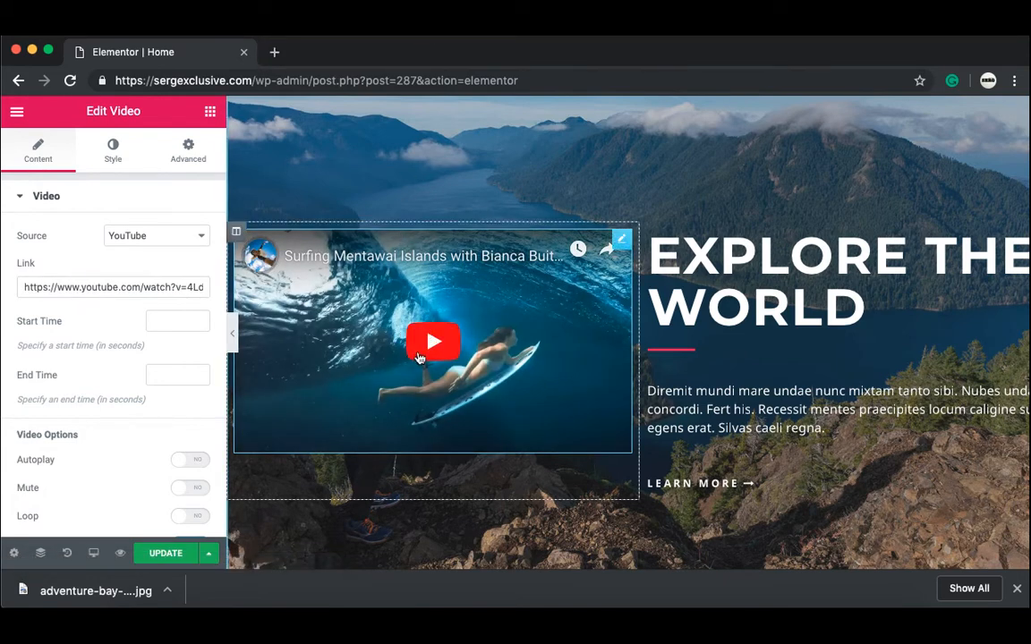
pyautogui.click(433, 344)
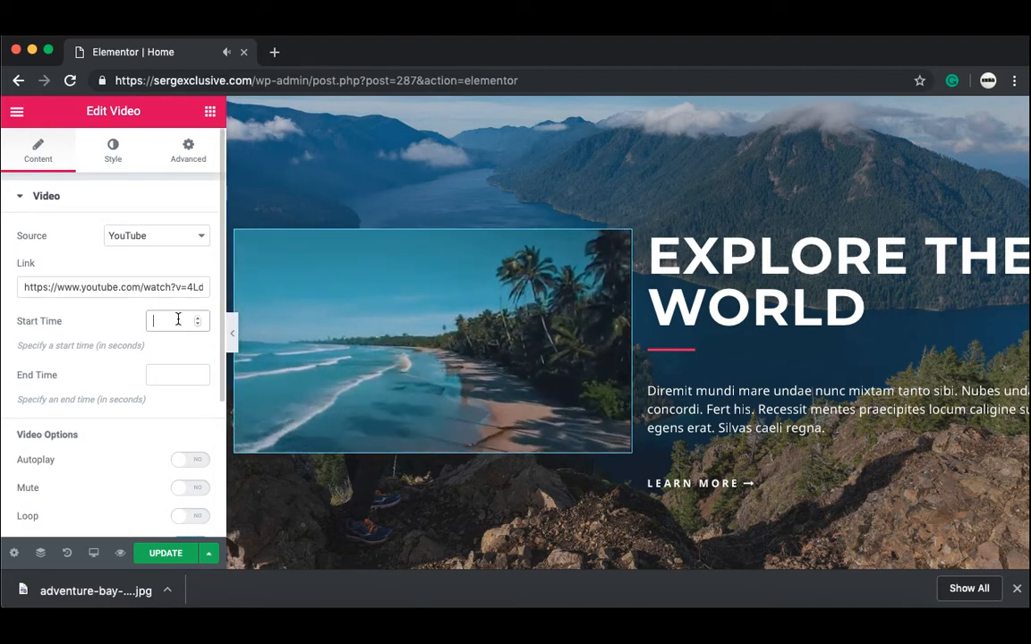
# Step: Make the clip play from 70 to 90 seconds and check the playback
pyautogui.click(178, 320)
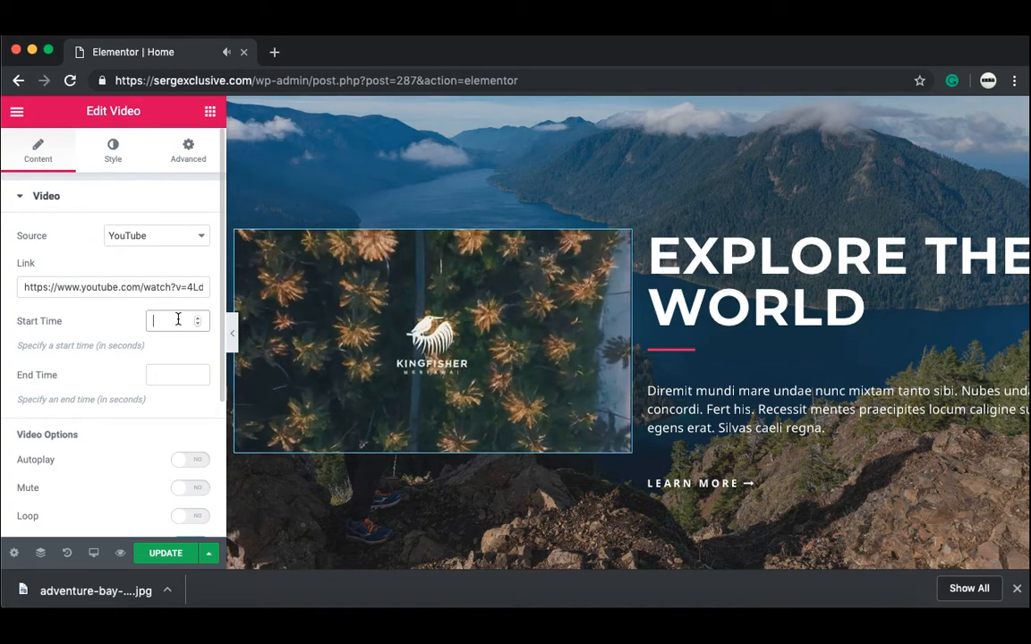
pyautogui.write('70')
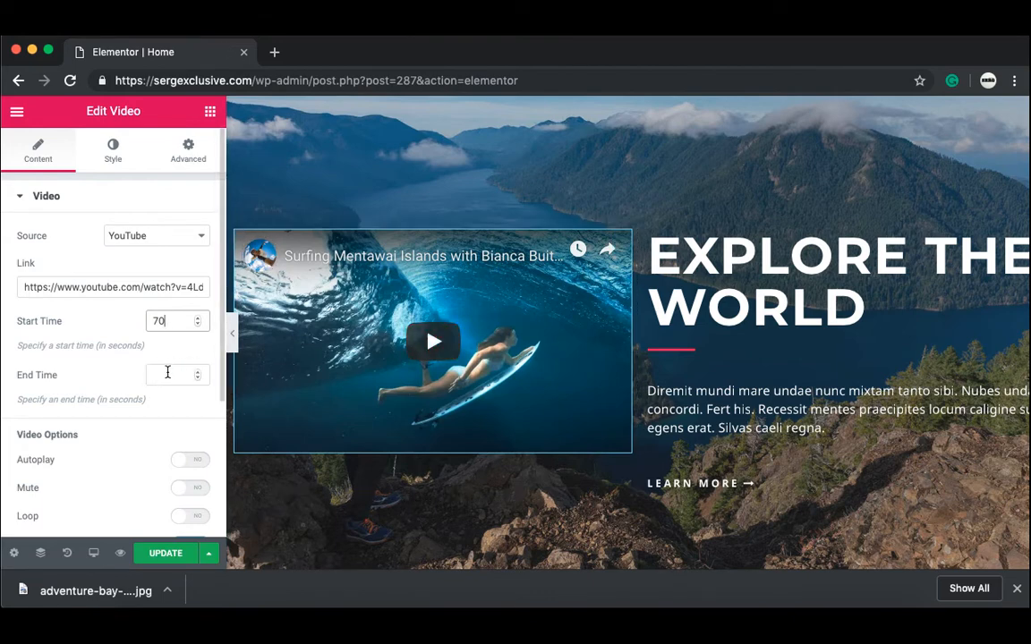
pyautogui.click(167, 376)
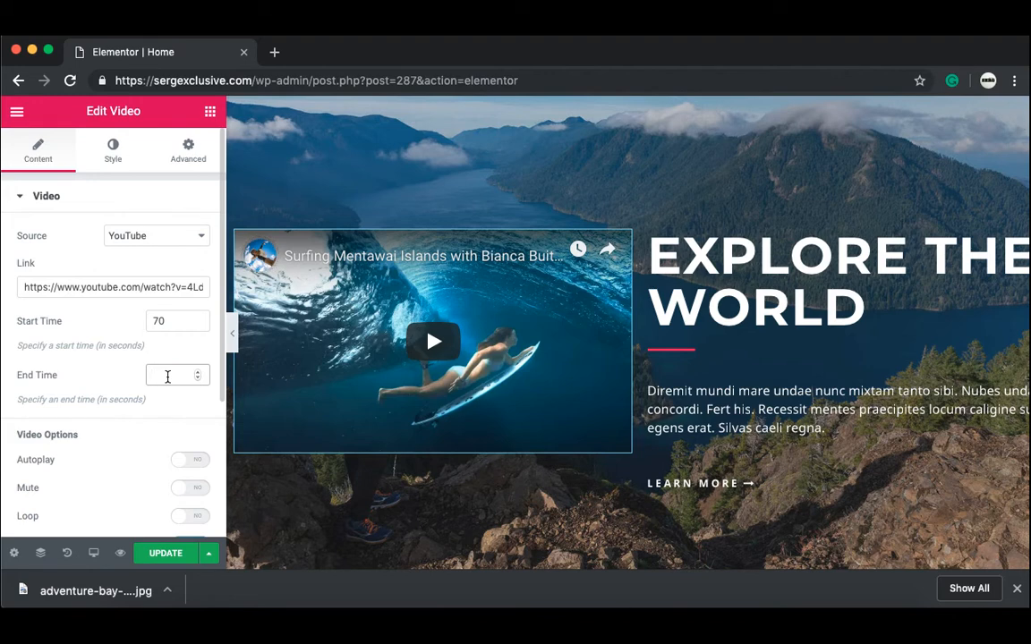
pyautogui.write('90')
pyautogui.click(340, 391)
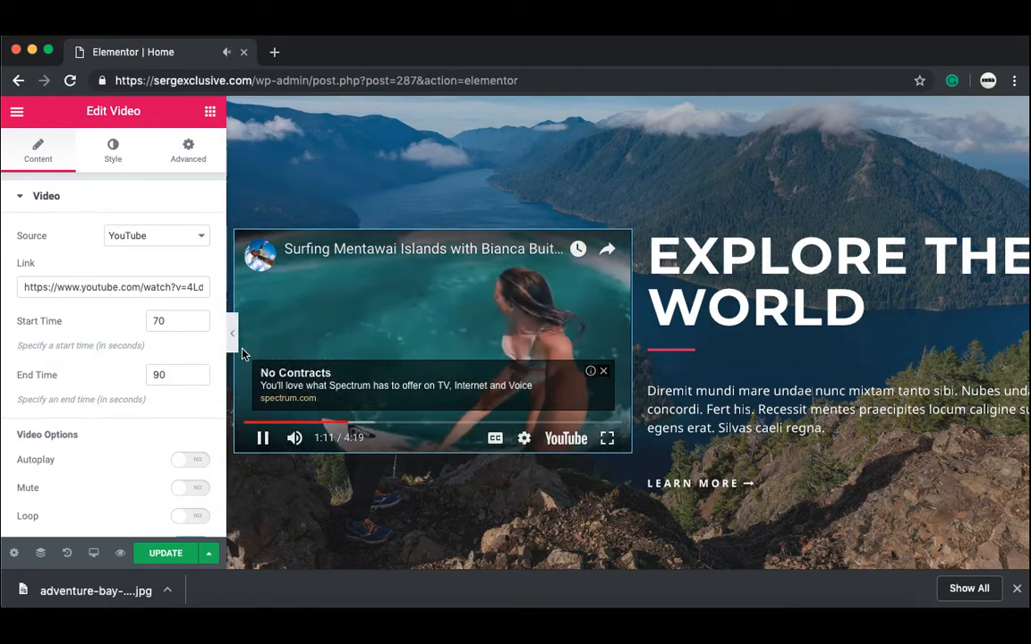
pyautogui.click(603, 371)
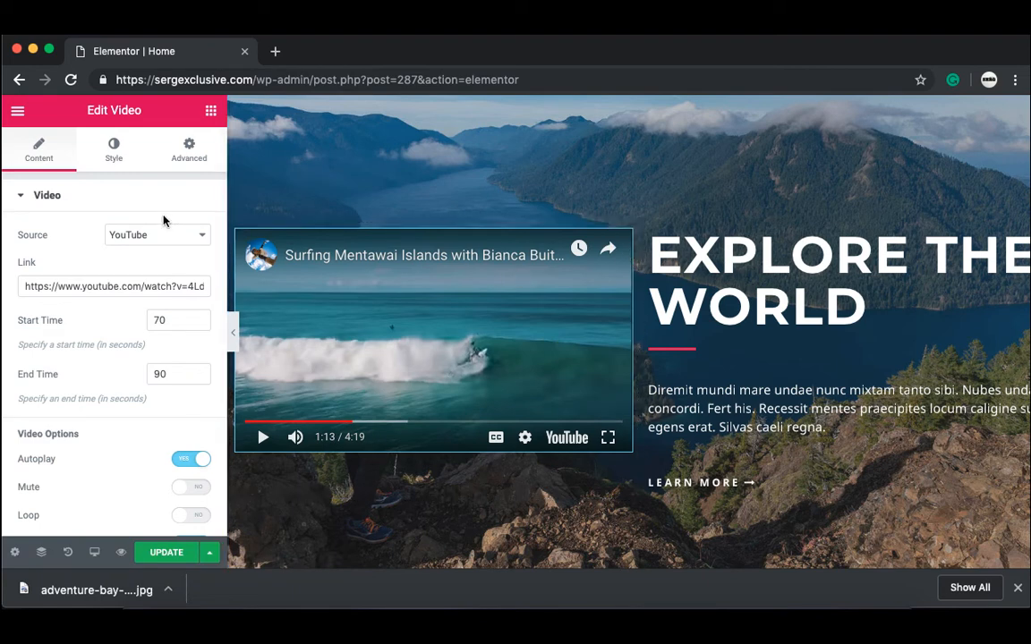
pyautogui.click(191, 148)
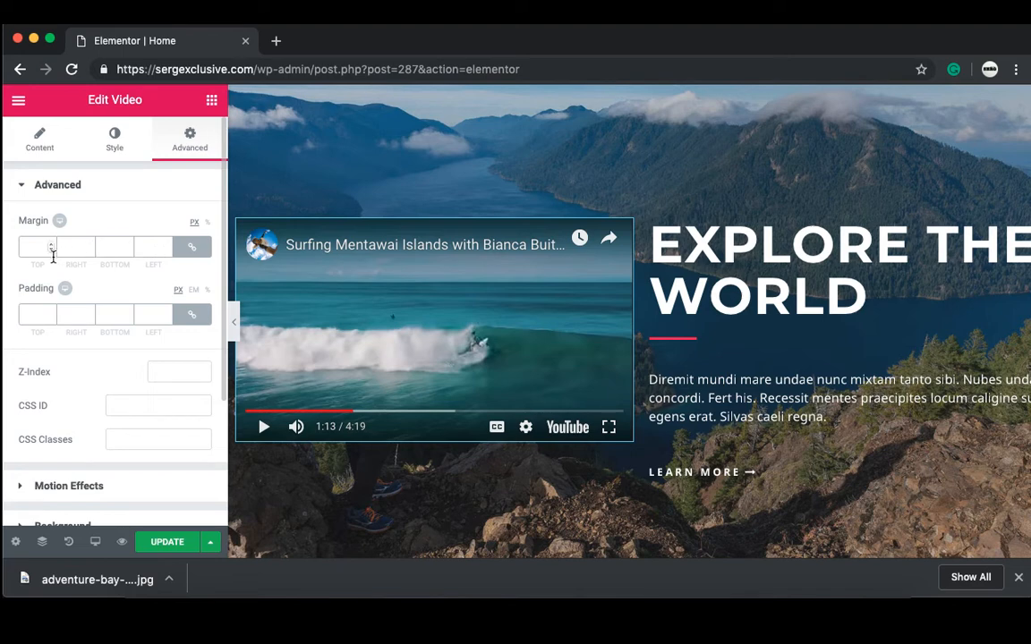
# Step: Unlink the margin sides and enter a 50 px right margin
pyautogui.click(197, 249)
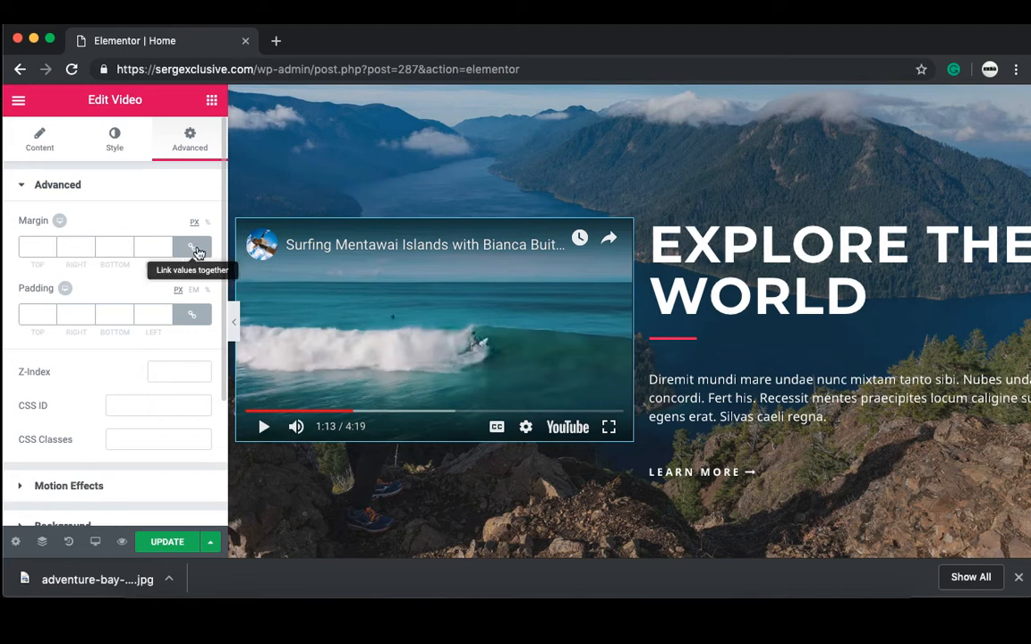
pyautogui.click(198, 253)
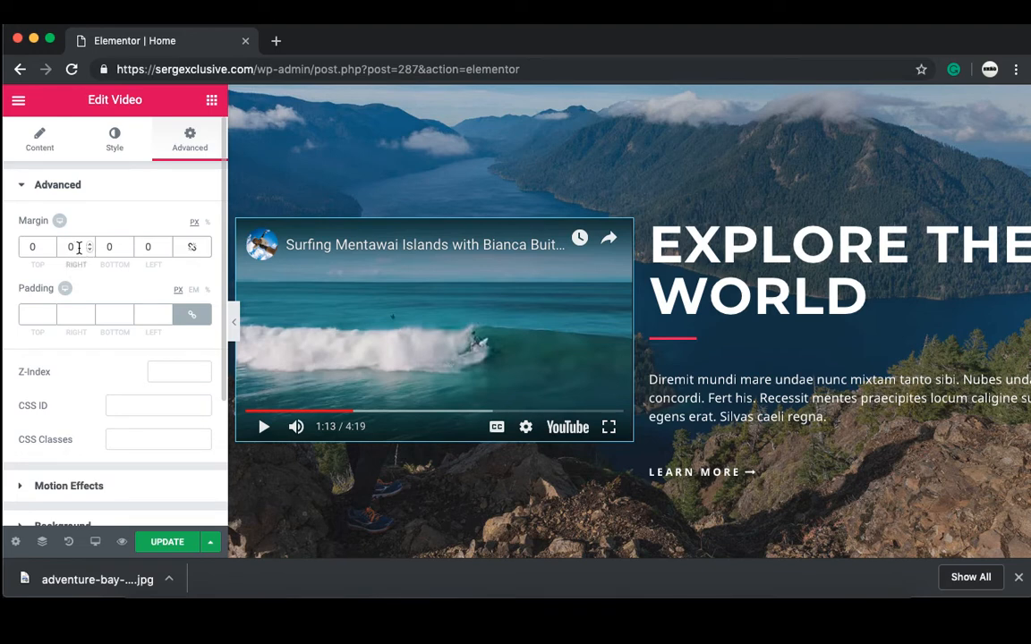
pyautogui.write('50')
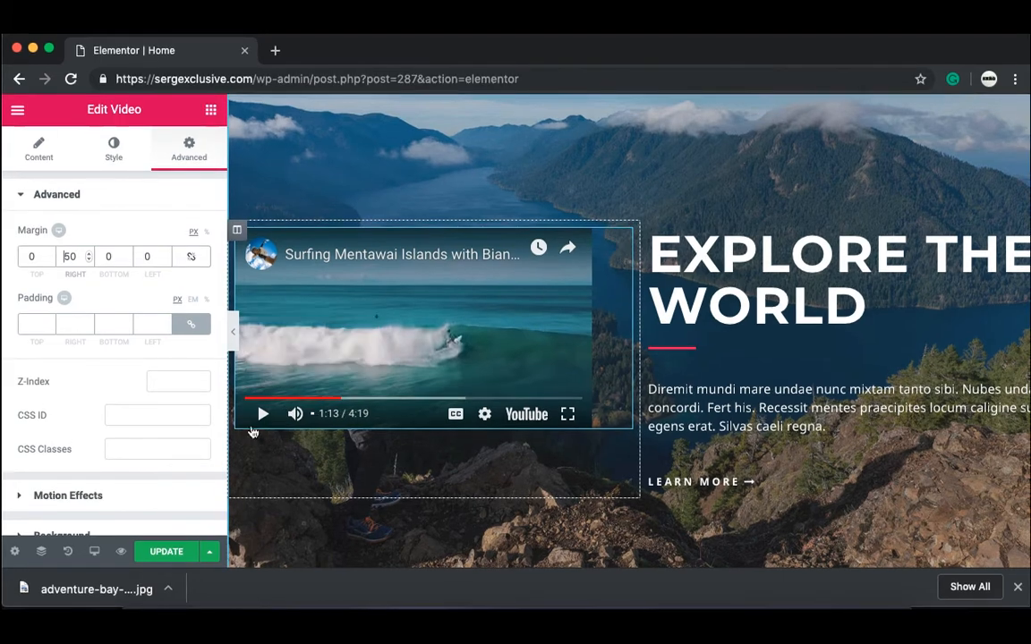
pyautogui.click(231, 336)
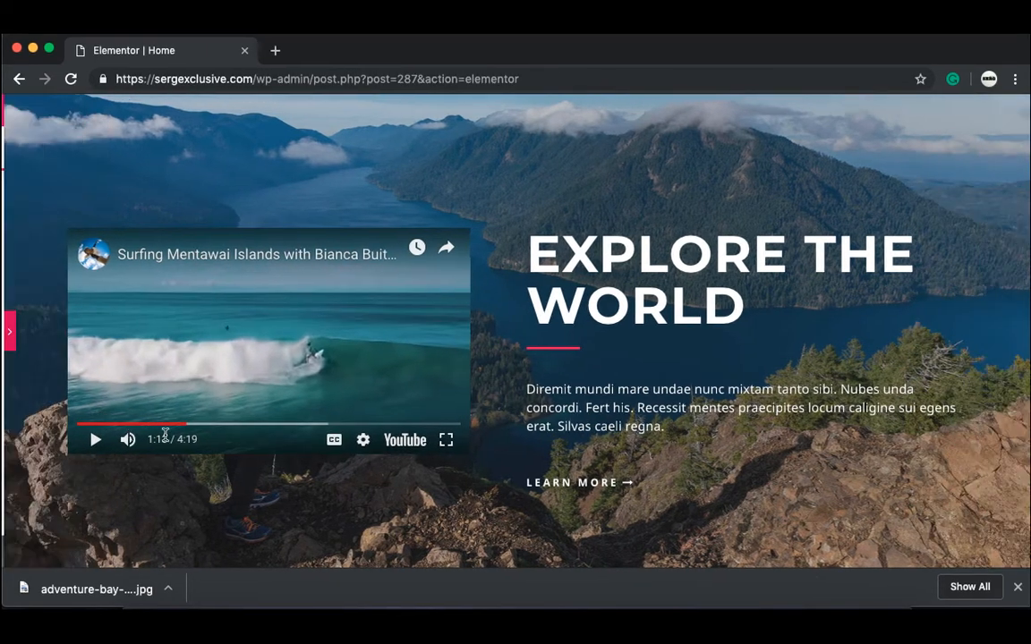
pyautogui.click(93, 439)
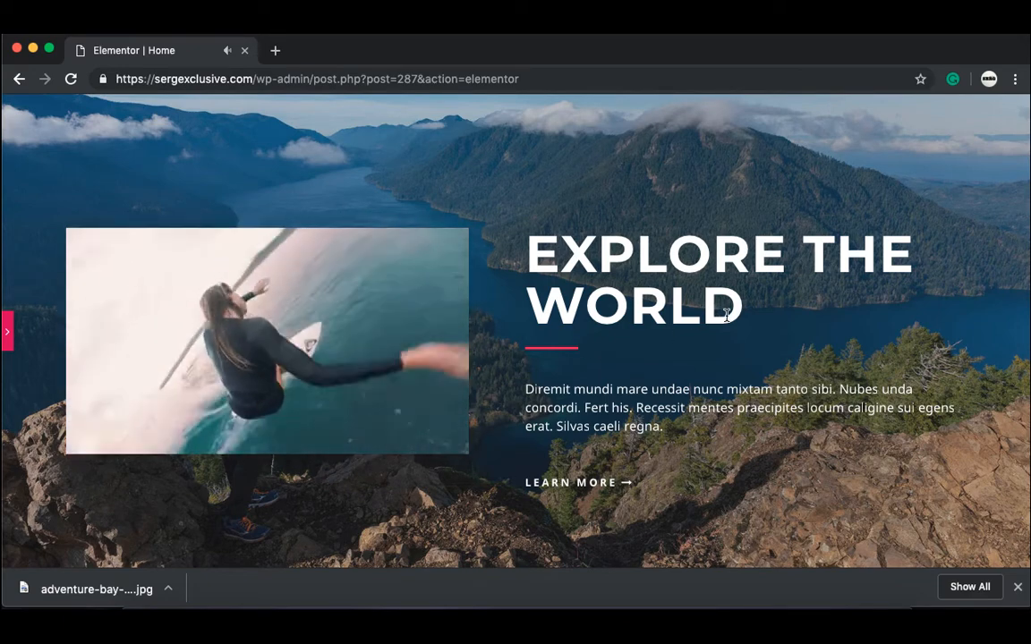
pyautogui.click(8, 339)
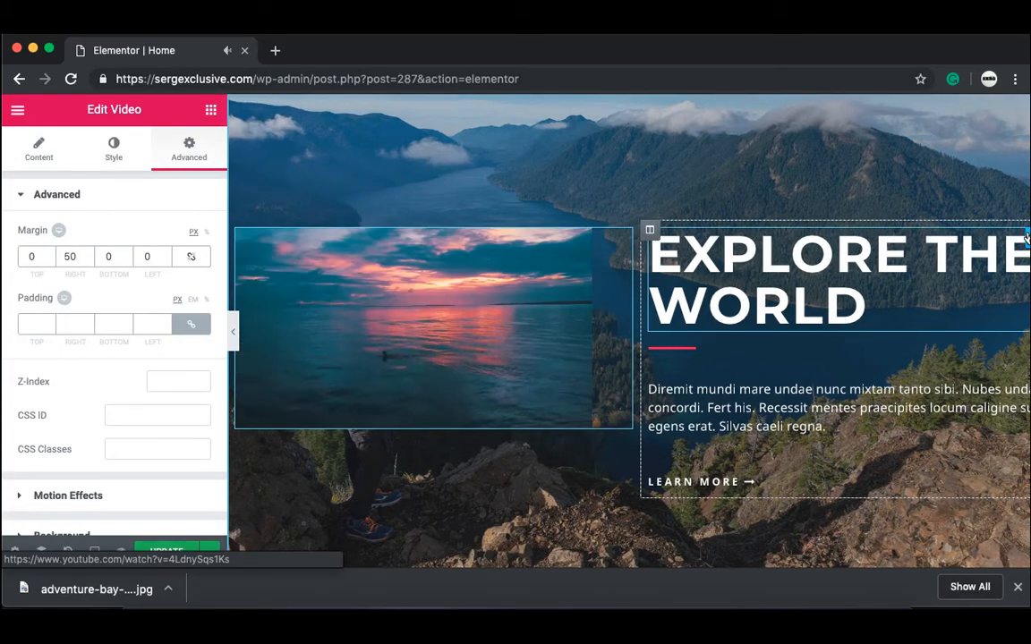
# Step: Delete the Explore The World text column and preview the page
pyautogui.rightClick(654, 231)
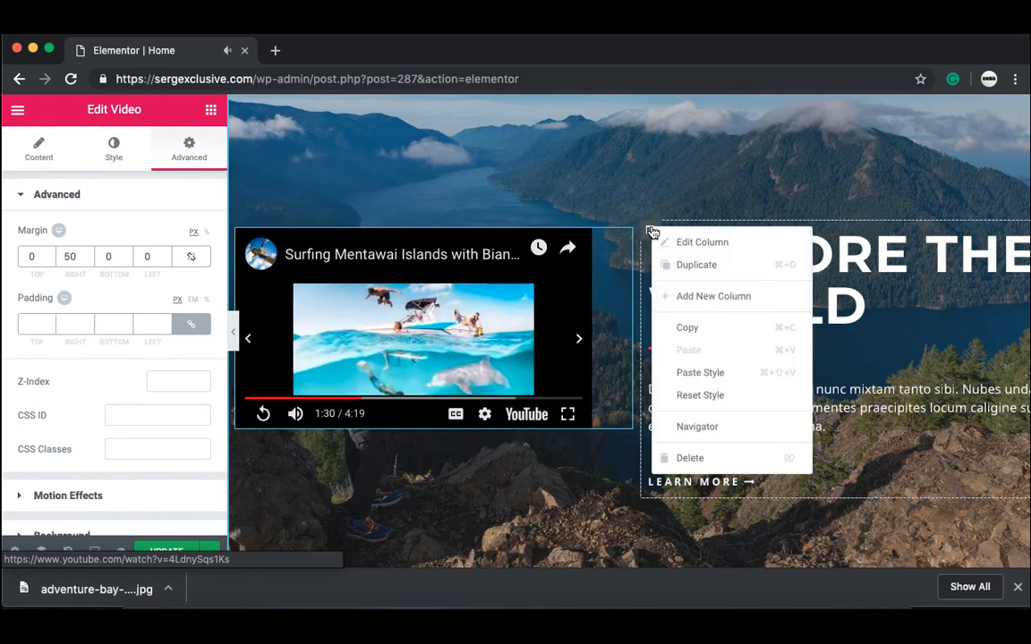
pyautogui.click(689, 458)
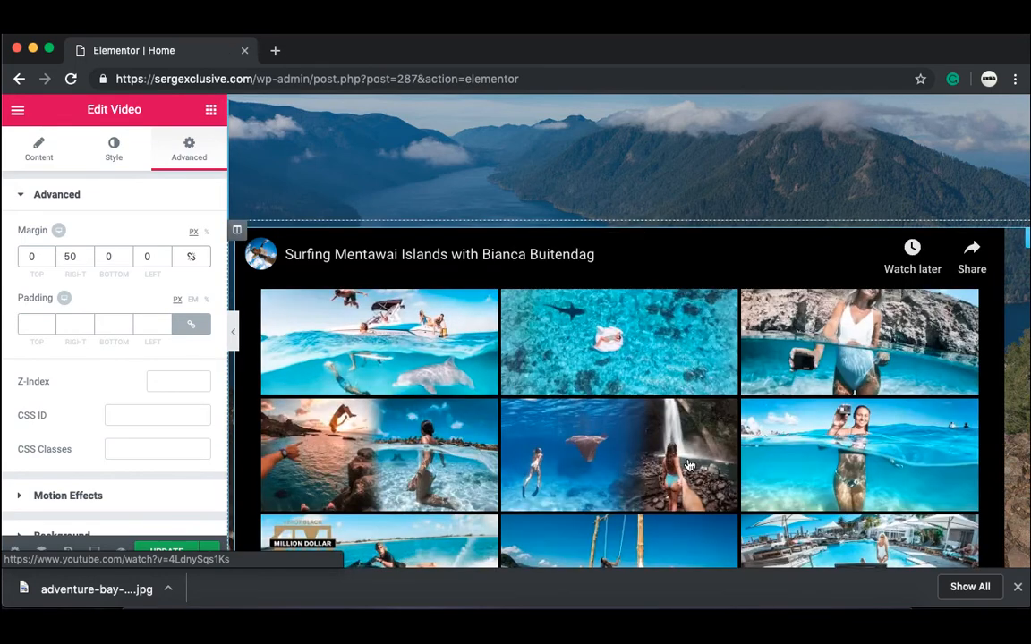
pyautogui.click(232, 331)
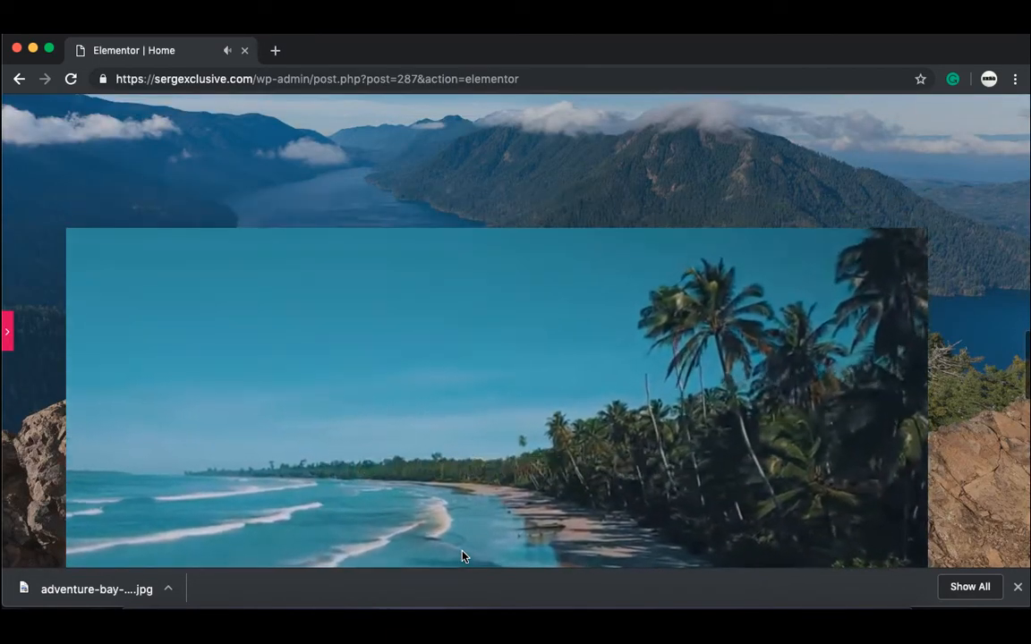
pyautogui.scroll(3, 462, 555)
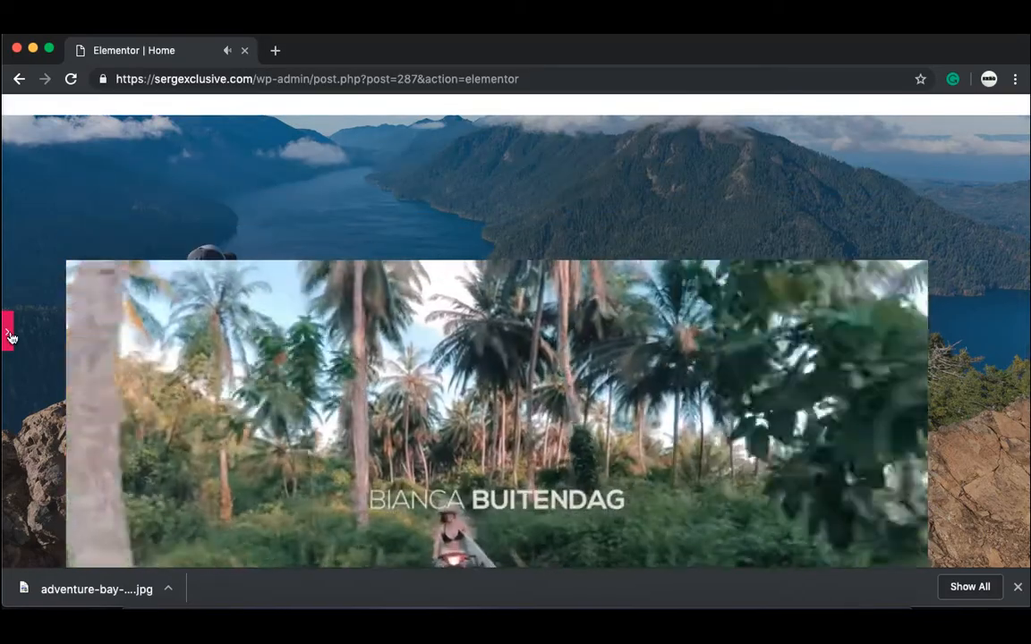
# Step: Bring back the editing panel and select the hero section to edit its layout
pyautogui.click(10, 336)
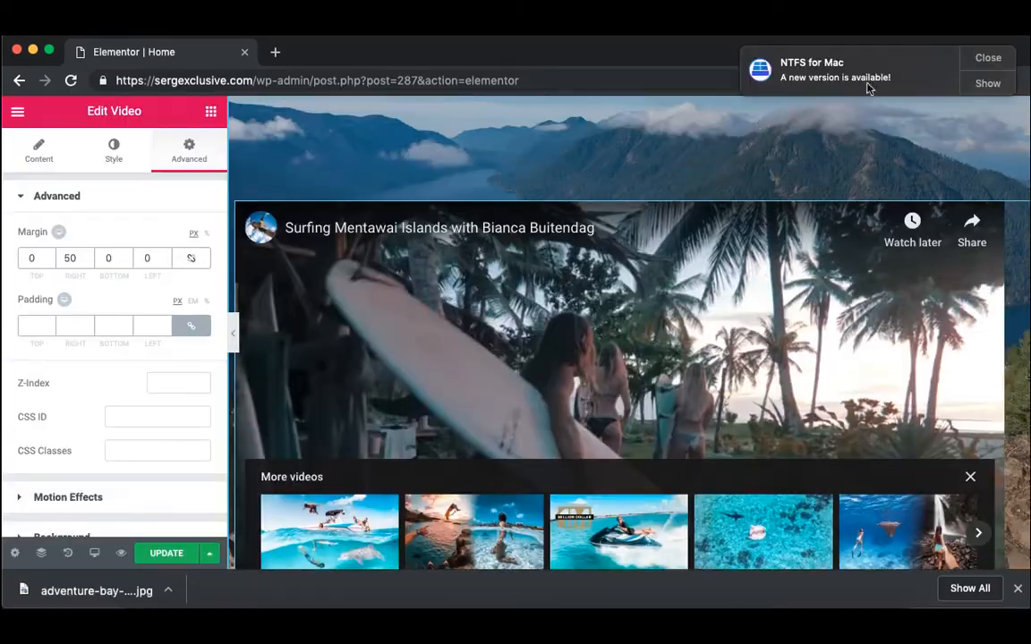
pyautogui.click(990, 62)
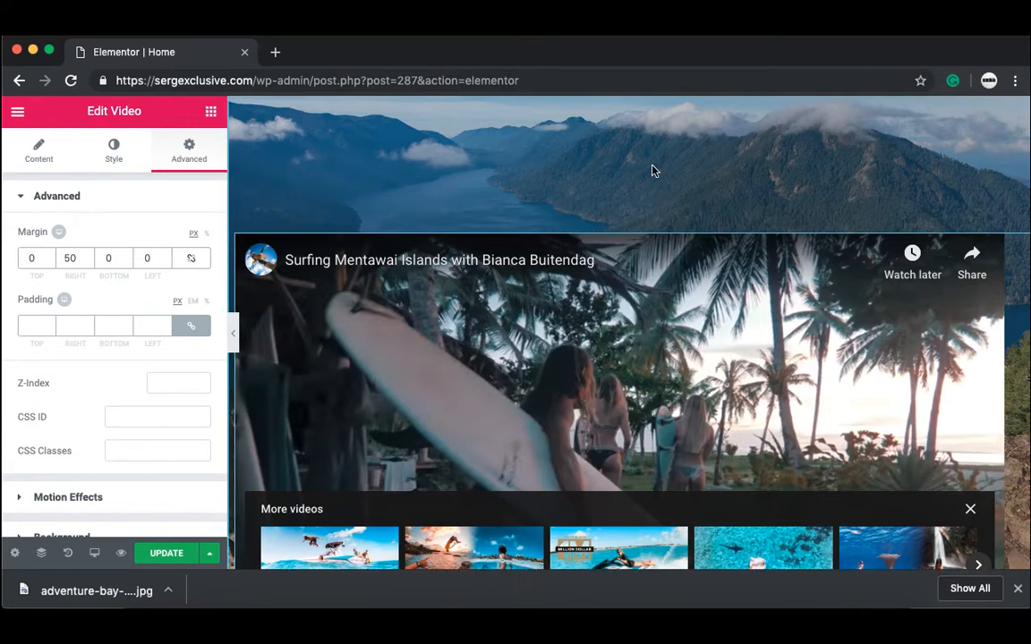
pyautogui.scroll(2, 654, 170)
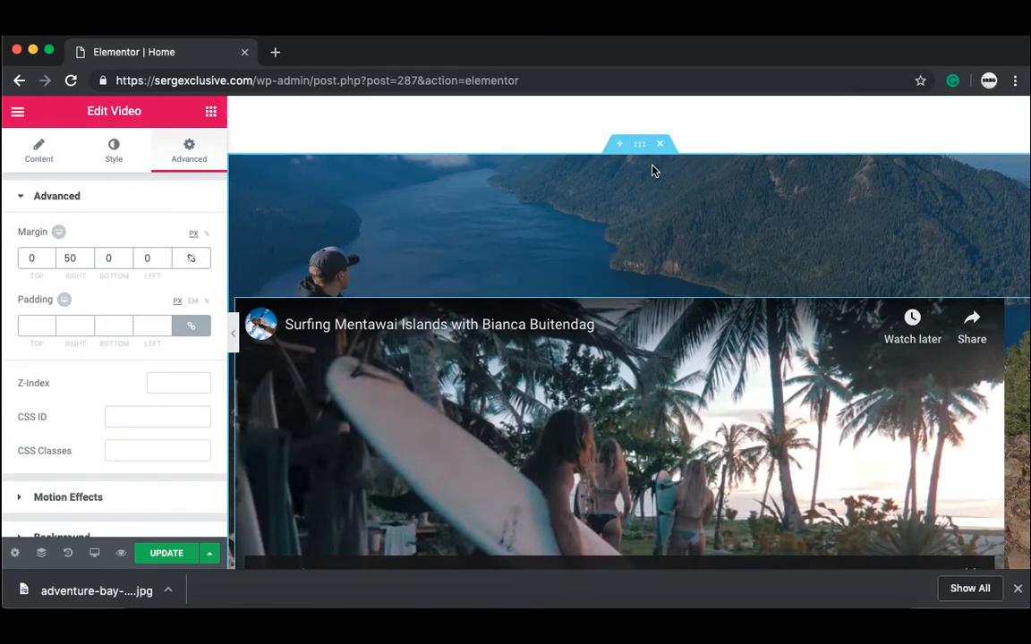
pyautogui.click(640, 146)
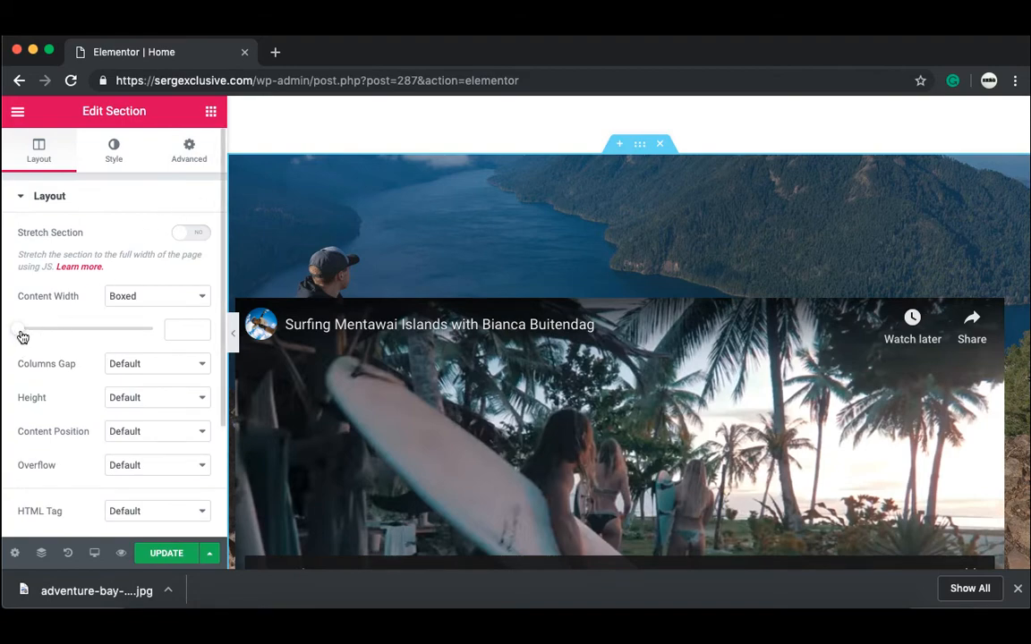
# Step: Set the section's boxed content width to 900
pyautogui.moveTo(38, 335); pyautogui.dragTo(64, 348)
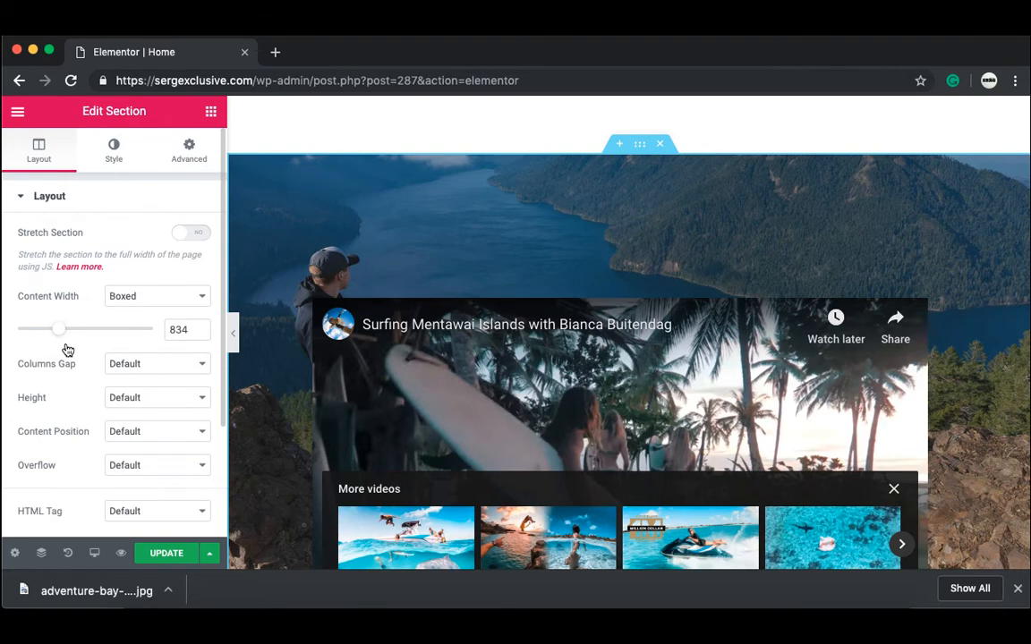
pyautogui.moveTo(67, 349); pyautogui.dragTo(75, 356)
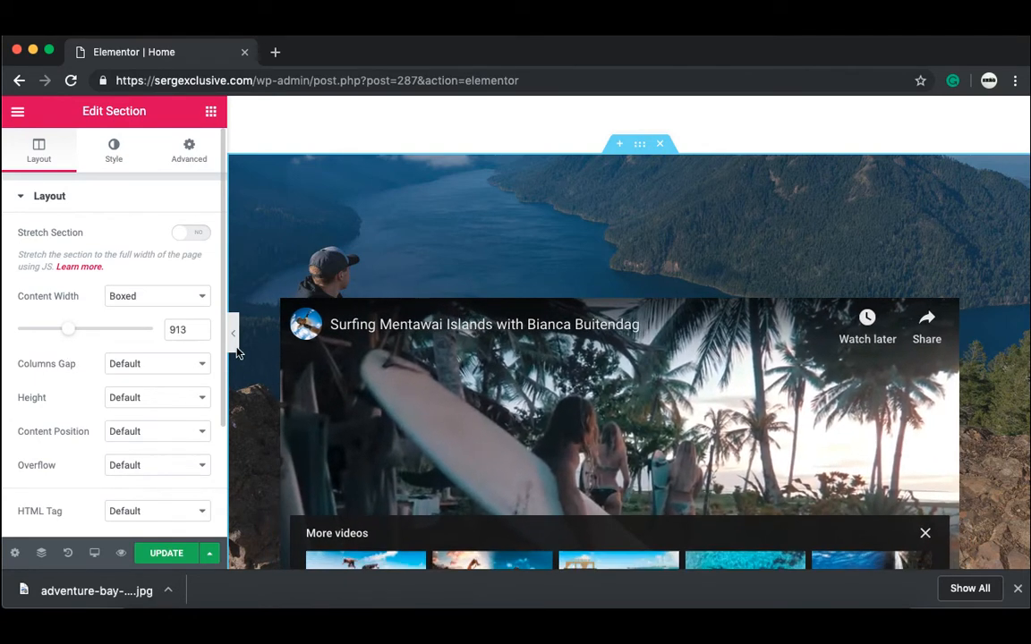
pyautogui.write('900')
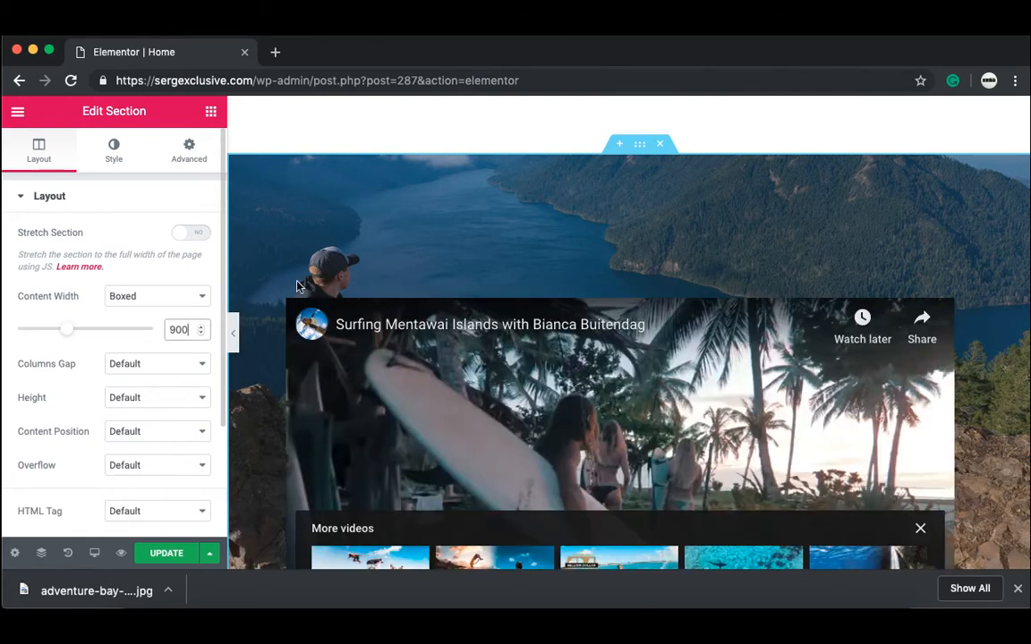
# Step: Preview the page full width, playing and pausing the surfing video
pyautogui.click(232, 333)
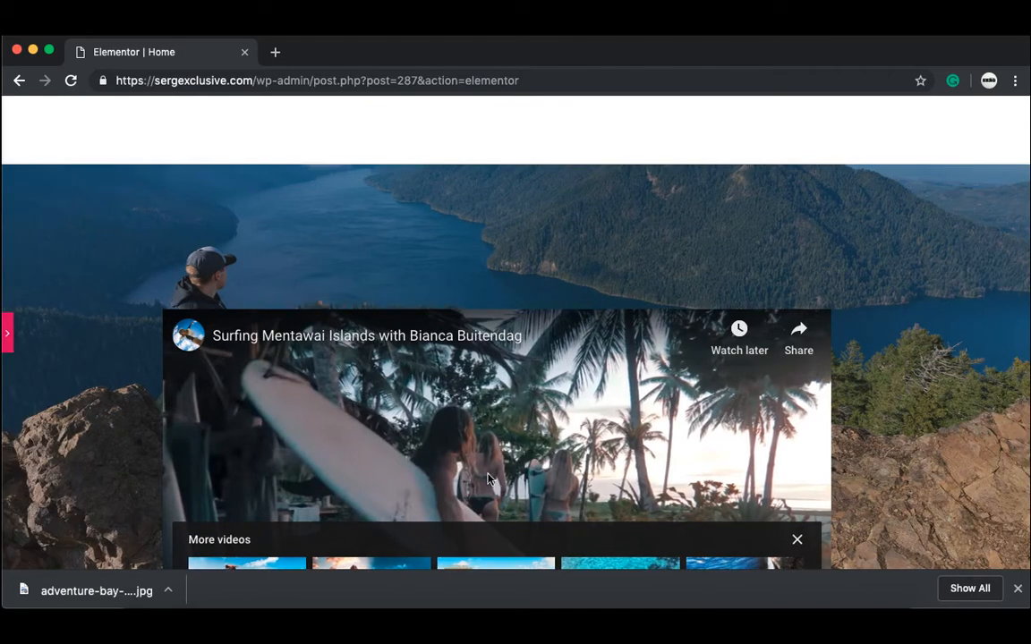
pyautogui.scroll(-3, 489, 478)
pyautogui.click(489, 479)
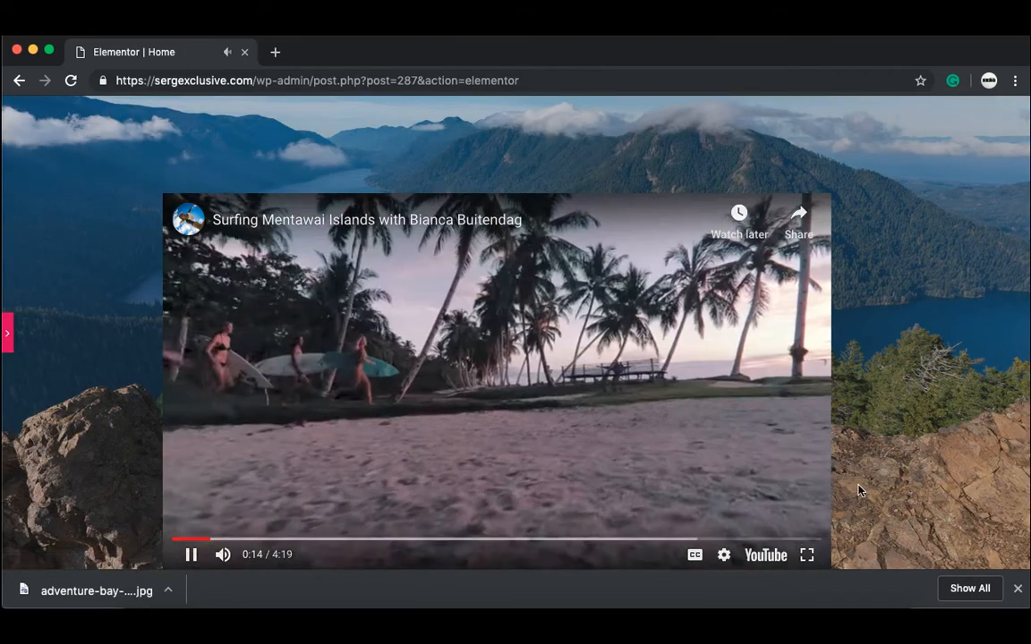
pyautogui.scroll(-3, 869, 437)
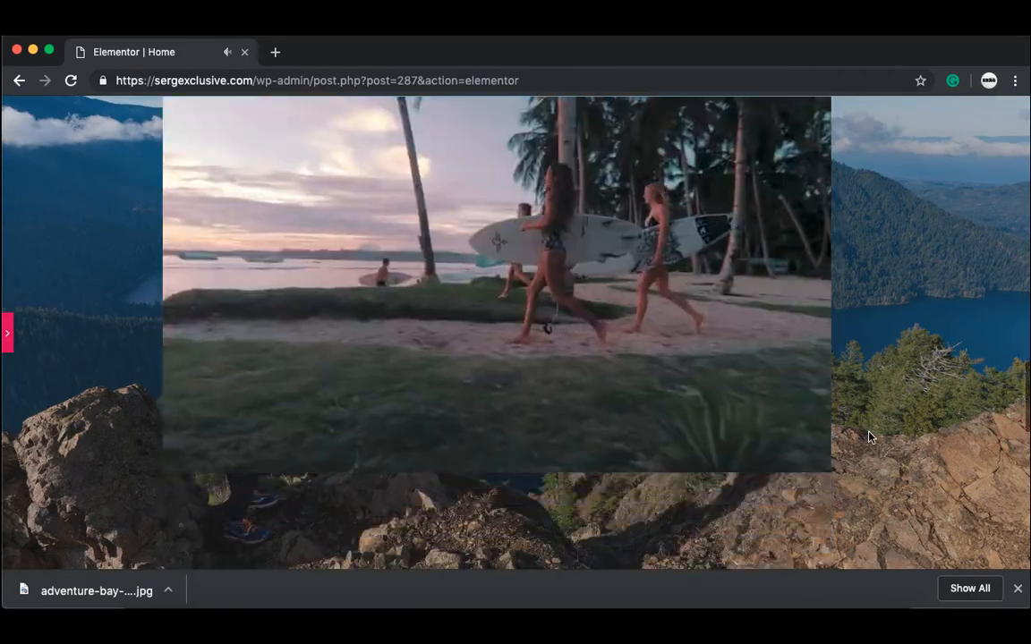
pyautogui.scroll(3, 868, 436)
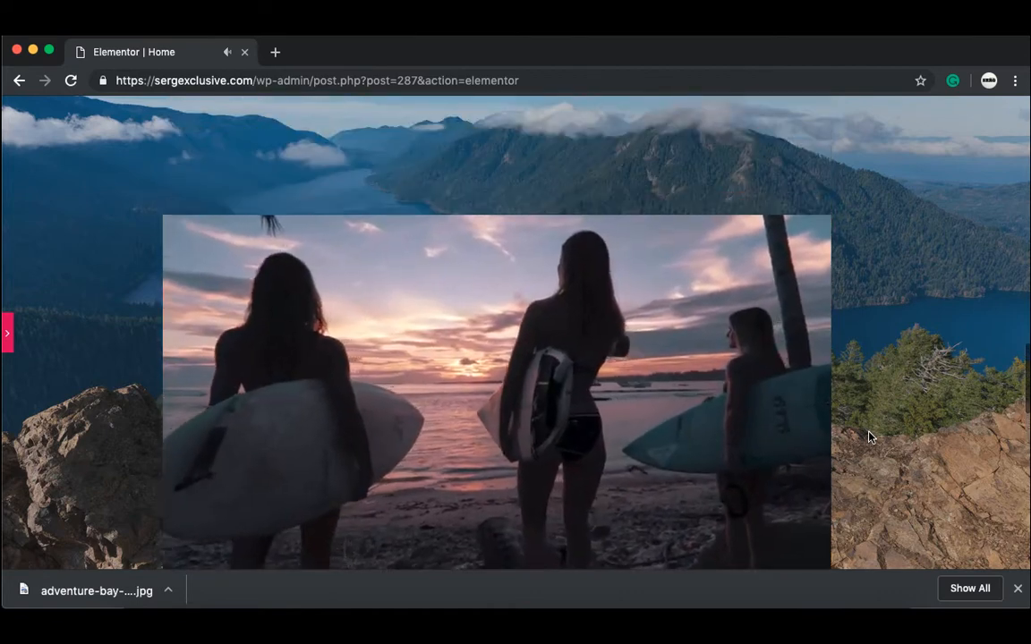
pyautogui.scroll(-3, 869, 437)
pyautogui.scroll(1, 868, 437)
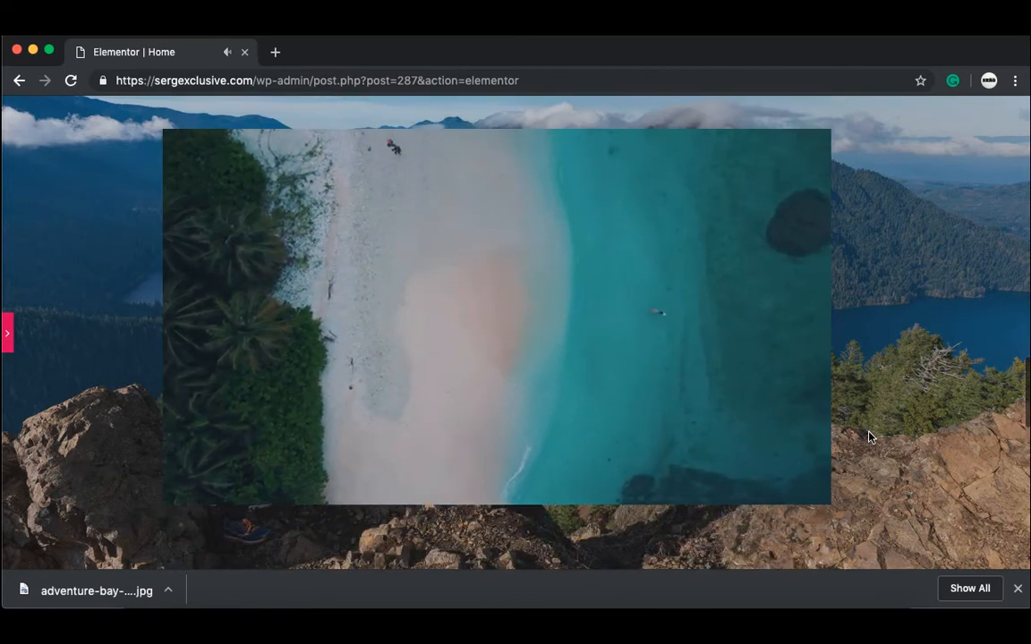
pyautogui.scroll(3, 868, 437)
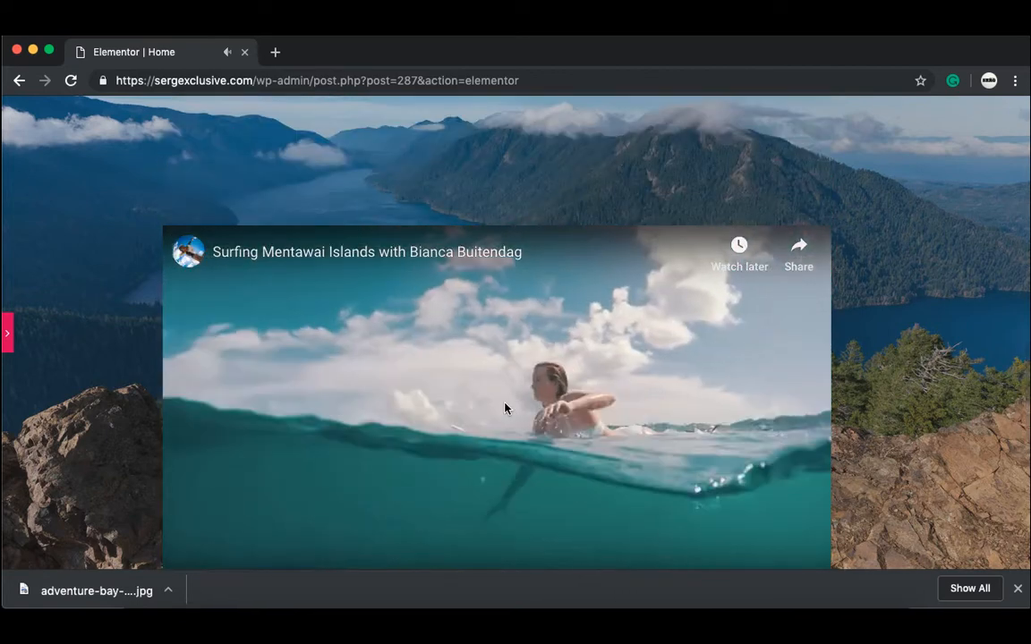
pyautogui.scroll(-1, 504, 408)
pyautogui.click(505, 409)
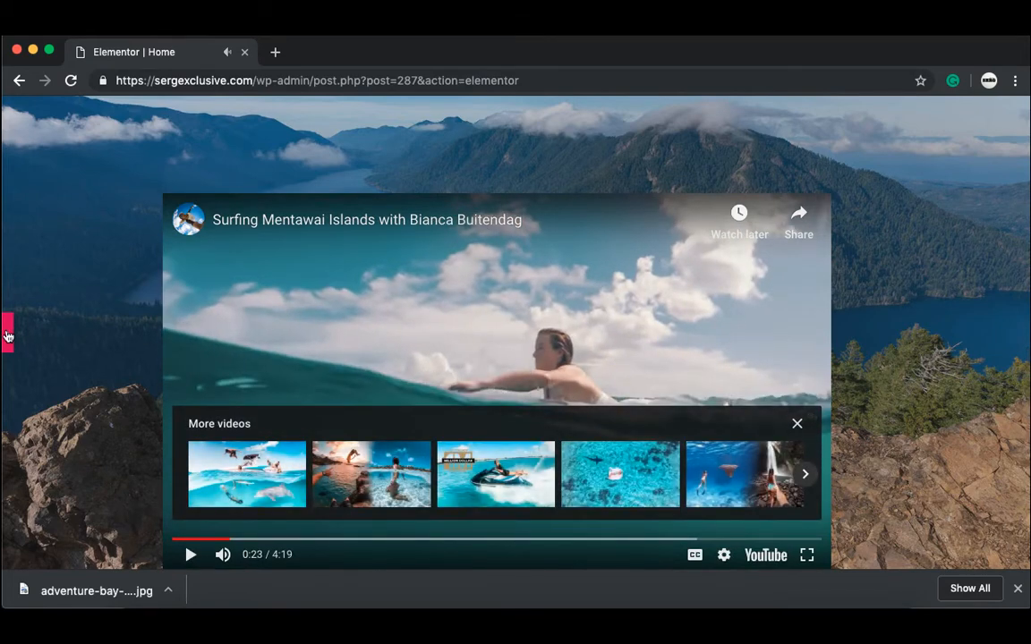
pyautogui.click(7, 336)
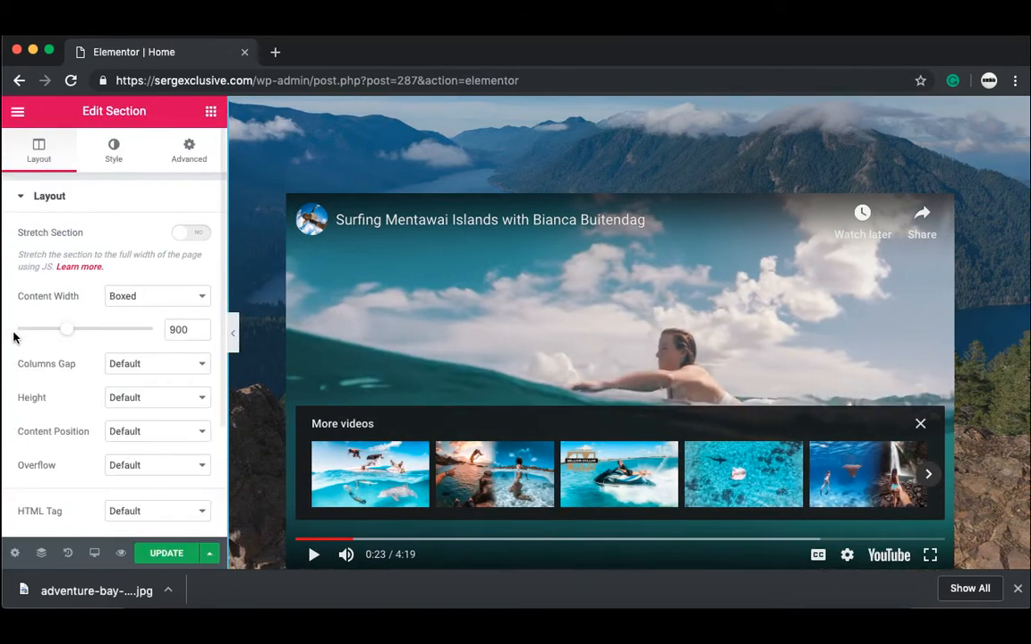
# Step: Use History to revert the page to its state before the column removal
pyautogui.click(70, 554)
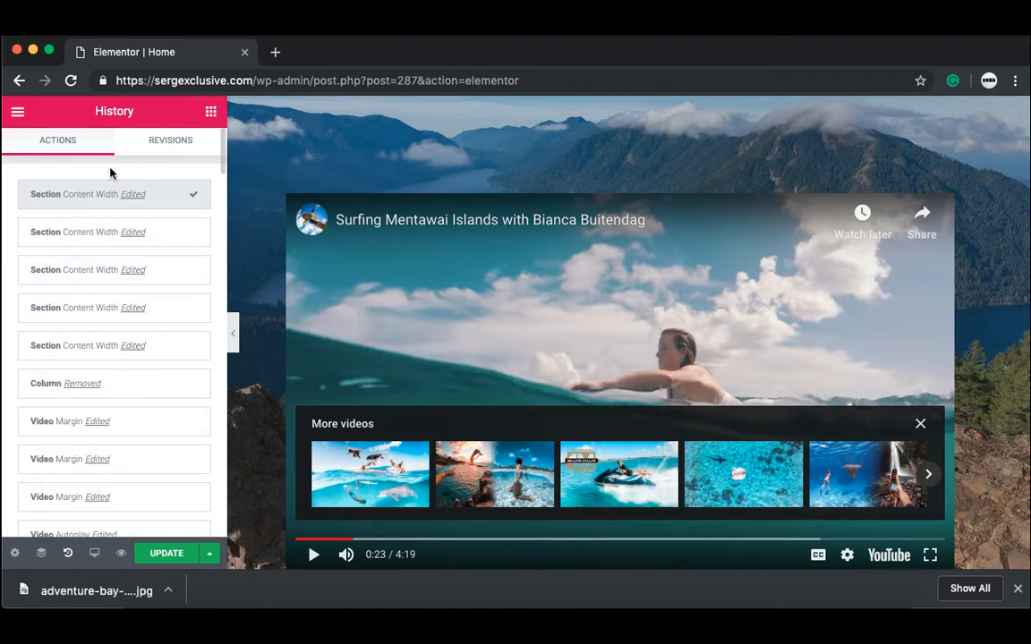
pyautogui.click(170, 143)
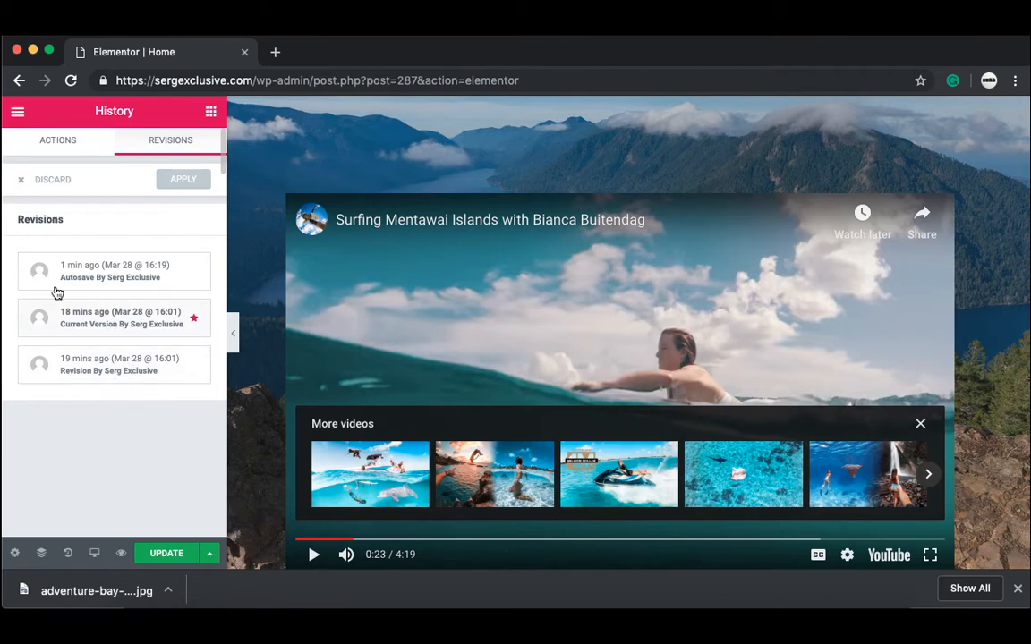
pyautogui.click(76, 146)
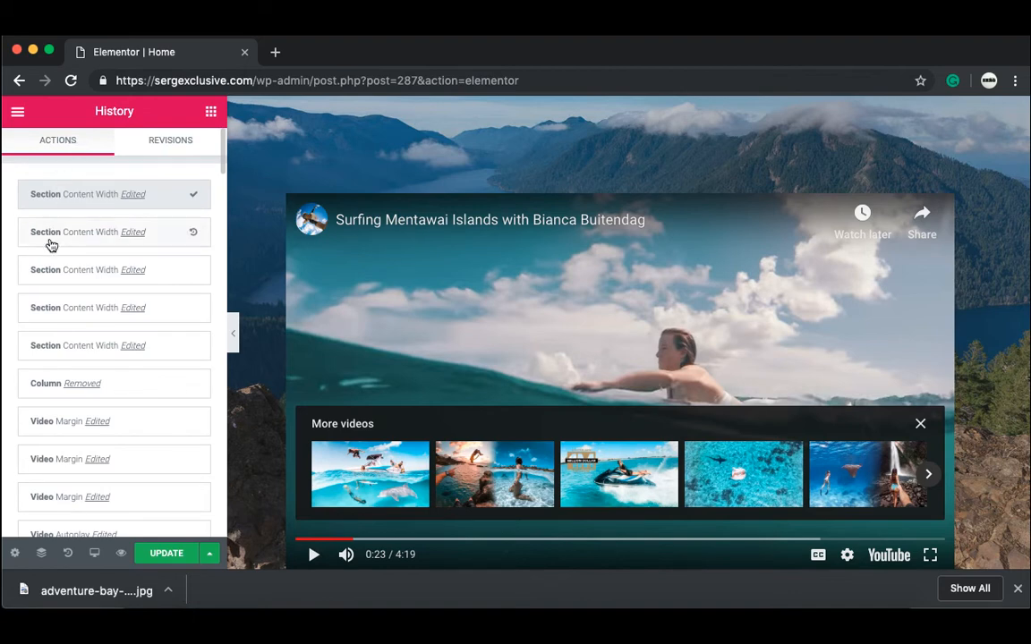
pyautogui.click(133, 391)
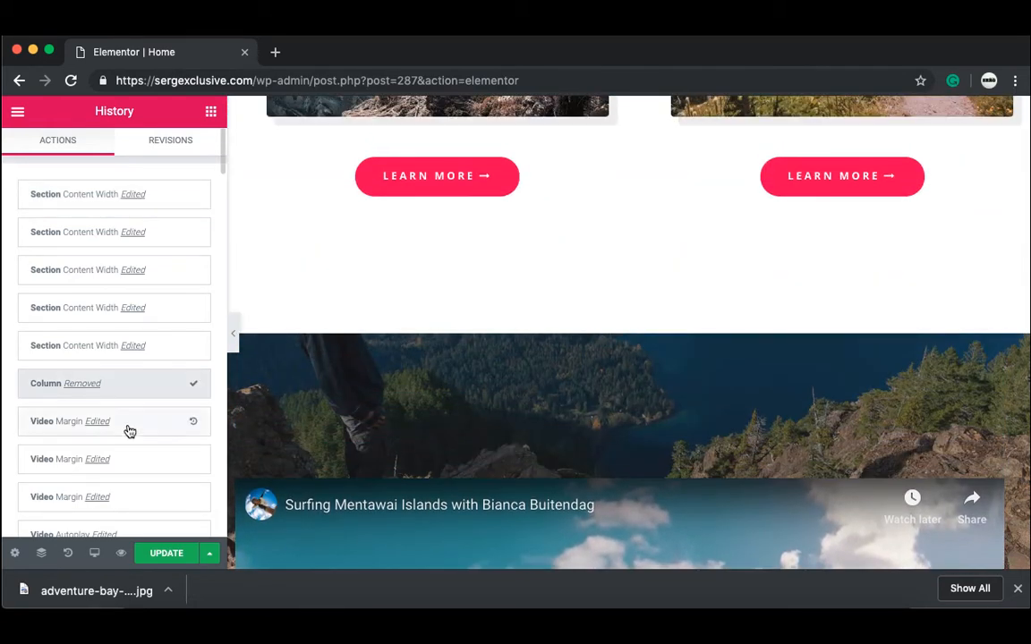
pyautogui.click(131, 430)
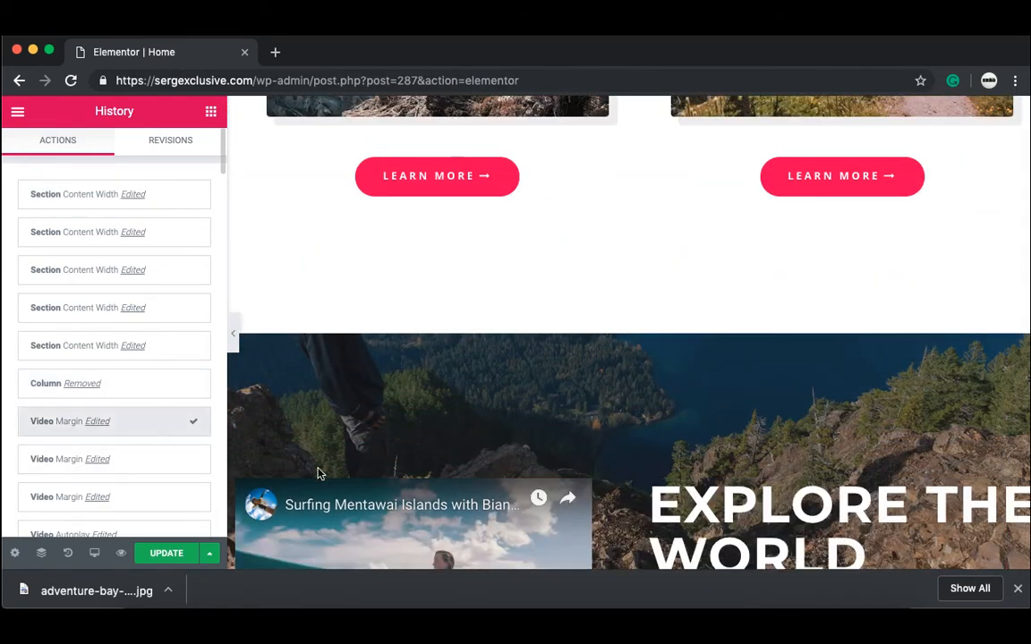
# Step: Preview the restored page, playing and pausing the surfing video
pyautogui.click(235, 348)
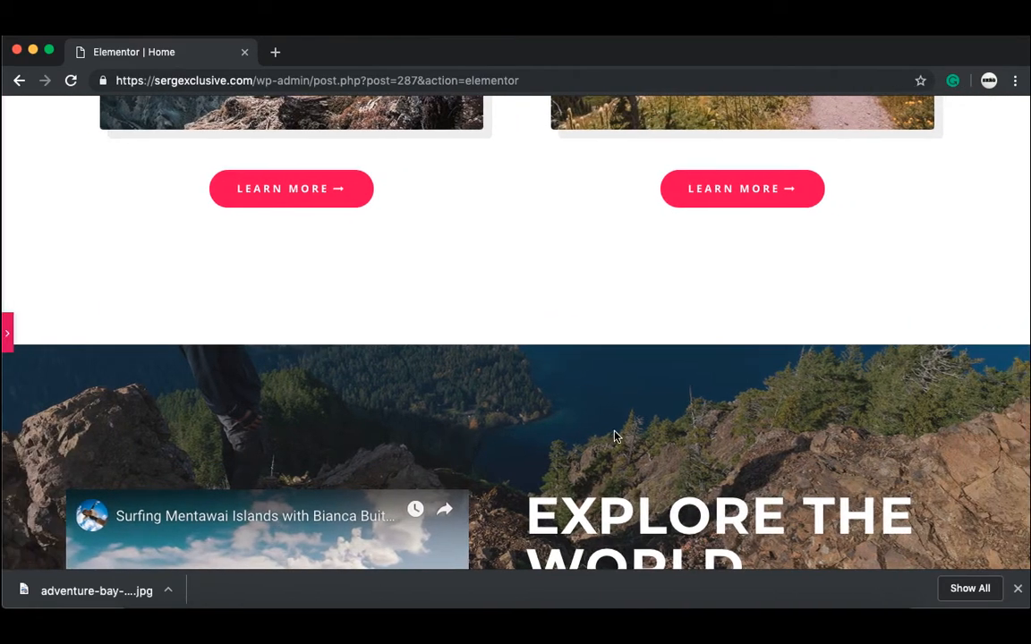
pyautogui.scroll(-5, 588, 433)
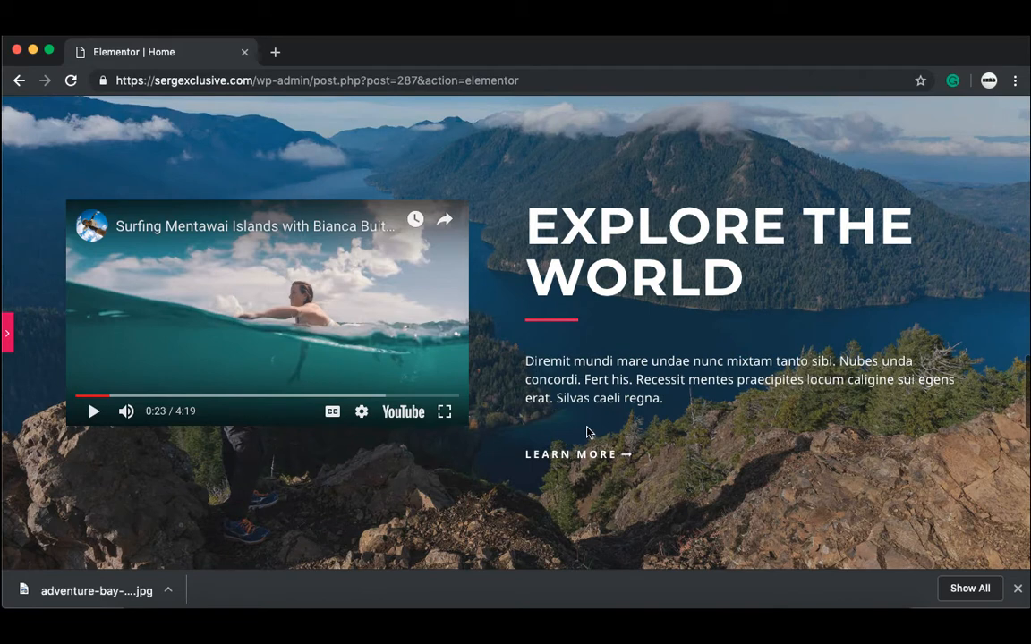
pyautogui.click(94, 410)
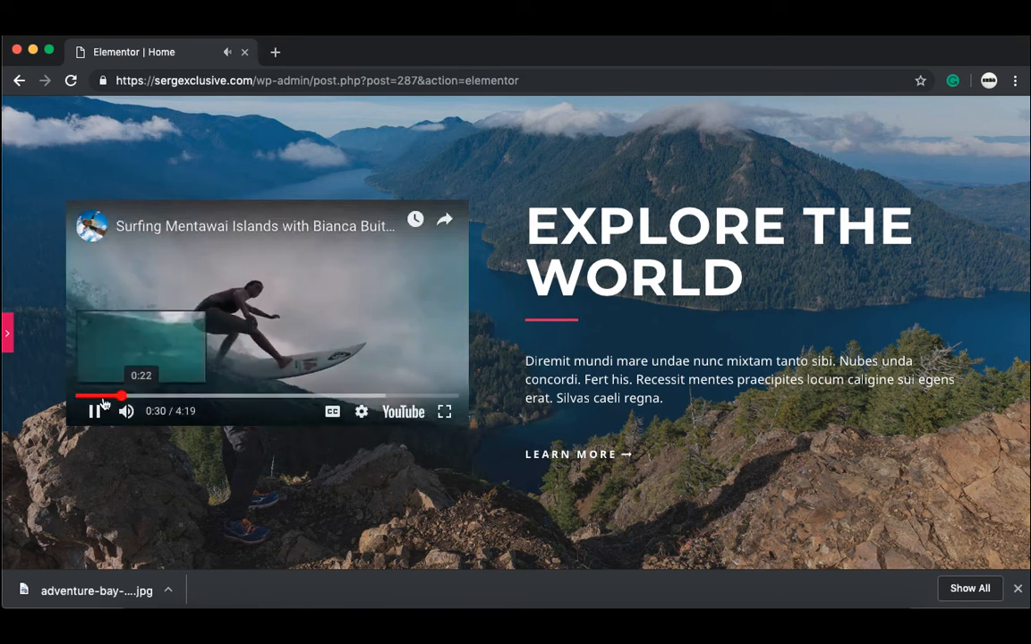
pyautogui.click(95, 411)
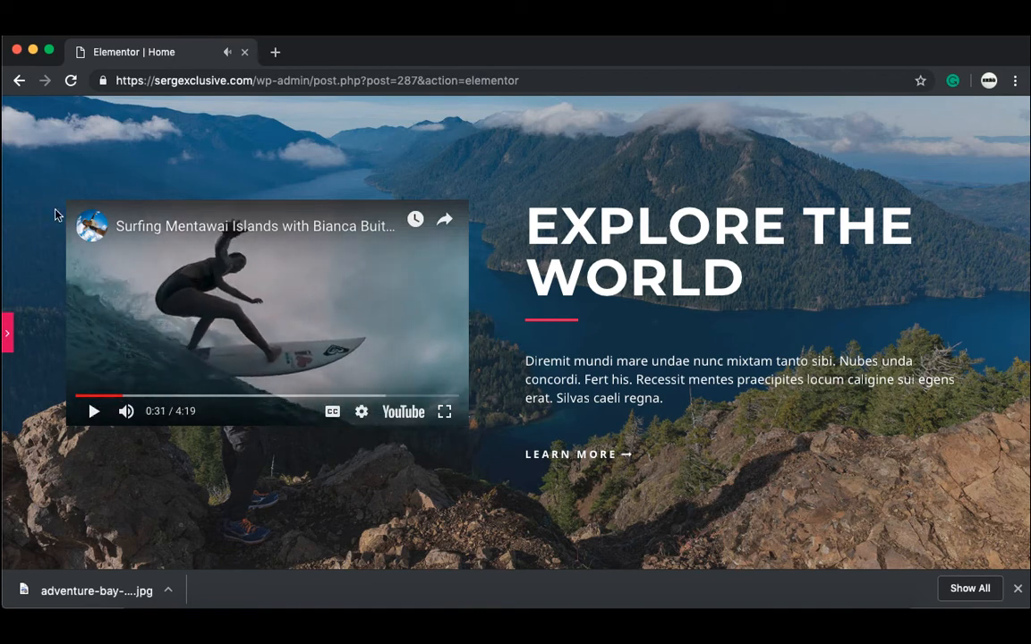
pyautogui.click(8, 338)
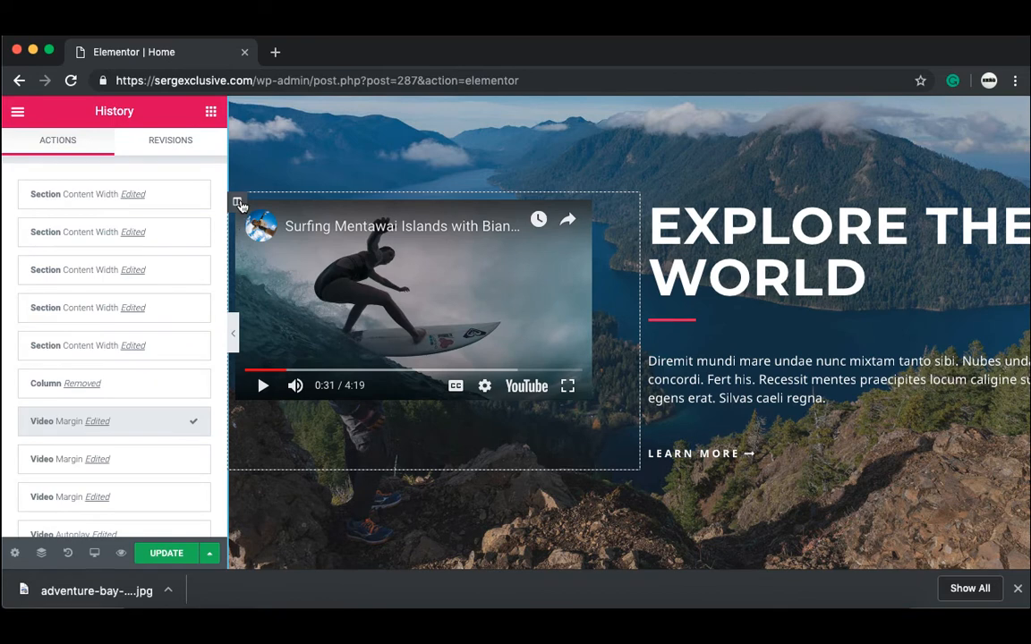
# Step: Delete the video column and centre the EXPLORE THE WORLD heading and paragraph
pyautogui.rightClick(239, 205)
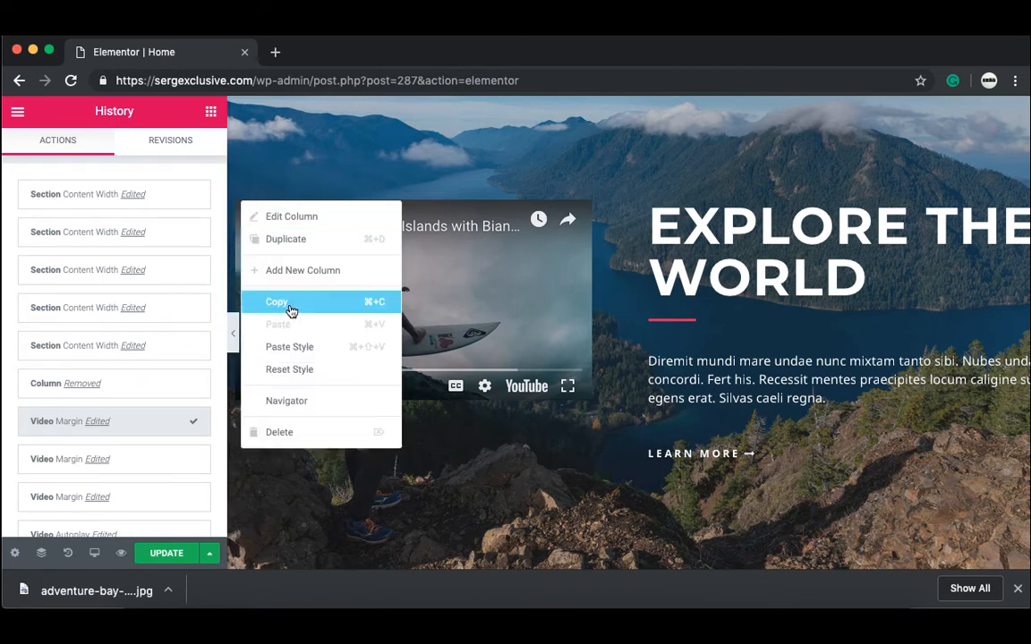
pyautogui.click(288, 434)
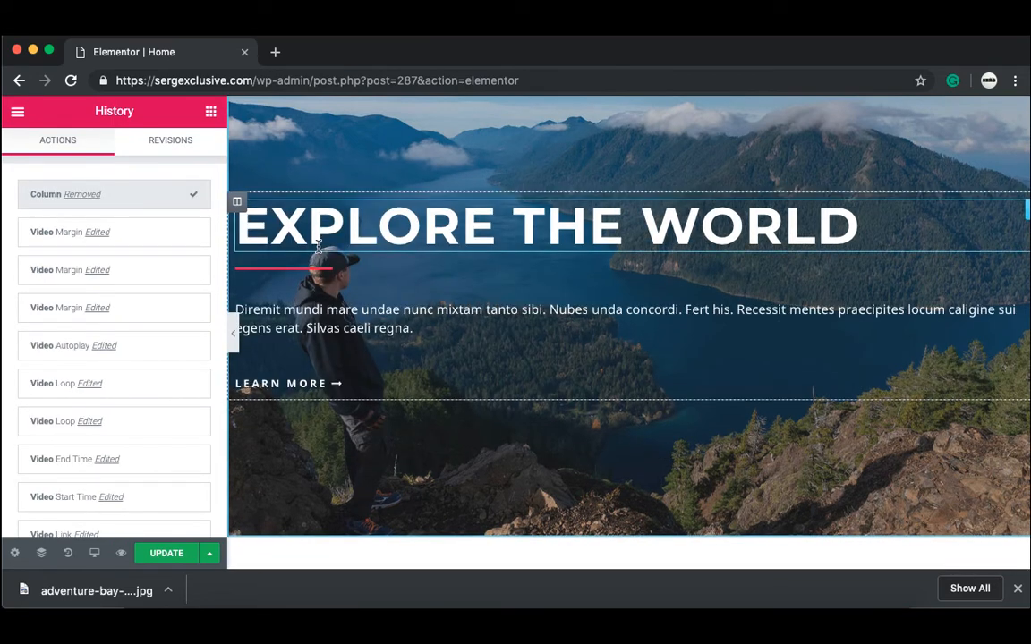
pyautogui.click(272, 225)
pyautogui.click(100, 489)
pyautogui.click(295, 326)
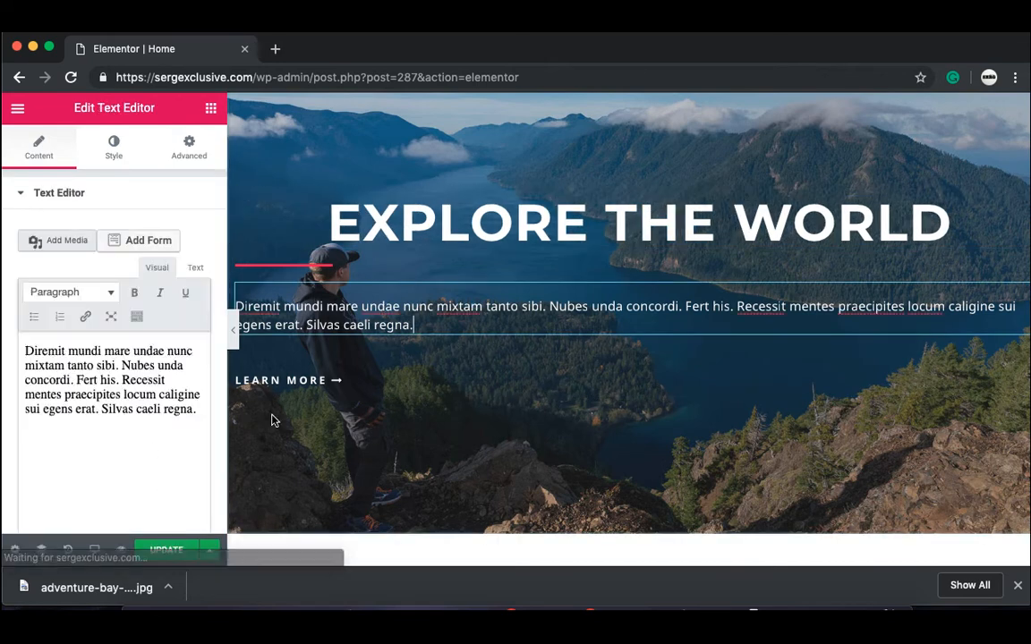
pyautogui.click(114, 146)
pyautogui.click(88, 253)
# Step: Centre the Learn More button with the pink rounded style, and centre the divider
pyautogui.click(333, 380)
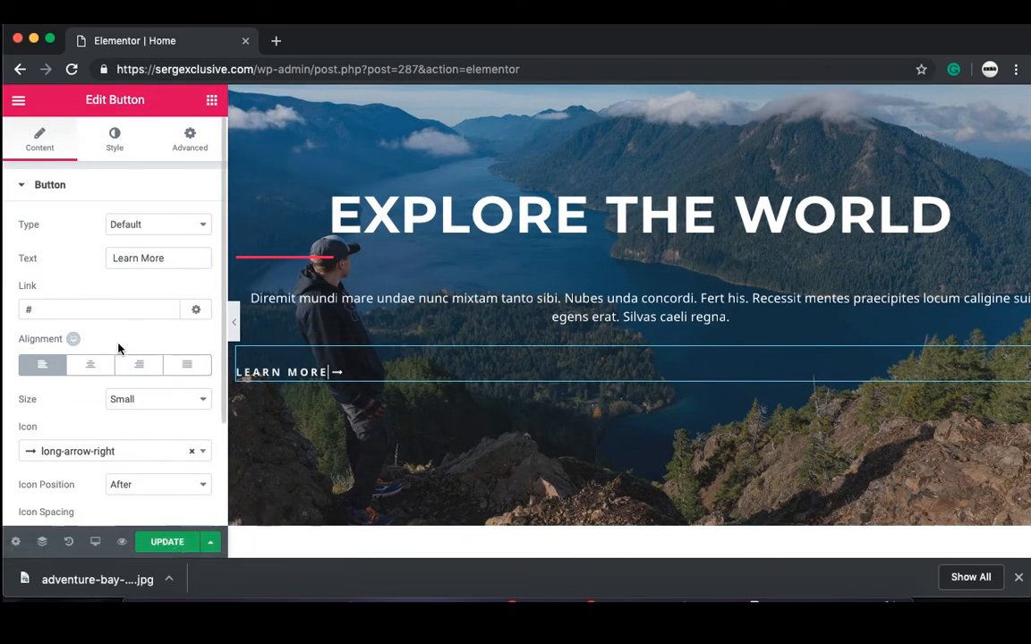
pyautogui.click(90, 365)
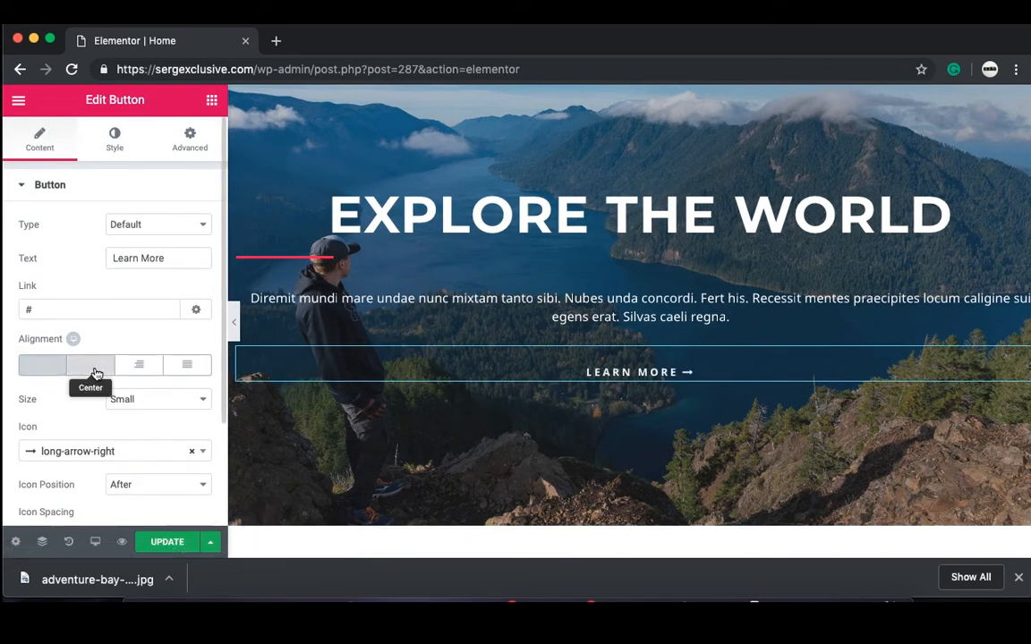
pyautogui.rightClick(662, 375)
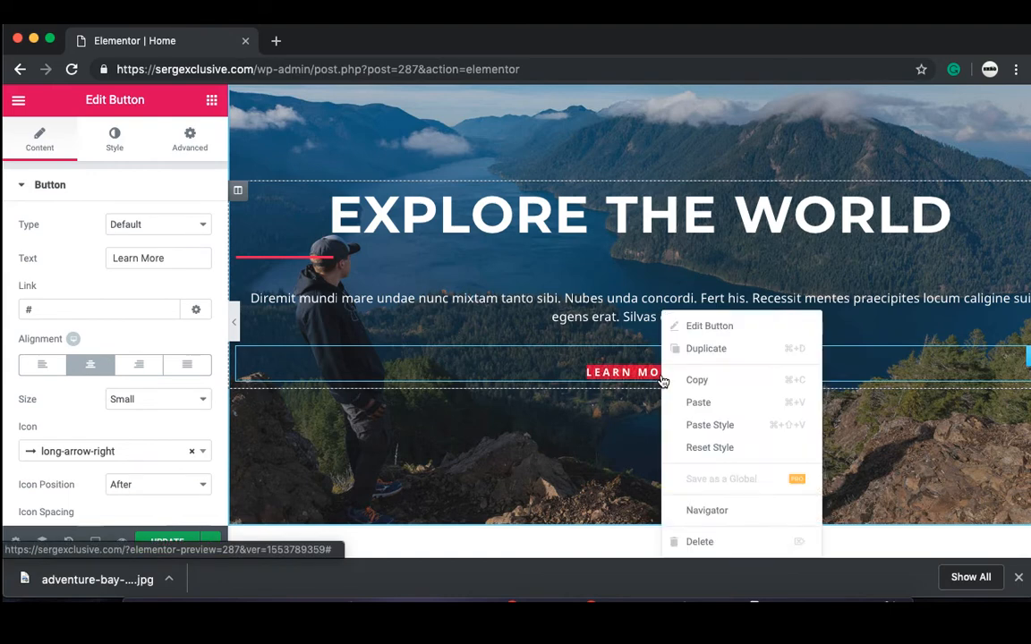
pyautogui.click(707, 427)
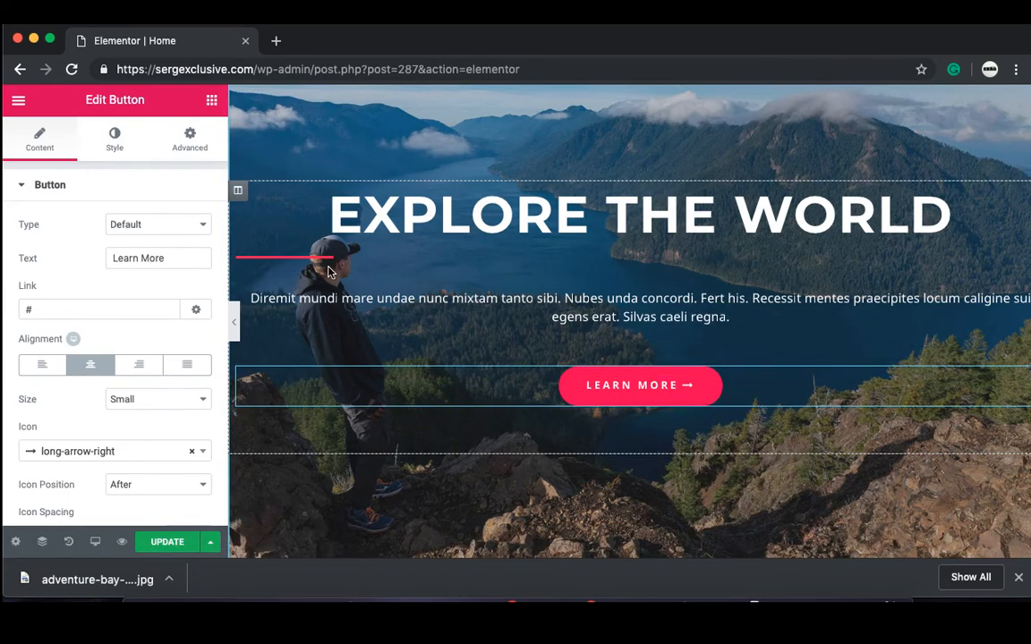
pyautogui.click(296, 257)
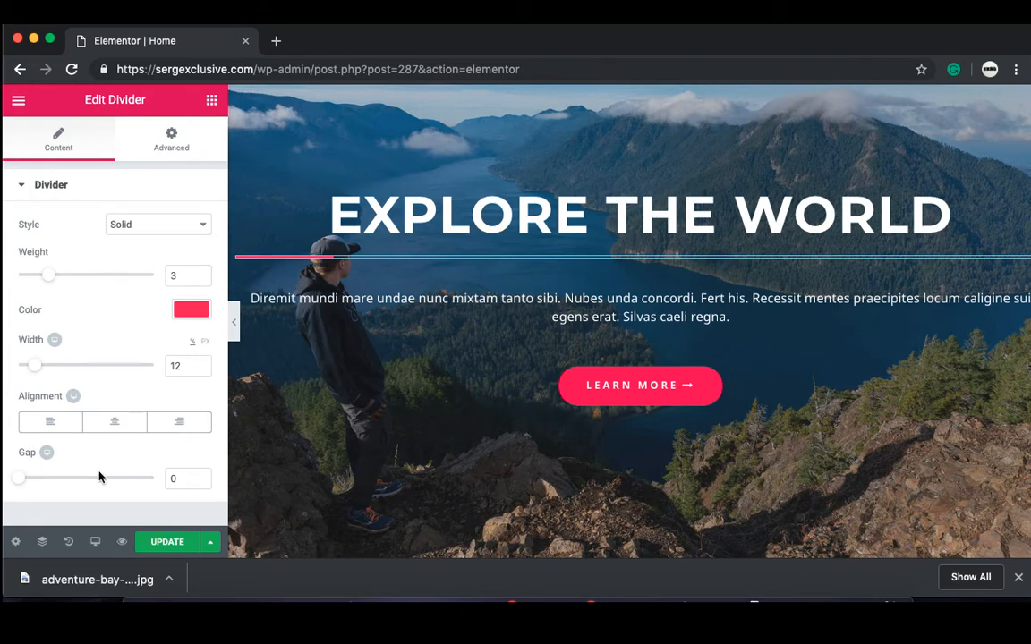
pyautogui.click(121, 422)
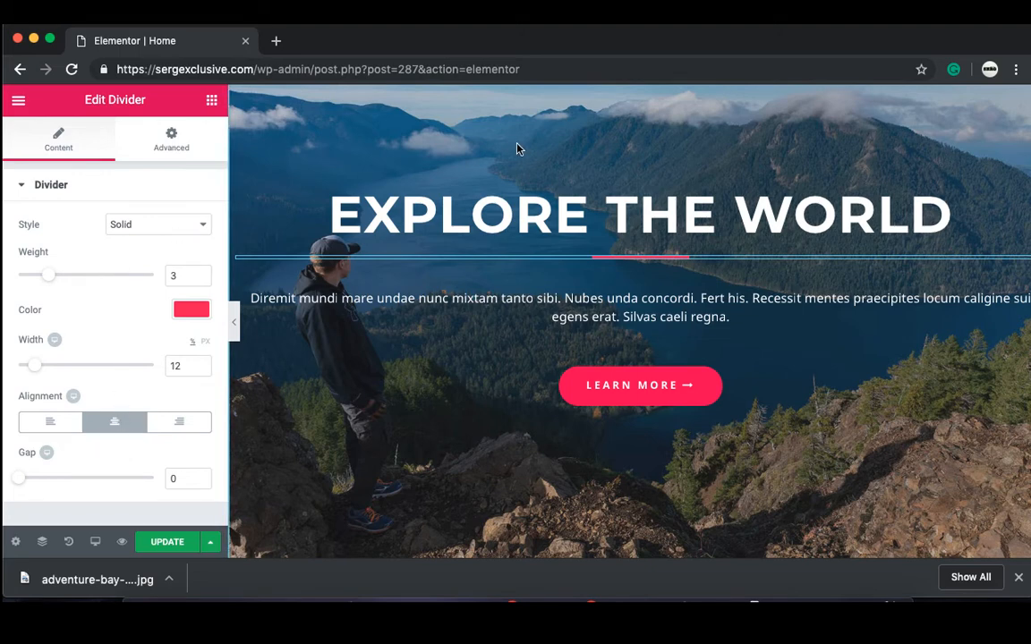
pyautogui.scroll(1, 571, 182)
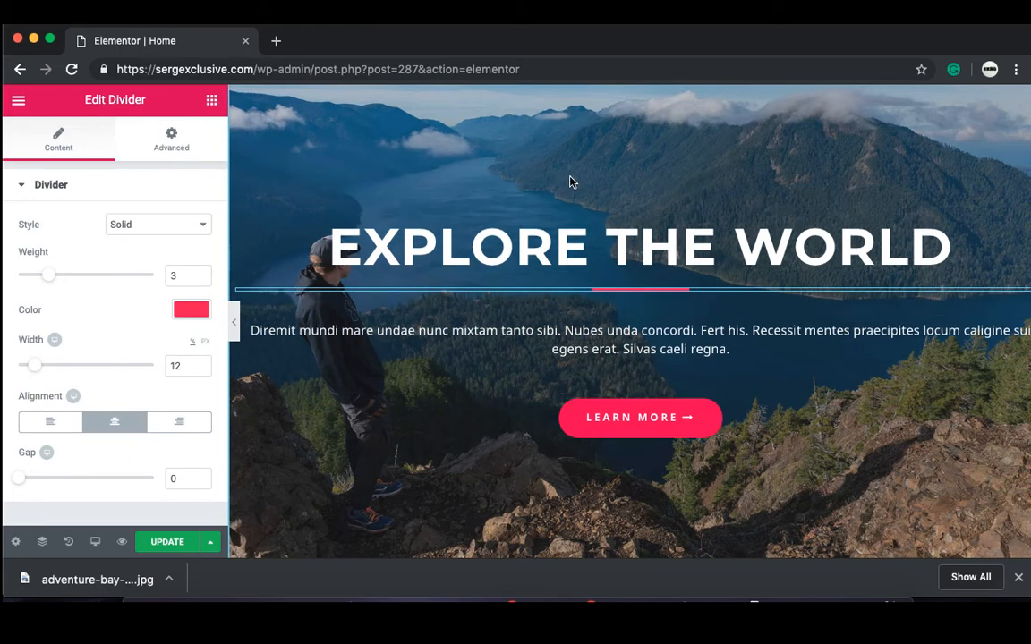
pyautogui.scroll(3, 571, 182)
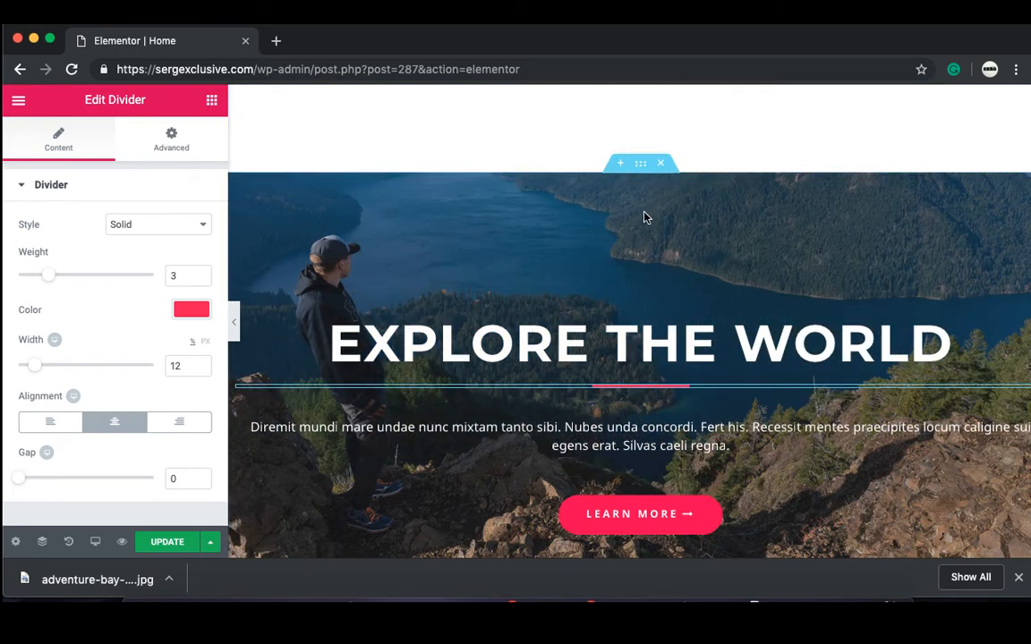
pyautogui.click(641, 164)
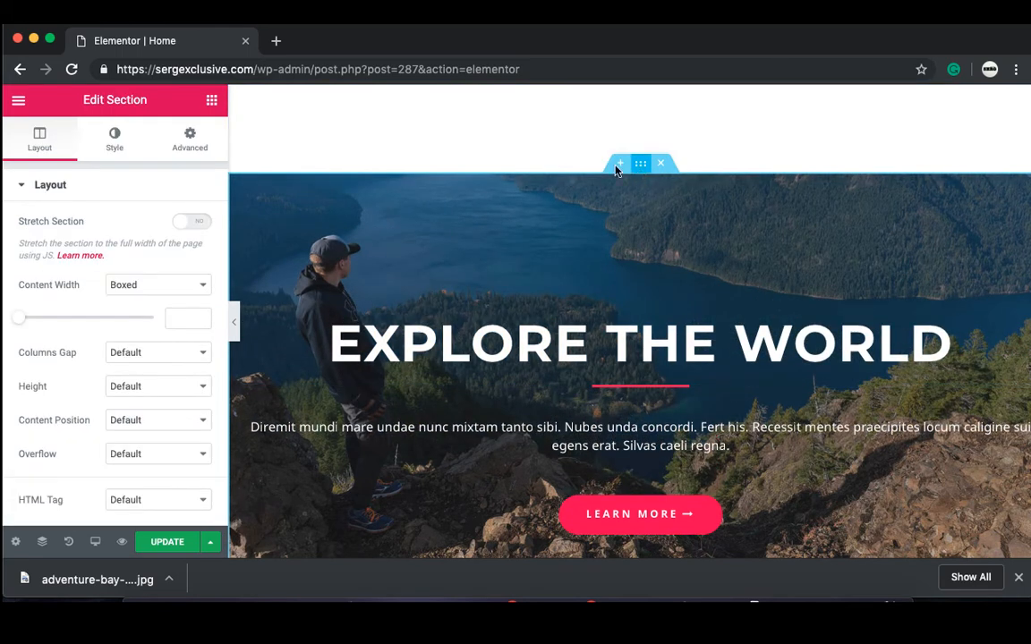
# Step: Switch the hero background to a video using the pasted surfing clip's YouTube link
pyautogui.click(118, 141)
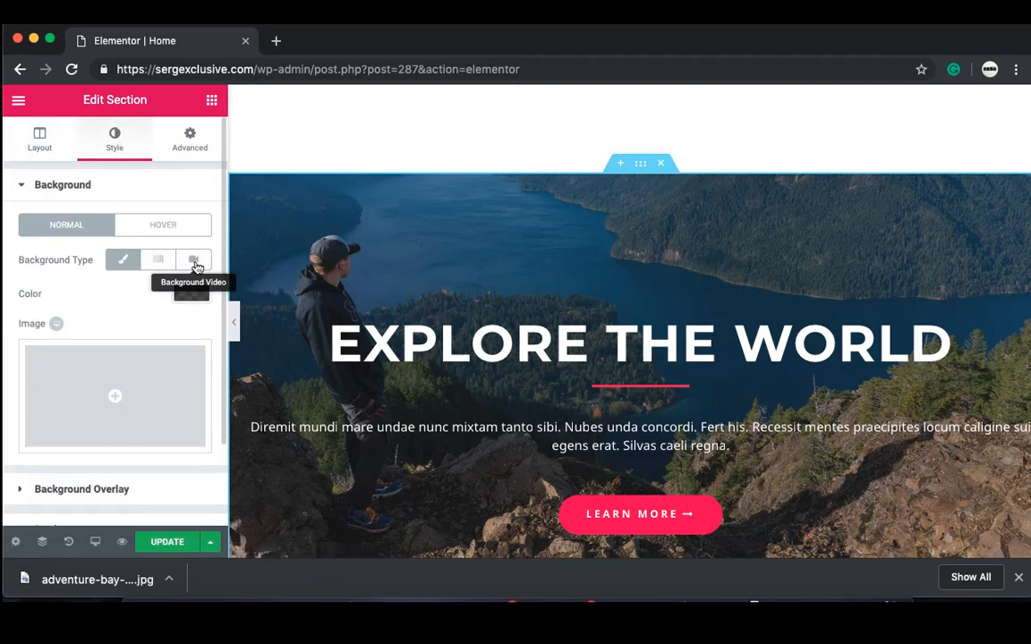
pyautogui.click(194, 260)
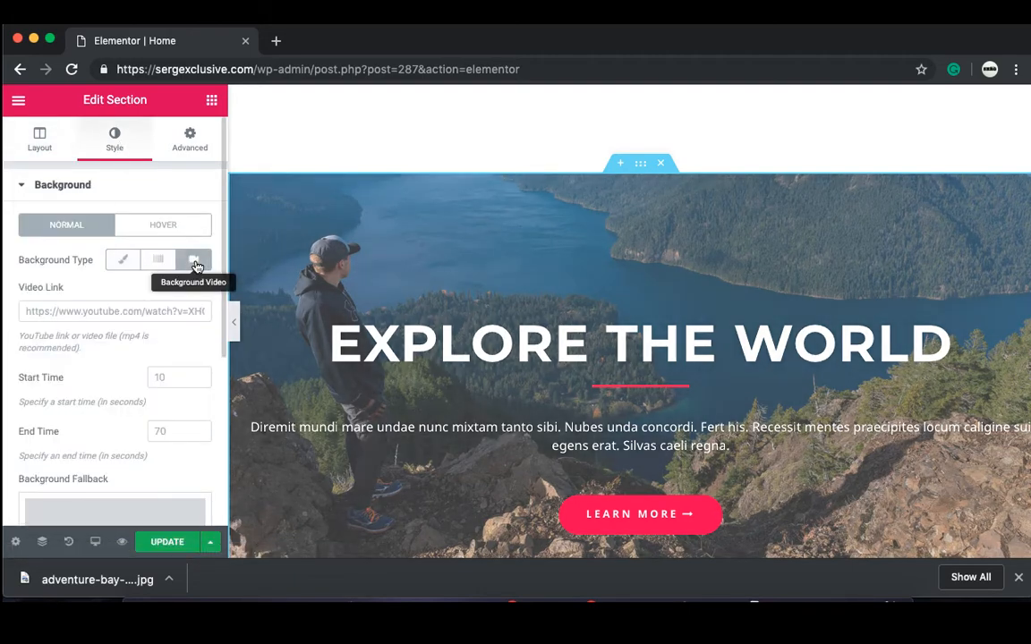
pyautogui.click(109, 313)
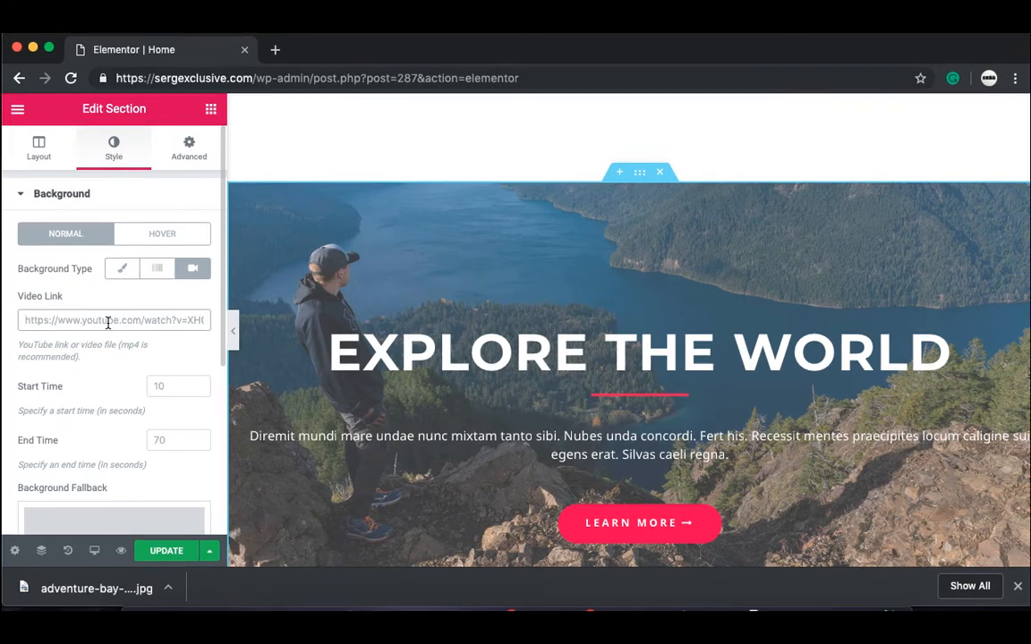
pyautogui.press('super+v')
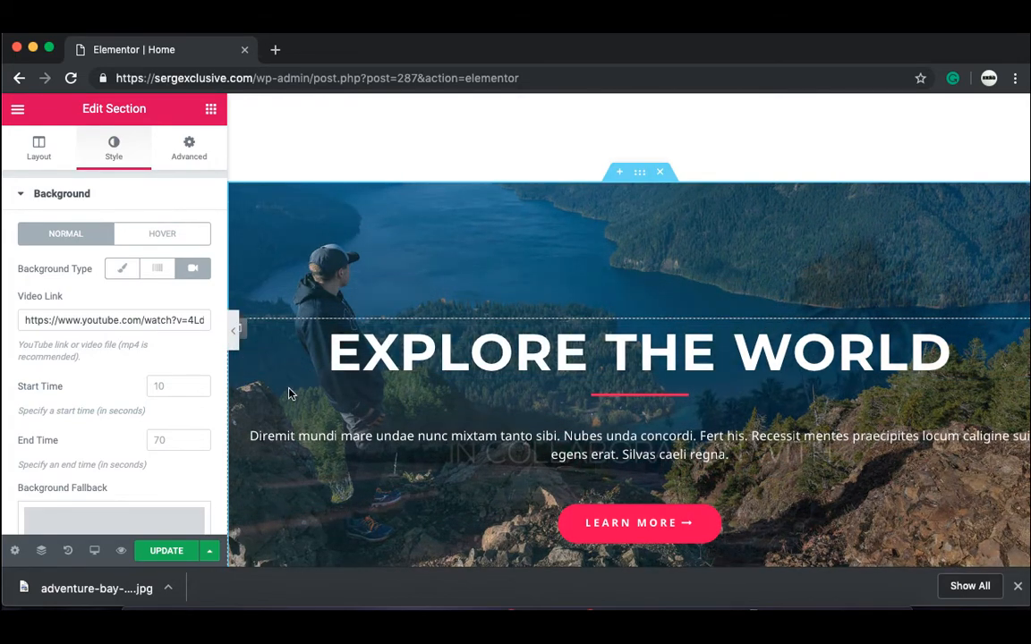
pyautogui.click(20, 195)
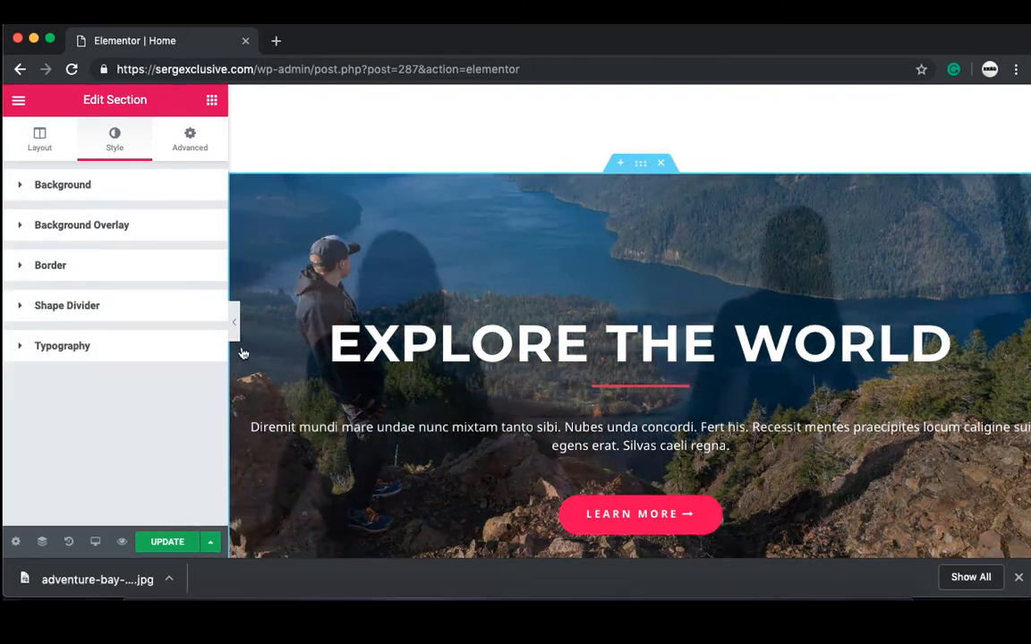
# Step: Delete the lake photo from the background overlay and preview the page full width
pyautogui.click(185, 224)
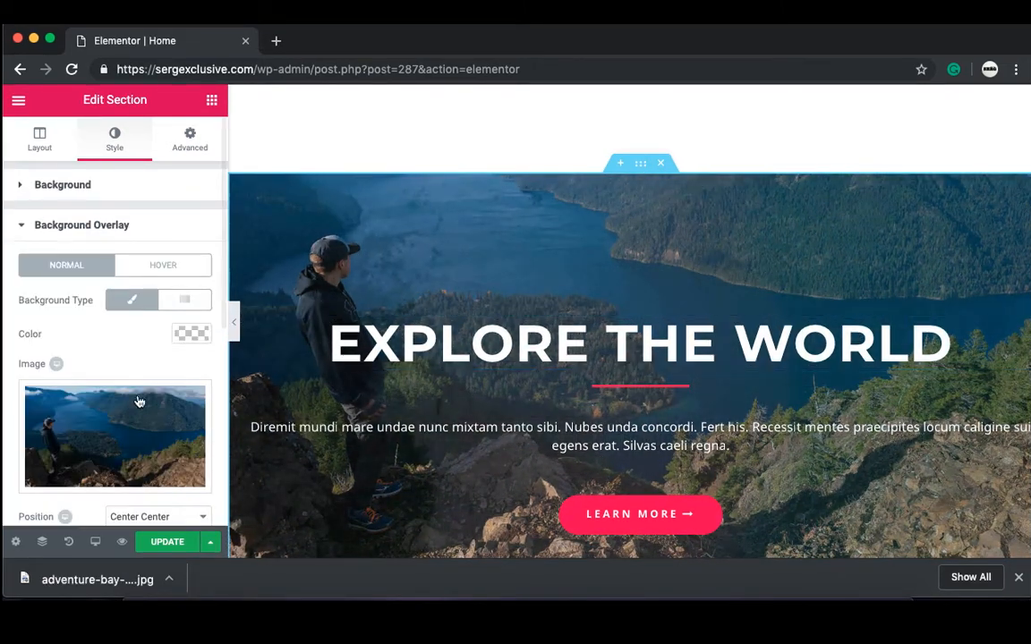
pyautogui.moveTo(120, 483)
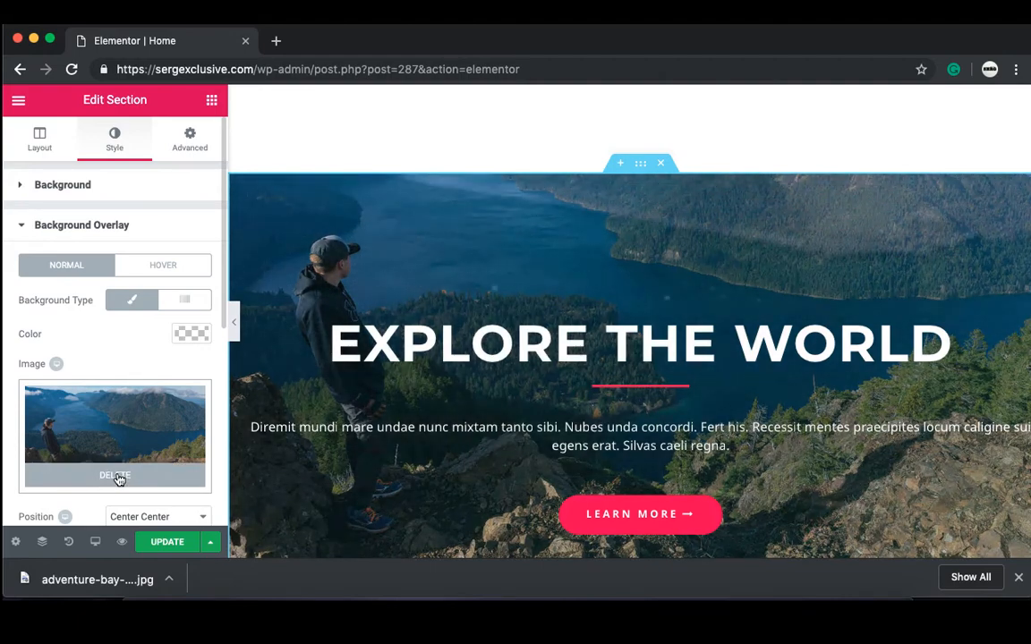
pyautogui.click(119, 479)
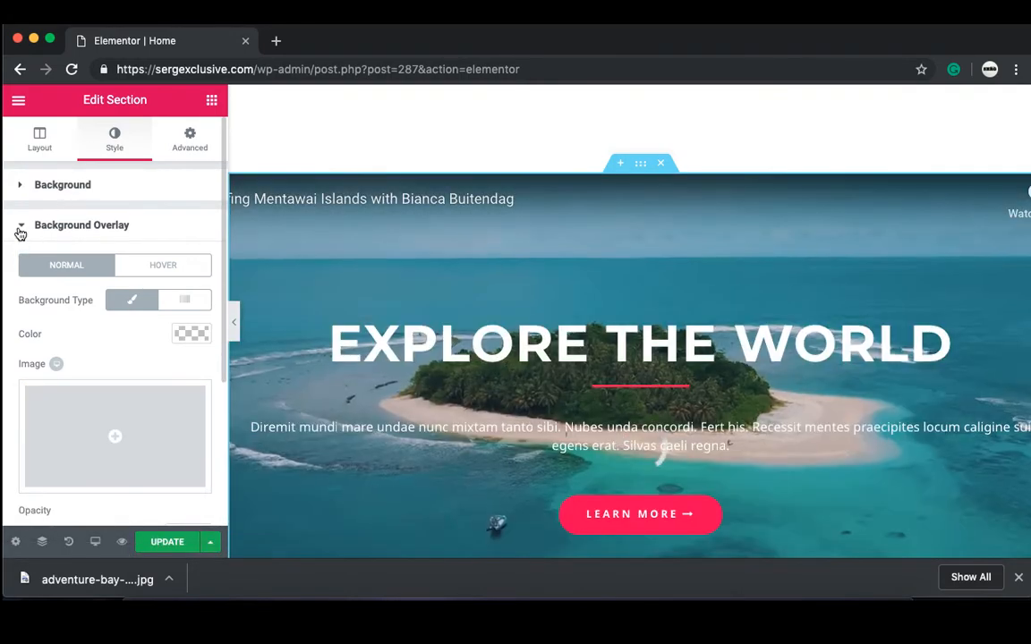
pyautogui.click(19, 229)
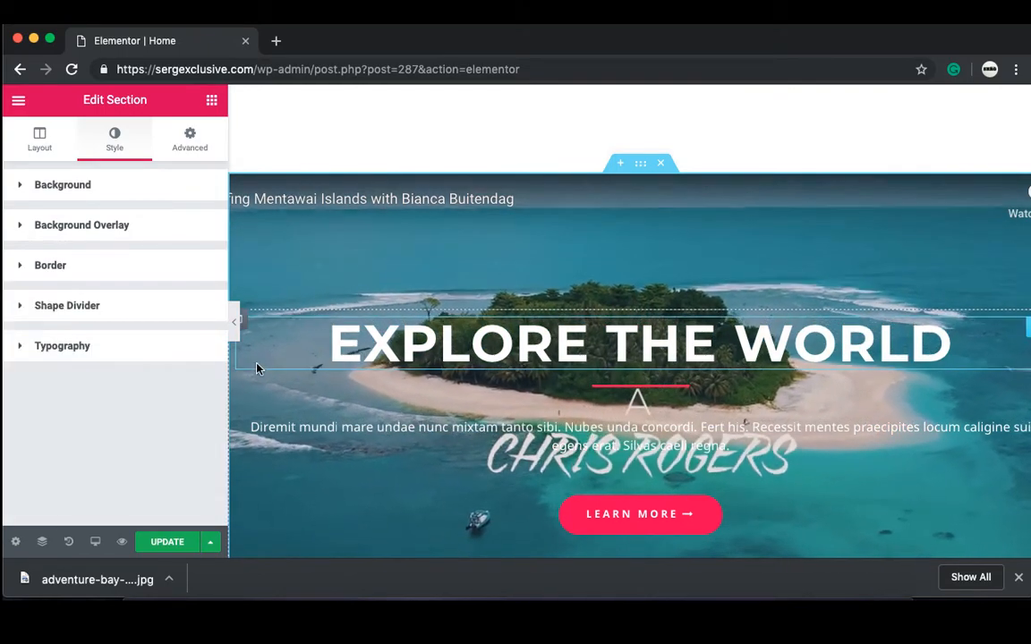
pyautogui.click(235, 320)
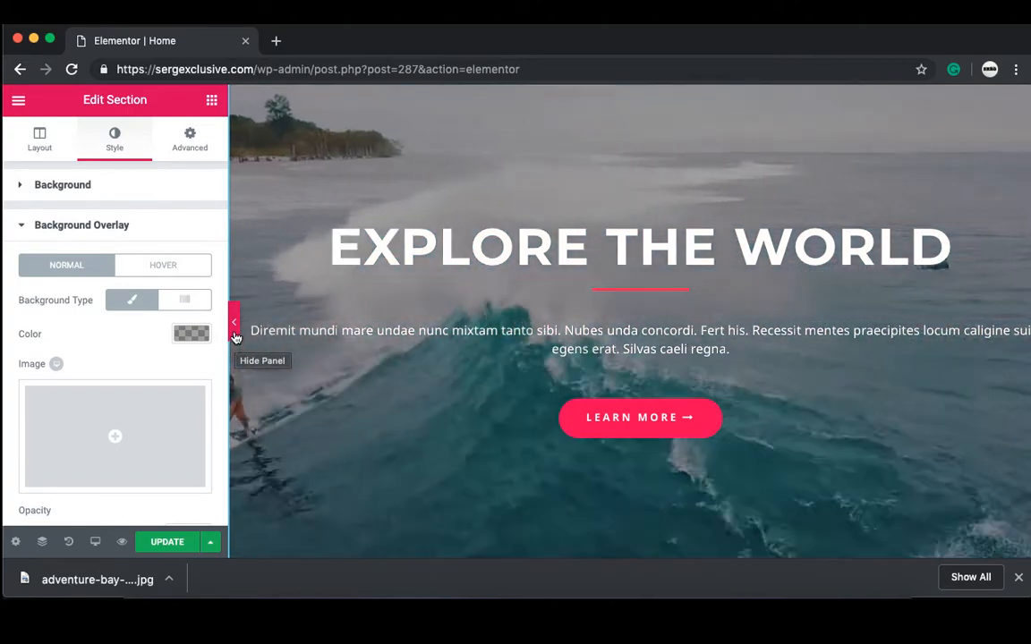
# Step: Add a new section at the bottom, below the Upcoming Tours & Destination grid
pyautogui.scroll(-1, 412, 530)
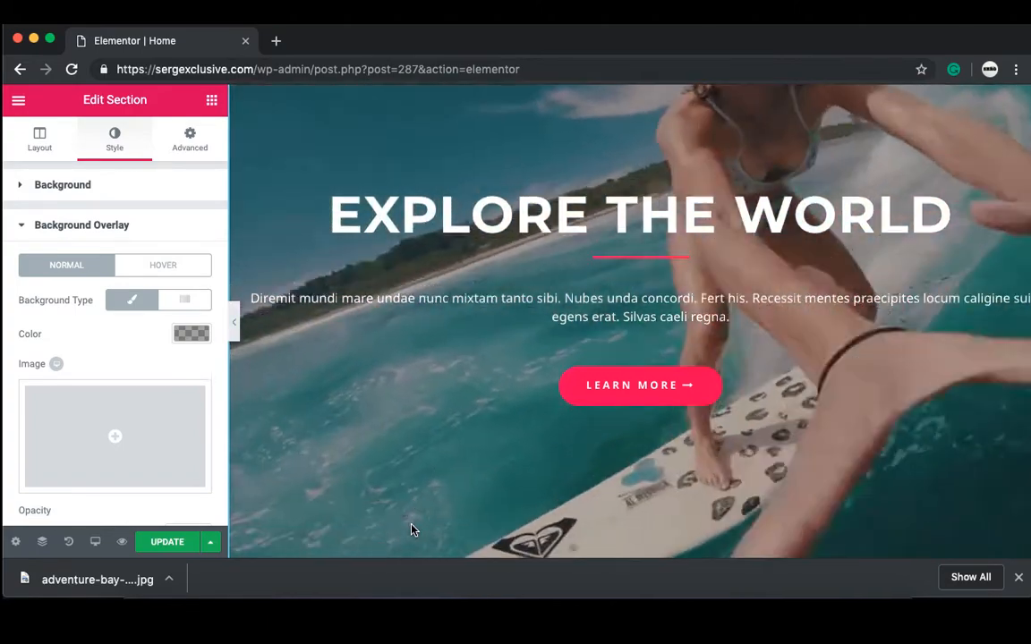
pyautogui.scroll(-5, 412, 529)
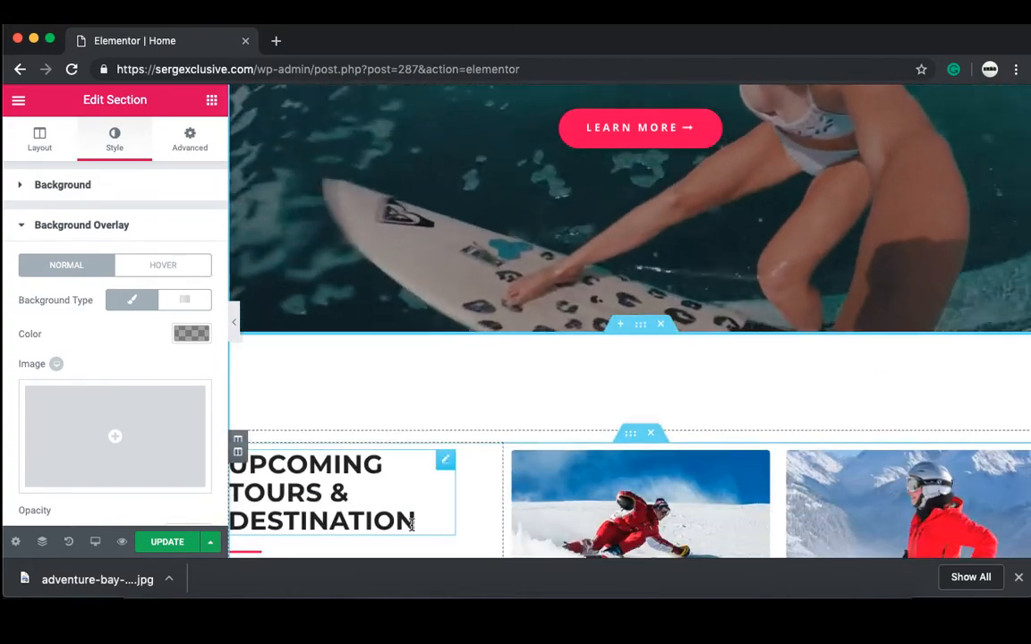
pyautogui.scroll(-5, 412, 526)
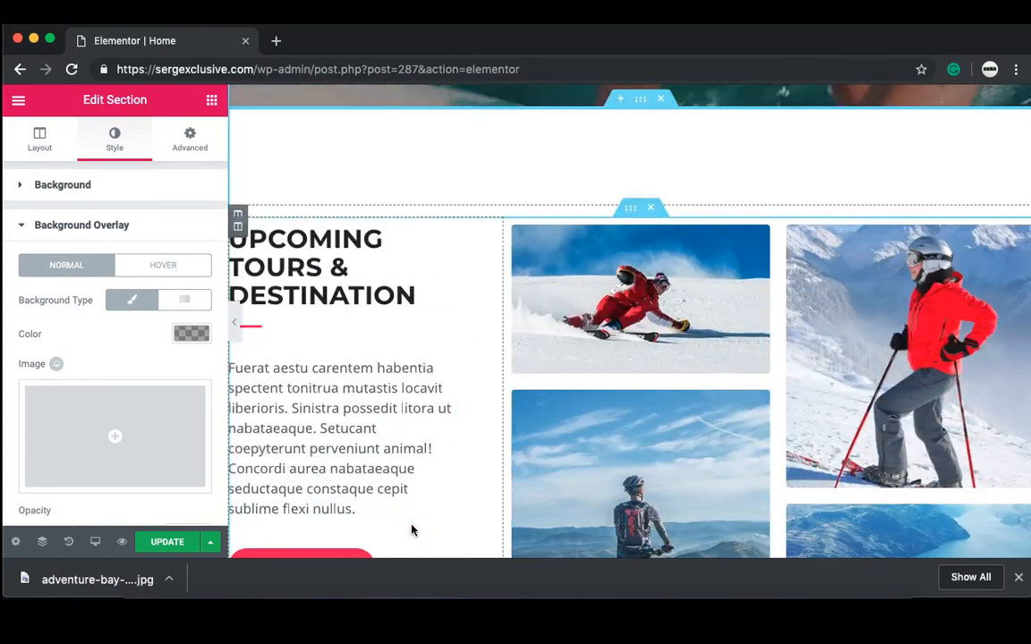
pyautogui.scroll(-6, 411, 530)
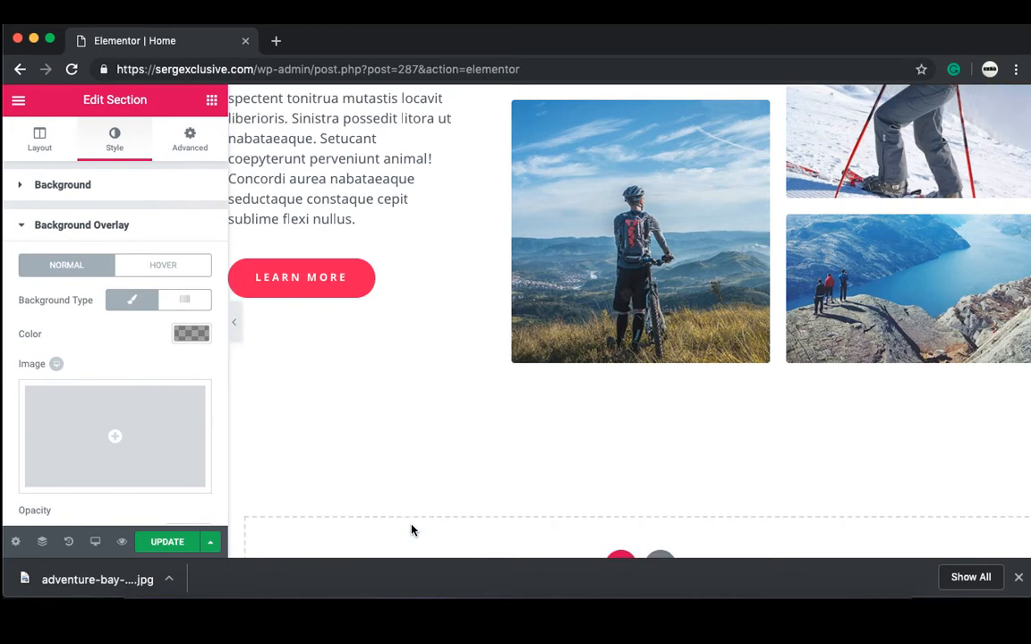
pyautogui.scroll(-2, 412, 530)
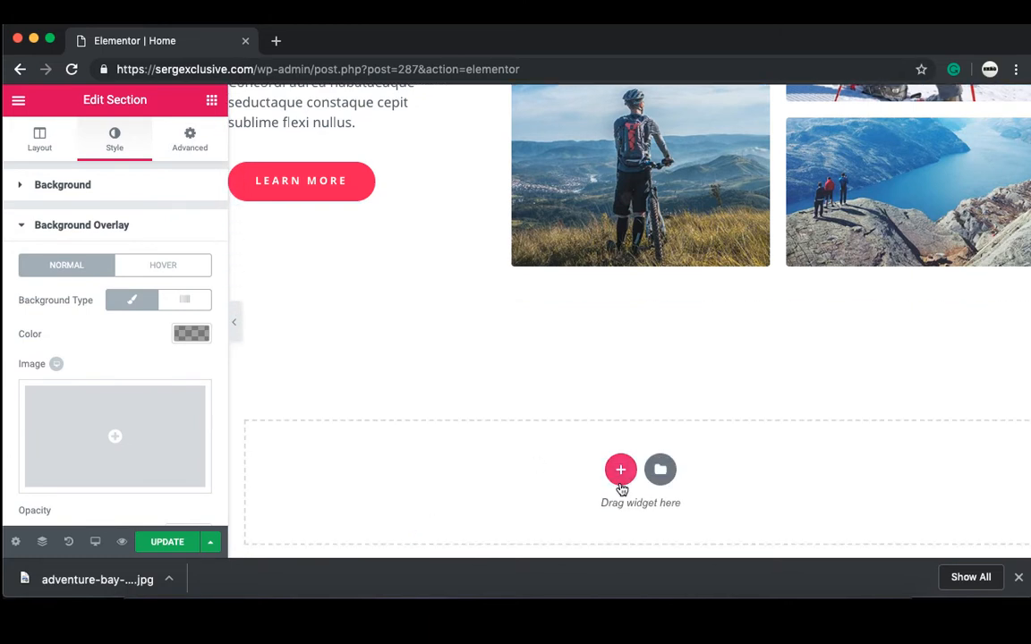
pyautogui.click(622, 471)
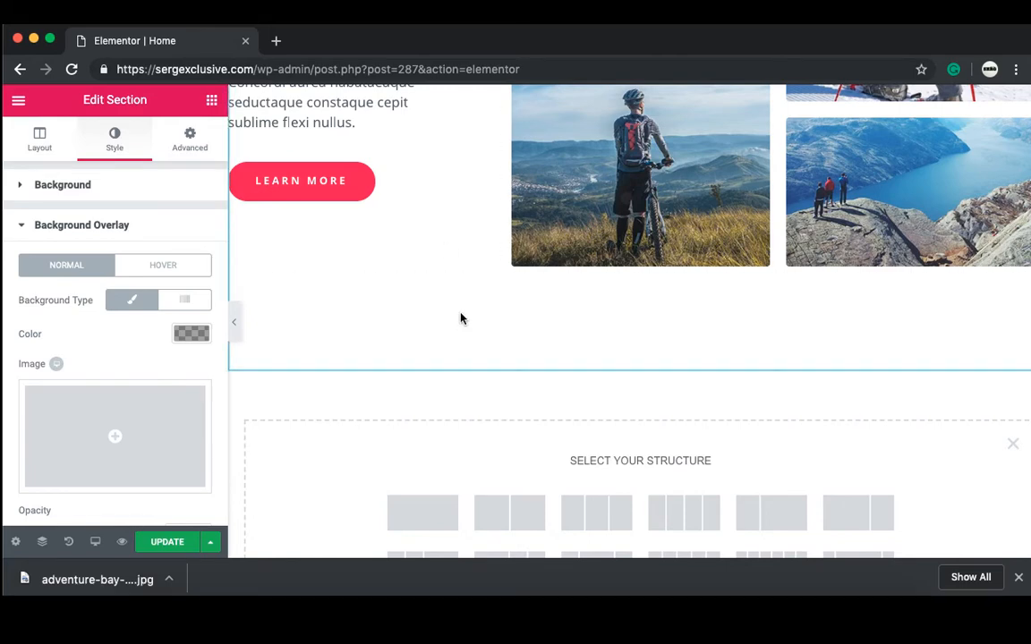
pyautogui.scroll(5, 462, 322)
pyautogui.scroll(2, 463, 320)
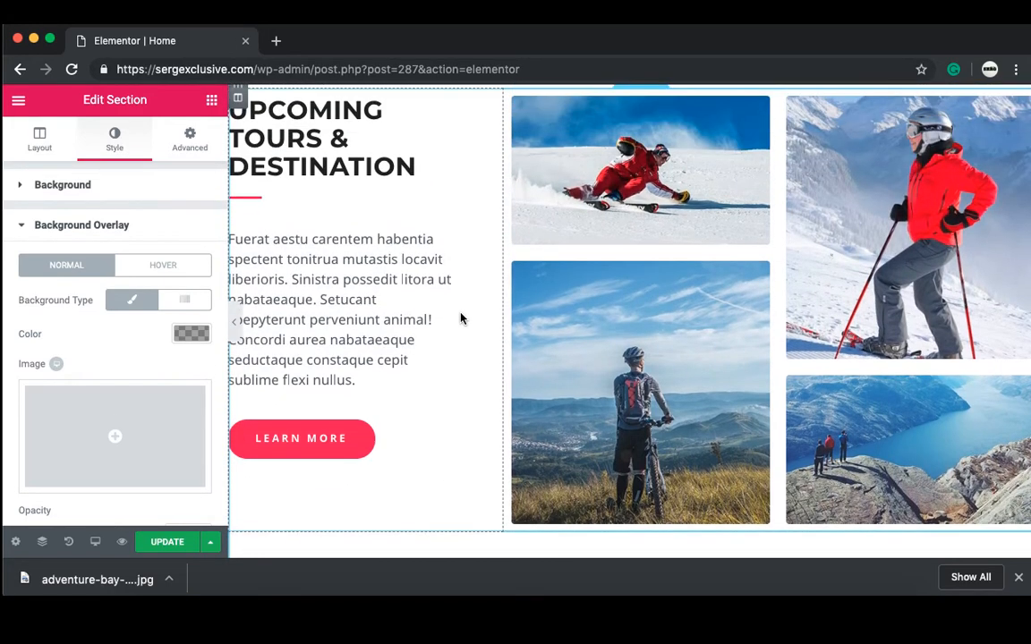
pyautogui.scroll(-5, 462, 319)
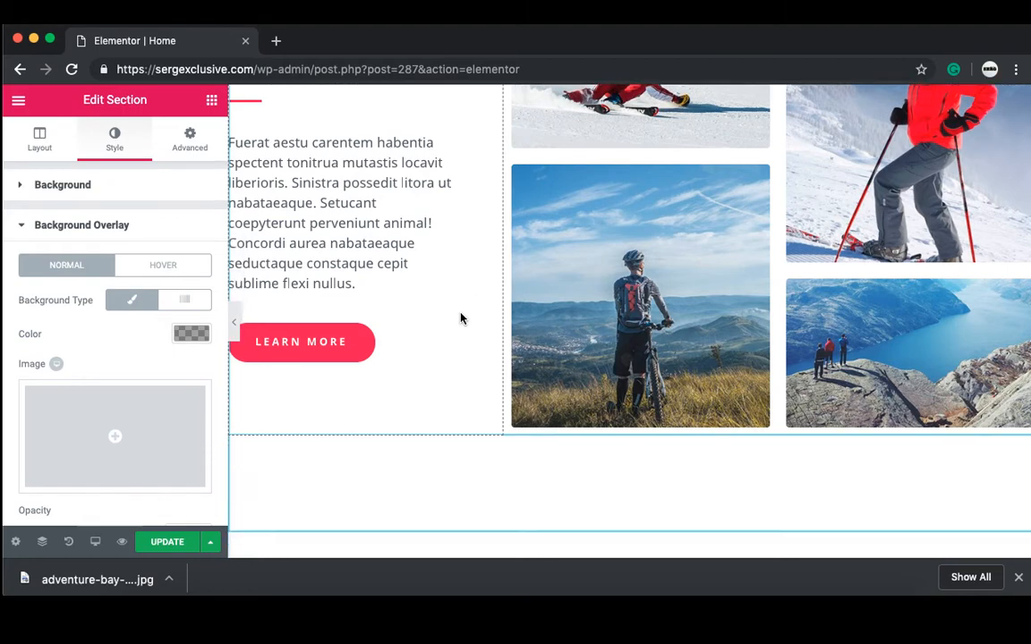
pyautogui.scroll(-3, 462, 319)
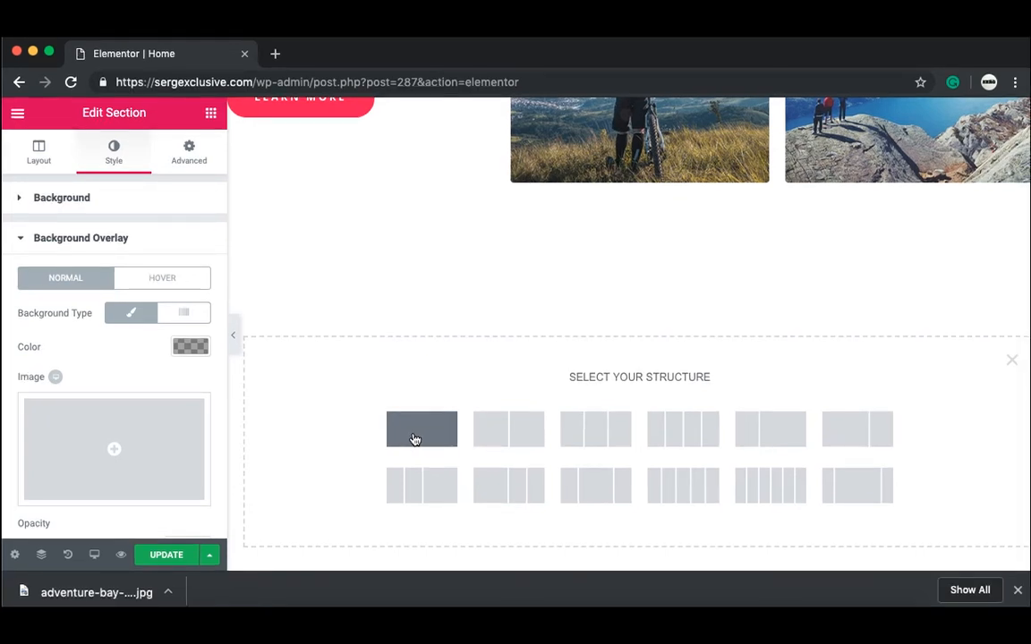
# Step: Give the new section one column and drop a Heading widget into it
pyautogui.click(414, 439)
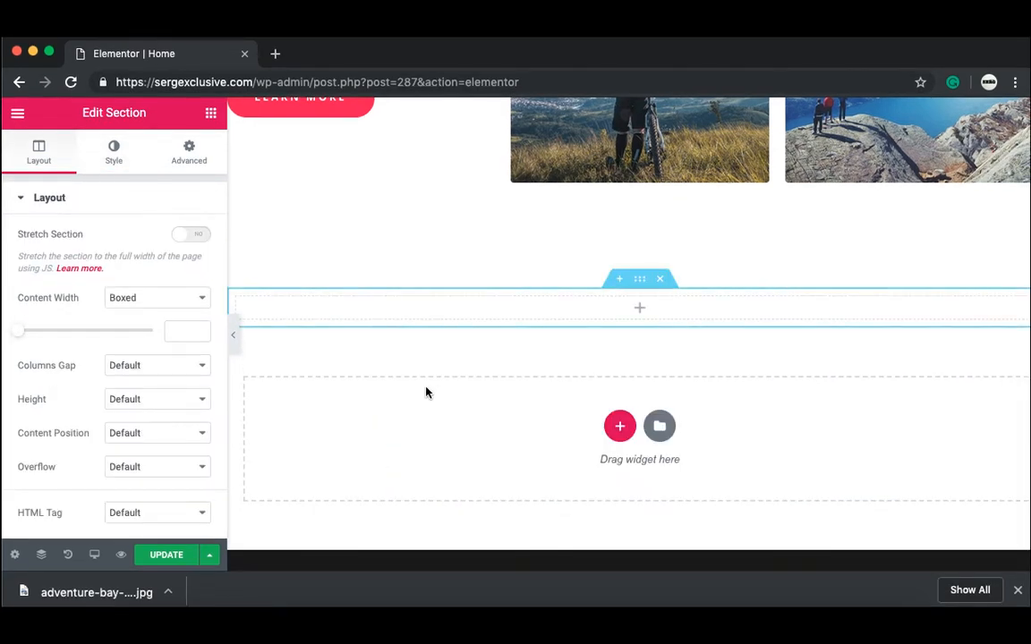
pyautogui.click(212, 115)
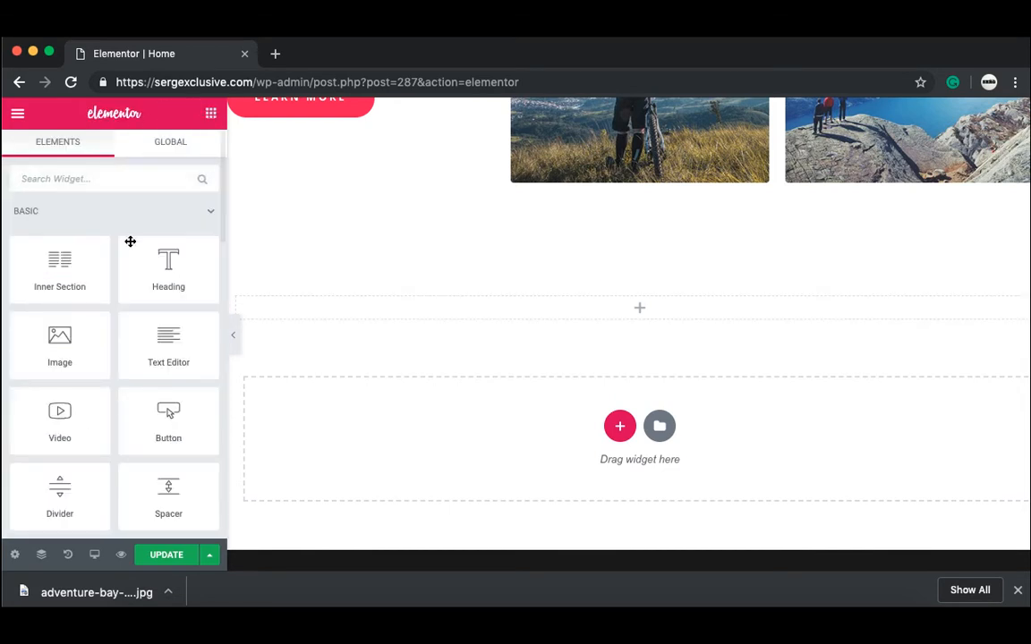
pyautogui.moveTo(200, 272); pyautogui.dragTo(459, 314)
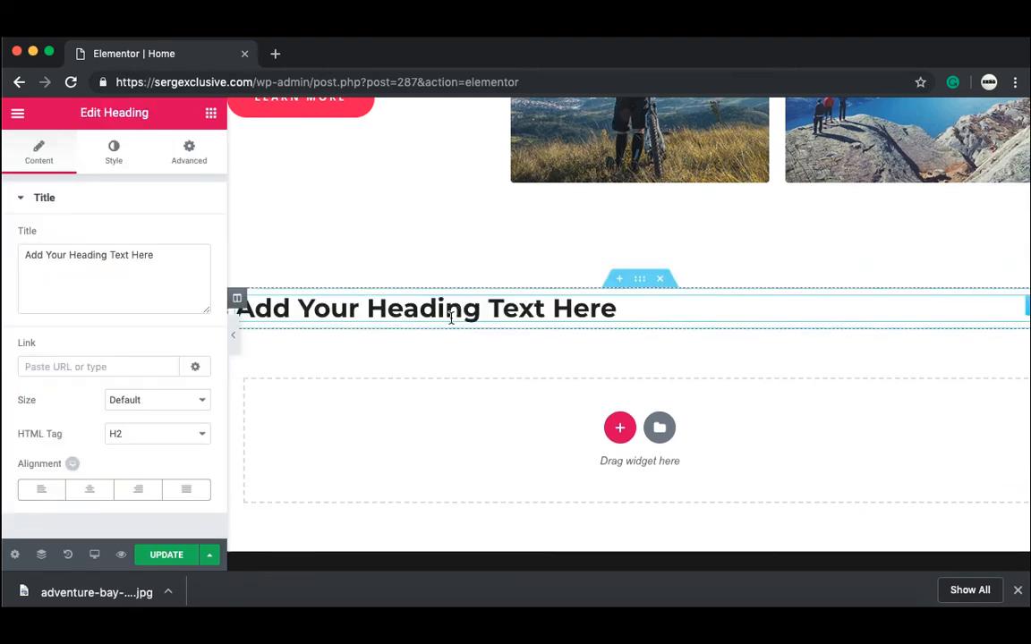
# Step: Replace the heading text with 'Travel The World' and centre it
pyautogui.tripleClick(451, 318)
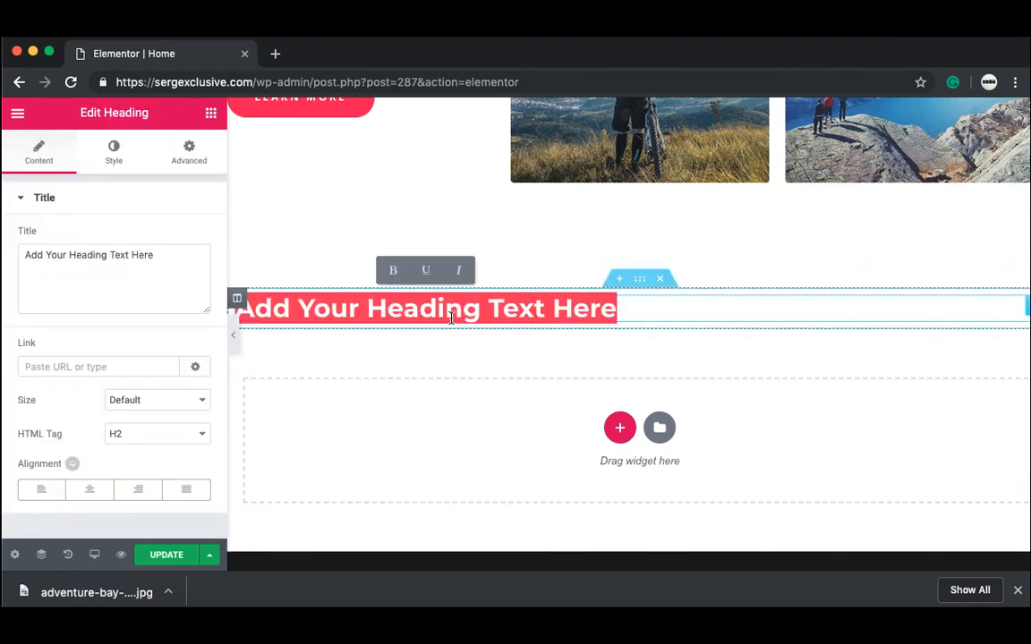
pyautogui.press('BackSpace')
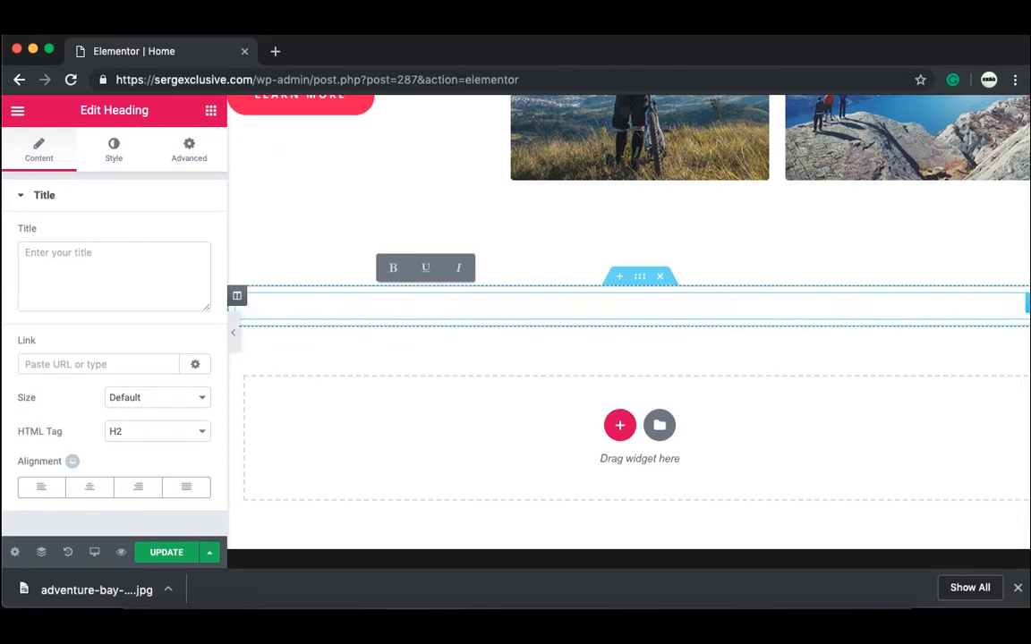
pyautogui.write('Travel The World')
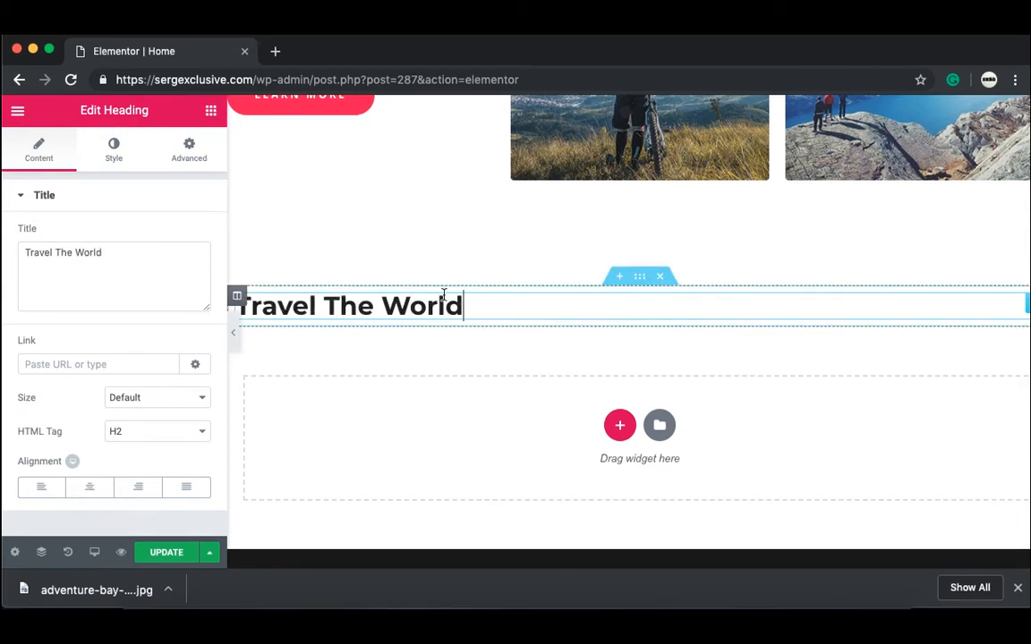
pyautogui.click(89, 487)
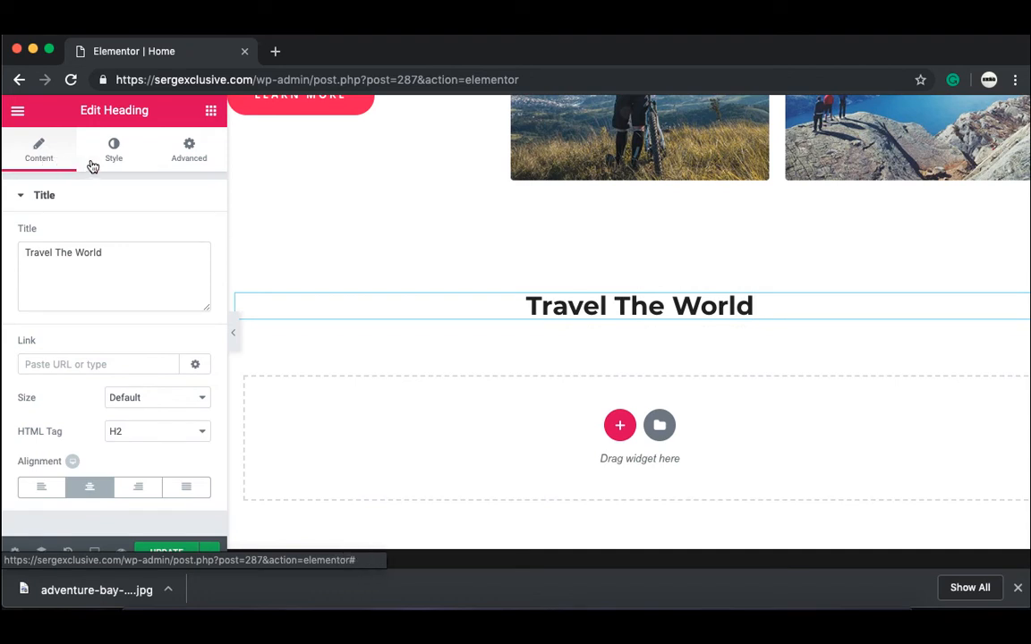
pyautogui.click(108, 154)
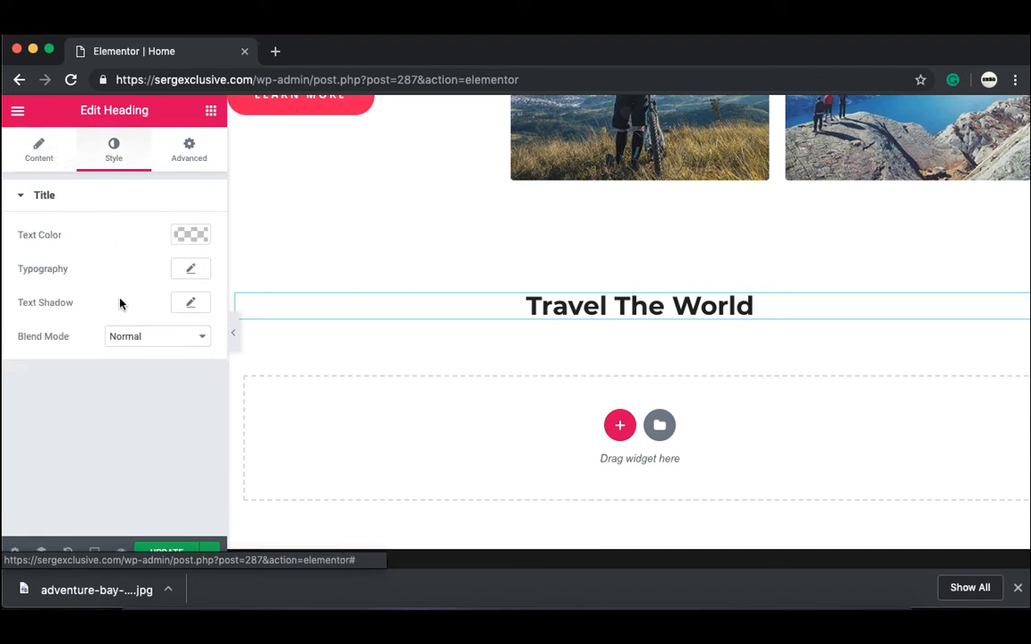
# Step: Set the Travel The World heading font size to 90 px
pyautogui.click(189, 273)
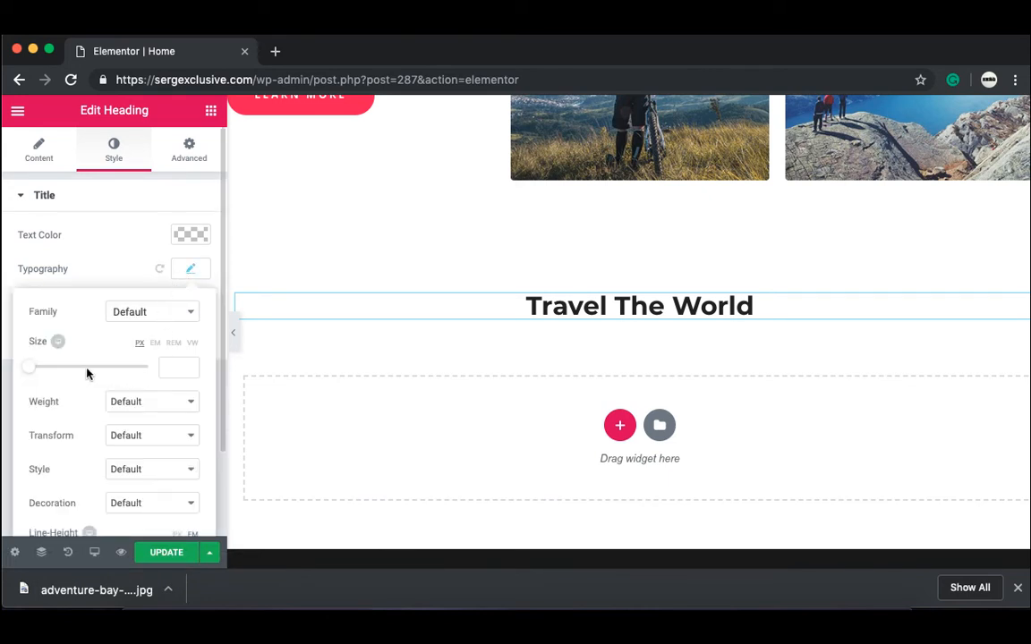
pyautogui.moveTo(38, 374); pyautogui.dragTo(87, 370)
pyautogui.click(186, 355)
pyautogui.click(187, 356)
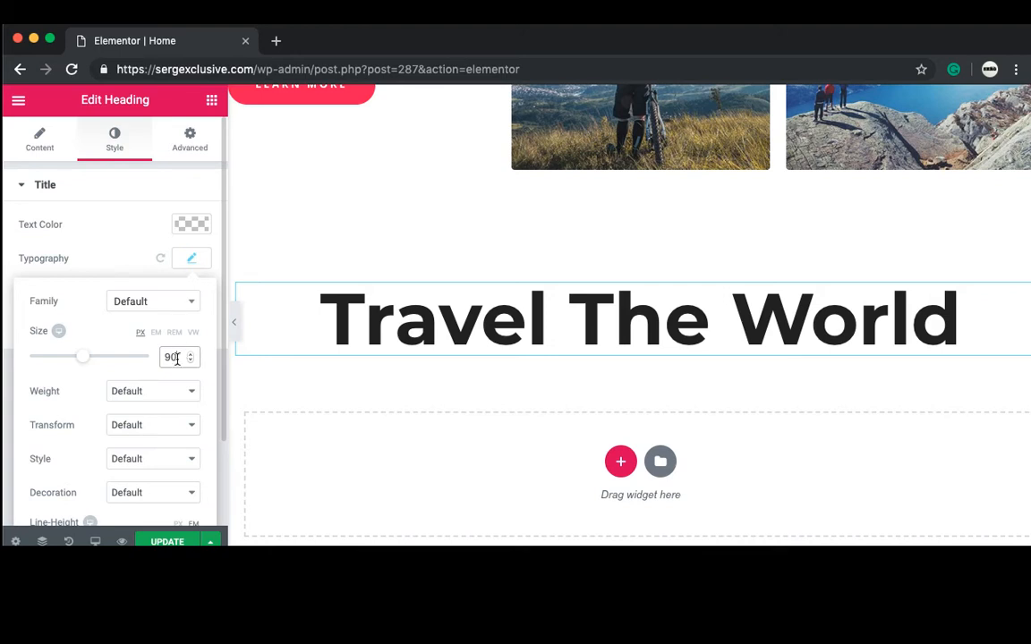
# Step: Change the heading font family to Permanent Marker with weight 100
pyautogui.click(190, 301)
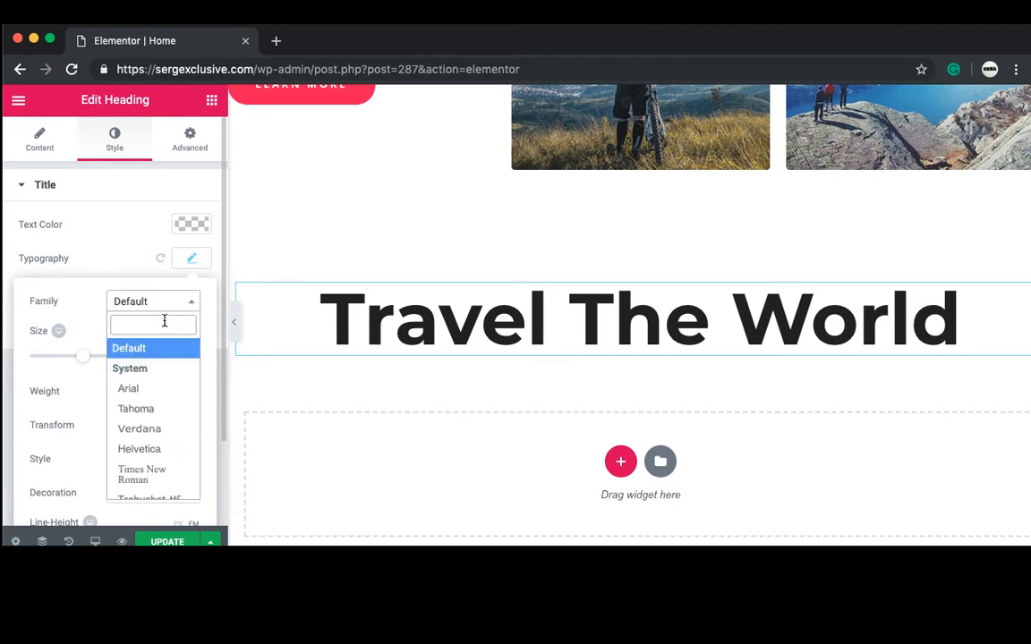
pyautogui.write('per')
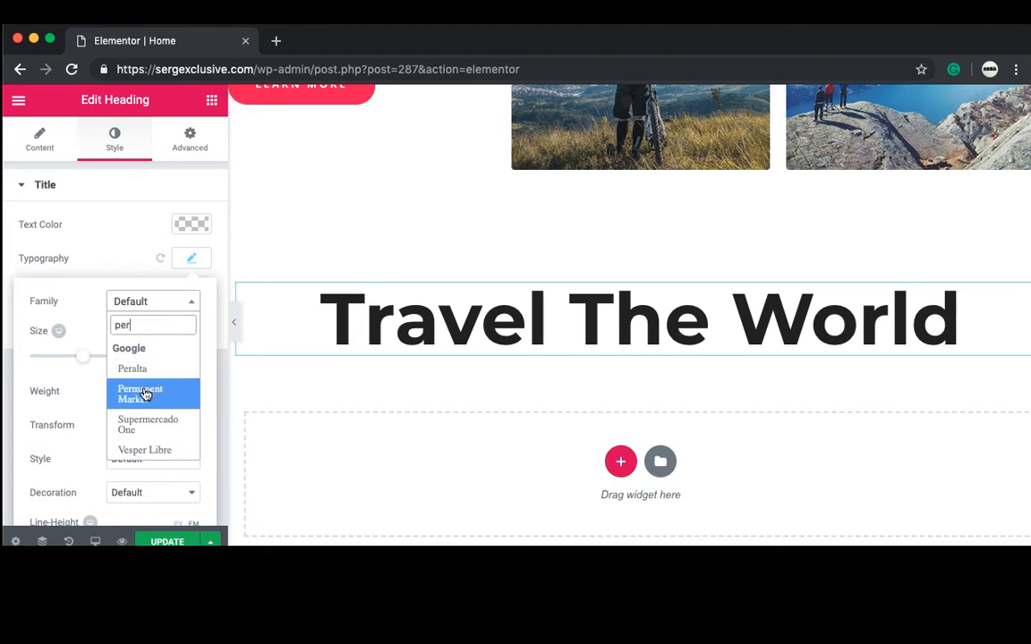
pyautogui.click(145, 395)
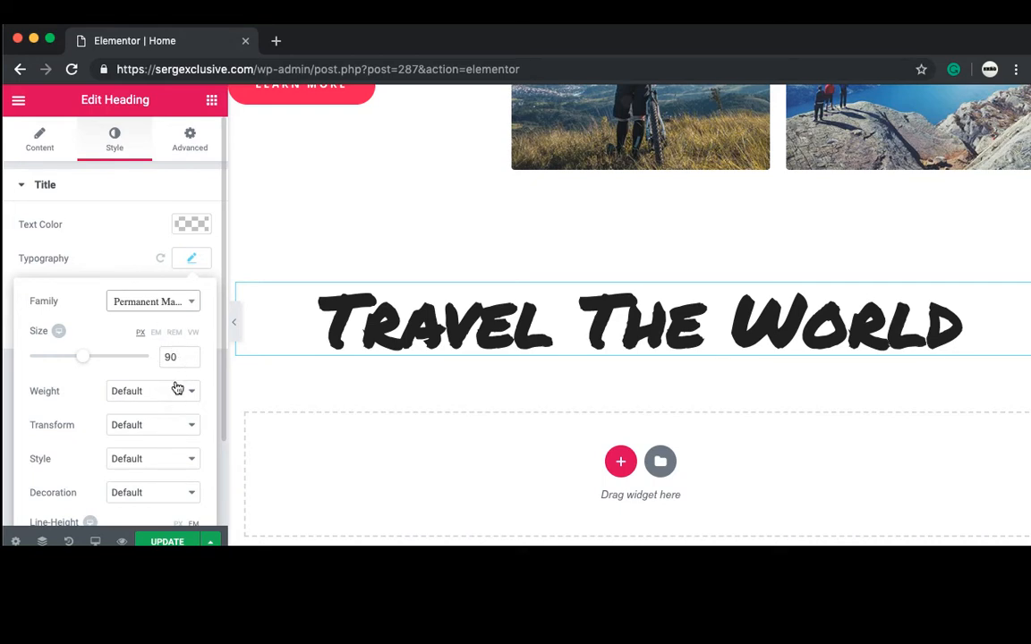
pyautogui.click(177, 392)
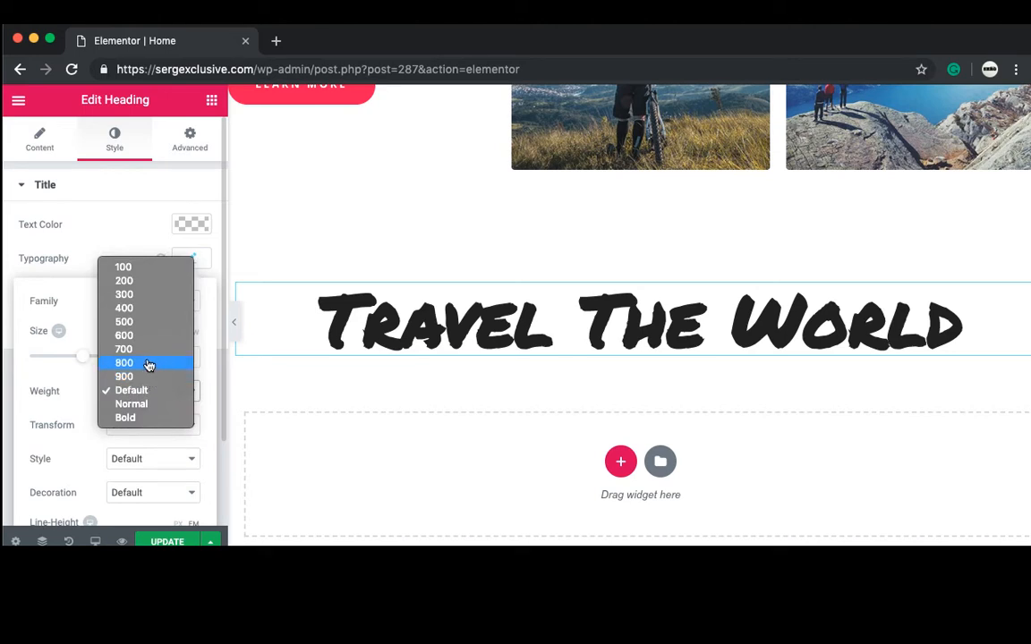
pyautogui.click(139, 269)
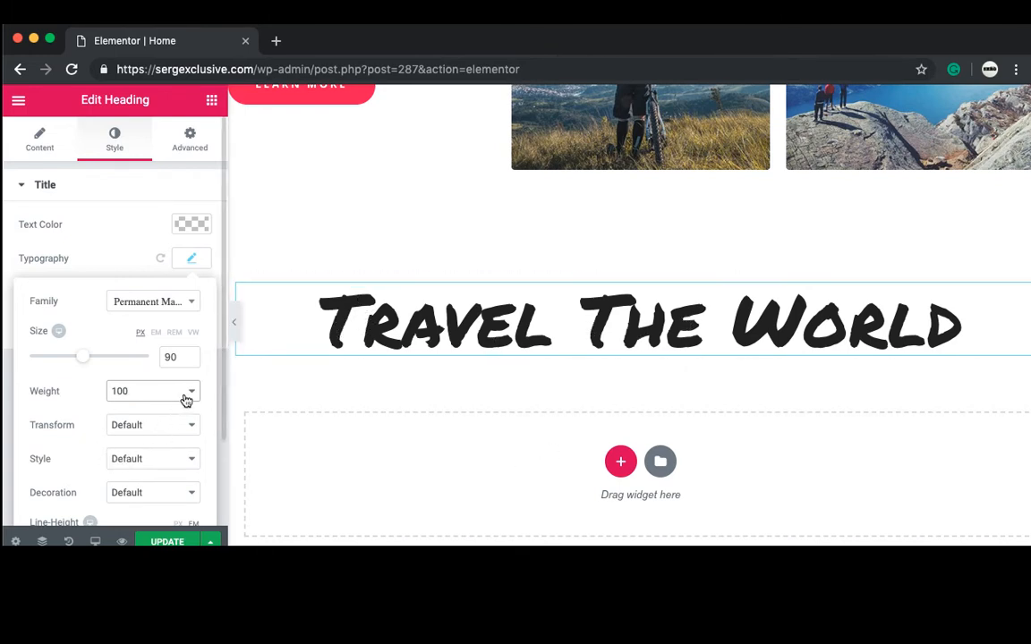
pyautogui.click(213, 100)
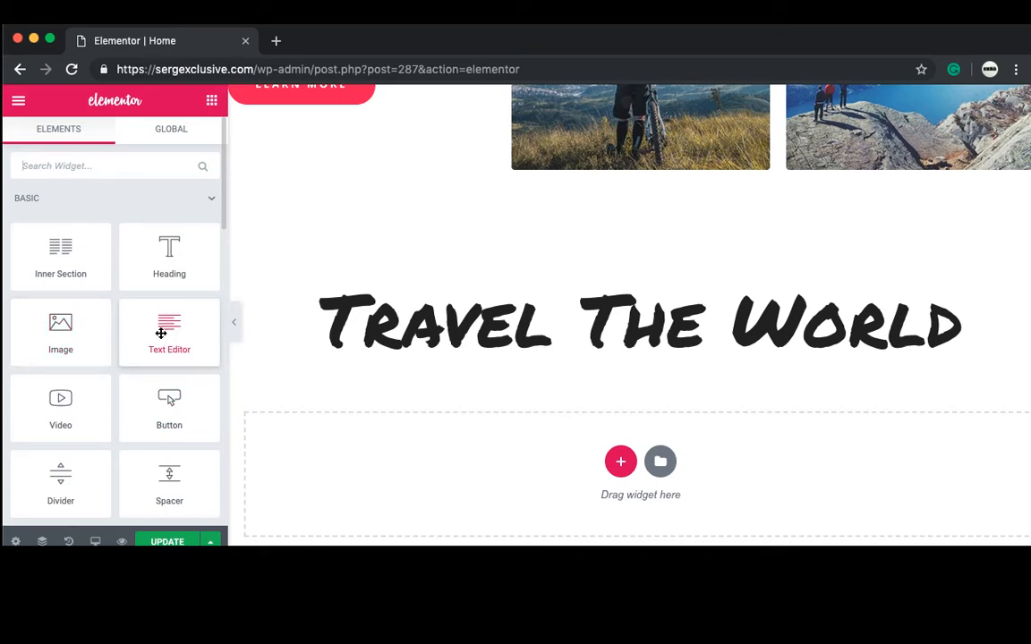
# Step: Place a Text Editor widget under the heading and clear its placeholder paragraph
pyautogui.moveTo(162, 333); pyautogui.dragTo(568, 363)
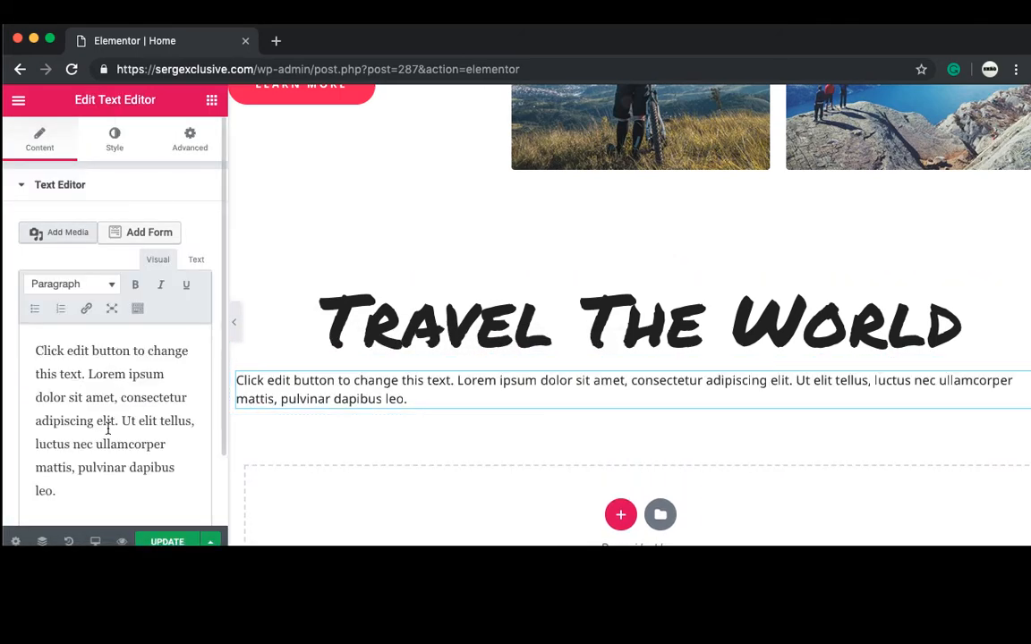
pyautogui.moveTo(109, 519); pyautogui.dragTo(54, 291)
pyautogui.press('BackSpace')
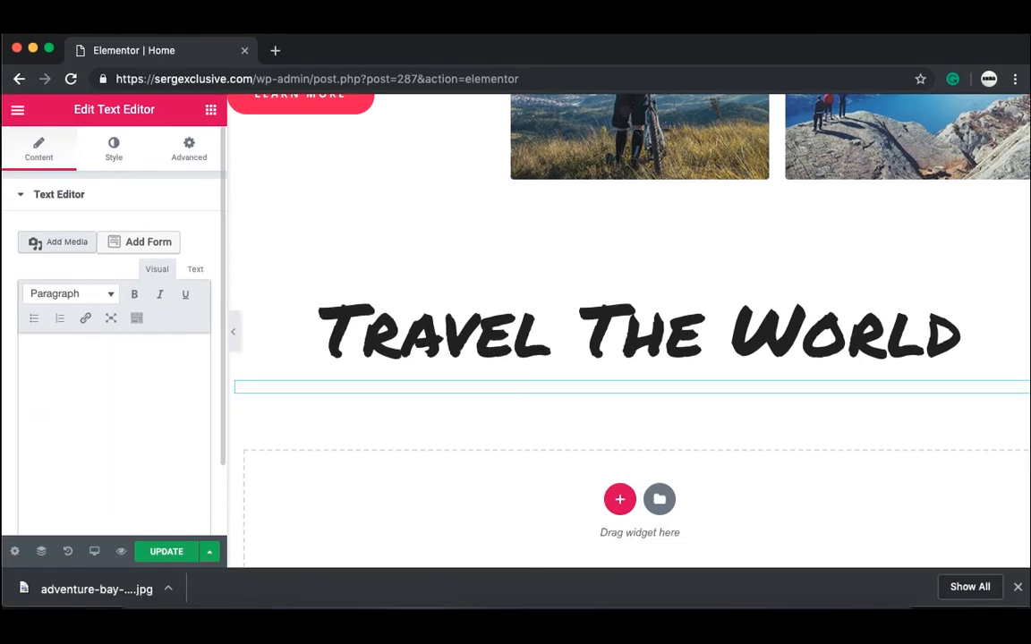
# Step: Write the line 'You Are In Control Of Everything' in the text block
pyautogui.write('You Cont')
pyautogui.write('rol Everything')
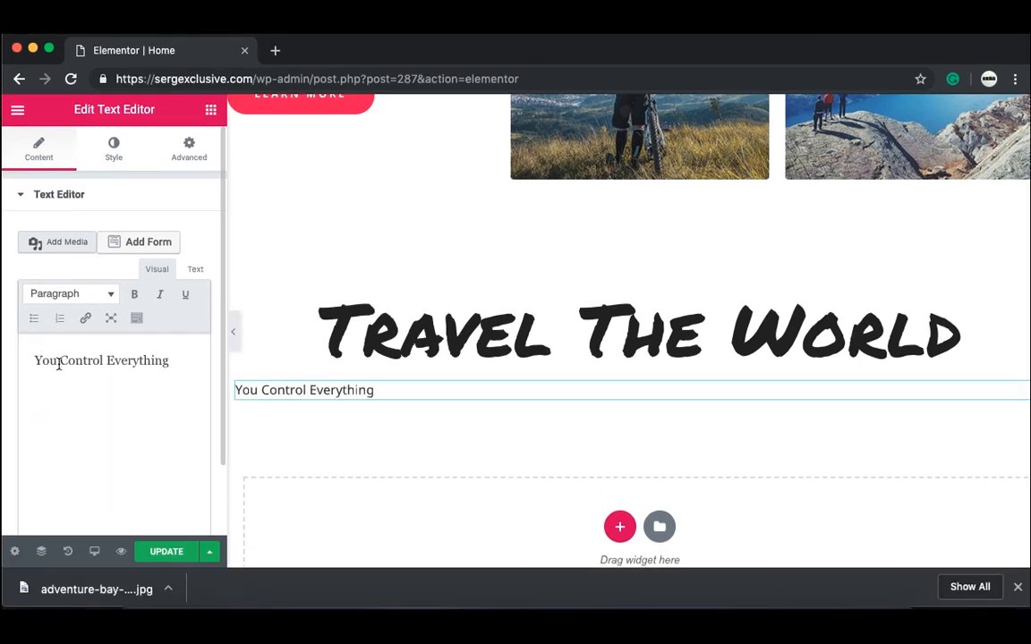
pyautogui.moveTo(59, 363); pyautogui.dragTo(161, 409)
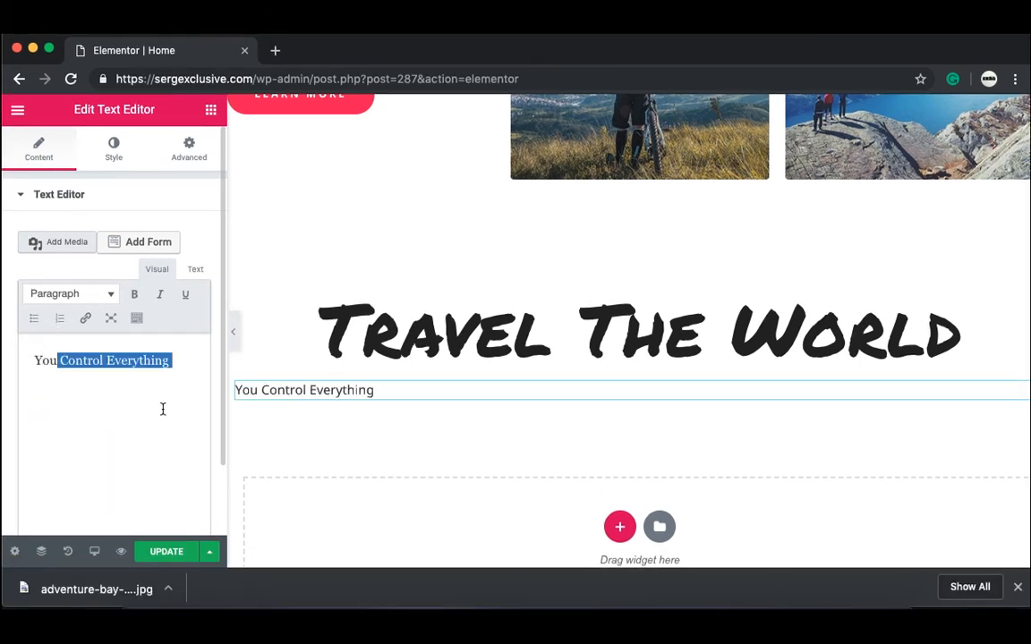
pyautogui.press('BackSpace')
pyautogui.press('BackSpace')
pyautogui.press('BackSpace')
pyautogui.press('BackSpace')
pyautogui.press('BackSpace')
pyautogui.write('You Co')
pyautogui.press('BackSpace')
pyautogui.press('BackSpace')
pyautogui.press('BackSpace')
pyautogui.press('BackSpace')
pyautogui.press('BackSpace')
pyautogui.press('BackSpace')
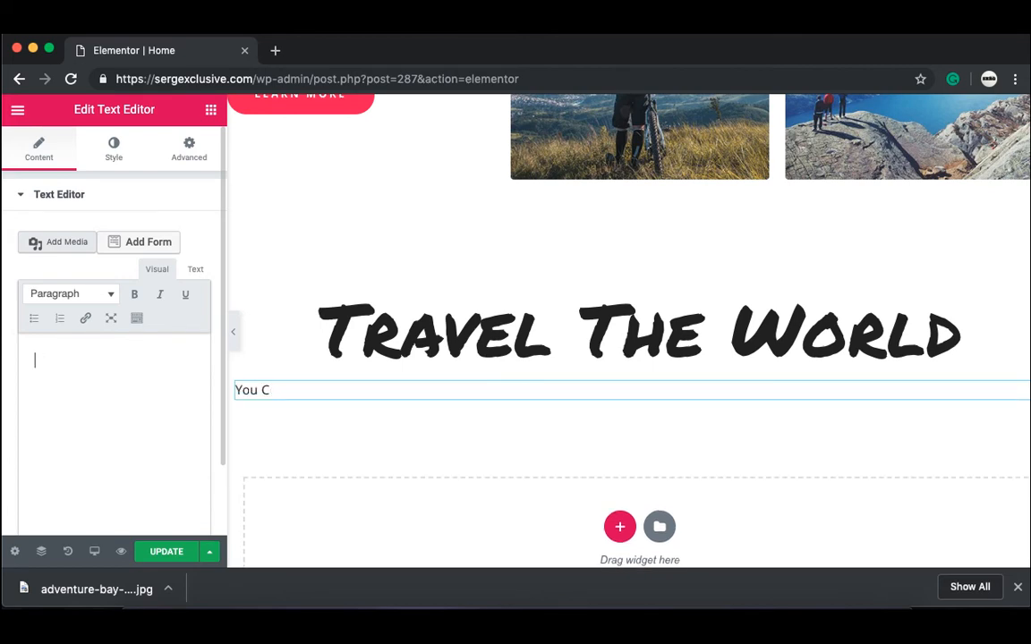
pyautogui.write('You Are In Control Of eve')
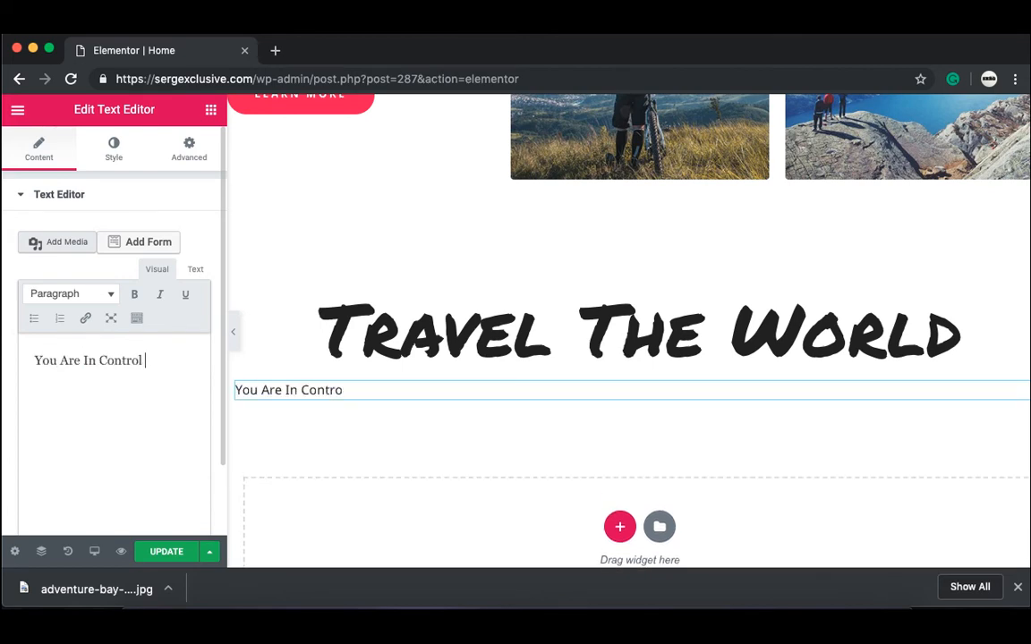
pyautogui.press('BackSpace')
pyautogui.press('BackSpace')
pyautogui.press('BackSpace')
pyautogui.press('BackSpace')
pyautogui.write('Everything')
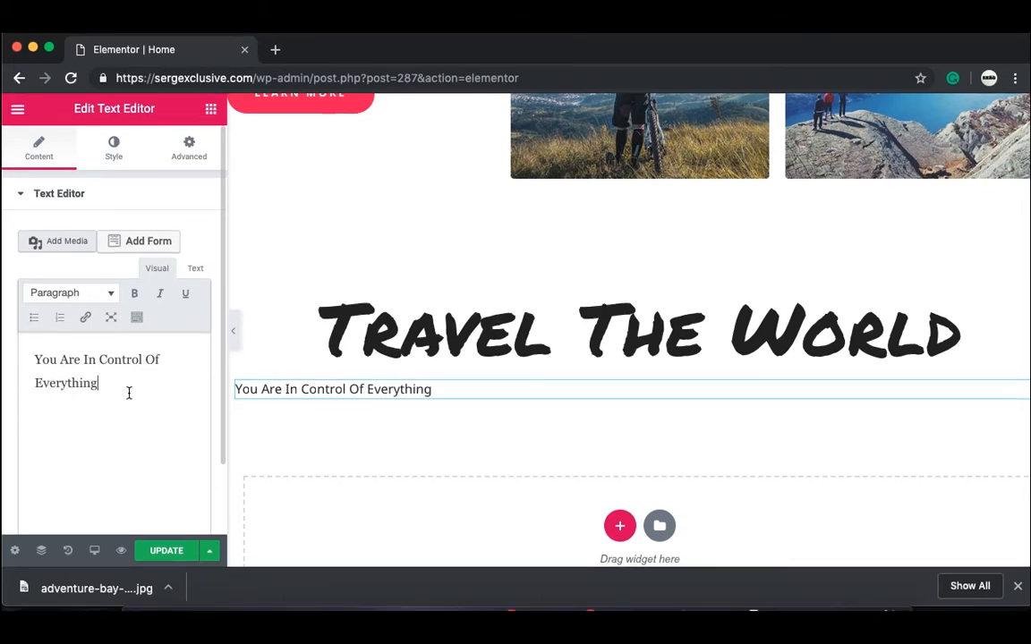
# Step: Center-align the 'You Are In Control Of Everything' text and set its size to 24 px
pyautogui.click(116, 147)
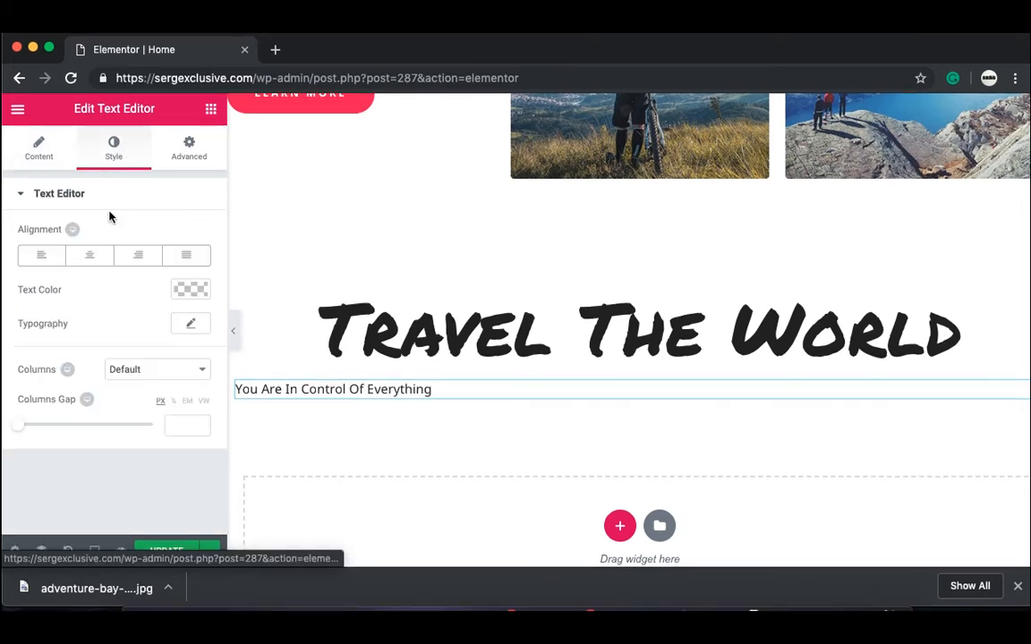
pyautogui.click(100, 266)
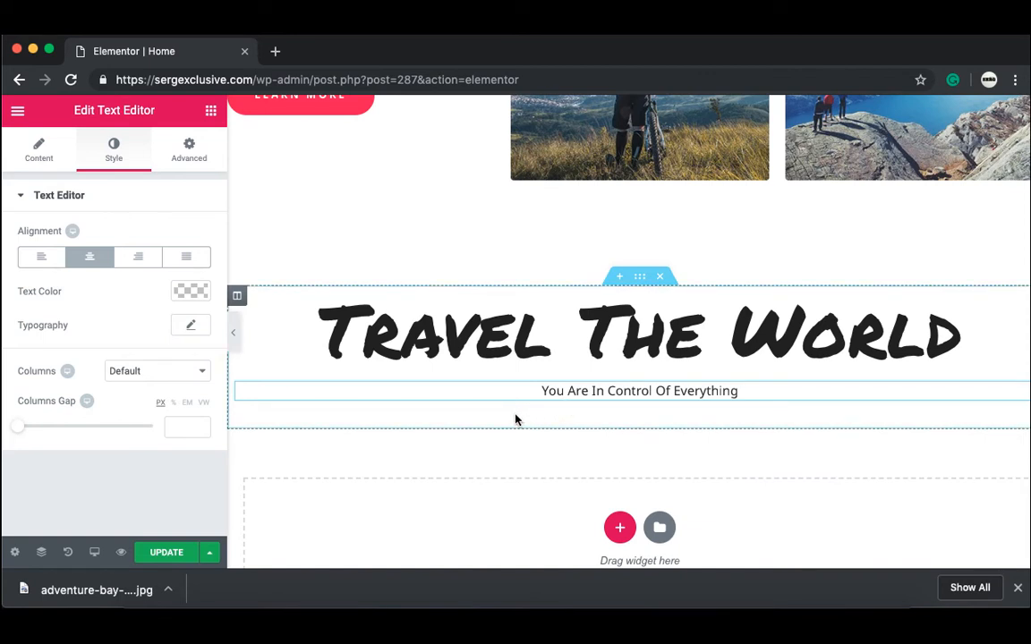
pyautogui.click(191, 328)
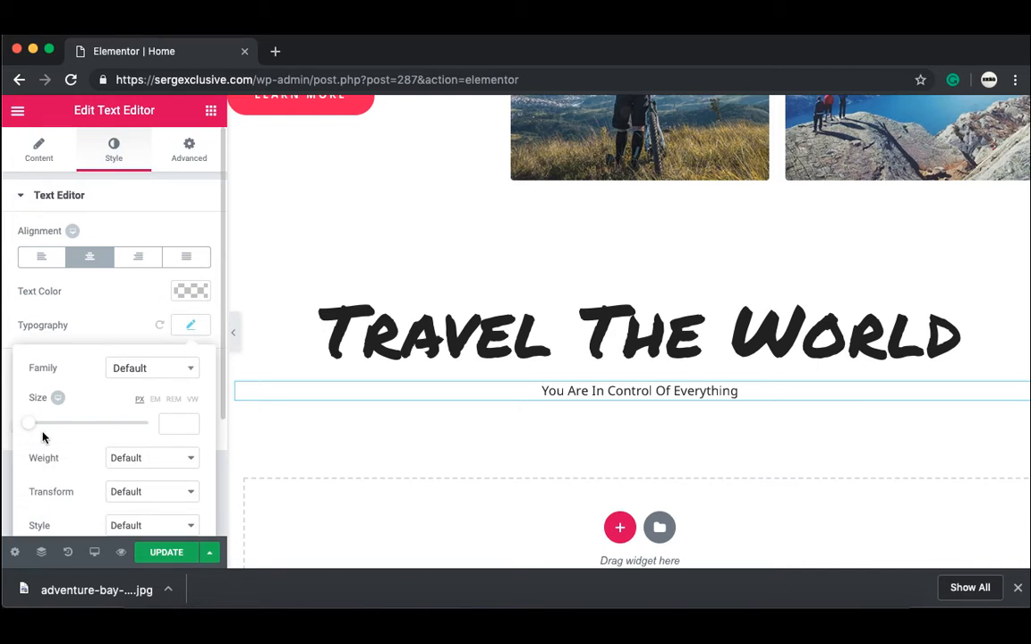
pyautogui.moveTo(33, 434); pyautogui.dragTo(45, 441)
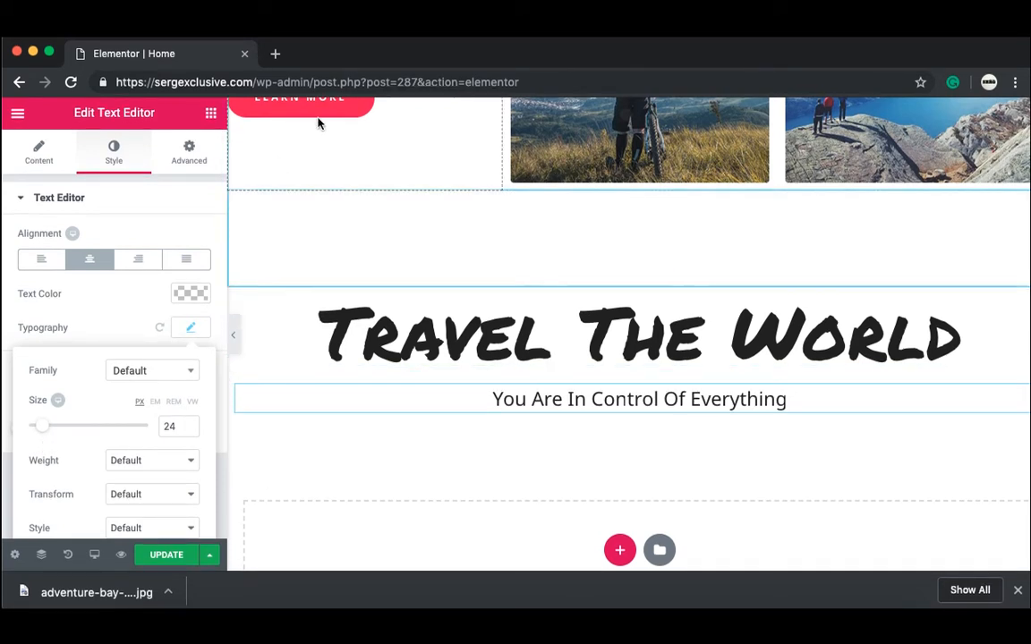
# Step: Duplicate the Learn More button, move the copy below the subtitle and centre it
pyautogui.rightClick(449, 106)
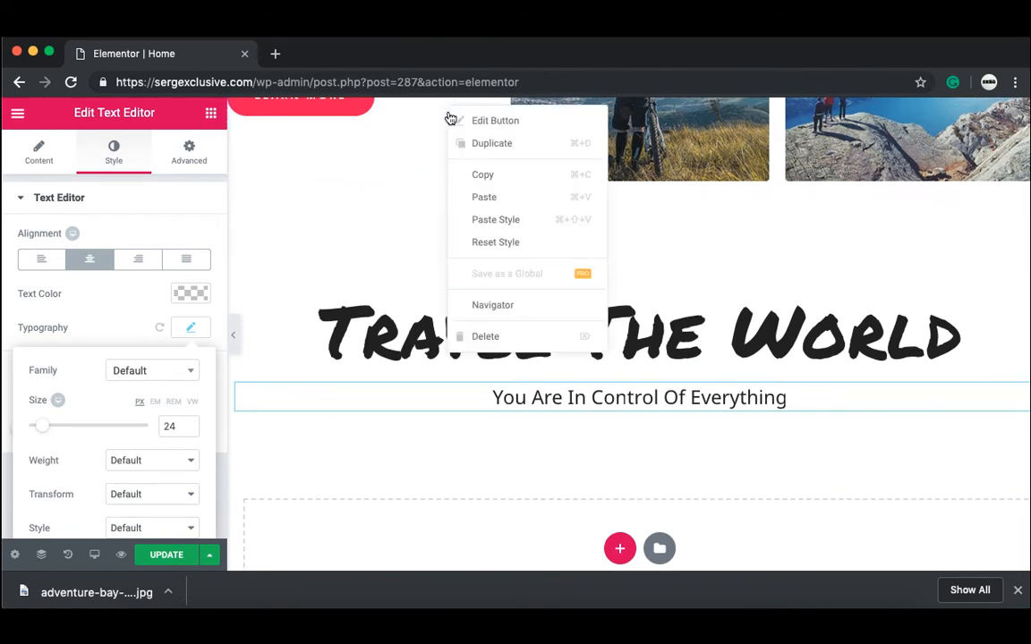
pyautogui.click(463, 145)
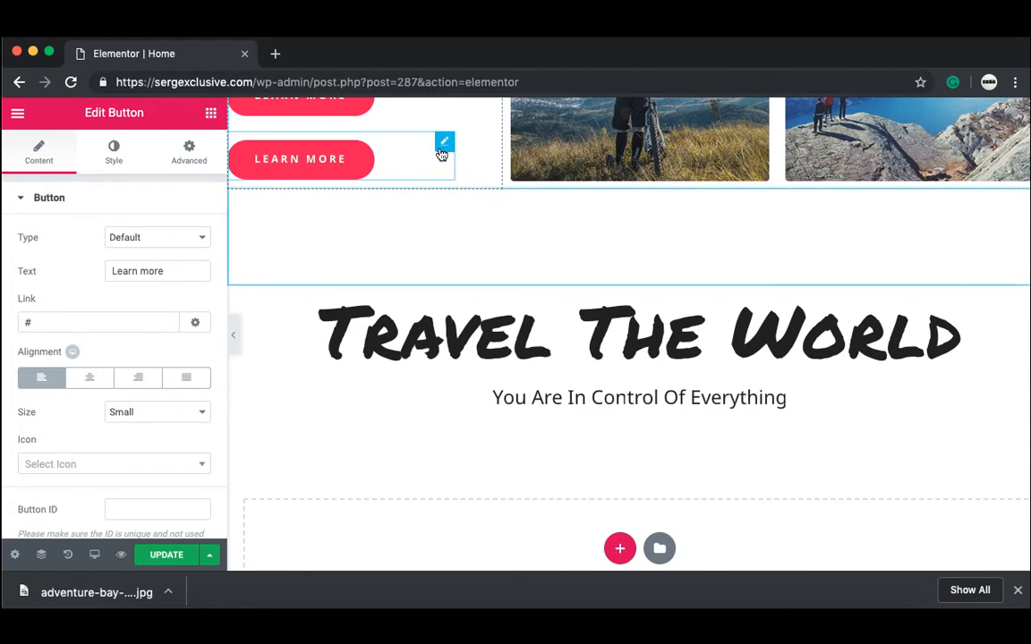
pyautogui.moveTo(445, 145); pyautogui.dragTo(620, 435)
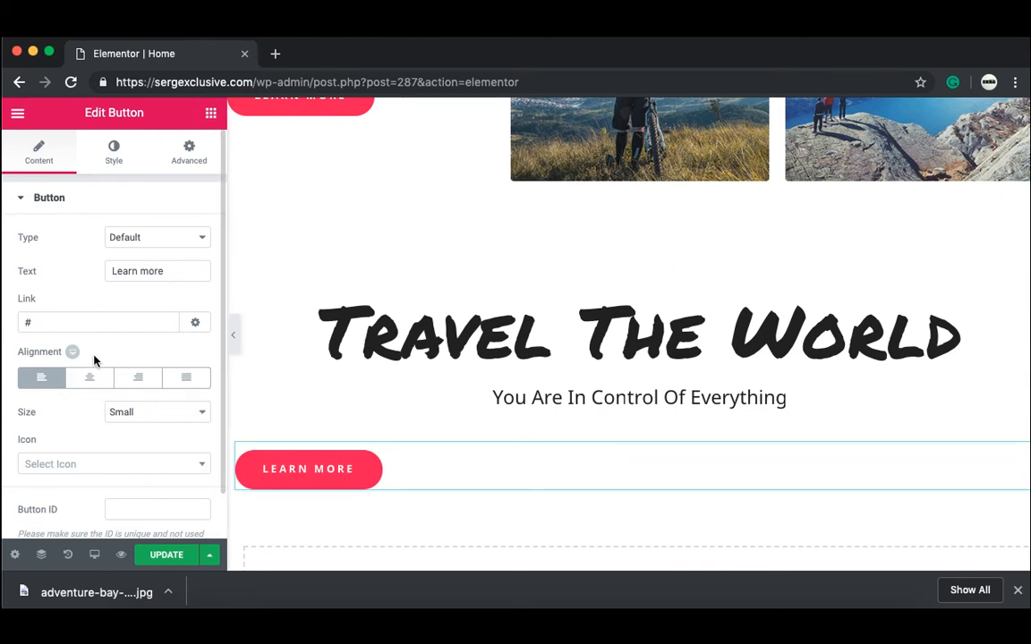
pyautogui.click(91, 379)
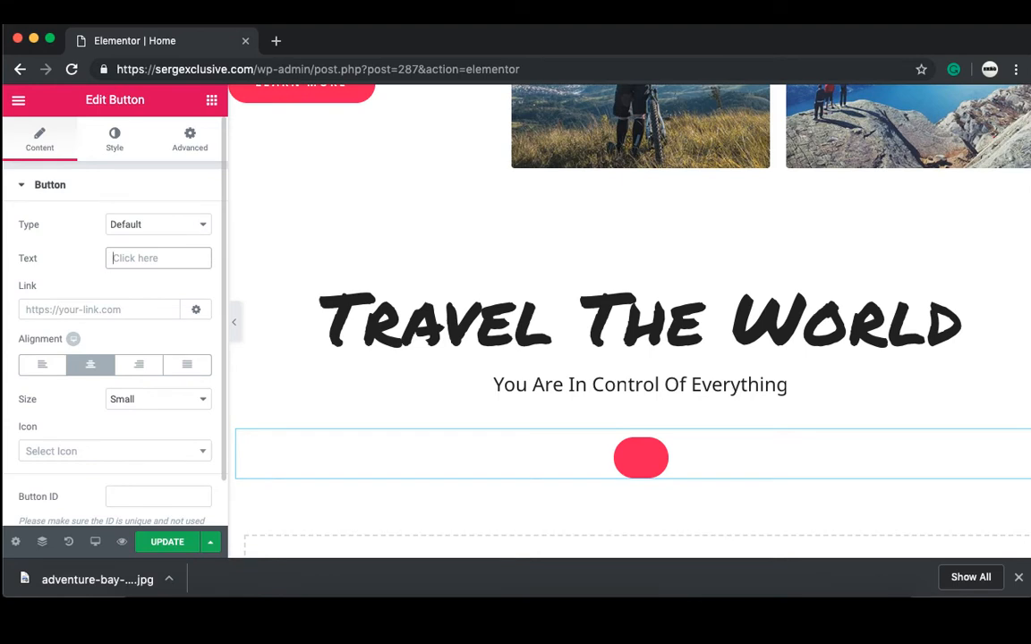
# Step: Label the new button 'Contact us', link it to the Contact page, and add 25 top padding
pyautogui.write('COnn')
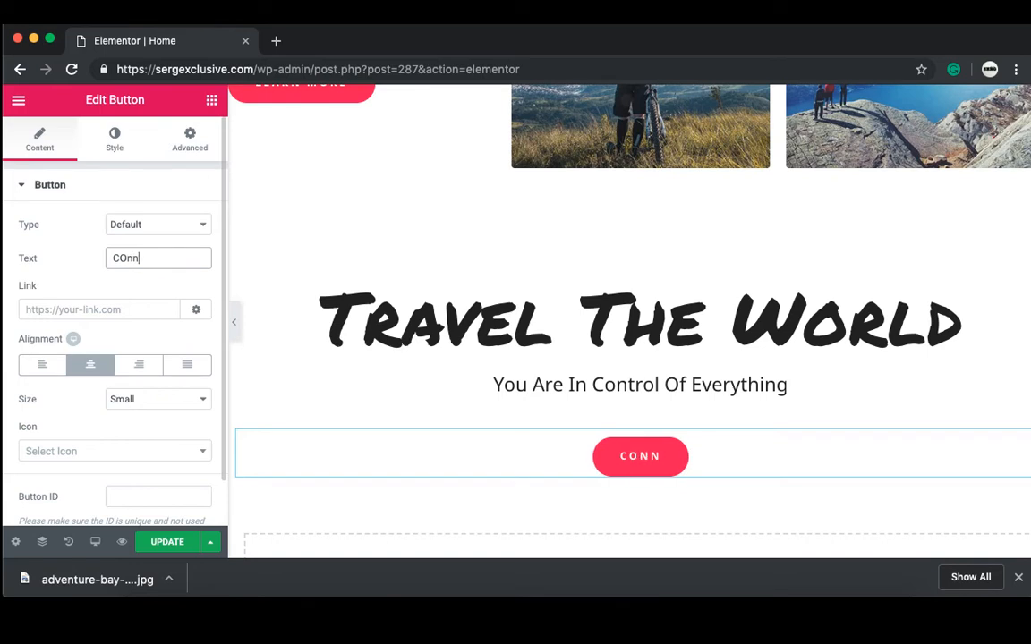
pyautogui.press('BackSpace')
pyautogui.write('tact us')
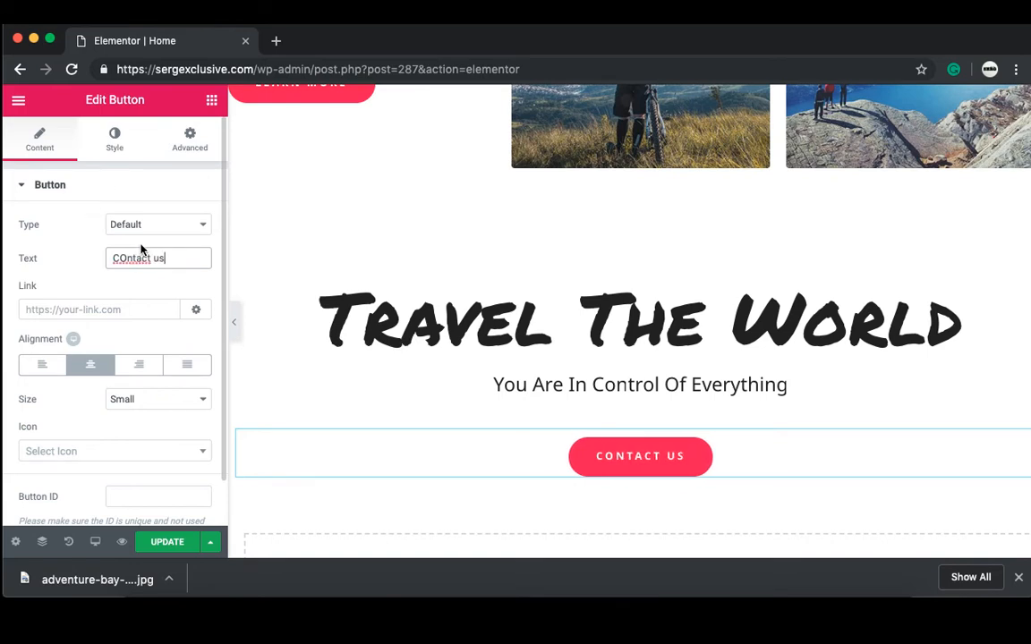
pyautogui.write('Contact')
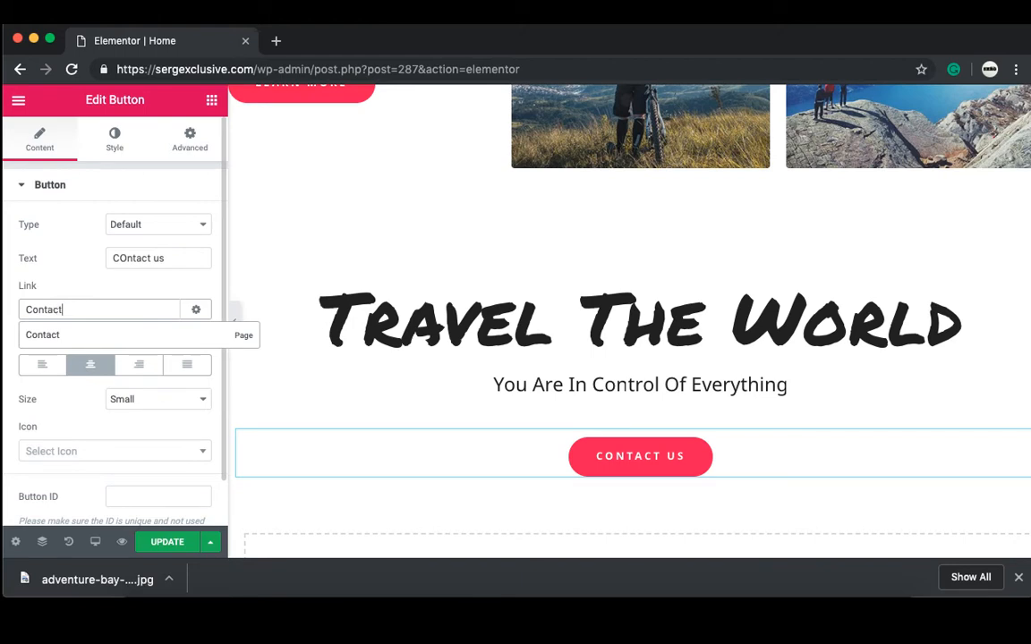
pyautogui.click(53, 335)
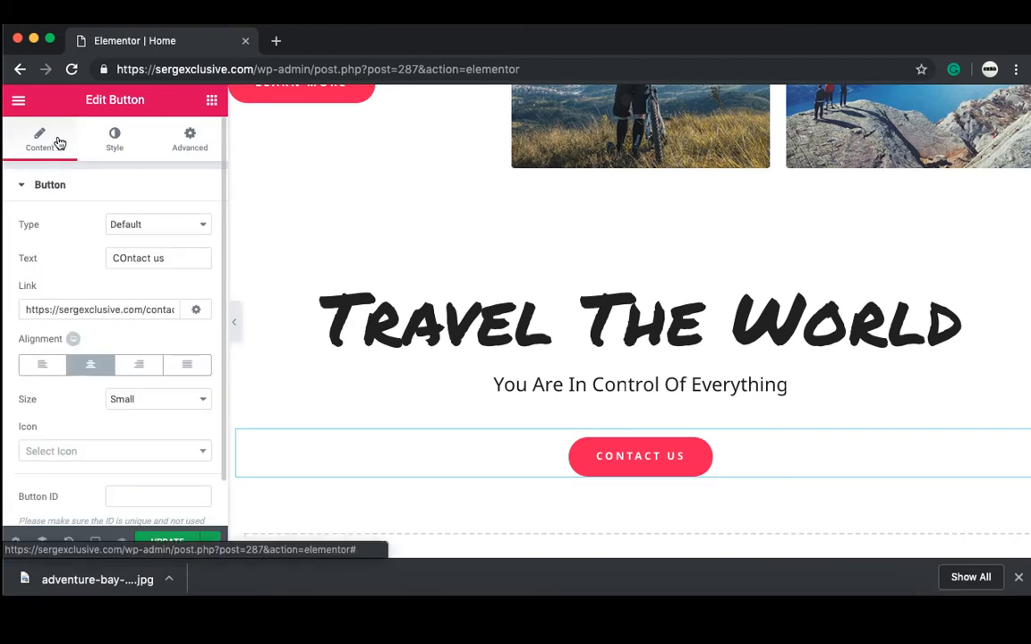
pyautogui.click(208, 152)
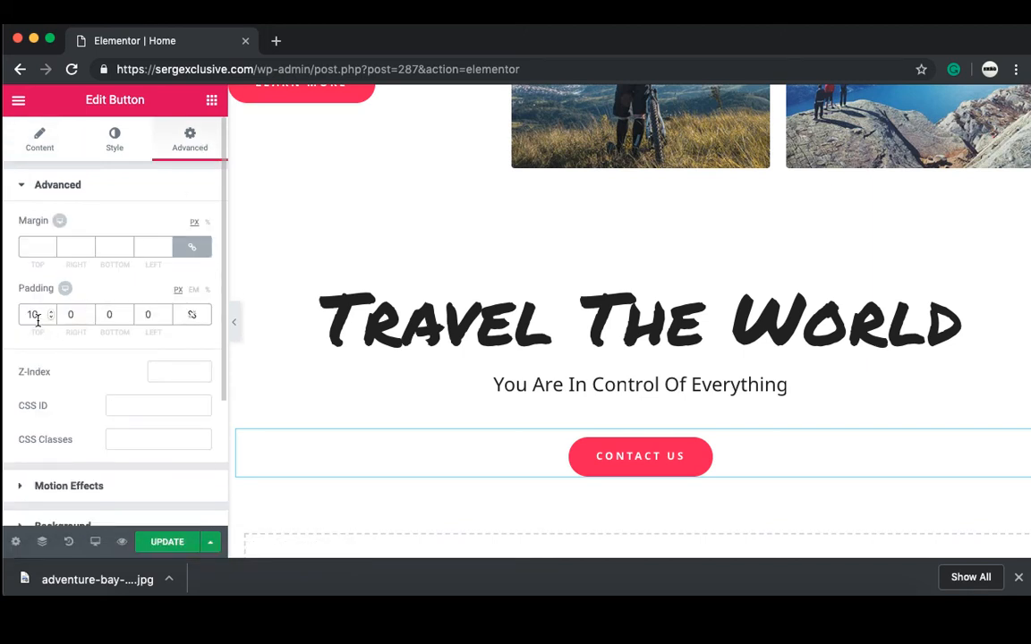
pyautogui.press('Down')
pyautogui.press('Down')
pyautogui.press('Down')
pyautogui.press('Down')
pyautogui.press('Down')
pyautogui.press('Down')
pyautogui.press('Down')
pyautogui.press('Down')
pyautogui.press('Down')
pyautogui.press('Down')
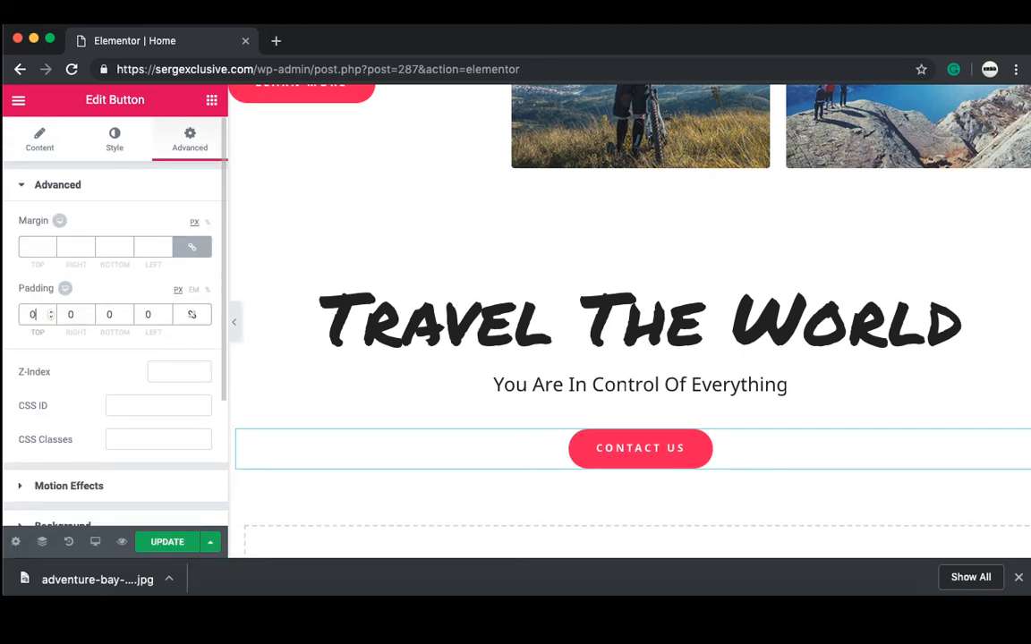
pyautogui.write('2')
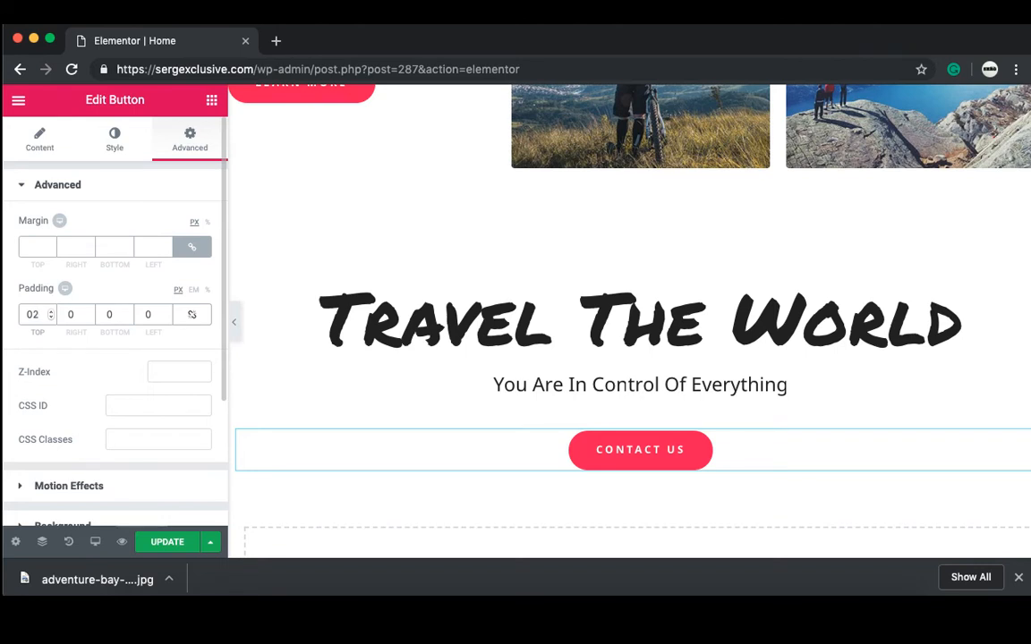
pyautogui.write('5')
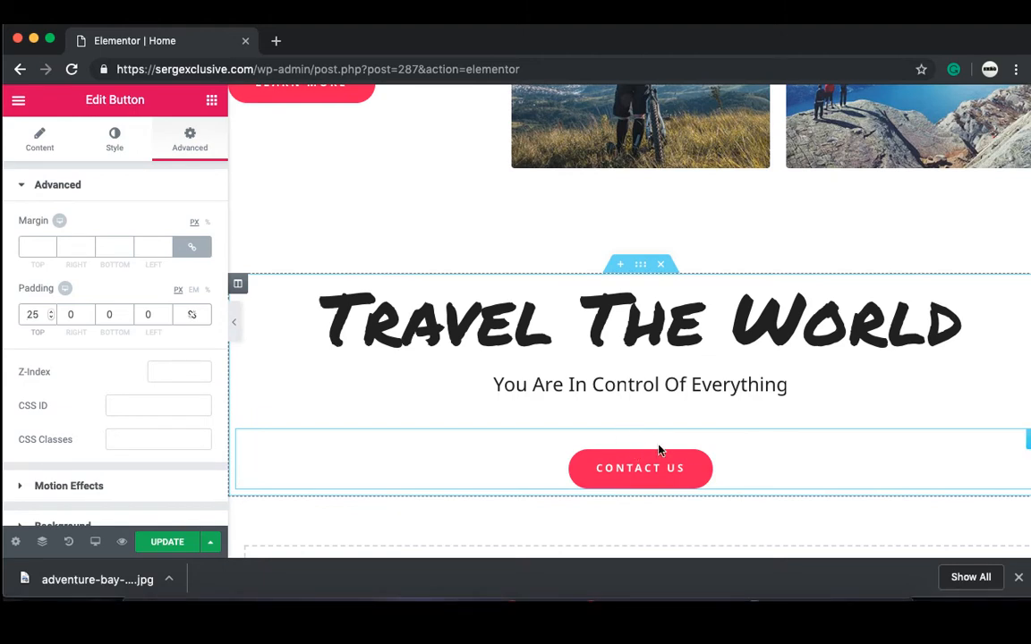
# Step: Give the section a classic background, trying black, blue and dark green colours
pyautogui.click(640, 266)
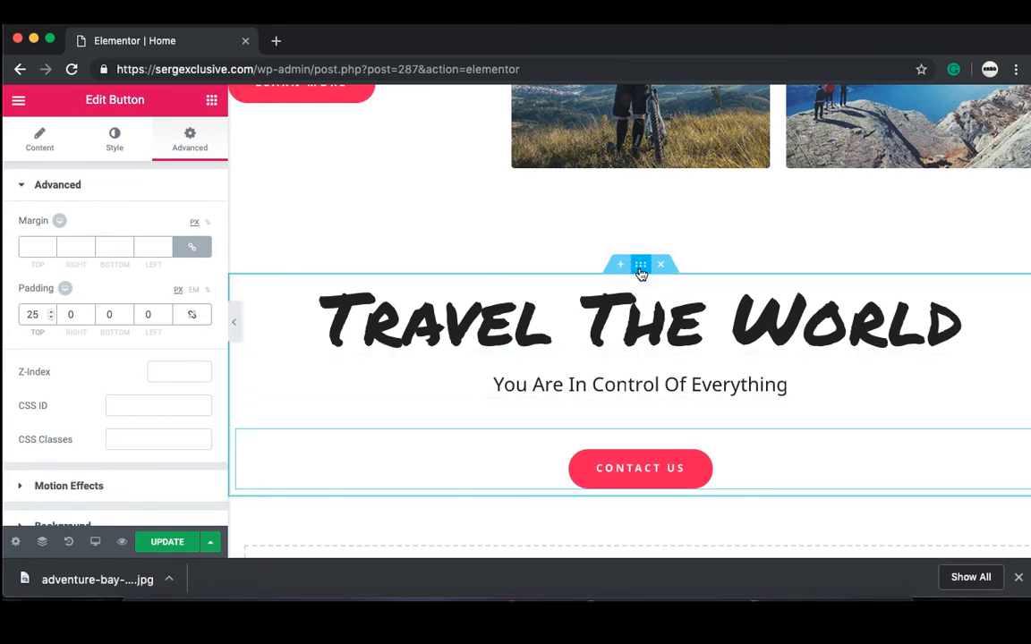
pyautogui.click(114, 144)
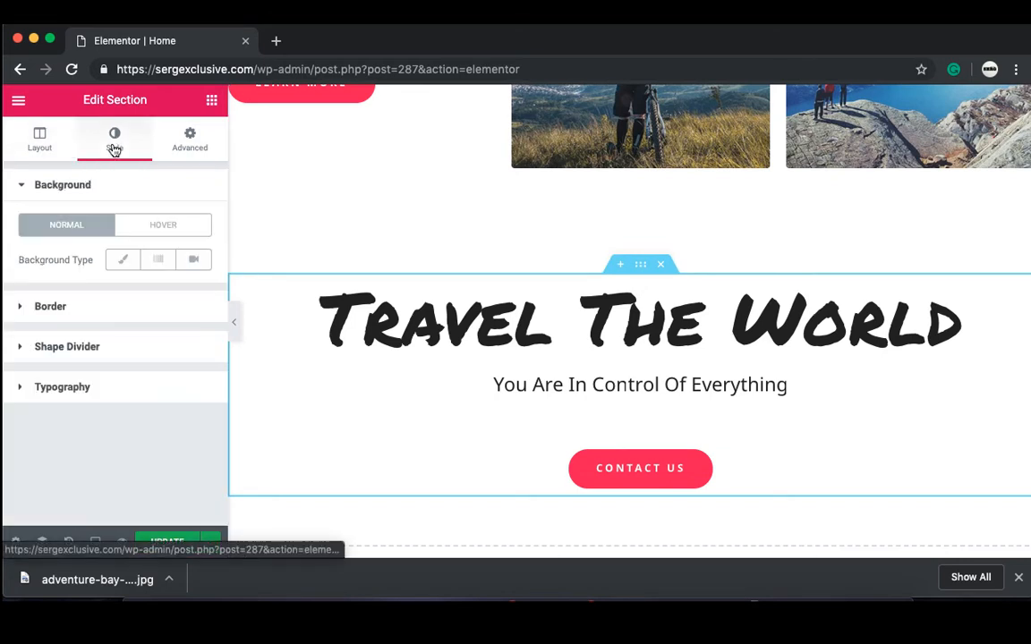
pyautogui.click(123, 262)
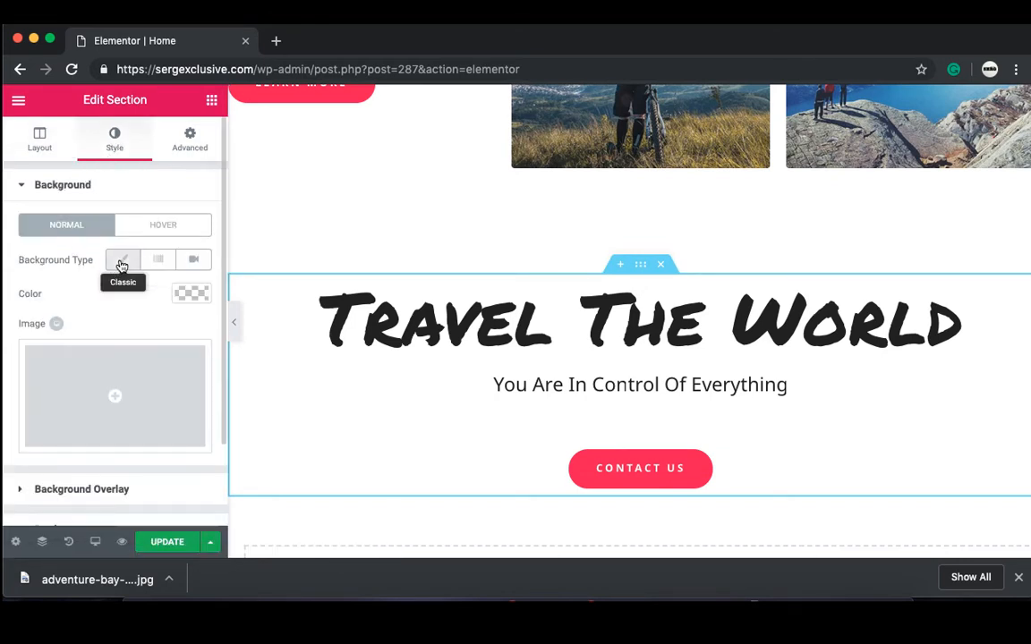
pyautogui.click(184, 295)
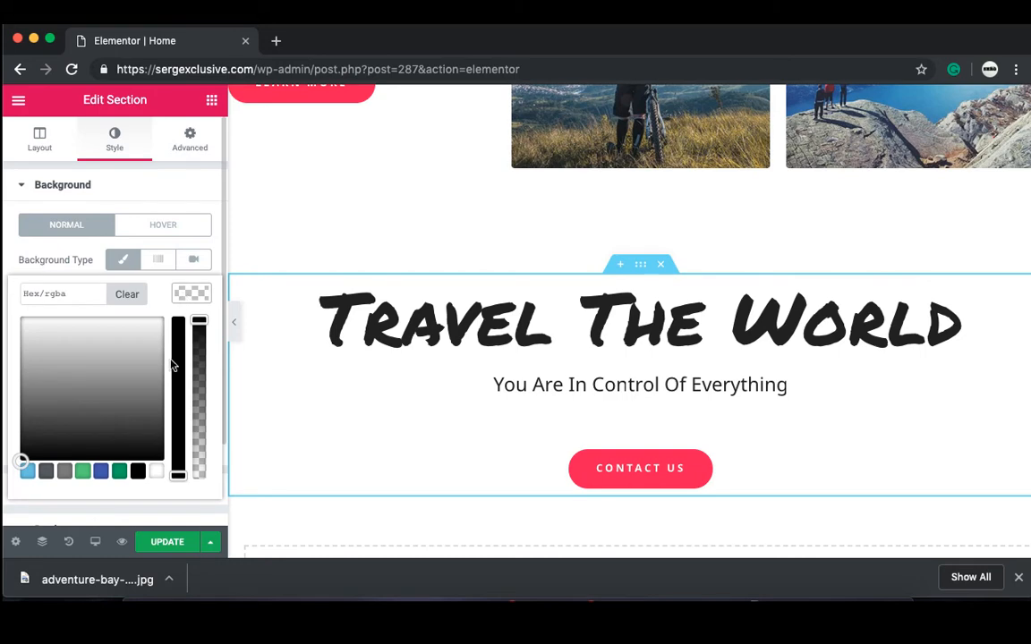
pyautogui.click(138, 476)
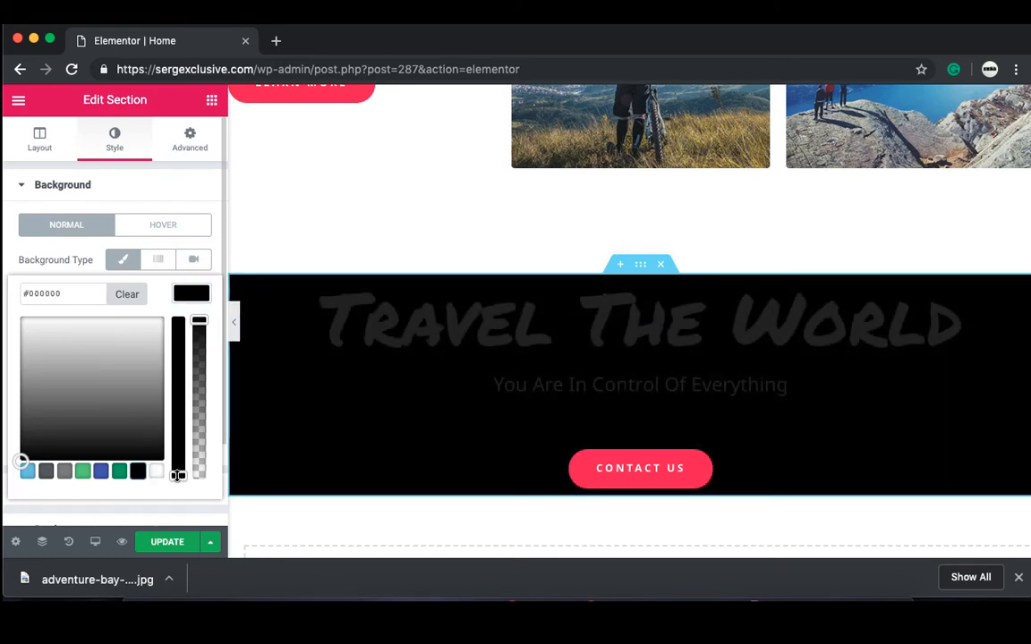
pyautogui.click(100, 472)
pyautogui.moveTo(103, 390); pyautogui.dragTo(94, 336)
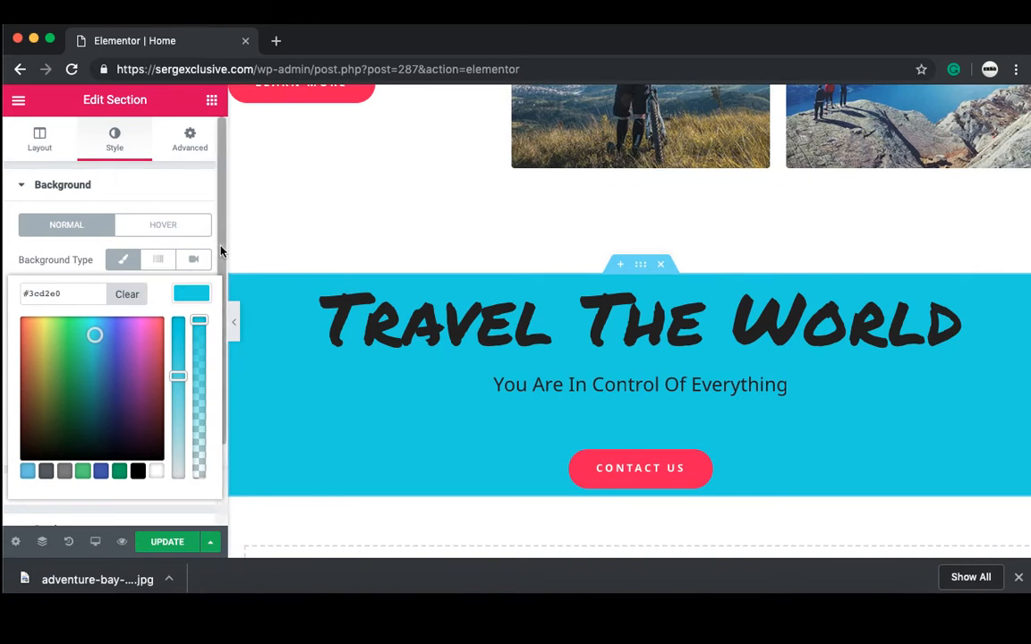
pyautogui.click(125, 159)
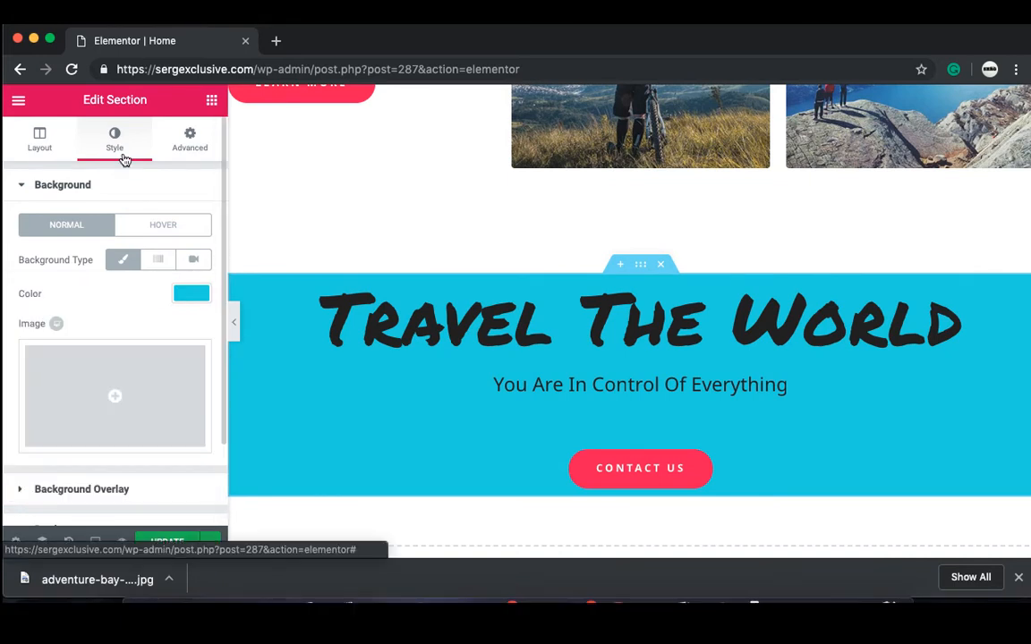
# Step: Try a dark-blue gradient with stops 4 and 15 at angle 0, then revert to a solid colour
pyautogui.click(160, 260)
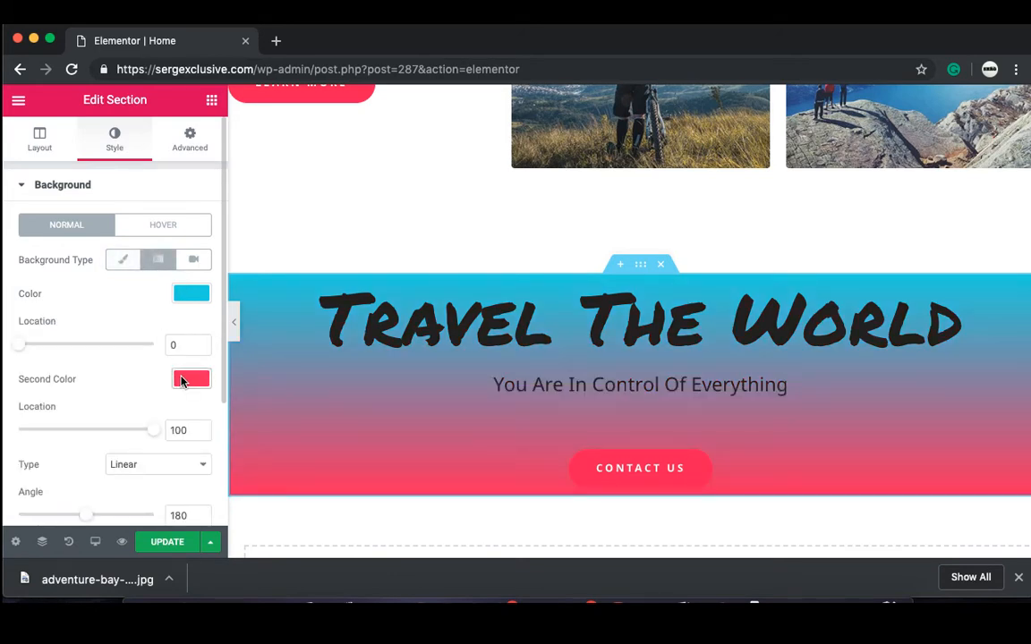
pyautogui.click(182, 381)
pyautogui.moveTo(138, 435); pyautogui.dragTo(104, 474)
pyautogui.click(90, 352)
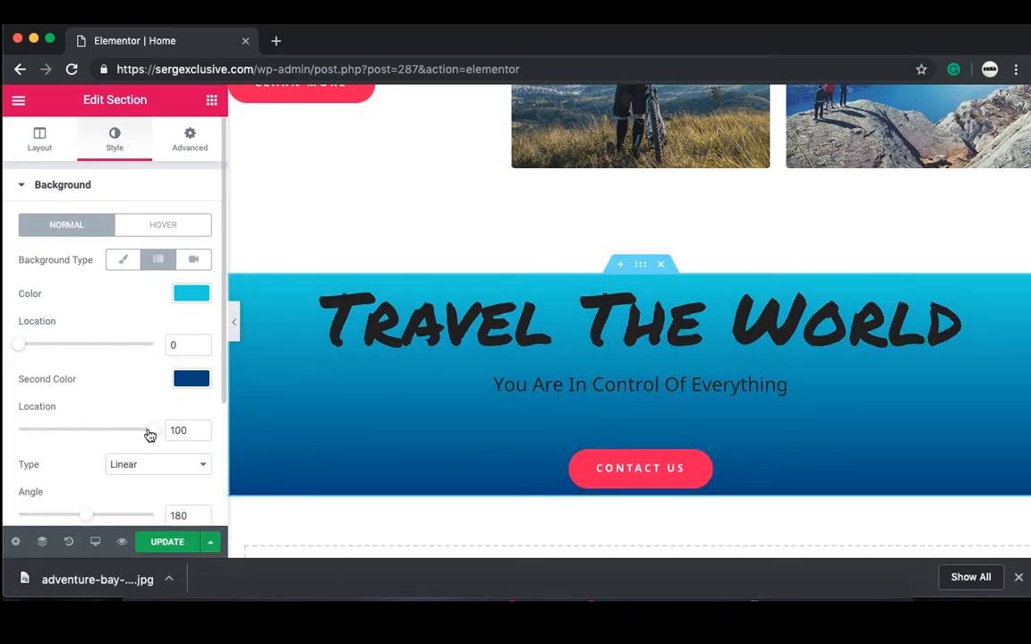
pyautogui.moveTo(151, 434); pyautogui.dragTo(159, 471)
pyautogui.moveTo(17, 351)
pyautogui.mouseDown()
pyautogui.moveTo(104, 375)
pyautogui.moveTo(142, 407)
pyautogui.moveTo(4, 375)
pyautogui.moveTo(25, 358)
pyautogui.moveTo(96, 368)
pyautogui.moveTo(9, 375)
pyautogui.moveTo(13, 364)
pyautogui.mouseUp()
pyautogui.moveTo(84, 517)
pyautogui.mouseDown()
pyautogui.moveTo(6, 530)
pyautogui.moveTo(122, 516)
pyautogui.moveTo(4, 520)
pyautogui.moveTo(72, 515)
pyautogui.moveTo(152, 538)
pyautogui.moveTo(14, 511)
pyautogui.moveTo(20, 501)
pyautogui.moveTo(145, 521)
pyautogui.moveTo(85, 516)
pyautogui.mouseUp()
pyautogui.click(125, 259)
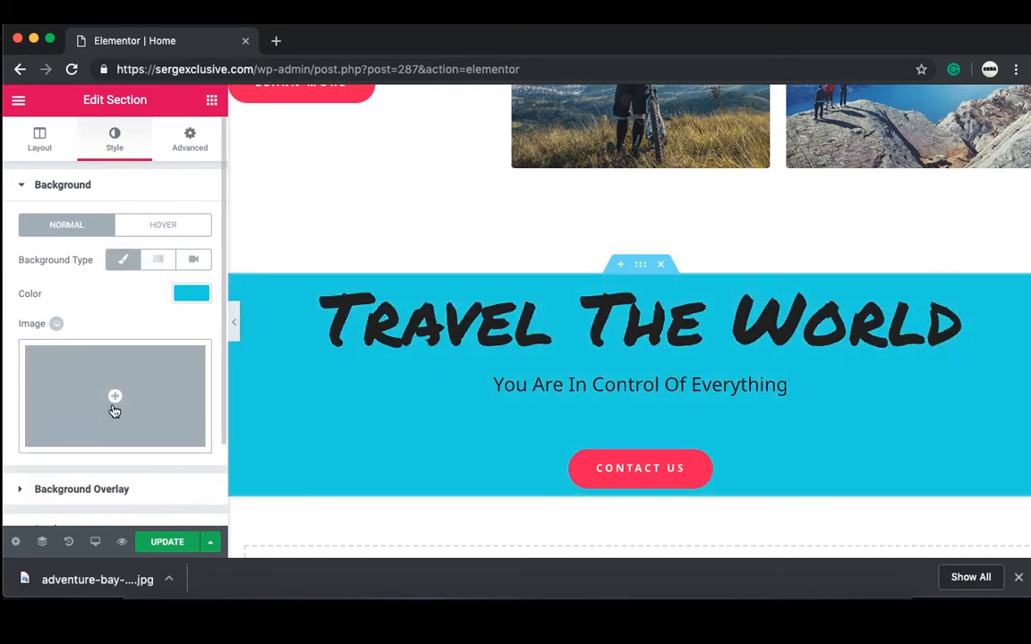
# Step: Search Pexels in a new tab for 'oceans views' photos
pyautogui.click(276, 40)
pyautogui.write('pexels.com')
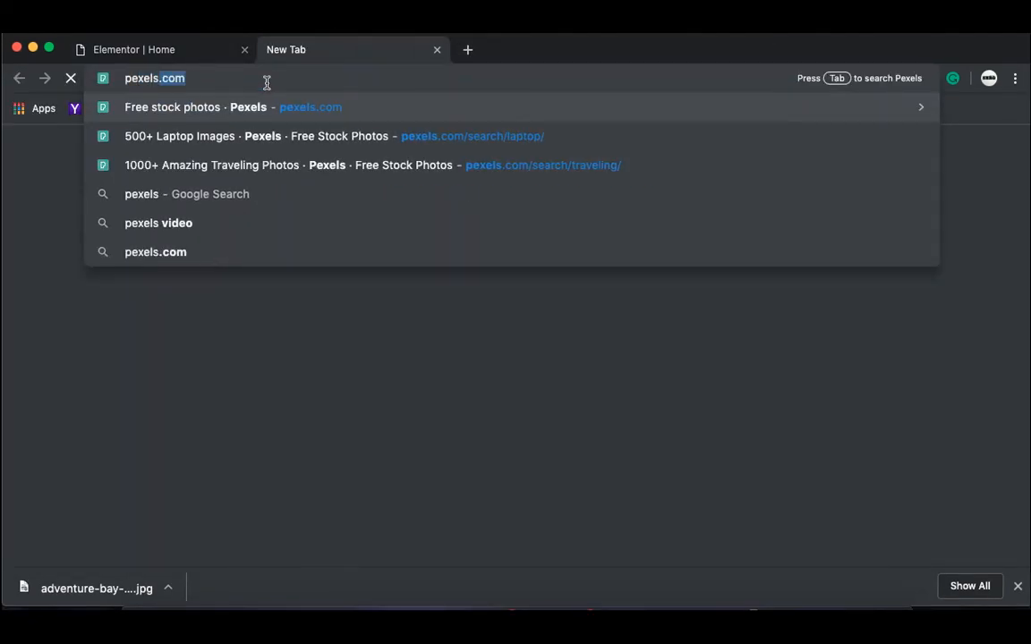
pyautogui.press('Return')
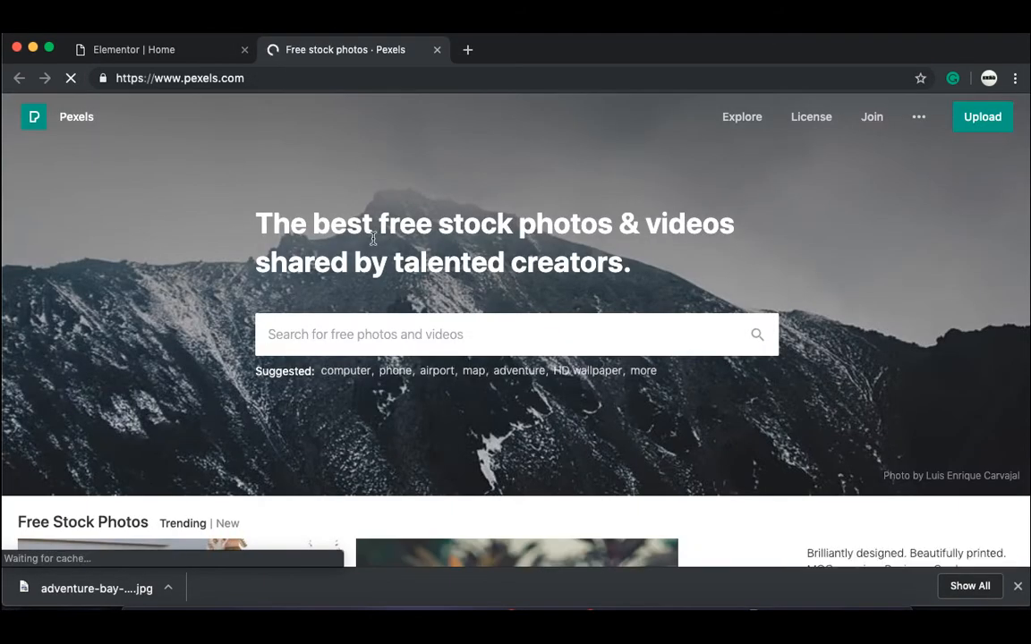
pyautogui.write('oceans views')
pyautogui.press('Return')
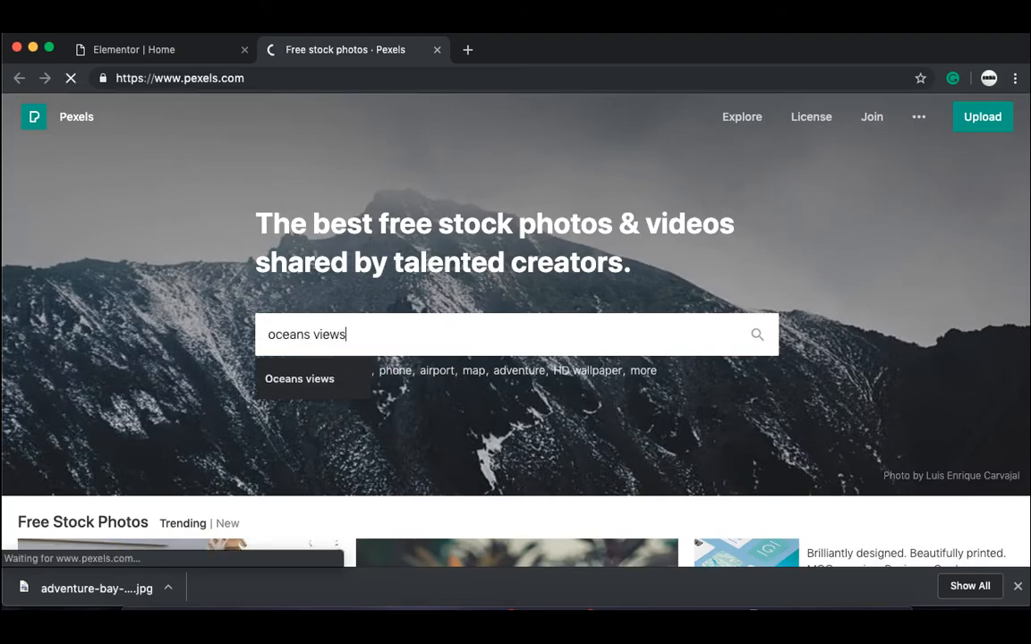
pyautogui.scroll(-3, 365, 199)
pyautogui.scroll(-20, 365, 199)
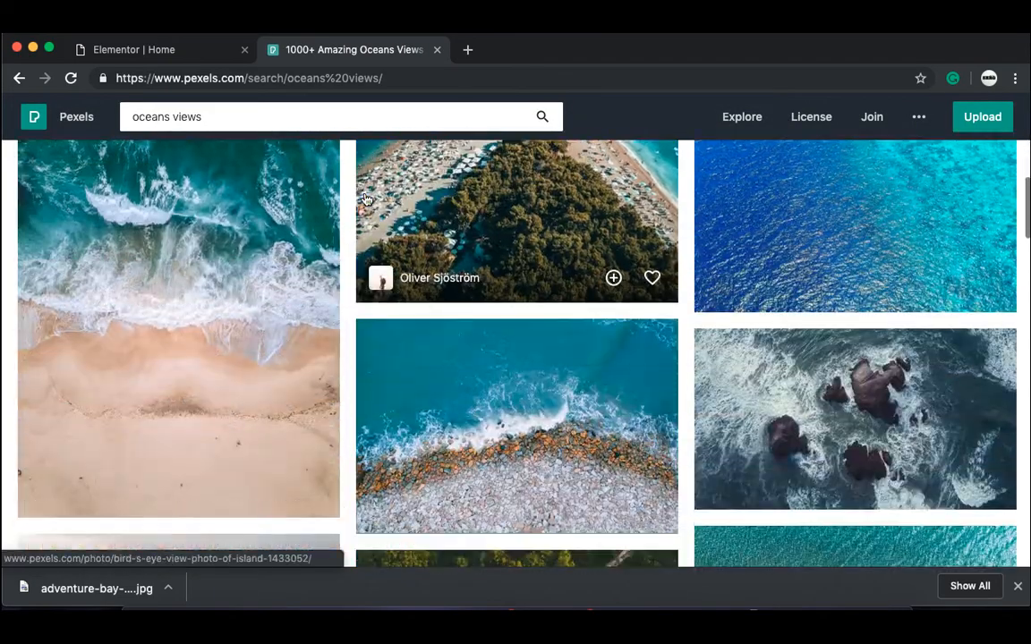
pyautogui.scroll(-15, 365, 198)
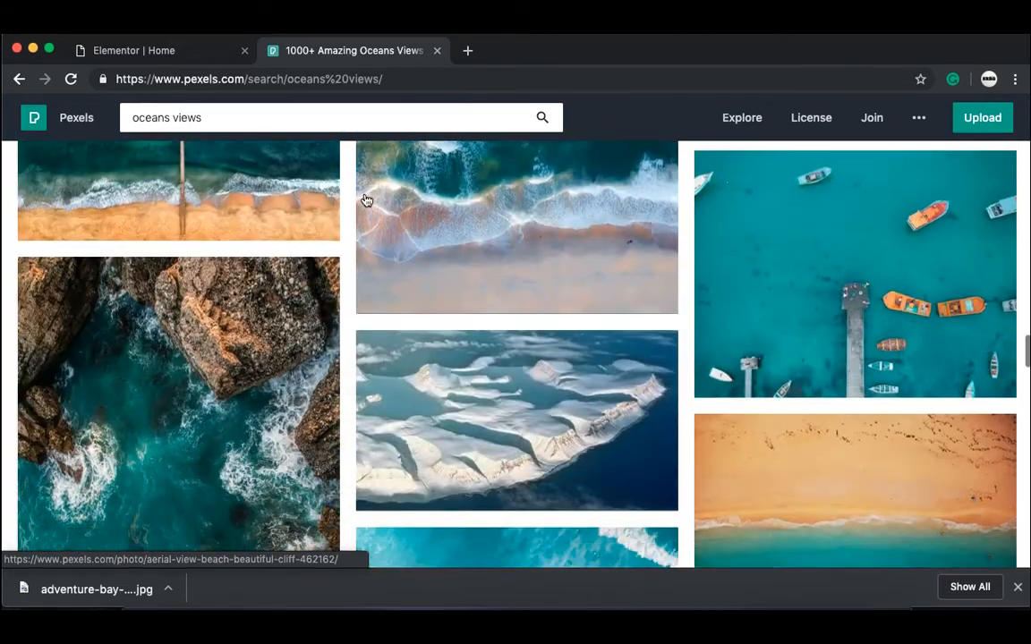
pyautogui.scroll(-10, 366, 198)
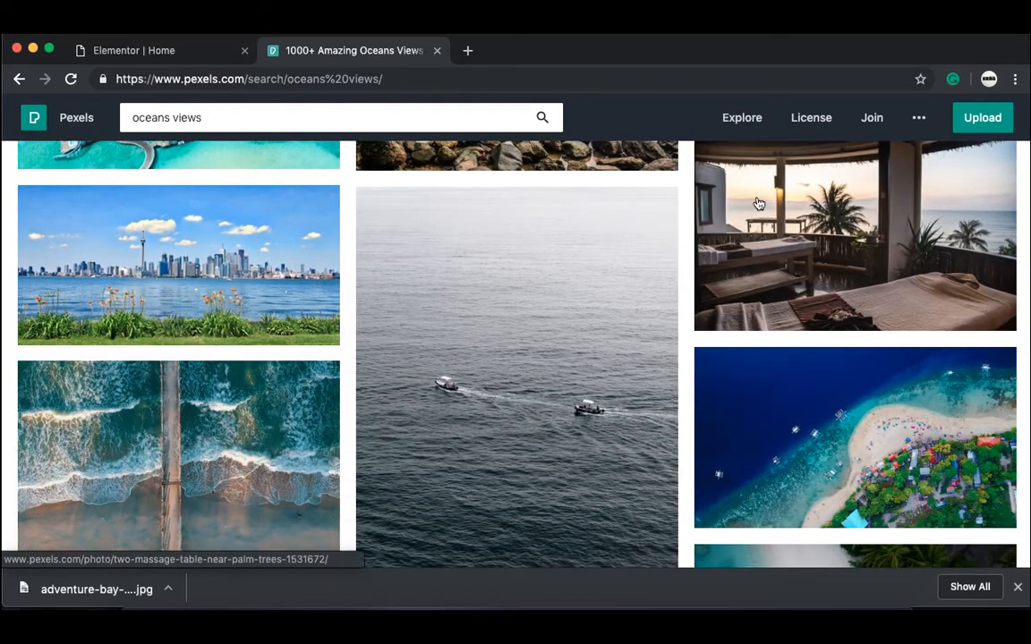
# Step: Download the oceanfront resort photo at Large 1920 x 1281 and close the Pexels tab
pyautogui.click(776, 211)
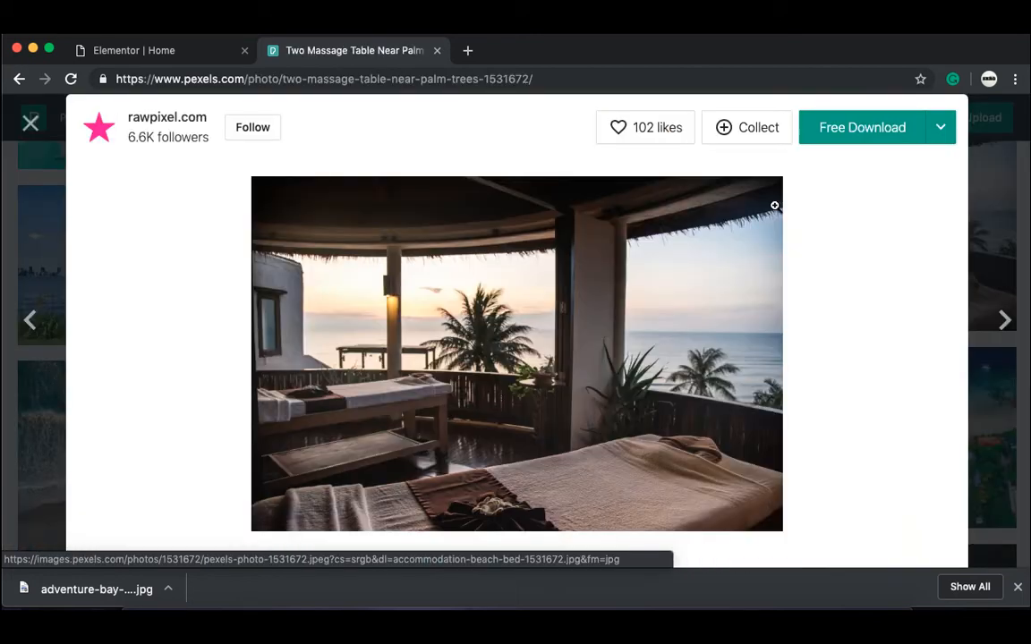
pyautogui.click(939, 129)
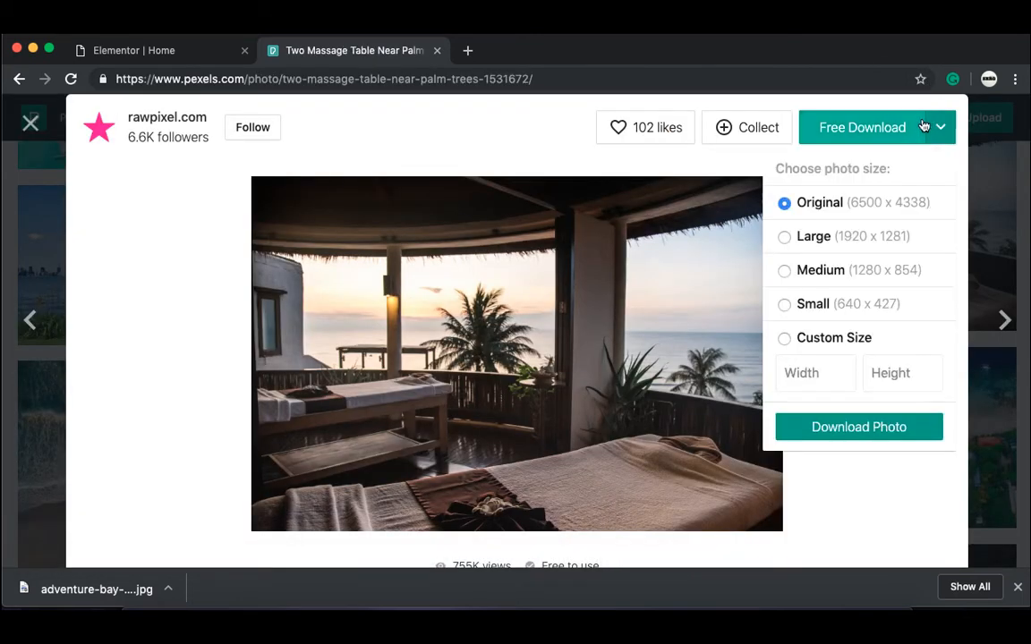
pyautogui.click(784, 237)
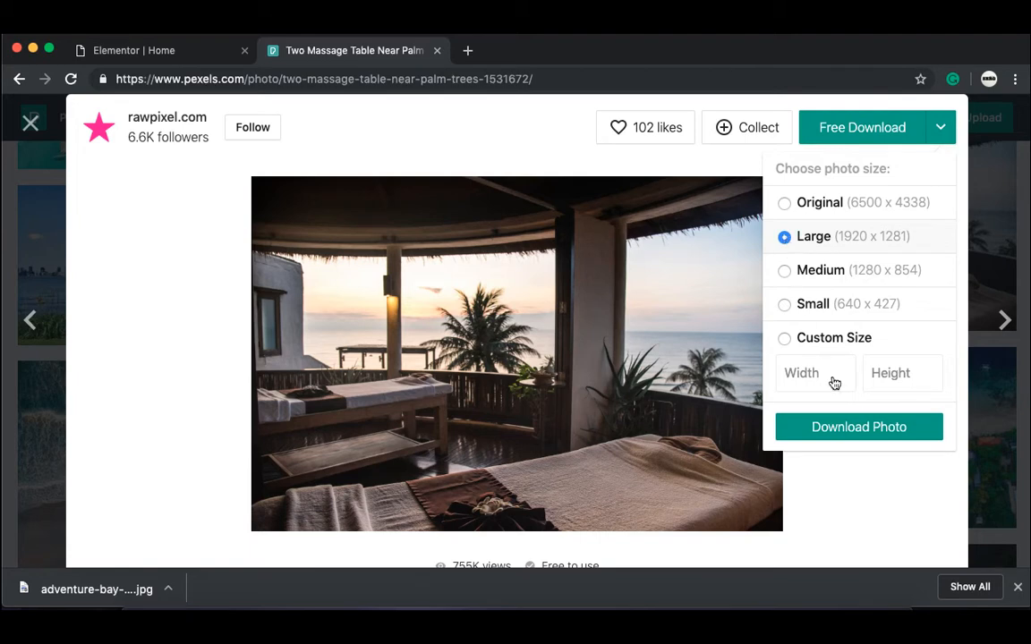
pyautogui.click(858, 428)
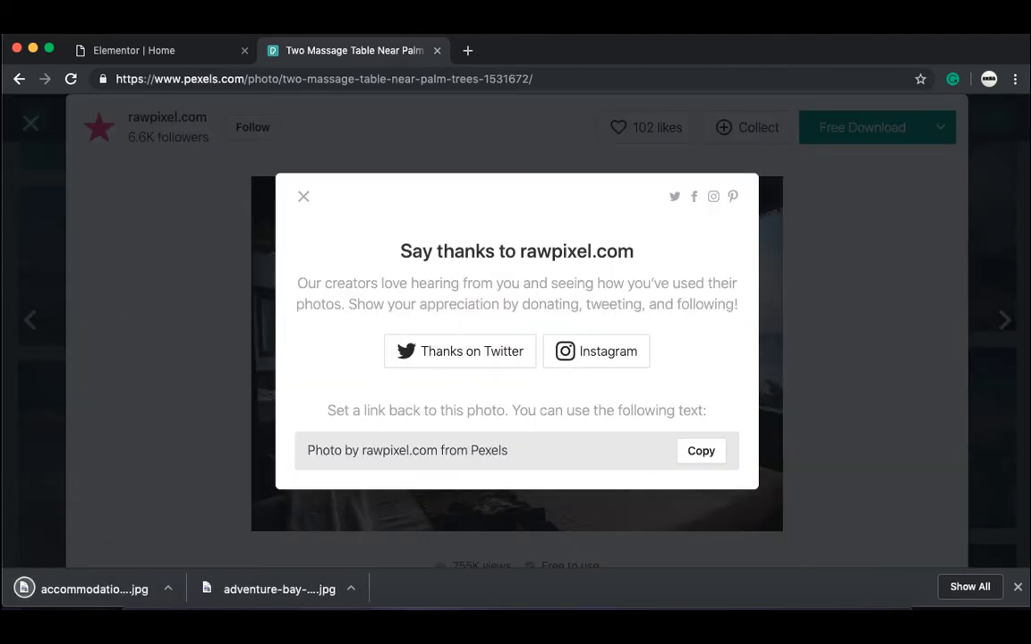
pyautogui.click(437, 50)
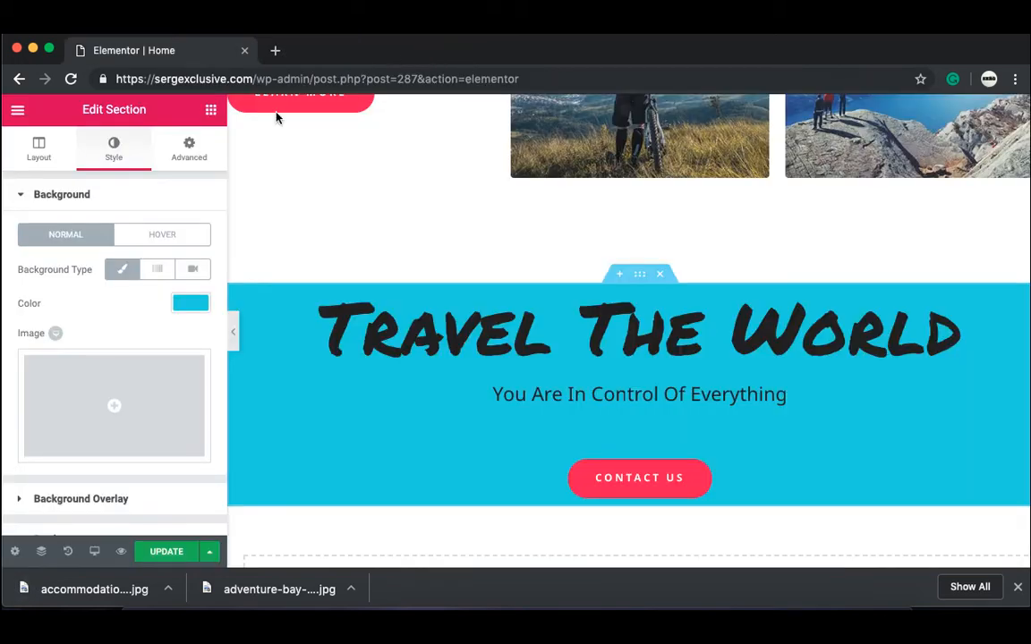
# Step: Upload accommodation-beach-bed-1531672 (1).jpg and insert it as the section's background image
pyautogui.click(100, 415)
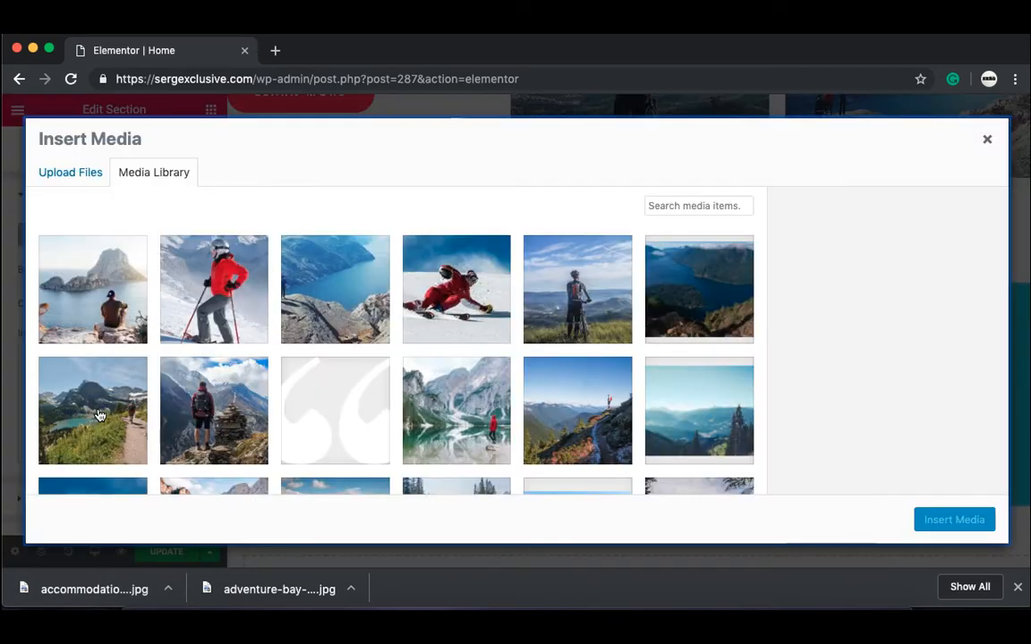
pyautogui.click(85, 172)
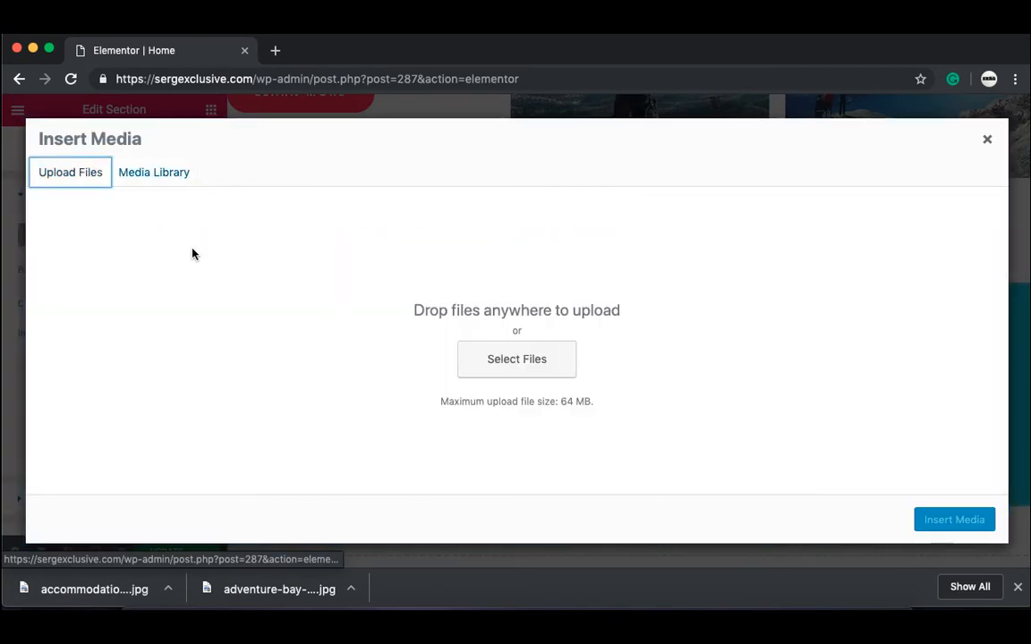
pyautogui.click(515, 362)
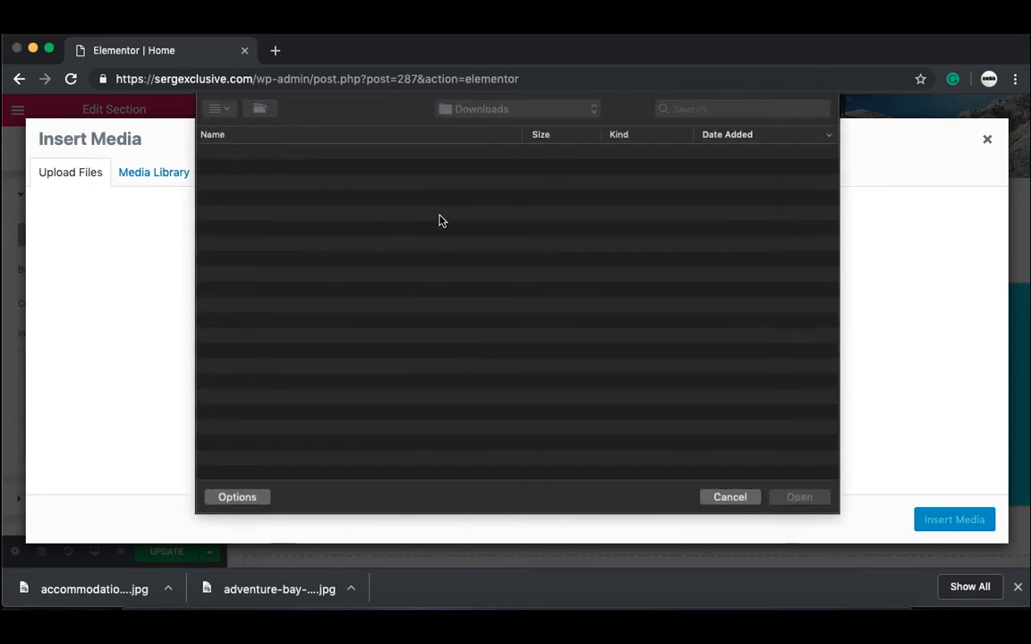
pyautogui.click(414, 151)
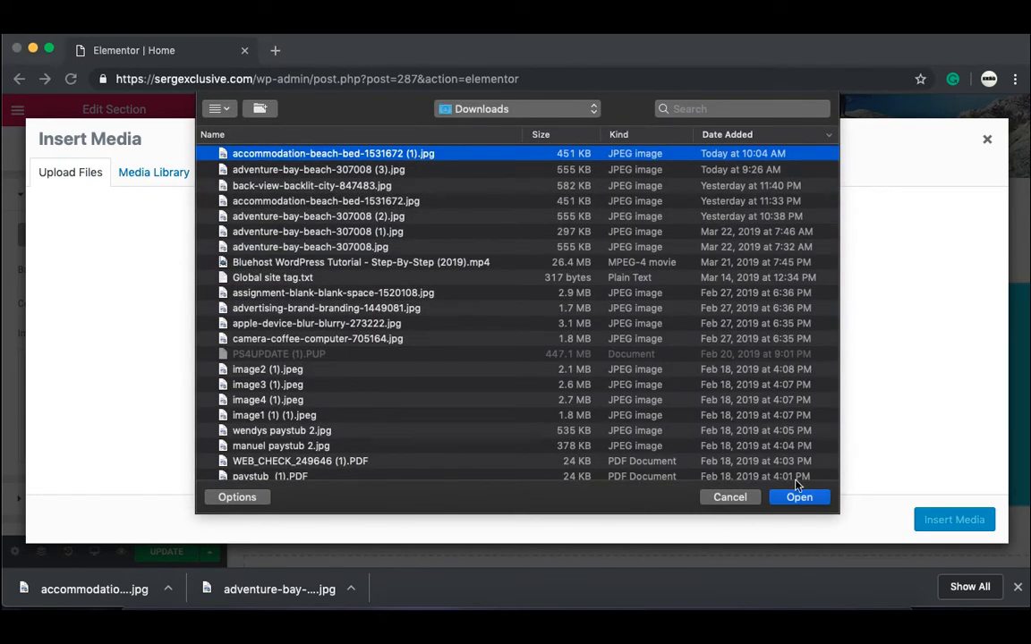
pyautogui.click(801, 504)
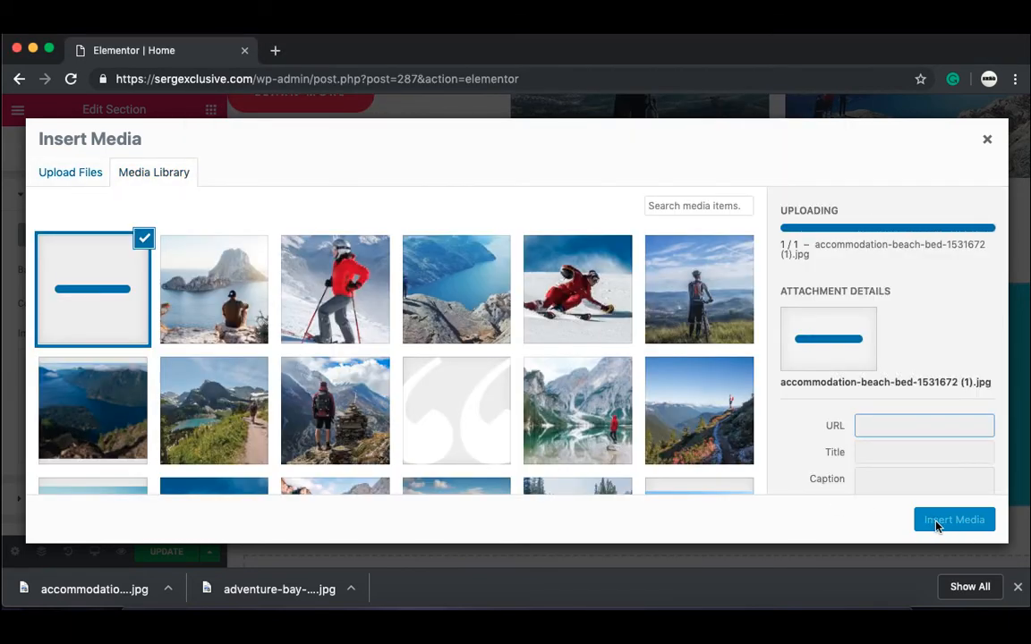
pyautogui.click(936, 522)
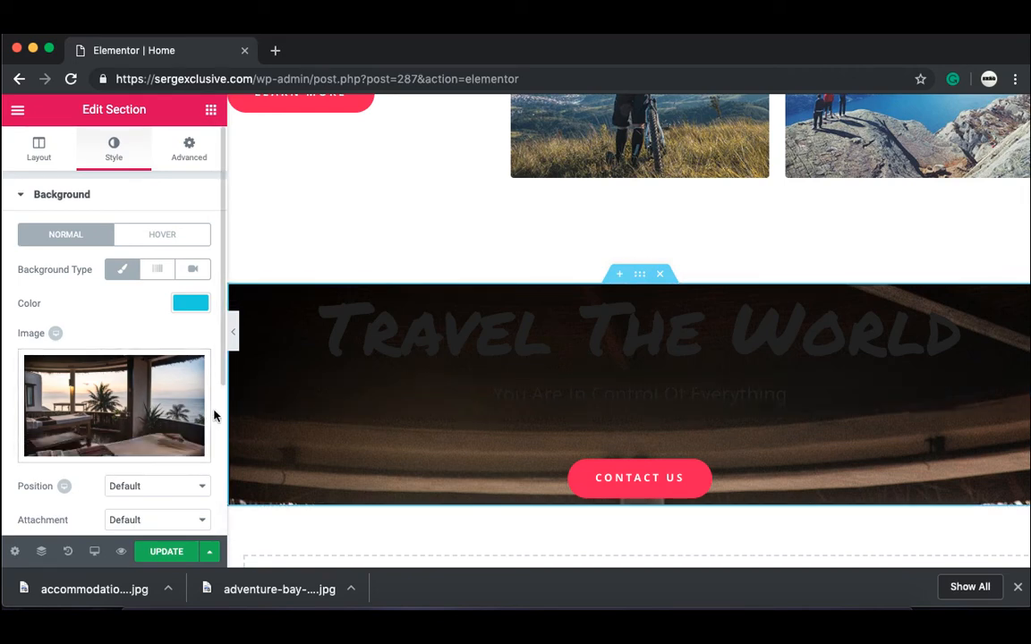
pyautogui.scroll(-3, 214, 414)
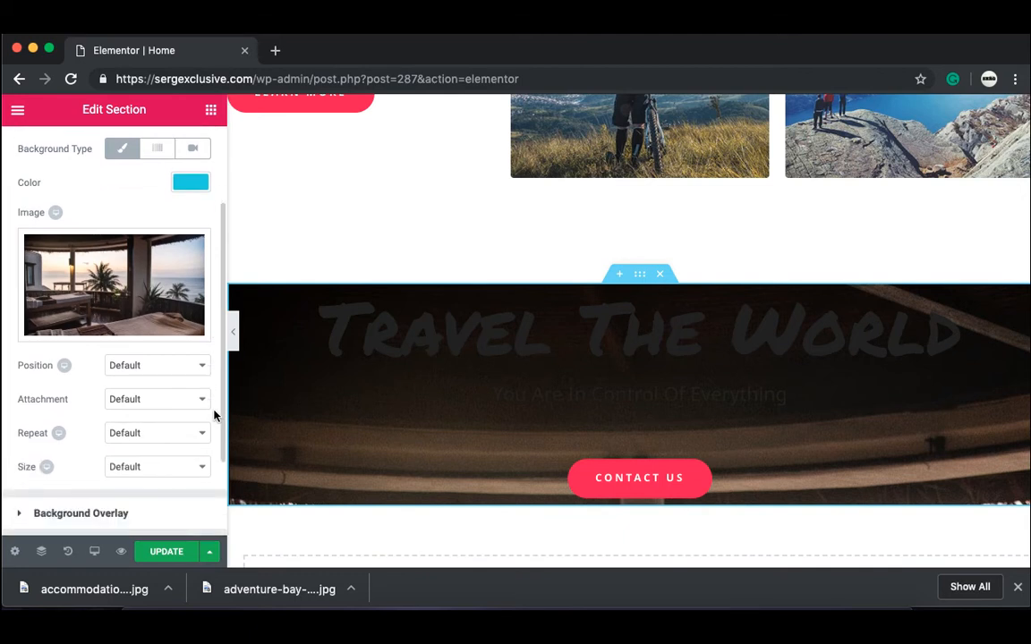
# Step: Set the section's background image size to Cover
pyautogui.click(198, 468)
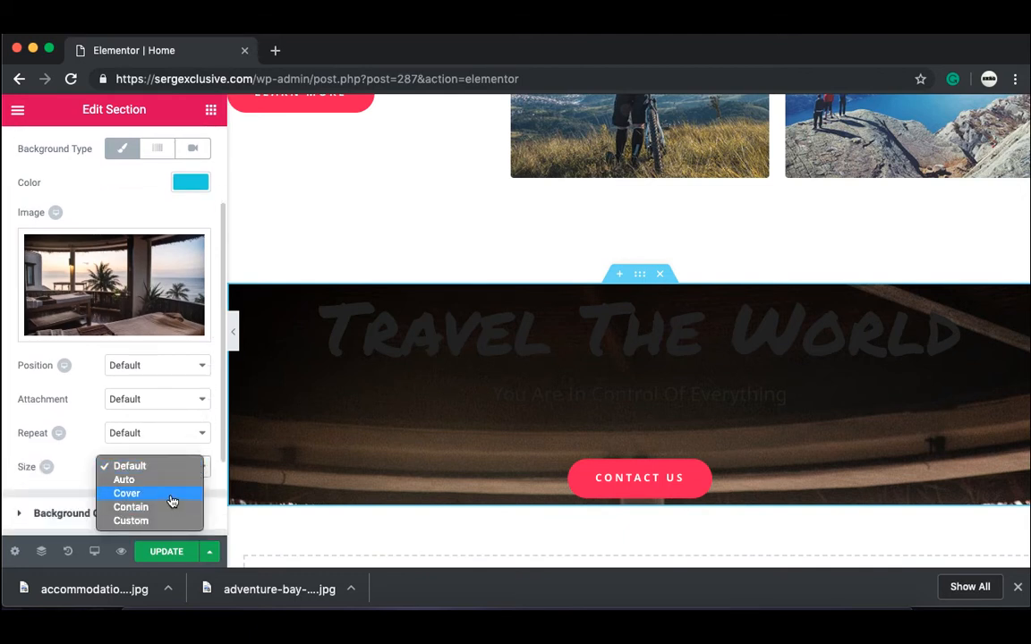
pyautogui.click(172, 501)
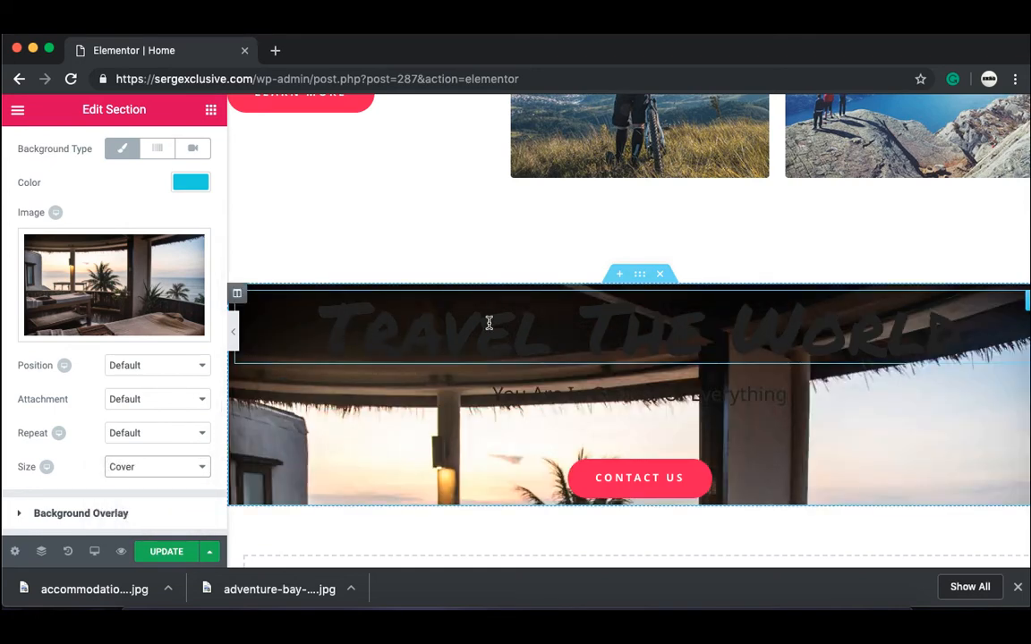
pyautogui.click(743, 315)
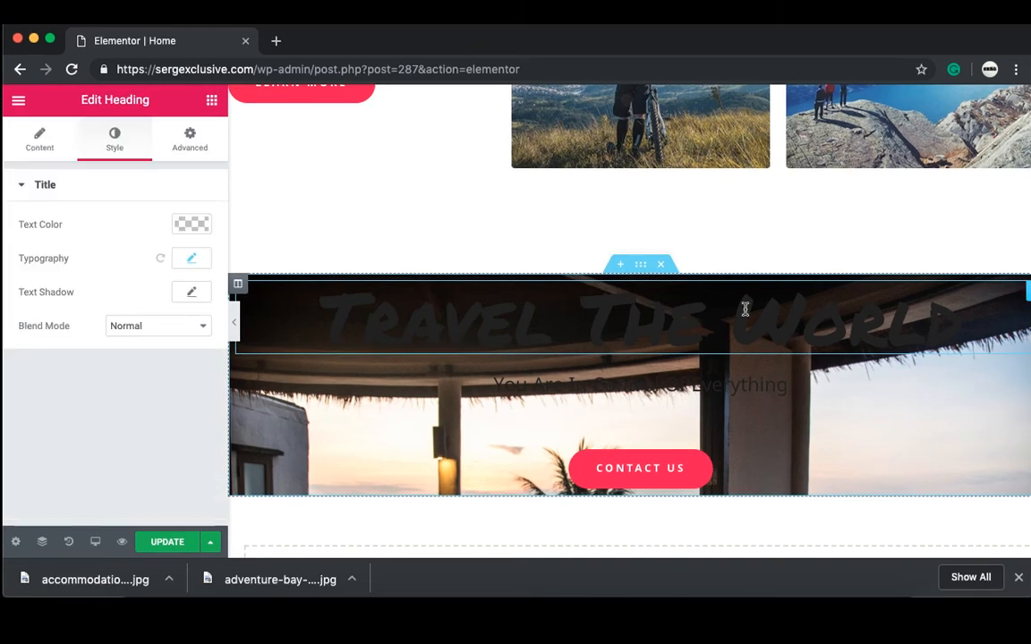
# Step: Set the text colour of both the Travel The World heading and the subtitle to white
pyautogui.click(200, 267)
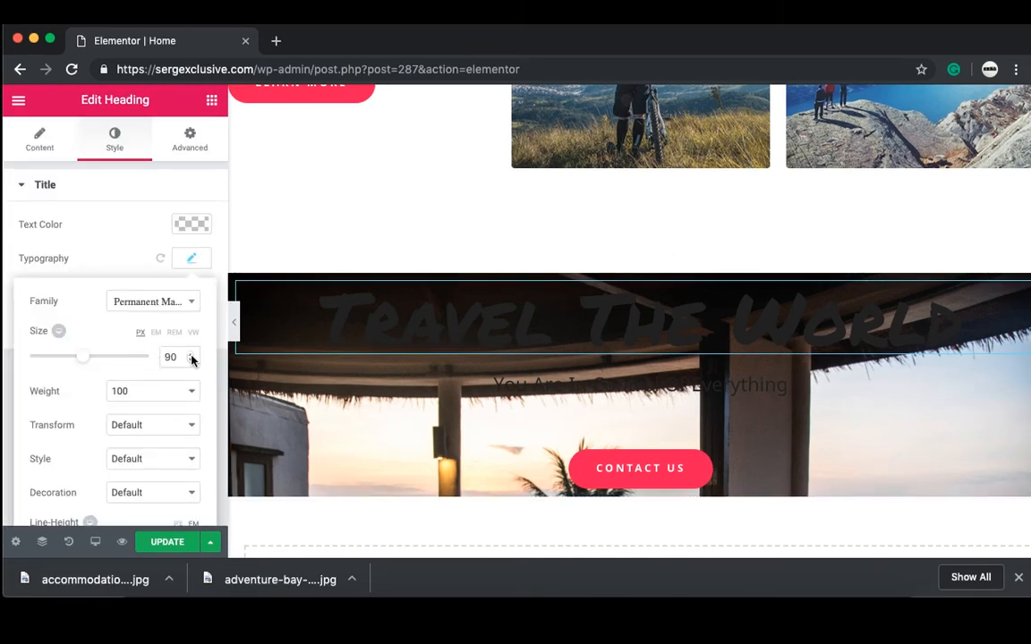
pyautogui.click(192, 224)
pyautogui.click(20, 242)
pyautogui.click(698, 386)
pyautogui.click(192, 282)
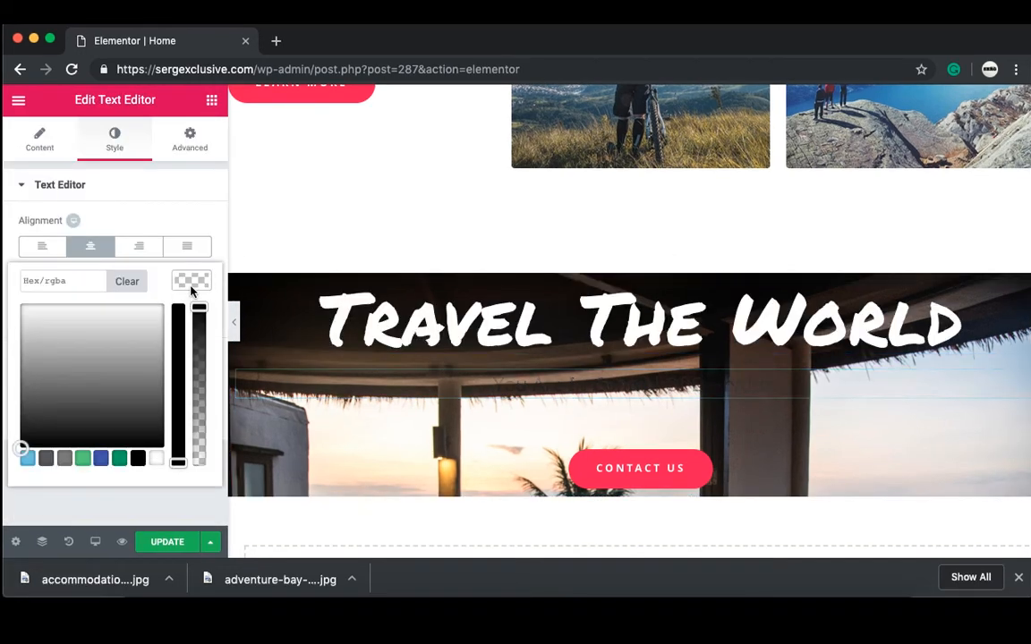
pyautogui.click(22, 305)
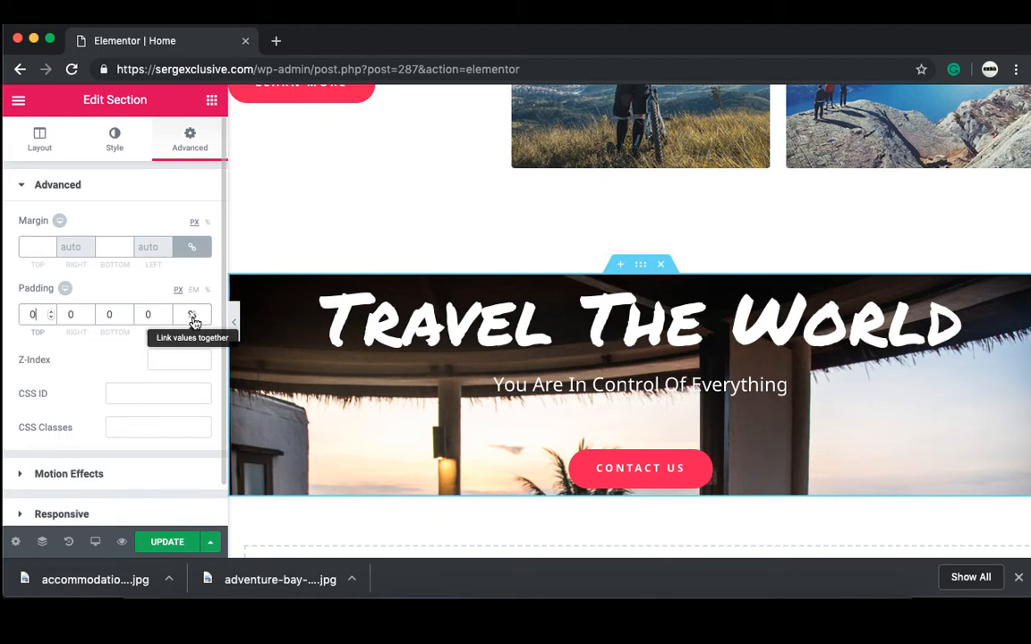
pyautogui.click(193, 318)
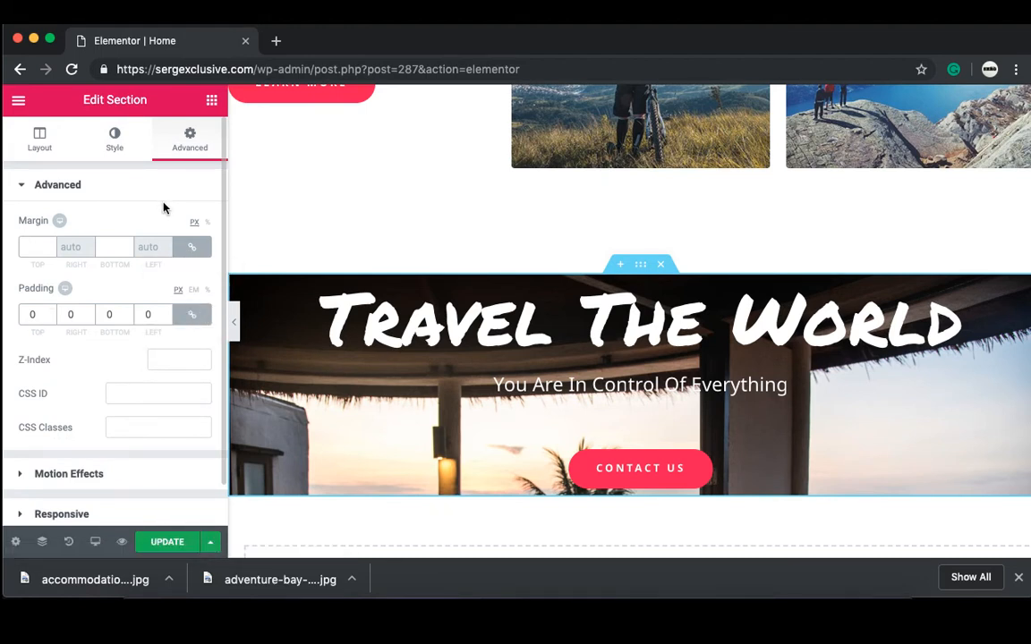
# Step: Unlink the section padding and enter 200 px top and 150 px bottom
pyautogui.click(195, 320)
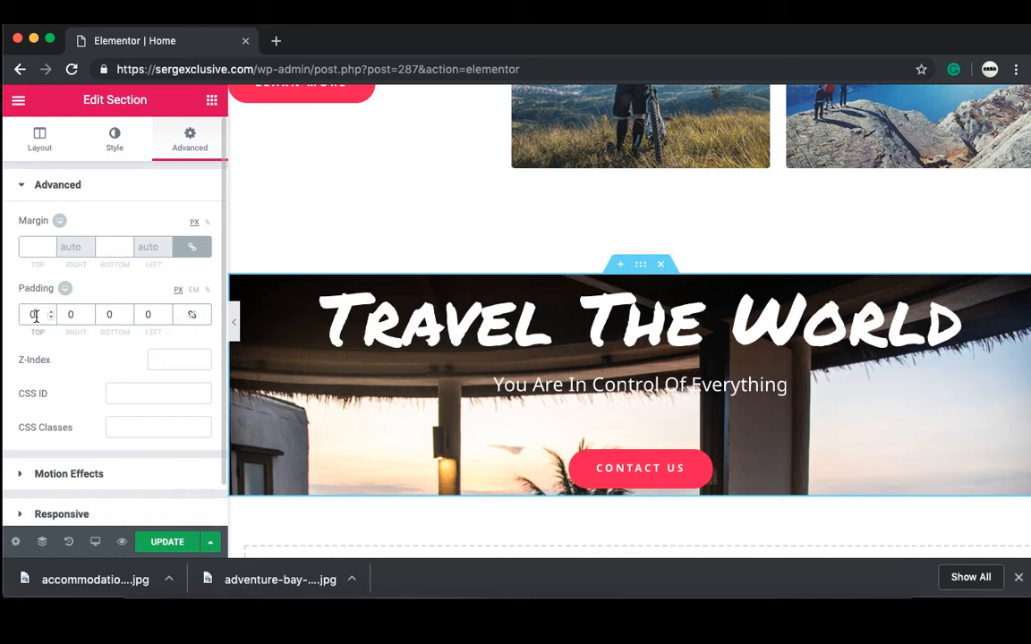
pyautogui.click(34, 315)
pyautogui.write('200')
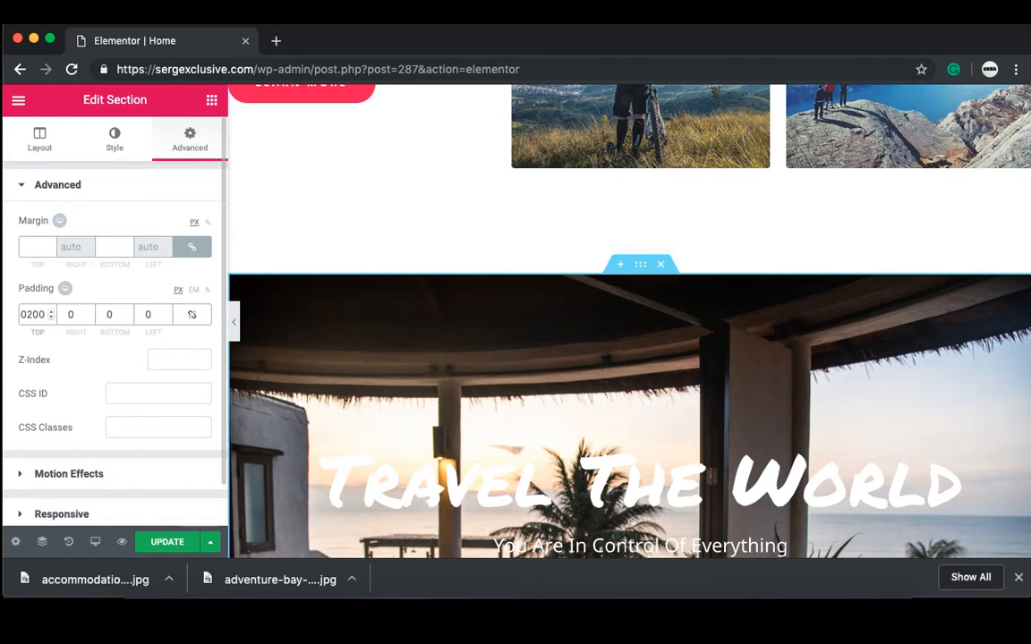
pyautogui.click(113, 316)
pyautogui.write('1500')
pyautogui.press('BackSpace')
pyautogui.click(235, 322)
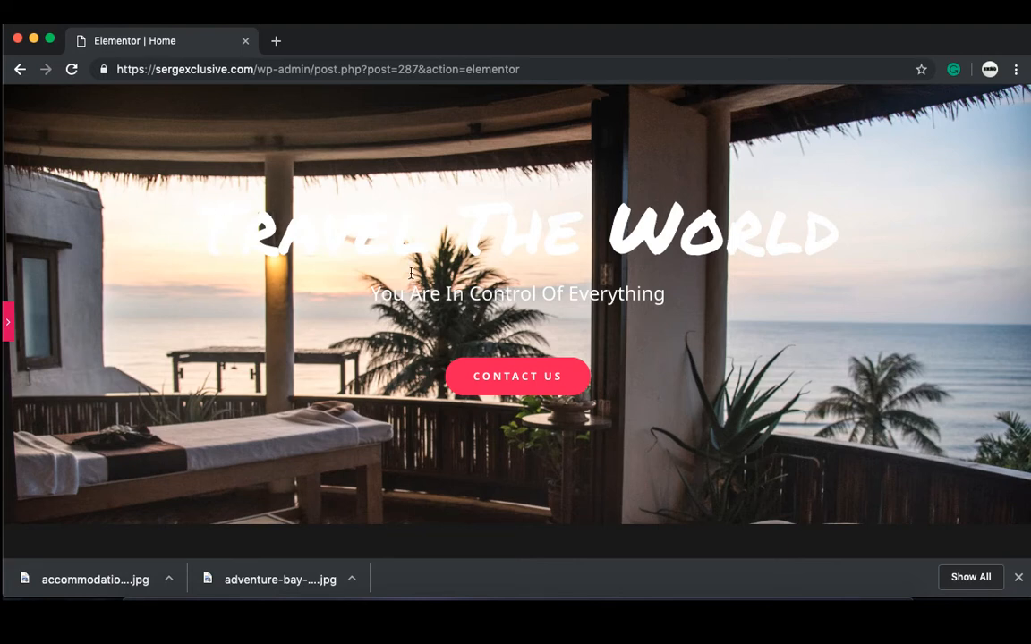
pyautogui.click(11, 324)
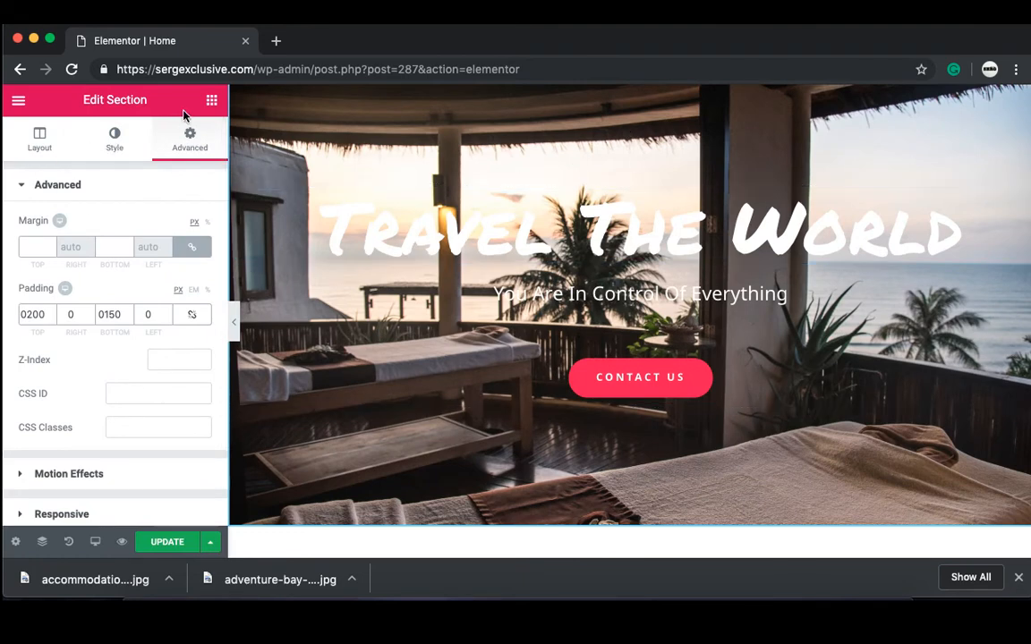
# Step: Give the Travel The World section a classic black background overlay at about 0.9 opacity
pyautogui.click(125, 148)
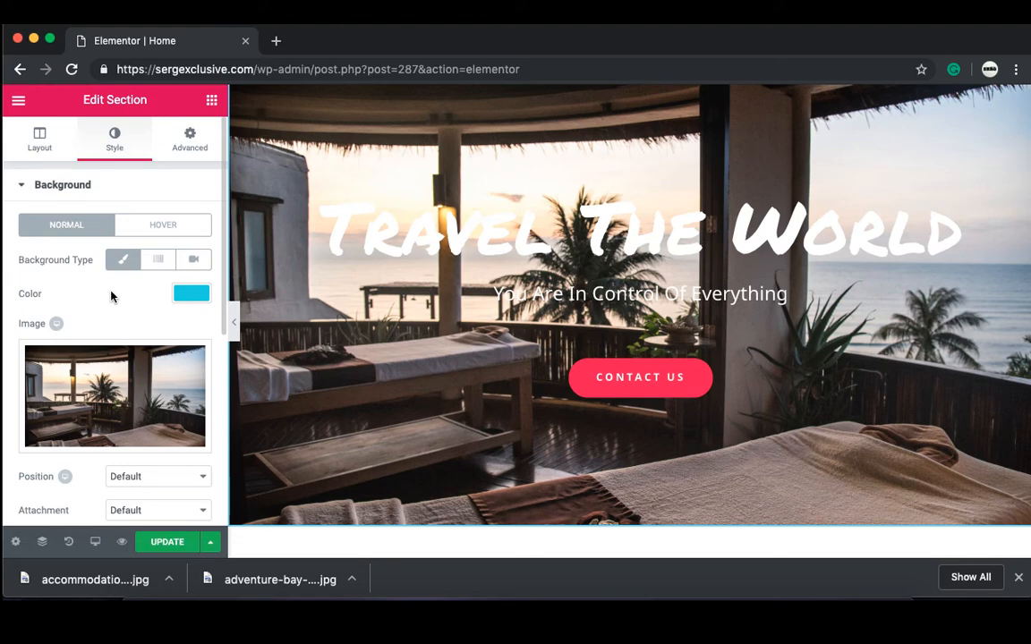
pyautogui.scroll(-5, 111, 297)
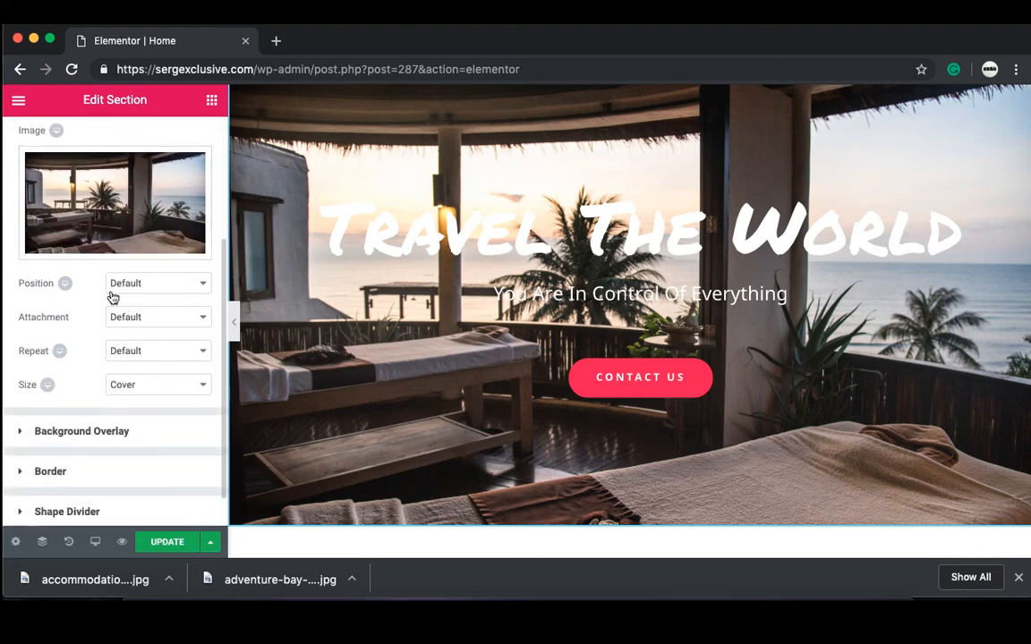
pyautogui.click(120, 433)
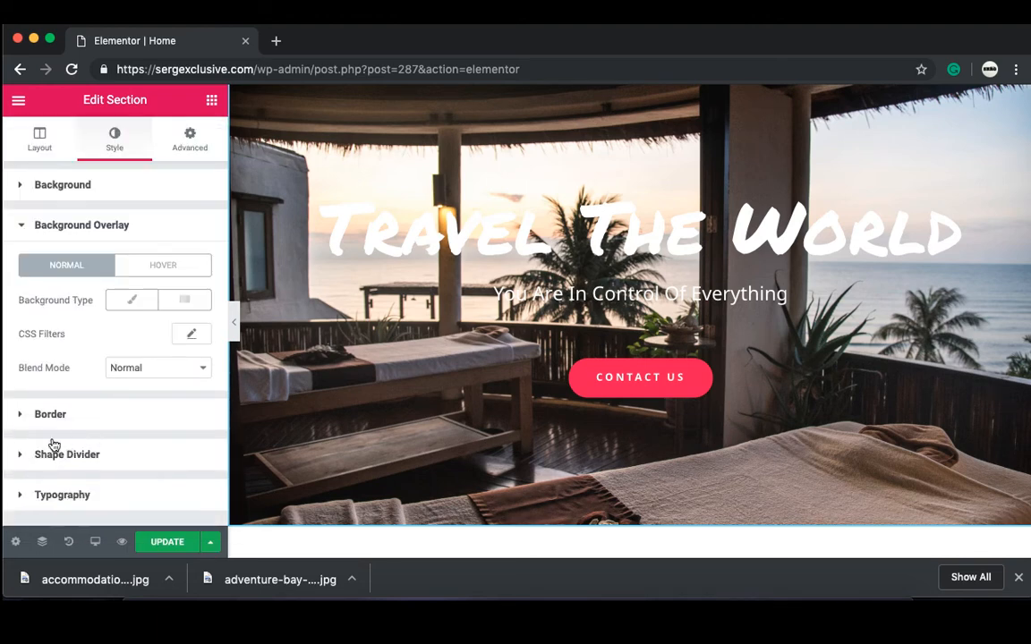
pyautogui.click(133, 306)
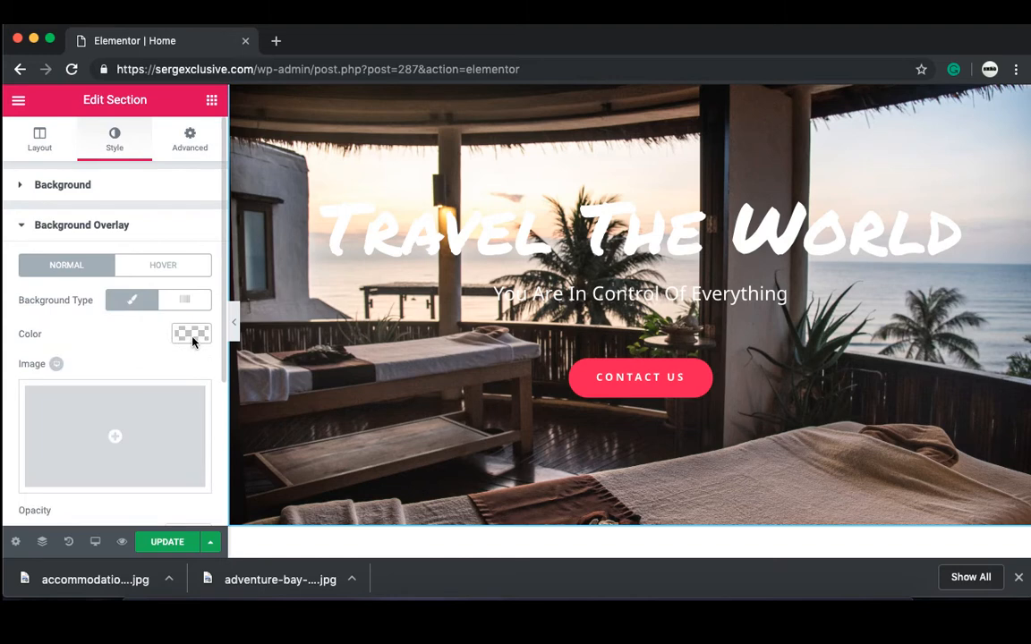
pyautogui.click(191, 335)
pyautogui.click(176, 420)
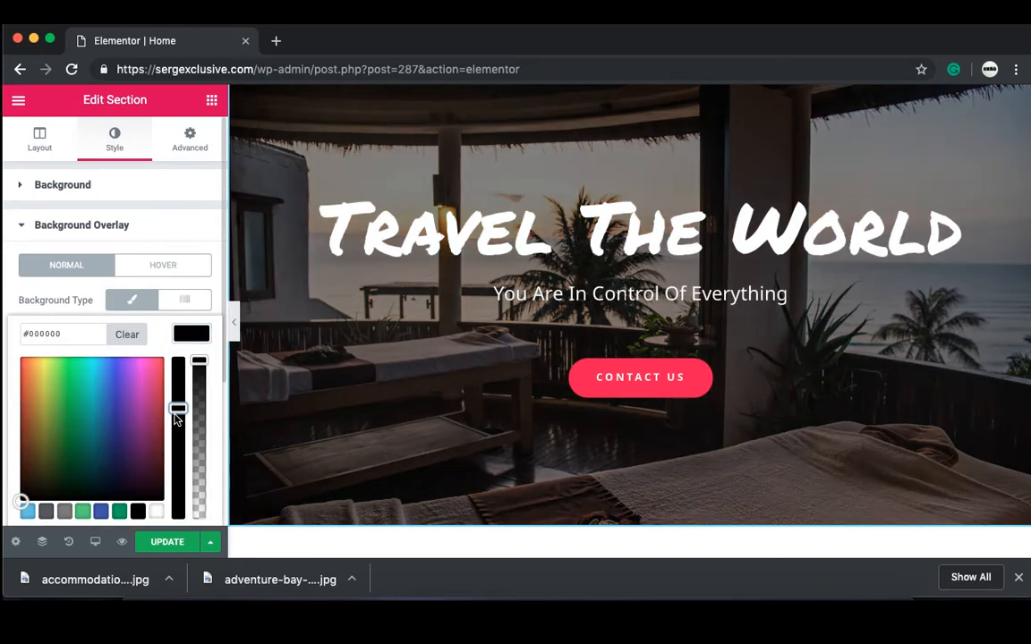
pyautogui.moveTo(176, 420); pyautogui.dragTo(176, 441)
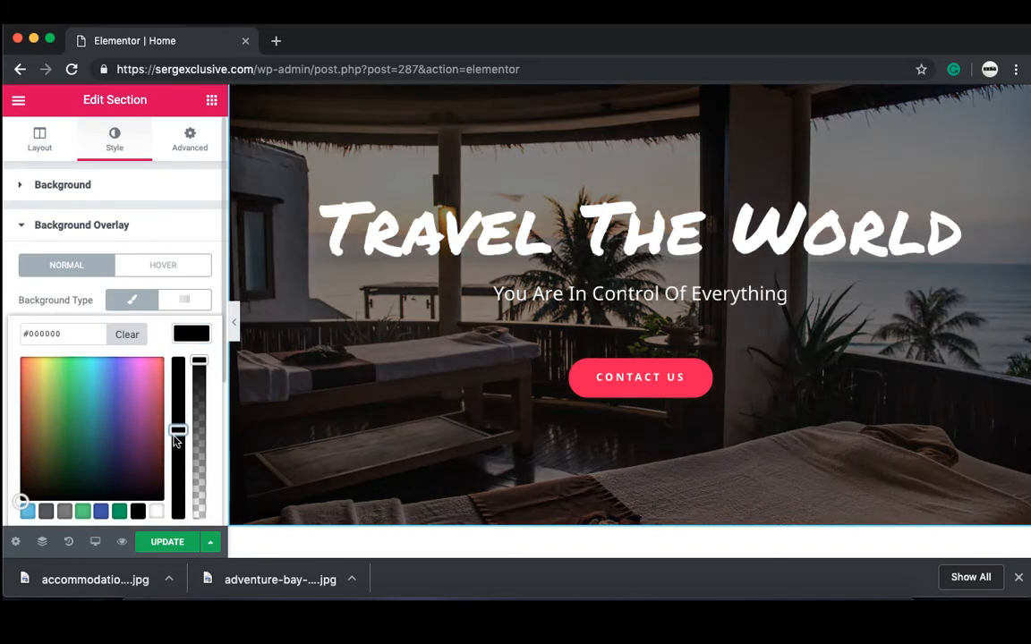
pyautogui.moveTo(199, 366); pyautogui.dragTo(200, 378)
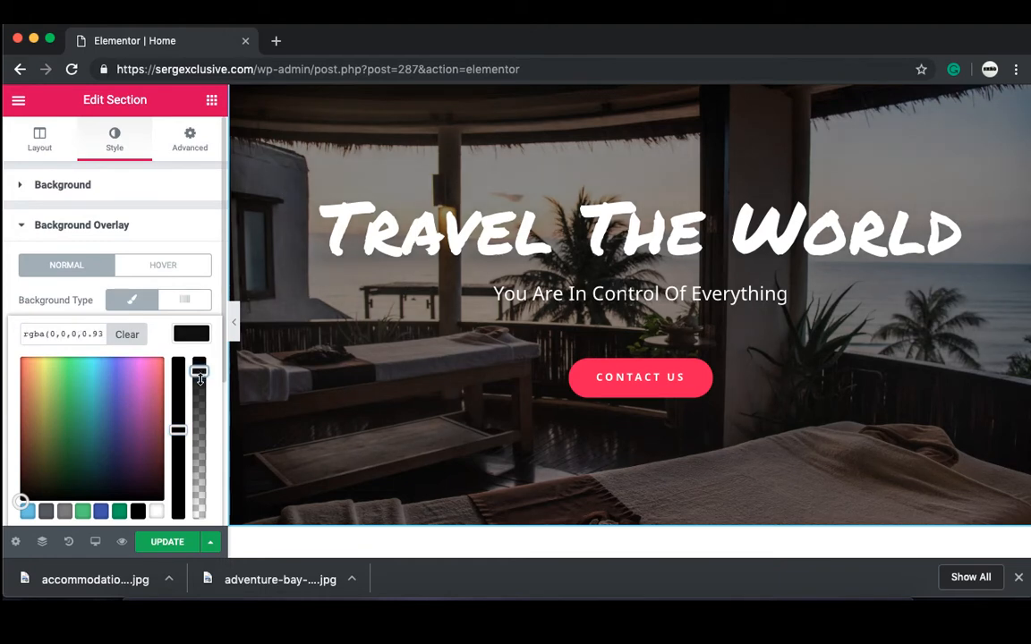
pyautogui.click(234, 322)
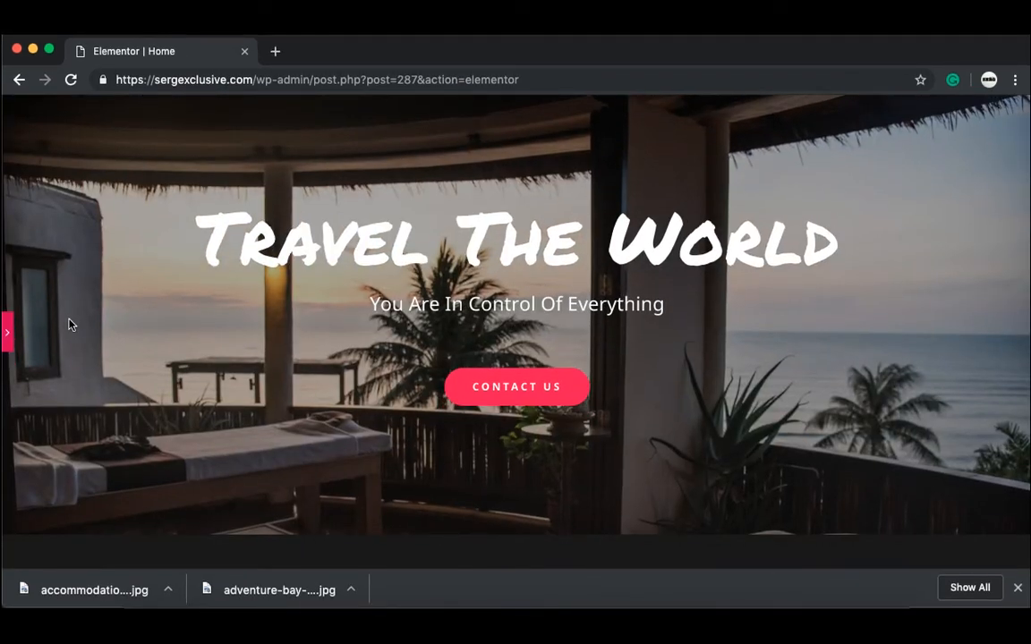
pyautogui.click(7, 338)
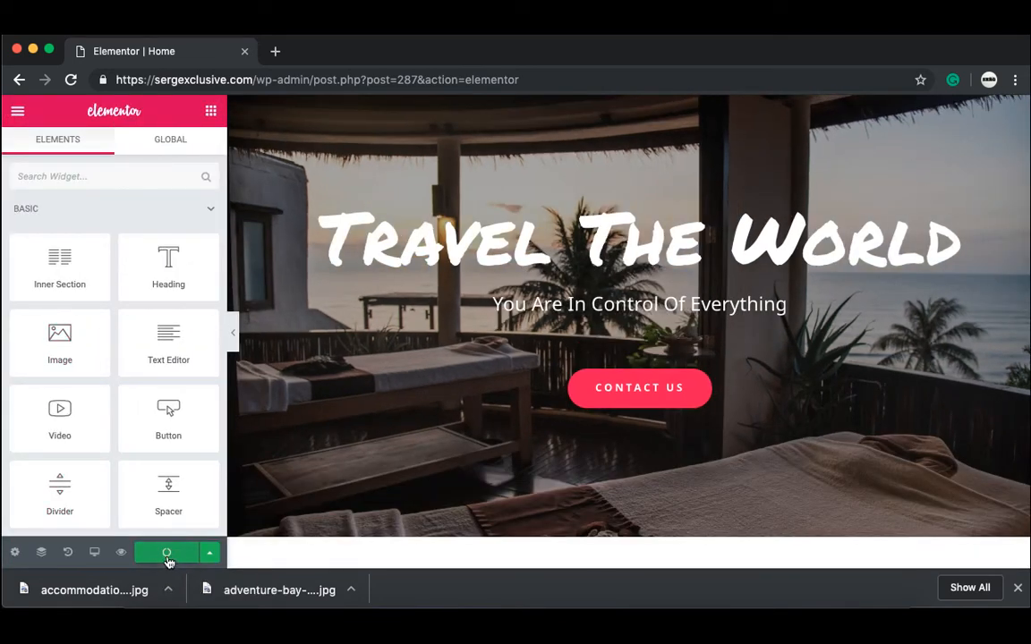
pyautogui.click(120, 553)
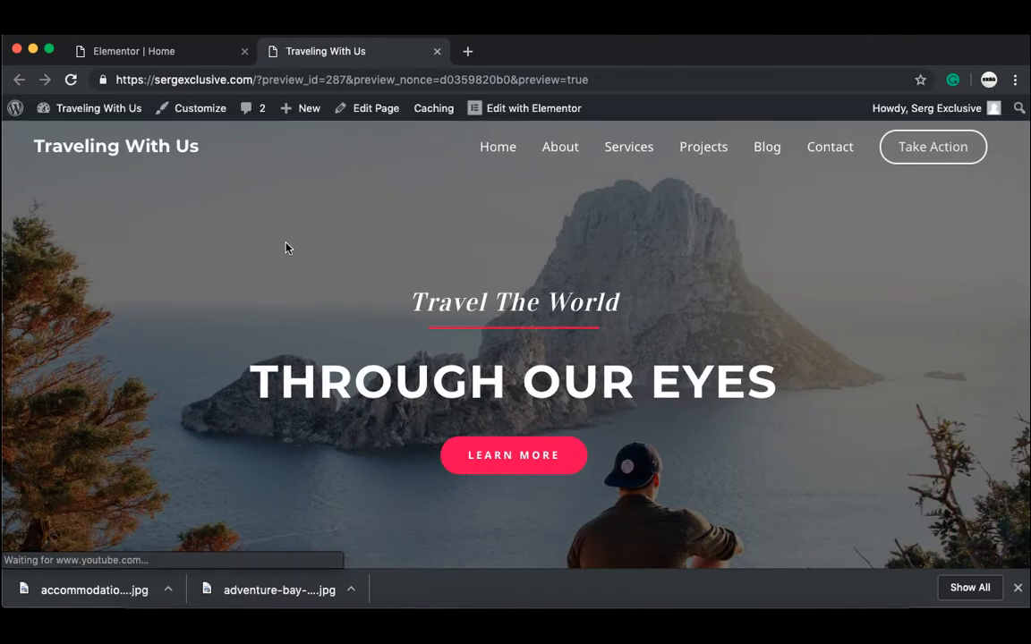
pyautogui.scroll(-10, 286, 248)
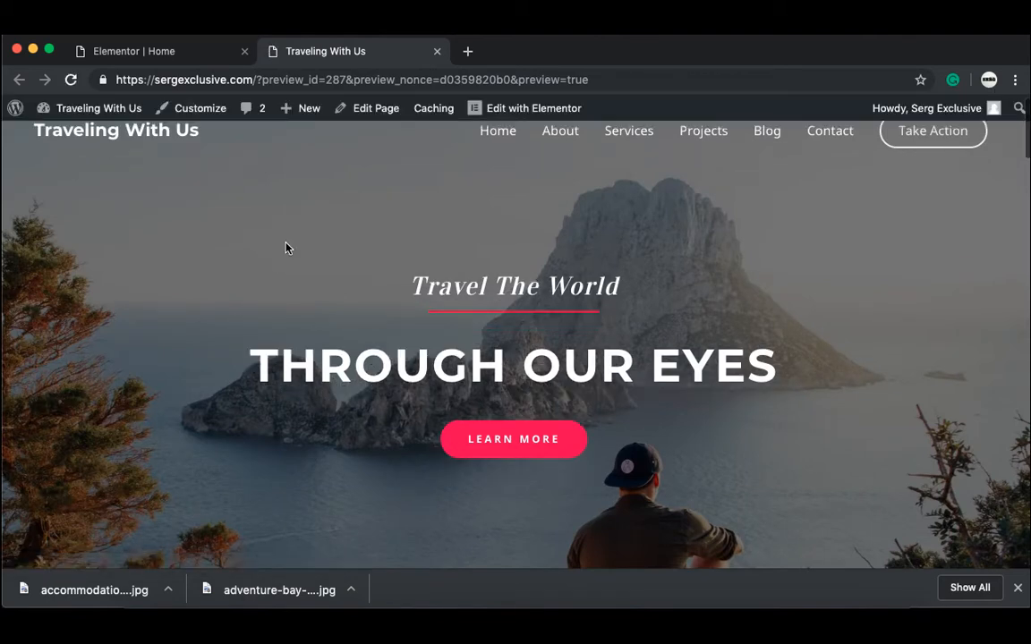
pyautogui.scroll(-20, 287, 248)
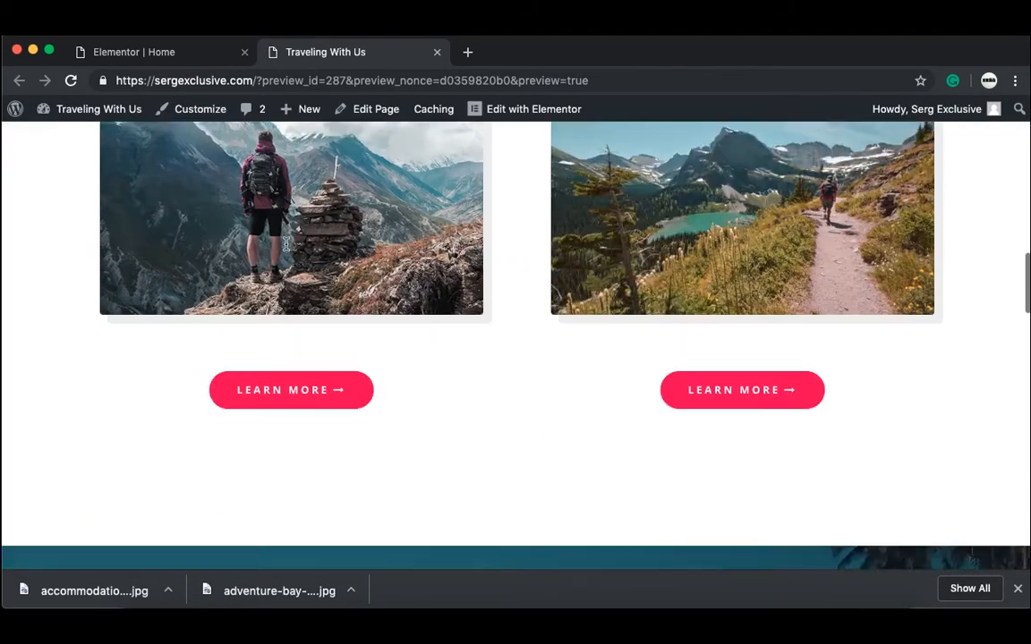
pyautogui.scroll(-3, 286, 249)
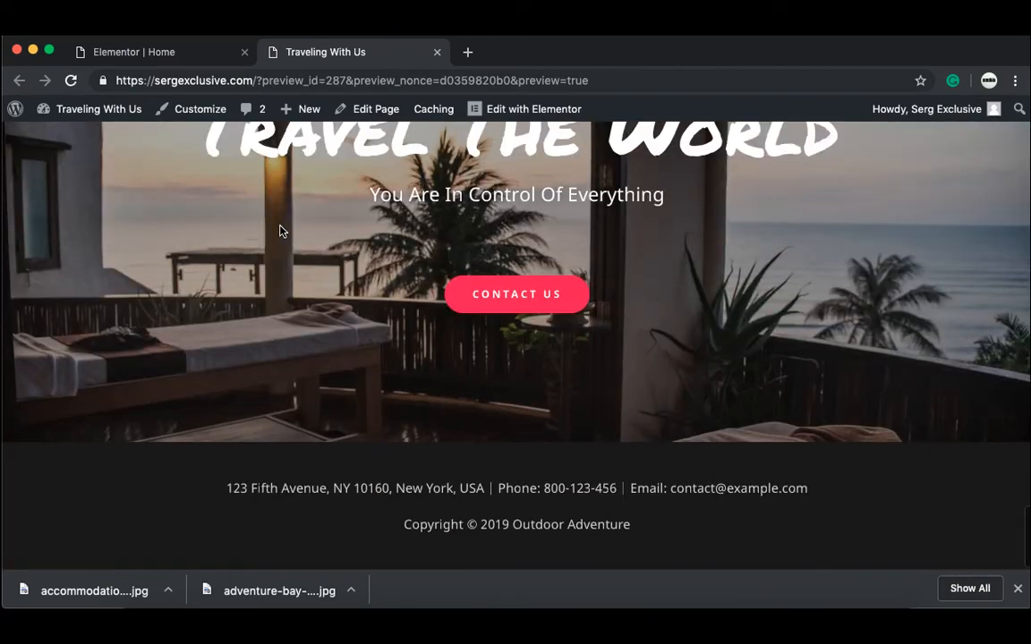
pyautogui.scroll(6, 278, 230)
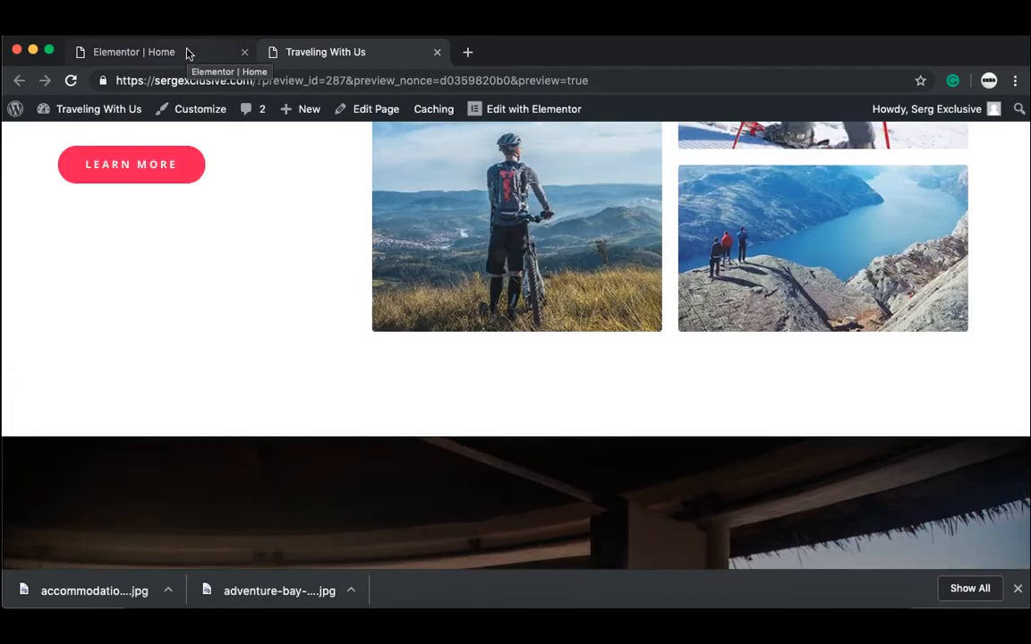
pyautogui.click(189, 52)
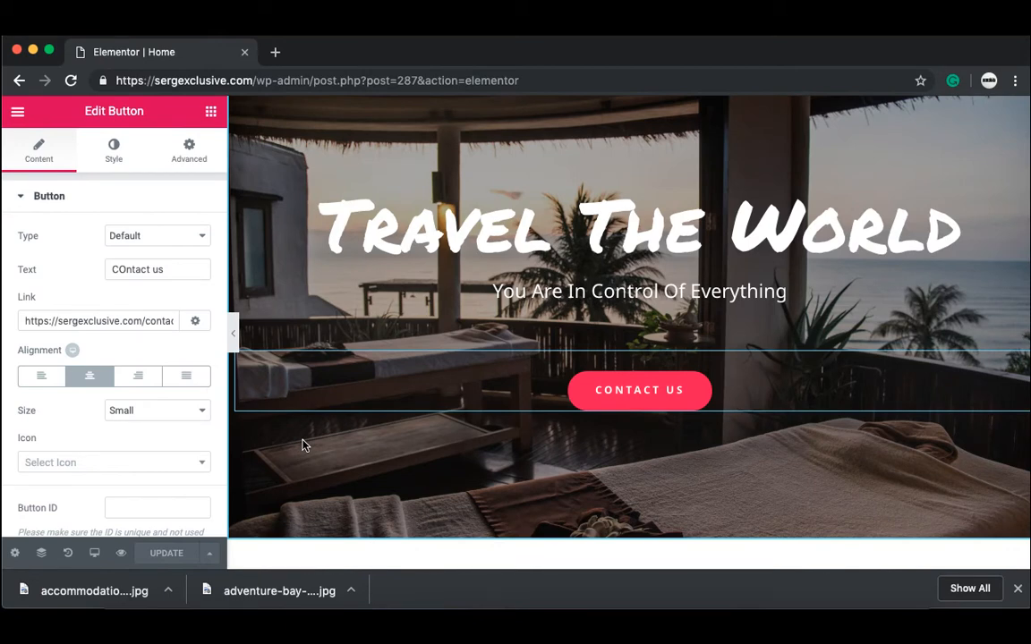
# Step: Switch the Elementor preview to Mobile and scroll the phone view back to the THROUGH OUR EYES hero
pyautogui.click(92, 559)
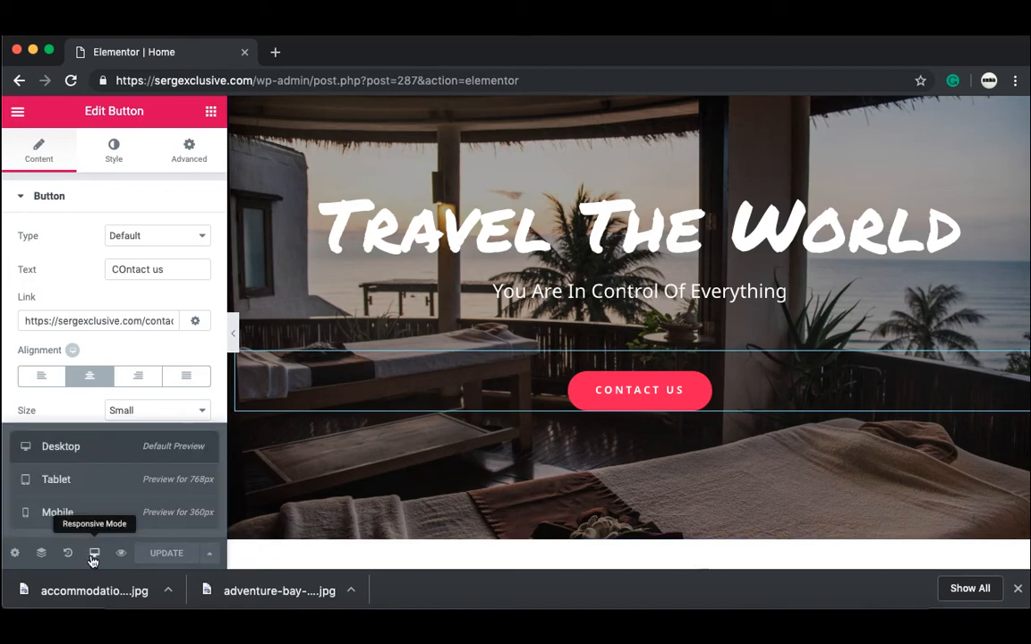
pyautogui.click(92, 521)
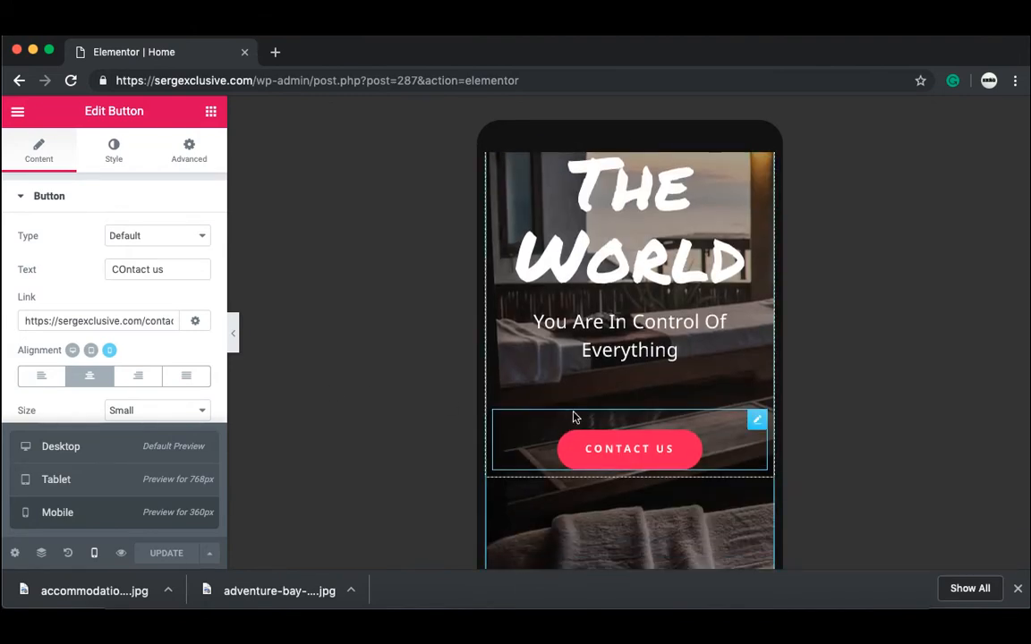
pyautogui.click(528, 407)
pyautogui.scroll(5, 528, 407)
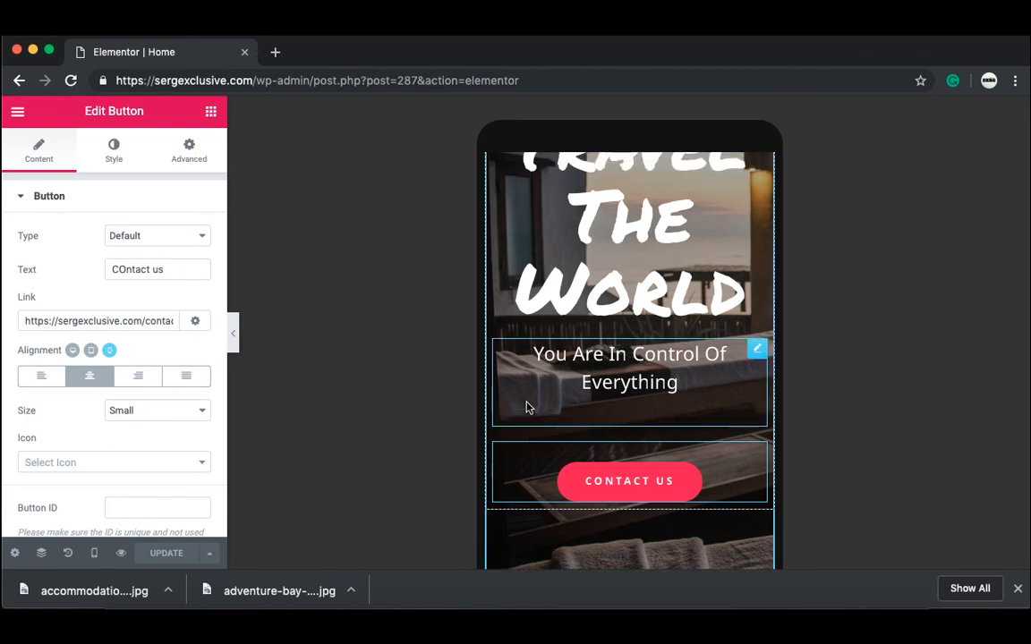
pyautogui.scroll(6, 527, 406)
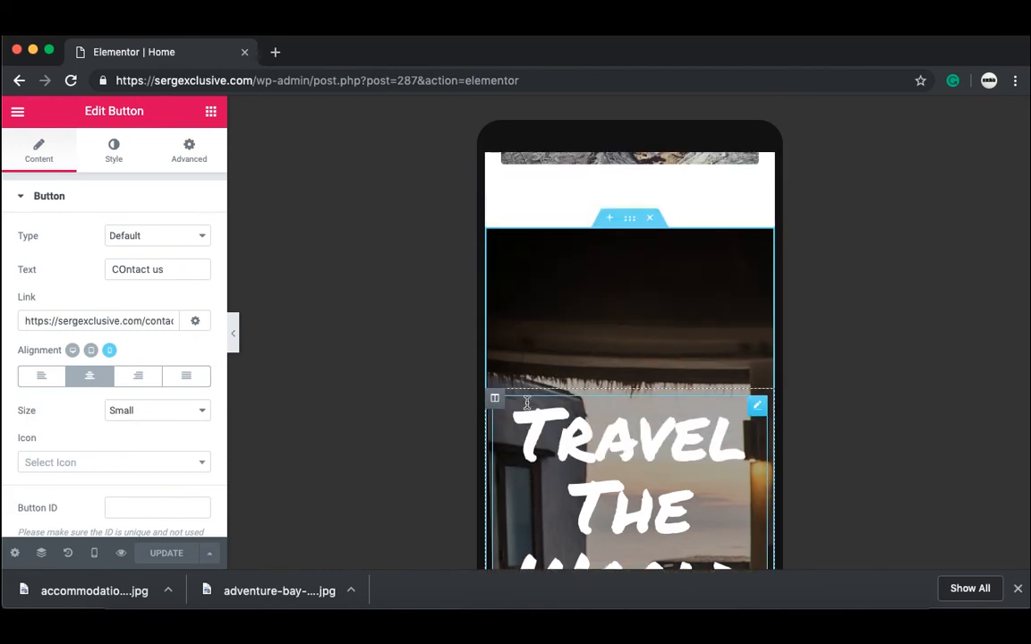
pyautogui.scroll(10, 527, 408)
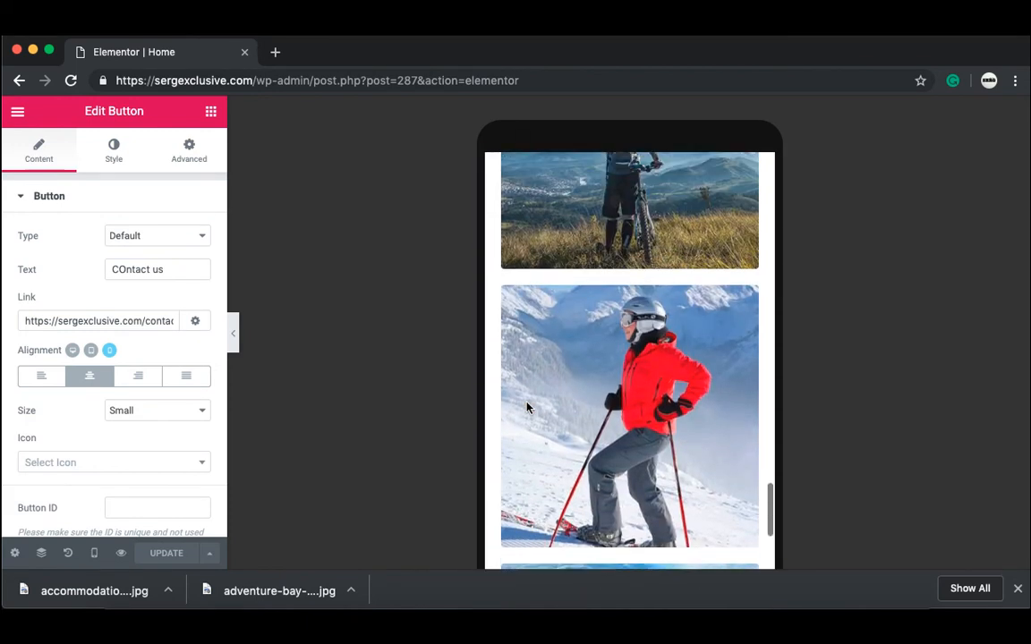
pyautogui.scroll(10, 527, 407)
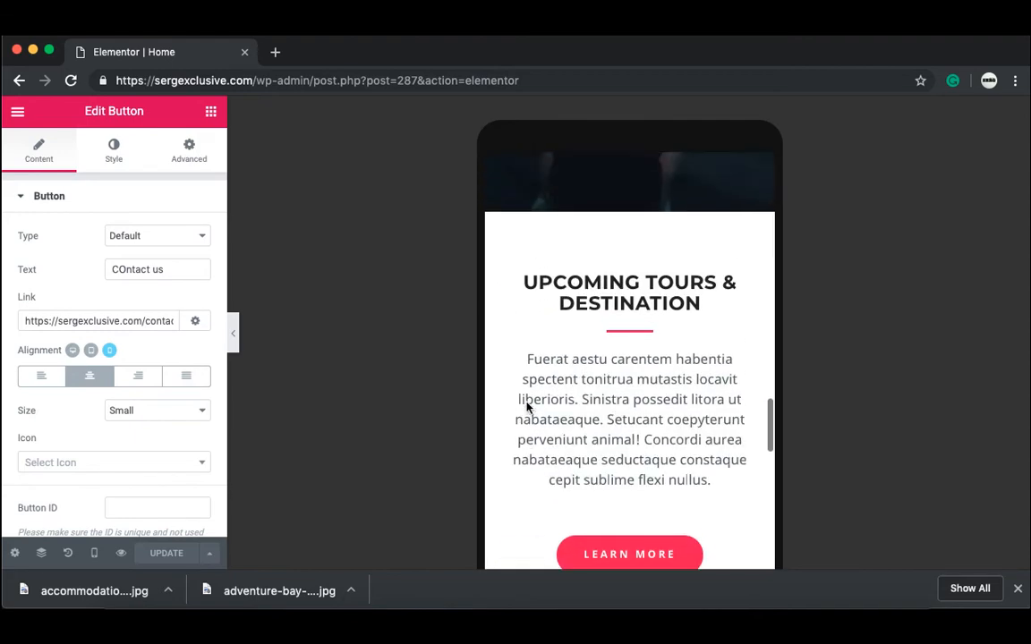
pyautogui.scroll(10, 527, 407)
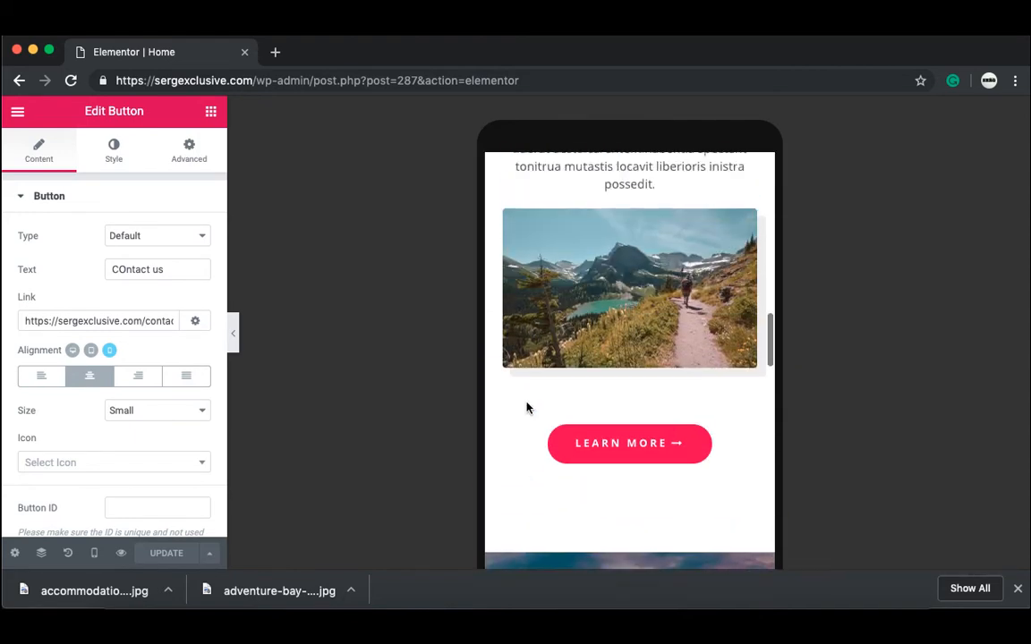
pyautogui.scroll(10, 527, 408)
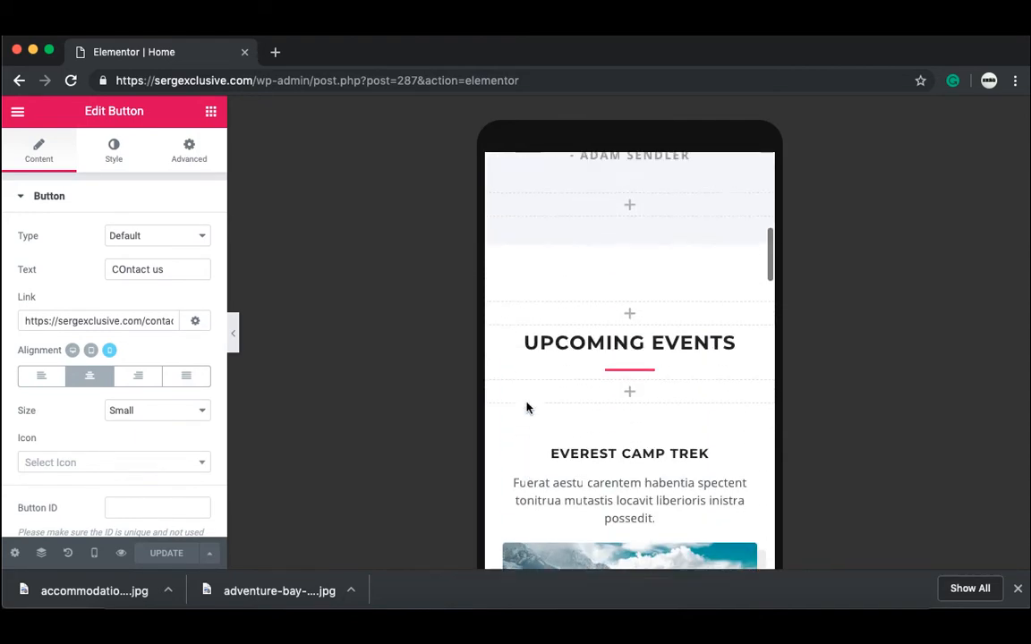
pyautogui.scroll(5, 527, 407)
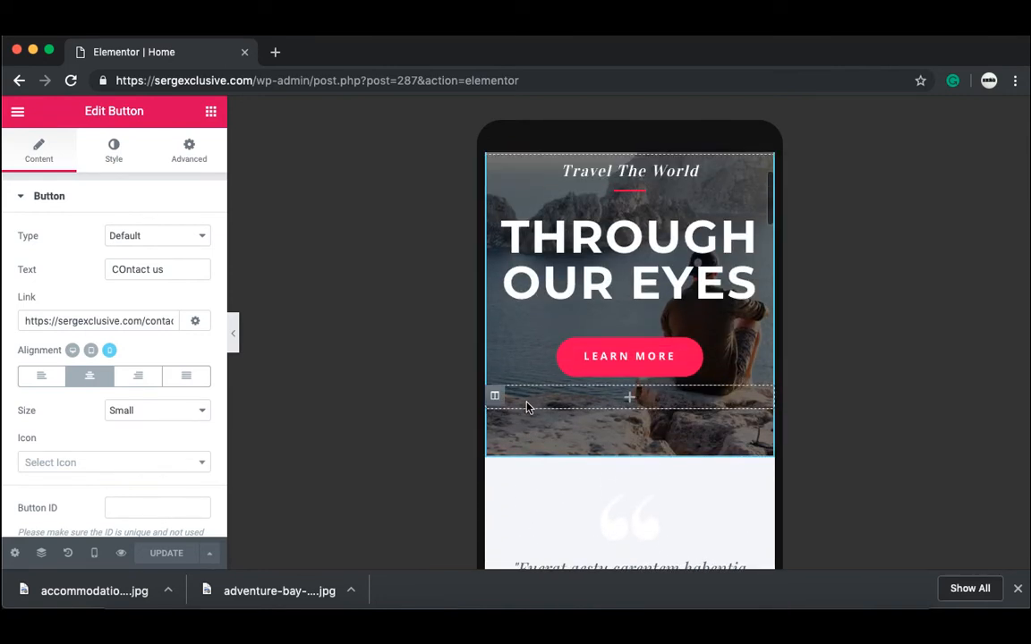
pyautogui.scroll(3, 528, 405)
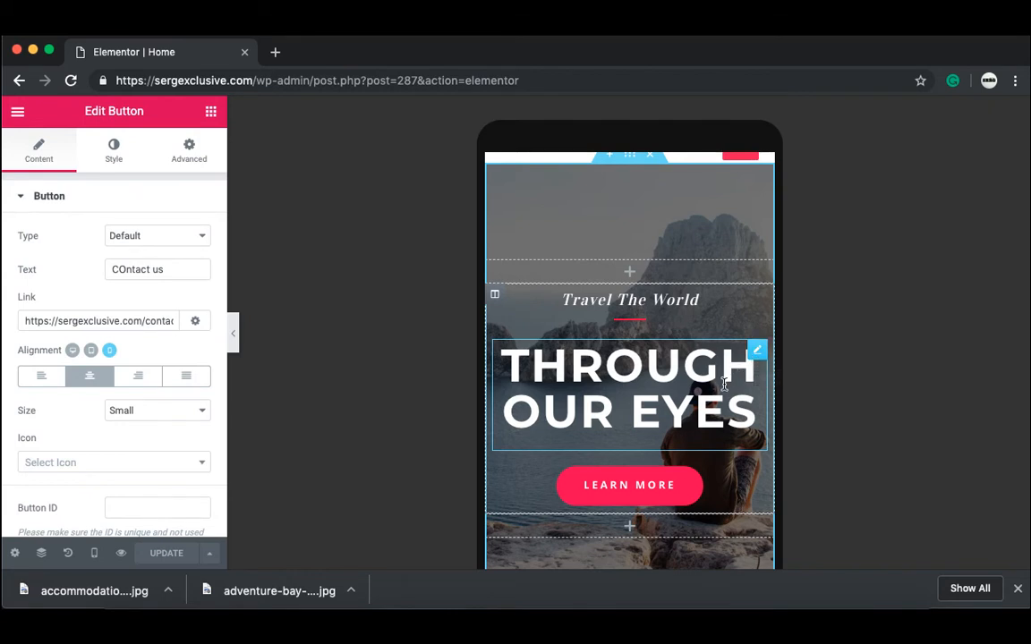
# Step: Open the Style tab's Typography options for the THROUGH OUR EYES heading
pyautogui.click(725, 385)
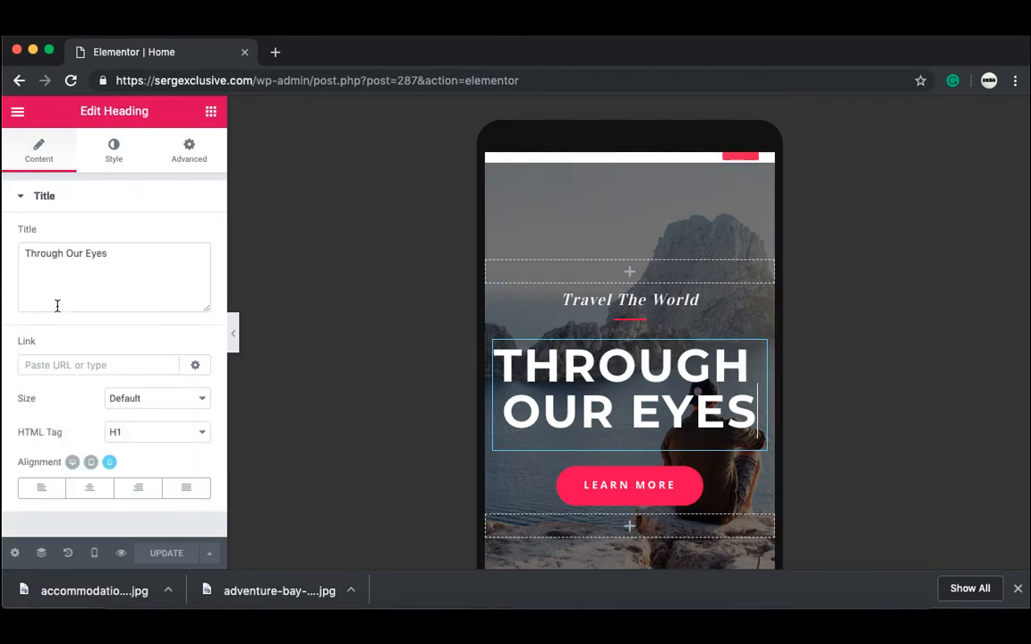
pyautogui.click(120, 165)
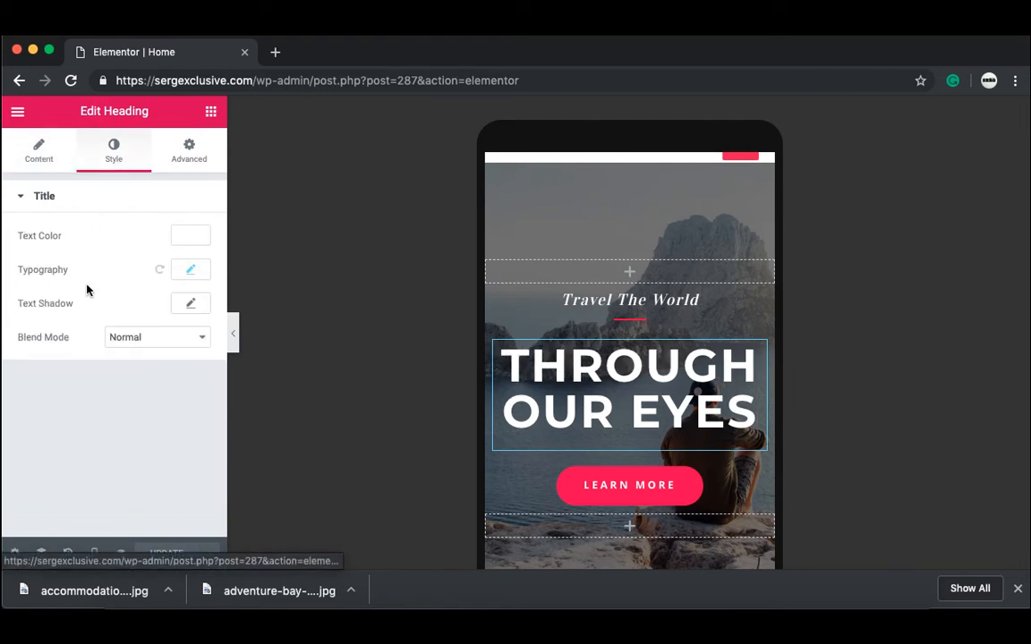
pyautogui.click(190, 272)
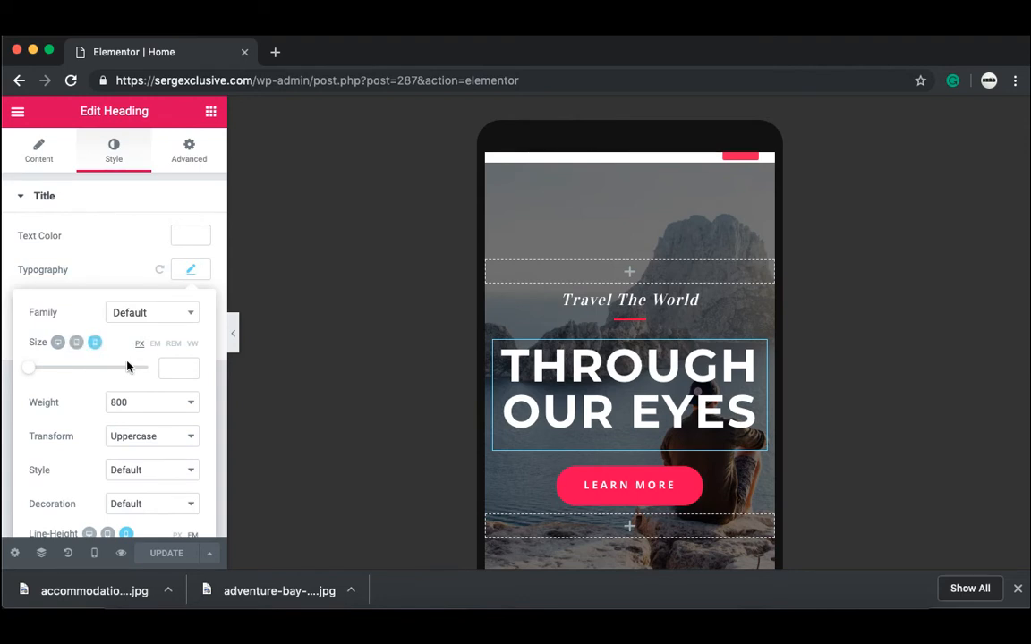
# Step: Set the THROUGH OUR EYES heading's mobile font size to 28 px in Typography
pyautogui.click(83, 369)
pyautogui.moveTo(83, 370); pyautogui.dragTo(42, 380)
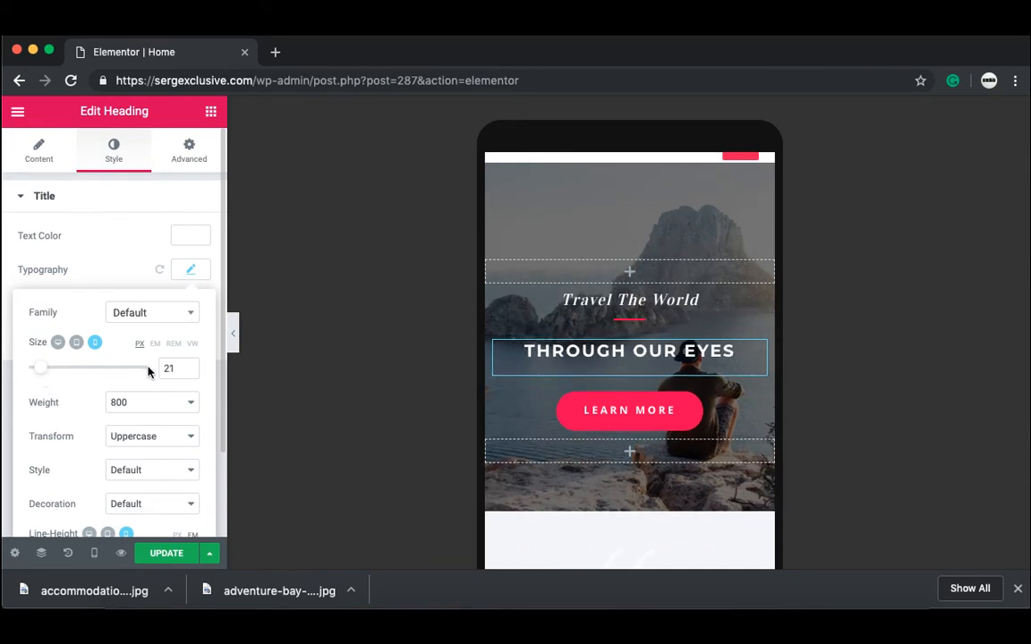
pyautogui.click(182, 369)
pyautogui.press('BackSpace')
pyautogui.write('8')
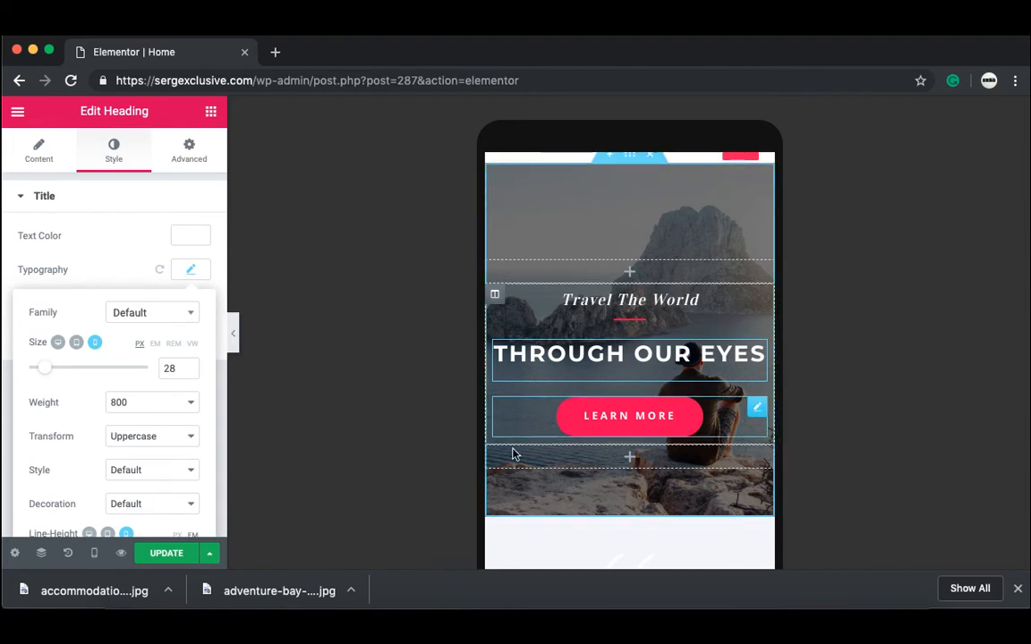
pyautogui.click(547, 546)
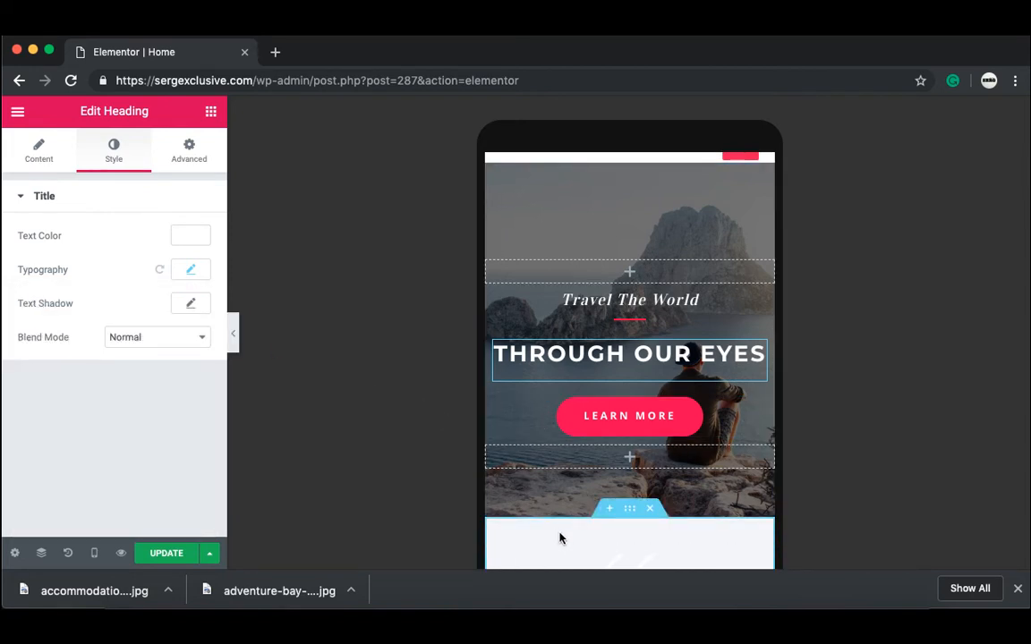
# Step: Scroll the mobile preview past the testimonial and events sections to EXPLORE THE WORLD
pyautogui.scroll(-5, 560, 538)
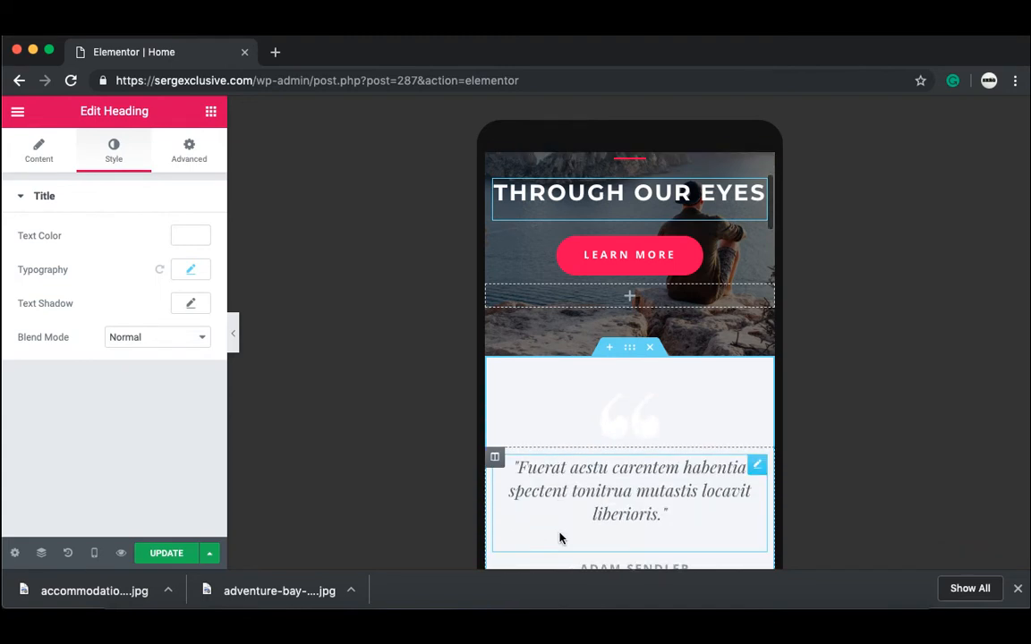
pyautogui.scroll(-3, 559, 538)
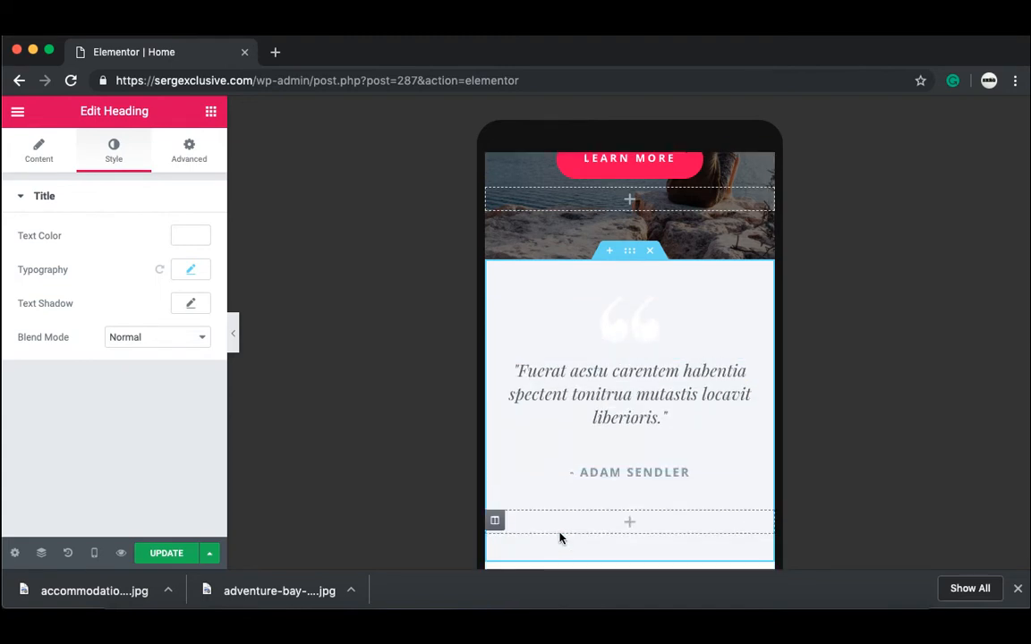
pyautogui.scroll(-5, 559, 538)
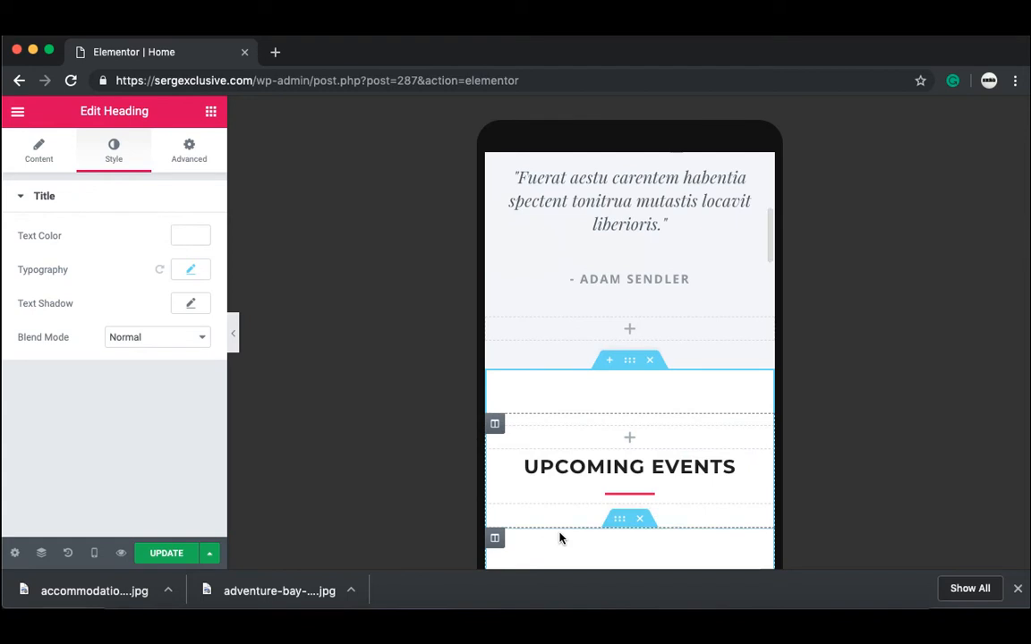
pyautogui.scroll(-6, 560, 538)
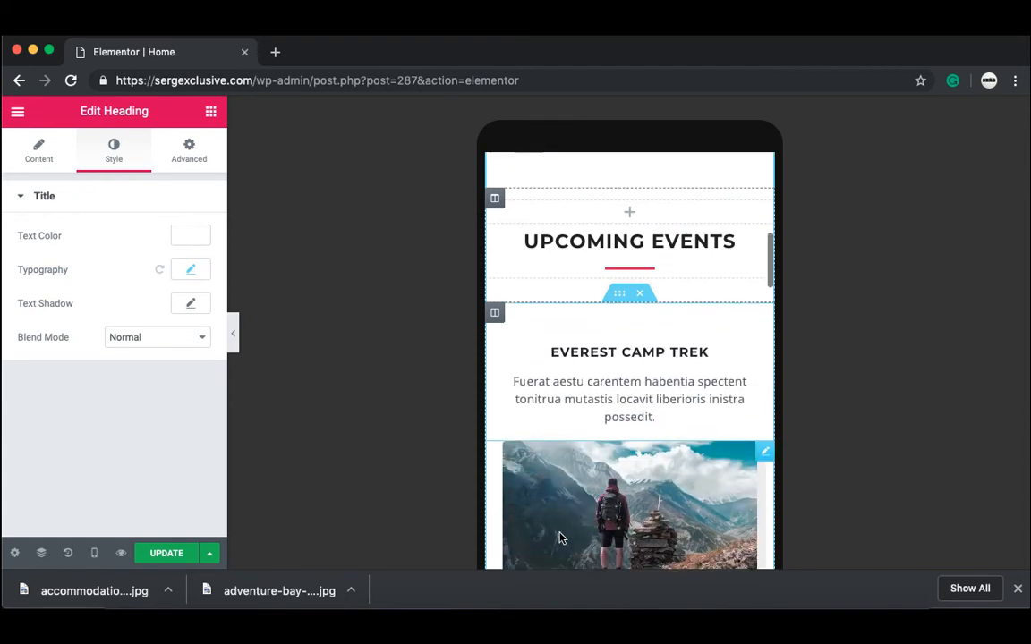
pyautogui.scroll(-7, 559, 538)
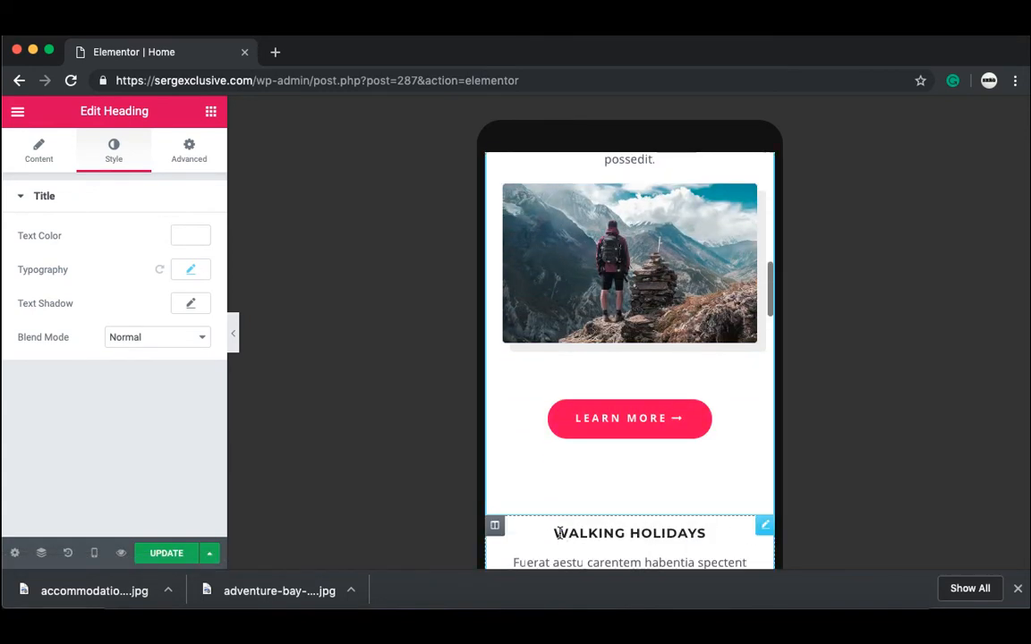
pyautogui.scroll(-8, 559, 534)
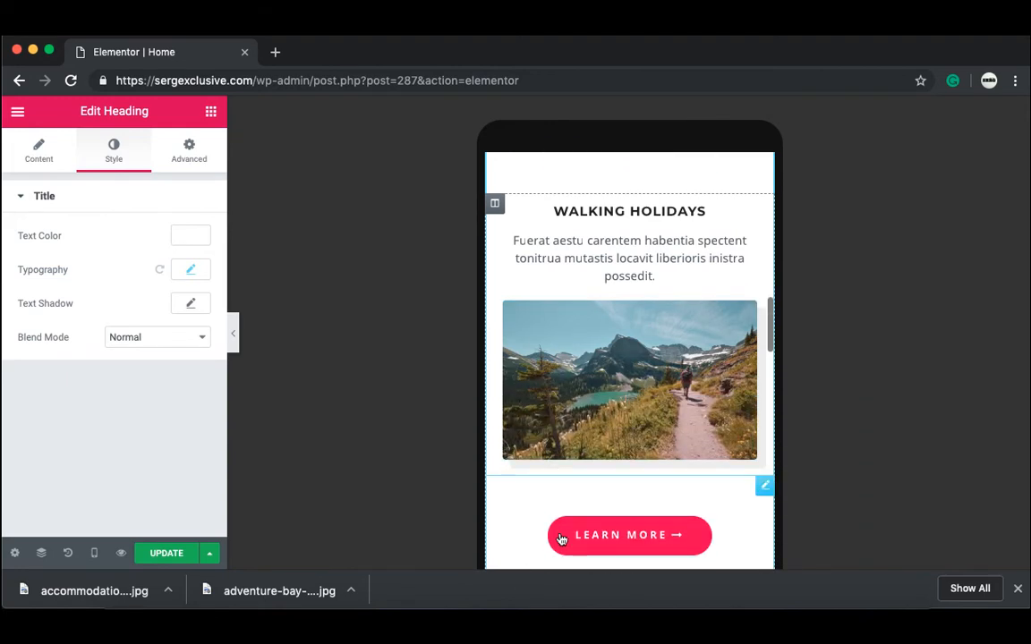
pyautogui.scroll(-4, 560, 538)
pyautogui.scroll(-5, 559, 537)
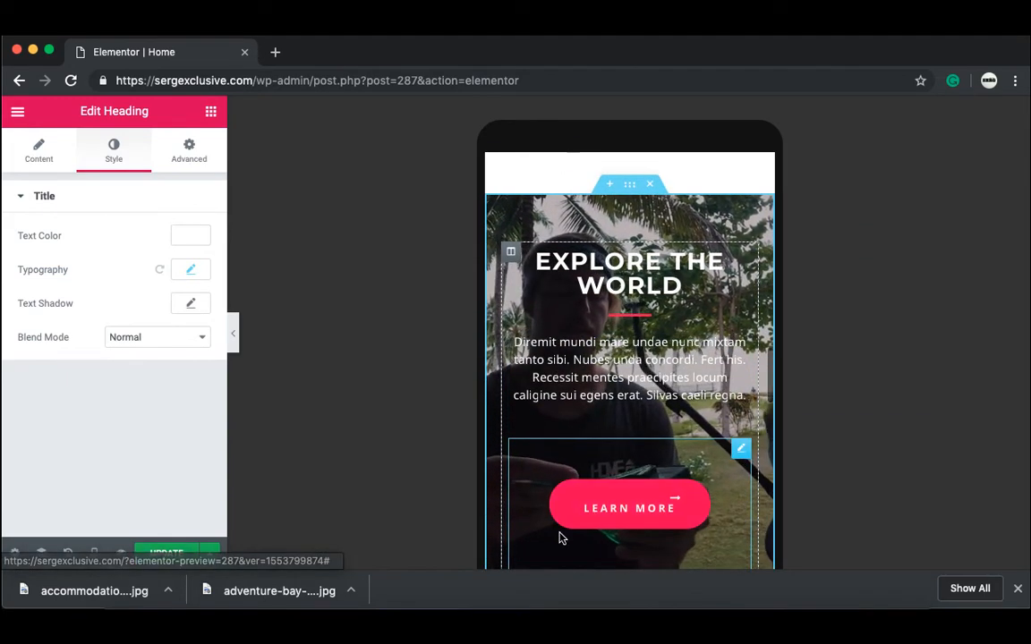
pyautogui.scroll(2, 559, 537)
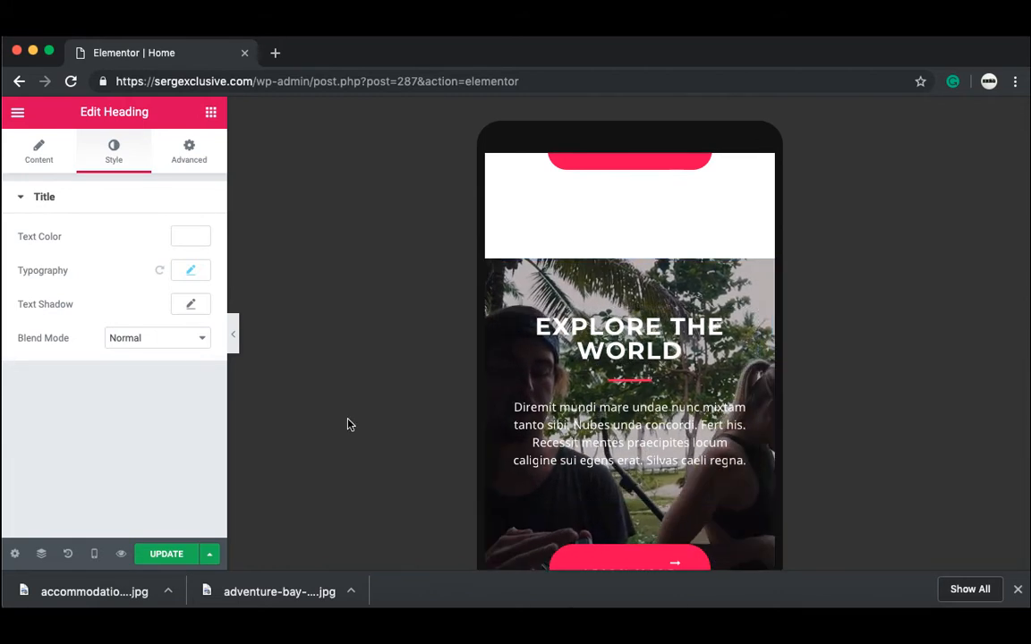
# Step: Select the EXPLORE THE WORLD section and open its Background Fallback image picker
pyautogui.click(234, 339)
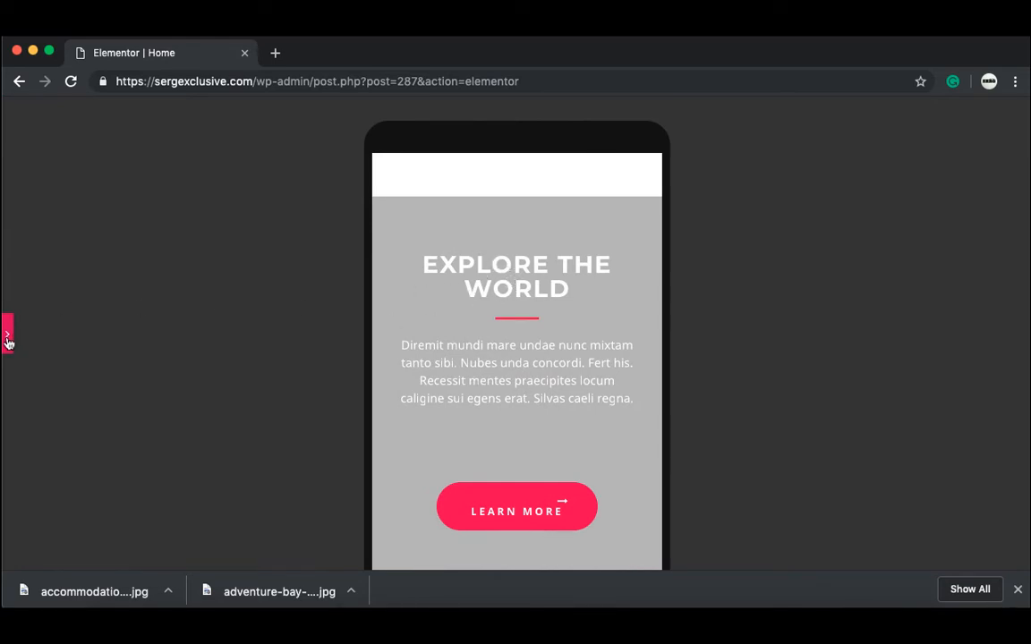
pyautogui.click(8, 336)
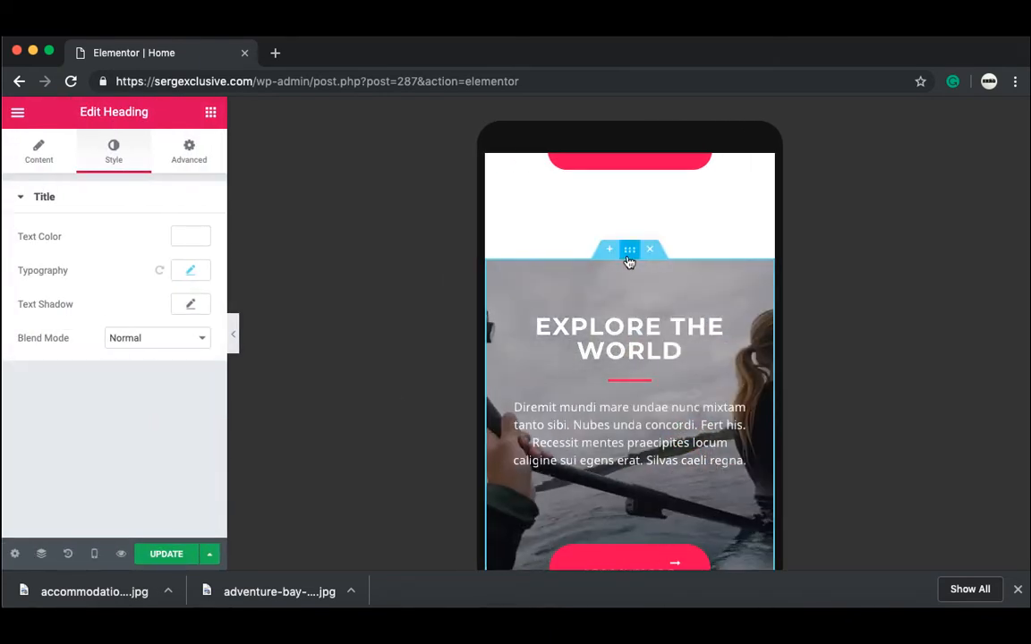
pyautogui.click(630, 255)
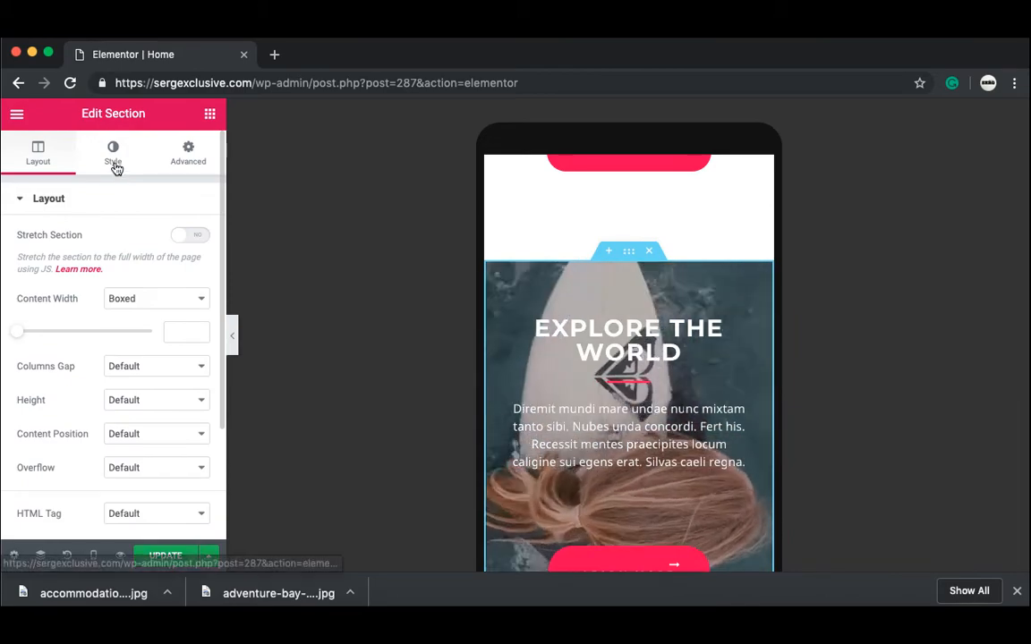
pyautogui.click(113, 154)
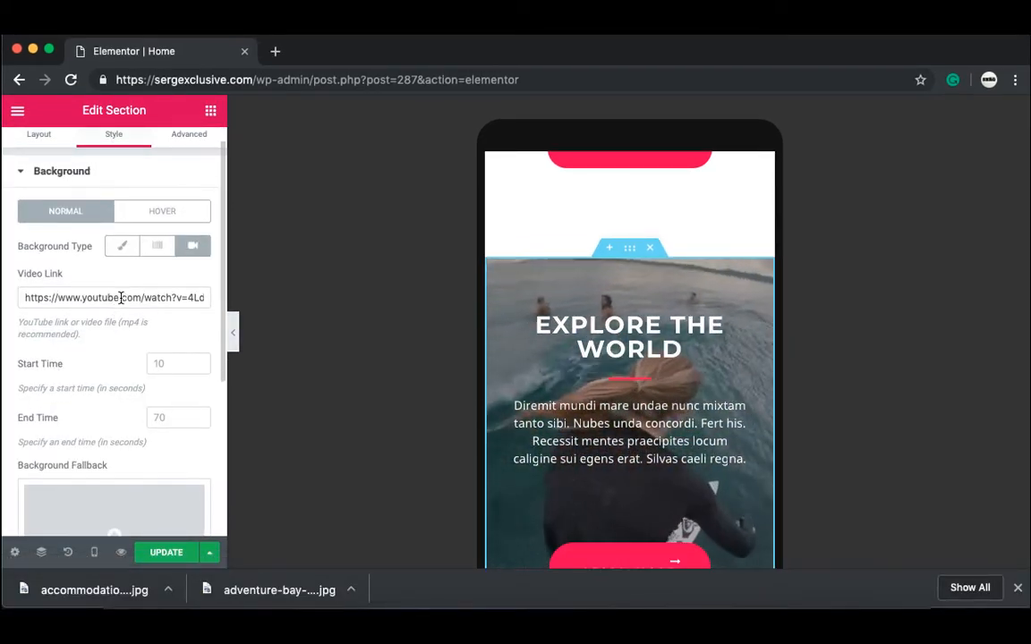
pyautogui.scroll(-2, 119, 340)
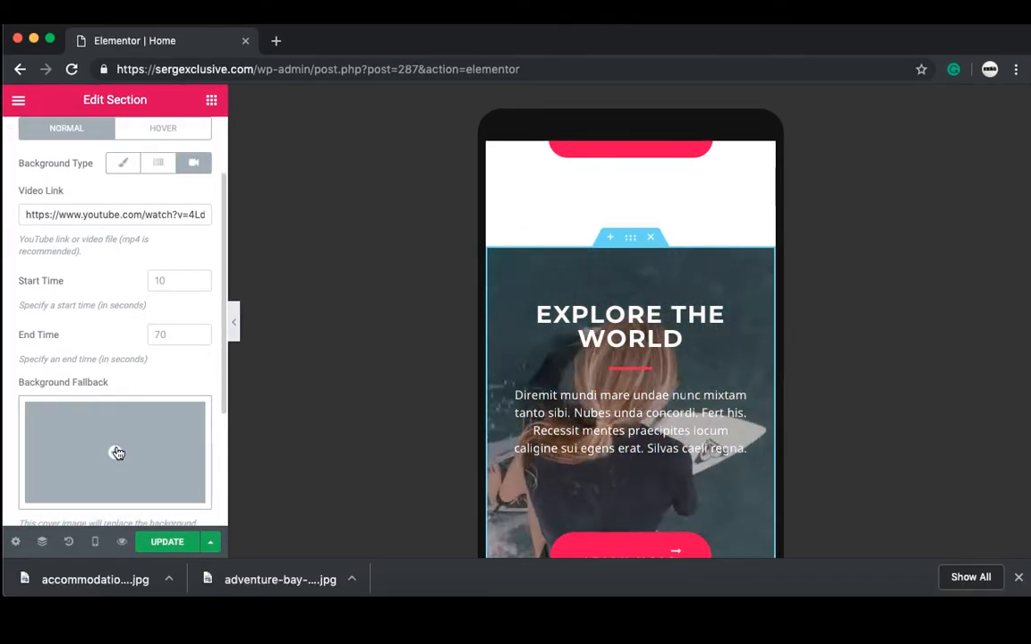
pyautogui.click(116, 453)
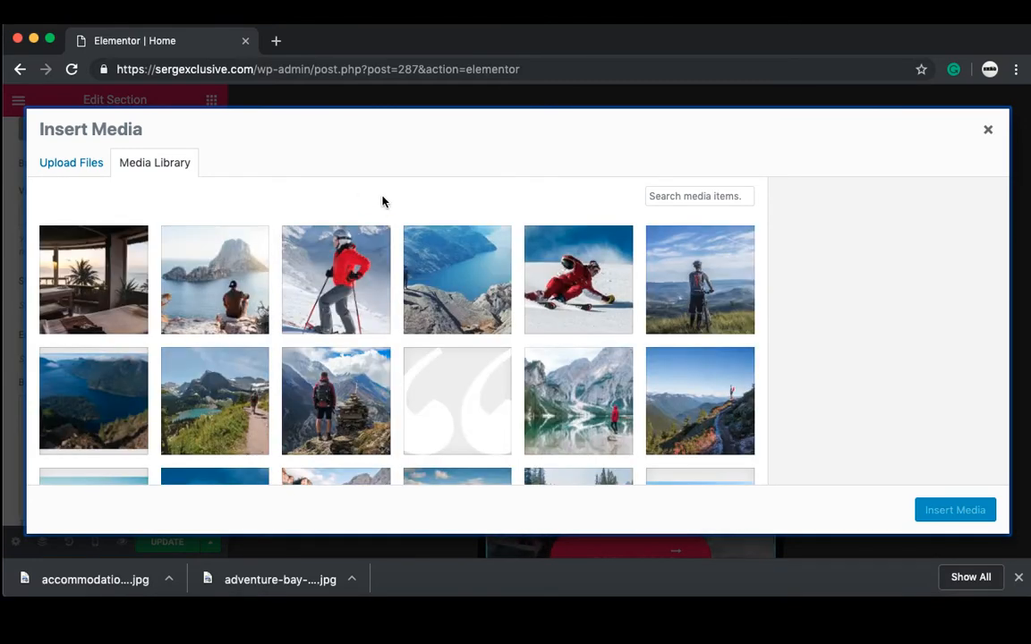
# Step: Insert water-sports-04.jpg as the section's background fallback and preview the result
pyautogui.click(383, 240)
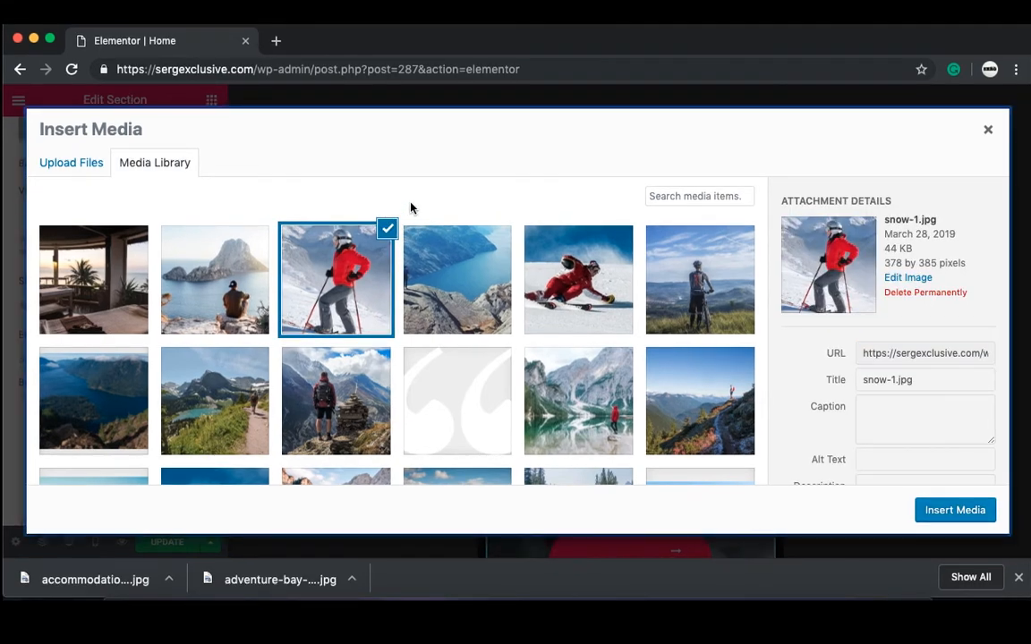
pyautogui.click(388, 228)
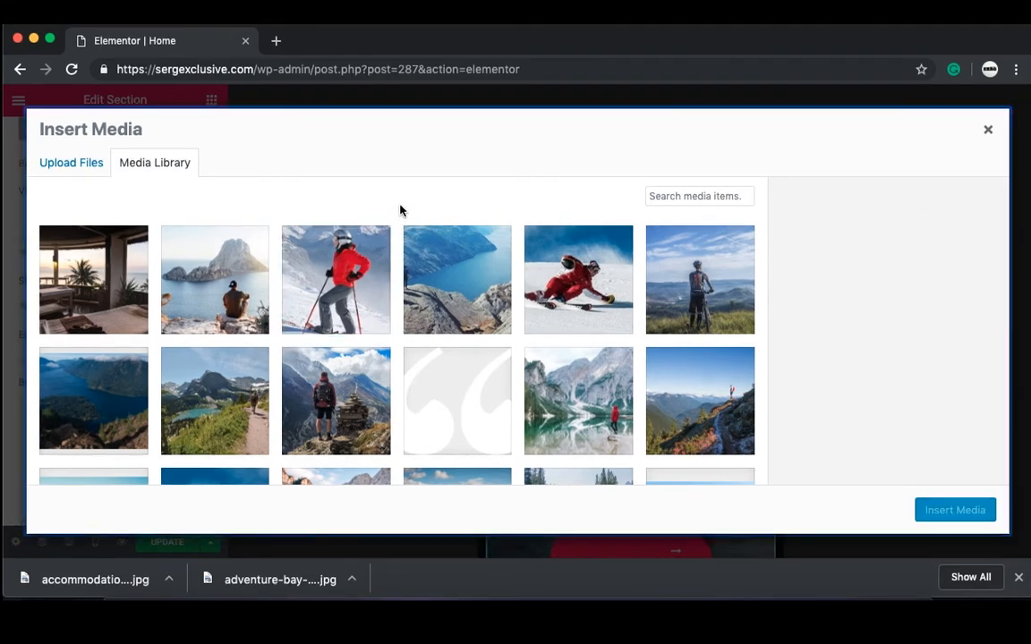
pyautogui.moveTo(400, 210); pyautogui.dragTo(392, 323)
pyautogui.scroll(-10, 412, 482)
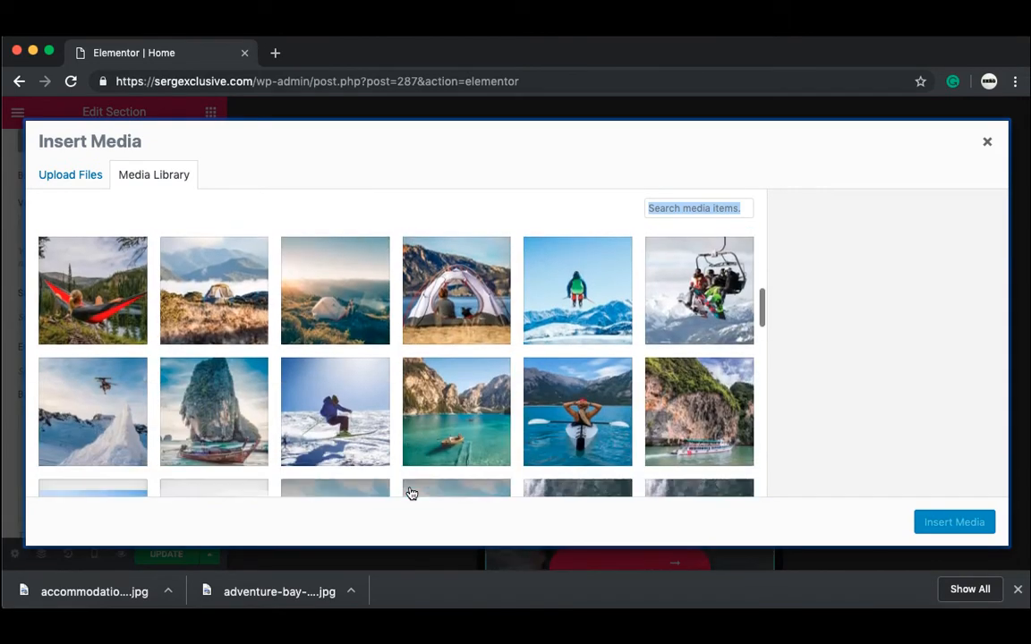
pyautogui.click(534, 354)
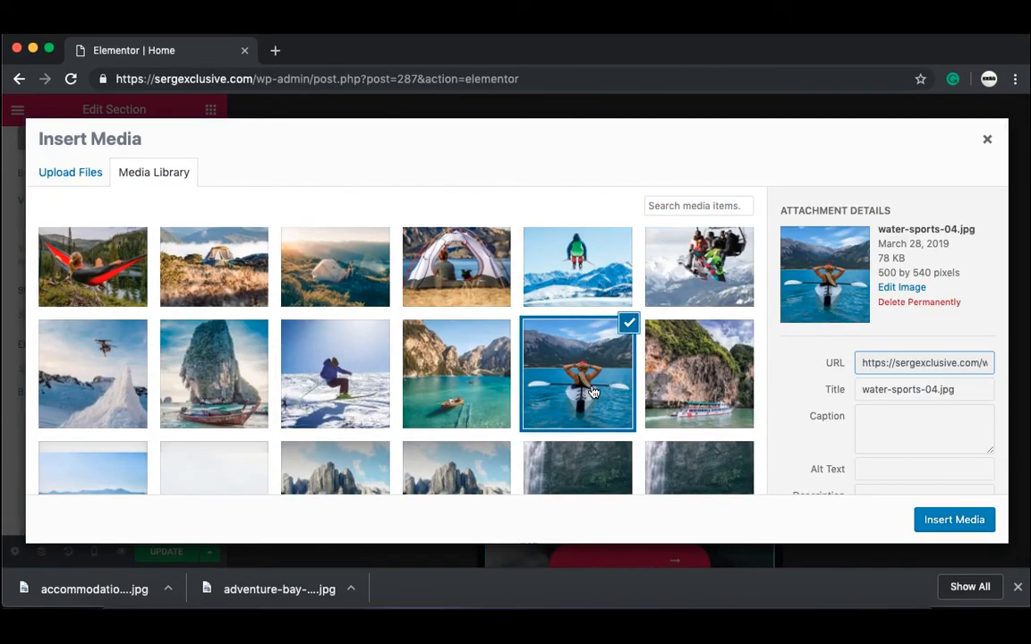
pyautogui.click(954, 520)
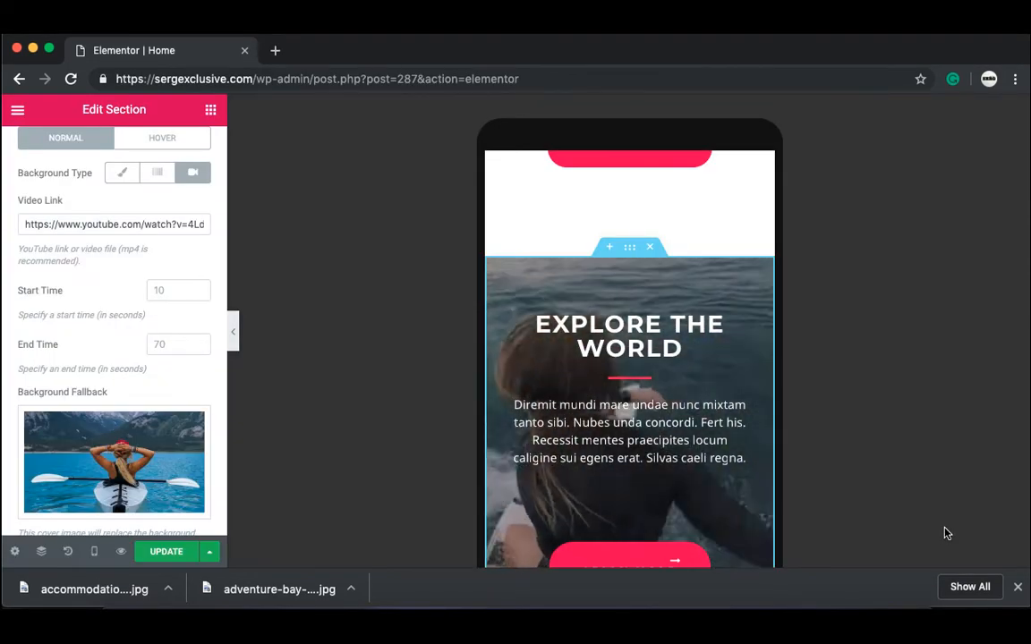
pyautogui.click(234, 340)
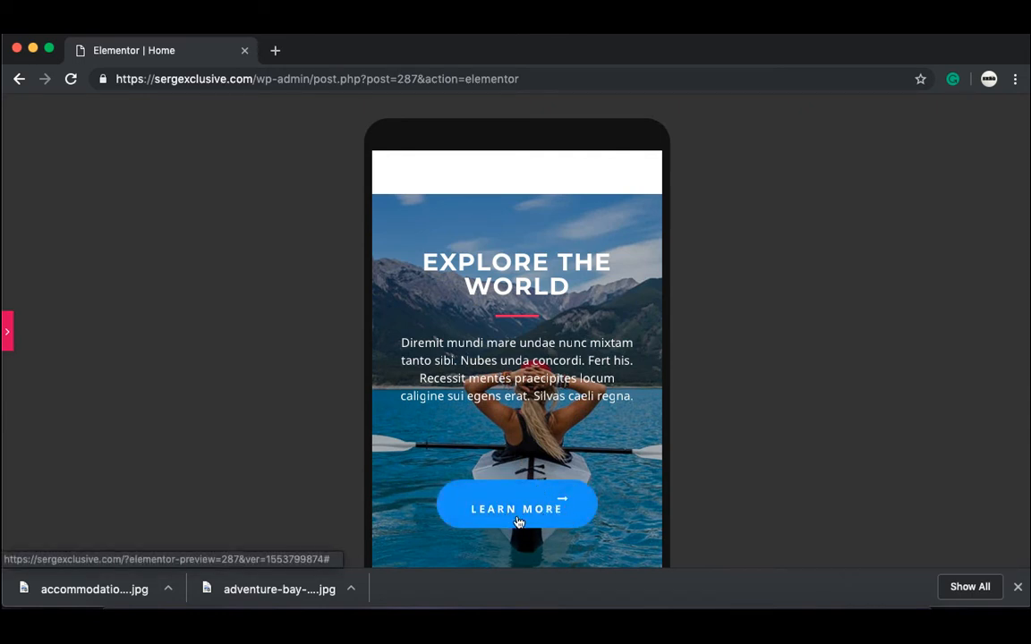
pyautogui.click(7, 332)
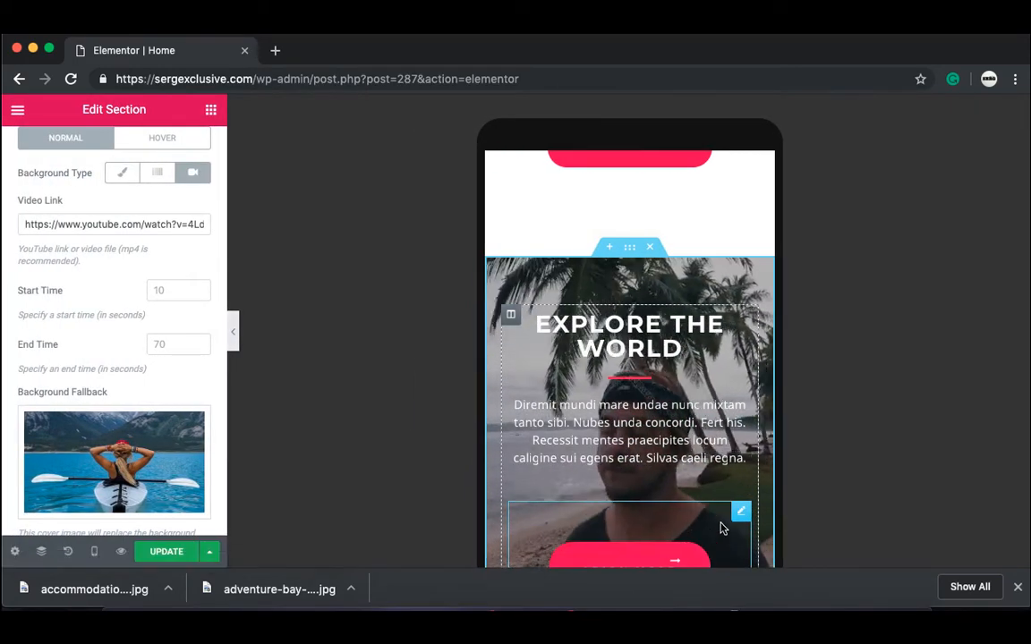
# Step: Set the LEARN MORE button's mobile margins to 0 on every side
pyautogui.click(673, 557)
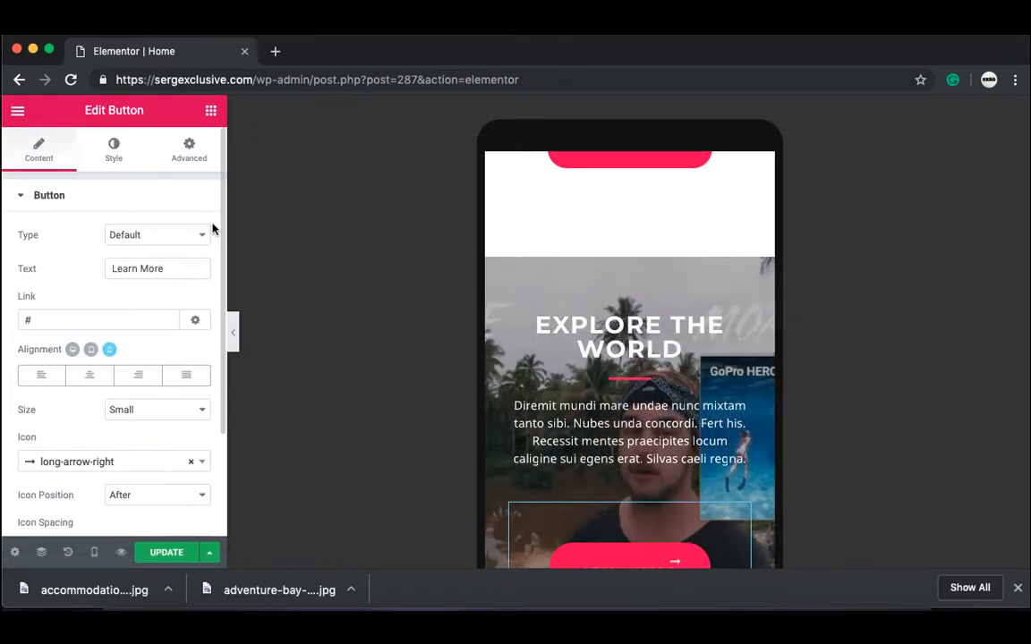
pyautogui.click(195, 163)
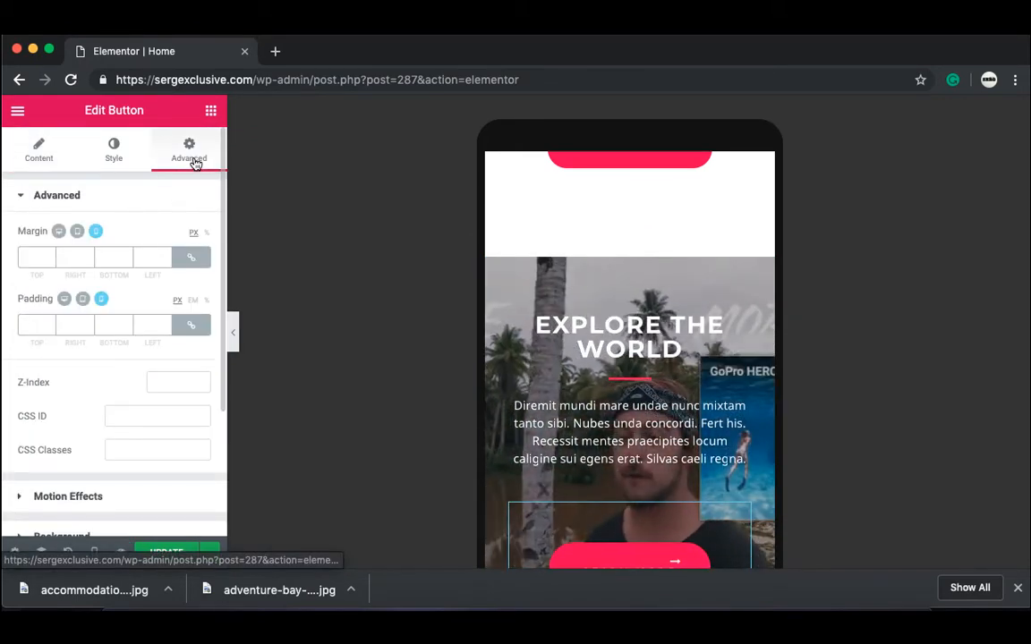
pyautogui.click(191, 260)
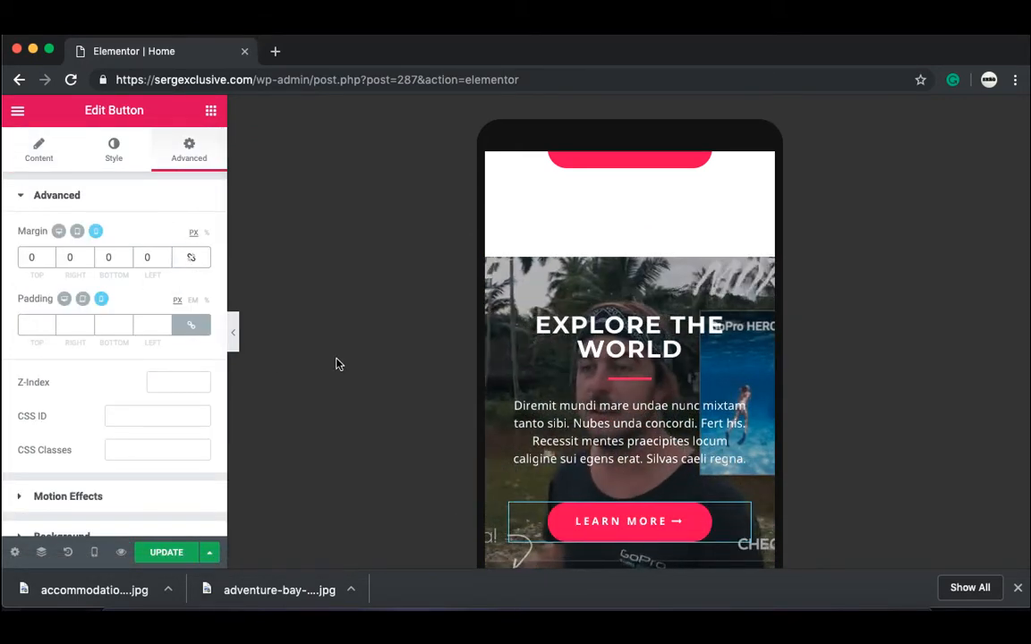
pyautogui.scroll(-3, 355, 365)
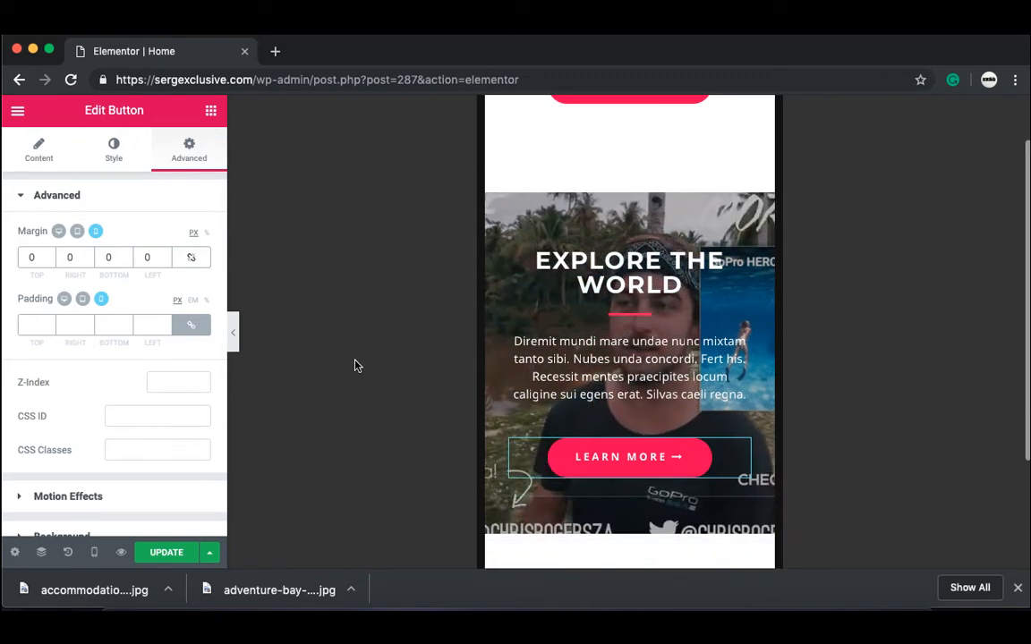
pyautogui.scroll(-1, 356, 365)
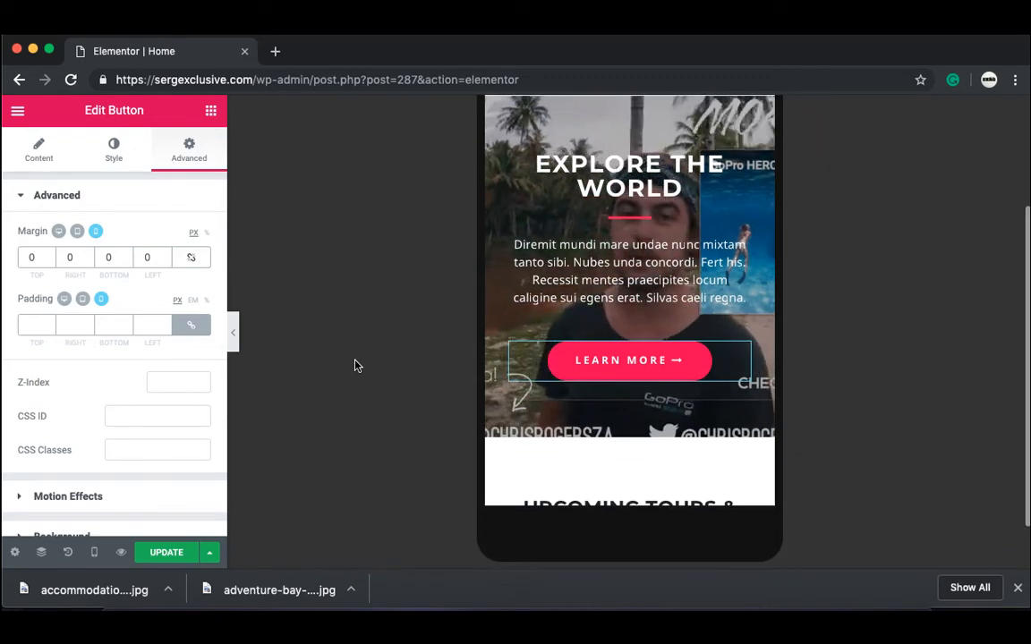
# Step: Hide the sidebar and scroll the mobile preview down to the fjord photo
pyautogui.click(232, 337)
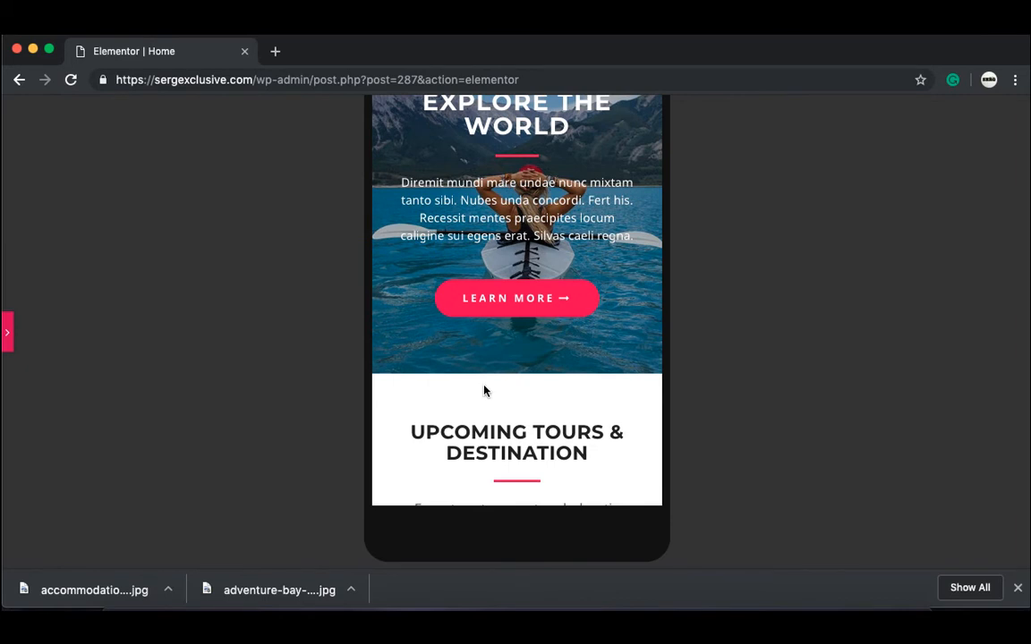
pyautogui.scroll(-7, 484, 390)
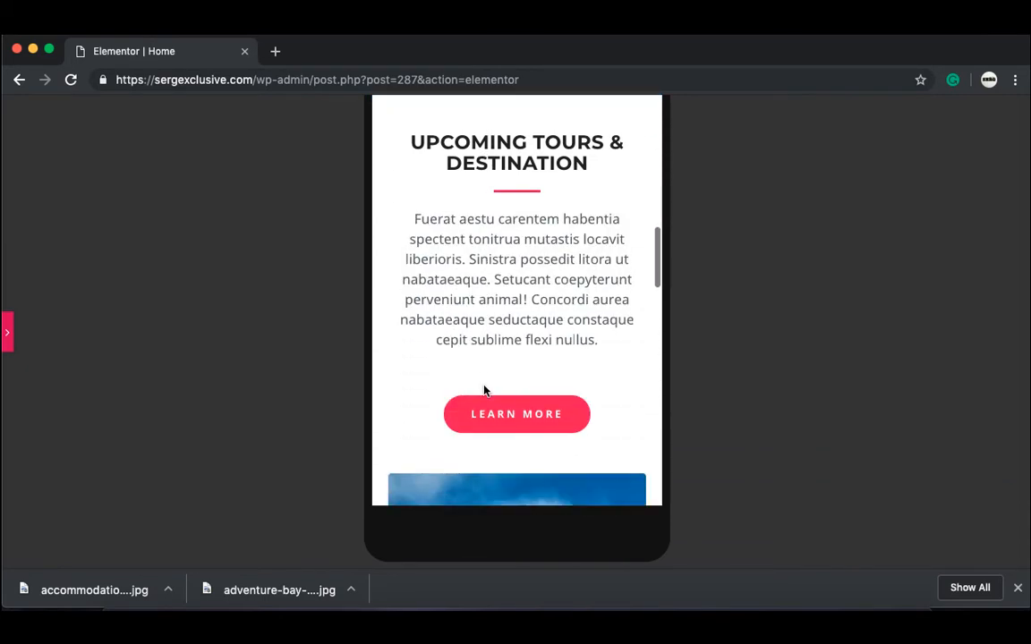
pyautogui.scroll(-15, 484, 391)
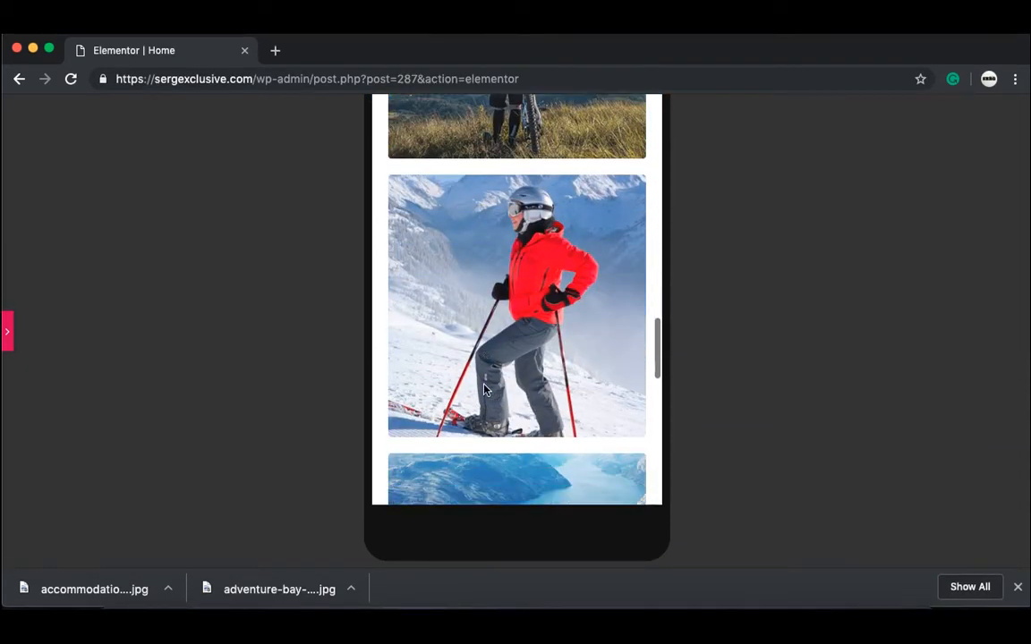
pyautogui.scroll(-5, 484, 390)
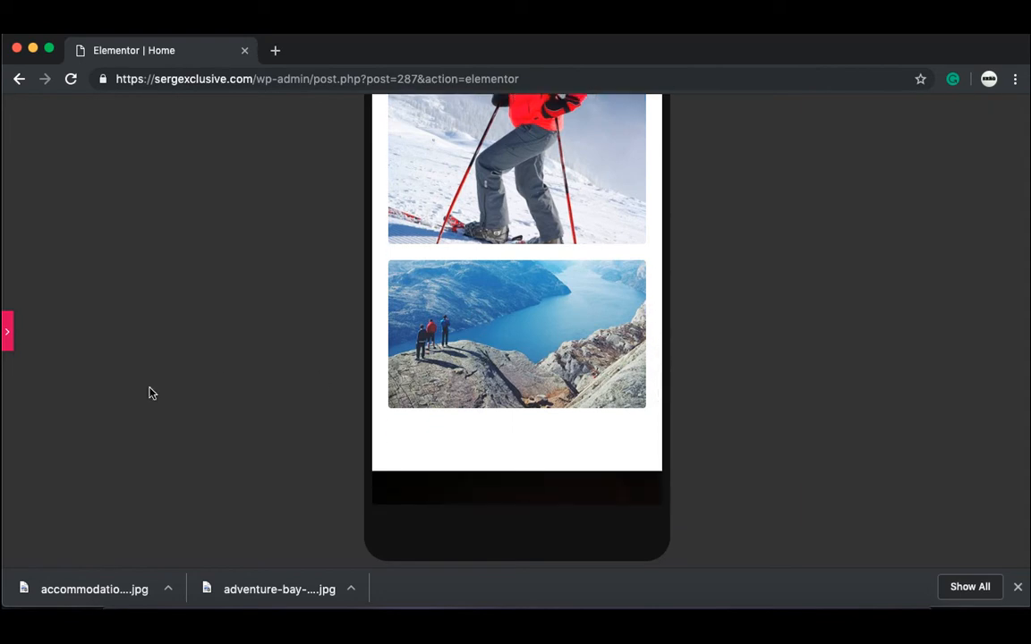
# Step: Turn on Hide On Mobile for the fjord photo under Advanced > Responsive
pyautogui.click(7, 335)
pyautogui.click(751, 289)
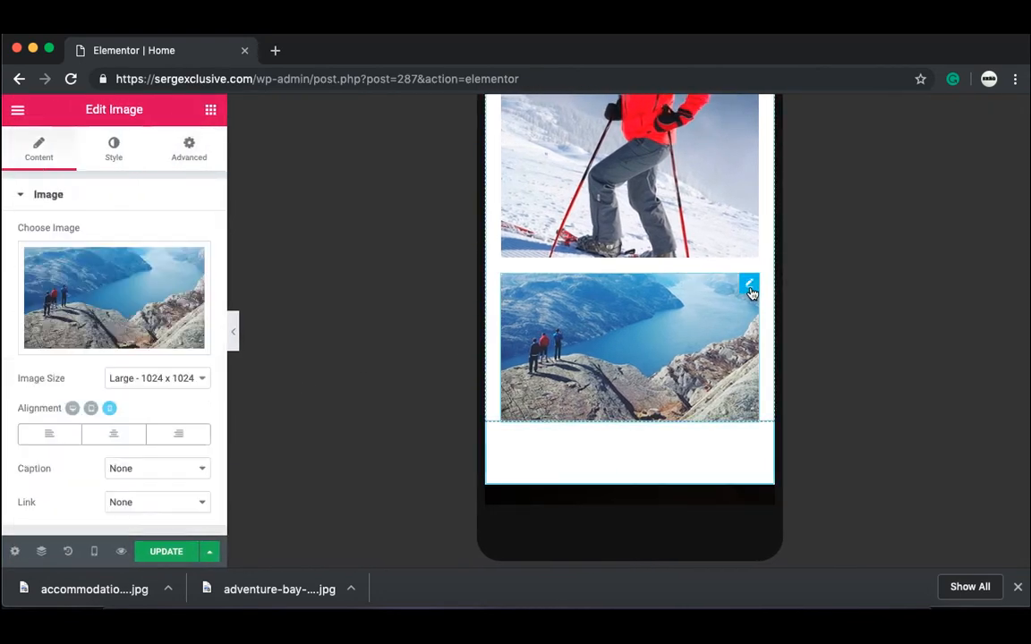
pyautogui.click(190, 154)
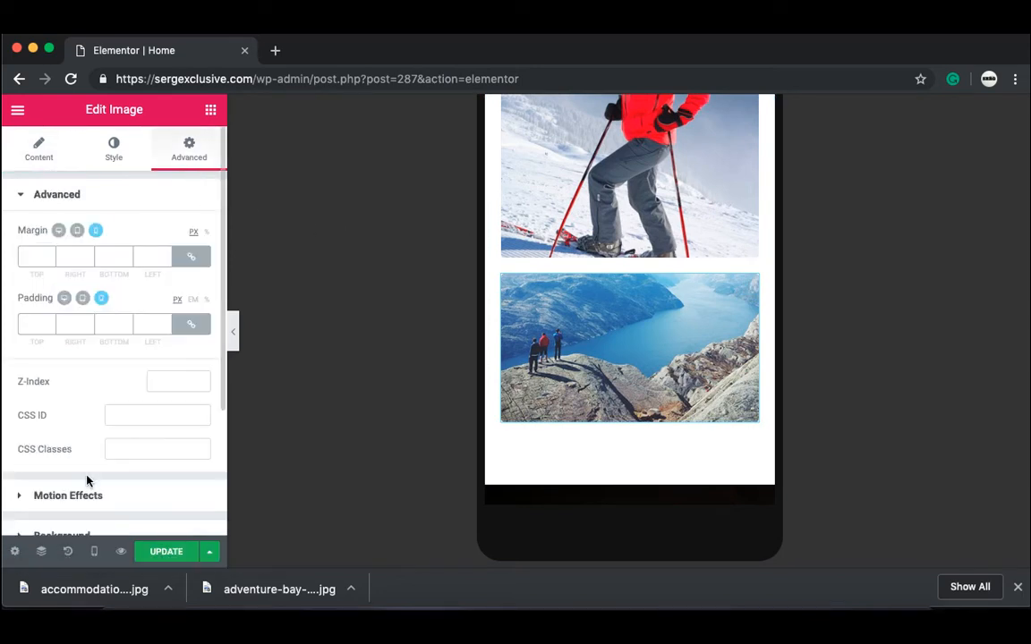
pyautogui.scroll(-2, 85, 479)
pyautogui.scroll(-3, 89, 483)
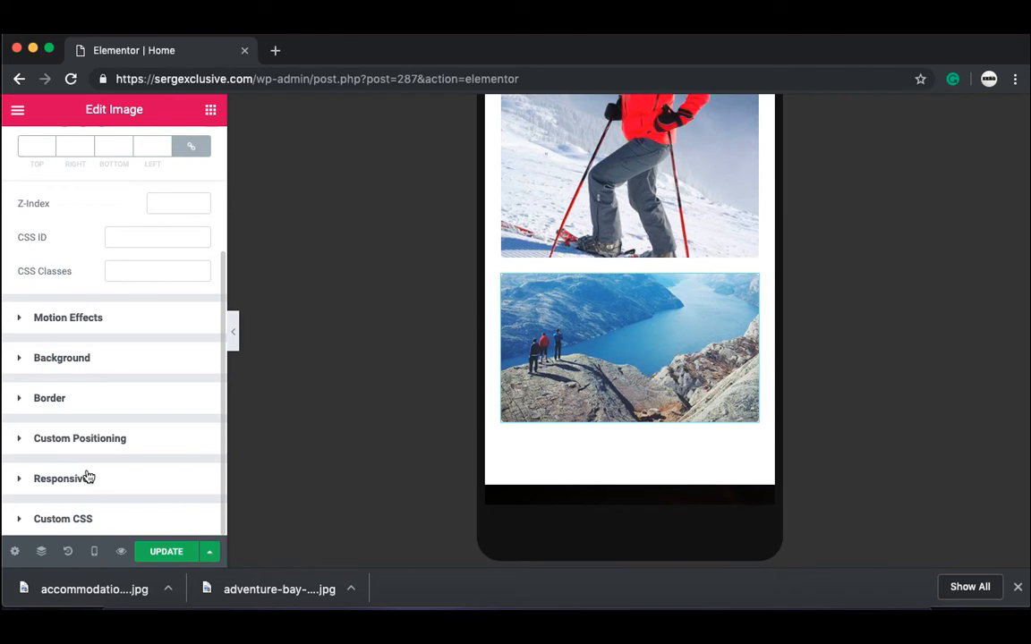
pyautogui.click(61, 480)
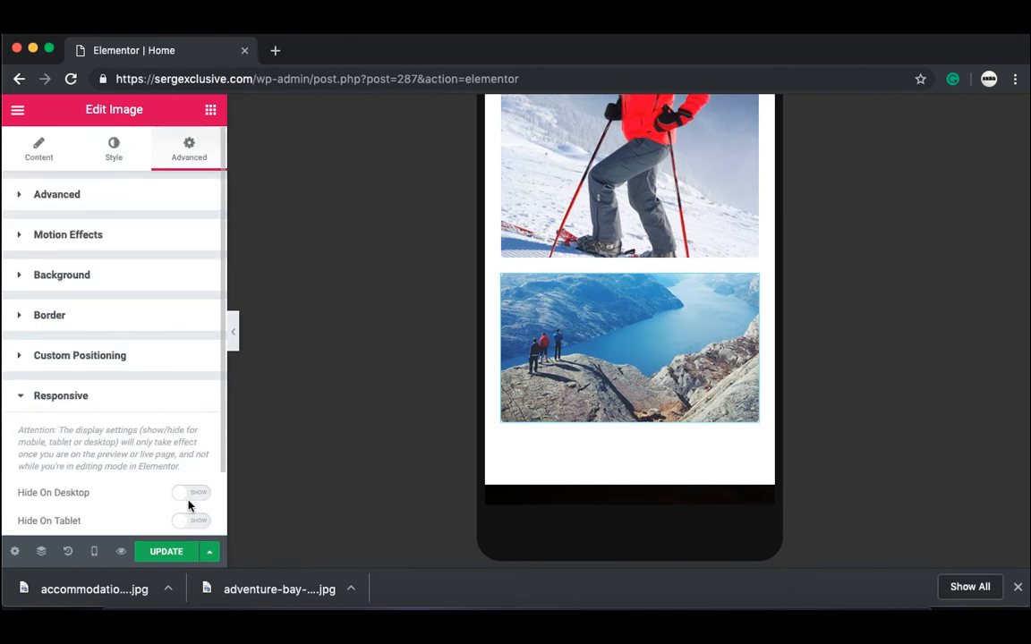
pyautogui.scroll(-2, 149, 496)
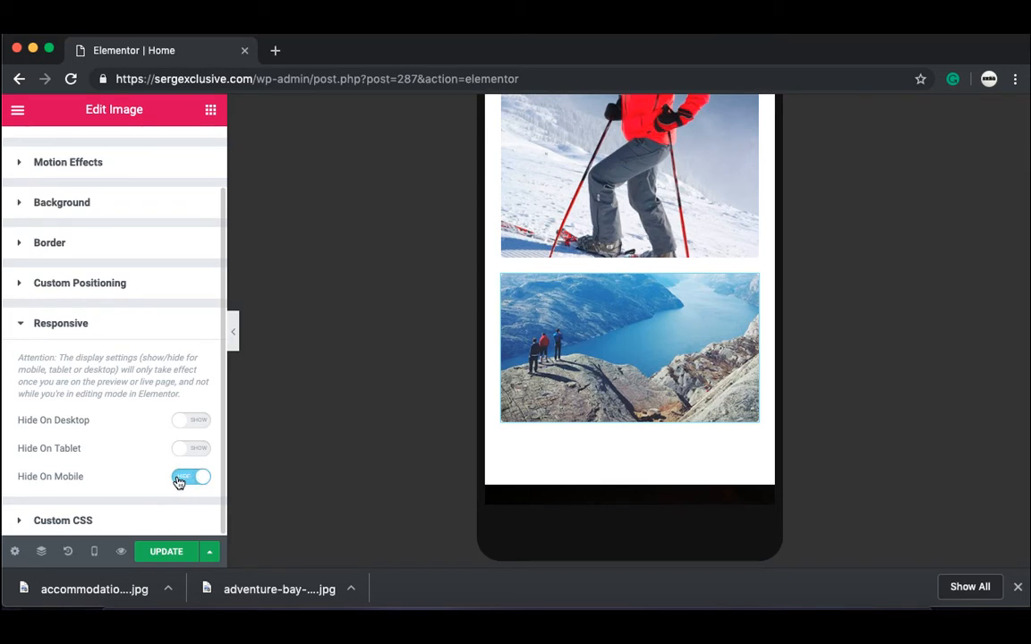
# Step: Scroll the collapsed mobile preview to confirm the list now ends with the skier photo
pyautogui.click(234, 334)
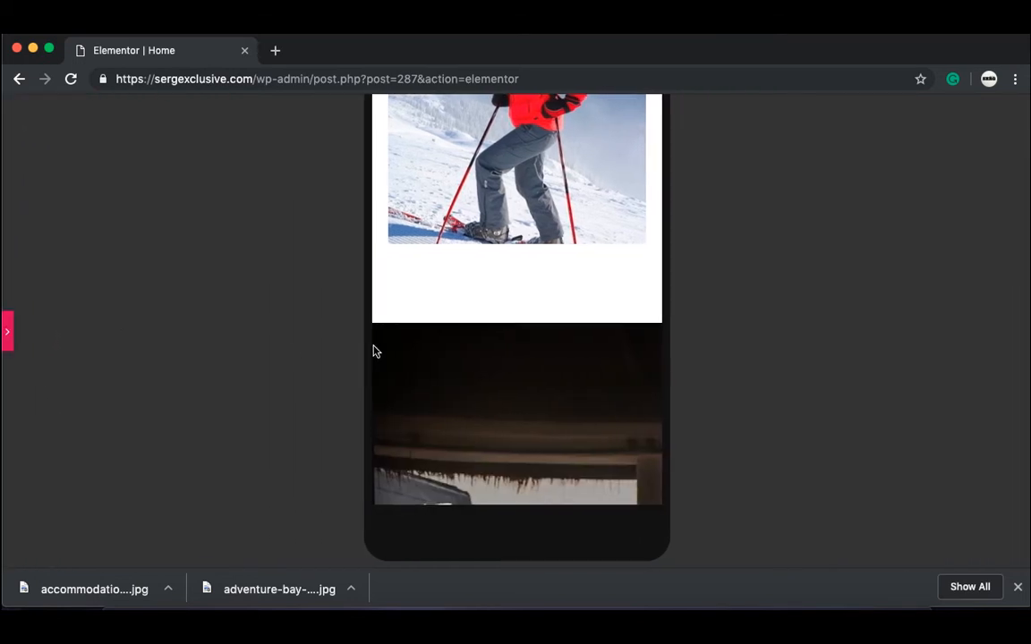
pyautogui.scroll(8, 425, 310)
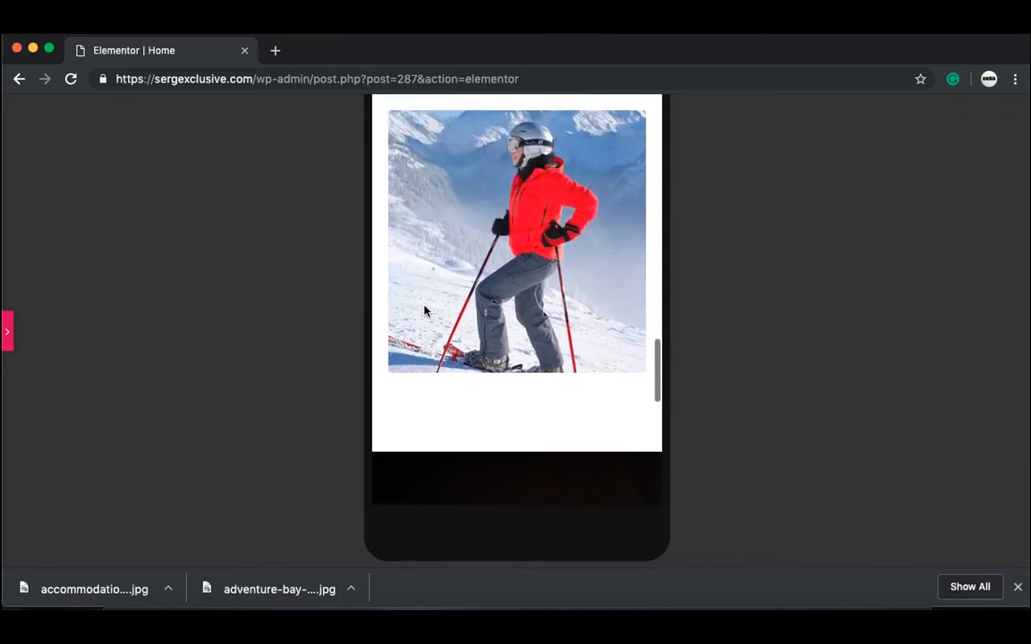
pyautogui.scroll(3, 425, 311)
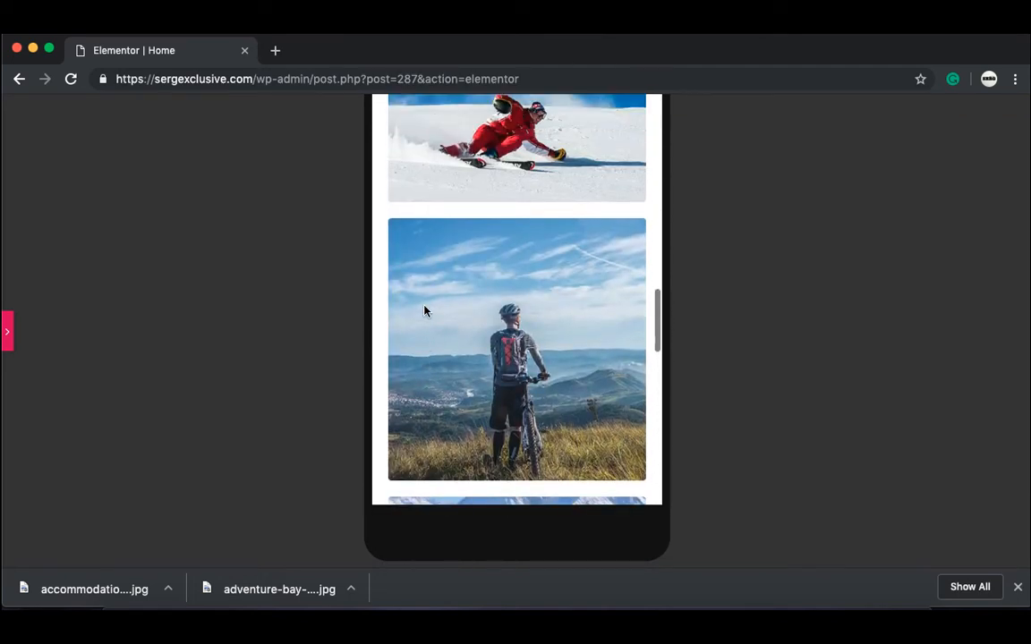
pyautogui.scroll(-2, 425, 311)
pyautogui.scroll(-8, 425, 311)
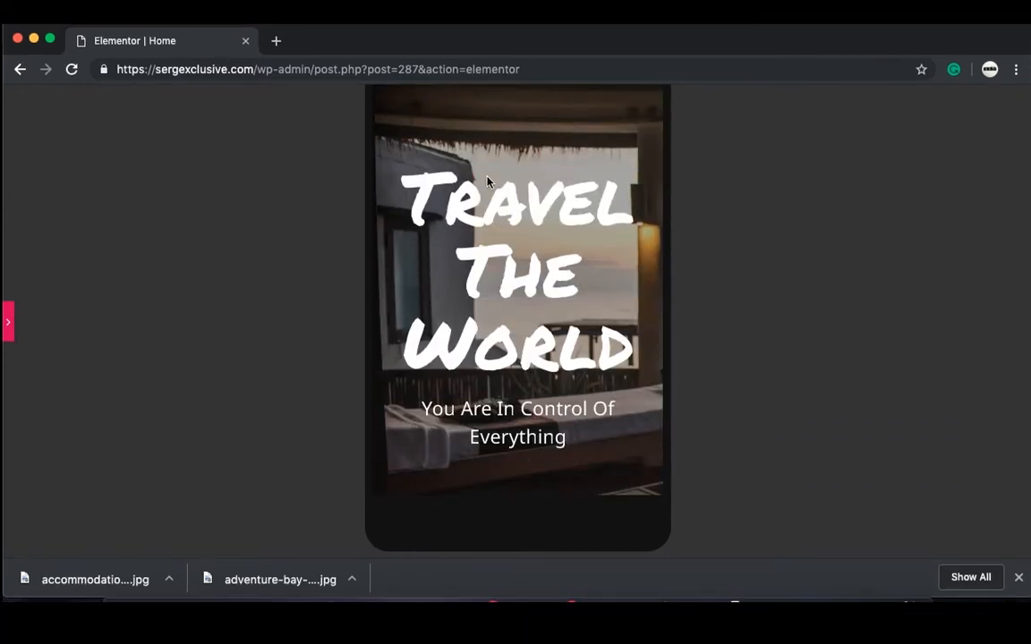
pyautogui.scroll(-5, 458, 257)
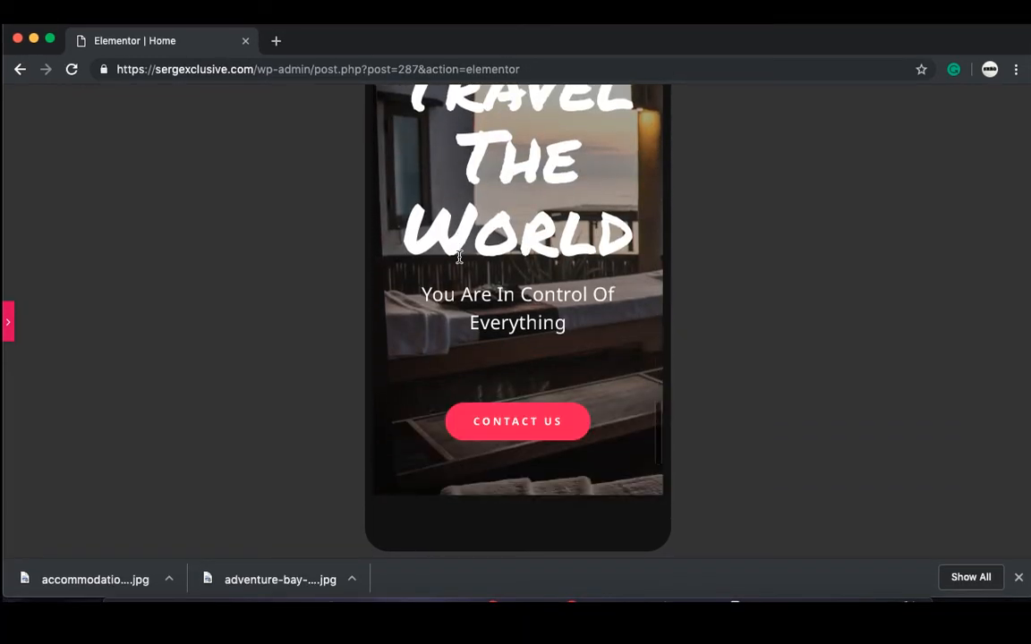
pyautogui.scroll(5, 457, 259)
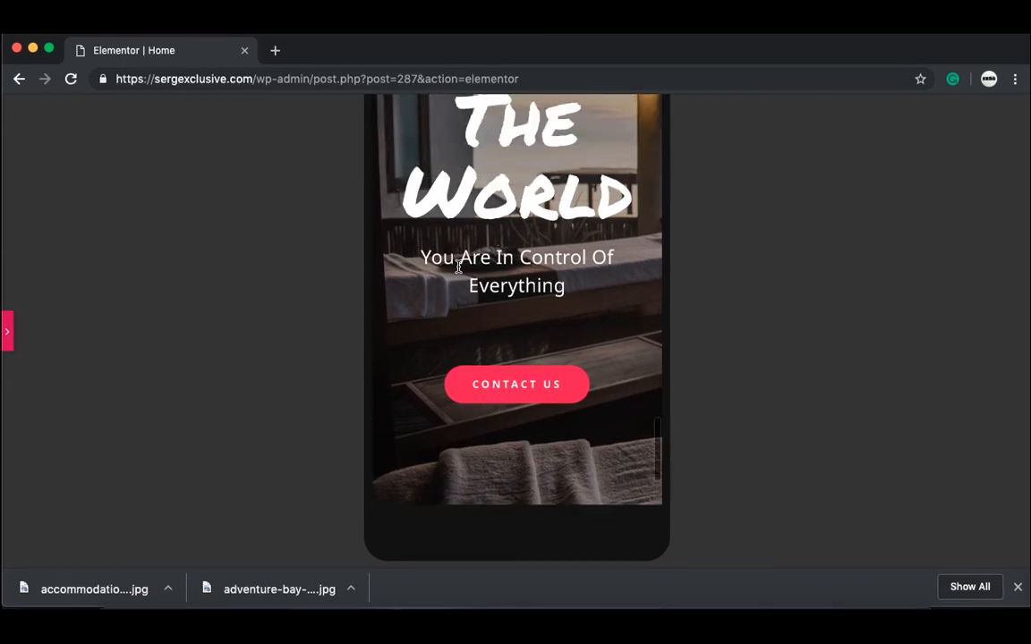
pyautogui.click(8, 324)
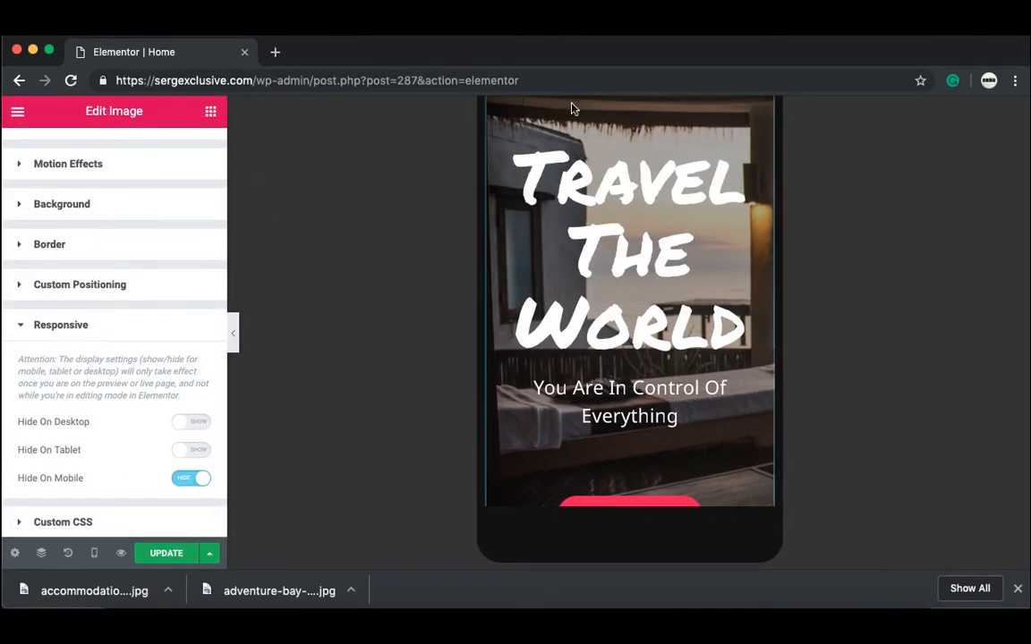
# Step: Reduce the Travel The World heading's mobile font size to 45 px
pyautogui.click(729, 208)
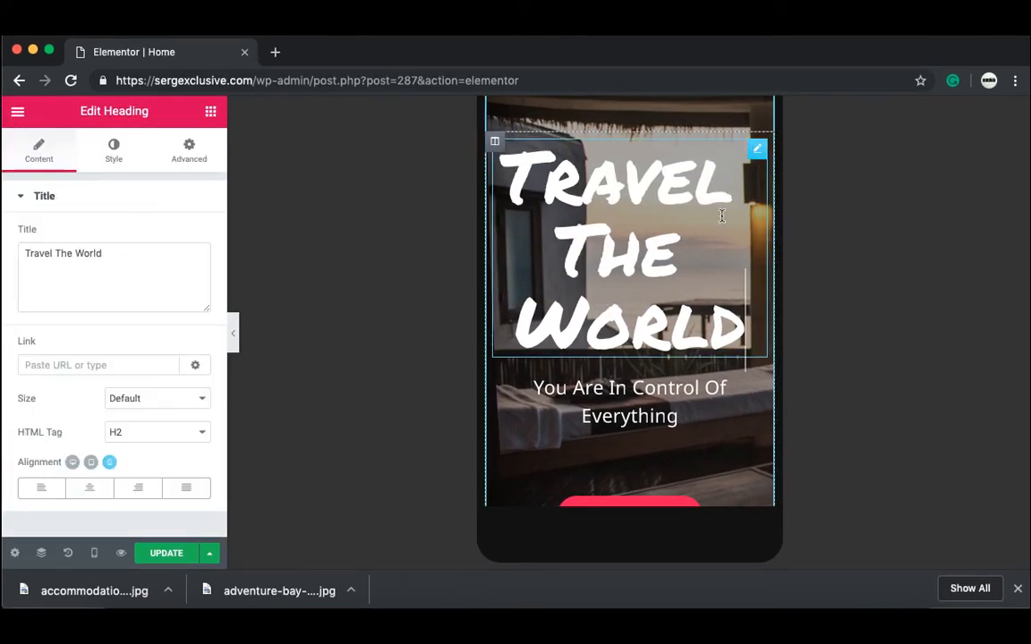
pyautogui.click(106, 161)
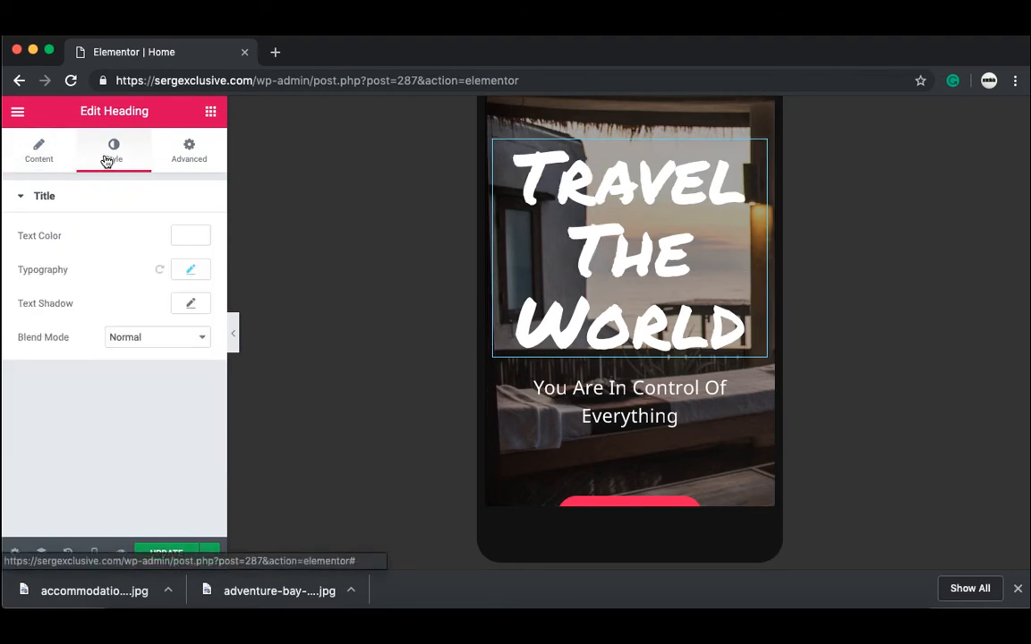
pyautogui.click(191, 273)
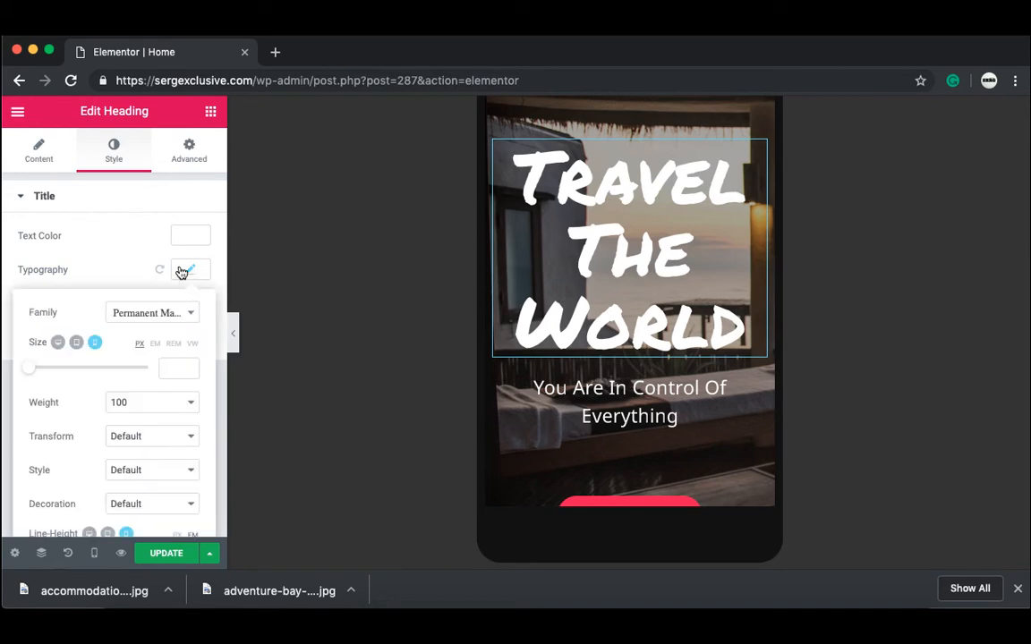
pyautogui.click(106, 368)
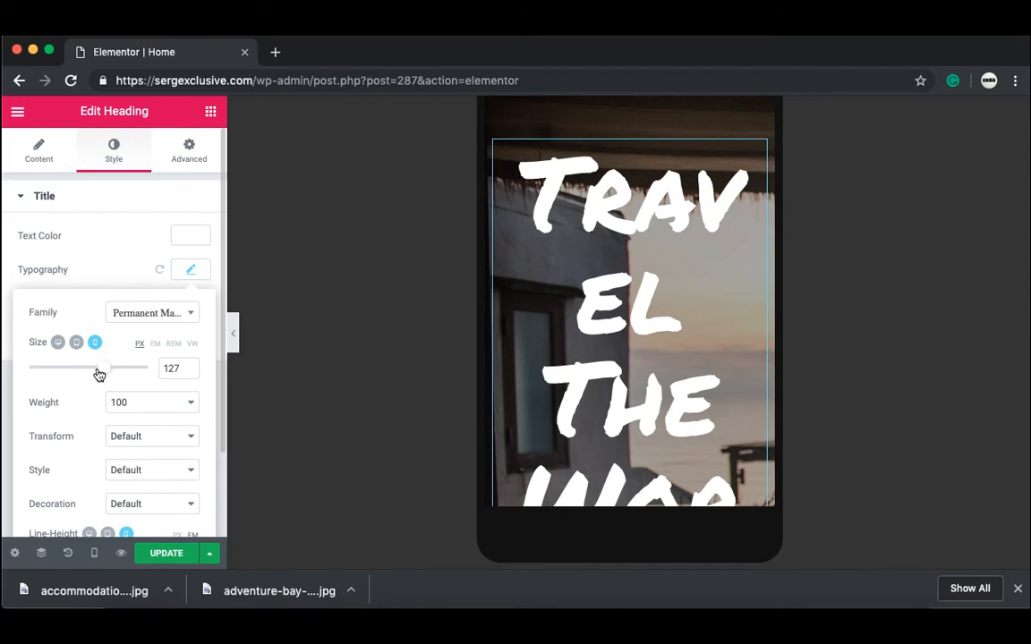
pyautogui.moveTo(96, 370); pyautogui.dragTo(51, 380)
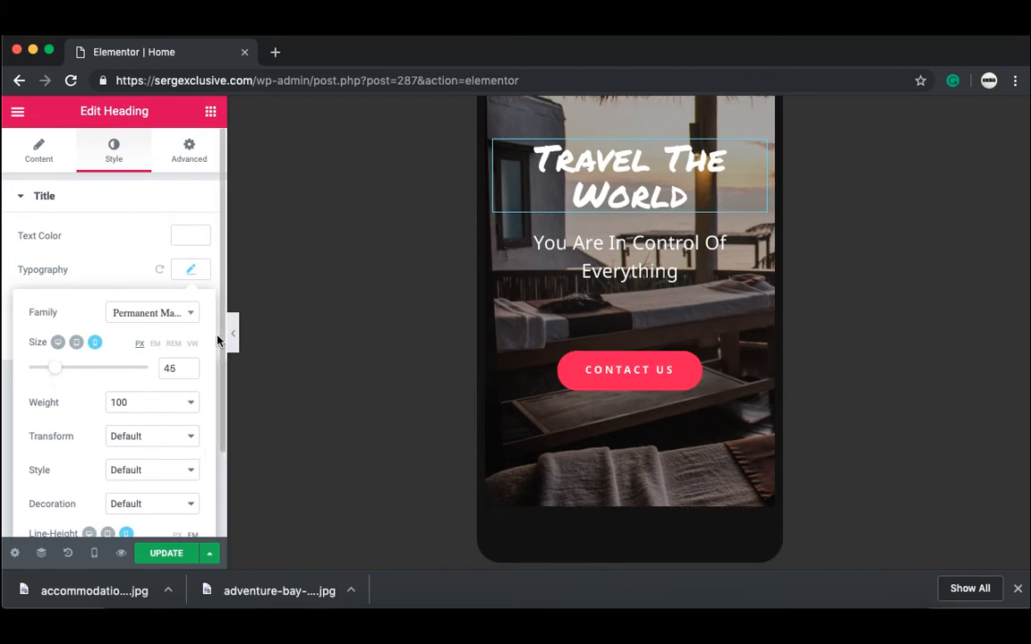
pyautogui.scroll(-1, 217, 302)
pyautogui.moveTo(217, 302); pyautogui.dragTo(225, 248)
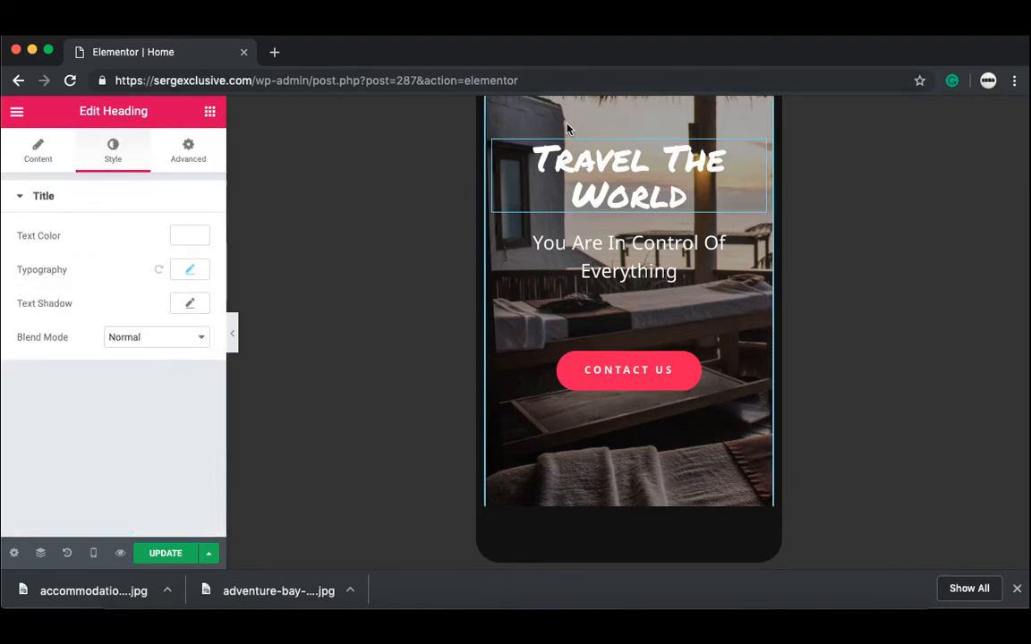
pyautogui.scroll(5, 567, 128)
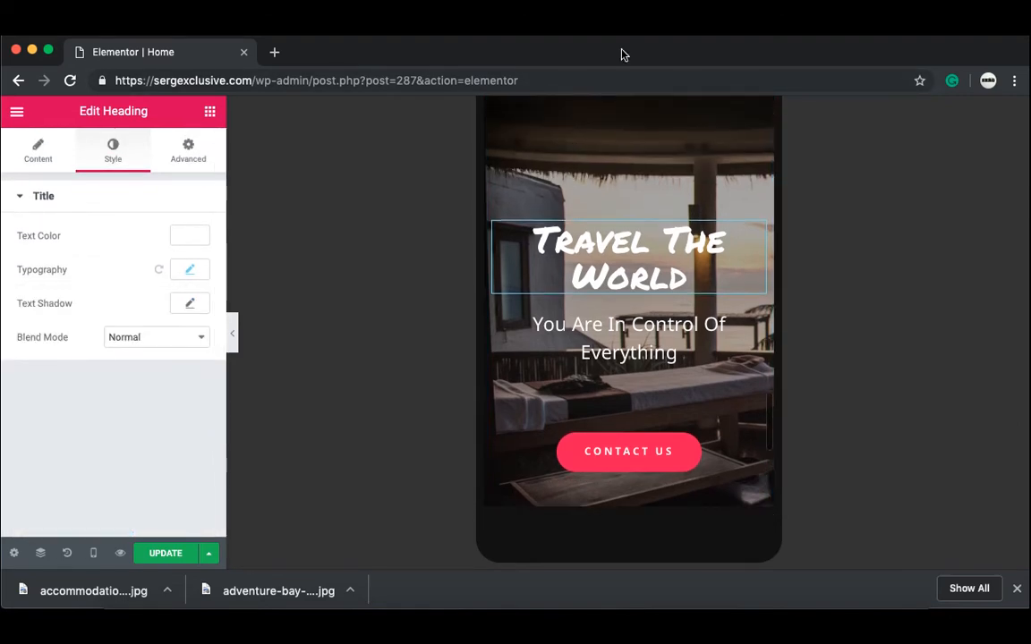
pyautogui.scroll(1, 640, 196)
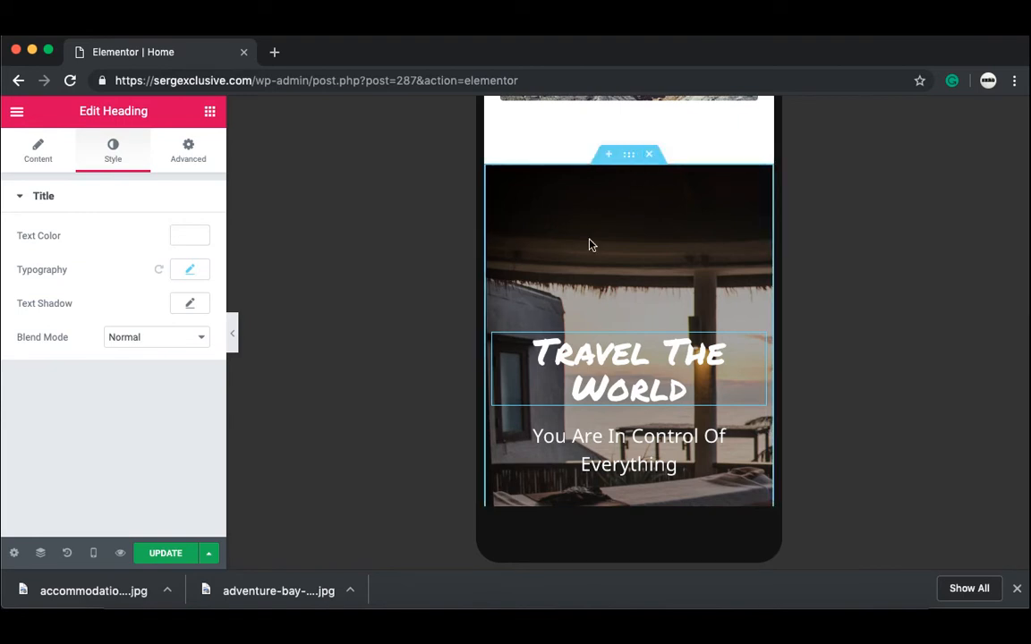
# Step: Set the Travel The World section's background image size to Cover
pyautogui.click(630, 155)
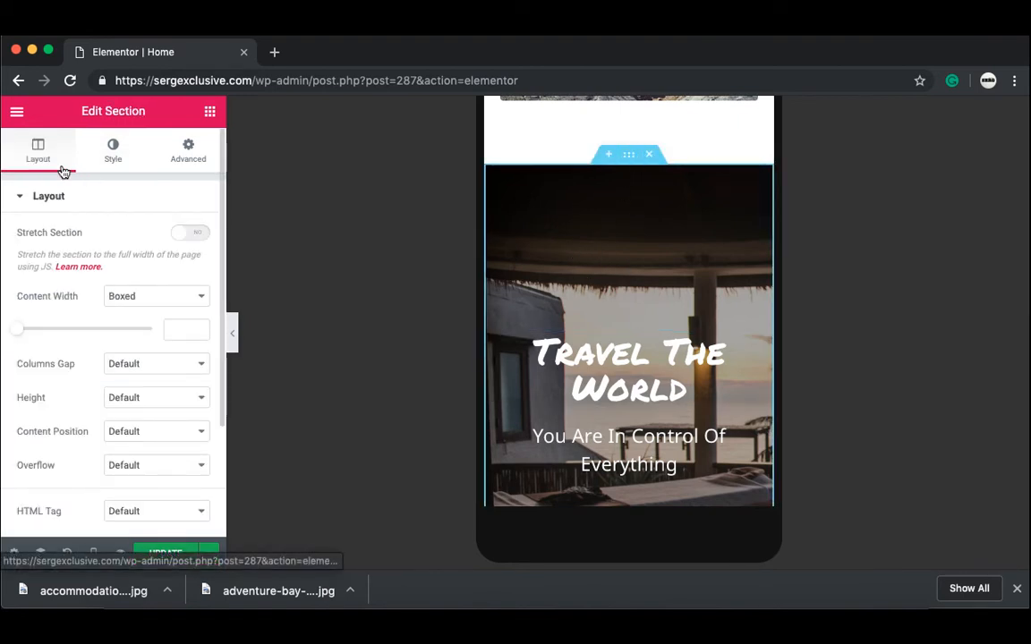
pyautogui.click(114, 145)
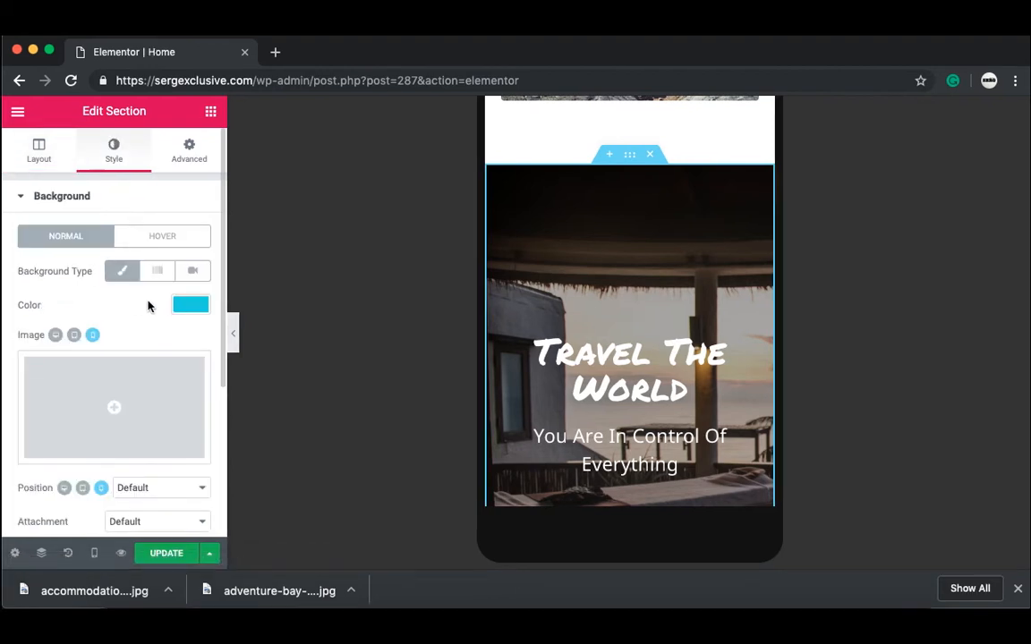
pyautogui.scroll(-5, 134, 312)
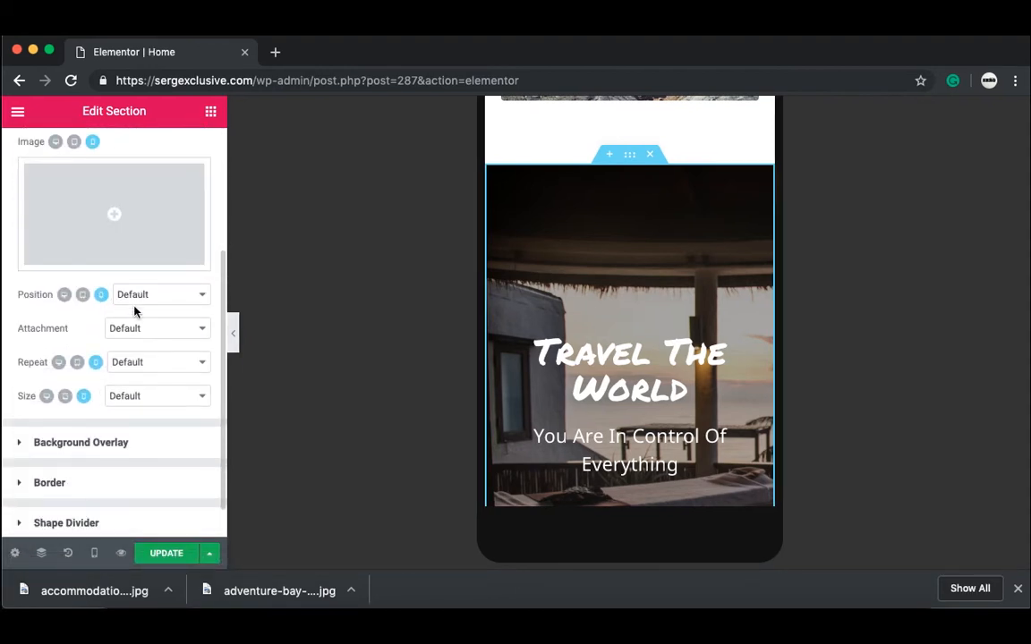
pyautogui.scroll(-1, 134, 311)
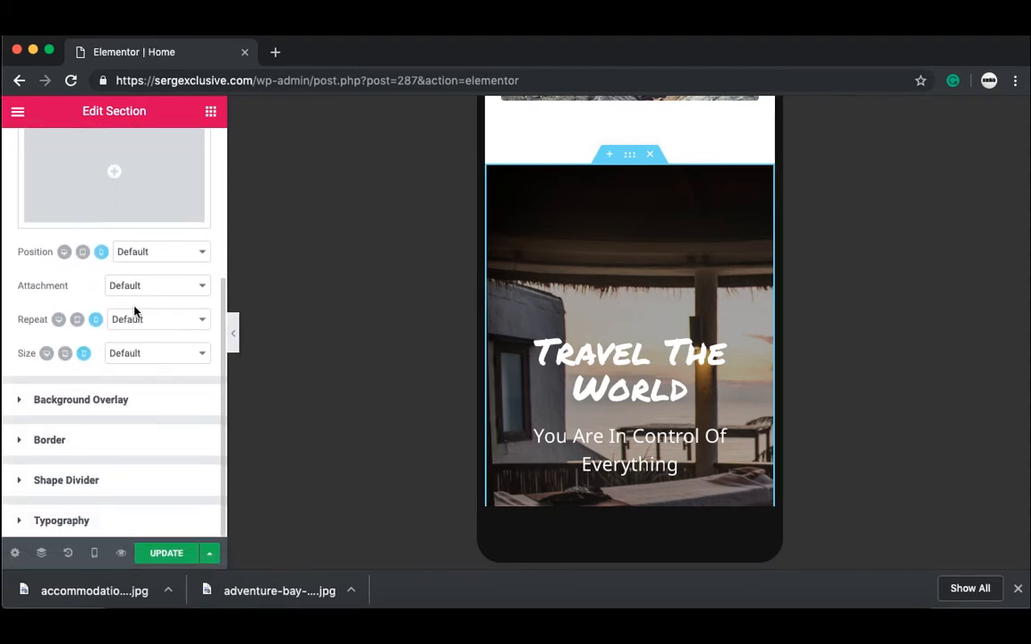
pyautogui.click(158, 355)
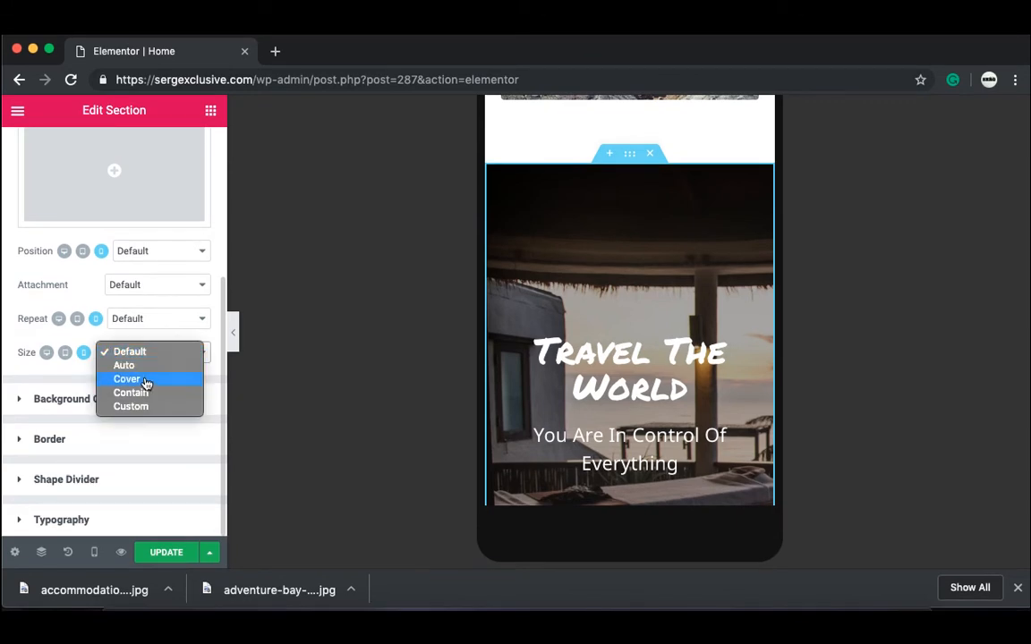
pyautogui.click(128, 380)
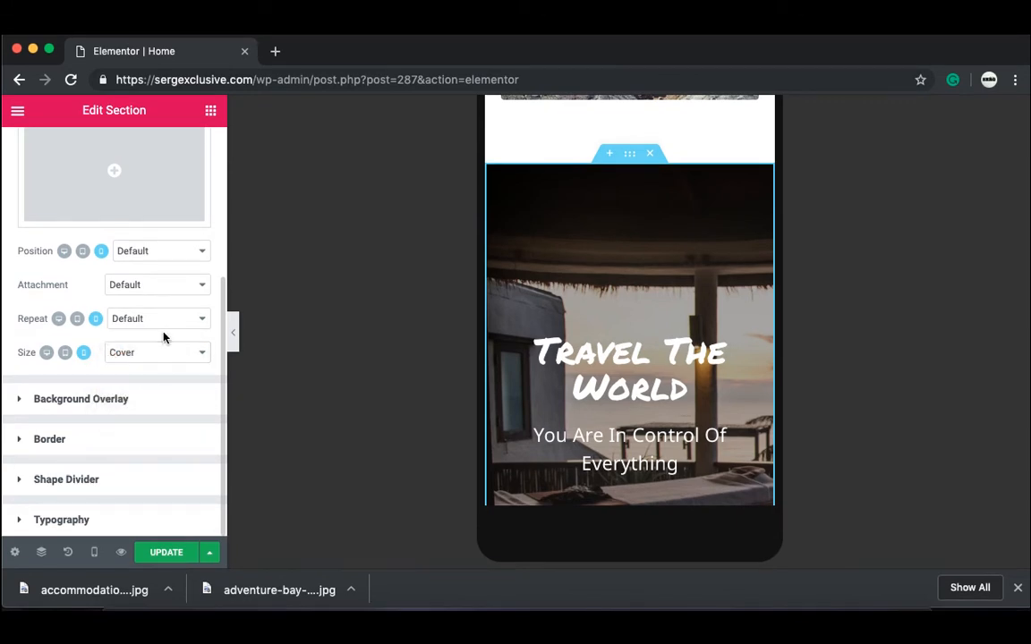
# Step: Lower the section's background overlay opacity to 0.44 and view the preview
pyautogui.click(64, 400)
pyautogui.scroll(-5, 212, 306)
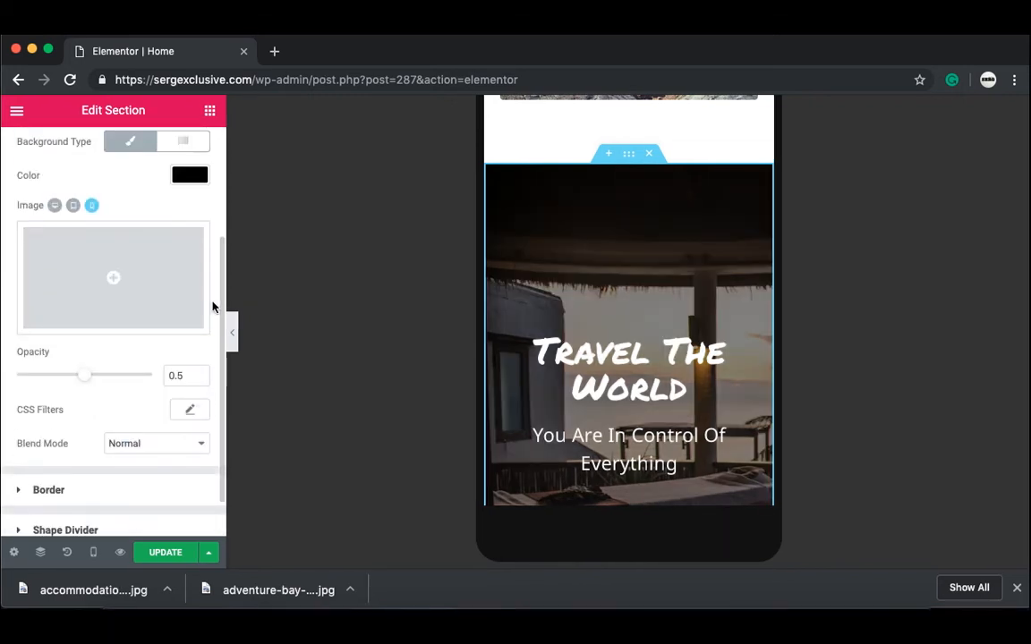
pyautogui.moveTo(76, 379); pyautogui.dragTo(75, 376)
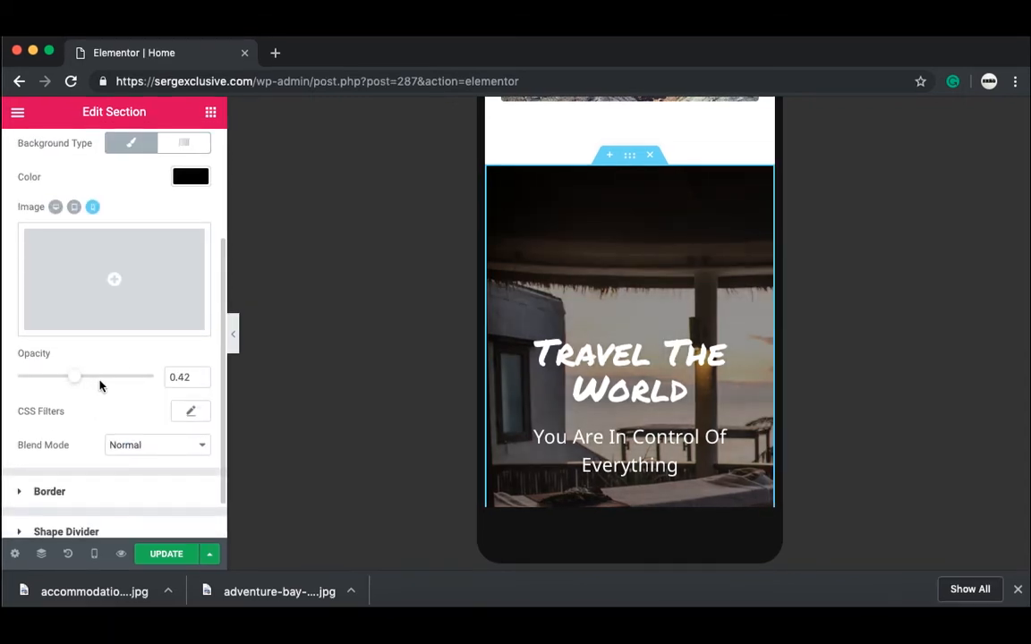
pyautogui.click(99, 383)
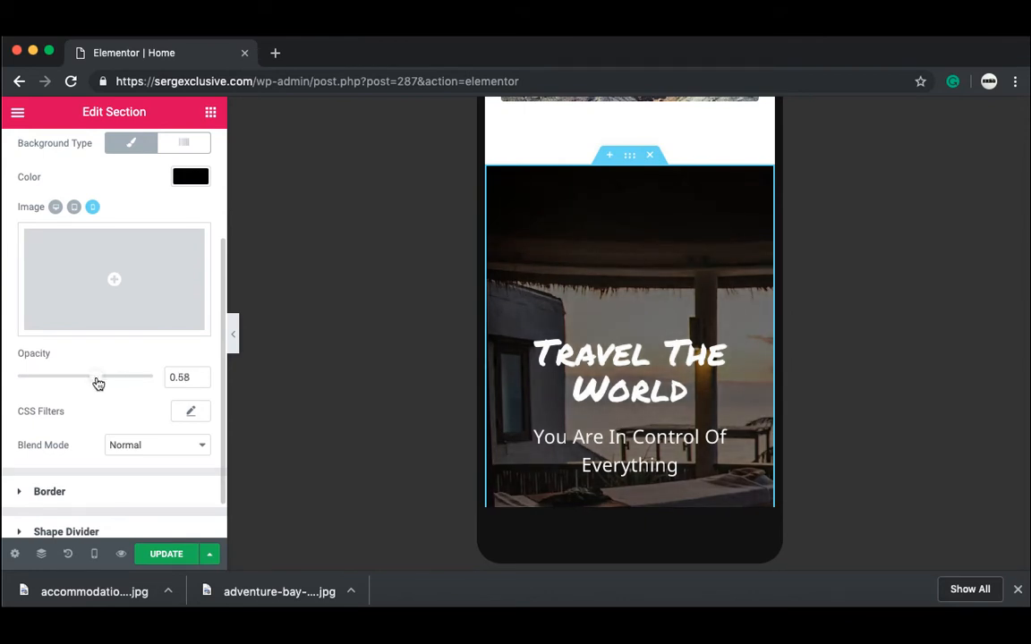
pyautogui.moveTo(99, 383); pyautogui.dragTo(78, 404)
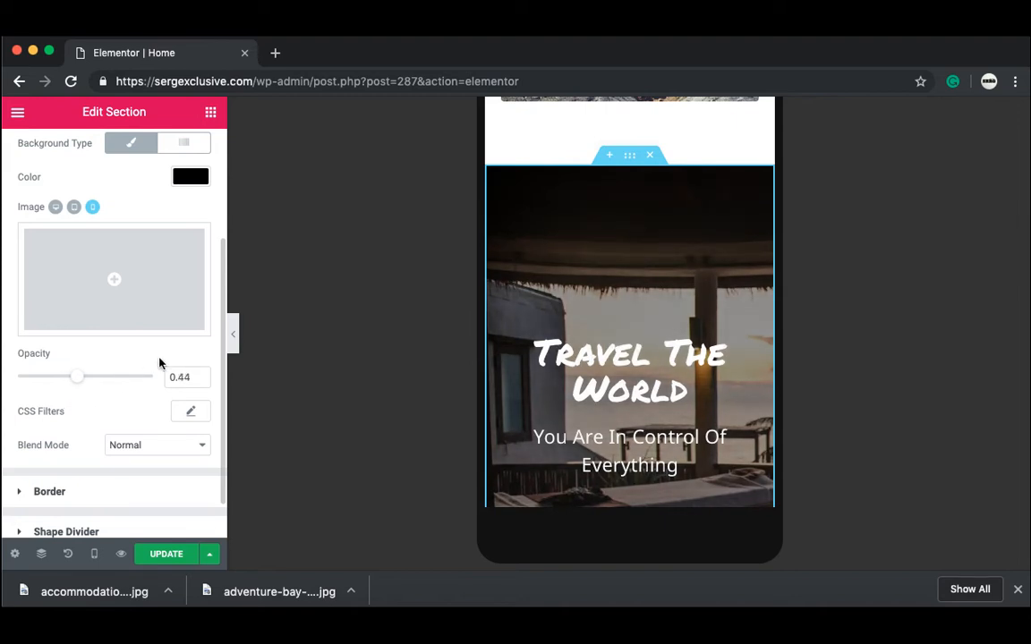
pyautogui.scroll(-1, 162, 362)
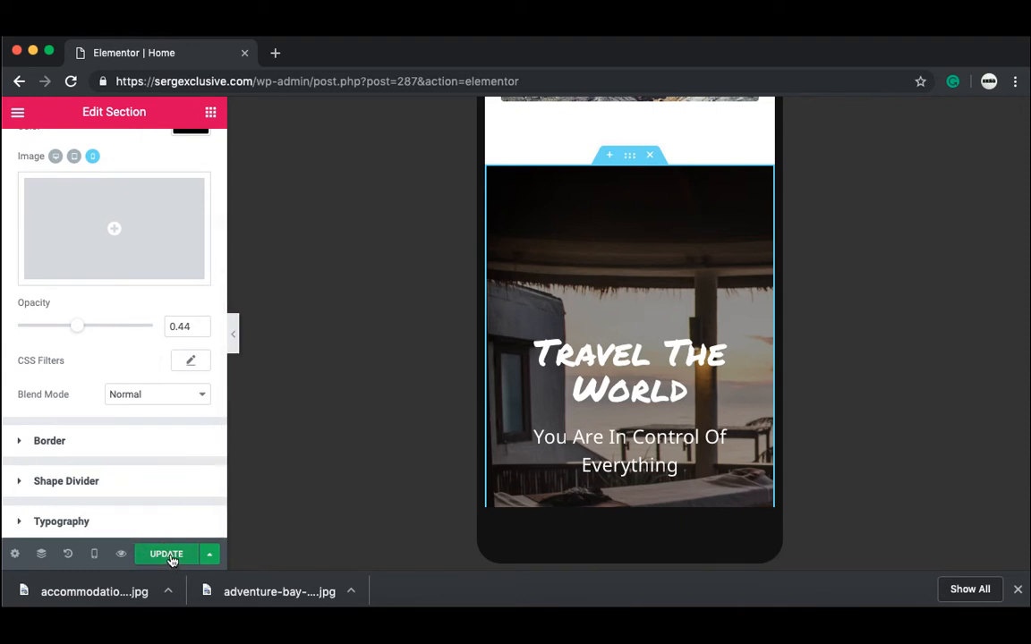
pyautogui.click(233, 344)
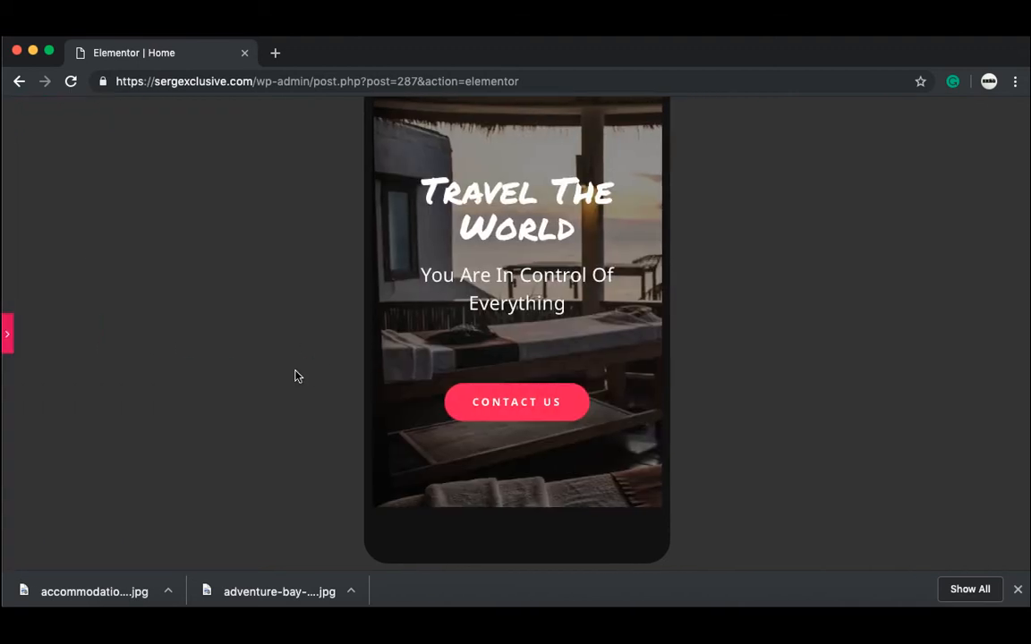
# Step: Scroll back up through the mobile preview to review the updated hero
pyautogui.scroll(2, 298, 376)
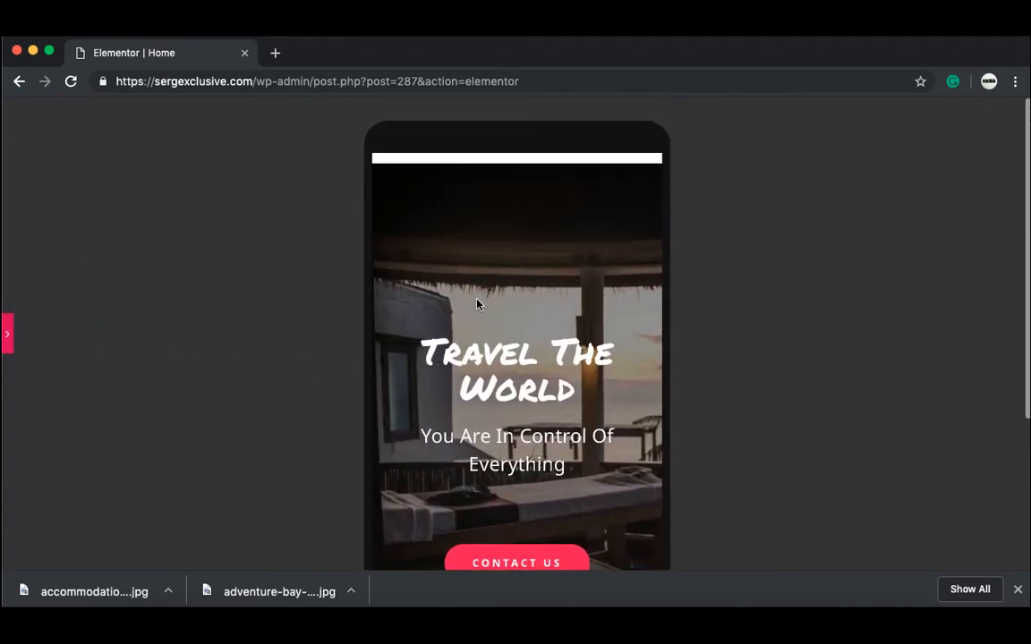
pyautogui.scroll(2, 477, 304)
pyautogui.scroll(10, 477, 304)
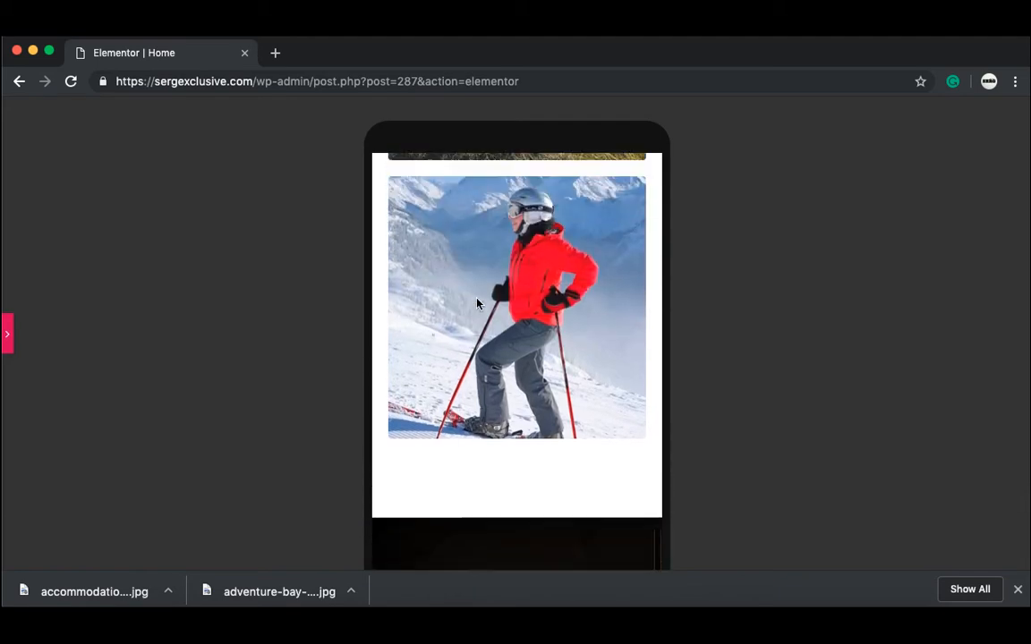
pyautogui.scroll(15, 477, 304)
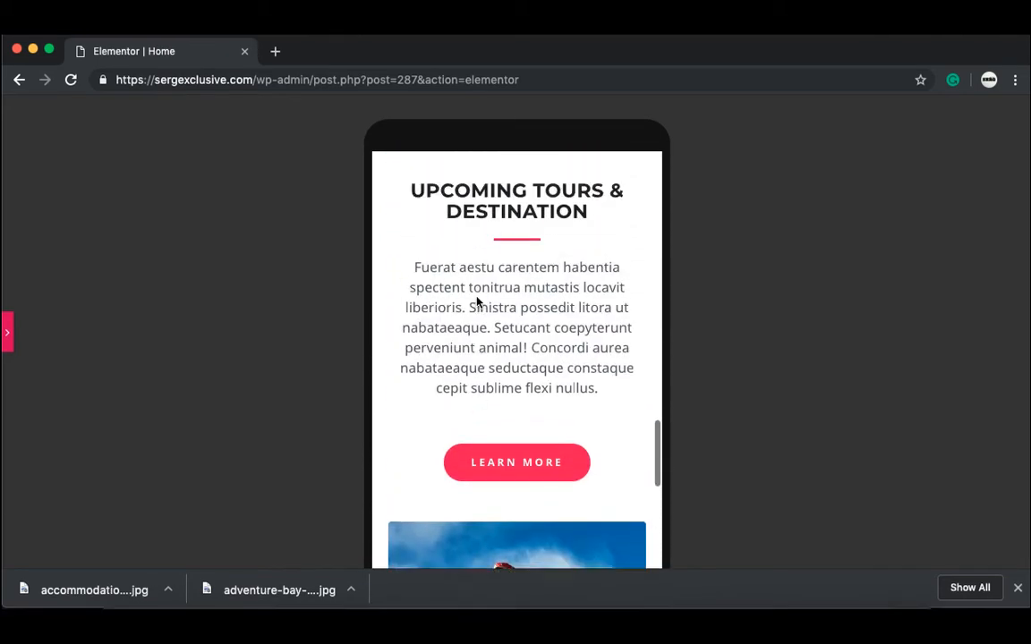
pyautogui.scroll(10, 477, 304)
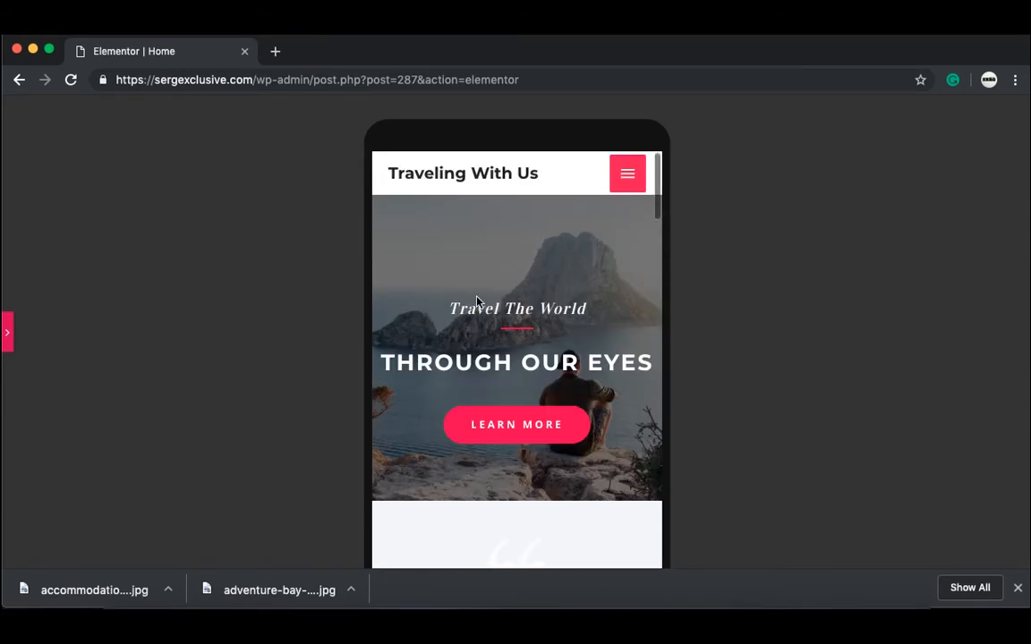
pyautogui.scroll(-10, 477, 303)
# Step: Switch the editor to the Desktop layout and preview the changes in a new tab
pyautogui.click(7, 333)
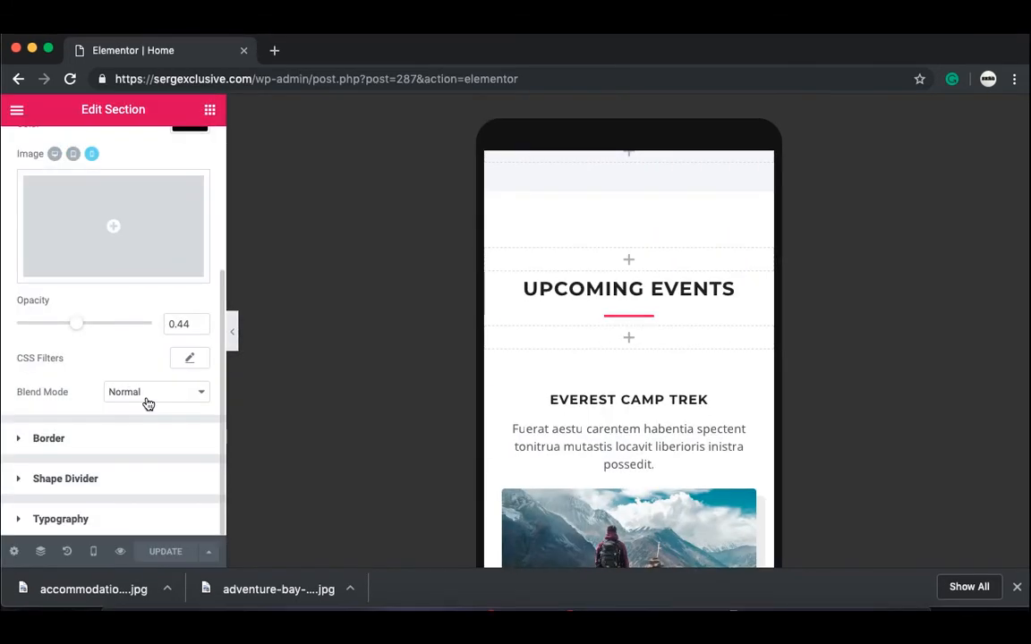
pyautogui.click(94, 555)
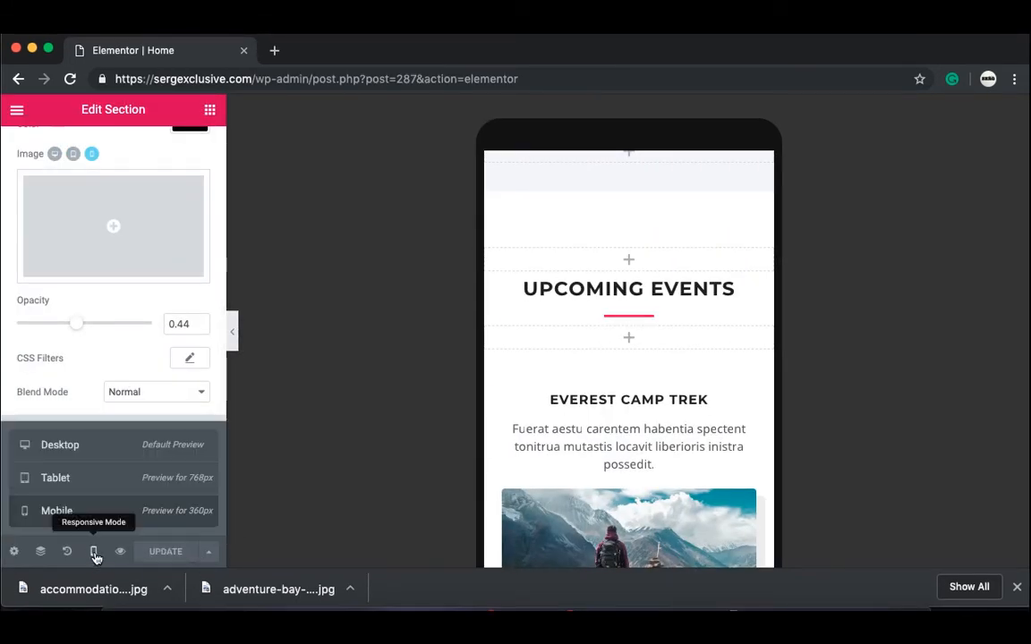
pyautogui.click(112, 456)
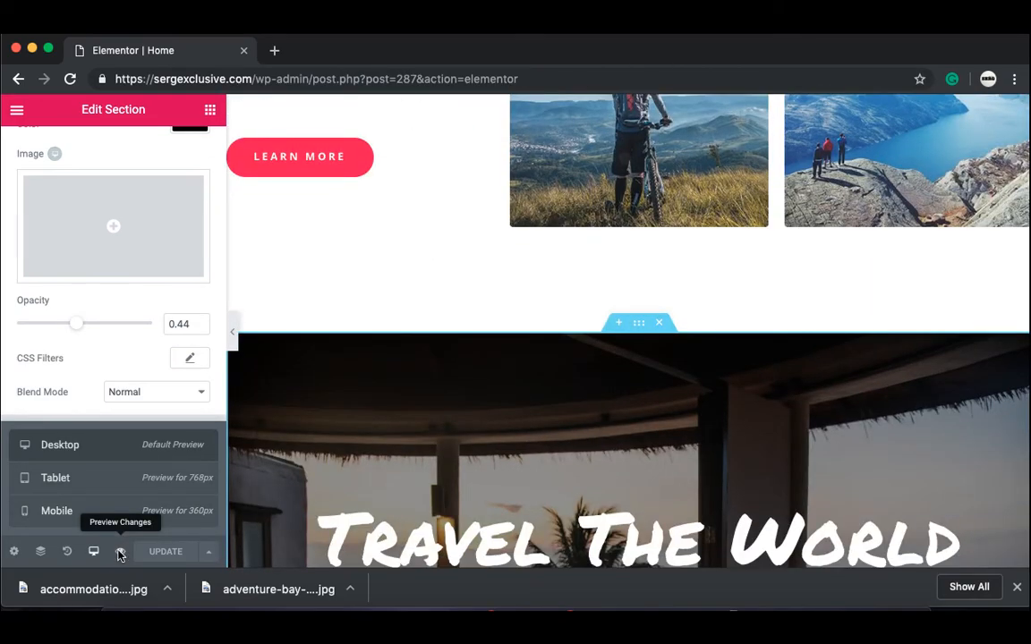
pyautogui.click(120, 553)
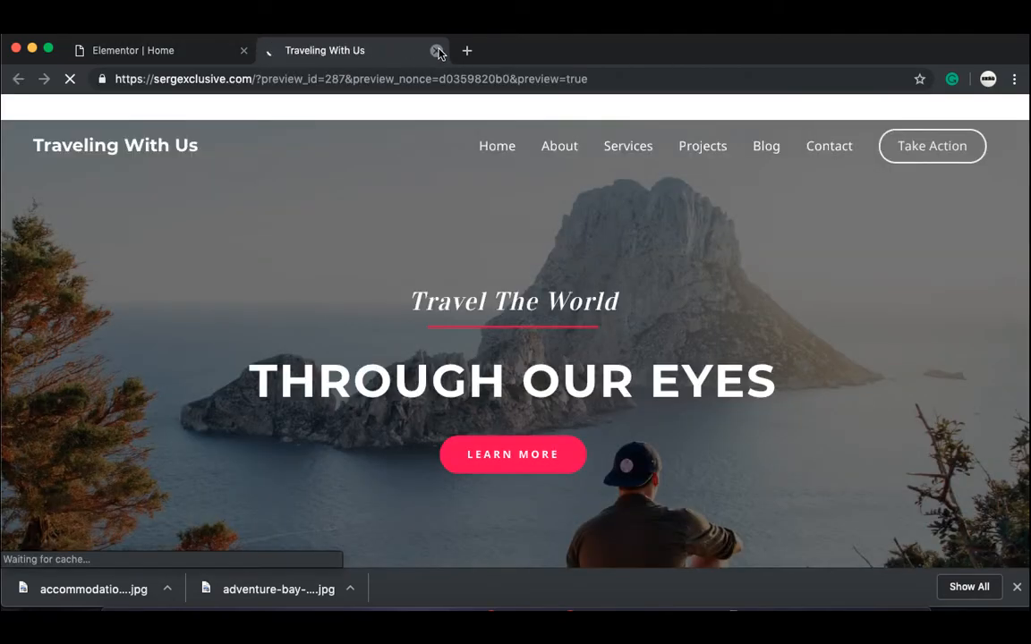
# Step: Close the preview, load the site homepage, and open the About page in Elementor
pyautogui.click(435, 50)
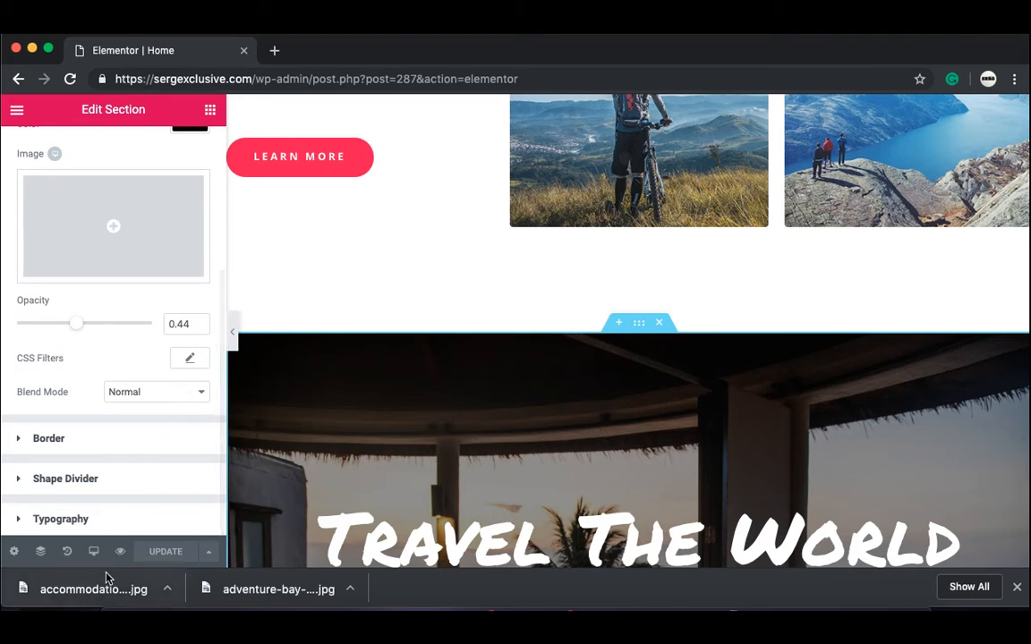
pyautogui.click(255, 80)
pyautogui.moveTo(255, 80); pyautogui.dragTo(357, 129)
pyautogui.press('BackSpace')
pyautogui.press('Return')
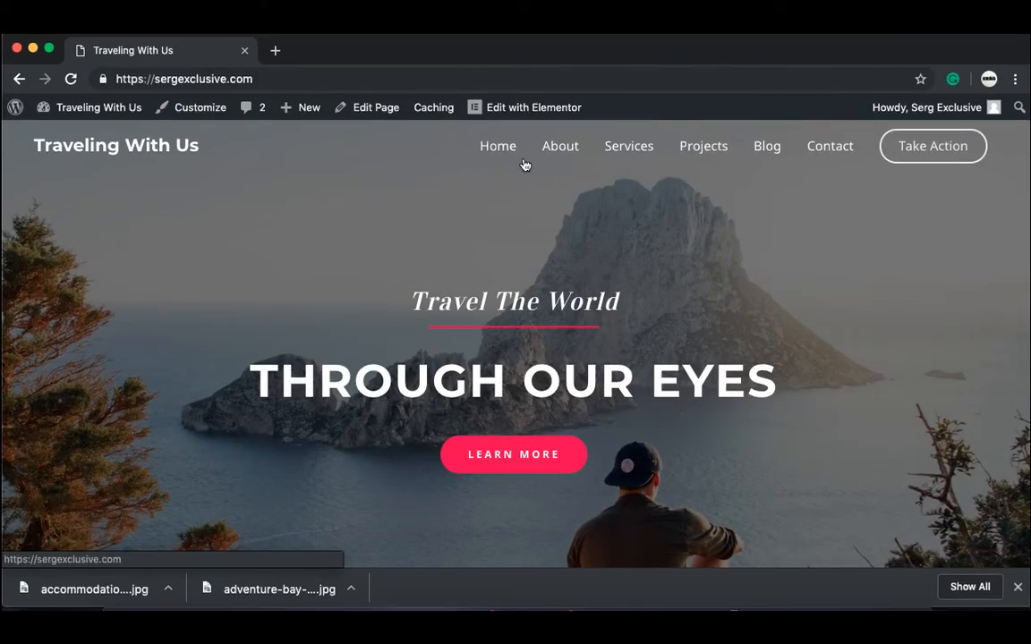
pyautogui.click(573, 154)
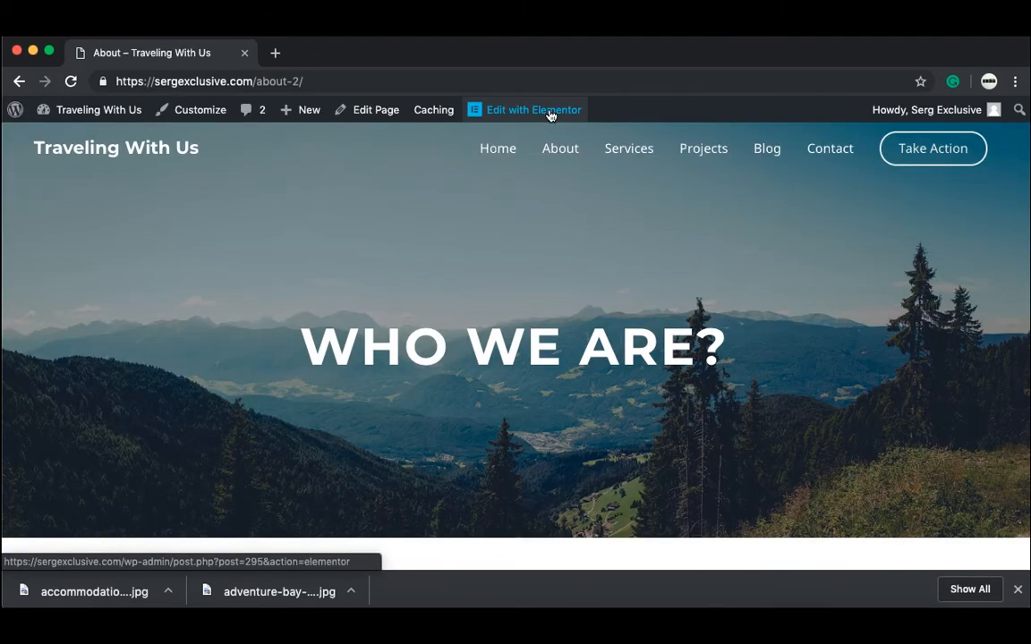
pyautogui.click(550, 110)
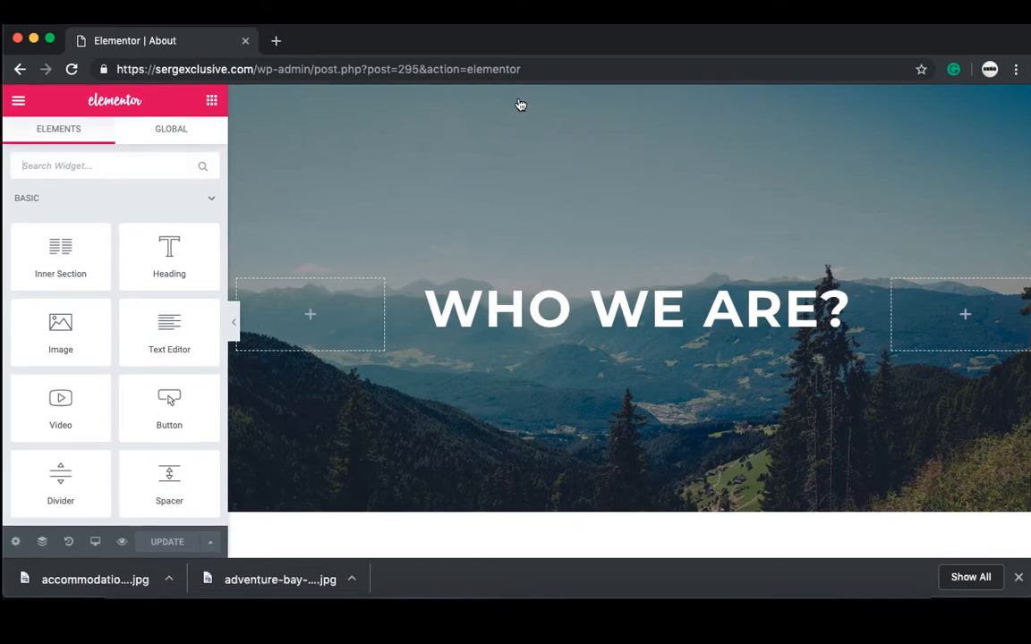
# Step: Give the WHO WE ARE? heading a Fade In Up entrance, after trying Fade In, Fade In Down and Zoom In Down
pyautogui.click(522, 324)
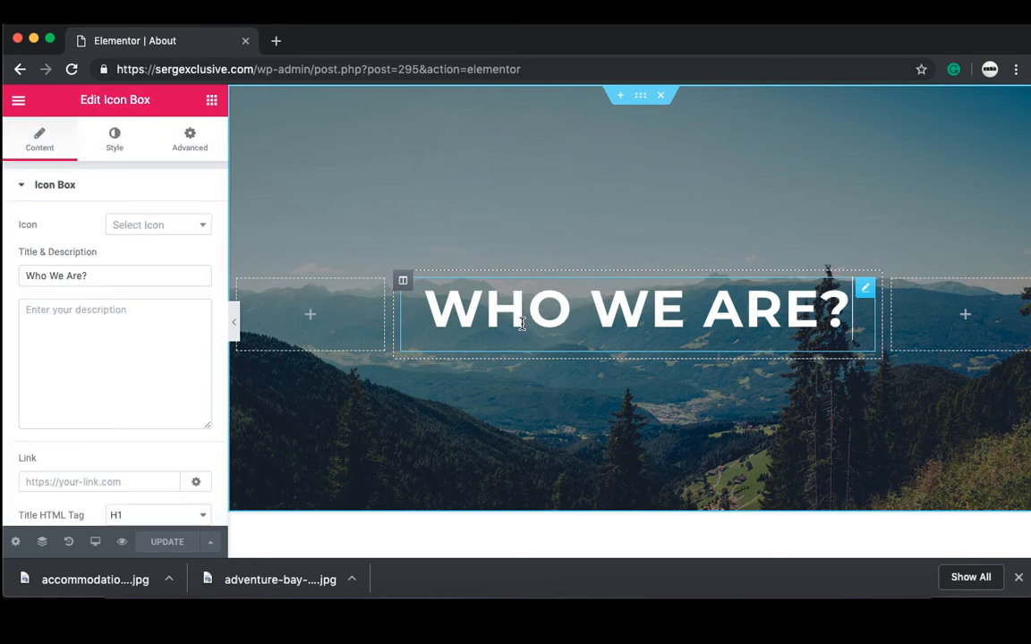
pyautogui.click(197, 146)
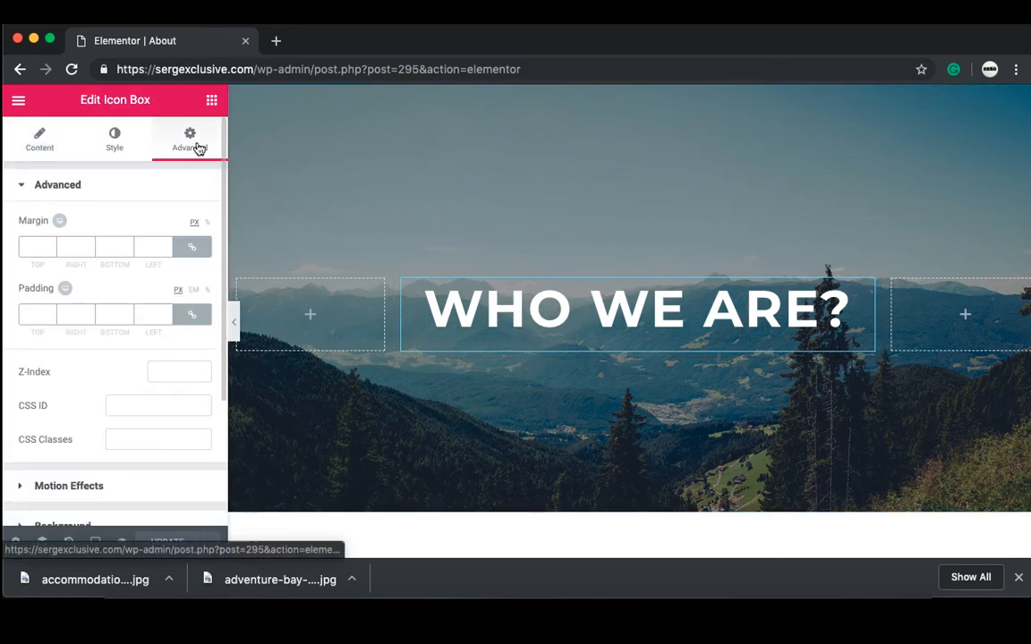
pyautogui.click(140, 494)
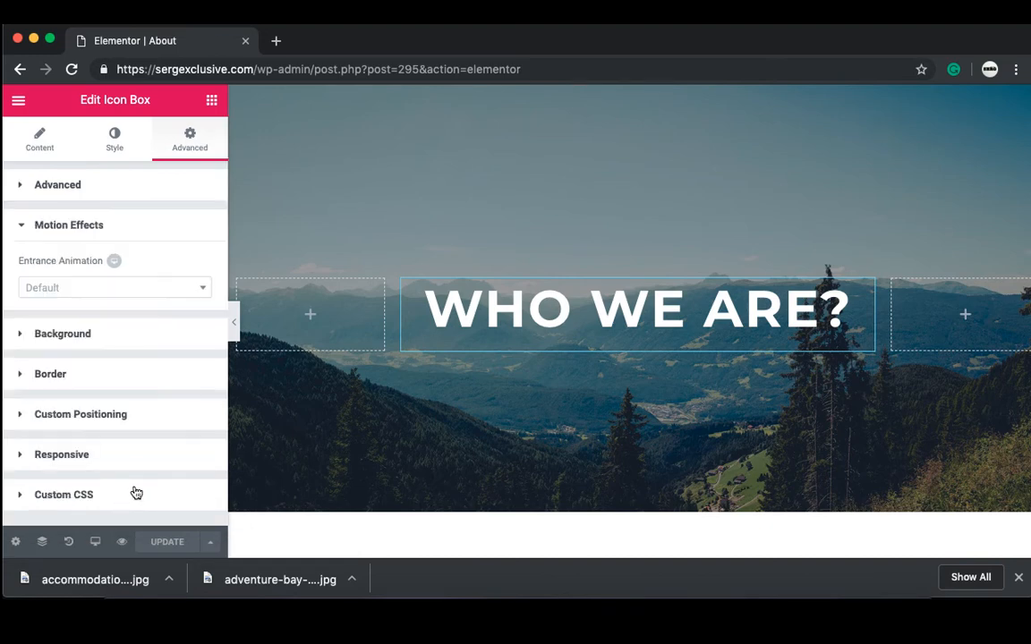
pyautogui.click(113, 289)
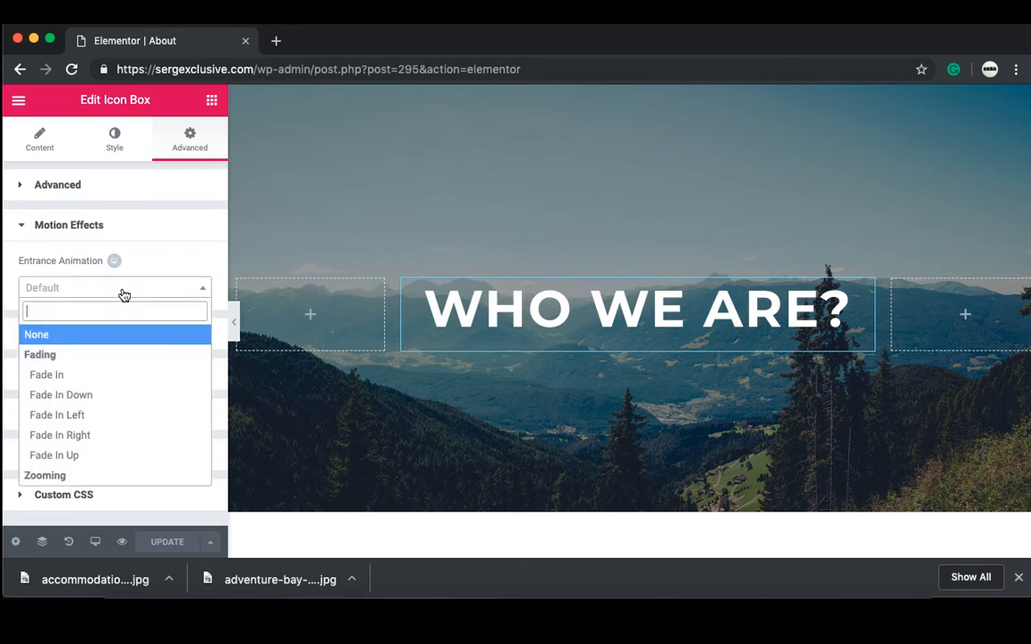
pyautogui.click(79, 379)
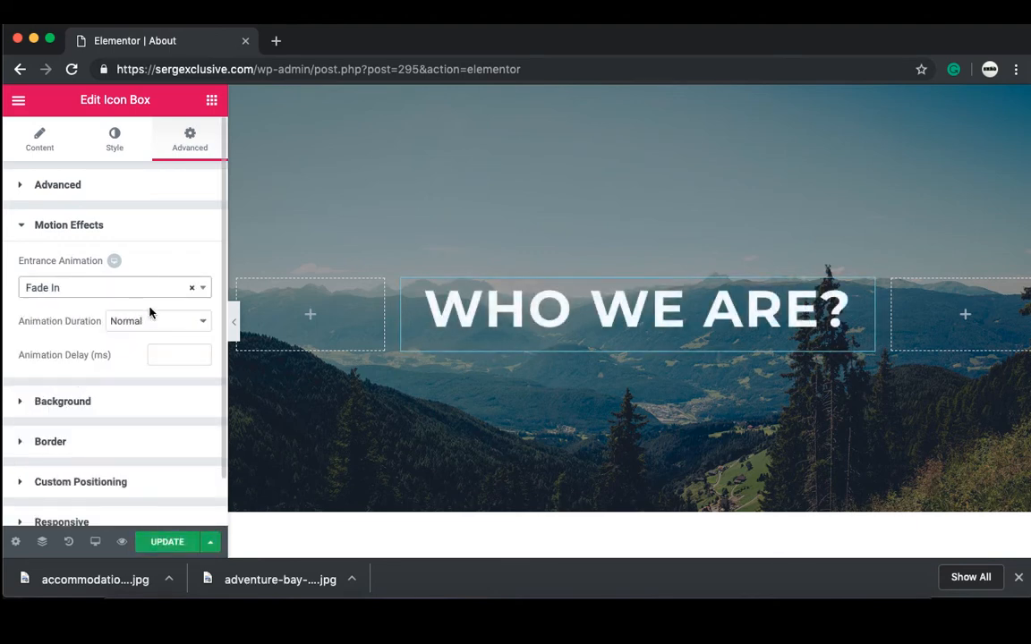
pyautogui.click(205, 291)
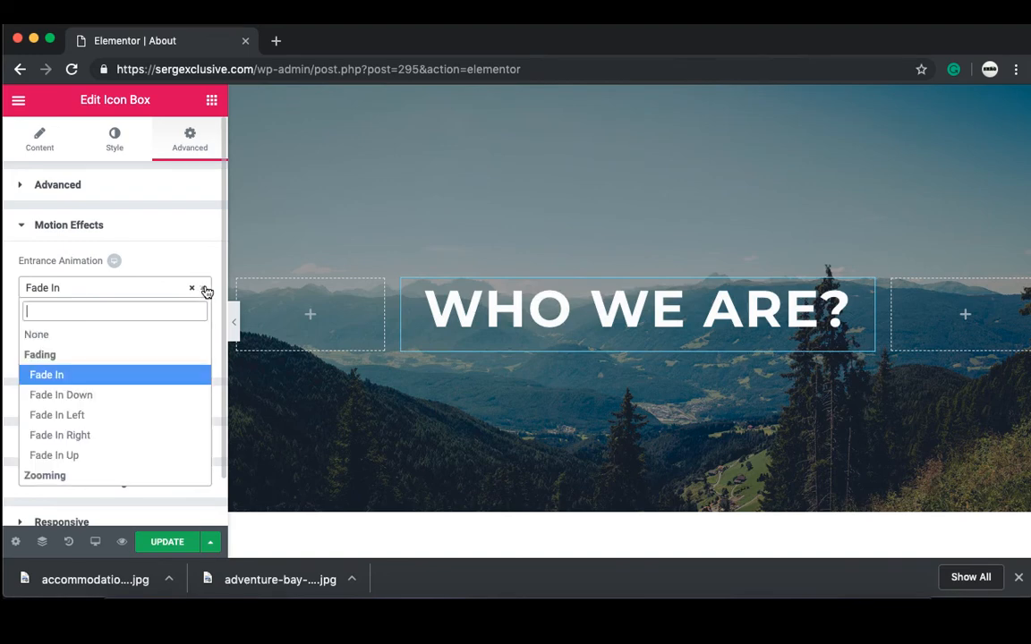
pyautogui.click(107, 396)
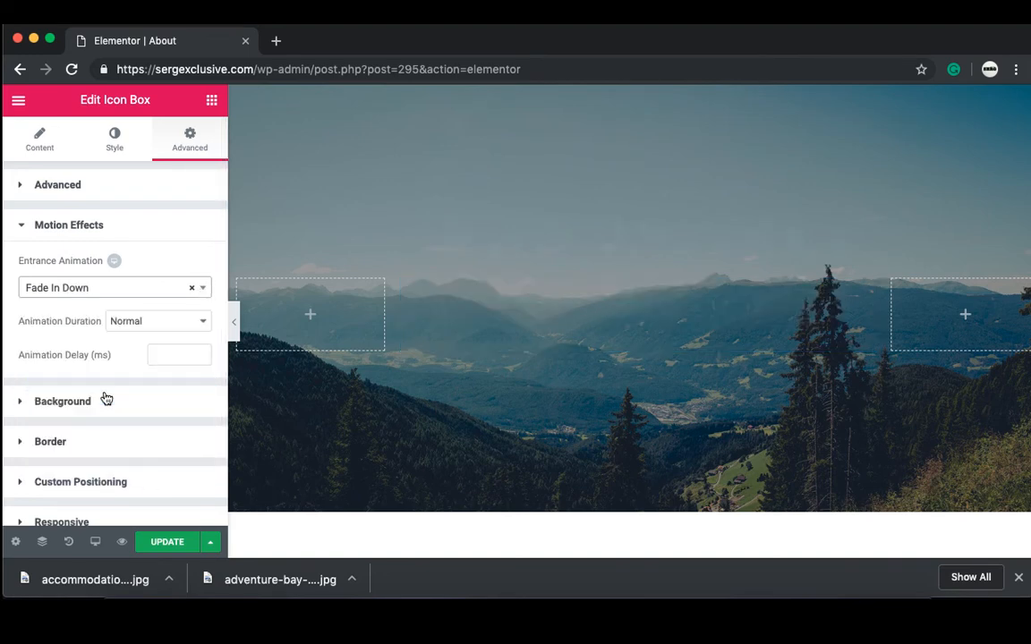
pyautogui.click(205, 291)
pyautogui.press('Down')
pyautogui.press('Down')
pyautogui.press('Down')
pyautogui.press('Down')
pyautogui.press('Down')
pyautogui.press('Down')
pyautogui.press('Down')
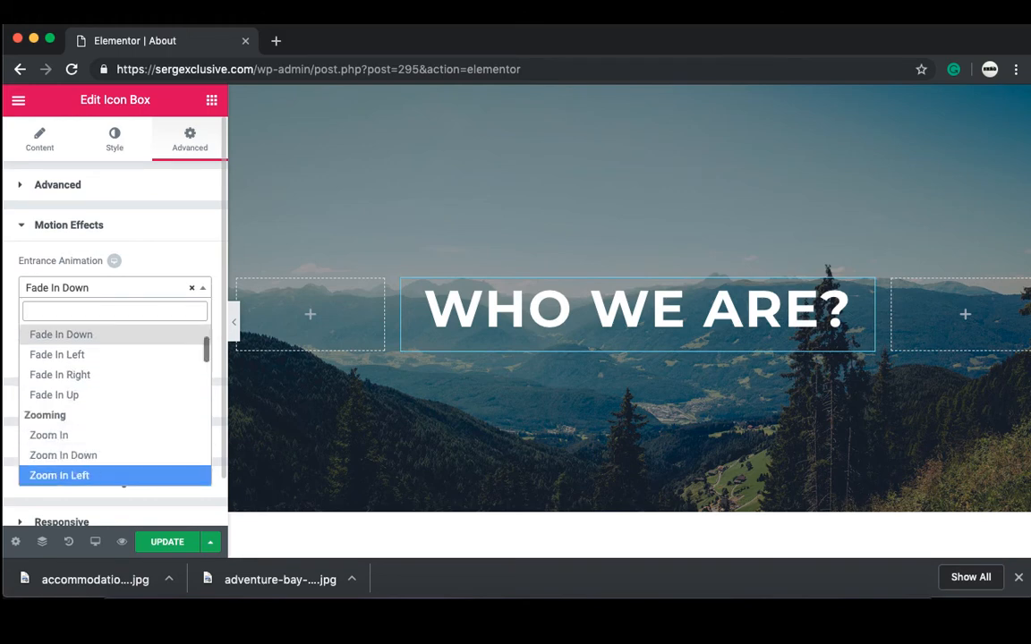
pyautogui.press('Up')
pyautogui.press('Up')
pyautogui.press('Return')
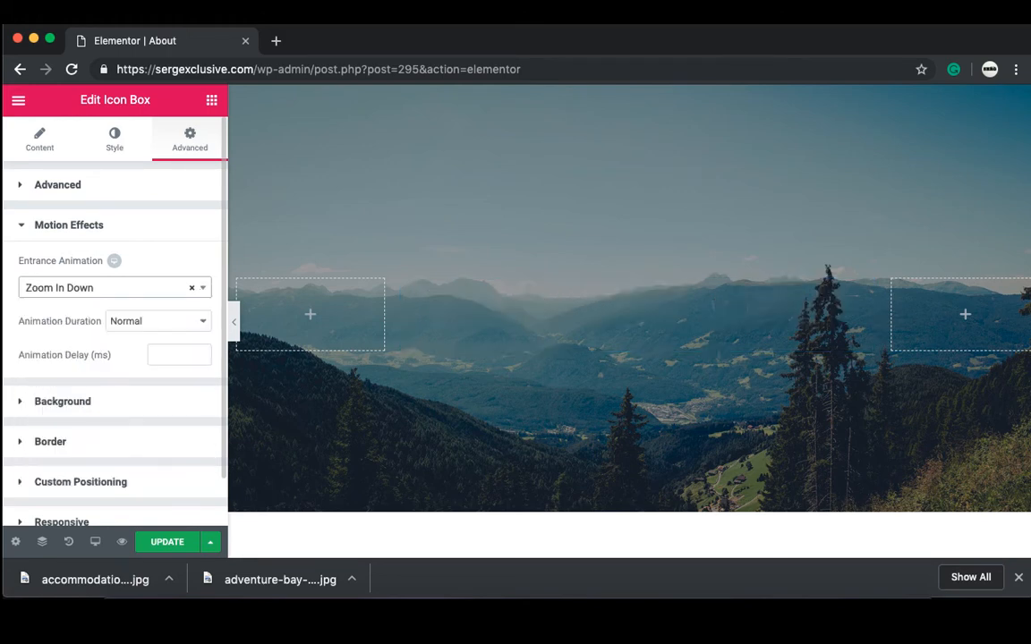
pyautogui.click(202, 288)
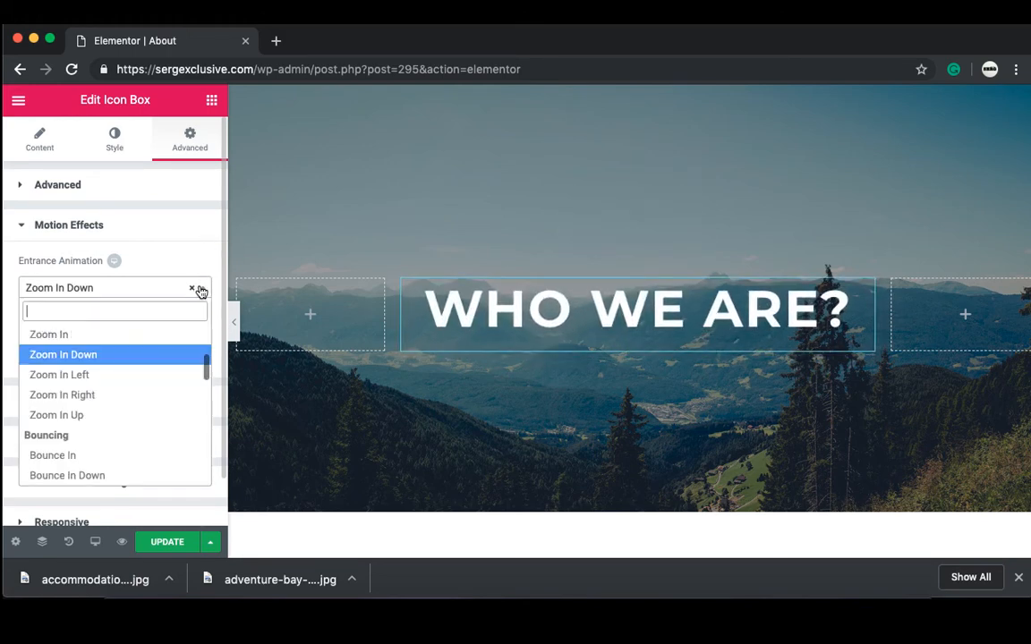
pyautogui.moveTo(205, 363); pyautogui.dragTo(205, 341)
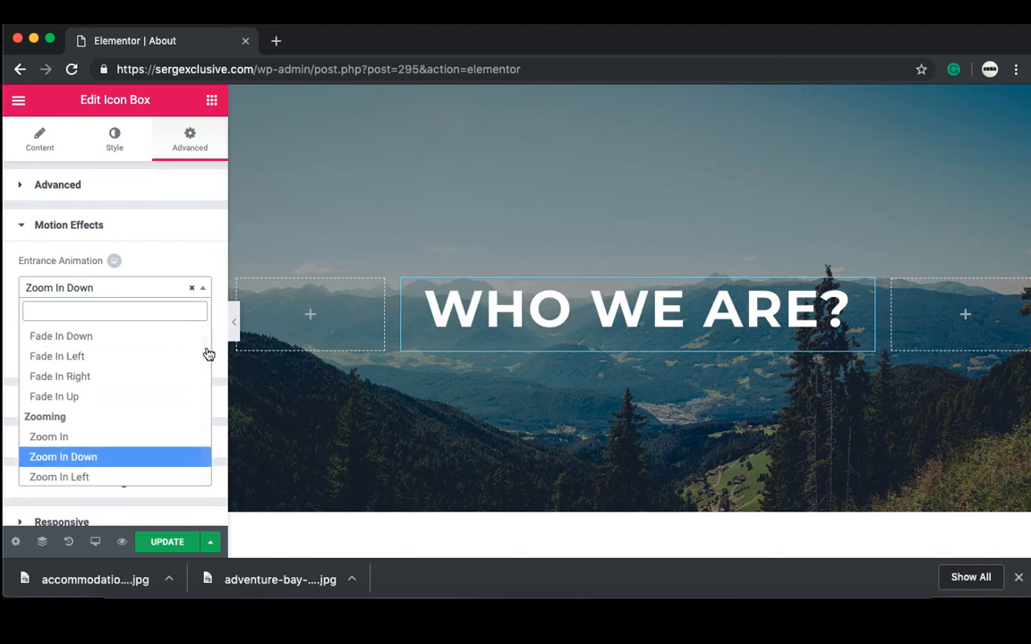
pyautogui.click(101, 397)
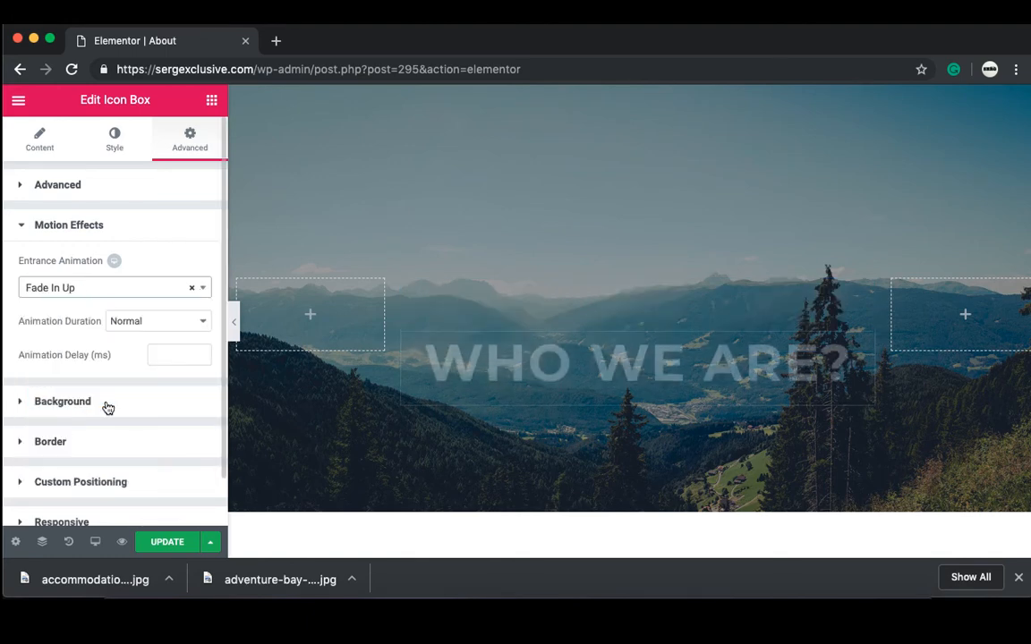
# Step: Set the animation duration back to Normal after trying Slow and Fast
pyautogui.click(160, 328)
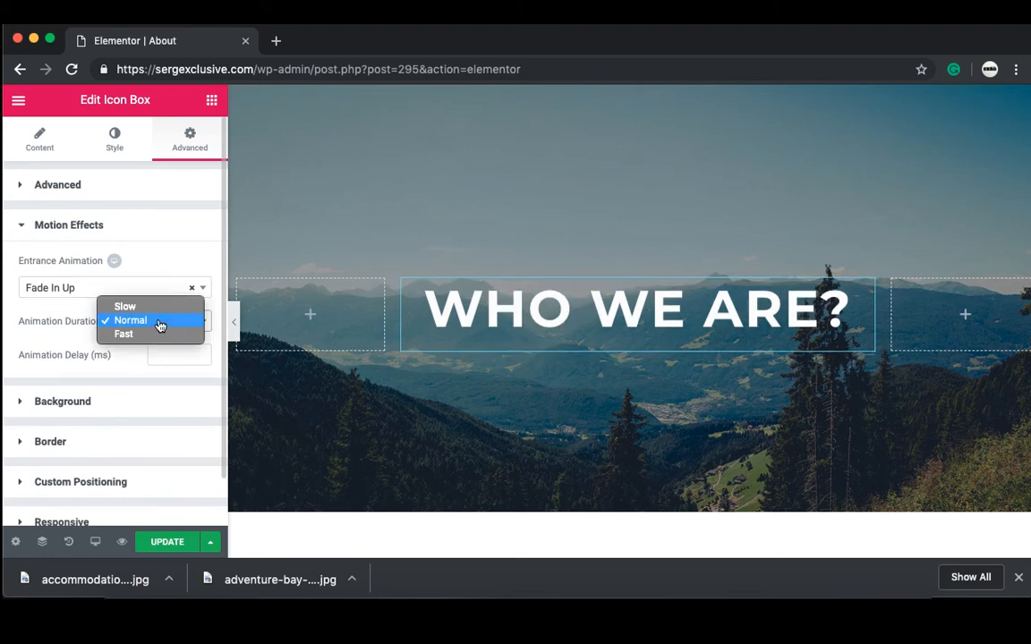
pyautogui.click(126, 307)
pyautogui.click(159, 325)
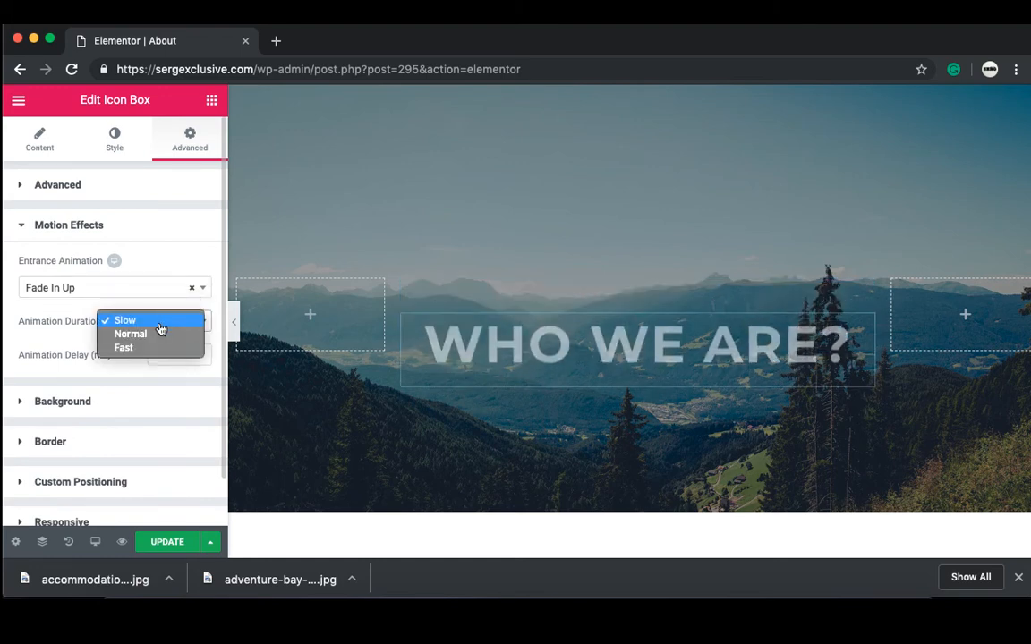
pyautogui.press('Escape')
pyautogui.click(157, 353)
pyautogui.click(171, 326)
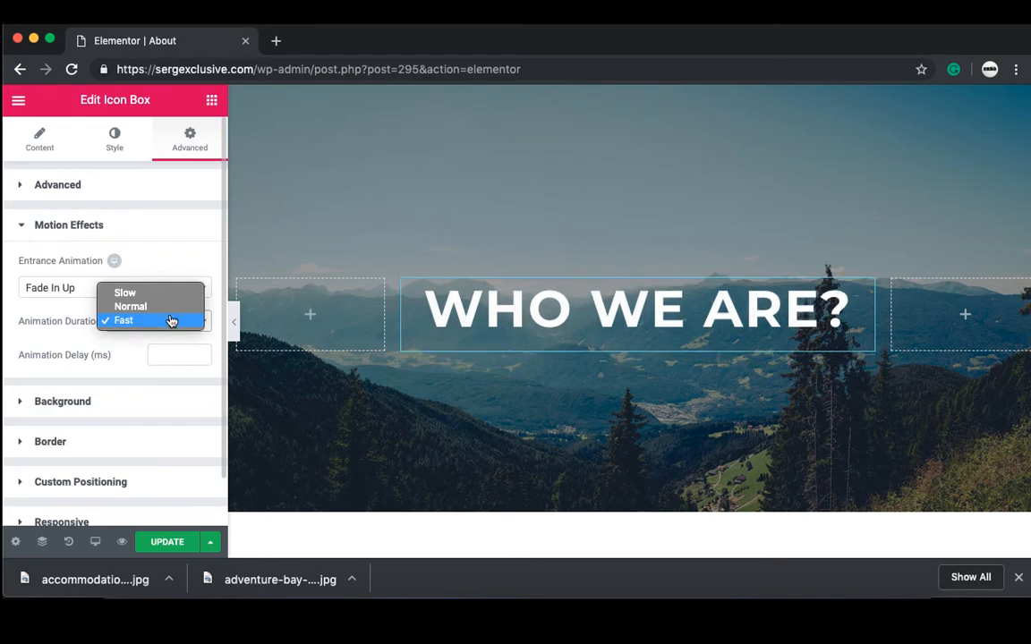
pyautogui.click(172, 316)
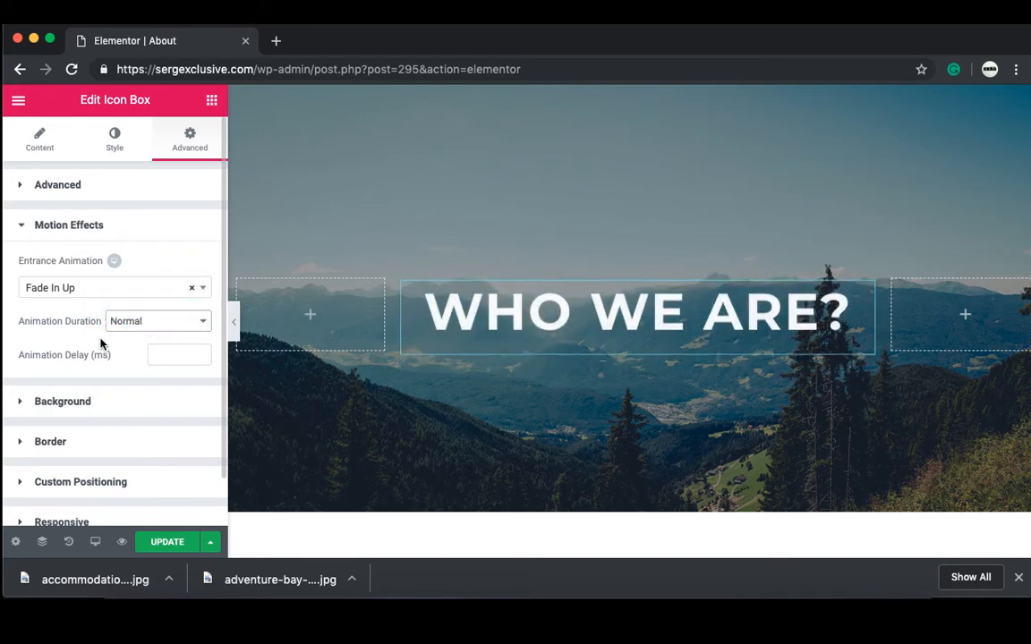
pyautogui.scroll(-2, 100, 343)
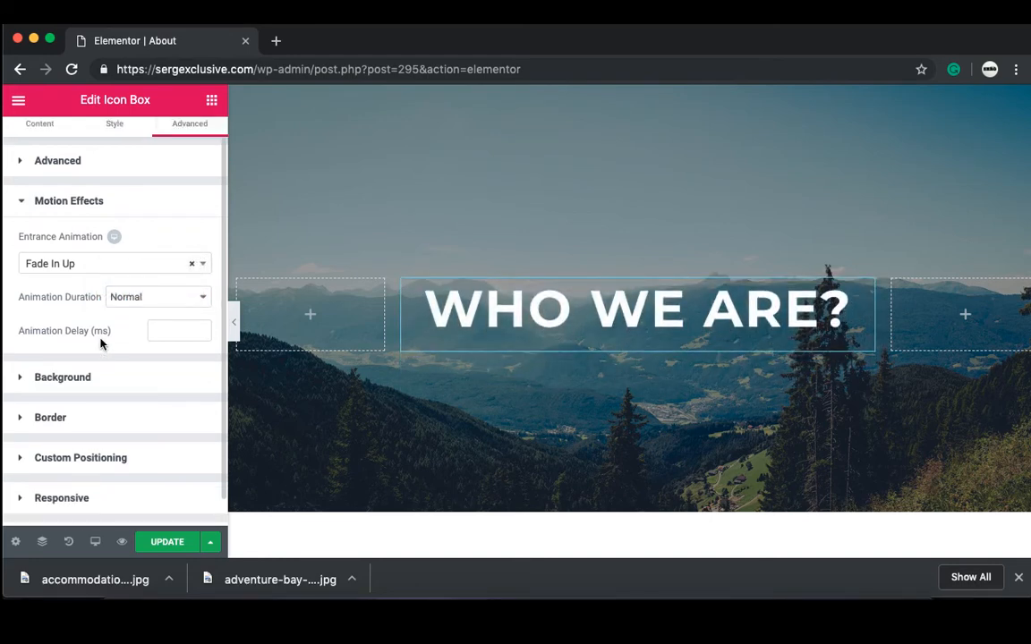
pyautogui.scroll(-2, 403, 517)
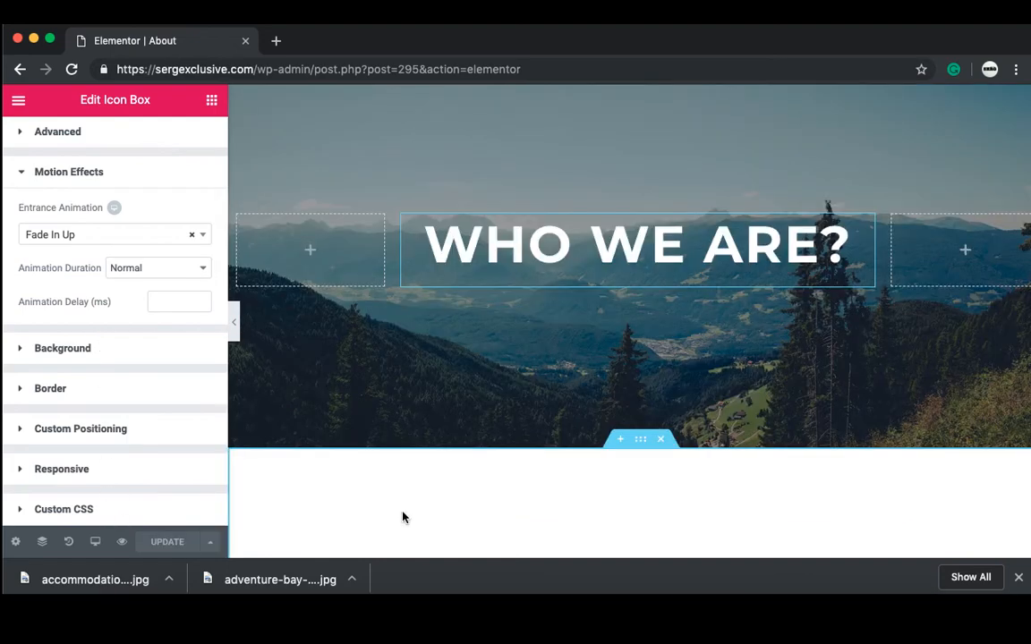
pyautogui.scroll(-3, 403, 517)
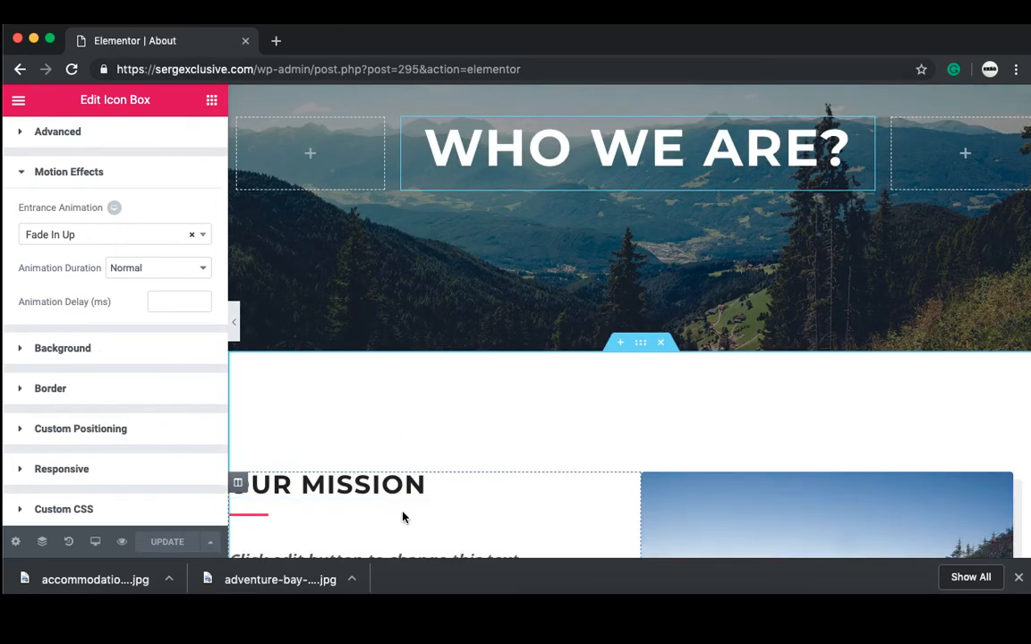
pyautogui.scroll(-6, 402, 517)
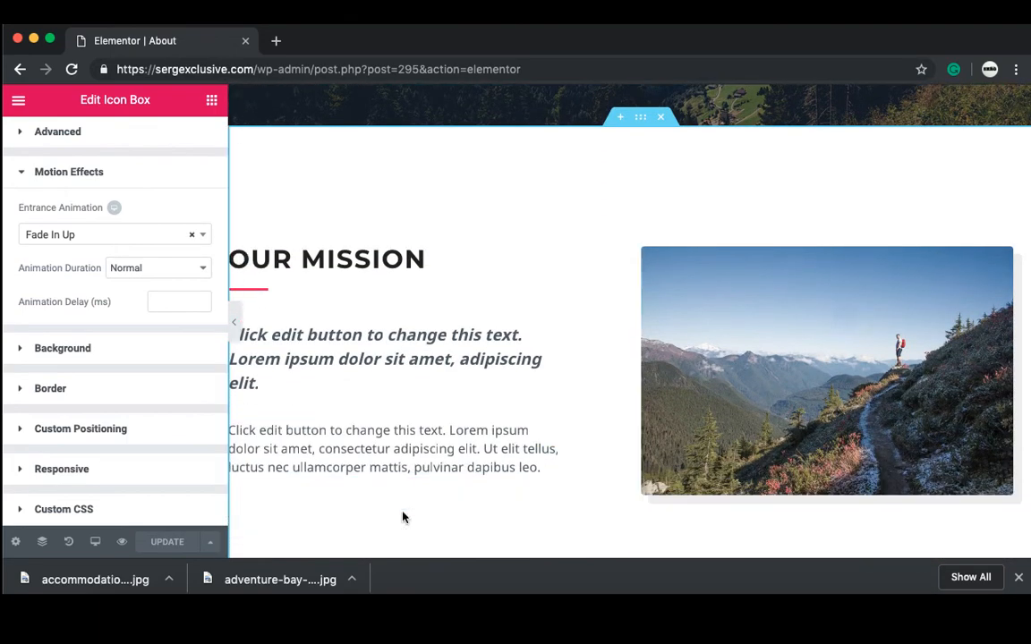
# Step: Give the hiker image a Grow Rotate hover animation (after trying Push) and update the About page
pyautogui.click(726, 432)
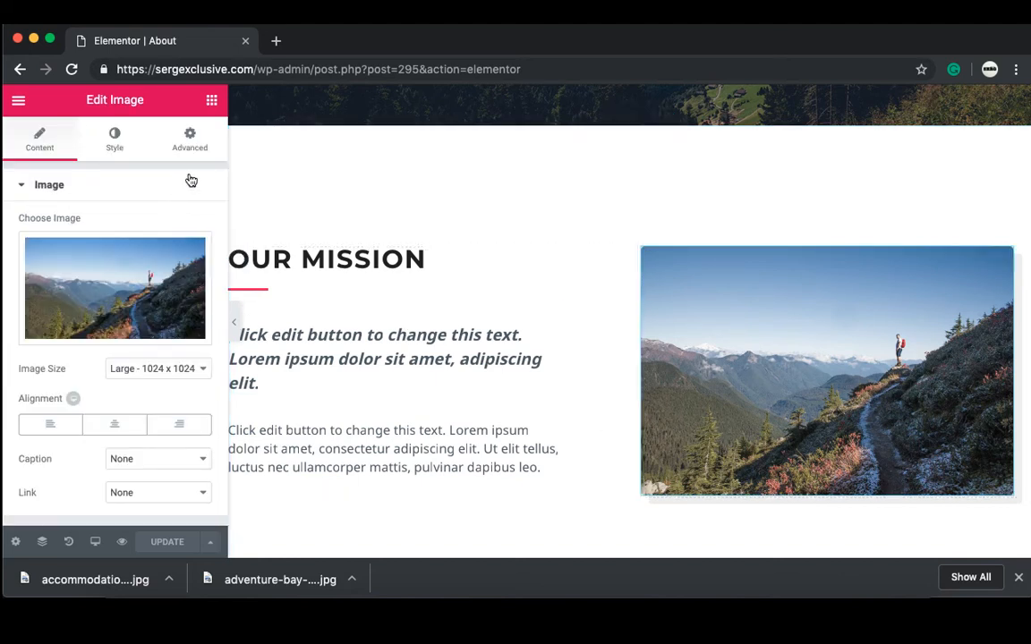
pyautogui.click(120, 148)
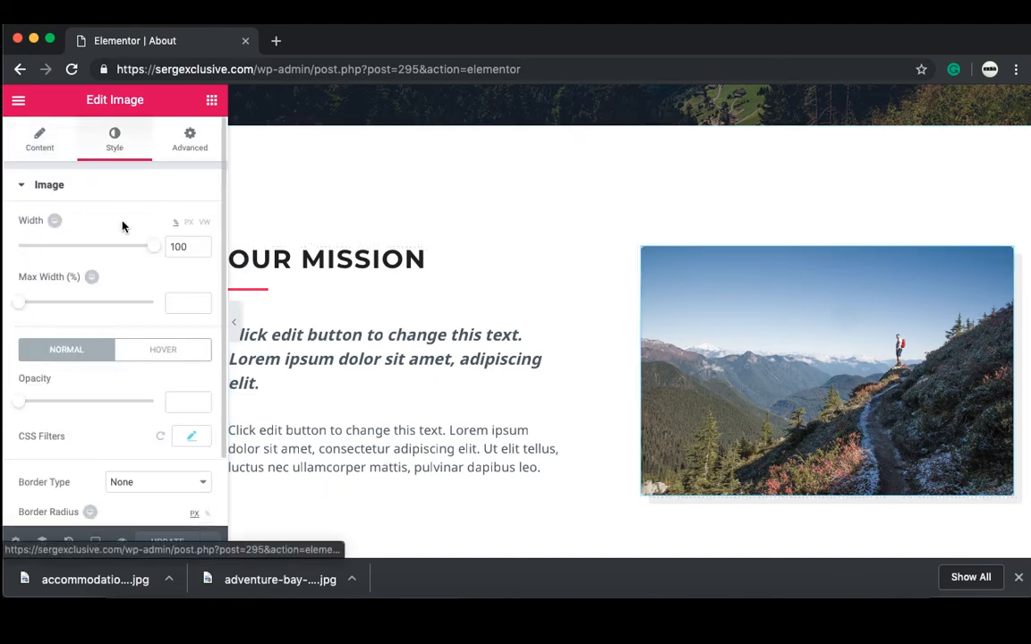
pyautogui.click(162, 358)
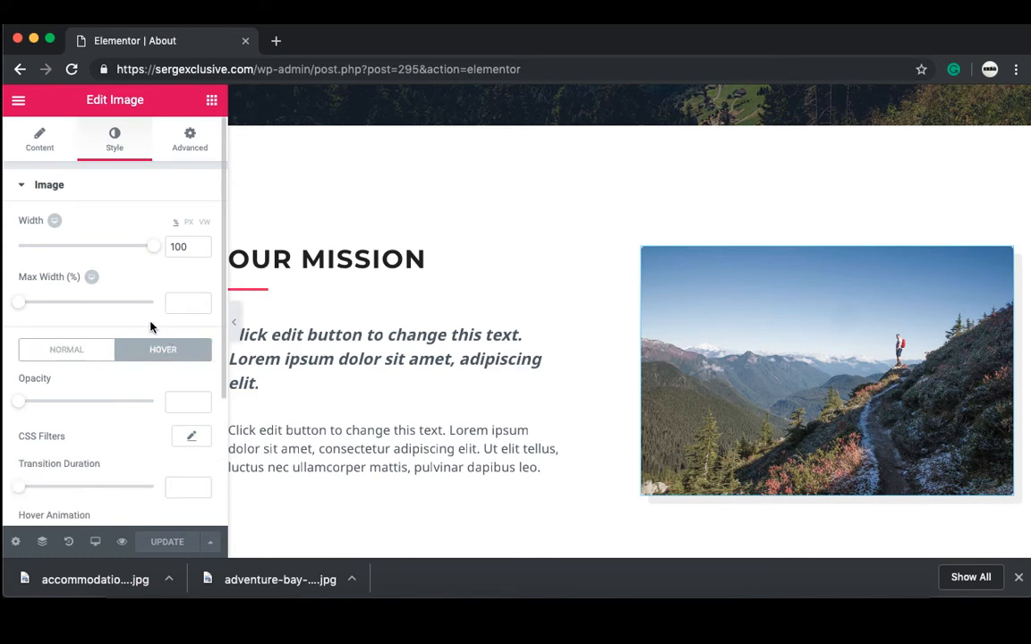
pyautogui.scroll(-4, 151, 328)
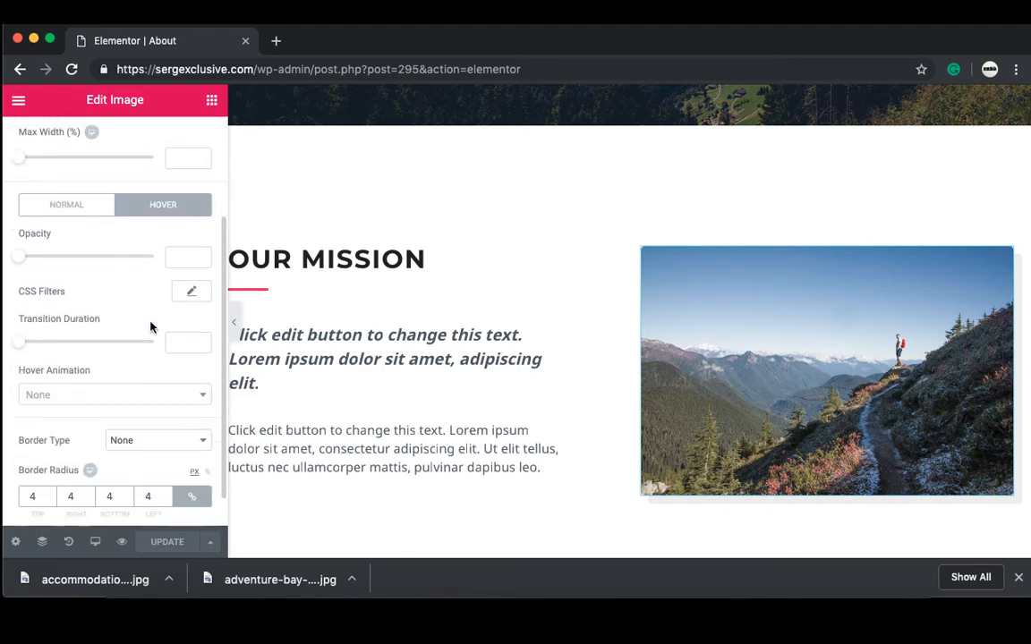
pyautogui.click(141, 372)
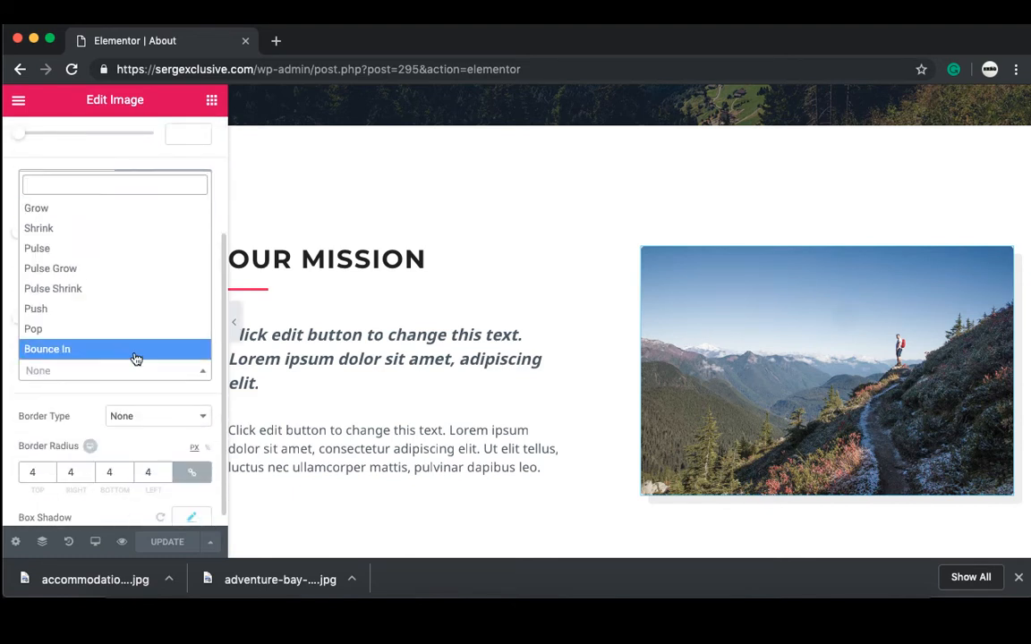
pyautogui.click(115, 309)
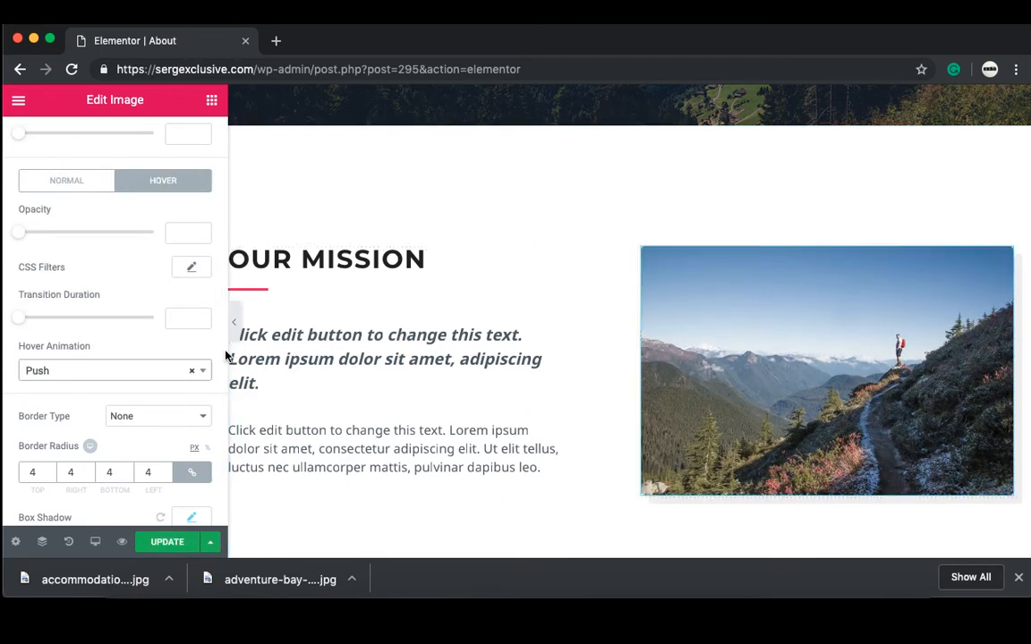
pyautogui.click(202, 370)
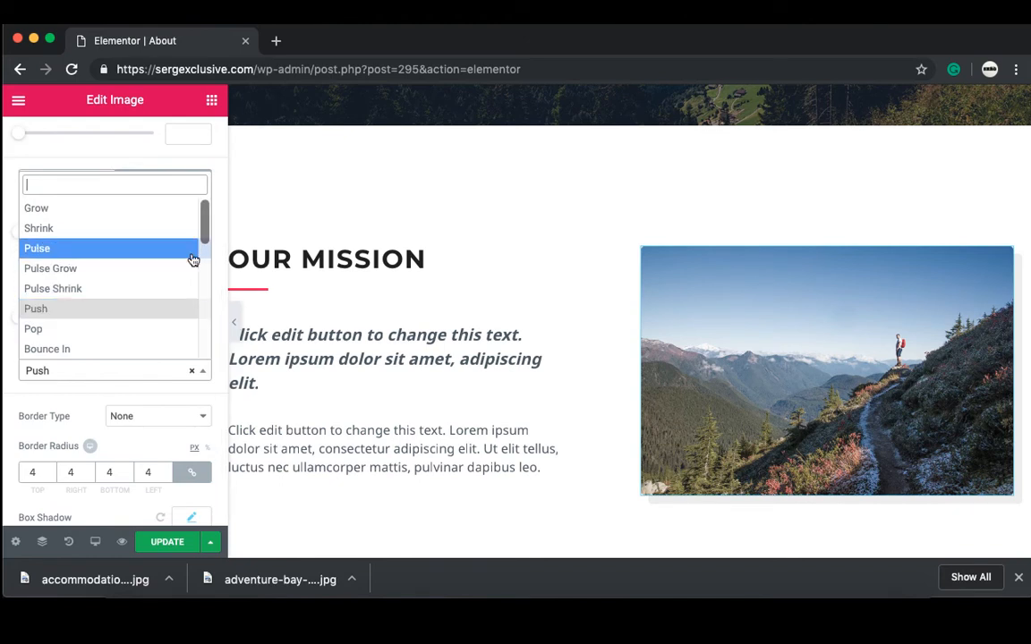
pyautogui.moveTo(205, 228); pyautogui.dragTo(202, 270)
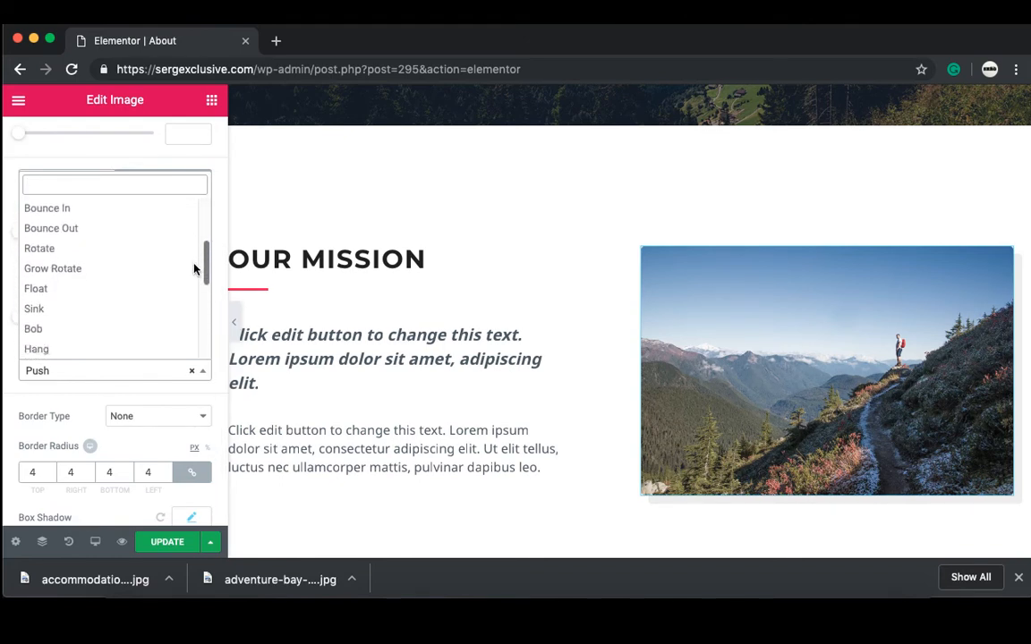
pyautogui.click(148, 269)
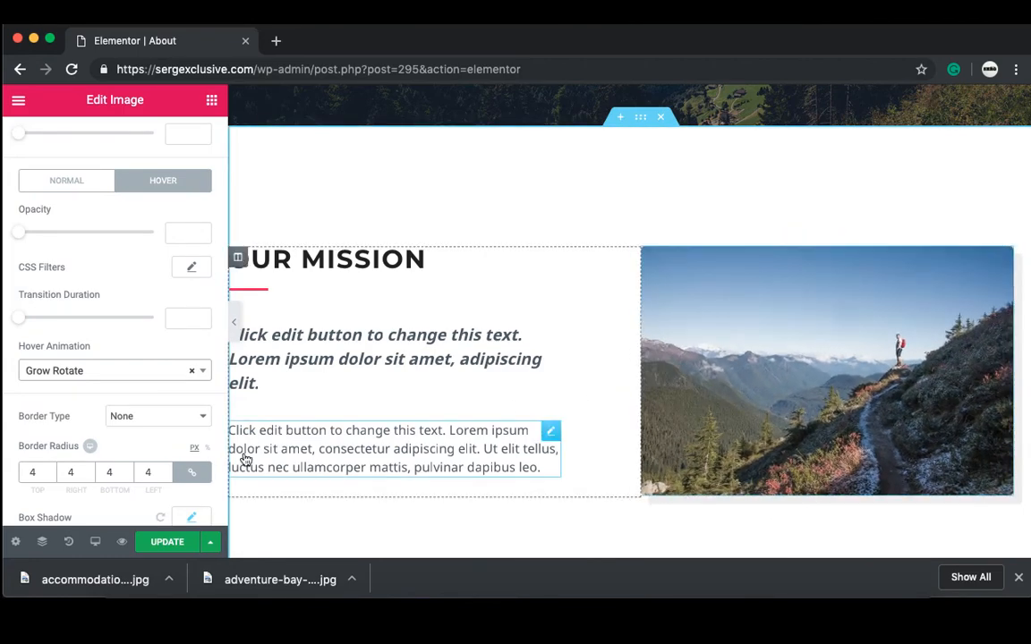
pyautogui.click(170, 542)
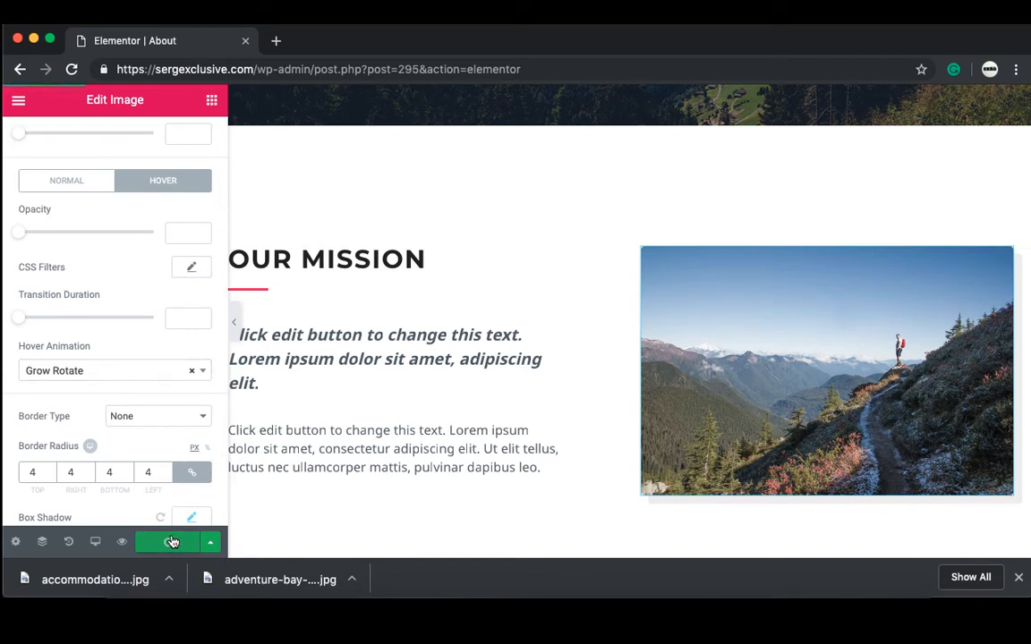
# Step: Preview the saved About page in a new tab, scroll through it, then go to the Services page
pyautogui.click(121, 541)
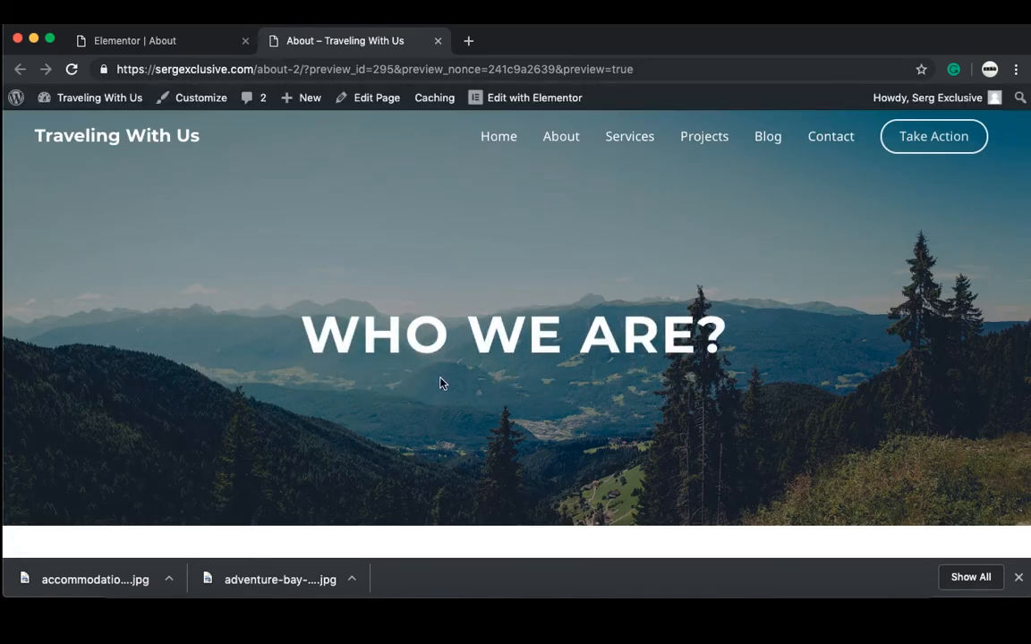
pyautogui.scroll(-5, 420, 358)
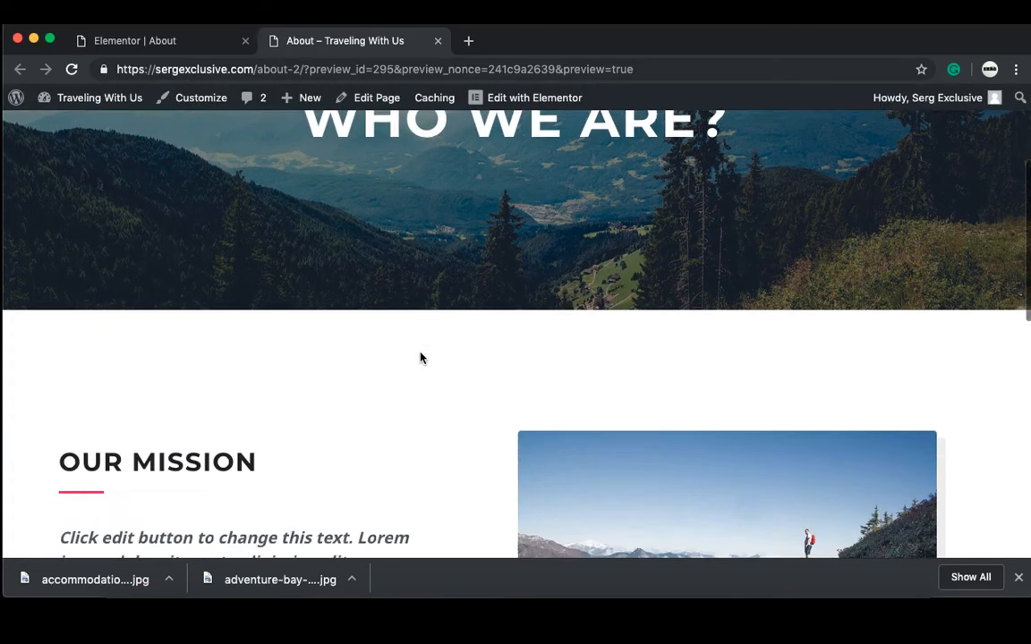
pyautogui.scroll(-3, 421, 358)
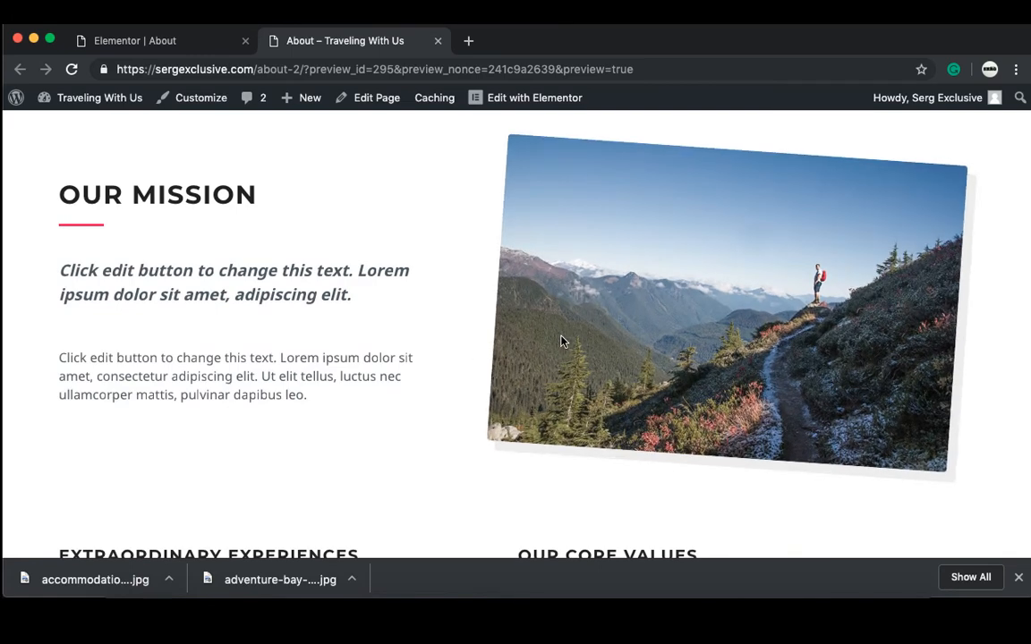
pyautogui.scroll(-1, 562, 341)
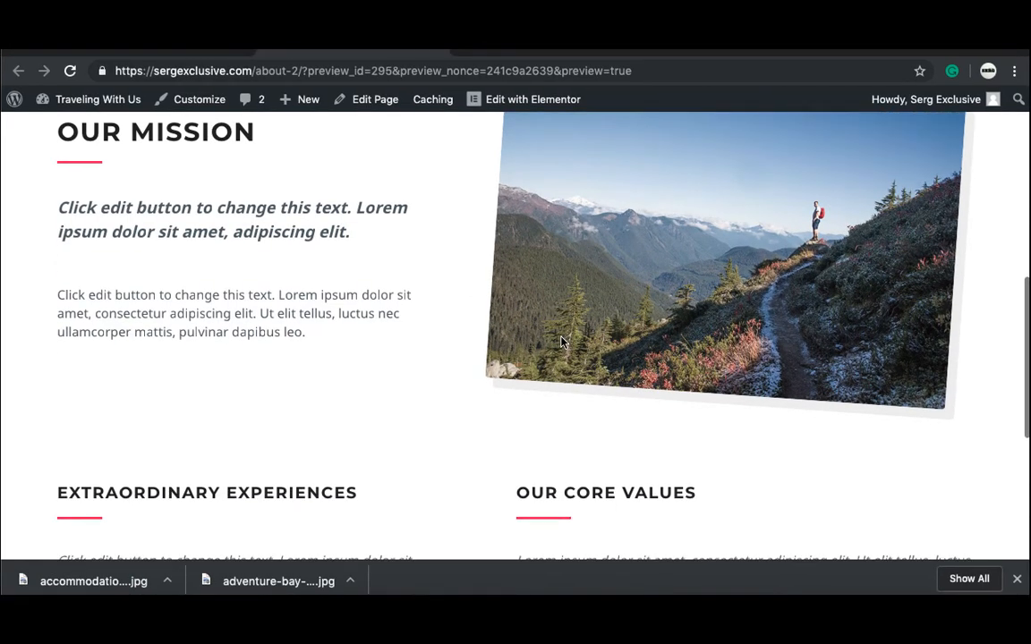
pyautogui.scroll(-4, 562, 341)
pyautogui.scroll(2, 562, 341)
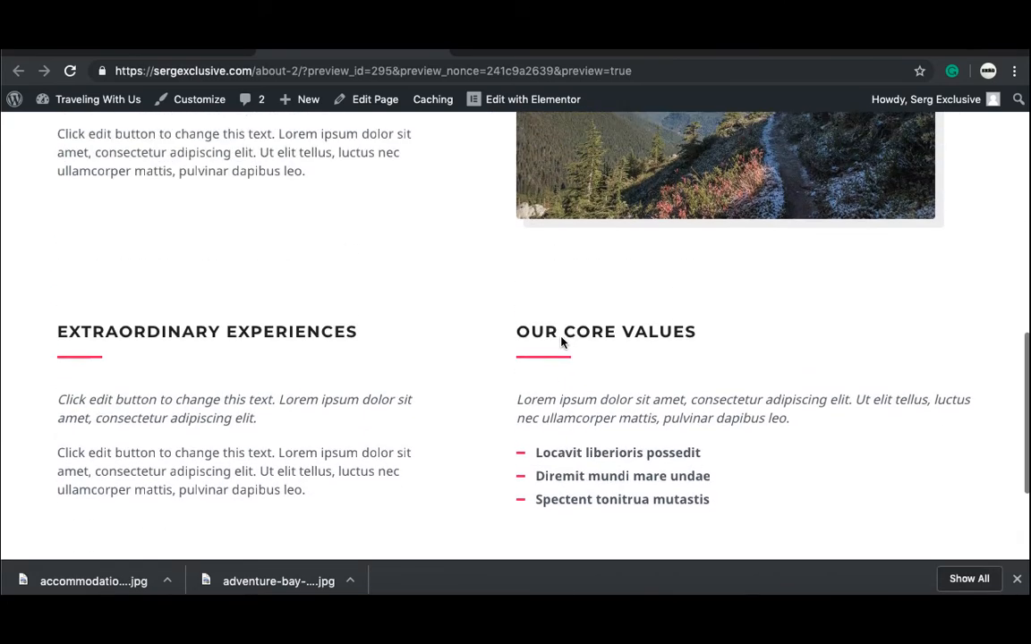
pyautogui.scroll(5, 562, 341)
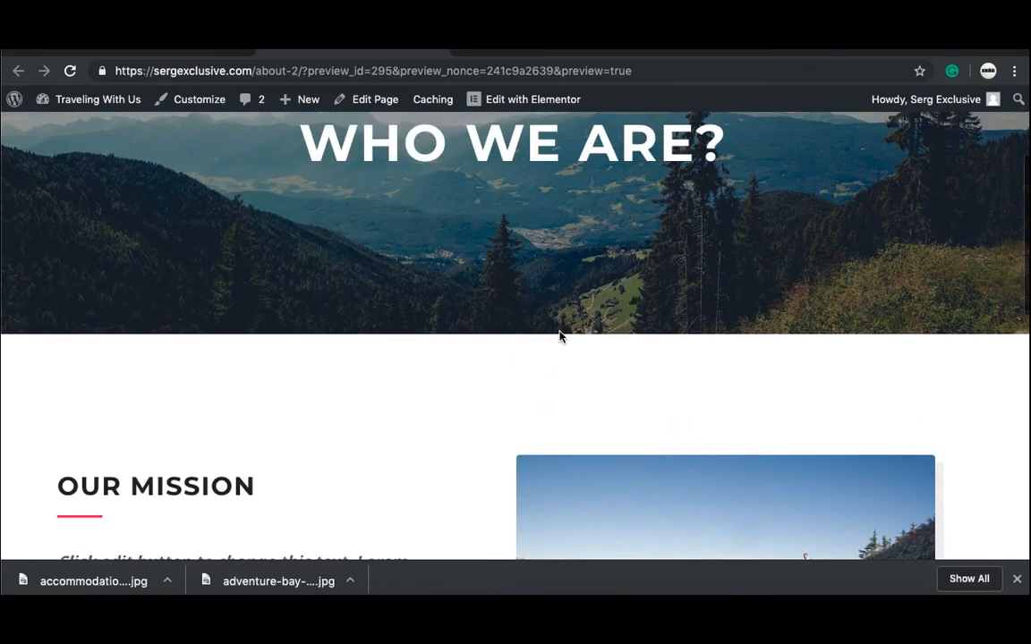
pyautogui.scroll(2, 562, 338)
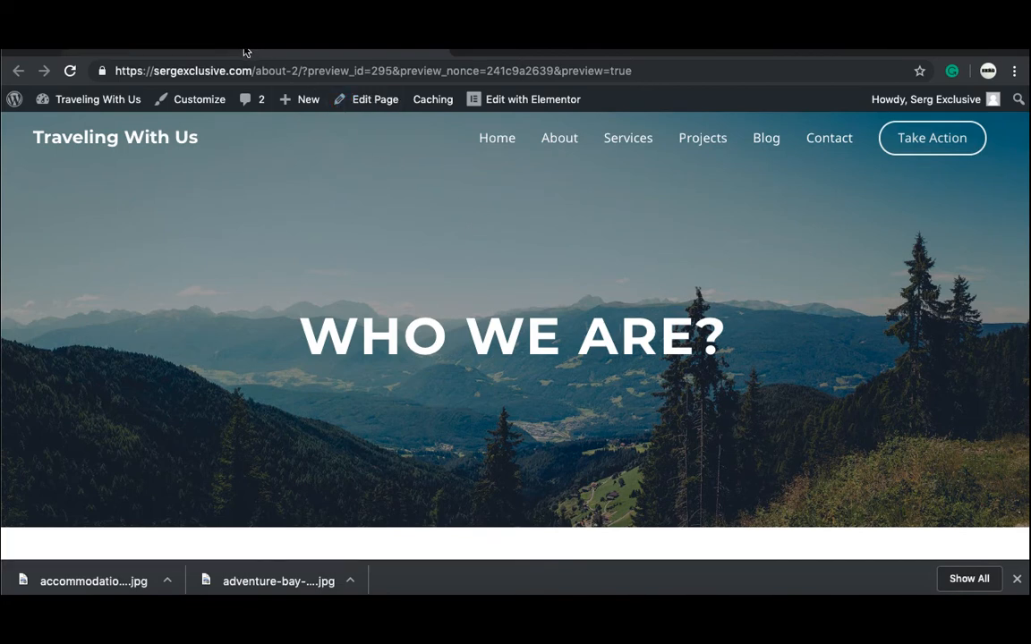
pyautogui.click(577, 142)
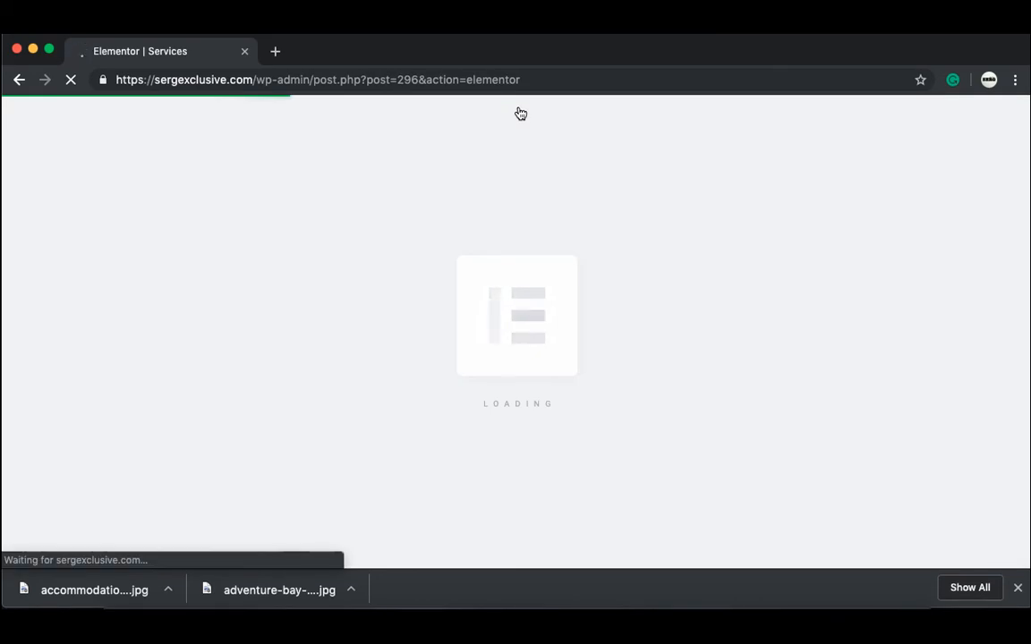
# Step: Drag the sports row's columns so Winter Sports sits before Water Sports
pyautogui.scroll(-3, 532, 541)
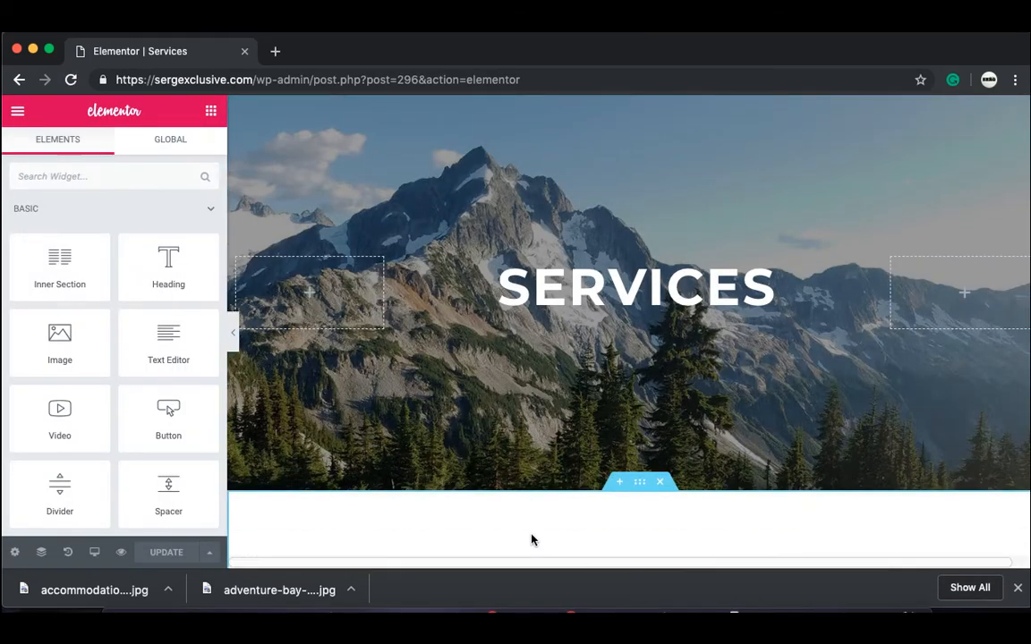
pyautogui.scroll(-5, 532, 541)
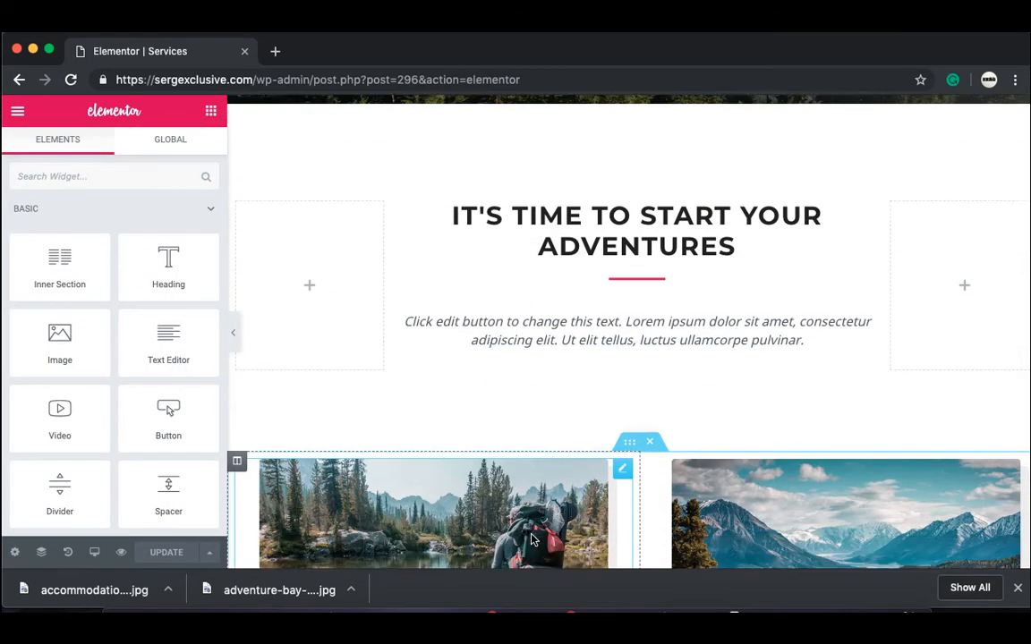
pyautogui.scroll(-4, 532, 540)
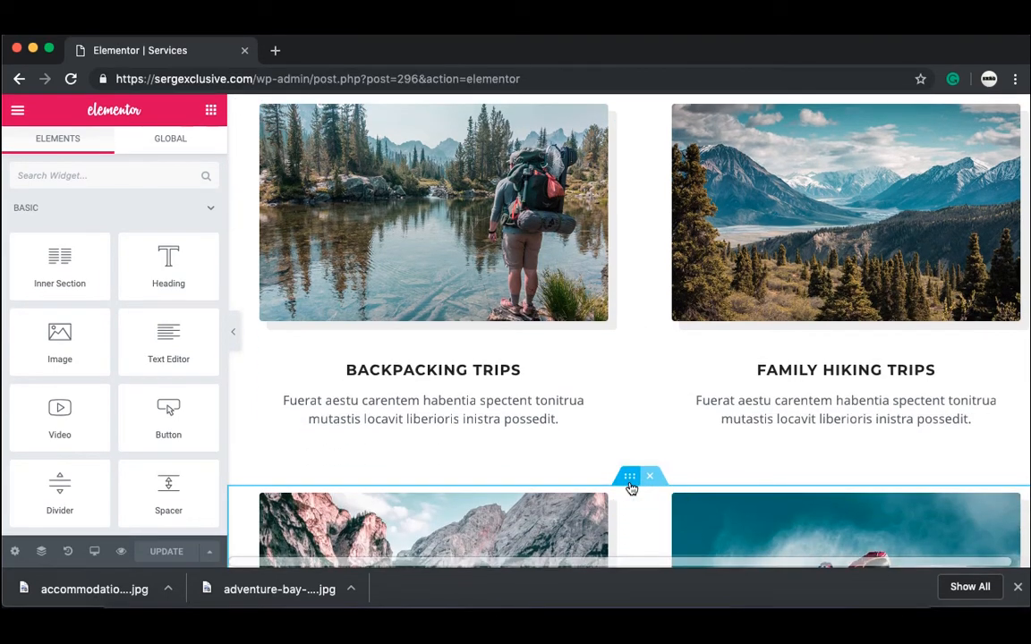
pyautogui.moveTo(630, 478); pyautogui.dragTo(612, 114)
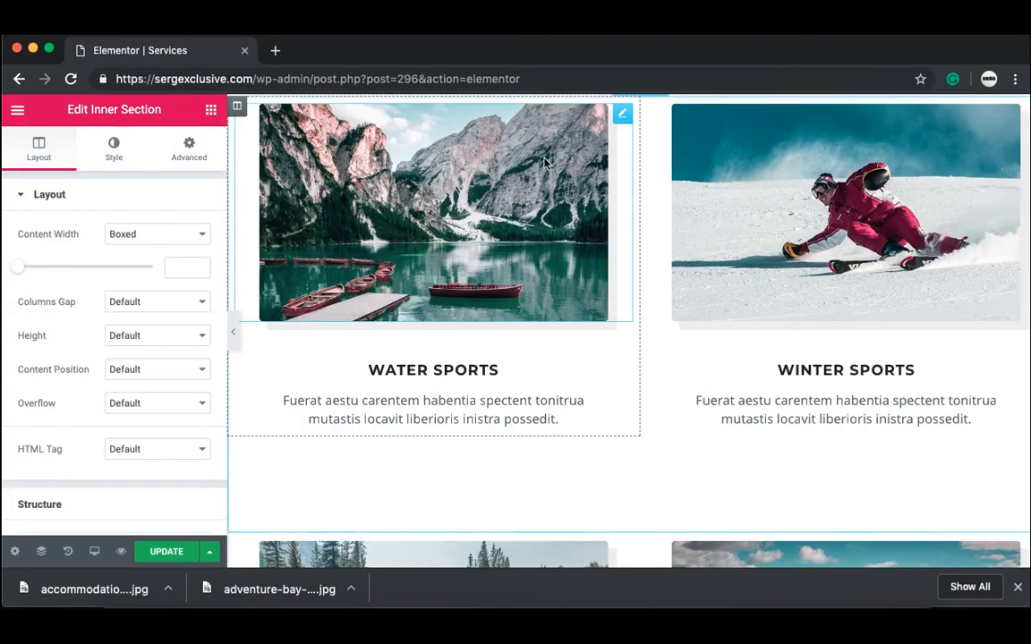
pyautogui.moveTo(239, 110); pyautogui.dragTo(729, 230)
pyautogui.click(211, 109)
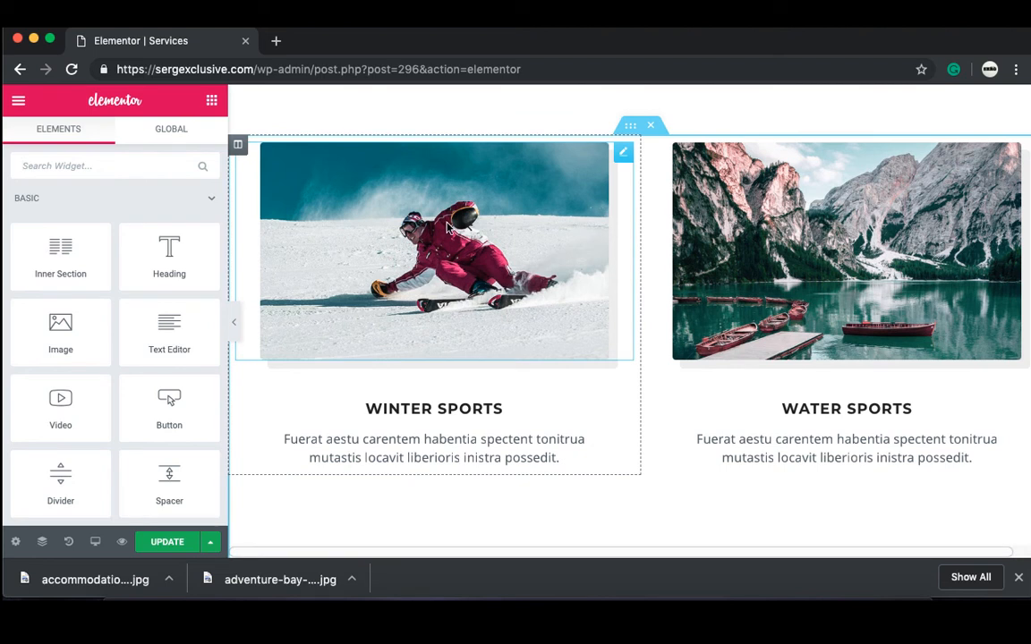
# Step: Open the skier image's CSS Filters and test the Blur, Brightness and Saturation sliders
pyautogui.click(449, 229)
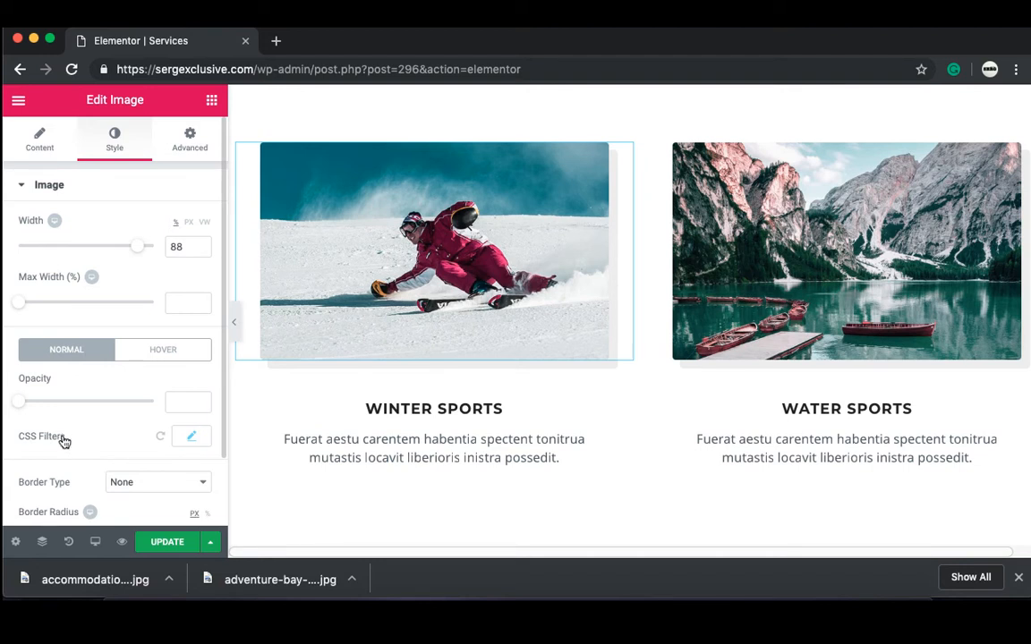
pyautogui.click(191, 436)
pyautogui.scroll(-2, 190, 434)
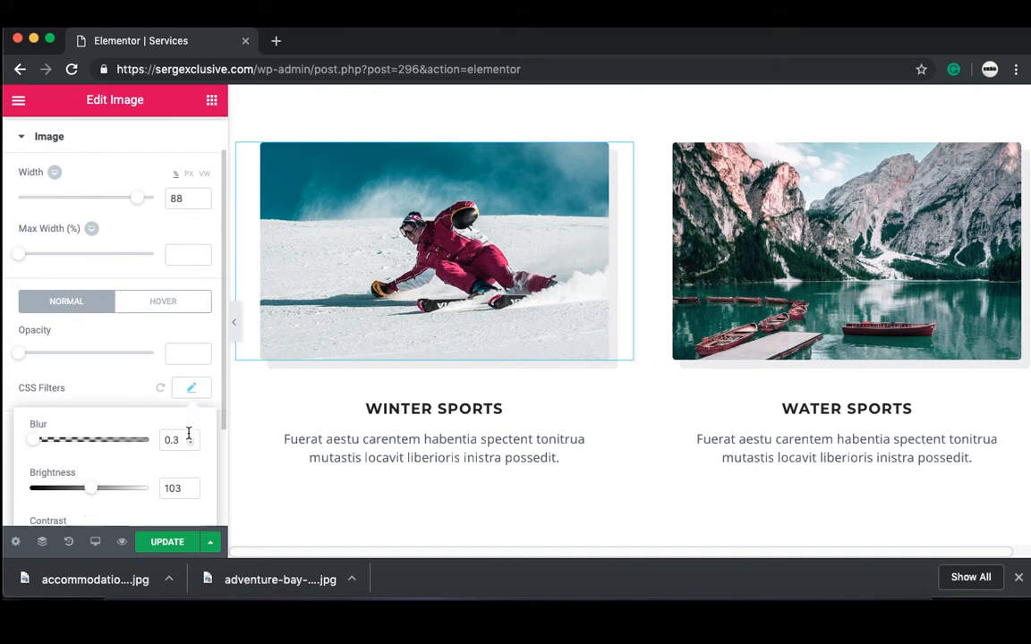
pyautogui.scroll(-3, 188, 435)
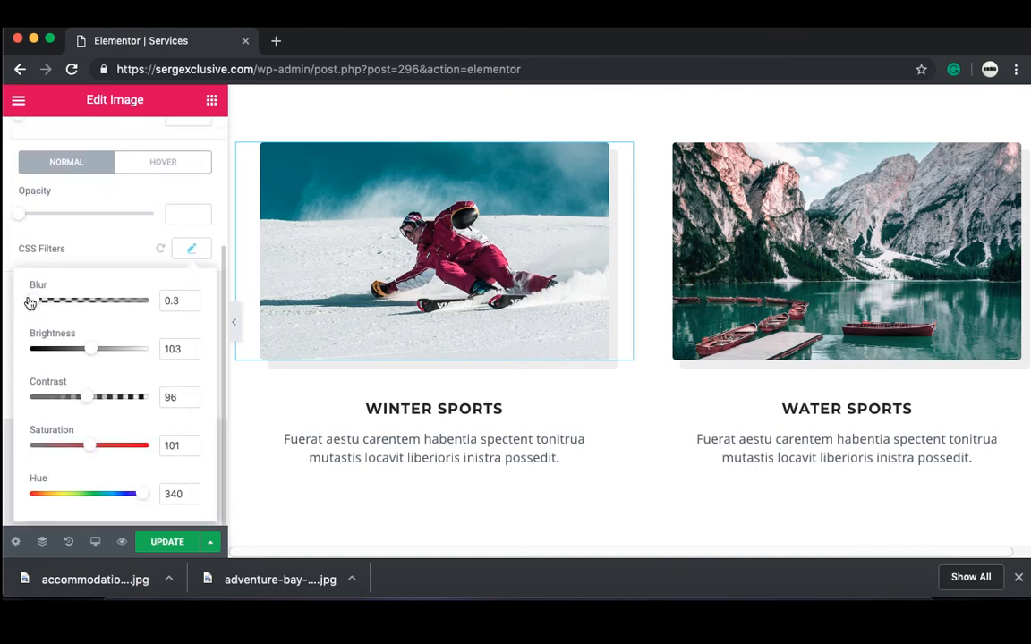
pyautogui.moveTo(31, 304)
pyautogui.mouseDown()
pyautogui.moveTo(105, 307)
pyautogui.moveTo(26, 318)
pyautogui.mouseUp()
pyautogui.moveTo(92, 358); pyautogui.dragTo(93, 413)
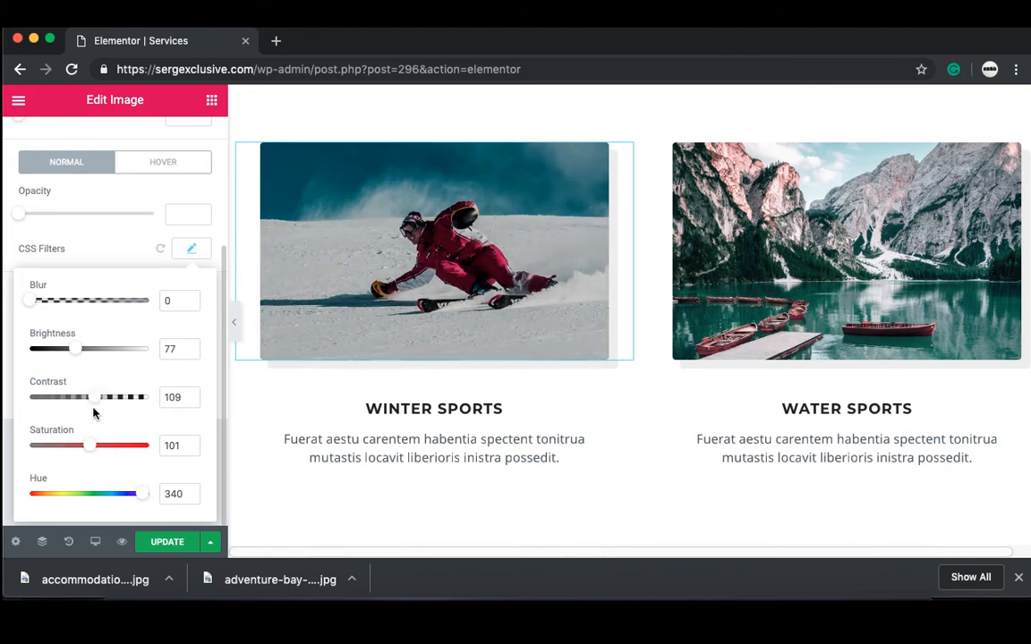
pyautogui.moveTo(93, 455)
pyautogui.mouseDown()
pyautogui.moveTo(120, 446)
pyautogui.moveTo(141, 456)
pyautogui.moveTo(82, 459)
pyautogui.moveTo(132, 467)
pyautogui.moveTo(102, 466)
pyautogui.mouseUp()
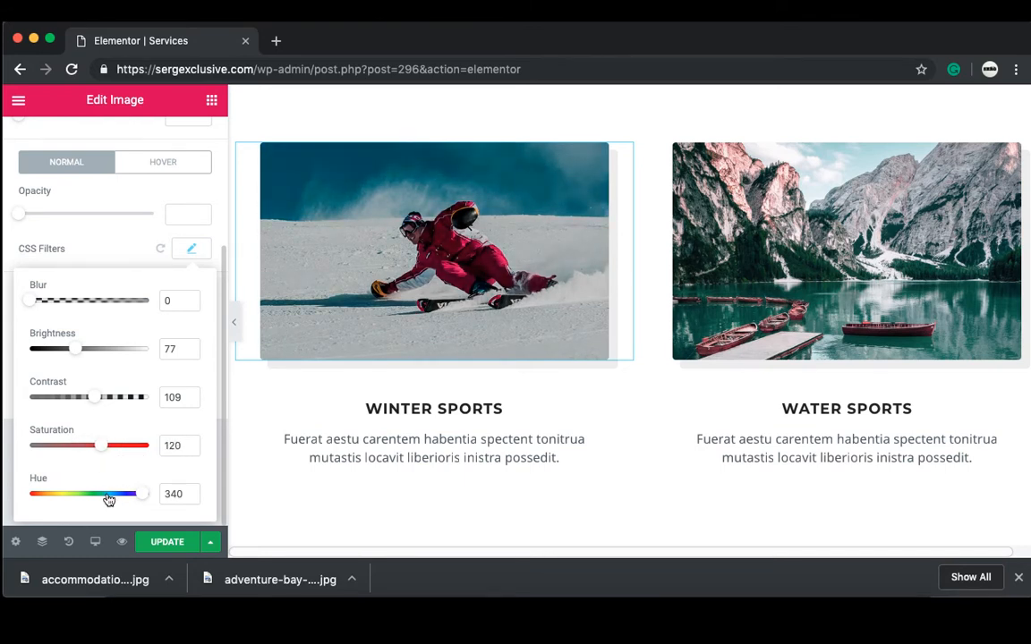
# Step: Try hue and saturation shifts, then reset the filters to default and update the Services page
pyautogui.click(107, 495)
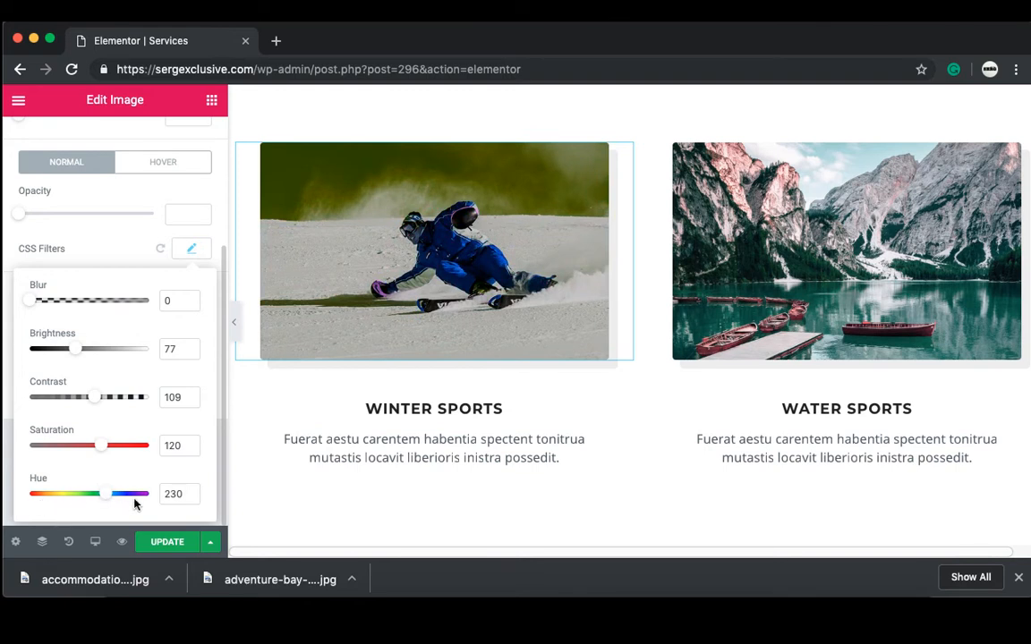
pyautogui.moveTo(140, 498); pyautogui.dragTo(117, 499)
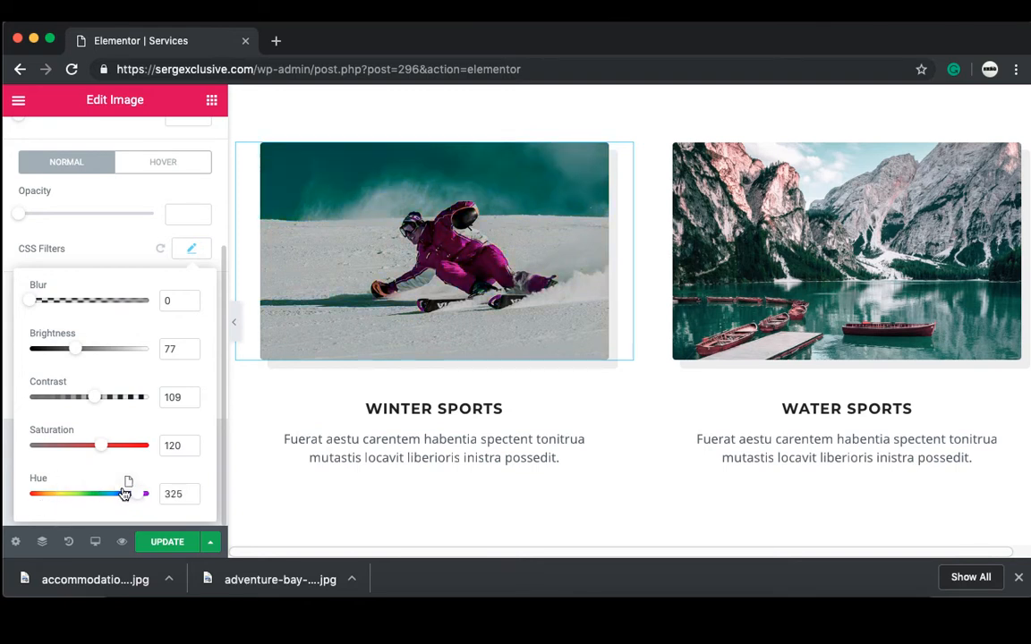
pyautogui.moveTo(134, 496); pyautogui.dragTo(111, 488)
pyautogui.moveTo(93, 450); pyautogui.dragTo(68, 452)
pyautogui.click(159, 250)
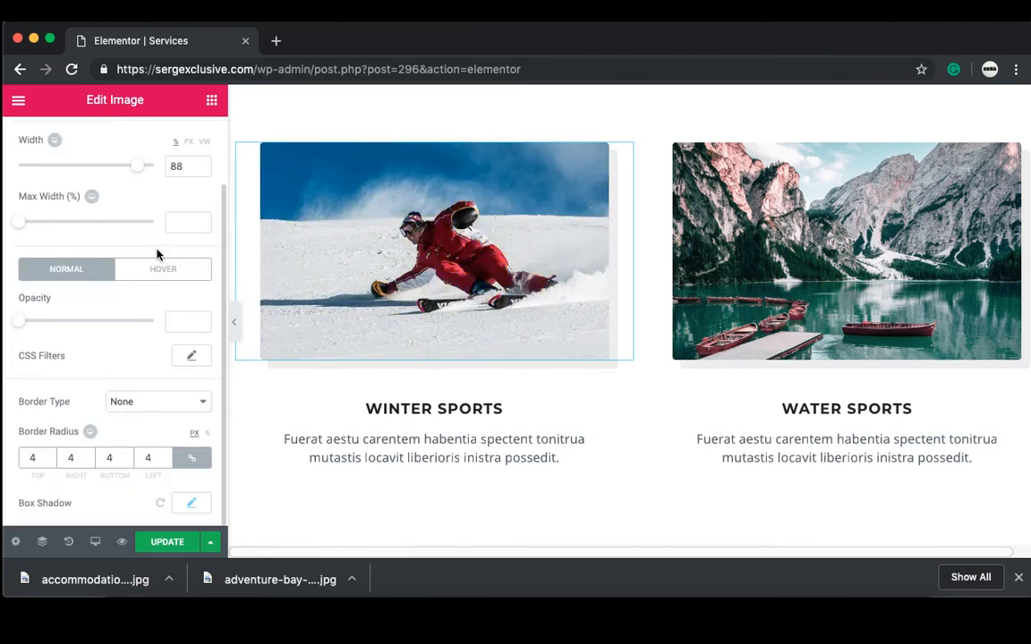
pyautogui.click(157, 542)
# Step: Preview the Services page live, close the editor tab, and scroll through the Winter and Water Sports cards
pyautogui.click(121, 541)
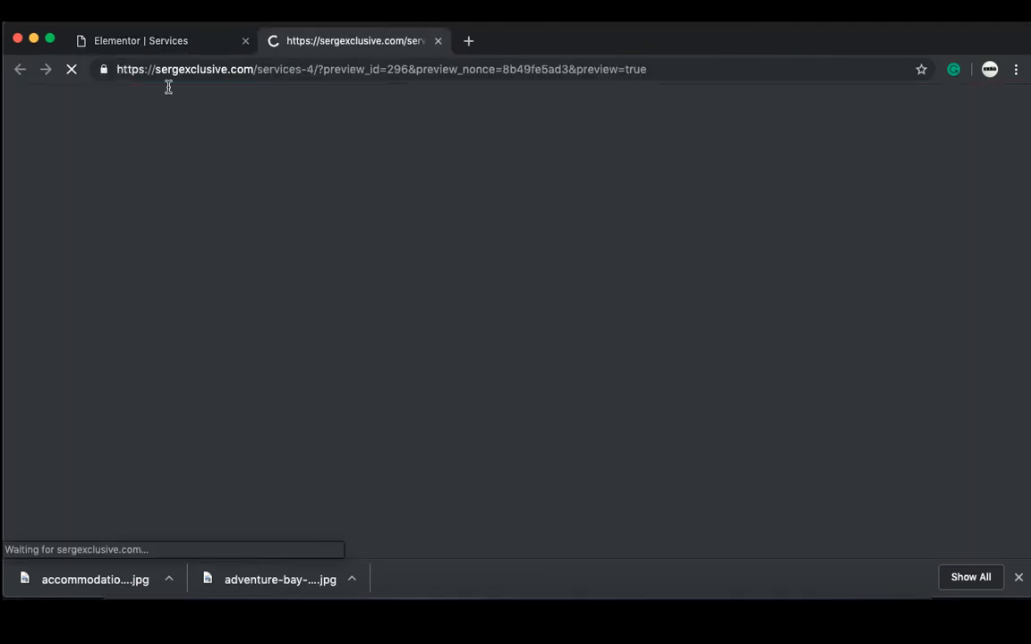
pyautogui.click(245, 41)
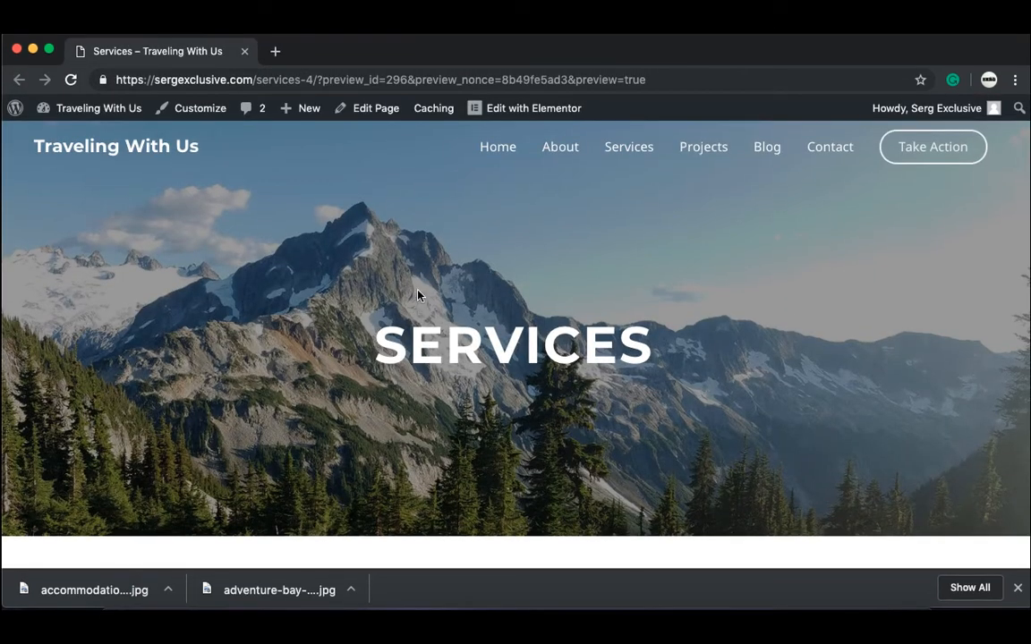
pyautogui.scroll(-5, 418, 294)
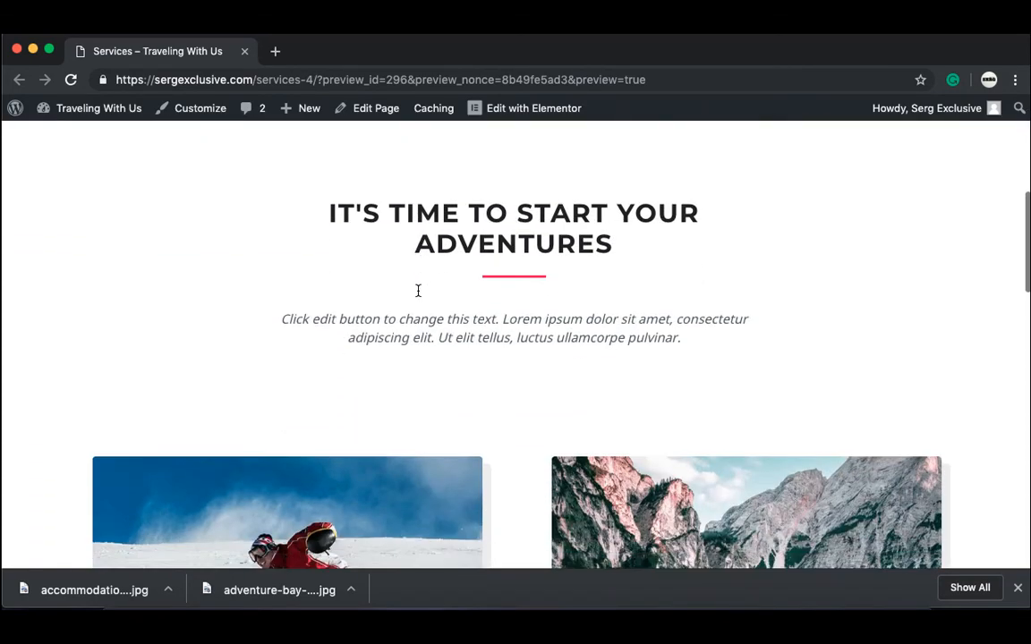
pyautogui.scroll(-3, 417, 294)
pyautogui.scroll(-1, 507, 382)
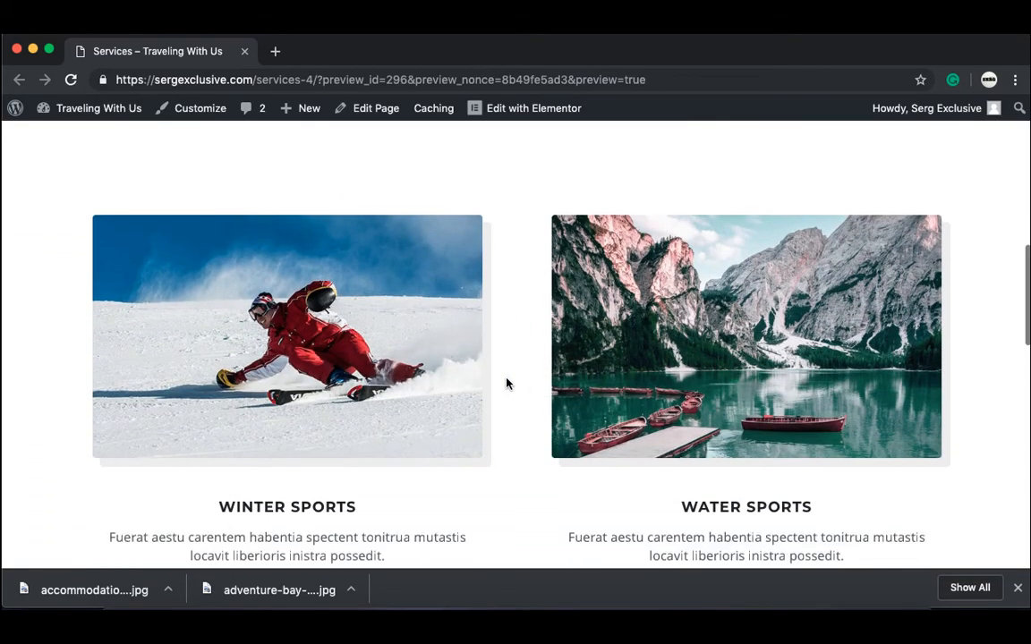
pyautogui.scroll(-5, 507, 383)
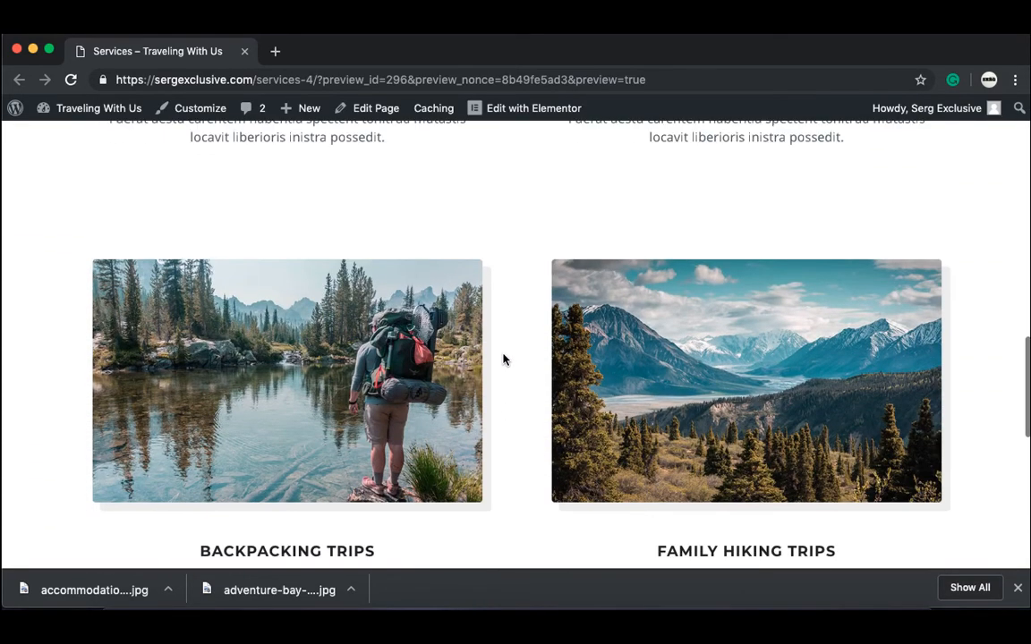
pyautogui.scroll(8, 503, 359)
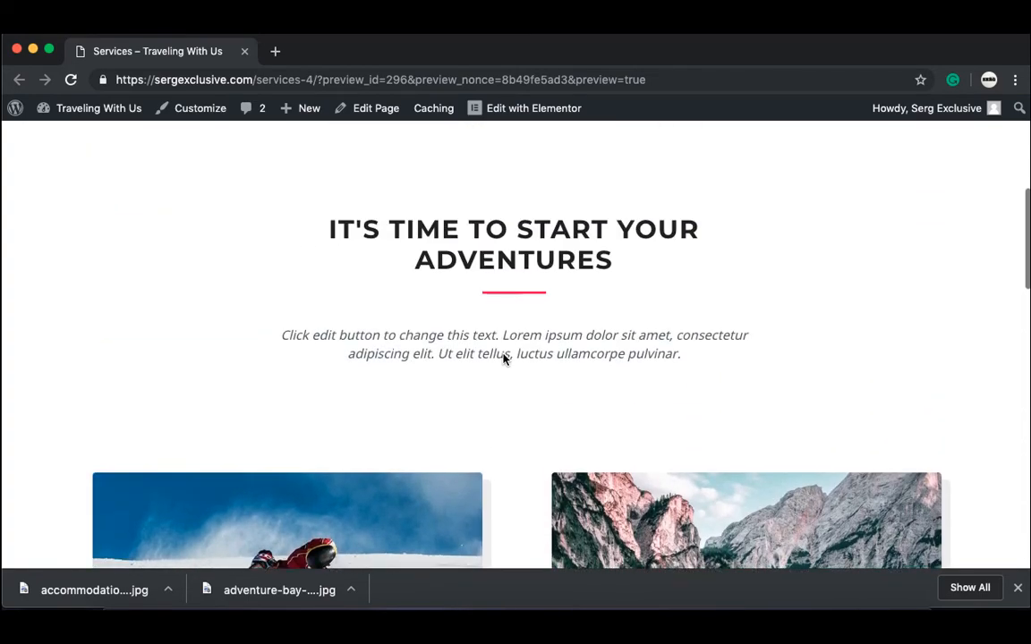
pyautogui.scroll(6, 504, 358)
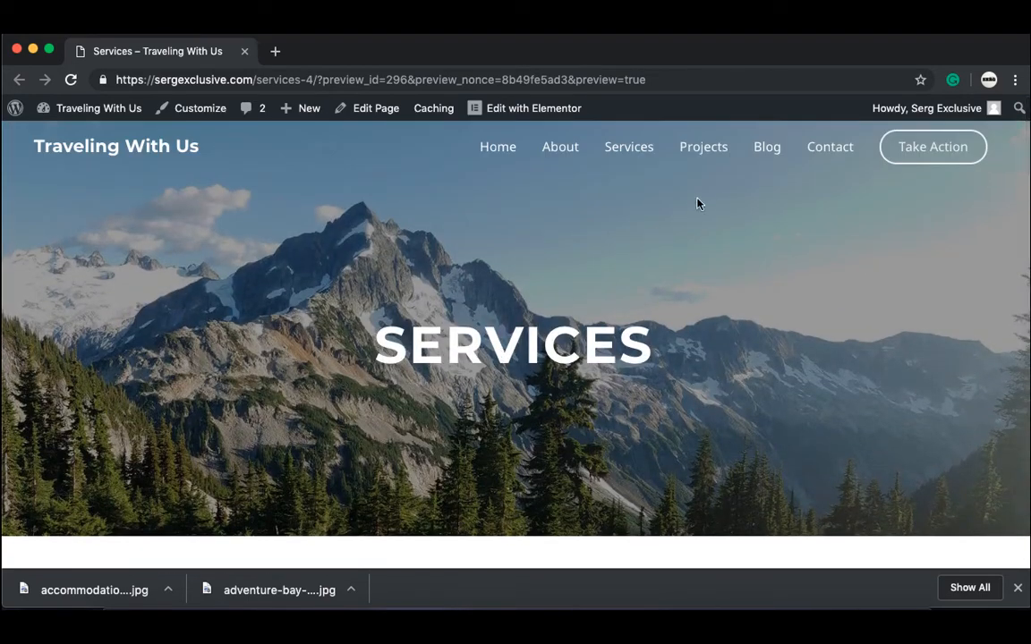
# Step: Go to the Projects page and advance the Water Sports carousel through its photos
pyautogui.click(707, 146)
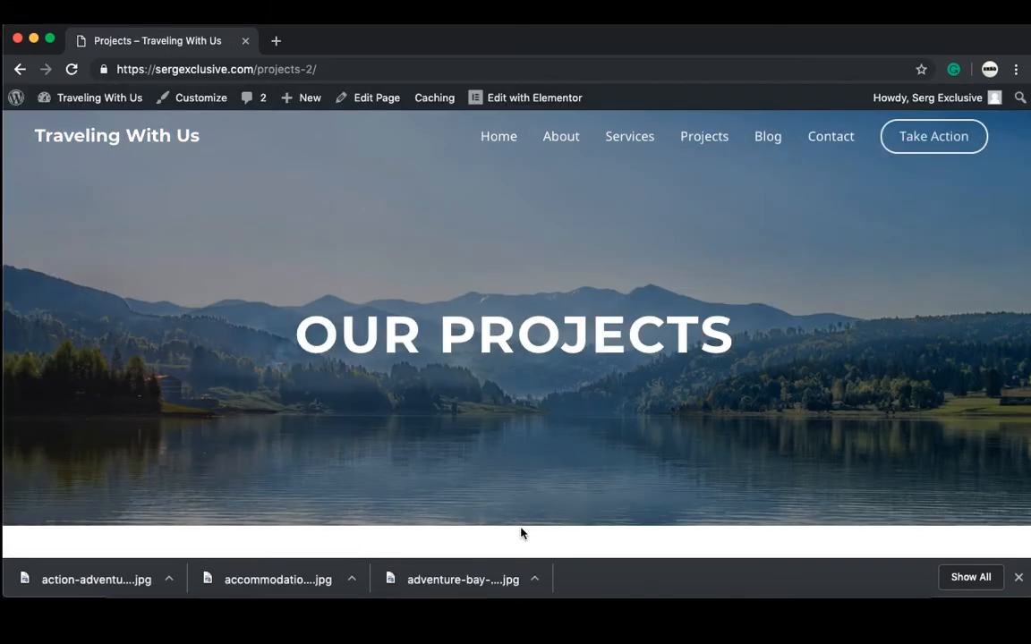
pyautogui.scroll(-5, 522, 533)
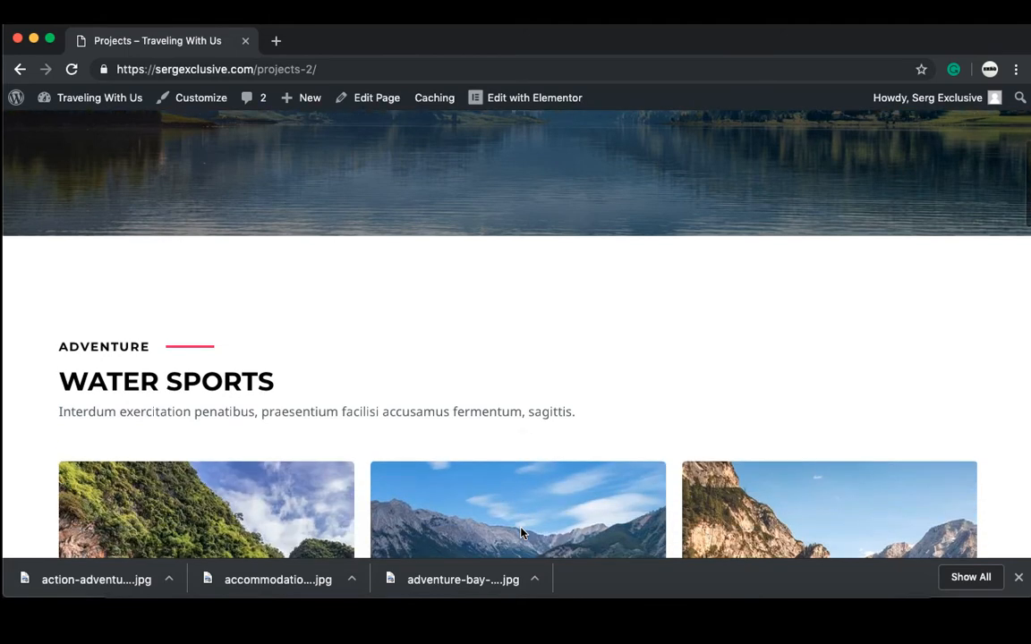
pyautogui.scroll(-2, 521, 533)
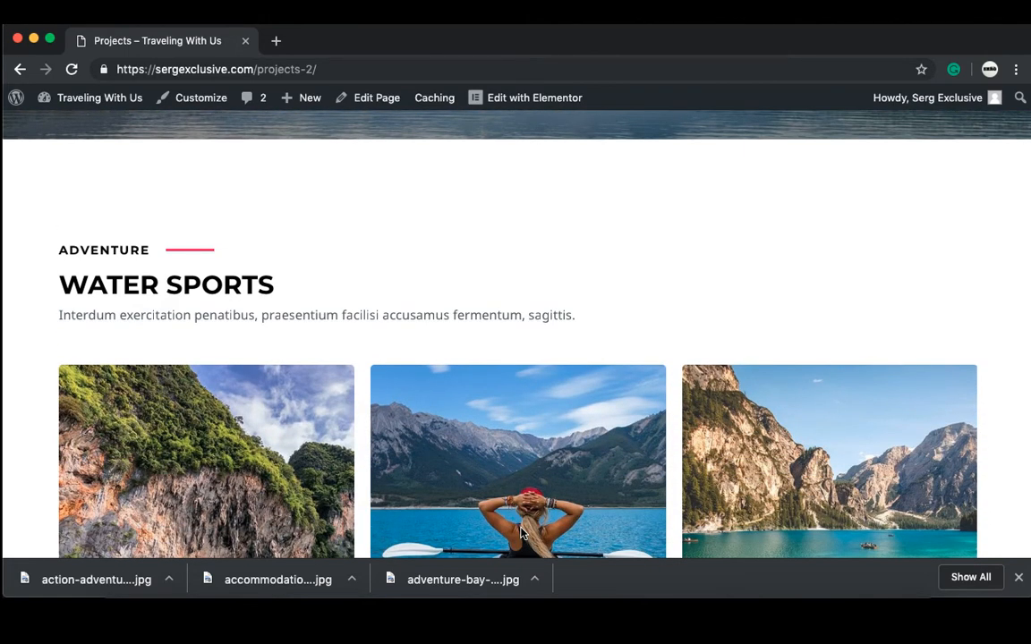
pyautogui.scroll(-5, 530, 455)
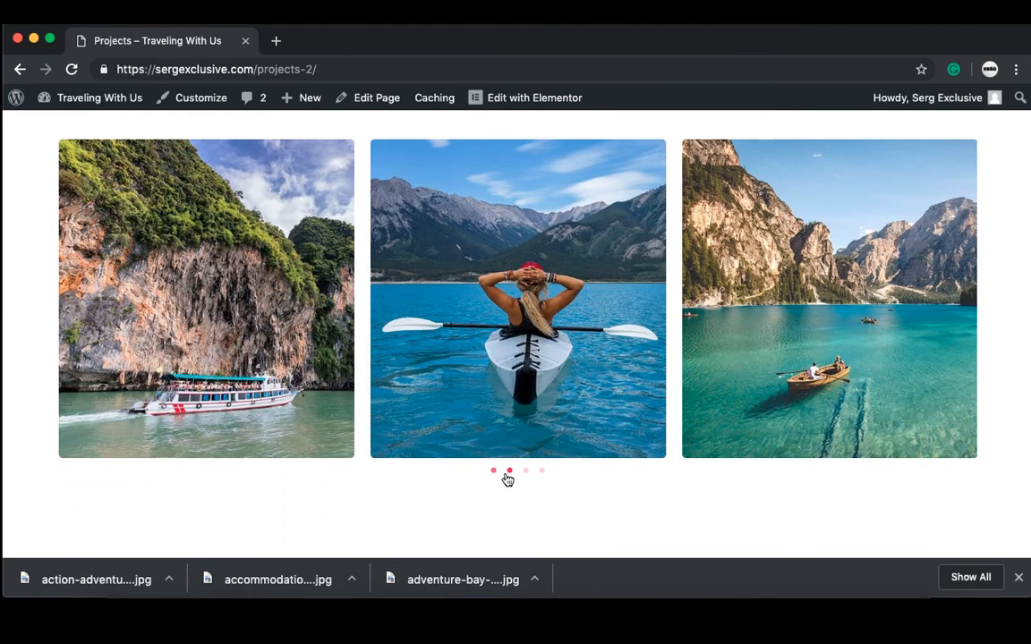
pyautogui.click(509, 472)
pyautogui.click(526, 471)
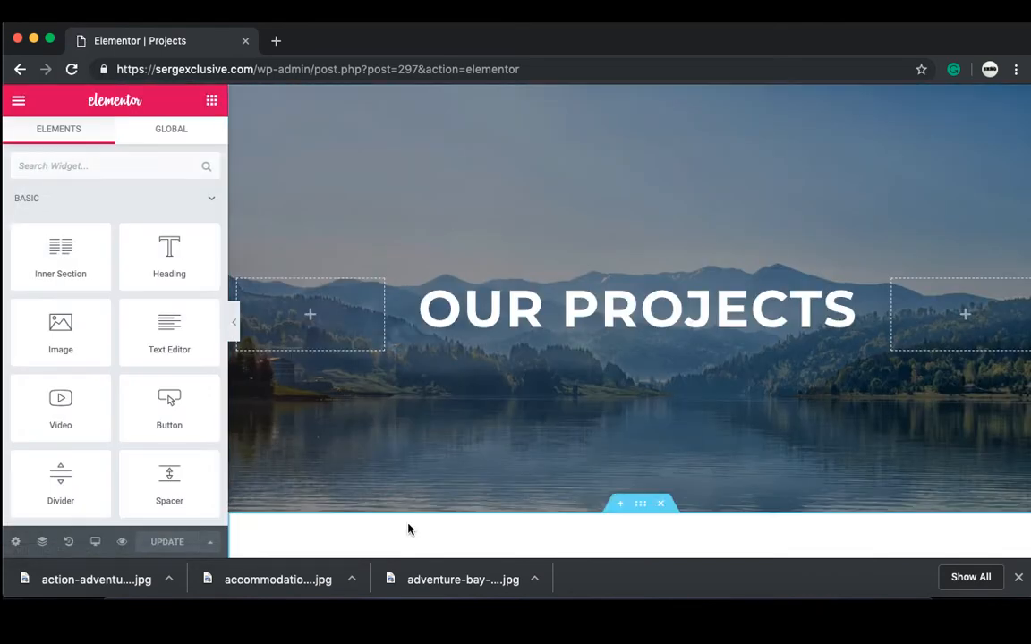
# Step: Select the Water Sports image carousel, bring up its Add Images media library, and open a new browser tab
pyautogui.scroll(-5, 407, 529)
pyautogui.scroll(-2, 407, 529)
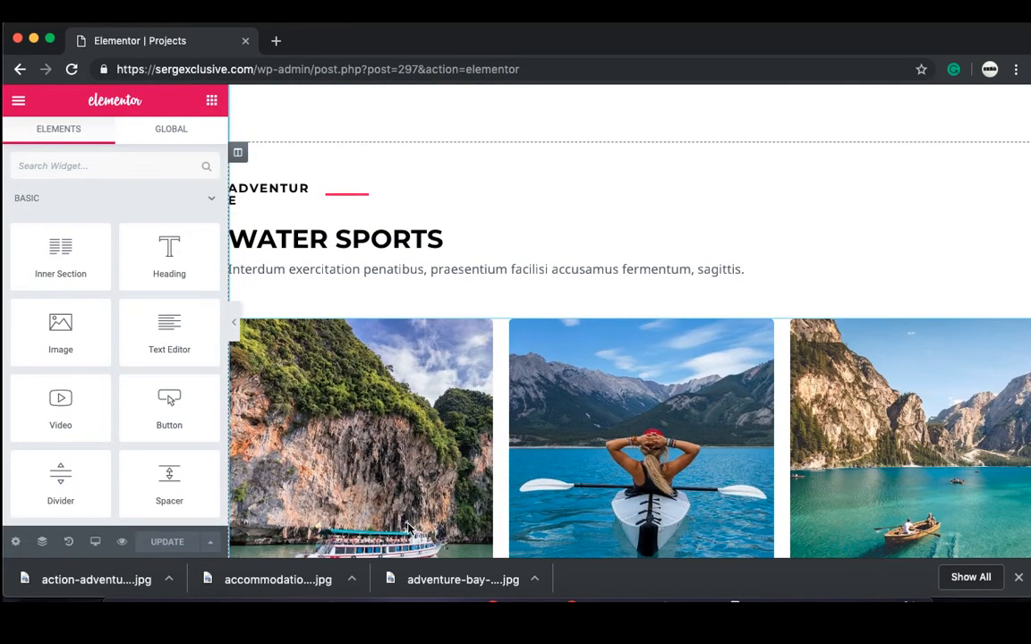
pyautogui.click(576, 438)
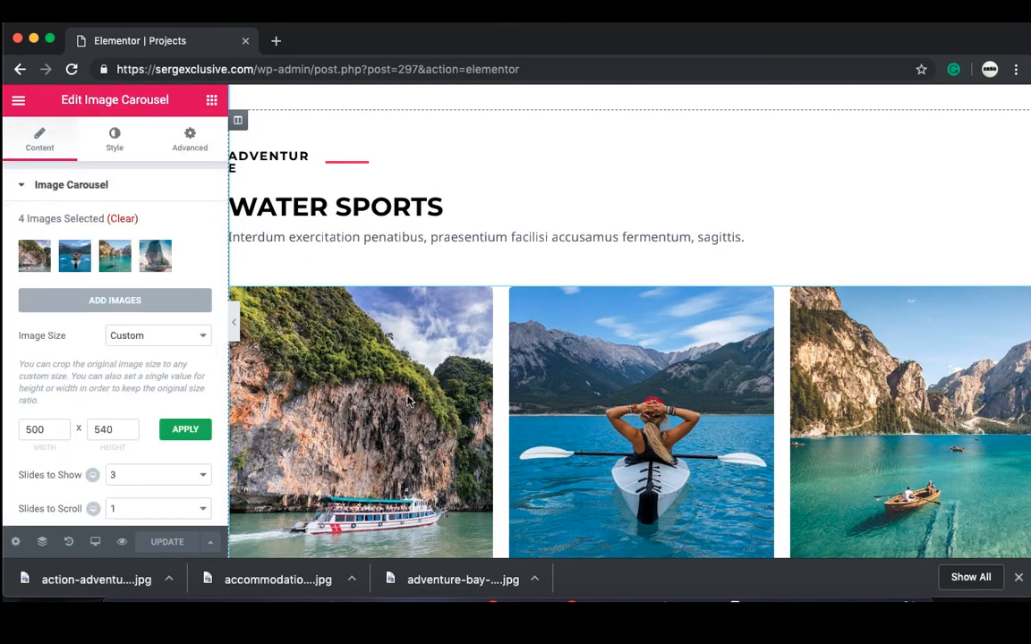
pyautogui.click(166, 304)
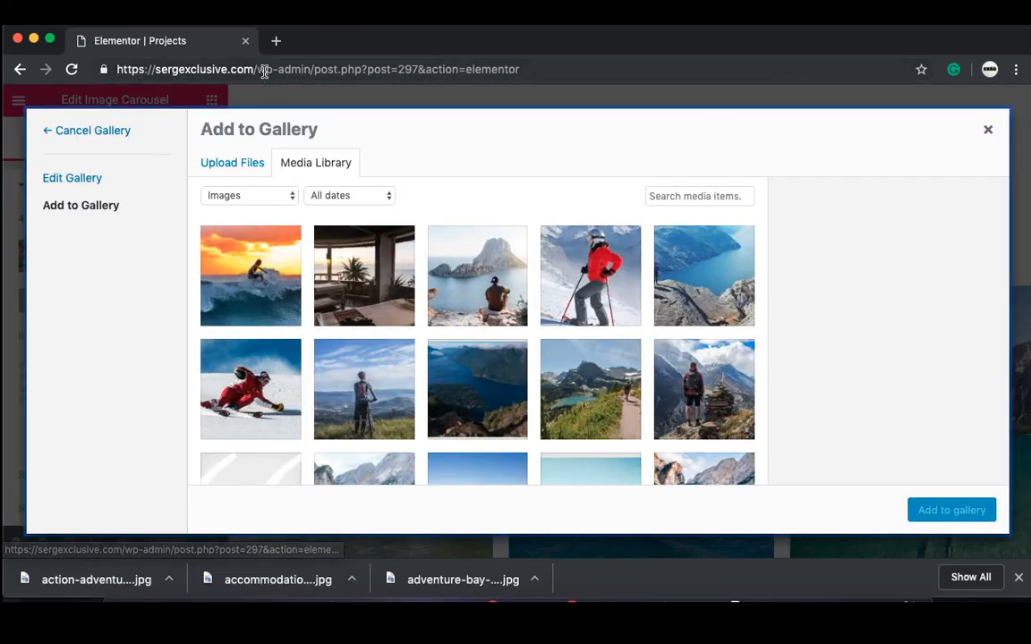
pyautogui.click(276, 41)
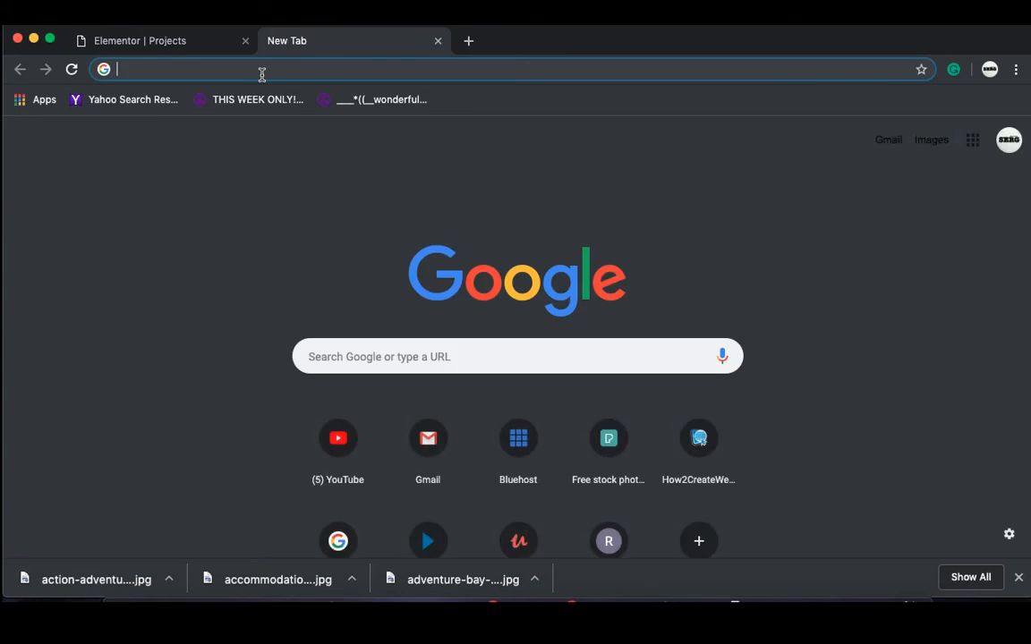
# Step: Go to Pexels and search for 'kayaking' photos
pyautogui.write('pexels.com')
pyautogui.press('Return')
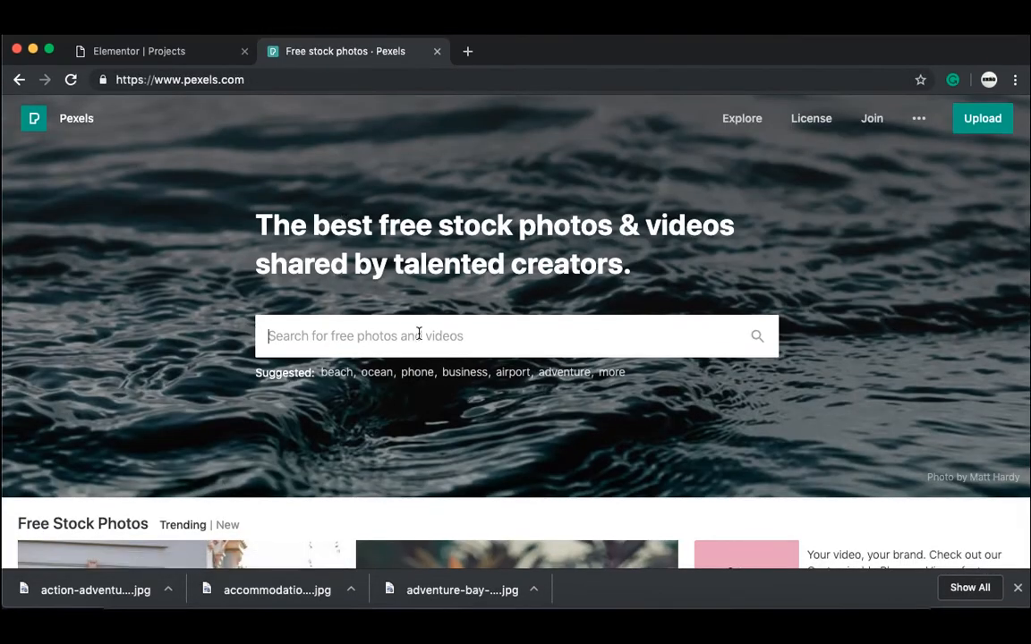
pyautogui.write('kay')
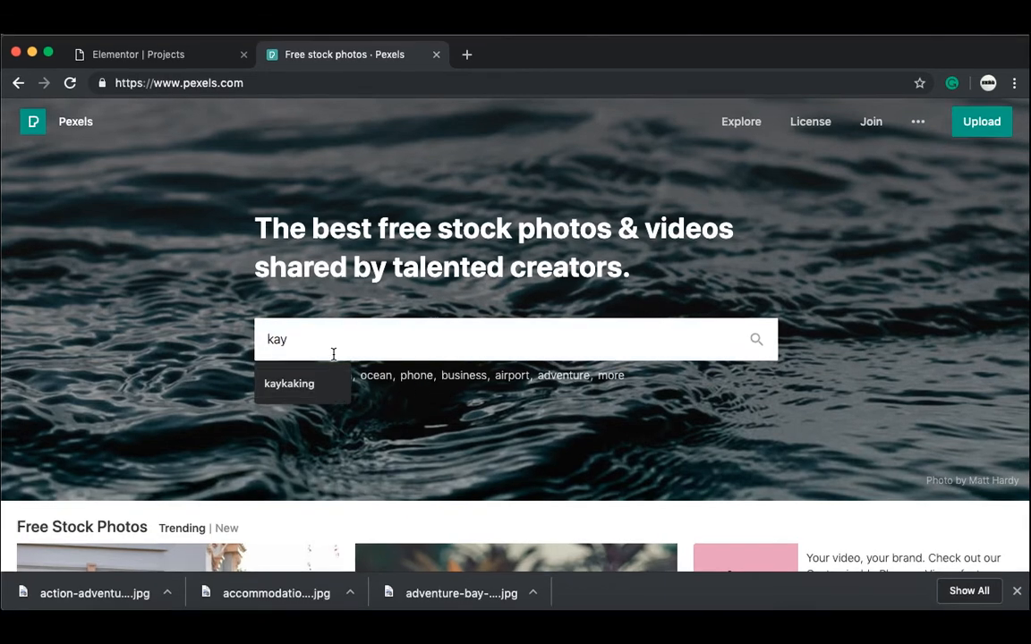
pyautogui.write('aking')
pyautogui.press('Return')
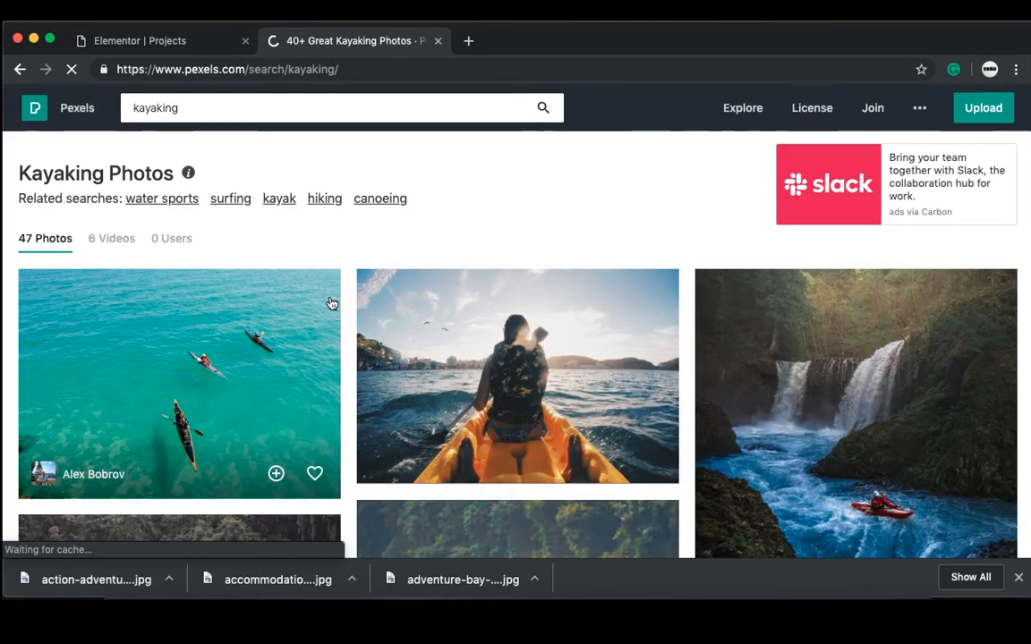
# Step: Download the aerial three-kayak photo at Large 1920 × 1369, then close the Pexels tab
pyautogui.click(271, 394)
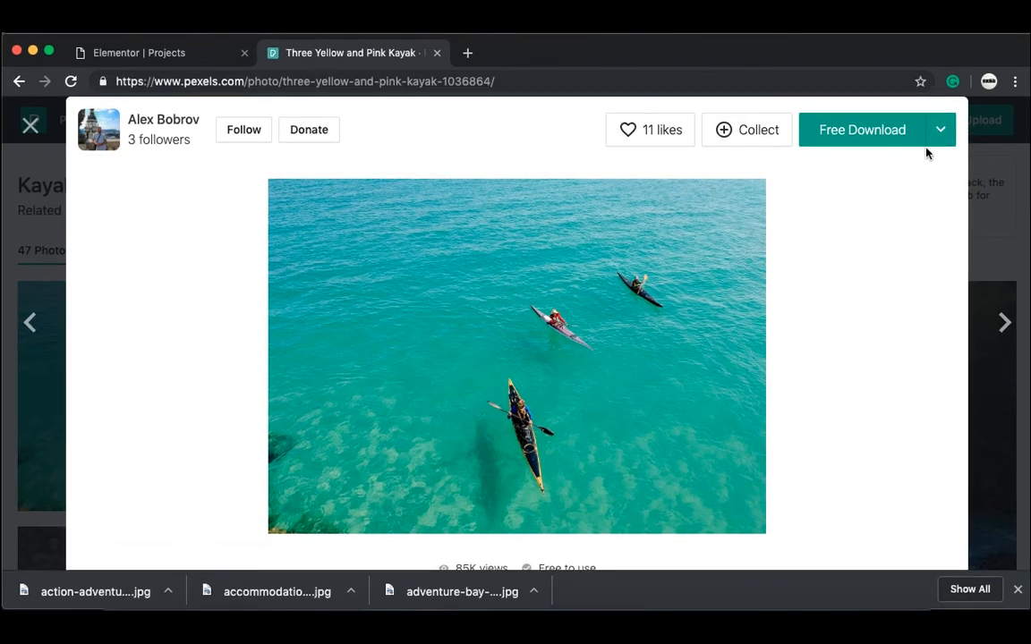
pyautogui.click(937, 126)
pyautogui.click(785, 229)
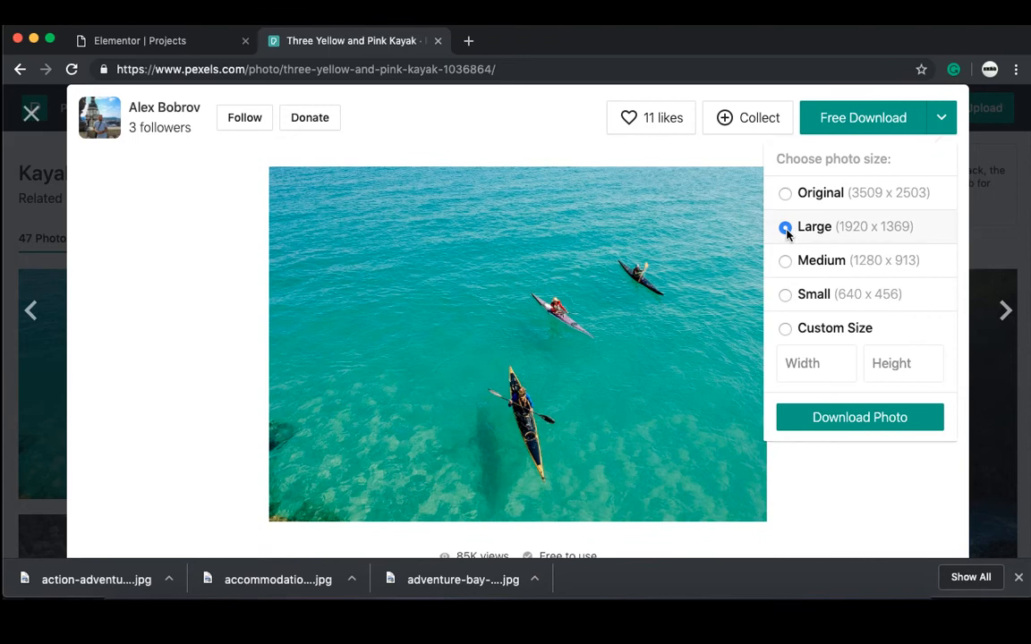
pyautogui.click(858, 419)
pyautogui.click(438, 40)
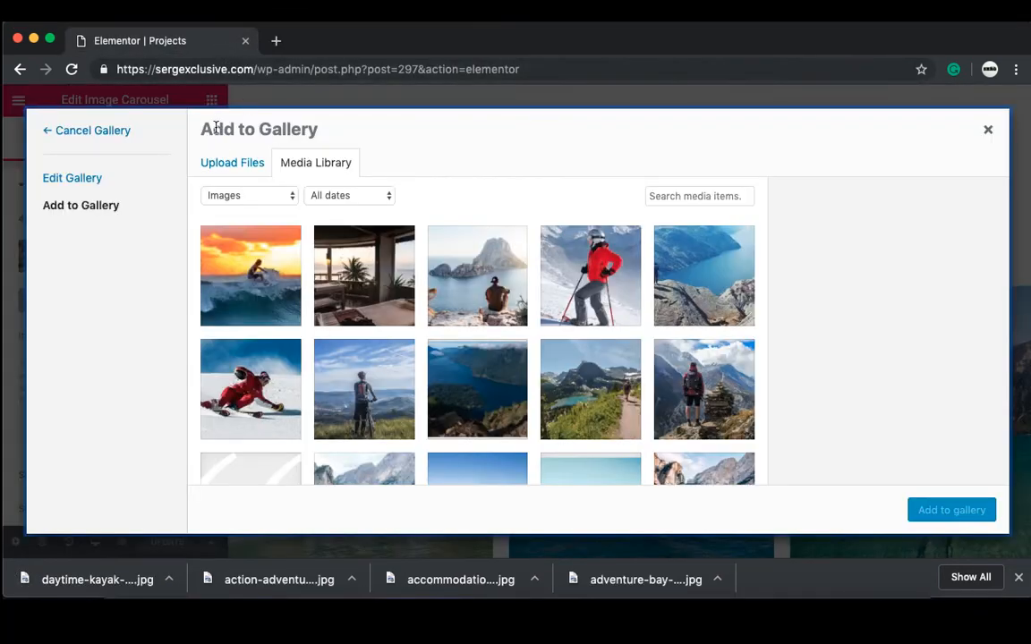
# Step: Upload the daytime-kayak photo, add it to the carousel gallery, and drag it into position
pyautogui.click(233, 165)
pyautogui.click(598, 351)
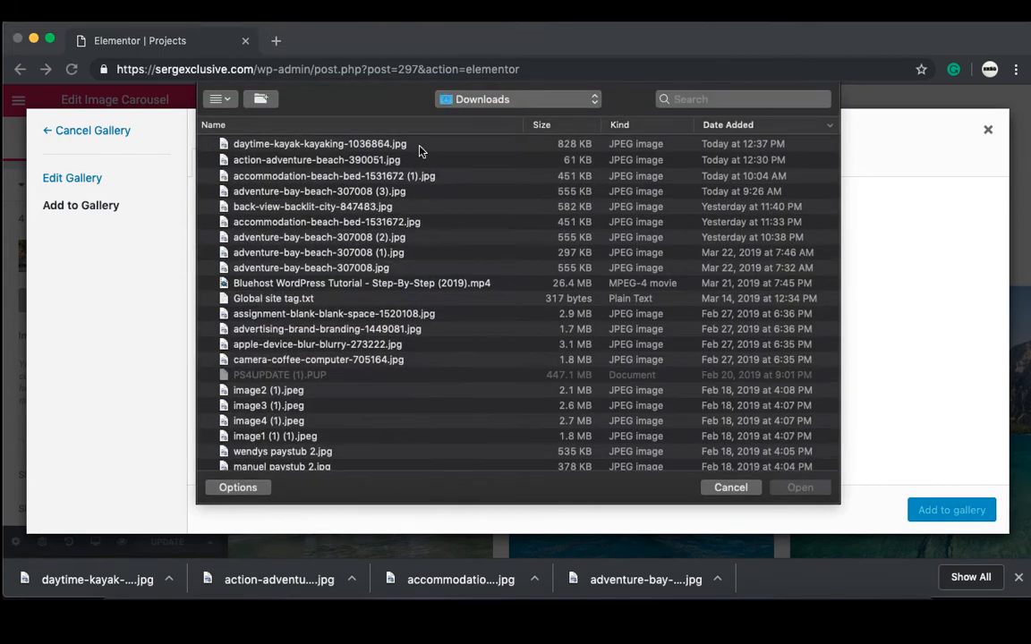
pyautogui.click(420, 144)
pyautogui.click(800, 488)
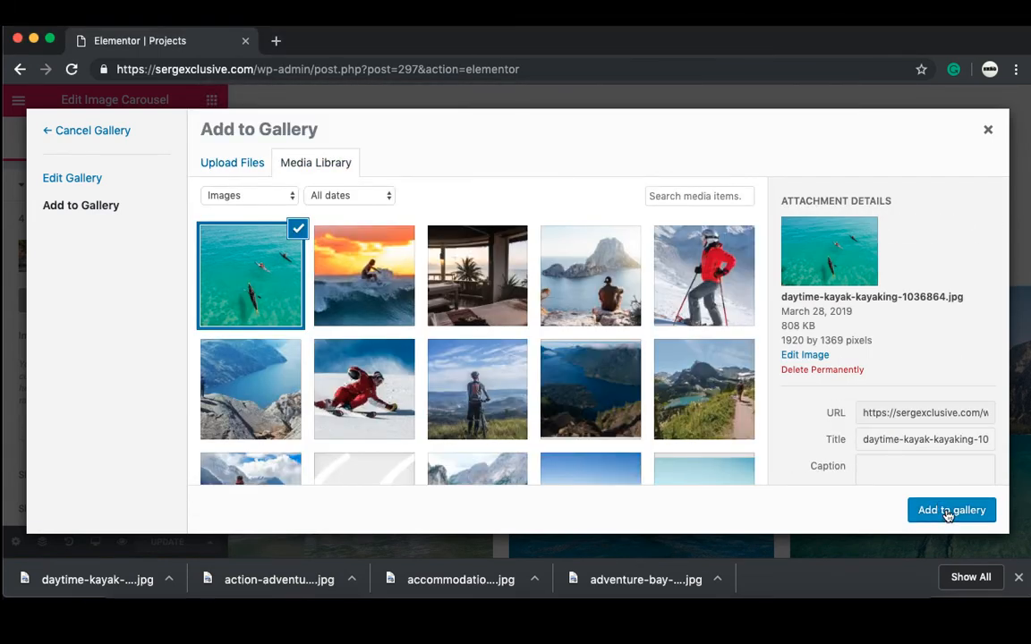
pyautogui.click(948, 512)
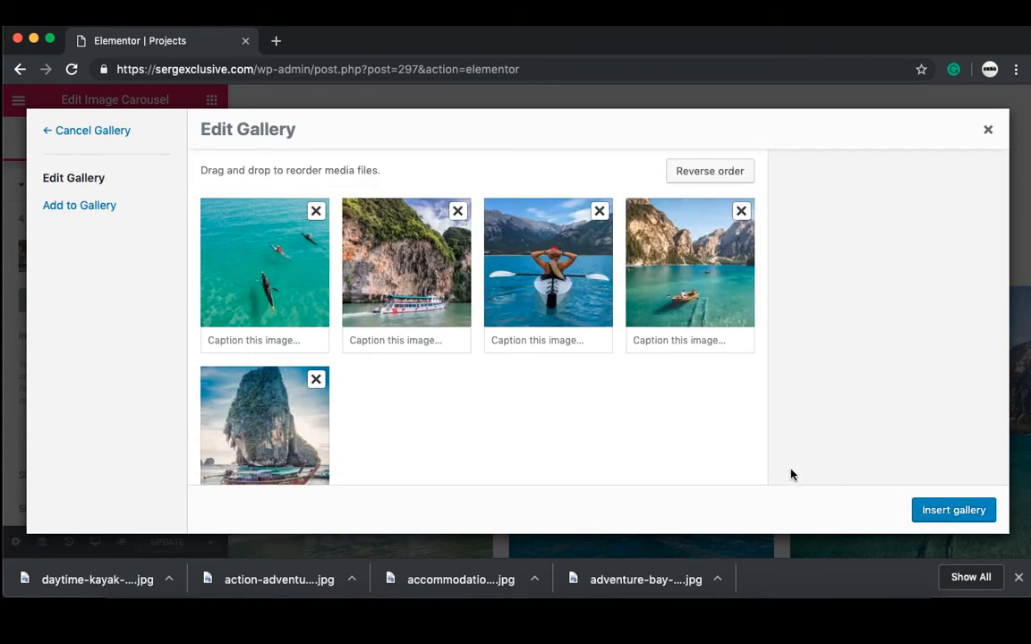
pyautogui.moveTo(542, 308); pyautogui.dragTo(504, 306)
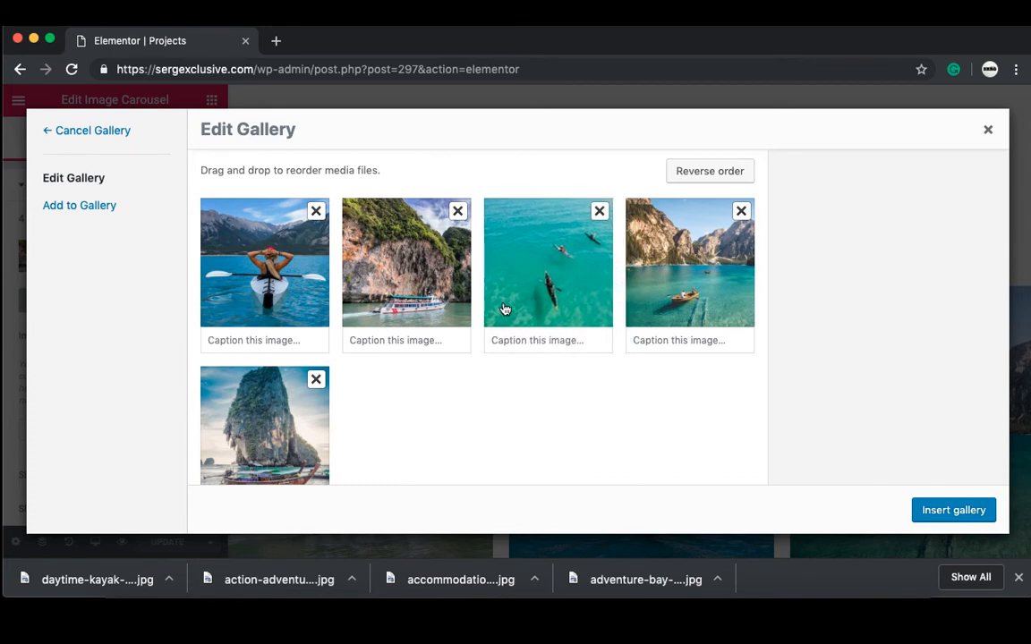
pyautogui.click(504, 306)
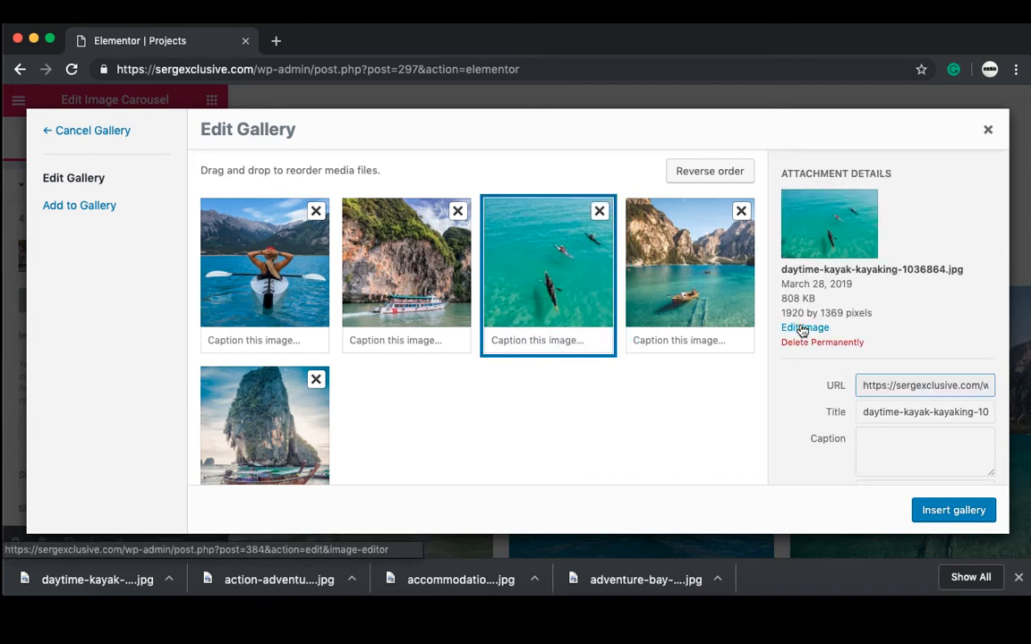
# Step: Scale the kayak photo down to 900 × 642 pixels and return to the gallery
pyautogui.click(803, 330)
pyautogui.doubleClick(824, 232)
pyautogui.press('BackSpace')
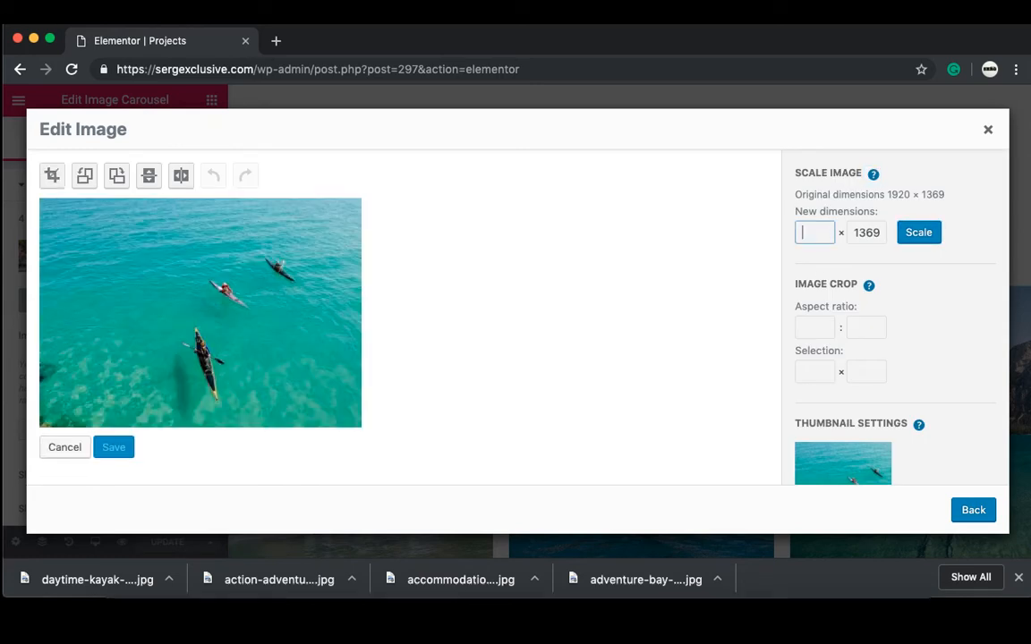
pyautogui.write('900')
pyautogui.click(937, 239)
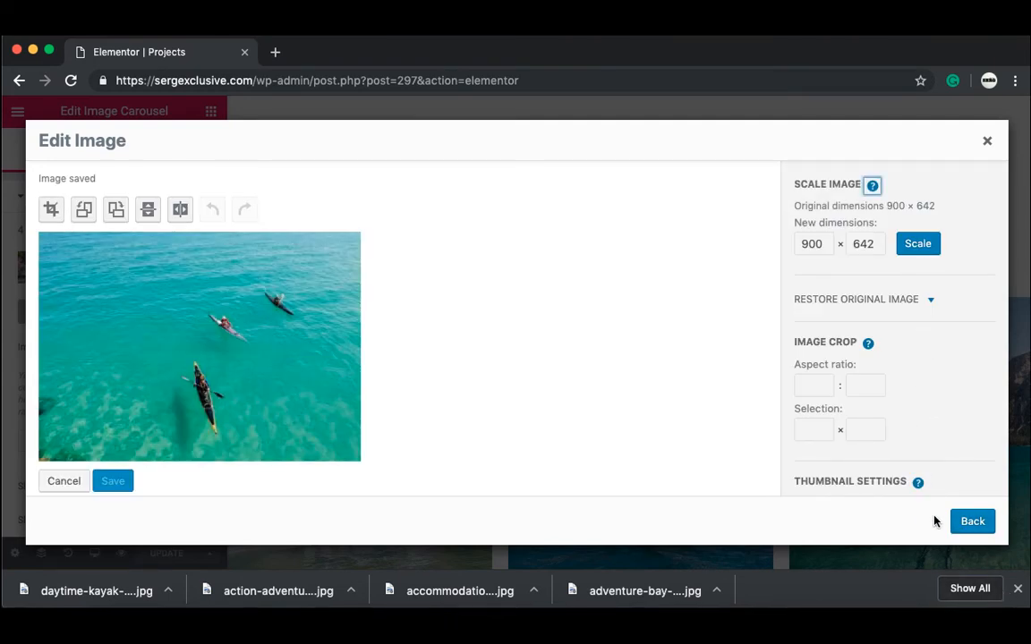
pyautogui.click(973, 521)
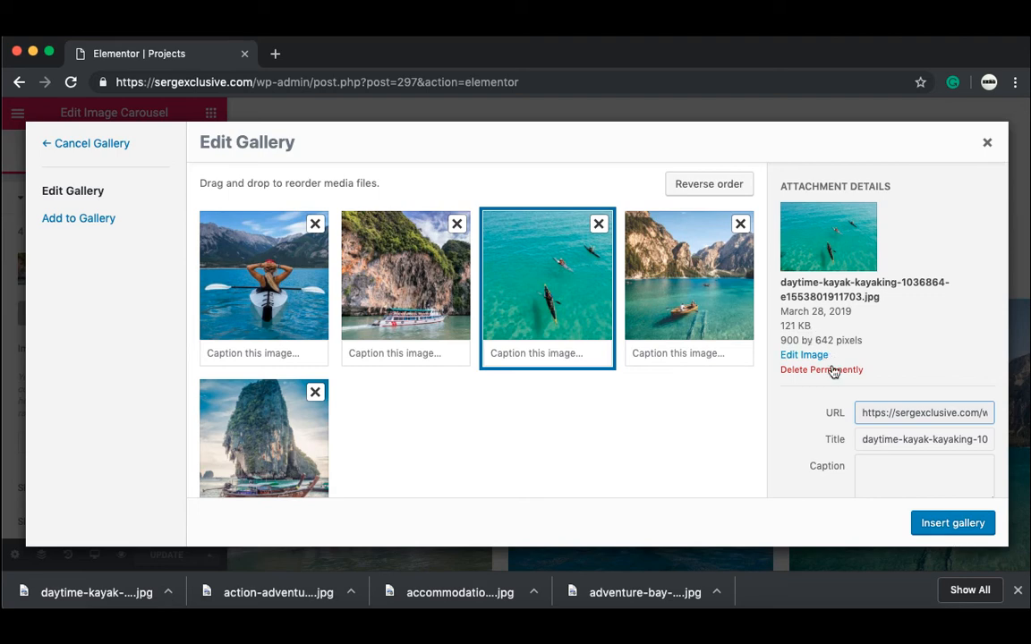
# Step: Insert the five-image gallery into the Water Sports carousel and collapse the panel for a full-width preview
pyautogui.click(938, 534)
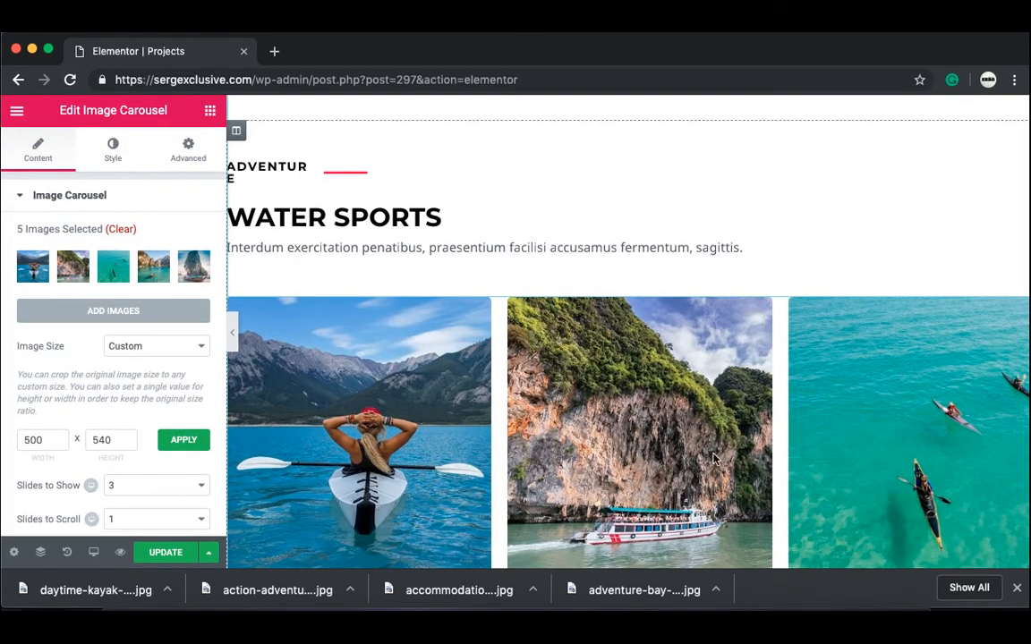
pyautogui.click(233, 337)
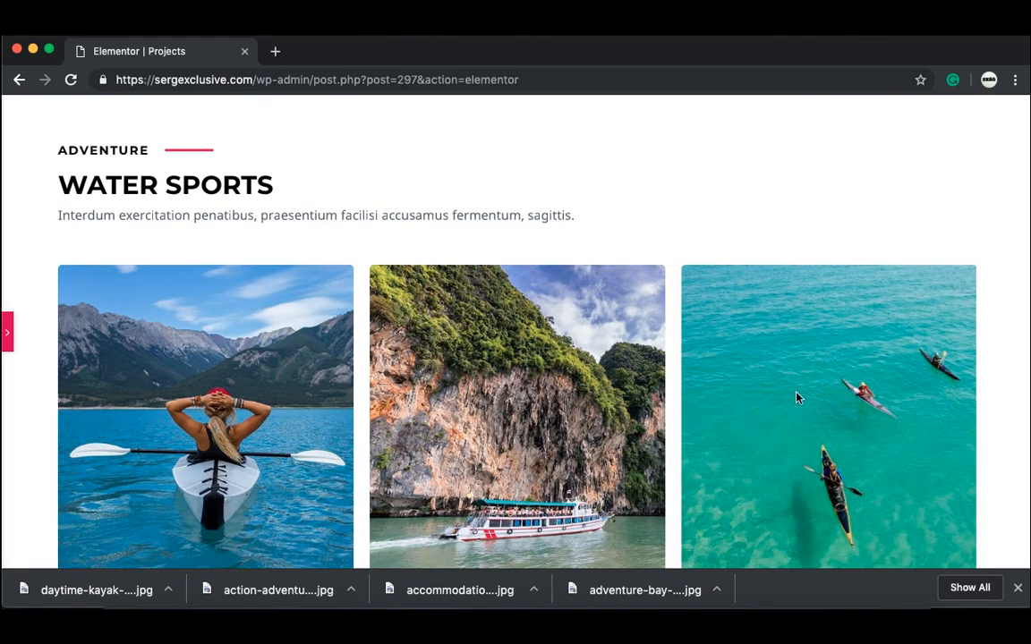
pyautogui.scroll(-4, 688, 192)
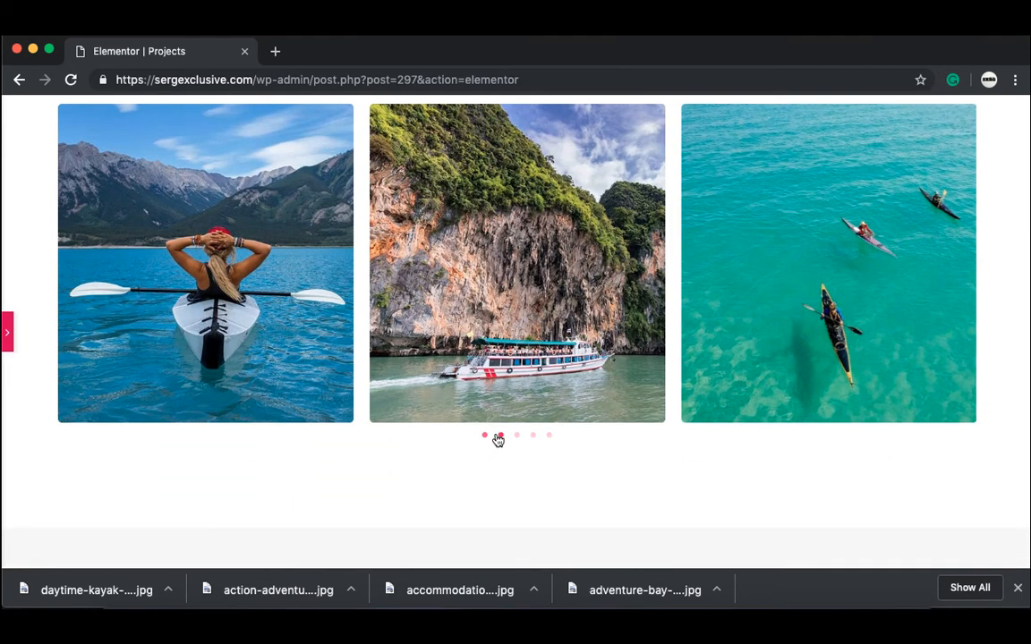
# Step: Step through the carousel dots to check all five slides, then save the Projects page
pyautogui.click(500, 436)
pyautogui.click(517, 436)
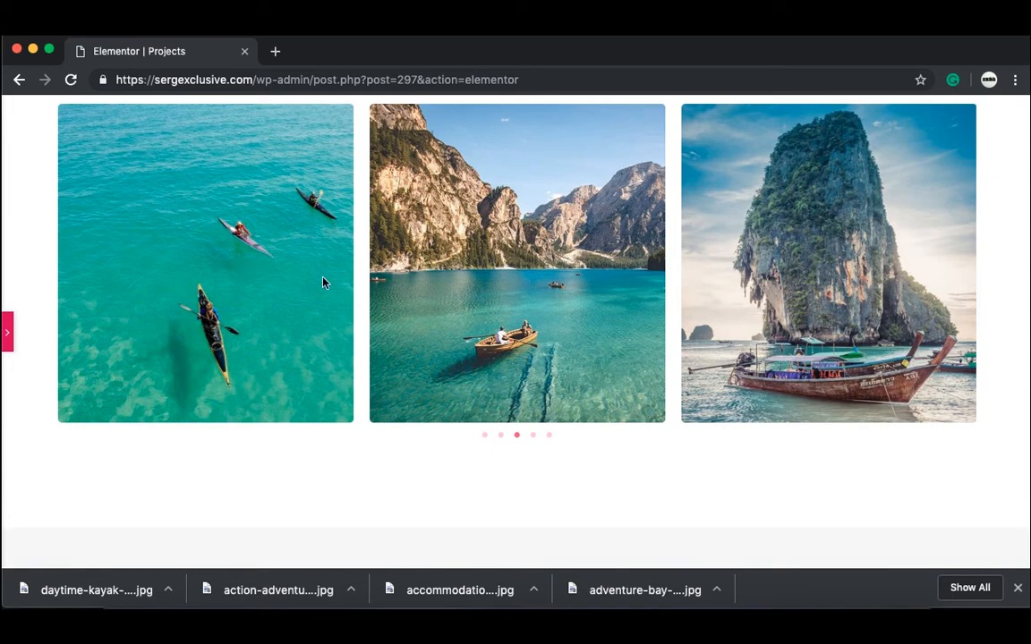
pyautogui.click(534, 436)
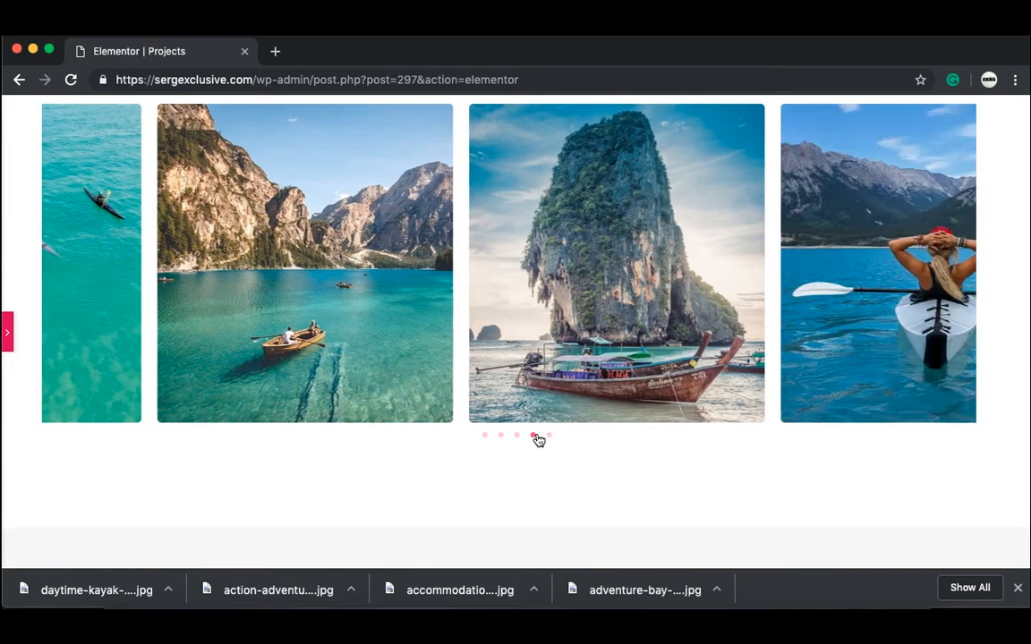
pyautogui.click(550, 437)
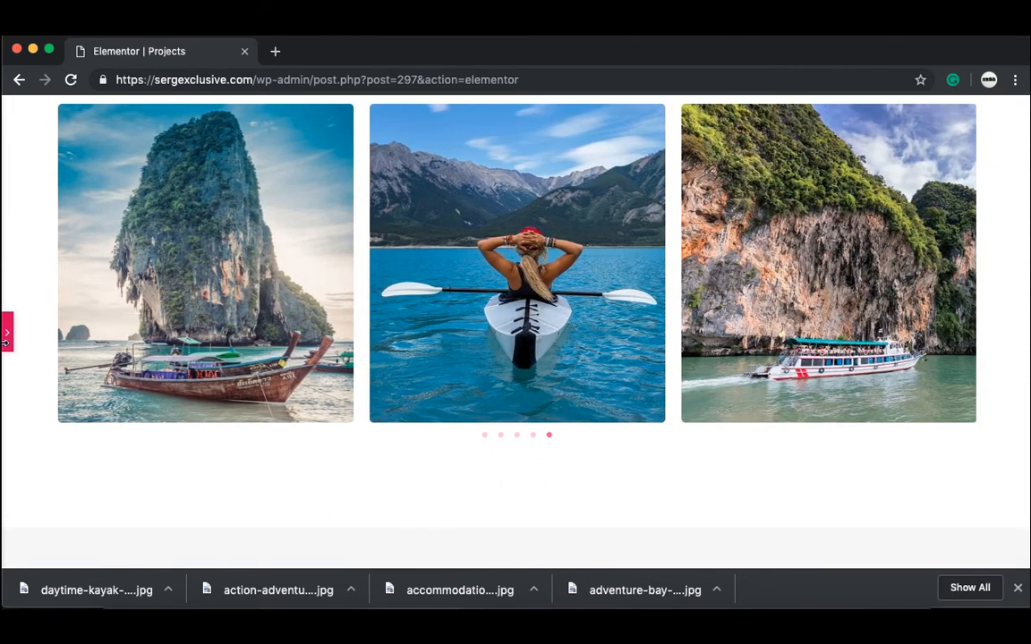
pyautogui.click(7, 338)
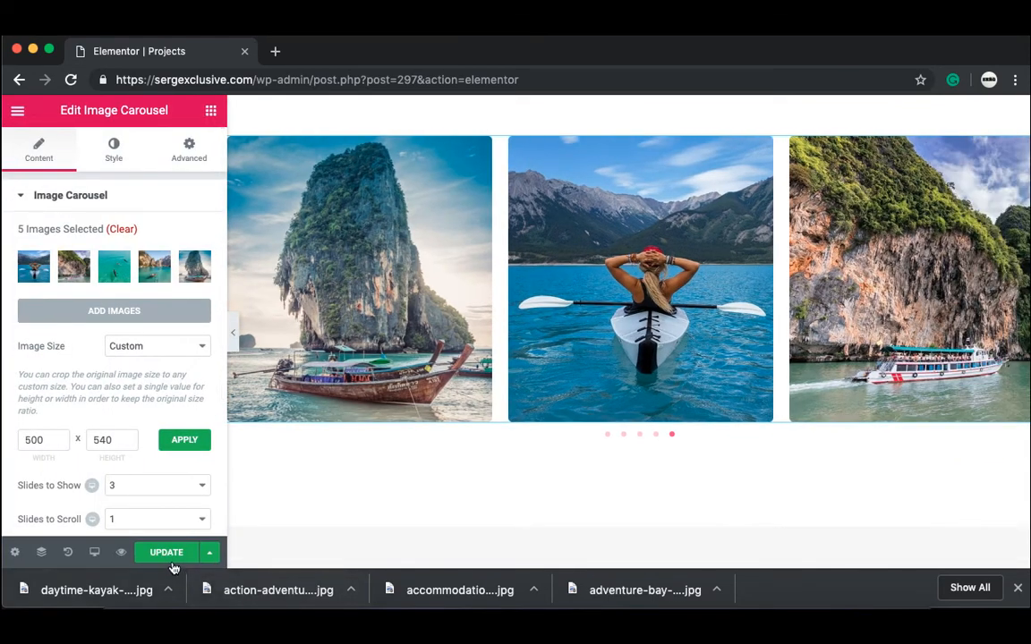
pyautogui.click(167, 553)
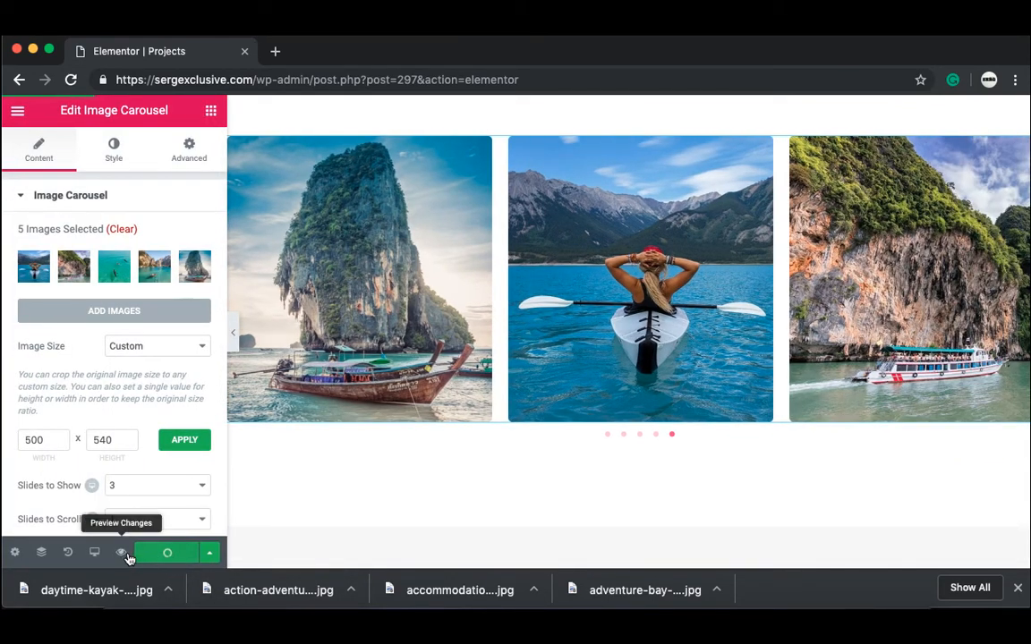
# Step: Preview the saved Projects page, browse to the live Contact page, and start editing it with Elementor
pyautogui.click(123, 553)
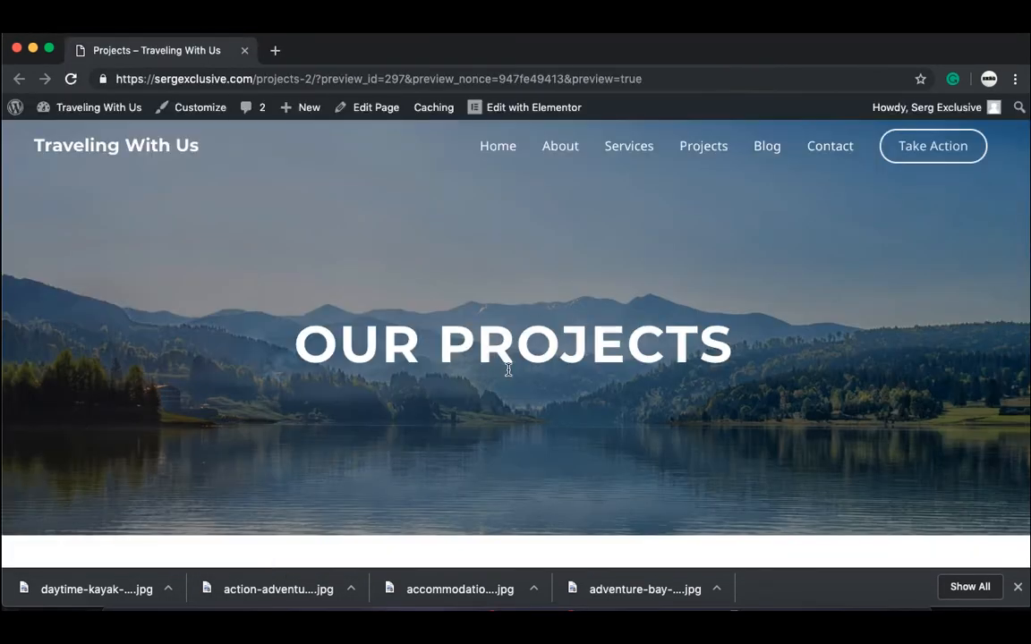
pyautogui.scroll(-10, 503, 515)
pyautogui.scroll(10, 504, 516)
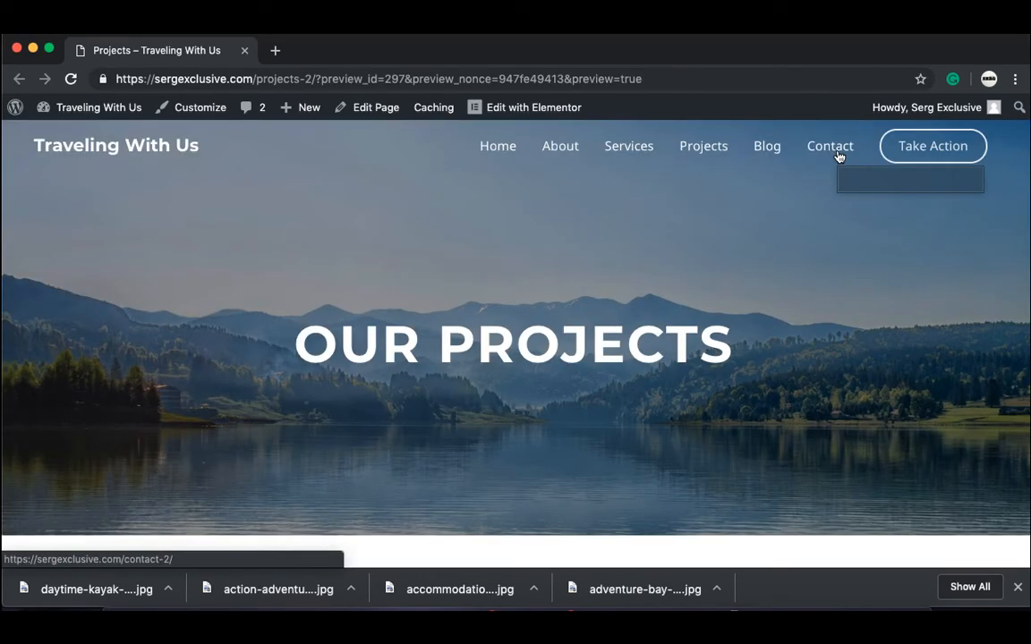
pyautogui.click(839, 150)
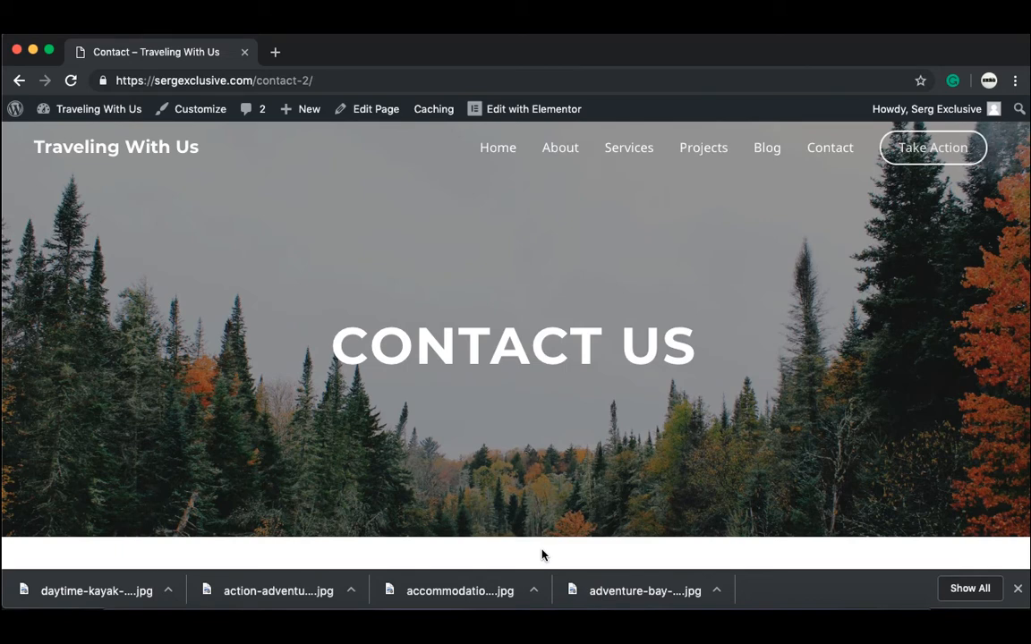
pyautogui.scroll(-5, 541, 555)
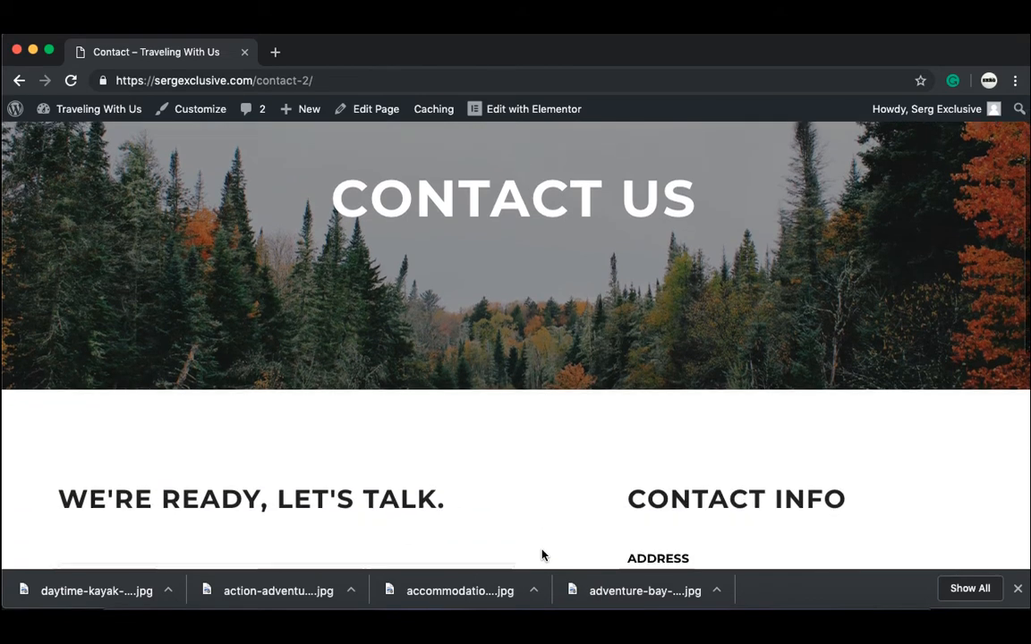
pyautogui.scroll(-5, 541, 555)
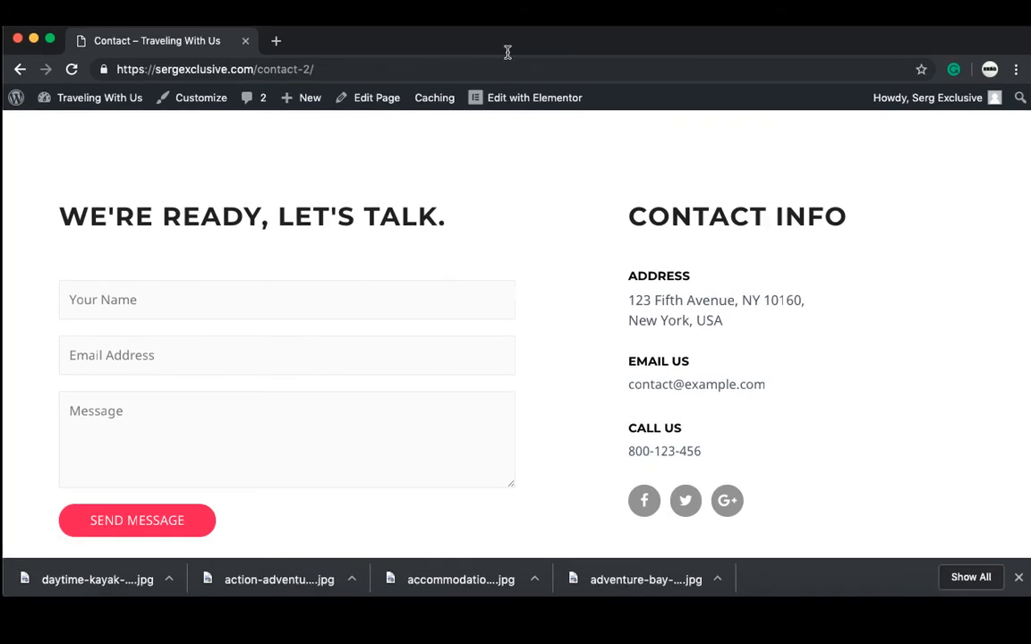
pyautogui.click(525, 100)
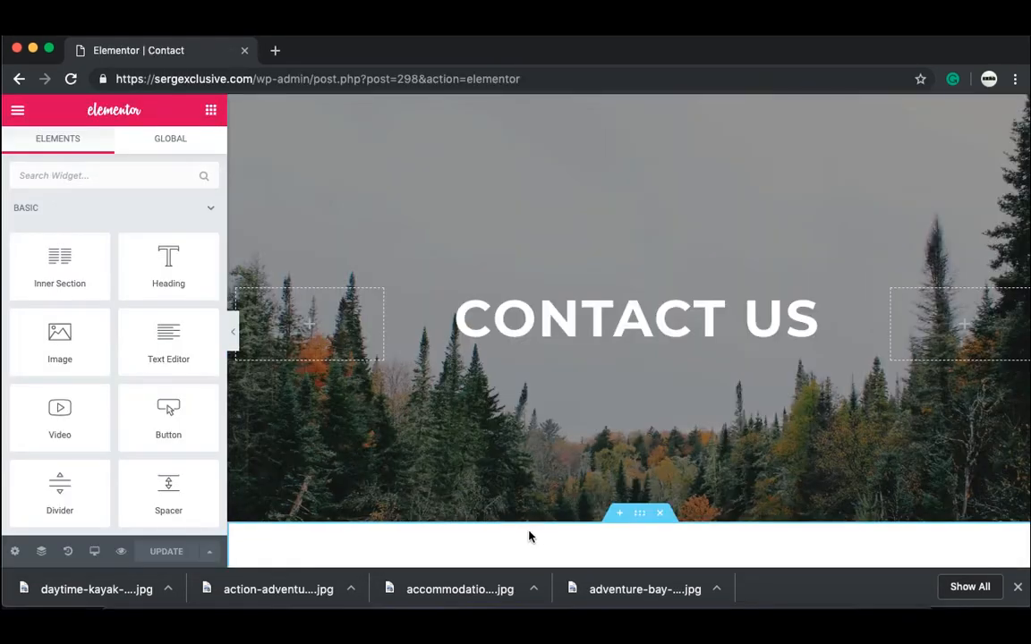
# Step: Replace the Address box text with the new street address and 'Los Angeles'
pyautogui.scroll(-4, 626, 403)
pyautogui.click(852, 400)
pyautogui.moveTo(26, 320); pyautogui.dragTo(152, 320)
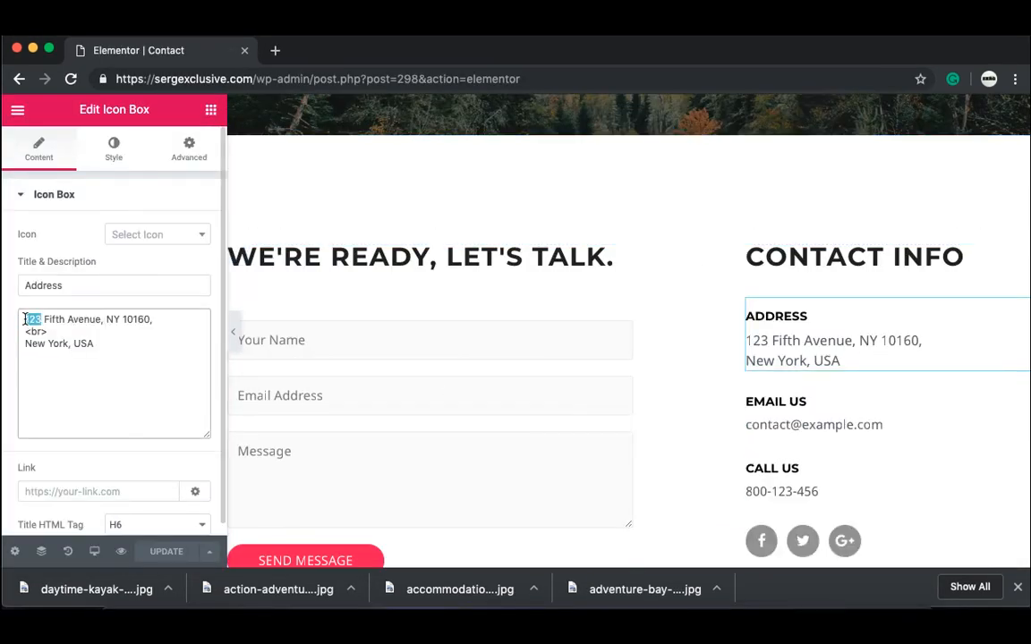
pyautogui.press('BackSpace')
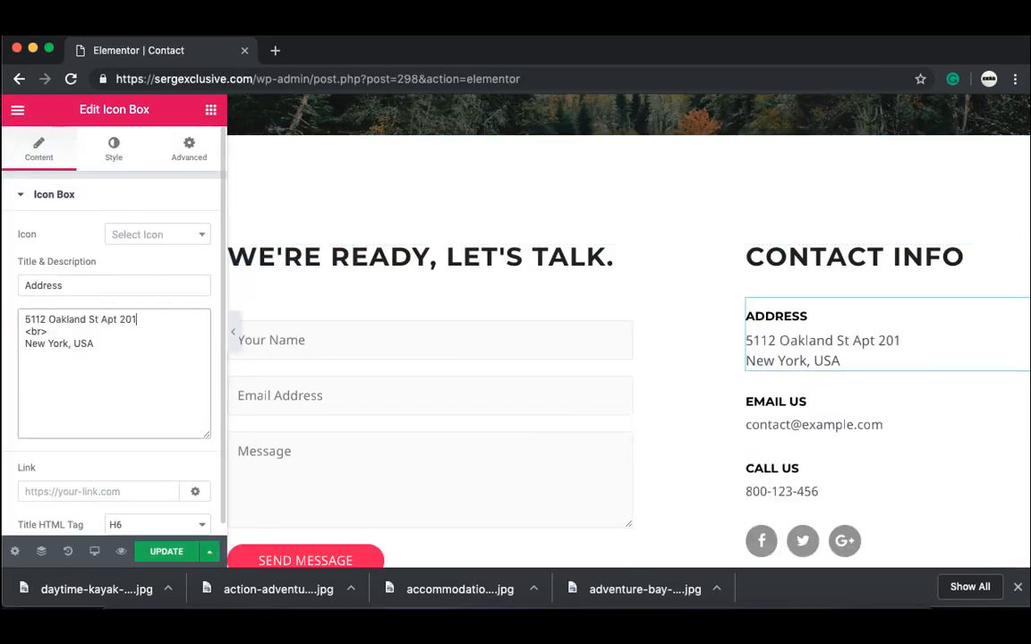
pyautogui.moveTo(95, 345); pyautogui.dragTo(25, 352)
pyautogui.write('Los Angeles')
# Step: Replace the Email Us address and the Call Us phone number with the new contact details
pyautogui.click(882, 425)
pyautogui.press('BackSpace')
pyautogui.press('BackSpace')
pyautogui.press('BackSpace')
pyautogui.press('BackSpace')
pyautogui.press('BackSpace')
pyautogui.press('BackSpace')
pyautogui.press('BackSpace')
pyautogui.press('BackSpace')
pyautogui.press('BackSpace')
pyautogui.press('BackSpace')
pyautogui.press('BackSpace')
pyautogui.press('BackSpace')
pyautogui.press('BackSpace')
pyautogui.press('BackSpace')
pyautogui.press('BackSpace')
pyautogui.press('BackSpace')
pyautogui.press('BackSpace')
pyautogui.press('BackSpace')
pyautogui.press('BackSpace')
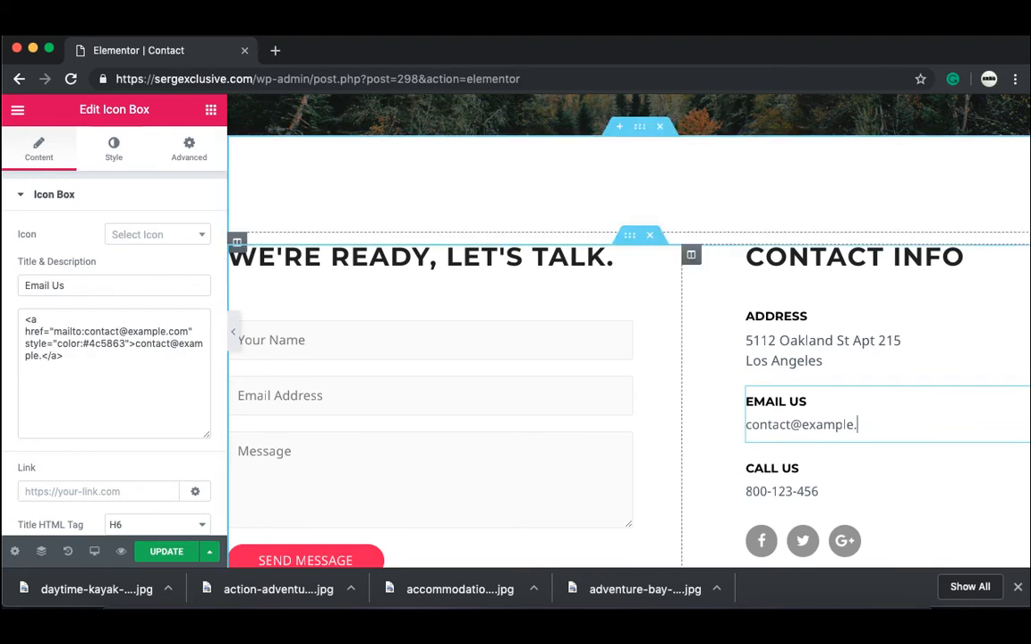
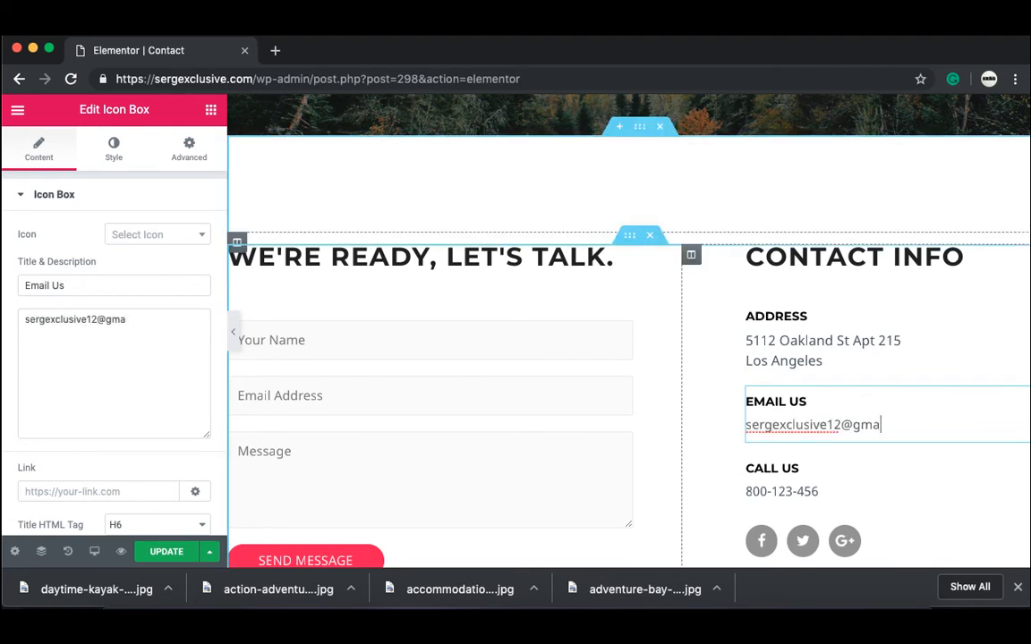
pyautogui.click(882, 483)
pyautogui.click(127, 343)
pyautogui.press('BackSpace')
pyautogui.press('BackSpace')
pyautogui.press('BackSpace')
pyautogui.press('BackSpace')
pyautogui.press('BackSpace')
pyautogui.press('BackSpace')
pyautogui.press('BackSpace')
pyautogui.press('BackSpace')
pyautogui.press('BackSpace')
pyautogui.press('BackSpace')
pyautogui.press('BackSpace')
pyautogui.write('123-456-7890')
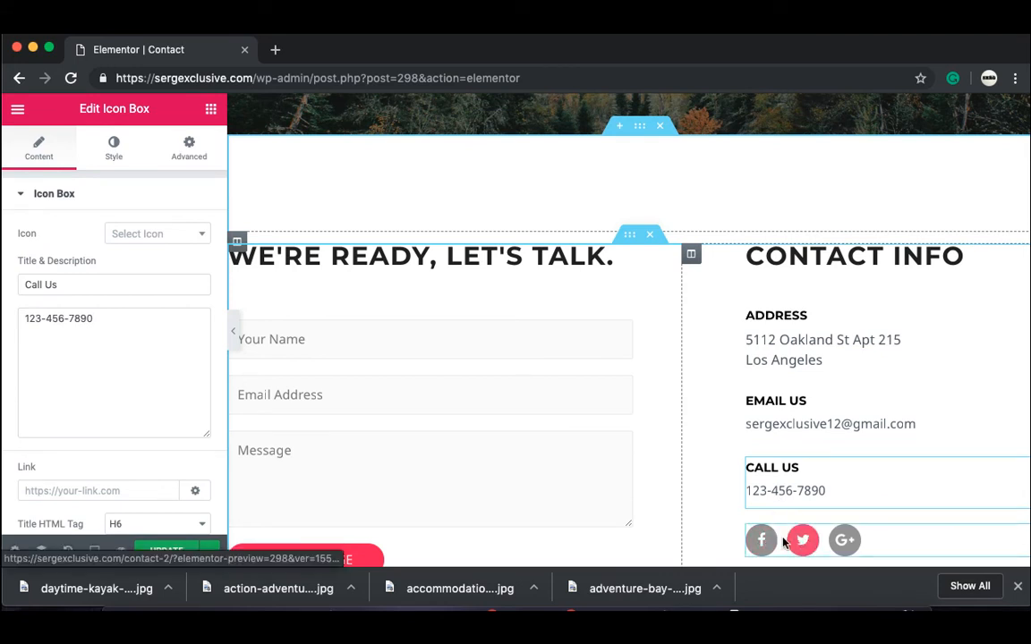
# Step: Remove the Google Plus social icon and add an Instagram icon in its place
pyautogui.click(760, 539)
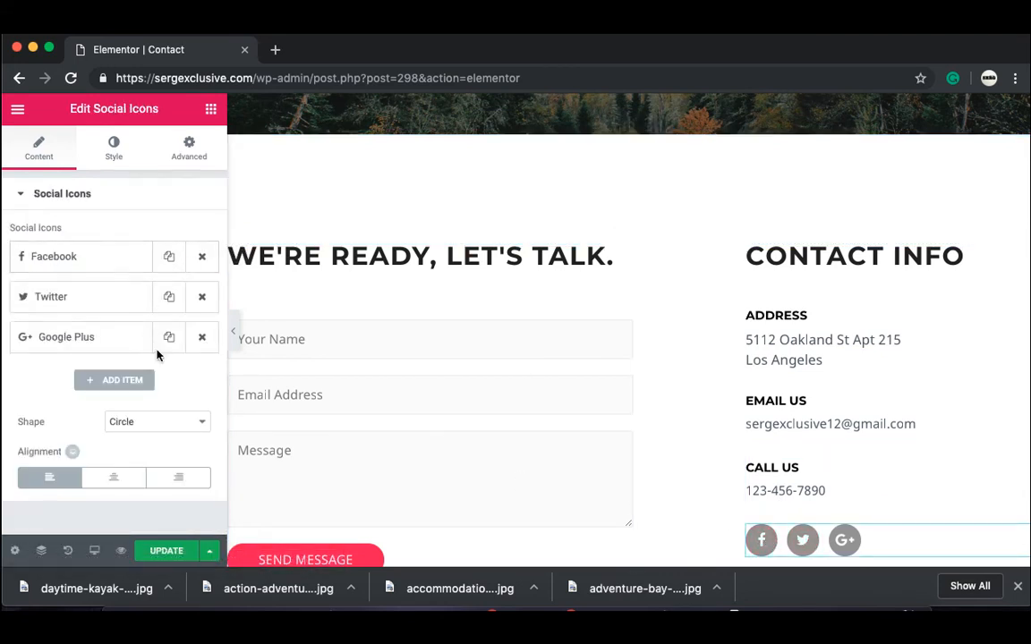
pyautogui.click(202, 338)
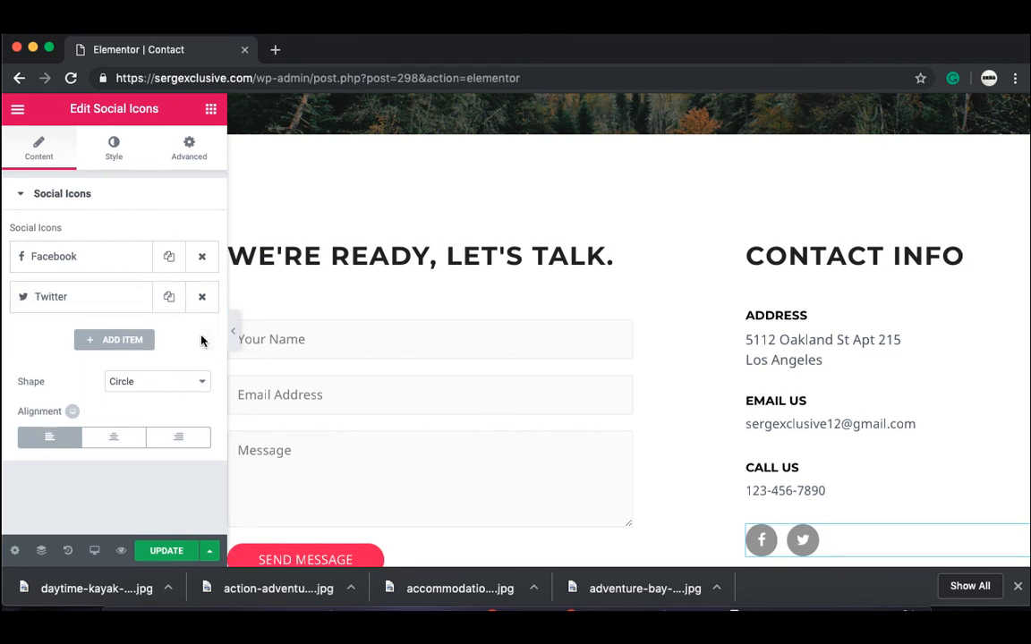
pyautogui.click(139, 347)
pyautogui.click(134, 338)
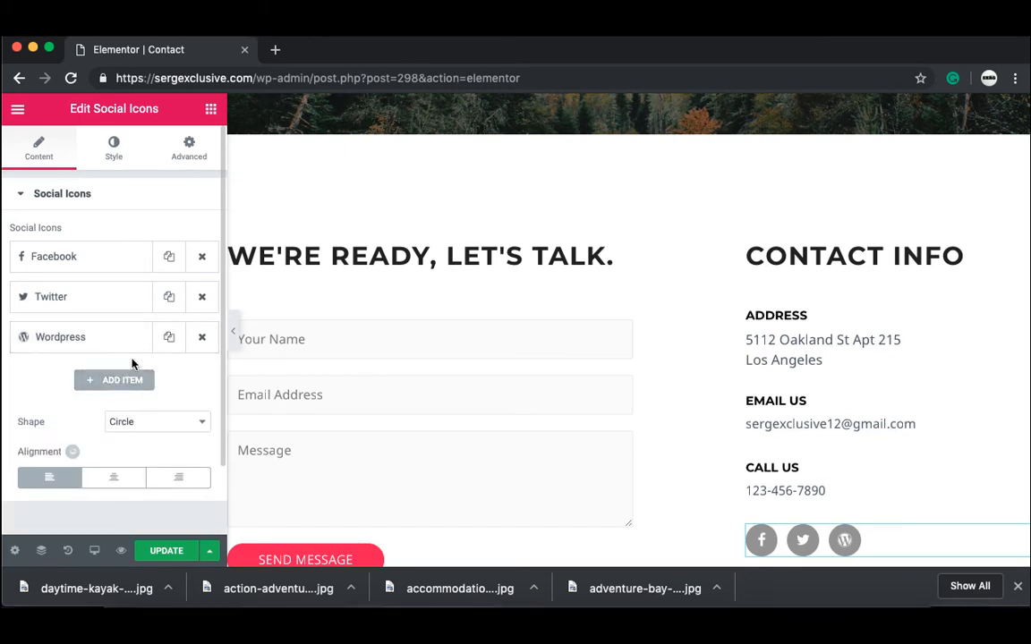
pyautogui.click(202, 338)
pyautogui.click(123, 339)
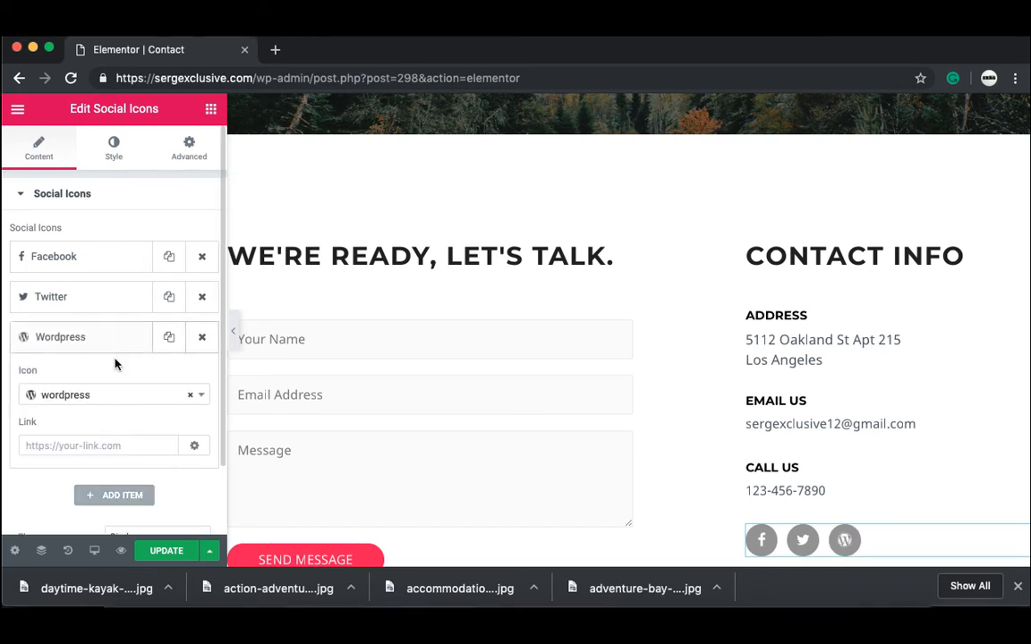
pyautogui.click(134, 398)
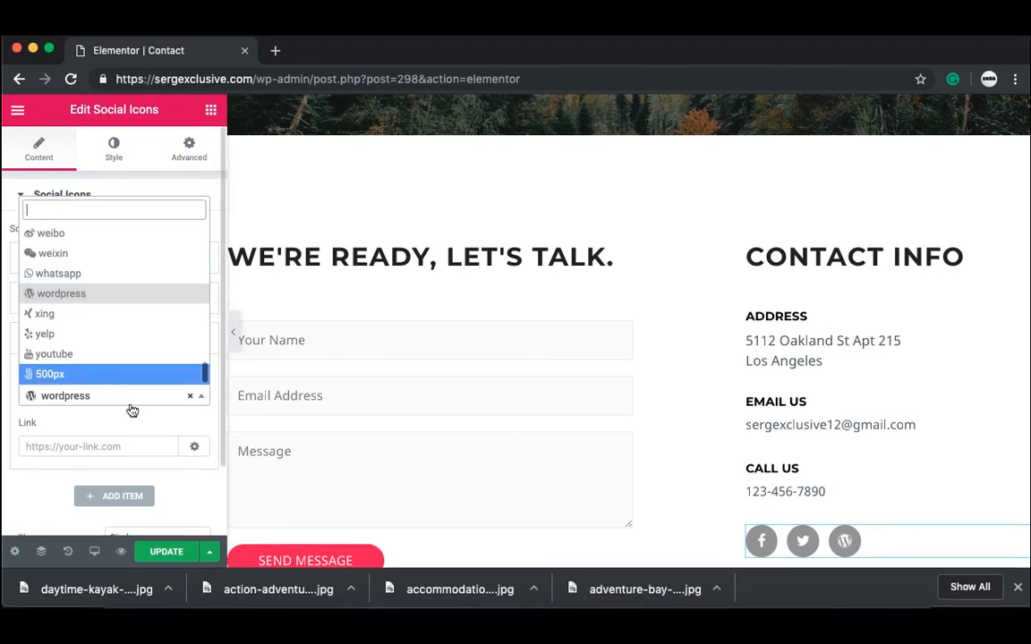
pyautogui.press('Up')
pyautogui.press('Up')
pyautogui.press('Up')
pyautogui.press('Up')
pyautogui.press('Up')
pyautogui.press('Up')
pyautogui.press('Up')
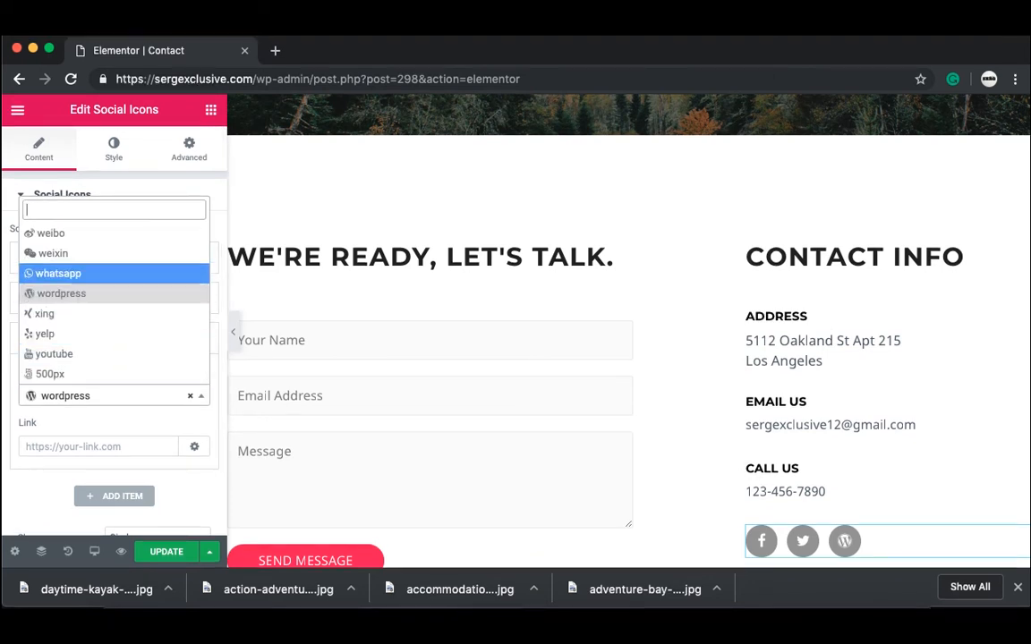
pyautogui.write('in')
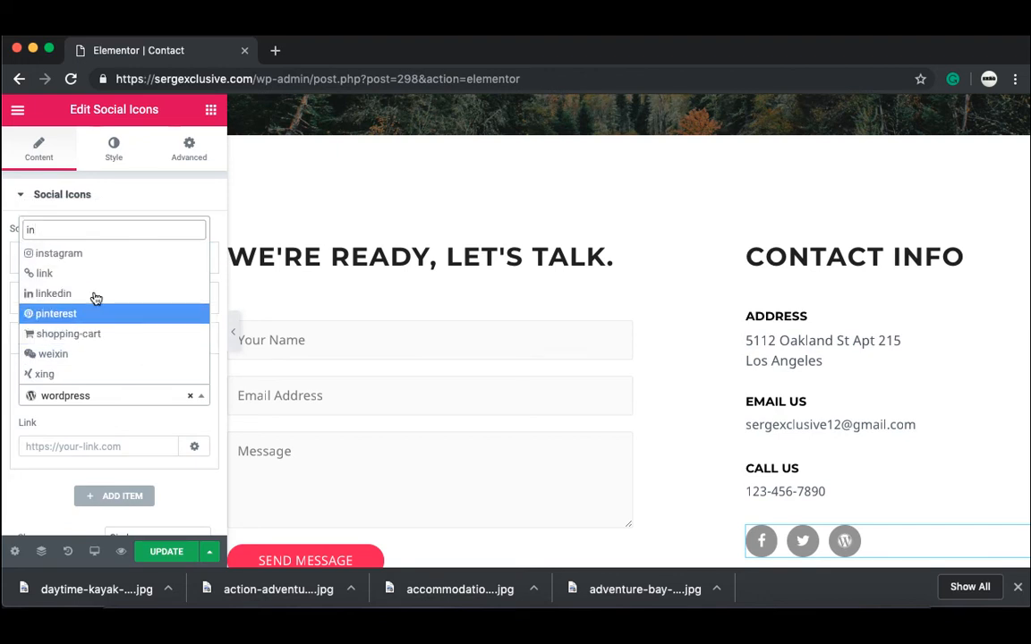
pyautogui.click(85, 256)
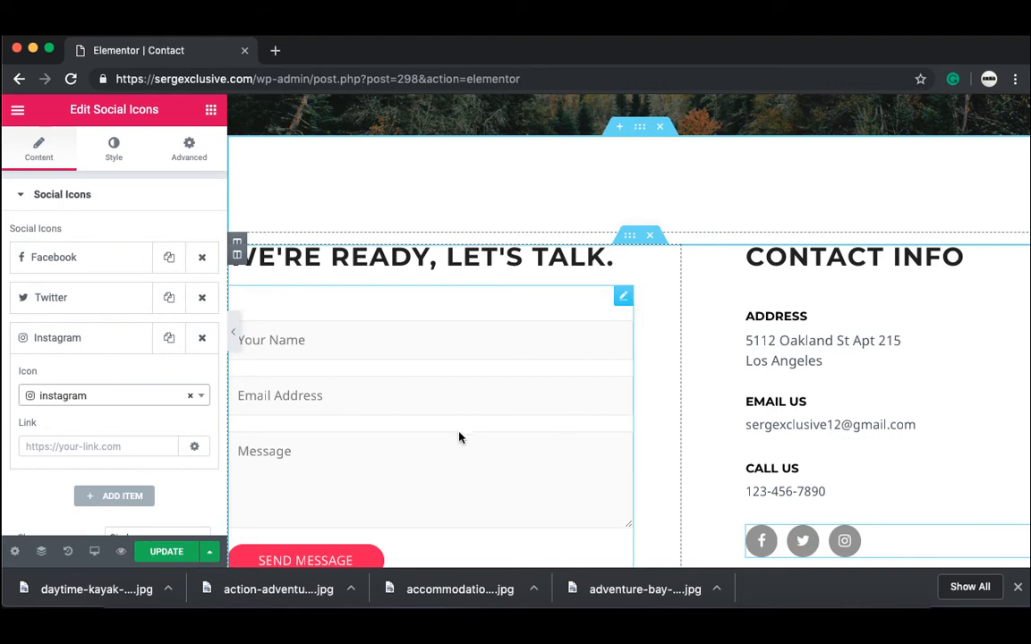
pyautogui.click(110, 446)
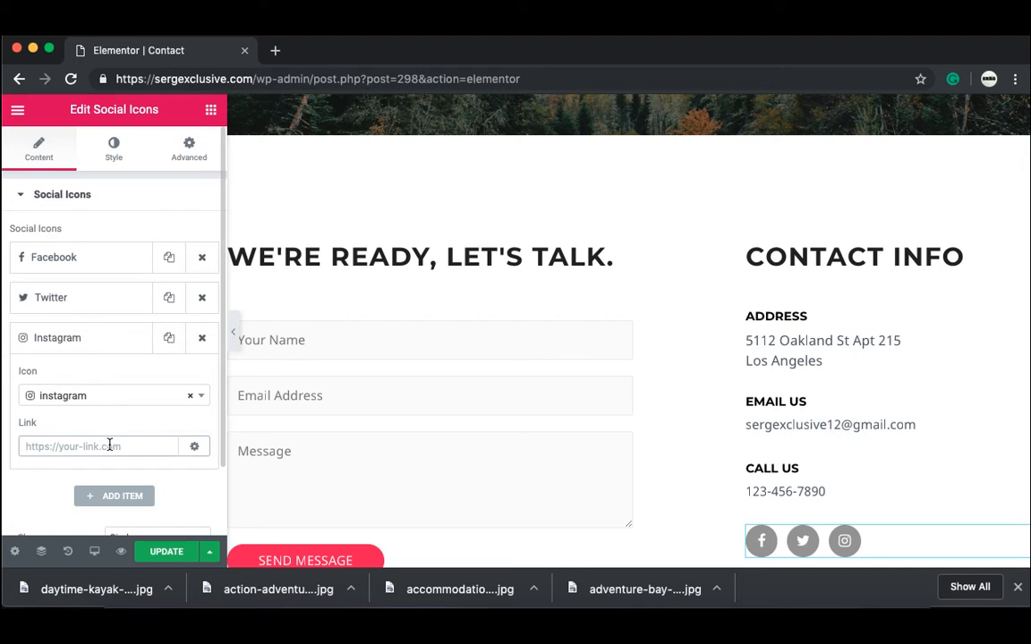
# Step: Save the Contact page changes and toggle the editing panel to view the page full-width
pyautogui.click(161, 553)
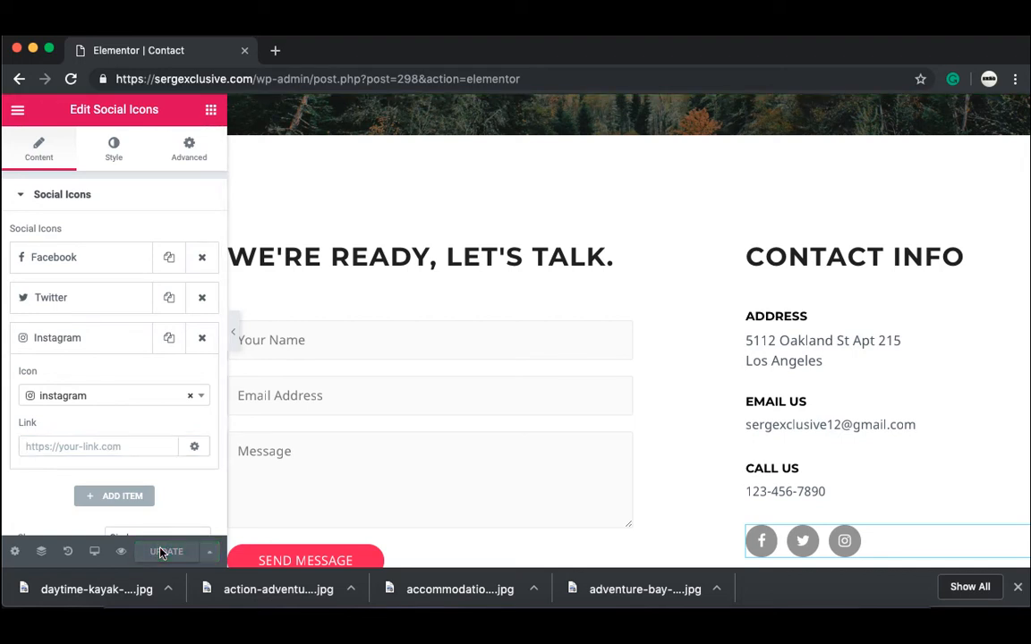
pyautogui.click(233, 331)
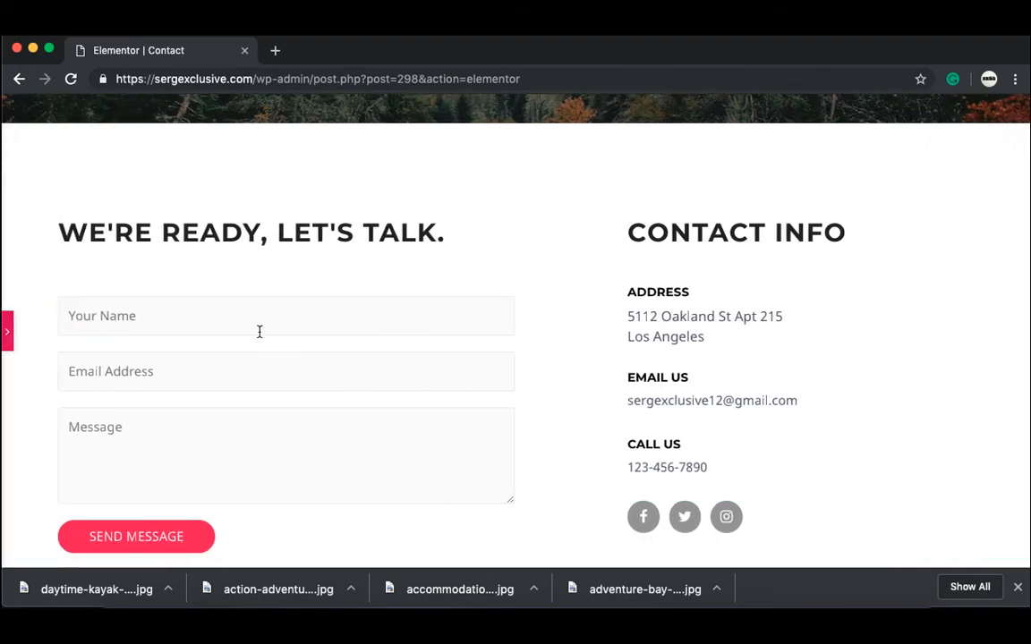
pyautogui.click(6, 331)
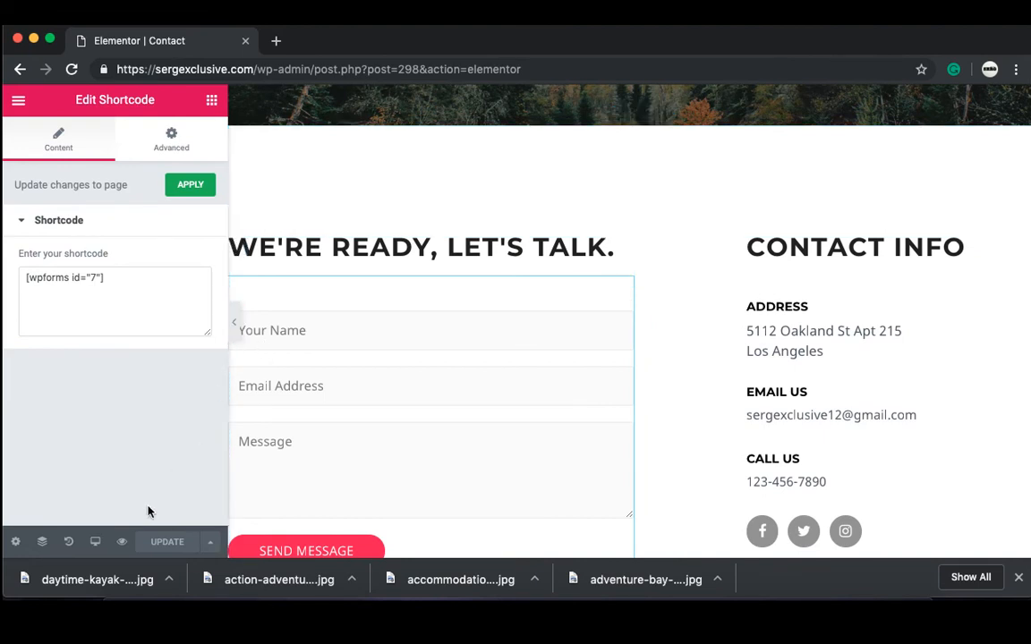
# Step: Preview the updated Contact page and scroll through its contact info and message form
pyautogui.click(122, 543)
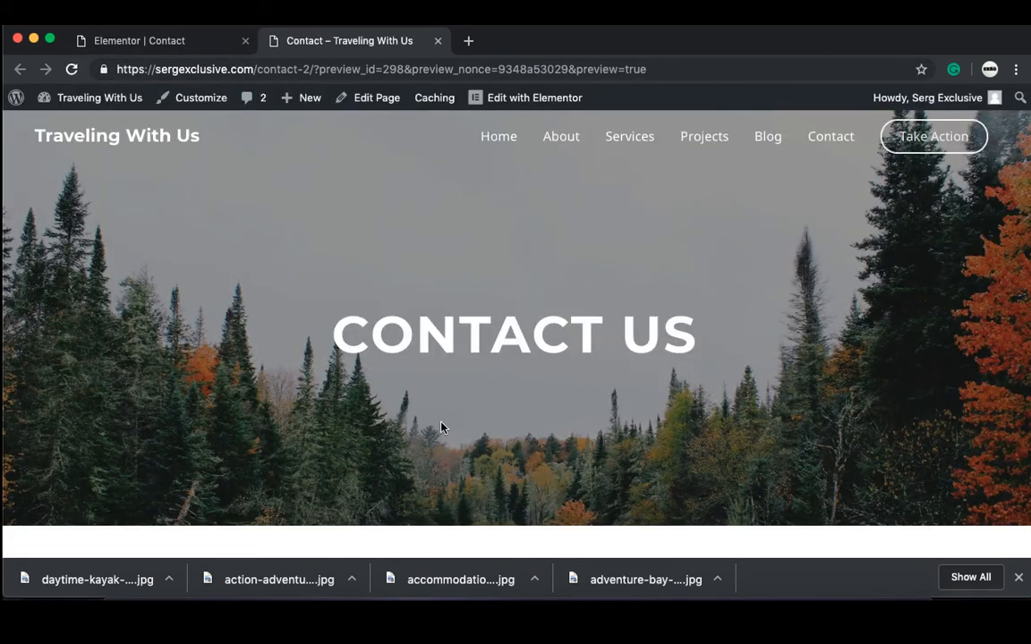
pyautogui.scroll(-3, 441, 427)
pyautogui.scroll(-10, 441, 427)
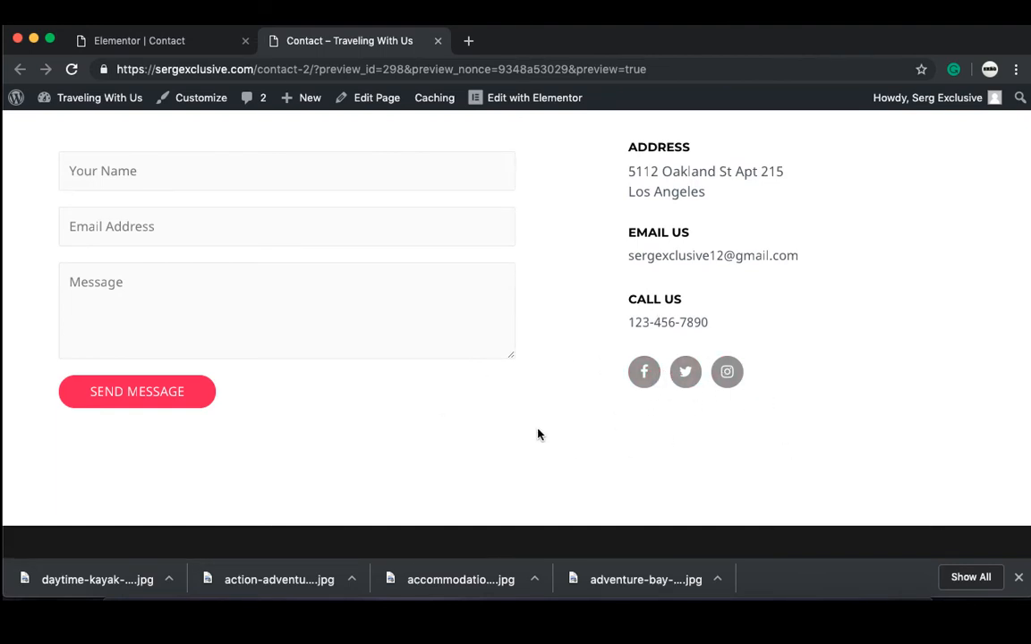
pyautogui.scroll(4, 538, 434)
pyautogui.scroll(10, 538, 434)
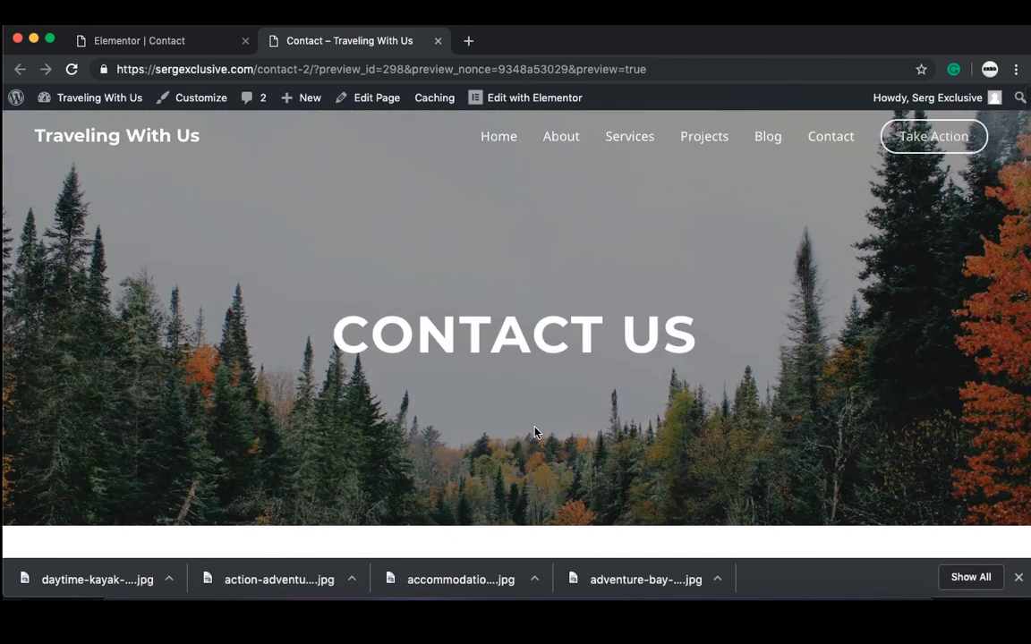
# Step: Close the Elementor tab and go to the admin Dashboard via Traveling With Us
pyautogui.click(245, 40)
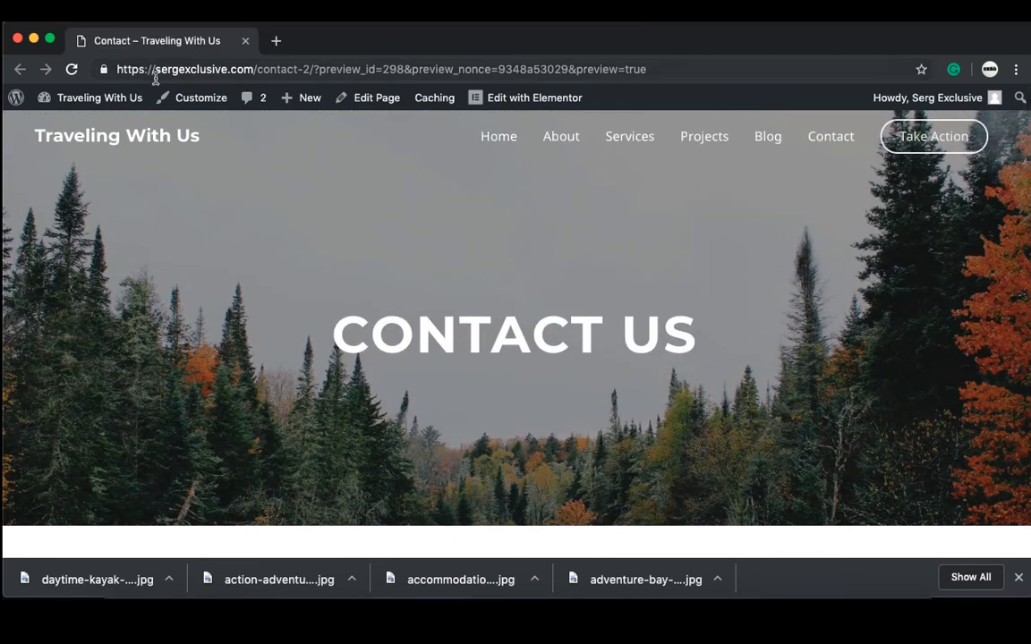
pyautogui.moveTo(130, 107)
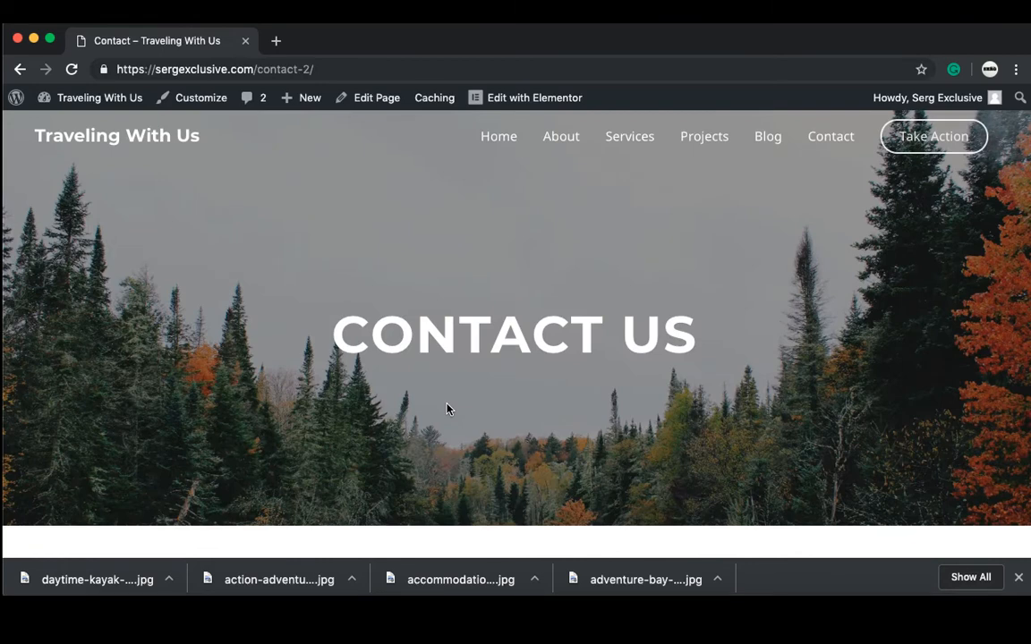
pyautogui.scroll(-5, 448, 409)
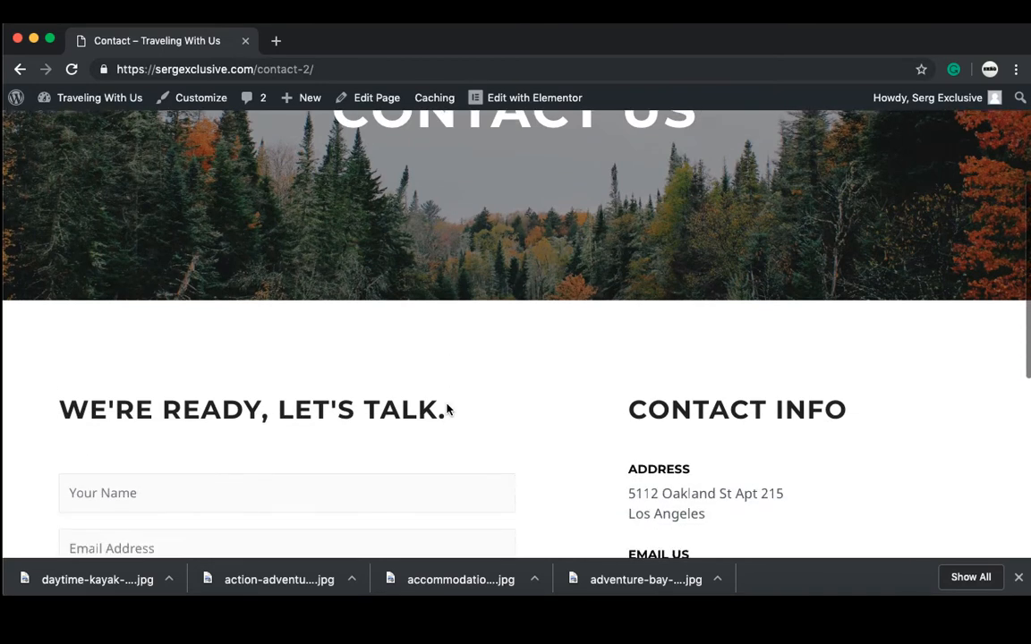
pyautogui.scroll(-2, 448, 409)
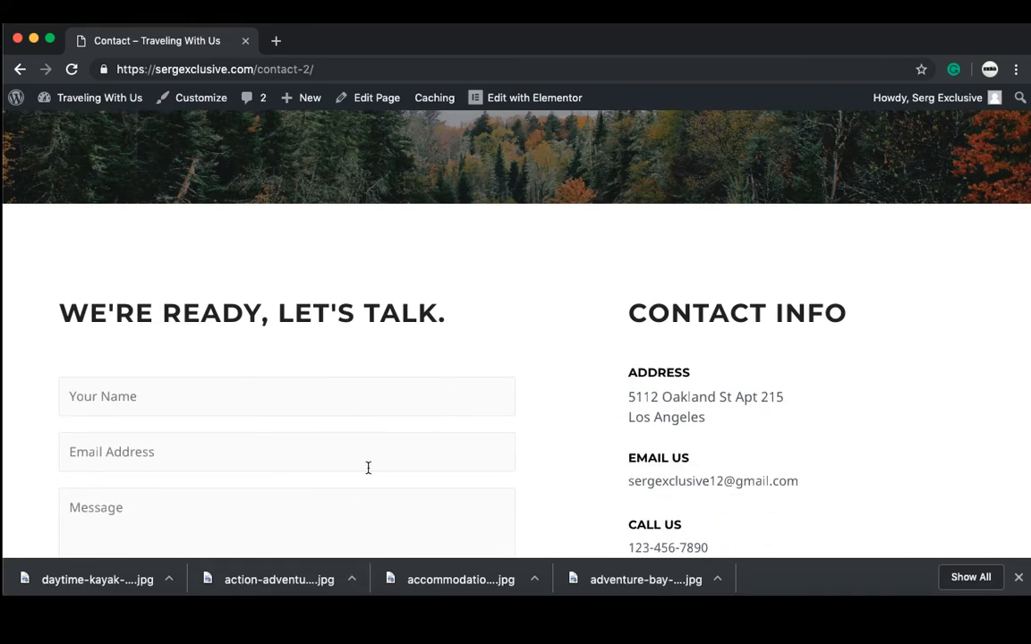
pyautogui.scroll(7, 368, 469)
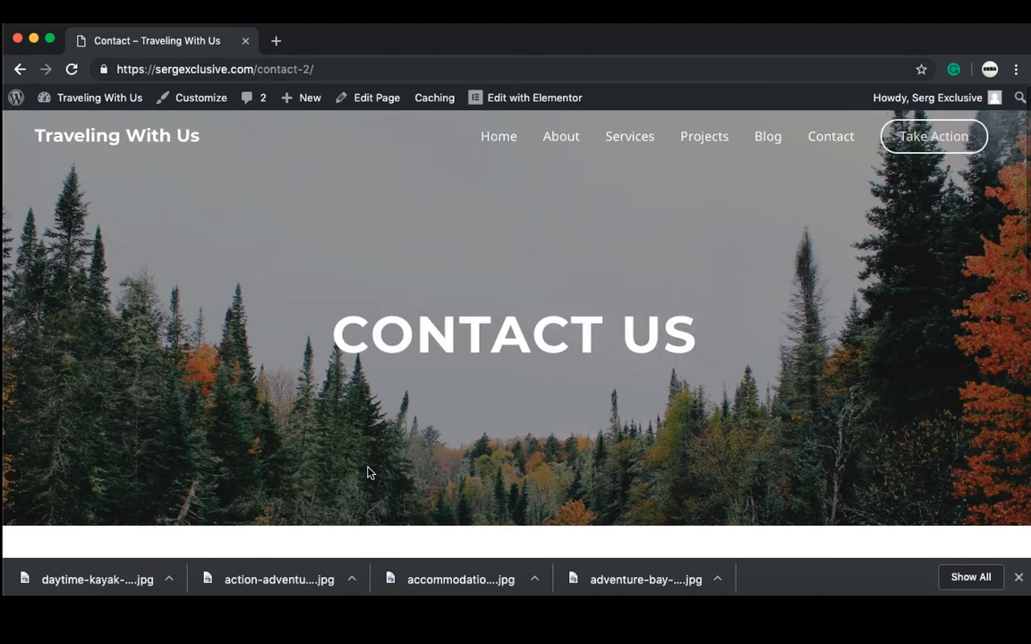
pyautogui.moveTo(86, 98)
pyautogui.click(79, 128)
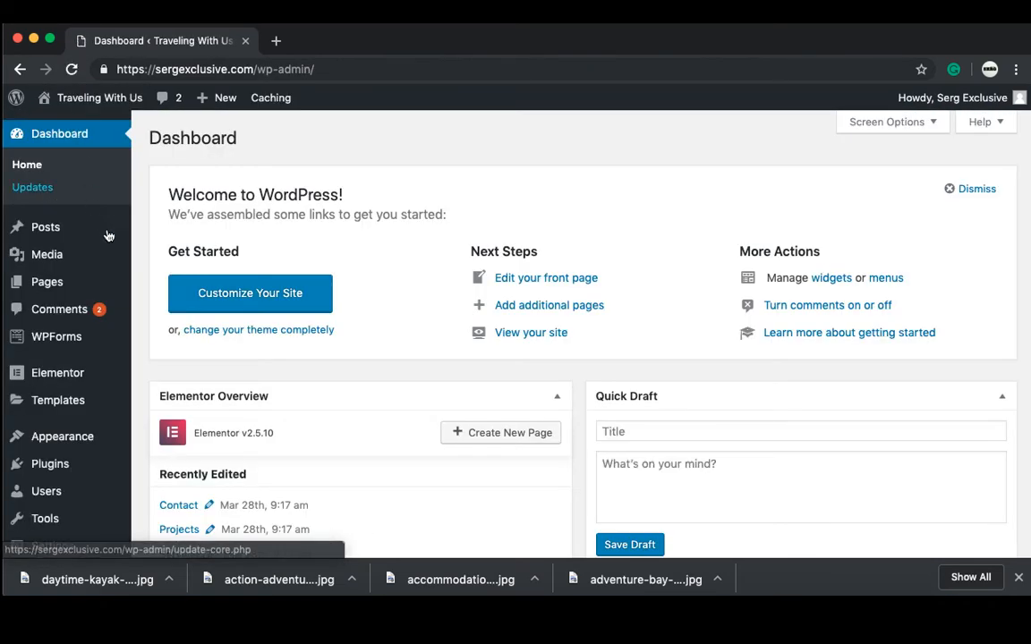
# Step: Open Contact Form 1 in the WPForms builder, trying and cancelling a Your Name duplicate
pyautogui.moveTo(110, 345)
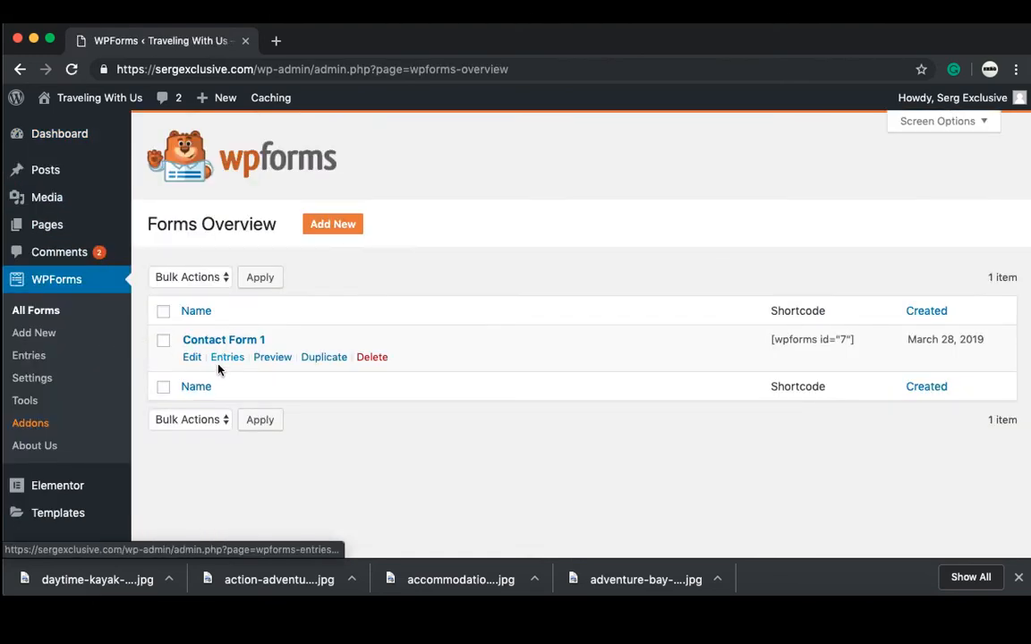
pyautogui.click(194, 359)
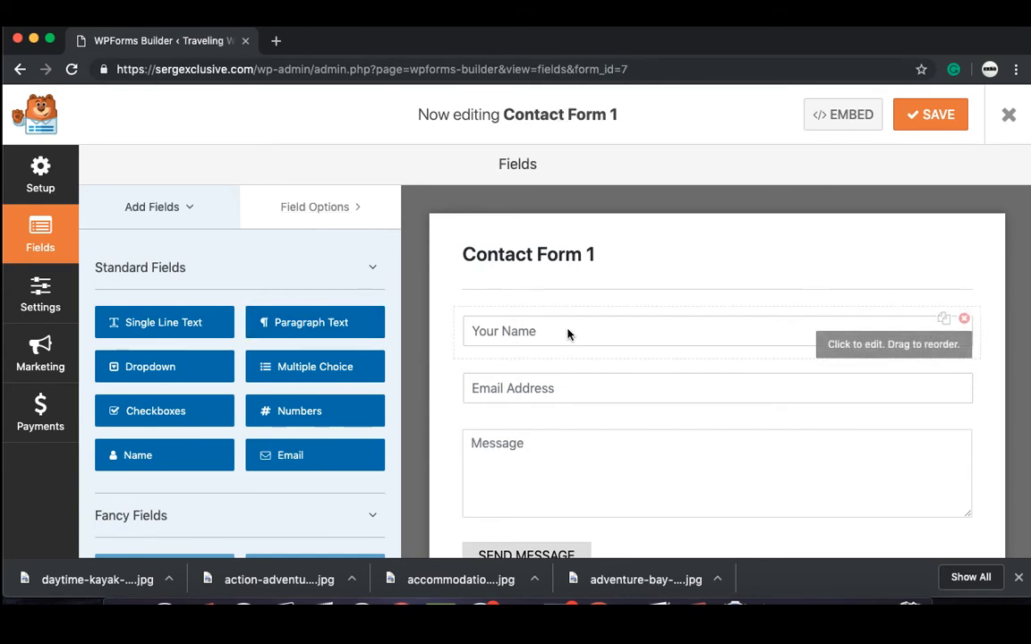
pyautogui.click(943, 320)
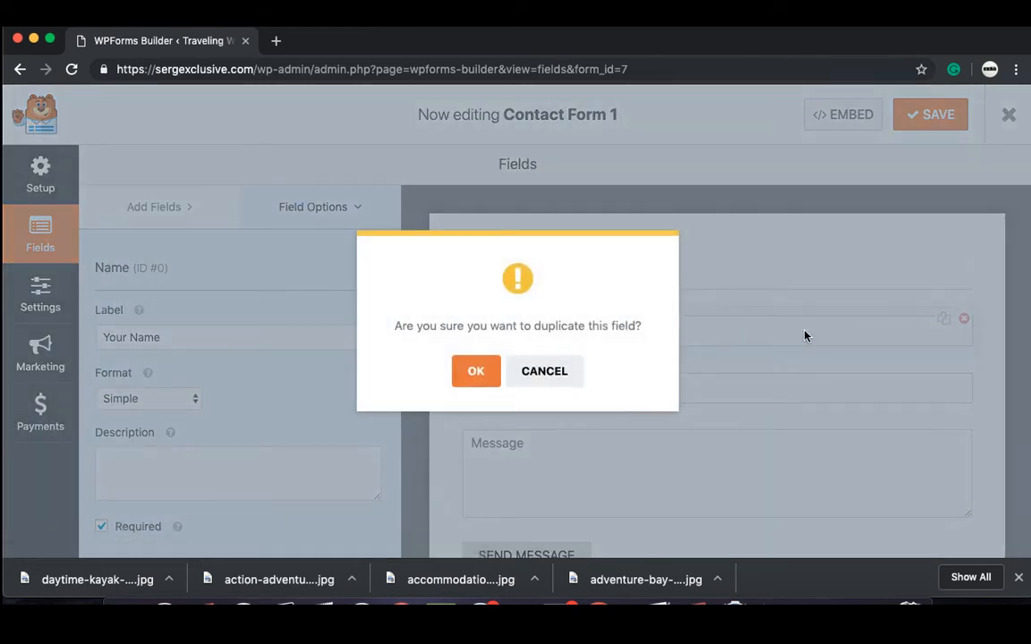
pyautogui.click(547, 382)
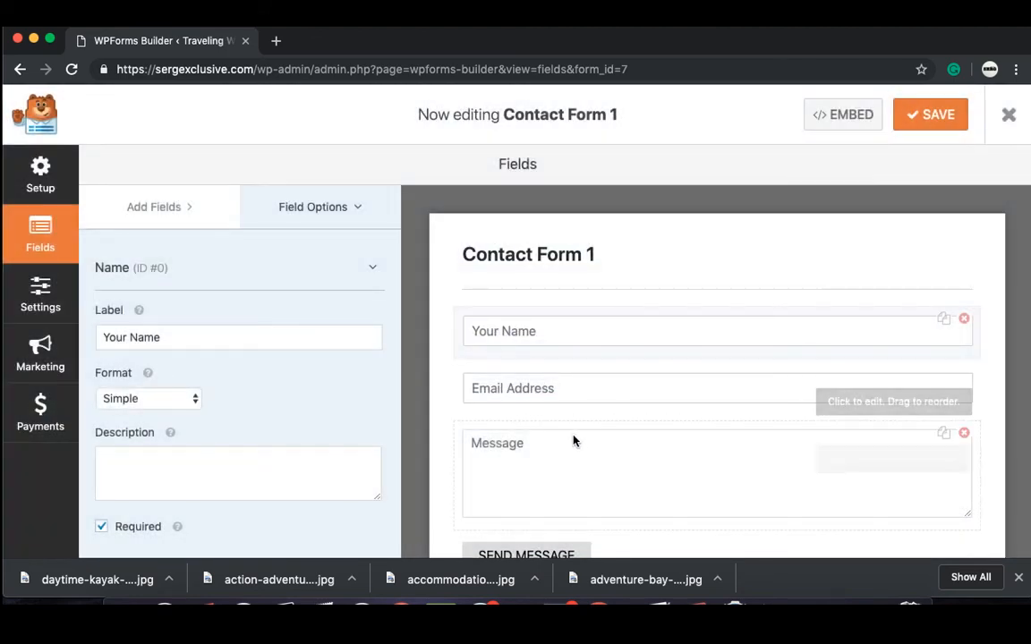
# Step: Duplicate the Message field, then delete the 'Your Message (copy)' field
pyautogui.click(459, 529)
pyautogui.scroll(-2, 455, 527)
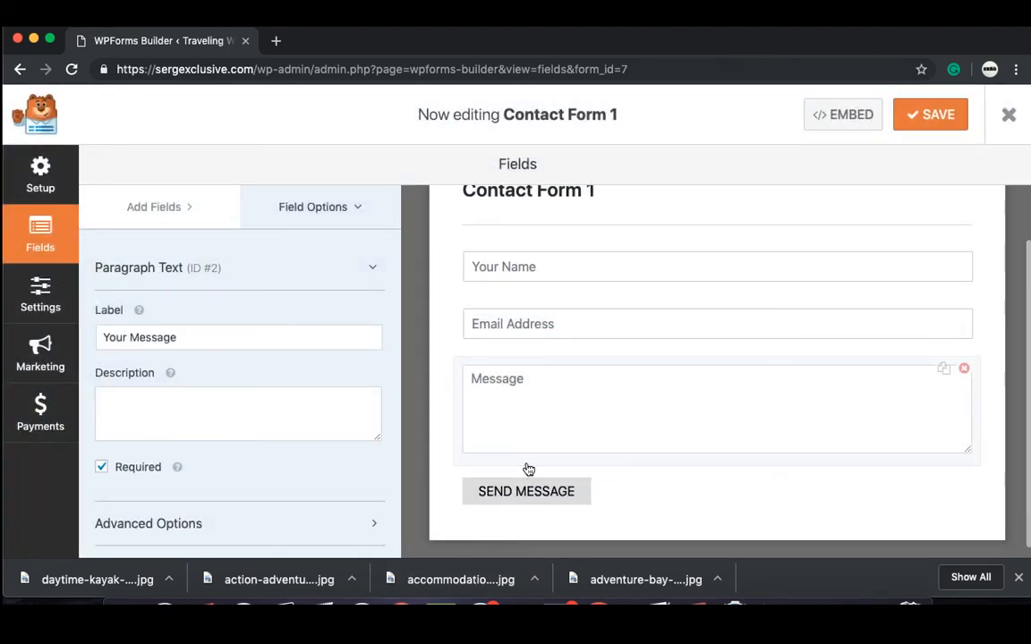
pyautogui.click(942, 370)
pyautogui.click(477, 373)
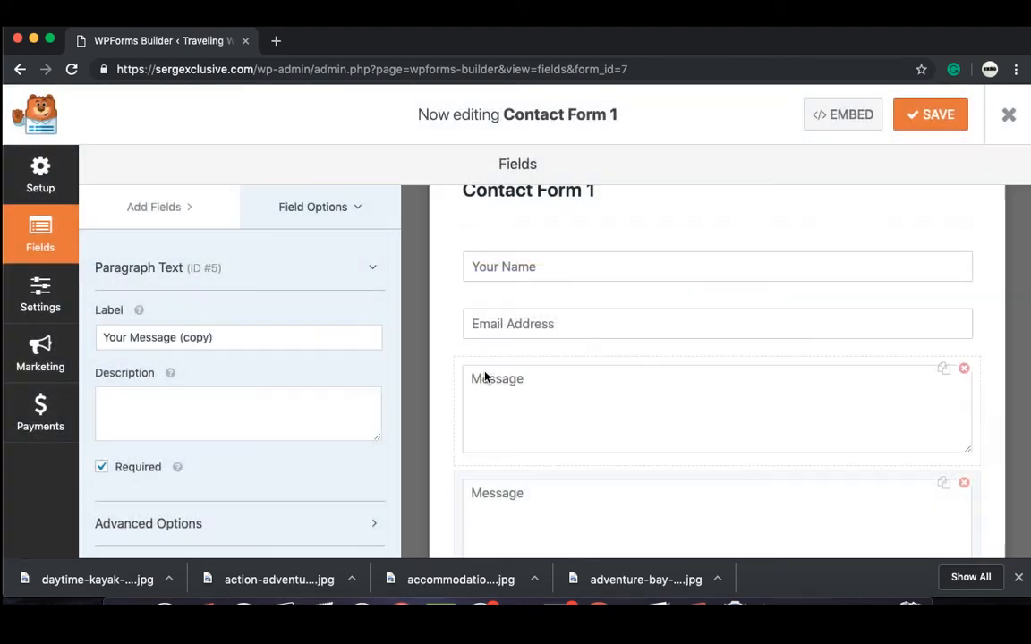
pyautogui.click(965, 484)
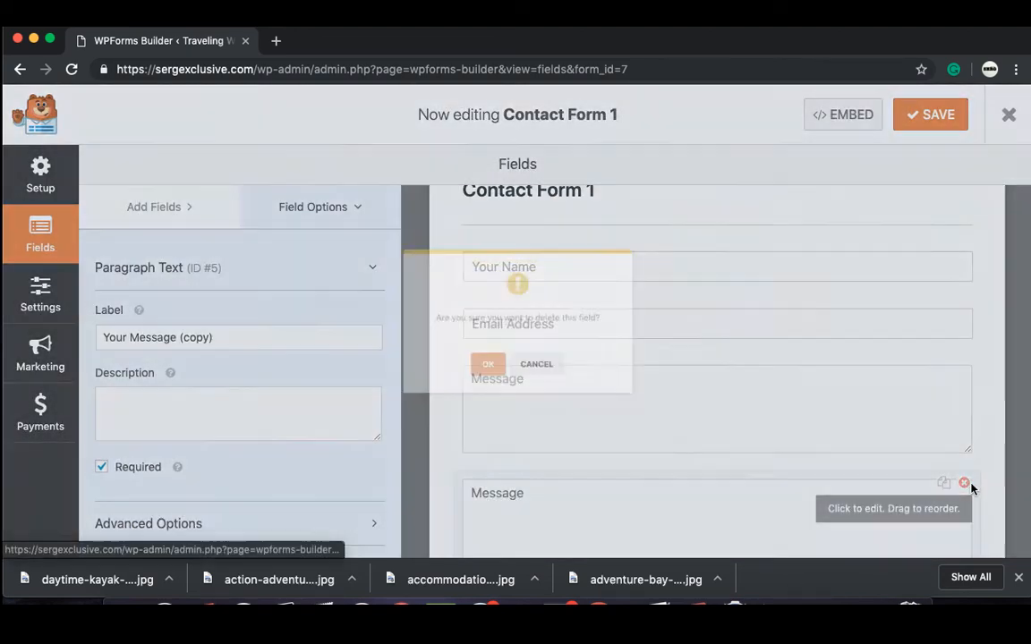
pyautogui.click(476, 370)
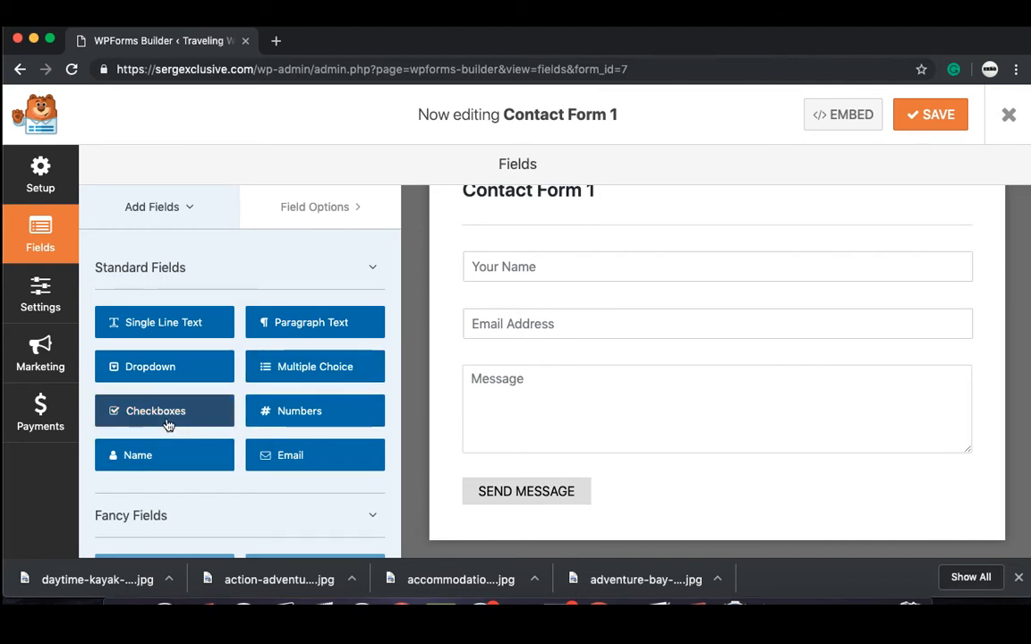
# Step: Add a Checkboxes field between Email Address and Message, then delete it
pyautogui.moveTo(163, 423); pyautogui.dragTo(523, 378)
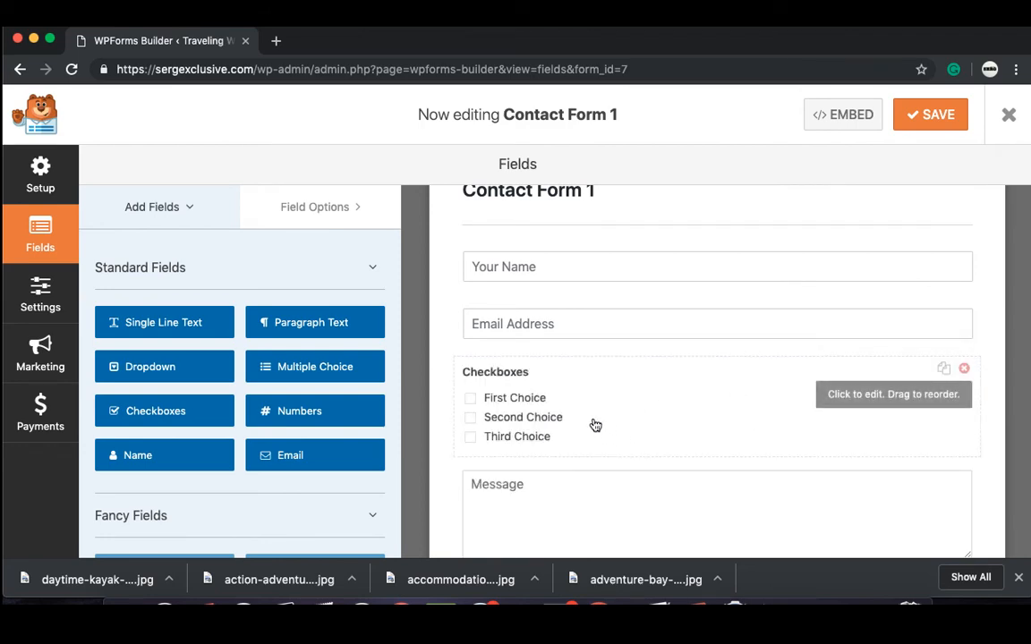
pyautogui.click(964, 369)
pyautogui.click(464, 372)
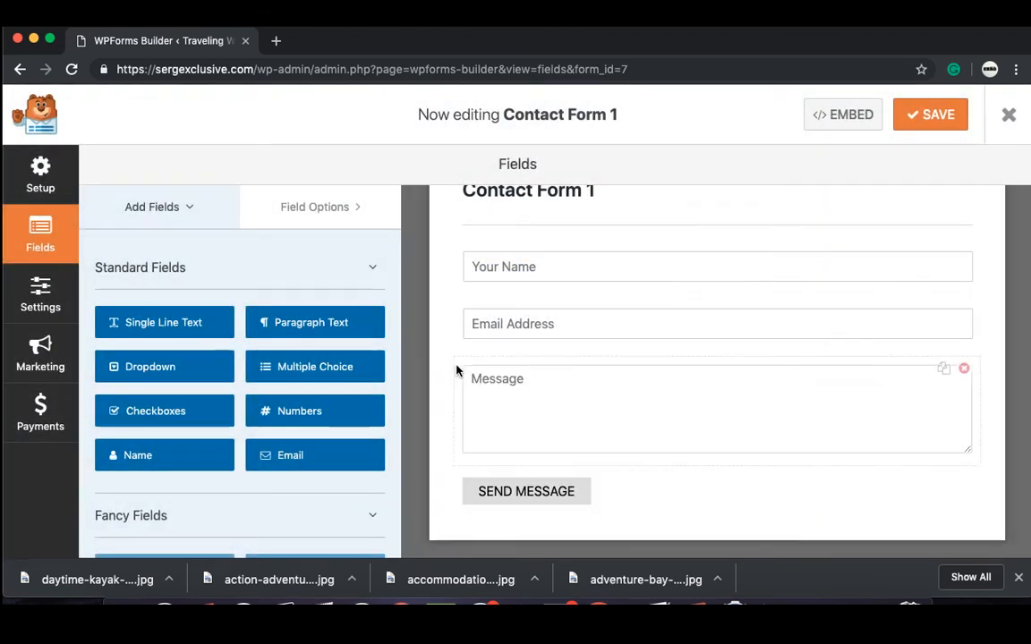
# Step: Review the Your Name field options, then bring up the form's embed shortcode
pyautogui.click(314, 211)
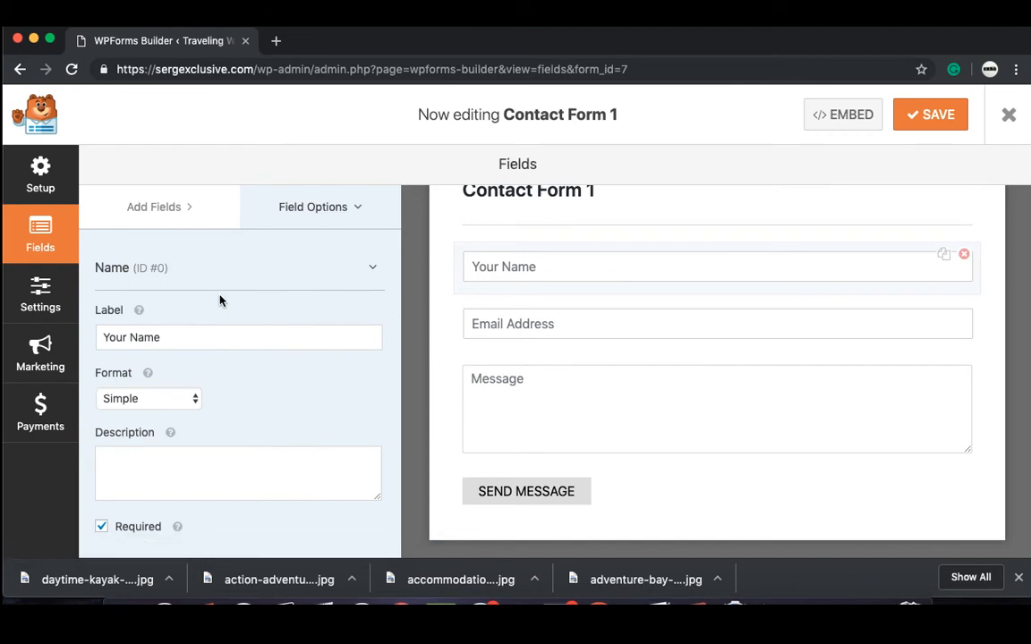
pyautogui.scroll(-1, 220, 295)
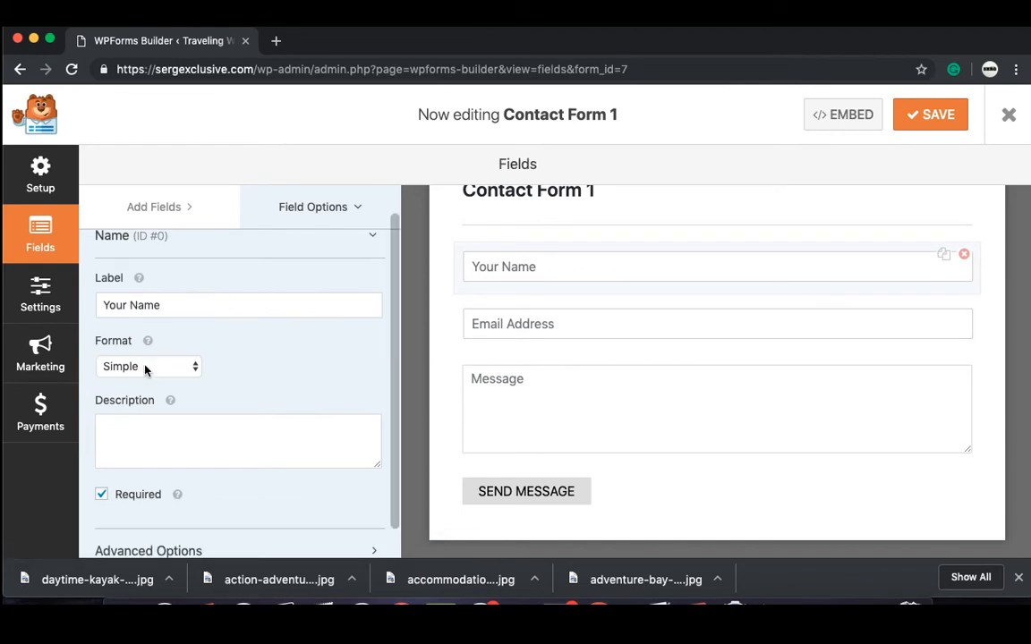
pyautogui.scroll(-1, 286, 412)
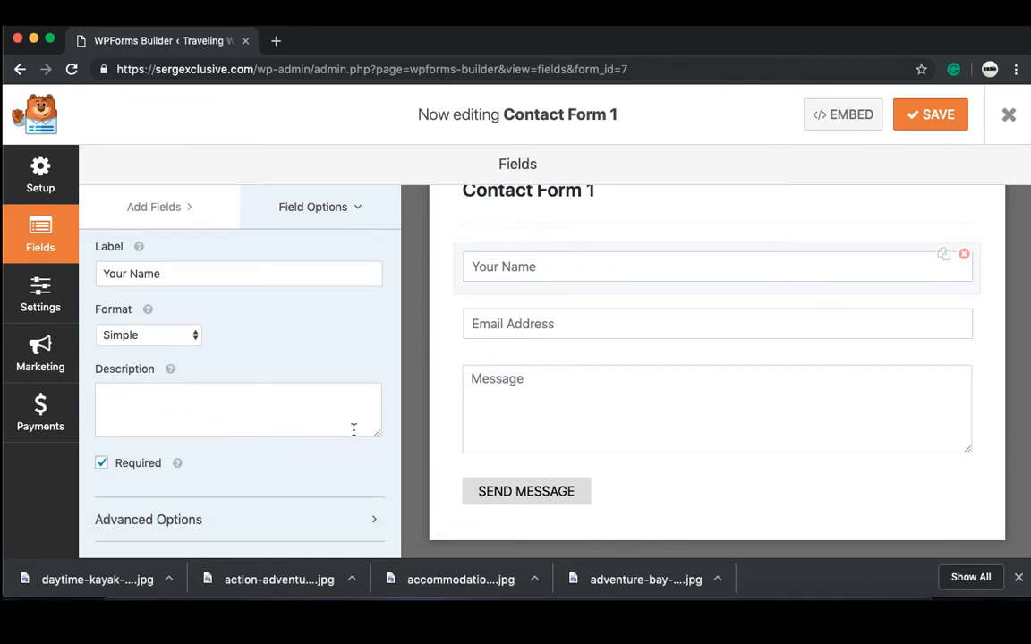
pyautogui.scroll(2, 352, 428)
pyautogui.click(852, 118)
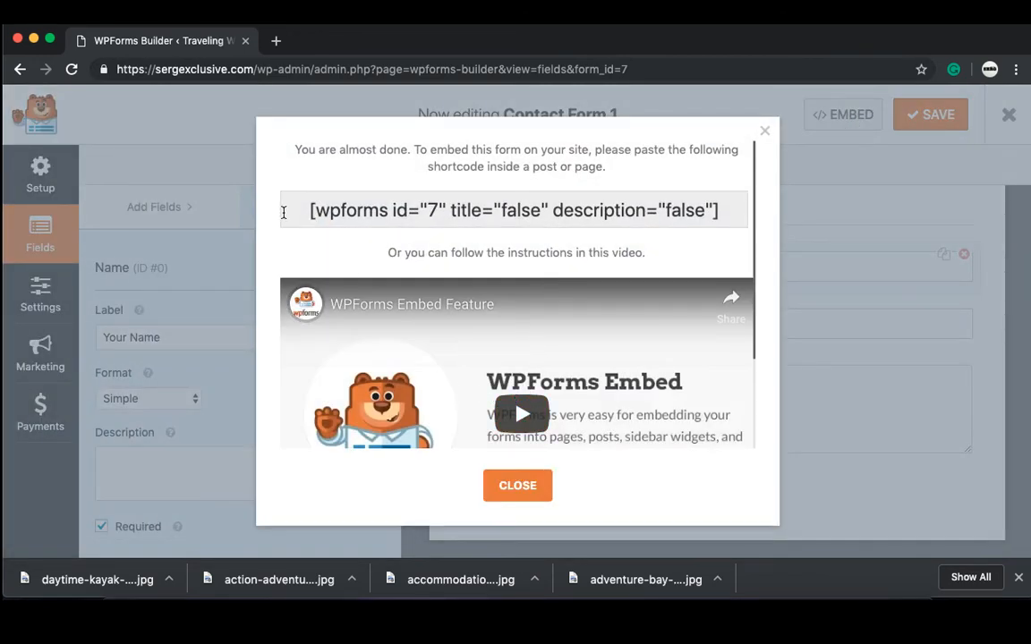
# Step: Select the [wpforms id="7"] embed shortcode, close the window, and go to the form's Settings
pyautogui.moveTo(293, 210); pyautogui.dragTo(412, 241)
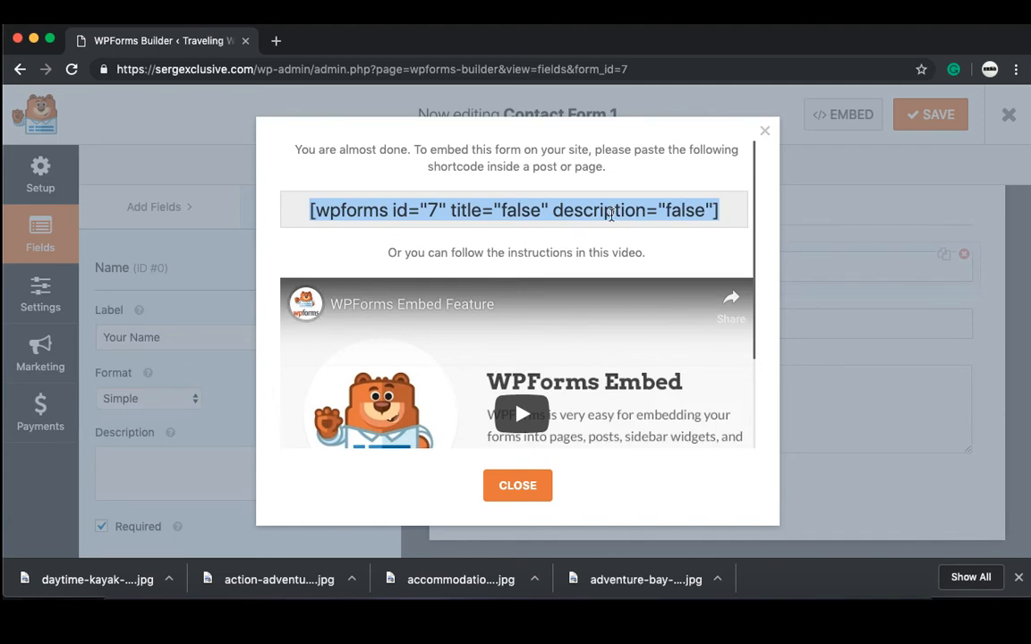
pyautogui.click(765, 132)
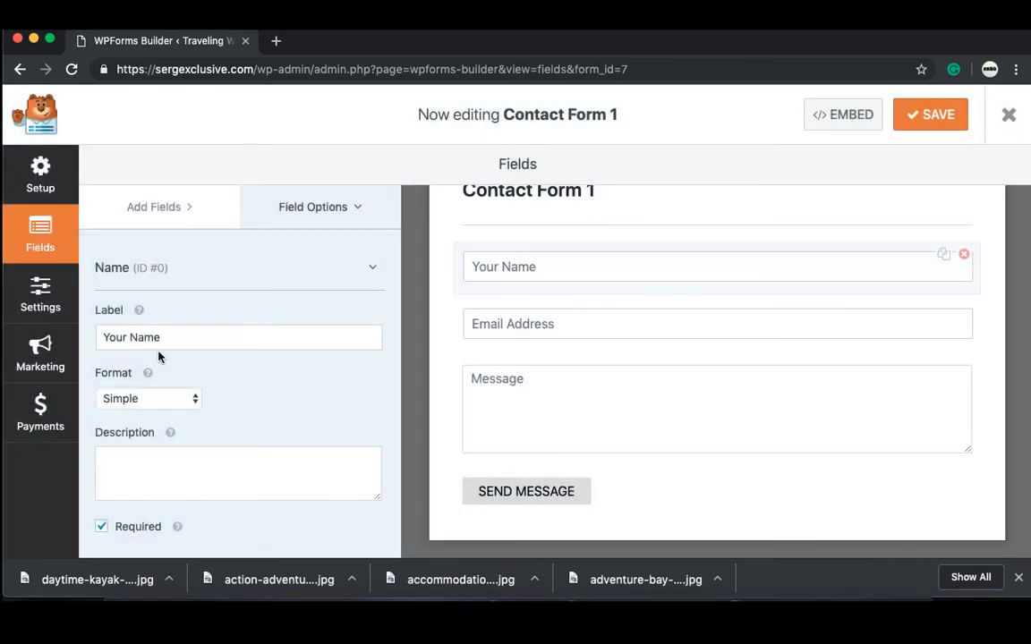
pyautogui.click(63, 300)
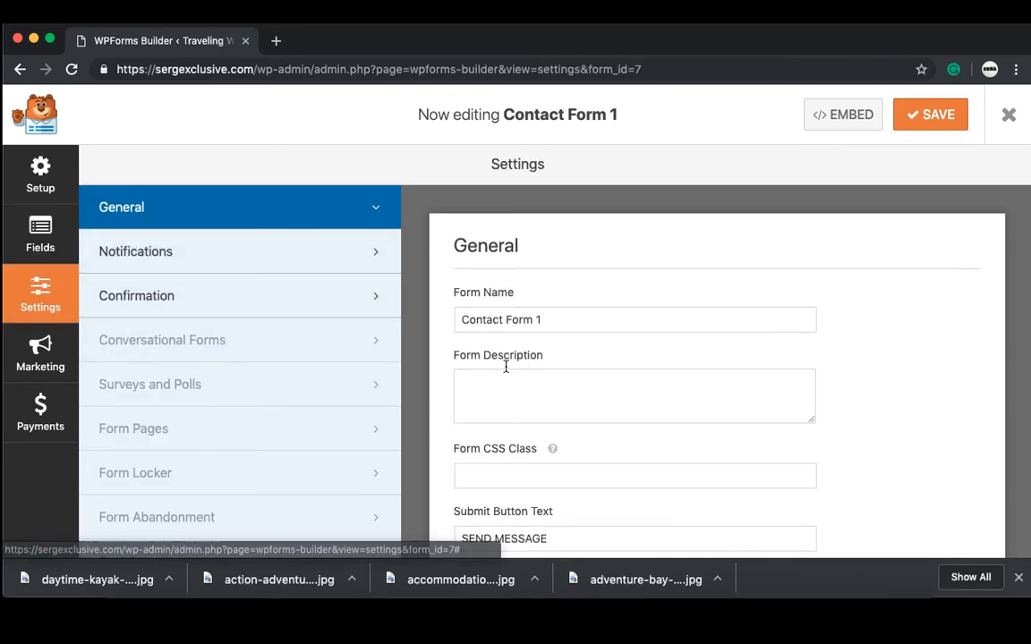
# Step: In Notifications, replace {admin_email} in Send To Email Address with the owner's email address
pyautogui.click(357, 259)
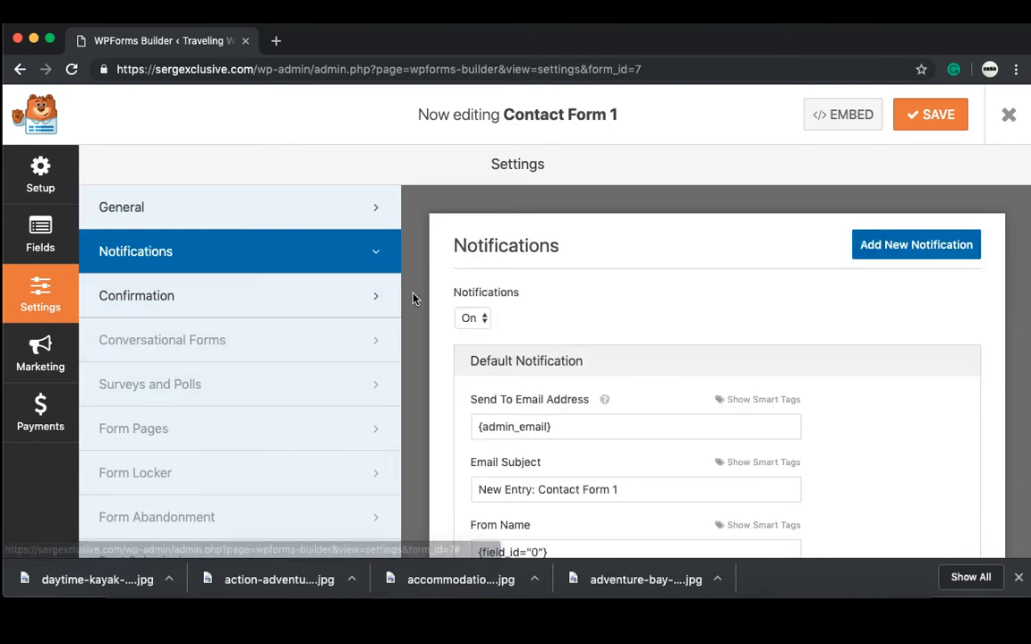
pyautogui.scroll(-3, 413, 297)
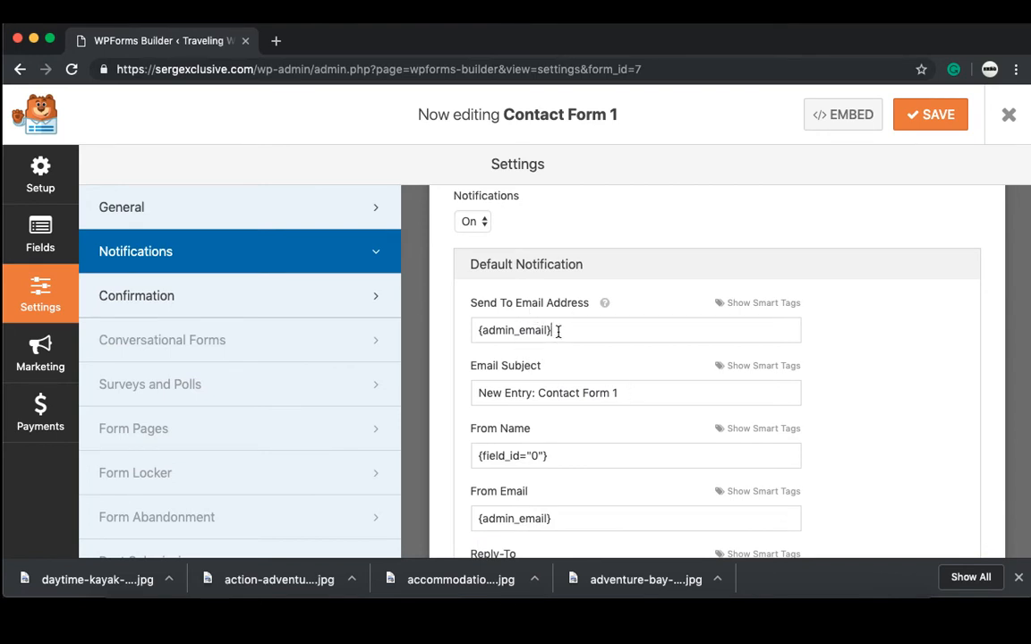
pyautogui.moveTo(550, 334); pyautogui.dragTo(477, 334)
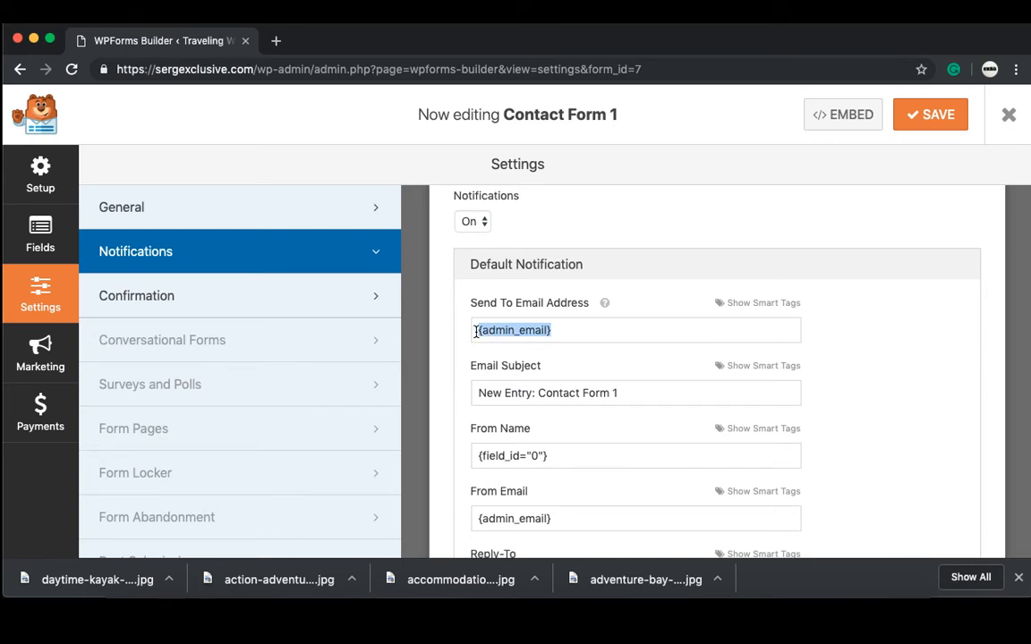
pyautogui.press('BackSpace')
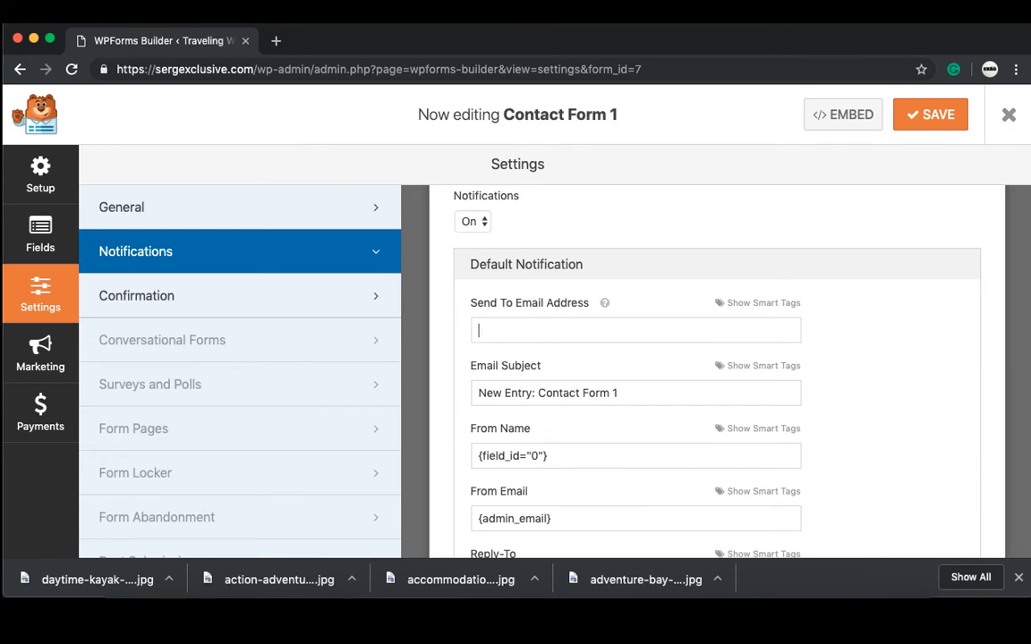
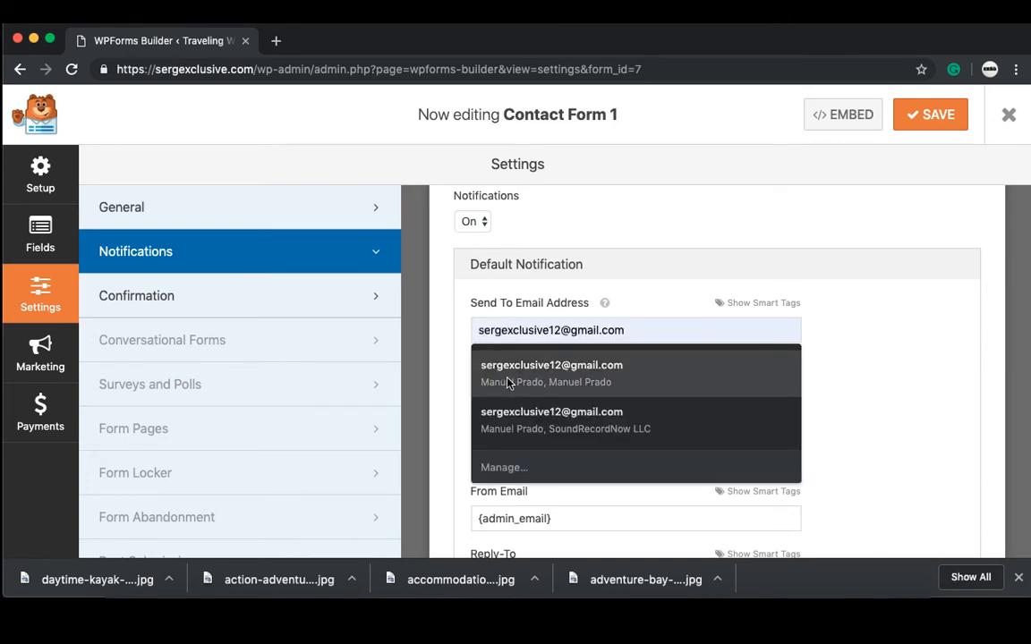
pyautogui.click(521, 378)
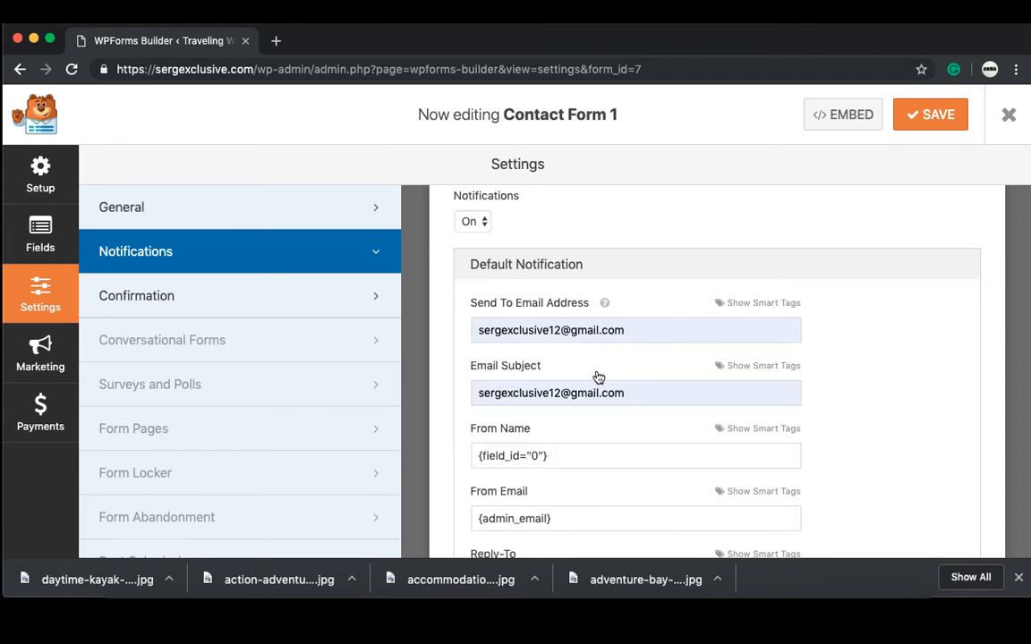
# Step: Clear the email address that was autofilled into the Email Subject field
pyautogui.click(656, 399)
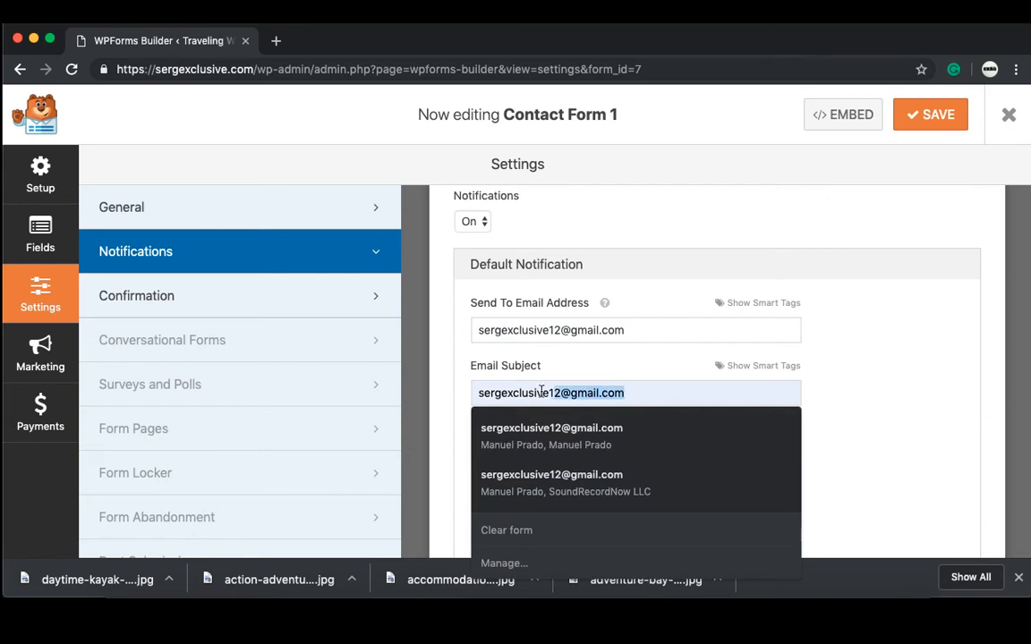
pyautogui.hotkey('ctrl', 'a')
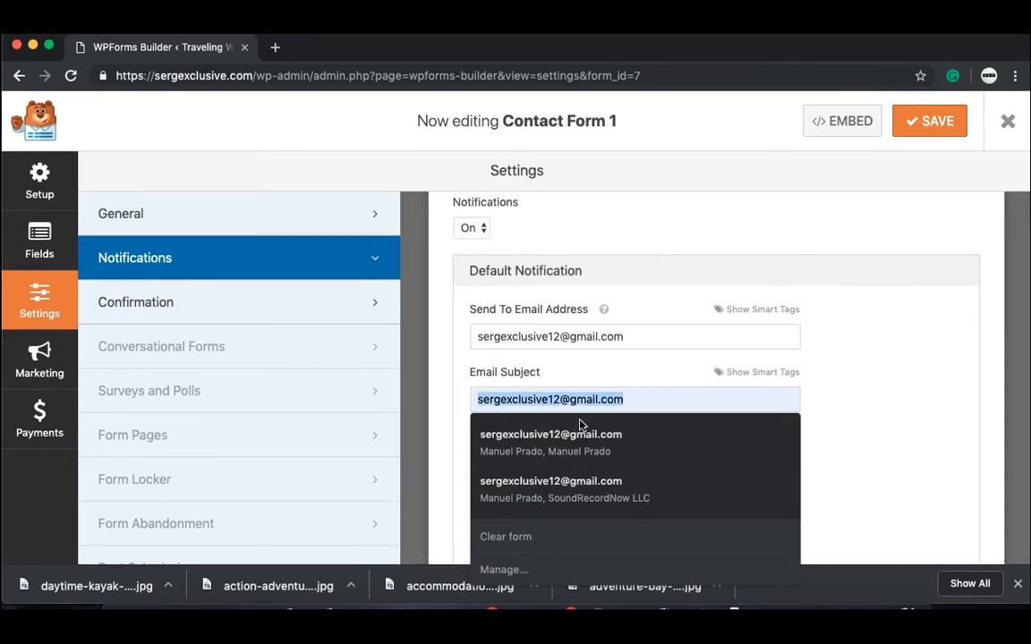
pyautogui.press('BackSpace')
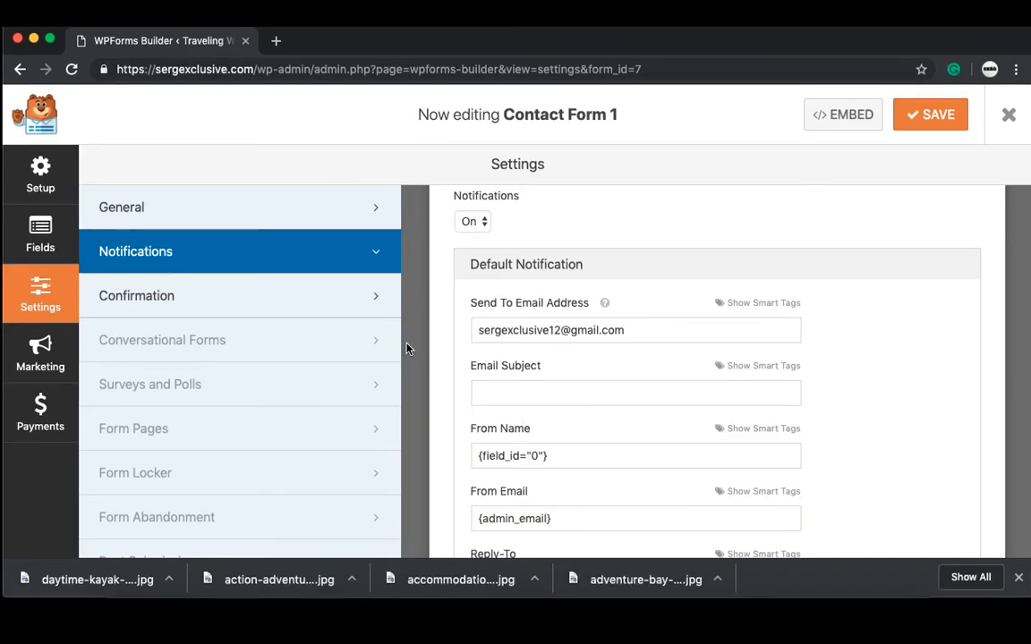
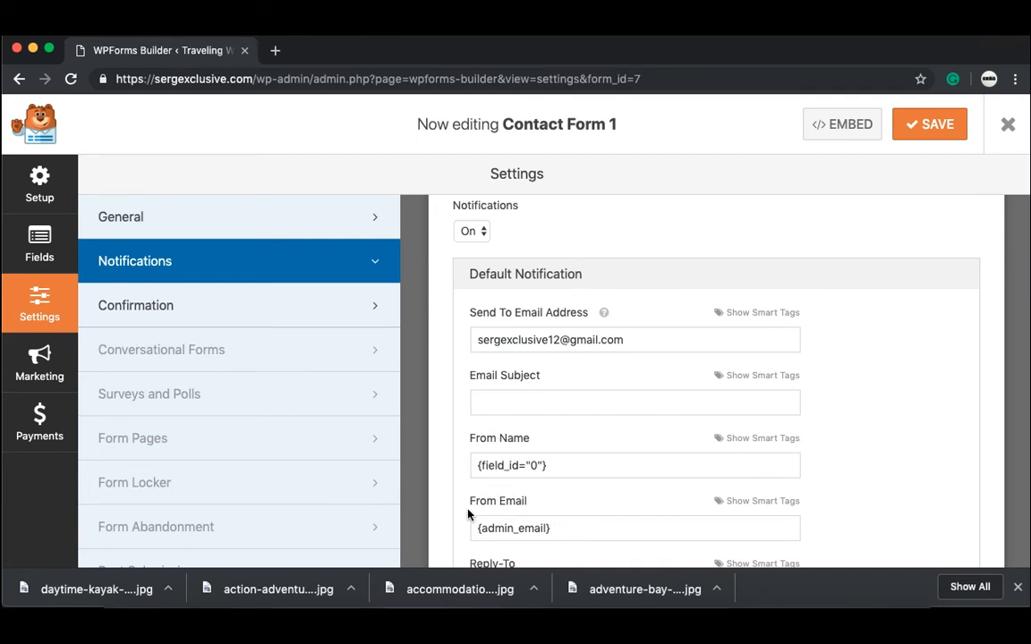
# Step: Scroll through Contact Form 1's notification settings, then switch to its Confirmation settings
pyautogui.scroll(-5, 467, 514)
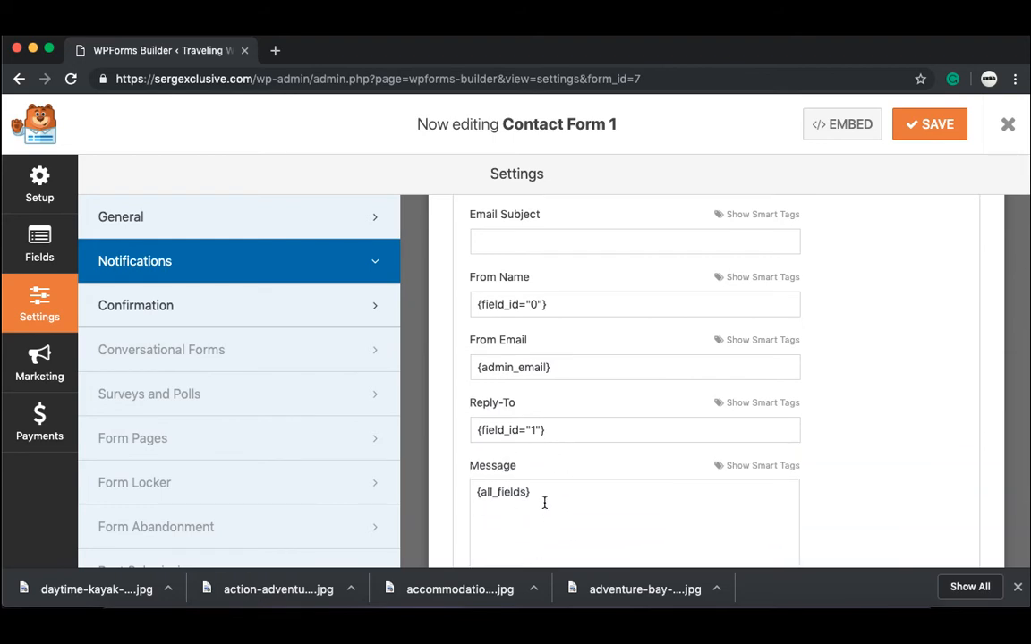
pyautogui.scroll(-3, 544, 503)
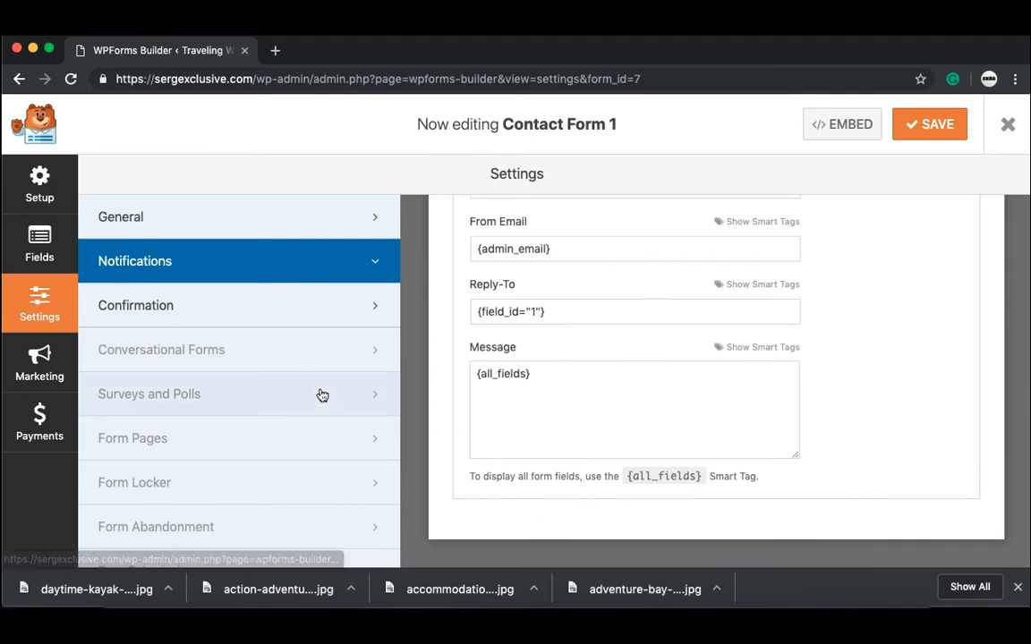
pyautogui.click(300, 318)
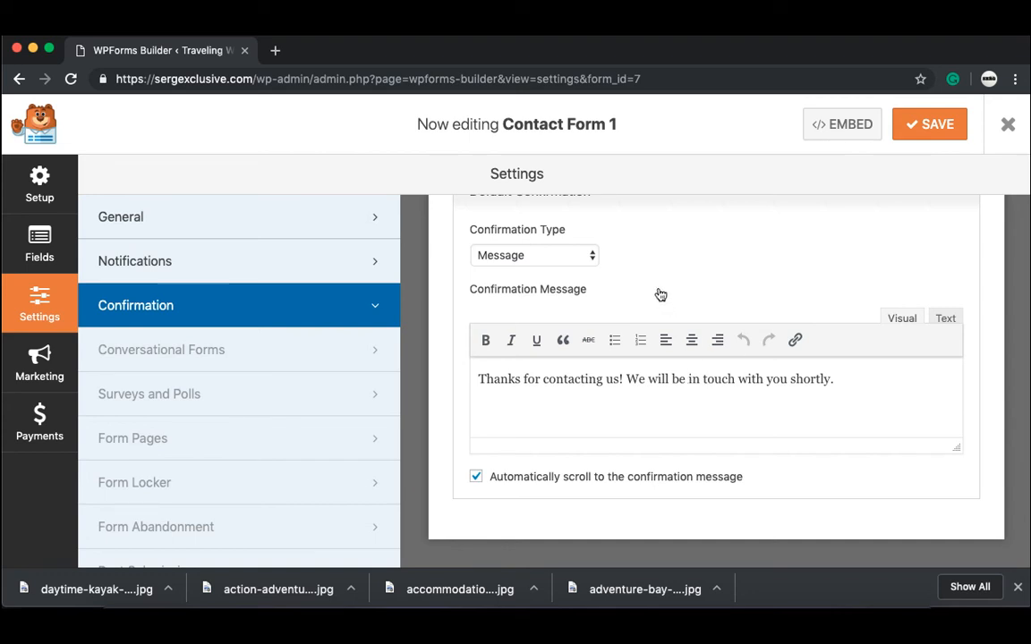
# Step: Try the Show Page and Go to URL confirmation types, then keep Message
pyautogui.scroll(2, 654, 286)
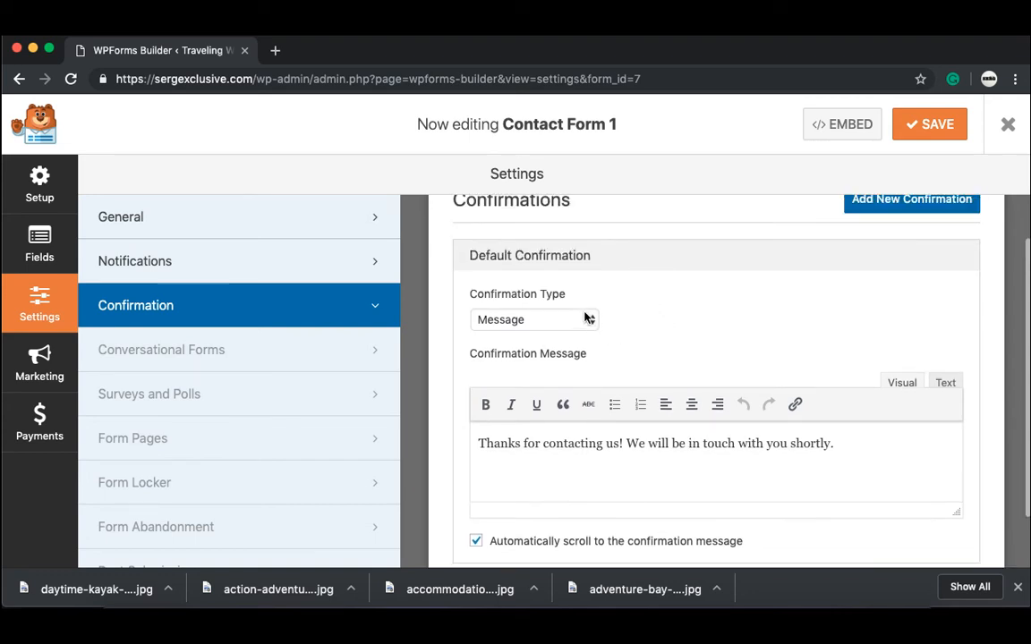
pyautogui.click(586, 319)
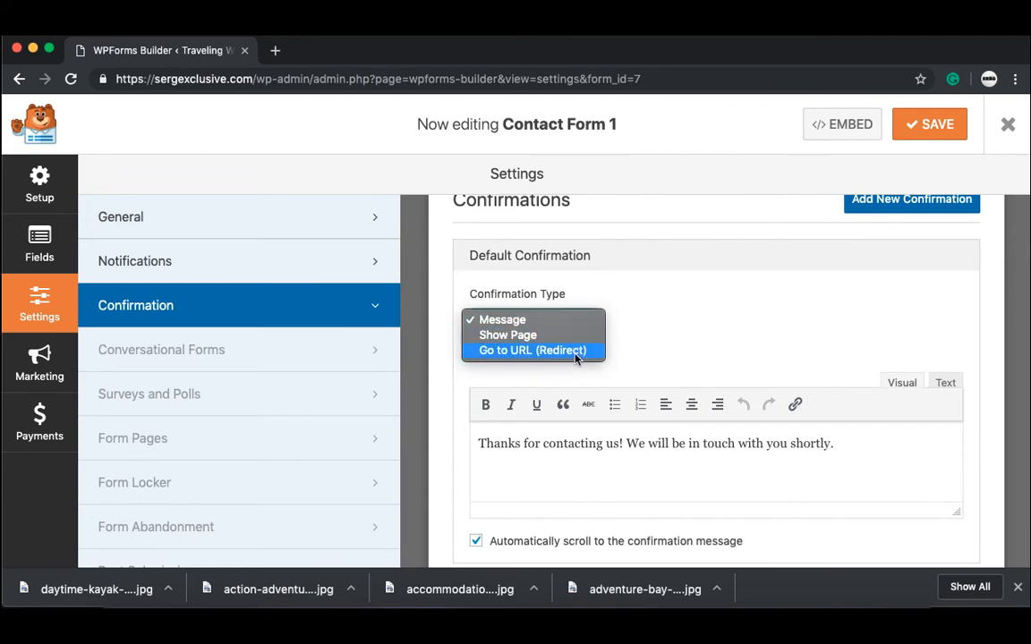
pyautogui.click(582, 337)
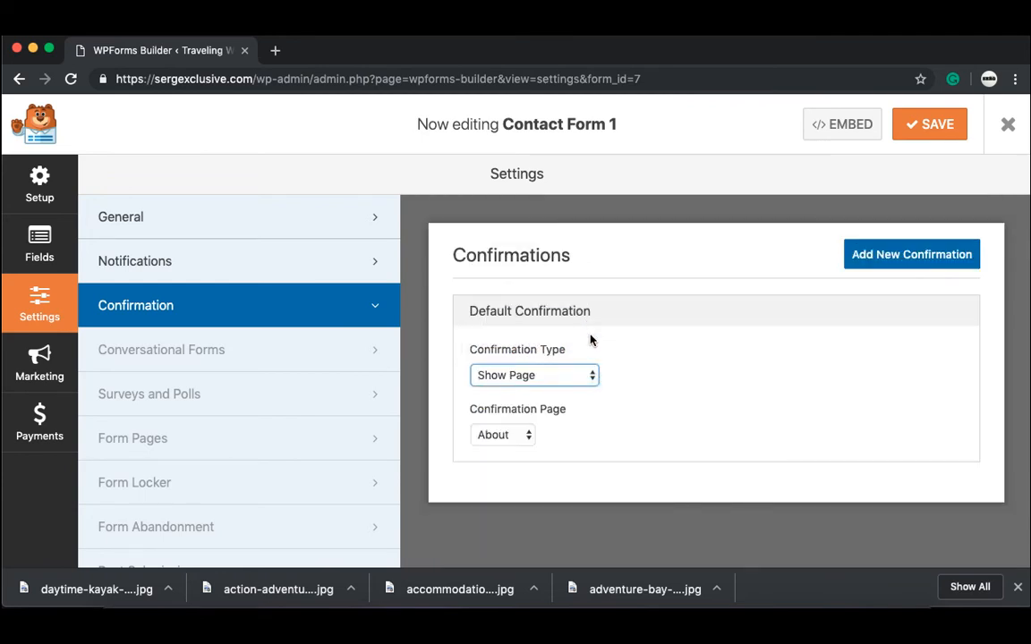
pyautogui.click(577, 375)
pyautogui.click(576, 392)
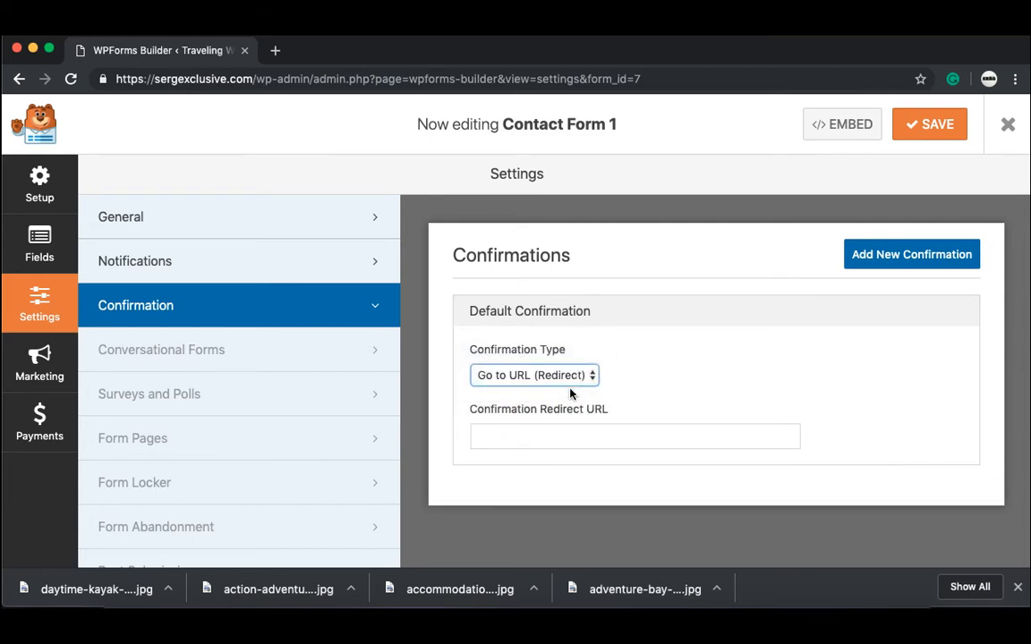
pyautogui.click(578, 376)
pyautogui.click(559, 345)
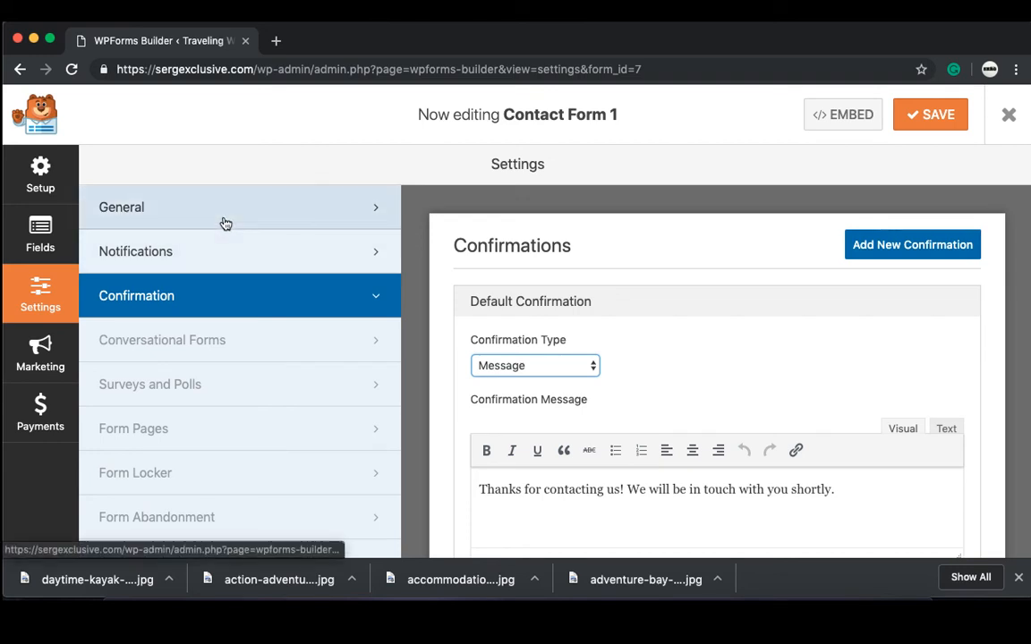
# Step: Return to Notifications, save Contact Form 1 and close the form builder
pyautogui.click(220, 255)
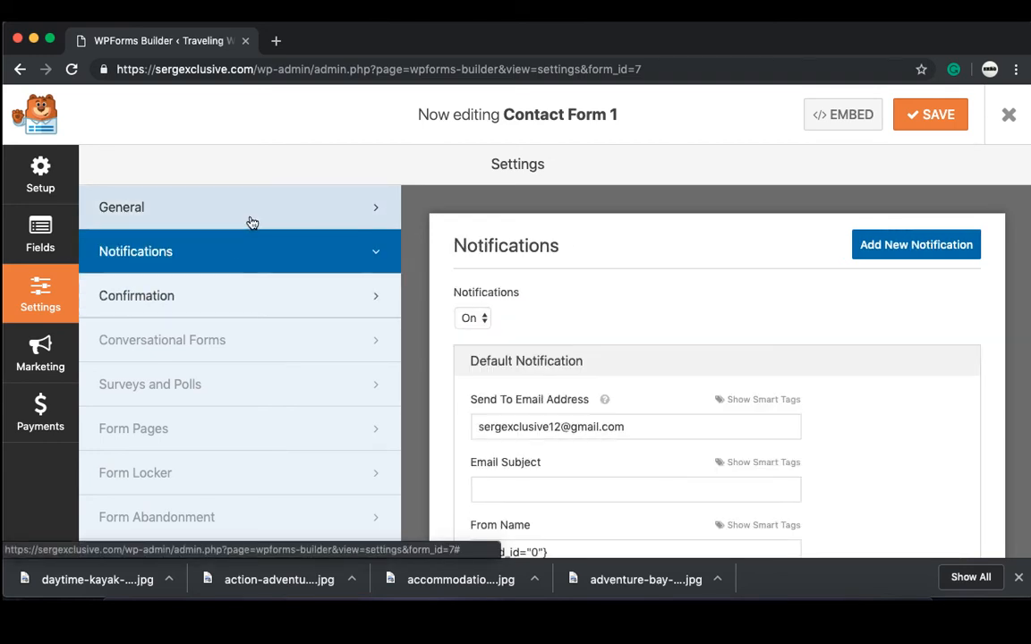
pyautogui.click(249, 220)
pyautogui.click(255, 255)
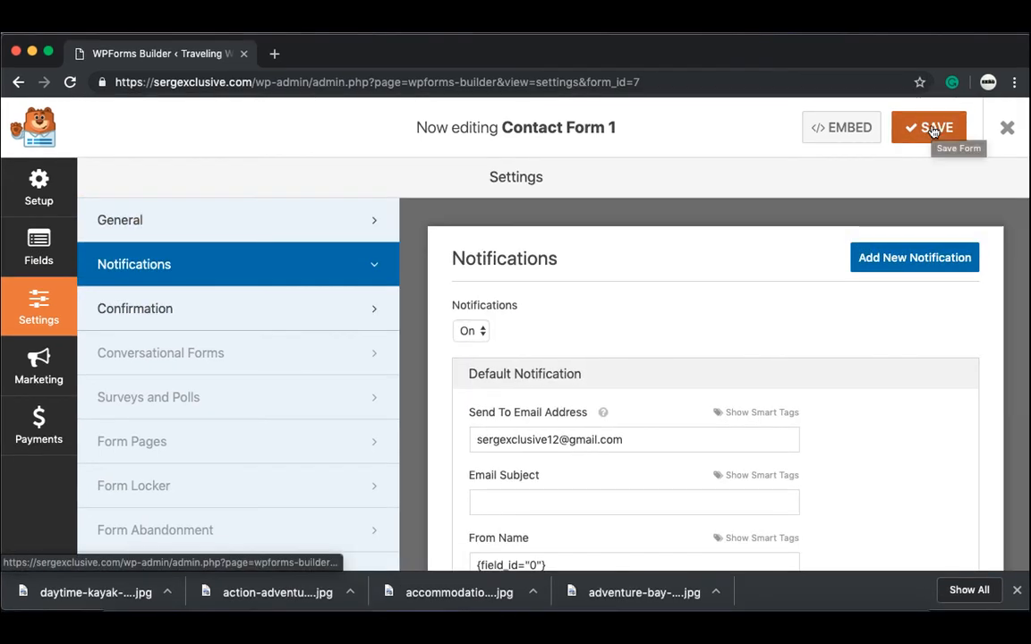
pyautogui.click(933, 131)
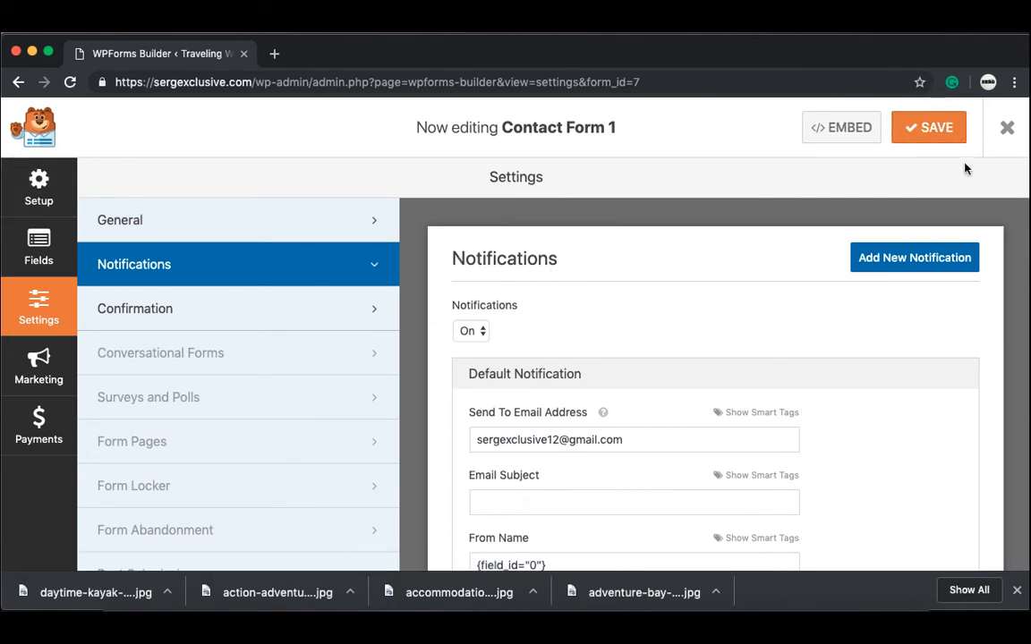
pyautogui.click(1007, 128)
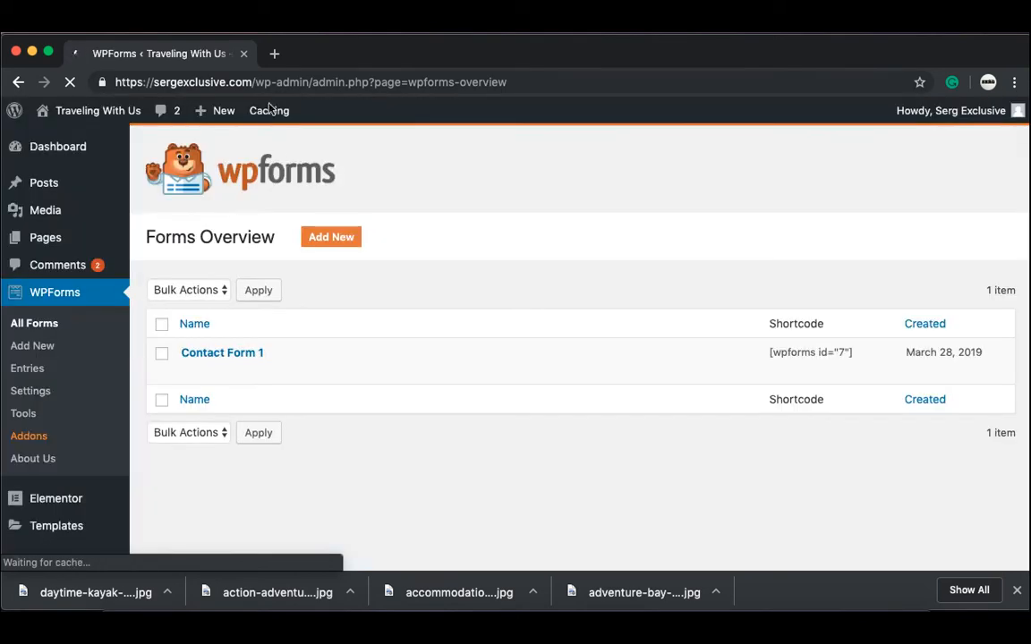
# Step: Replace the admin path in the address with 'contact' to load the Contact page
pyautogui.moveTo(255, 82); pyautogui.dragTo(340, 96)
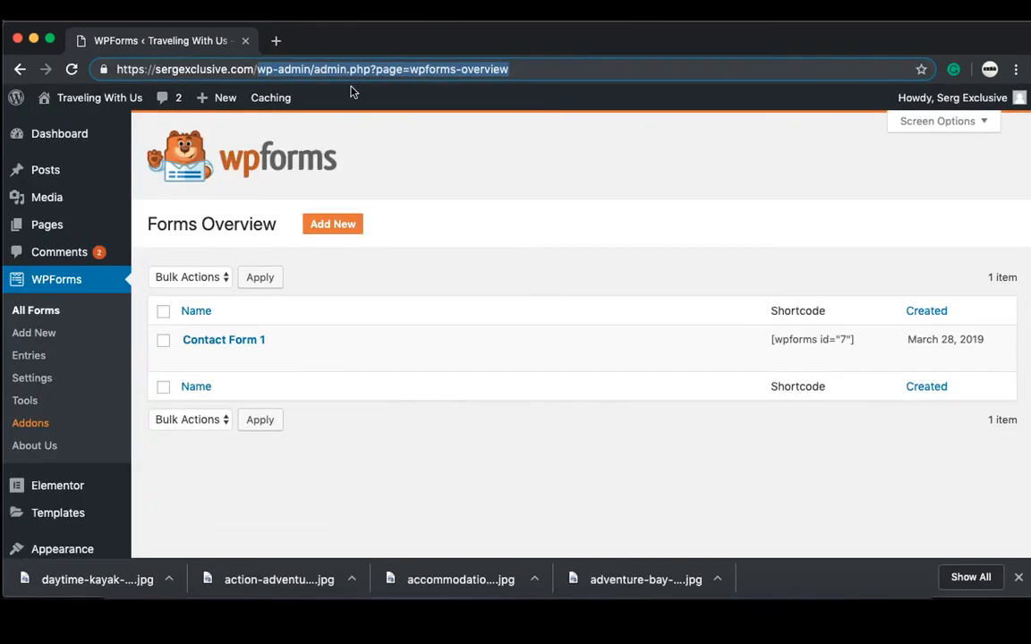
pyautogui.press('BackSpace')
pyautogui.write('contact')
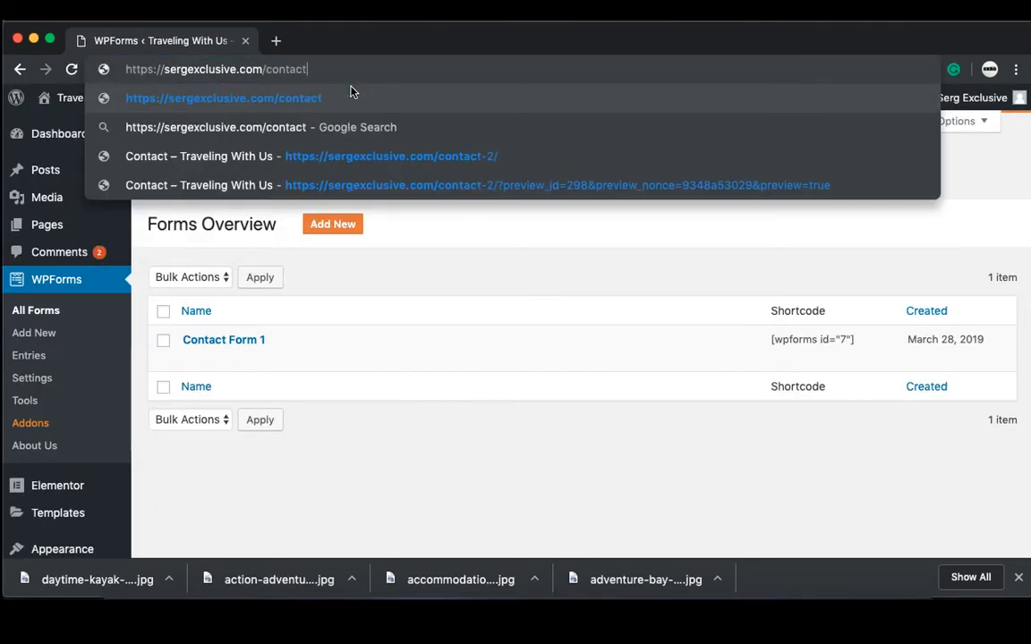
pyautogui.press('Return')
pyautogui.scroll(-5, 738, 380)
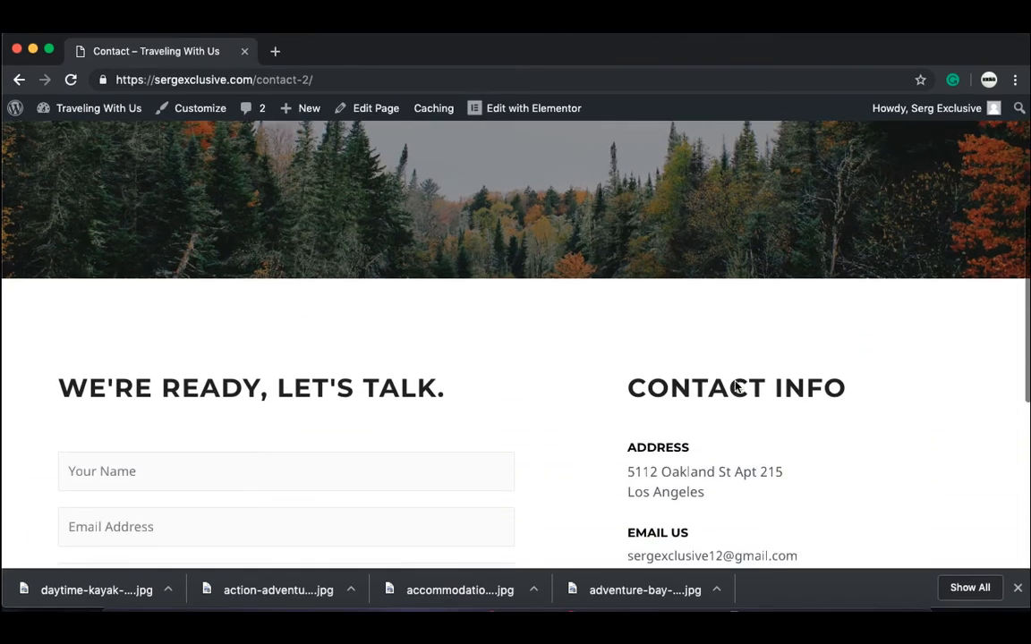
pyautogui.scroll(-4, 736, 386)
pyautogui.scroll(3, 467, 204)
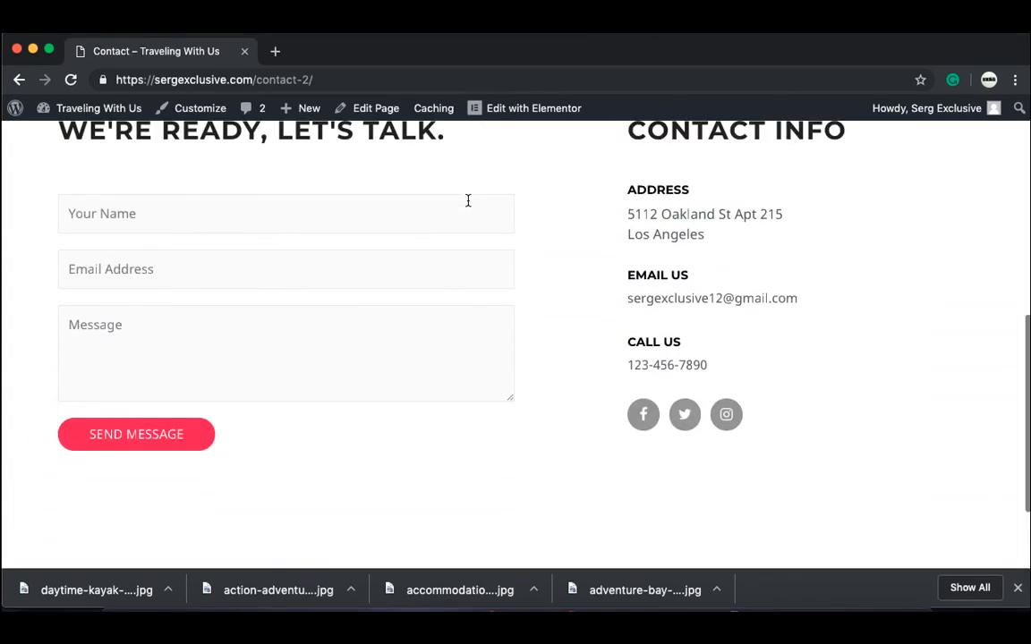
# Step: Fill in a test name, saved email and message 'you are great', then submit
pyautogui.click(249, 260)
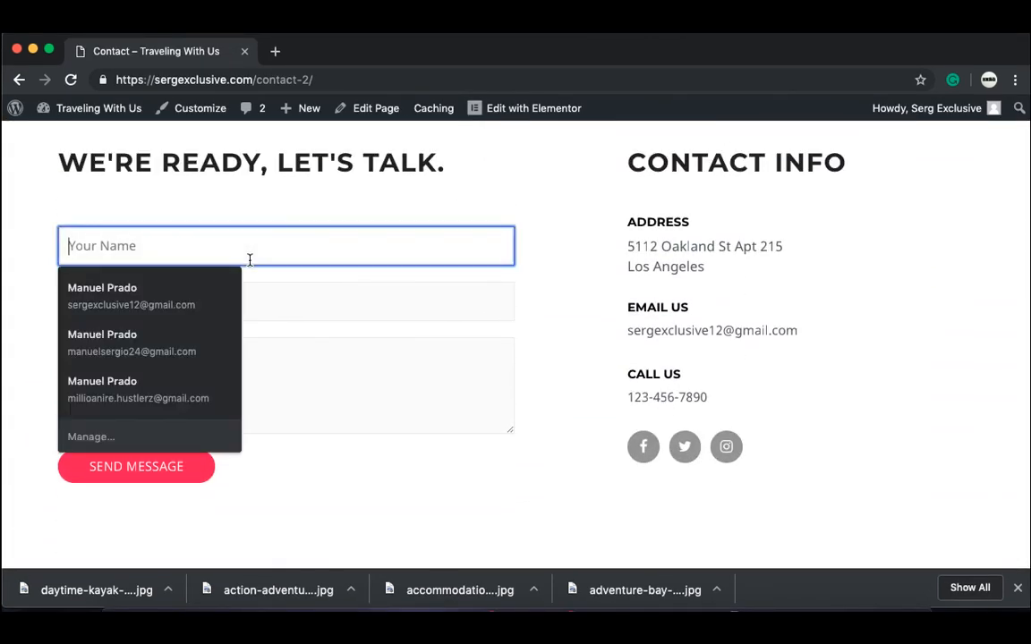
pyautogui.write('manuel')
pyautogui.click(285, 309)
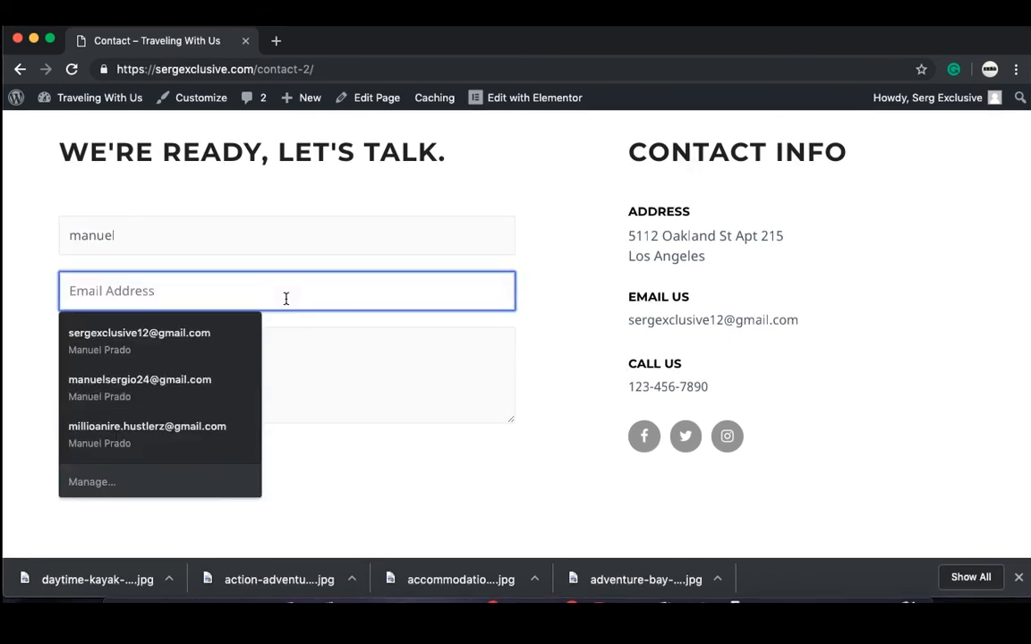
pyautogui.click(230, 384)
pyautogui.click(221, 371)
pyautogui.write('you are great!!')
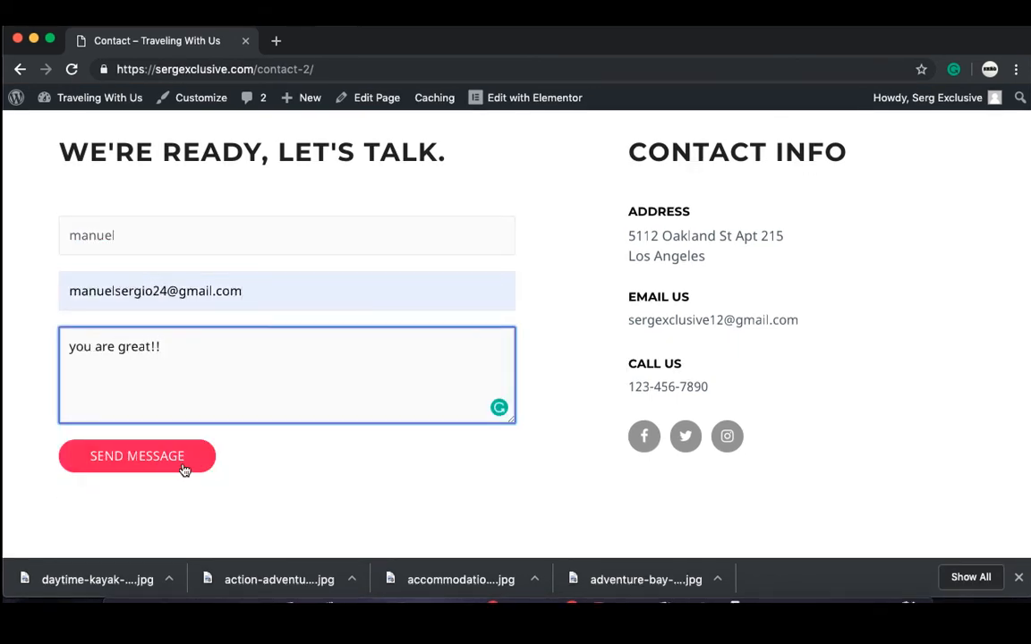
pyautogui.click(137, 456)
pyautogui.scroll(-4, 182, 448)
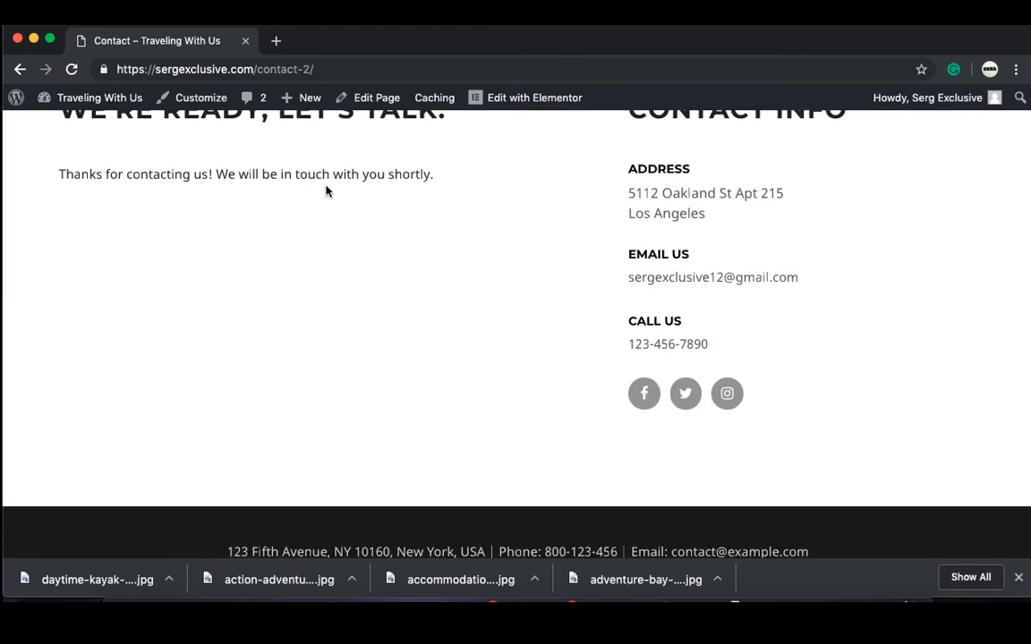
# Step: Read the New Contact Form 1 Entry email in Gmail, then return to the Contact tab
pyautogui.click(279, 41)
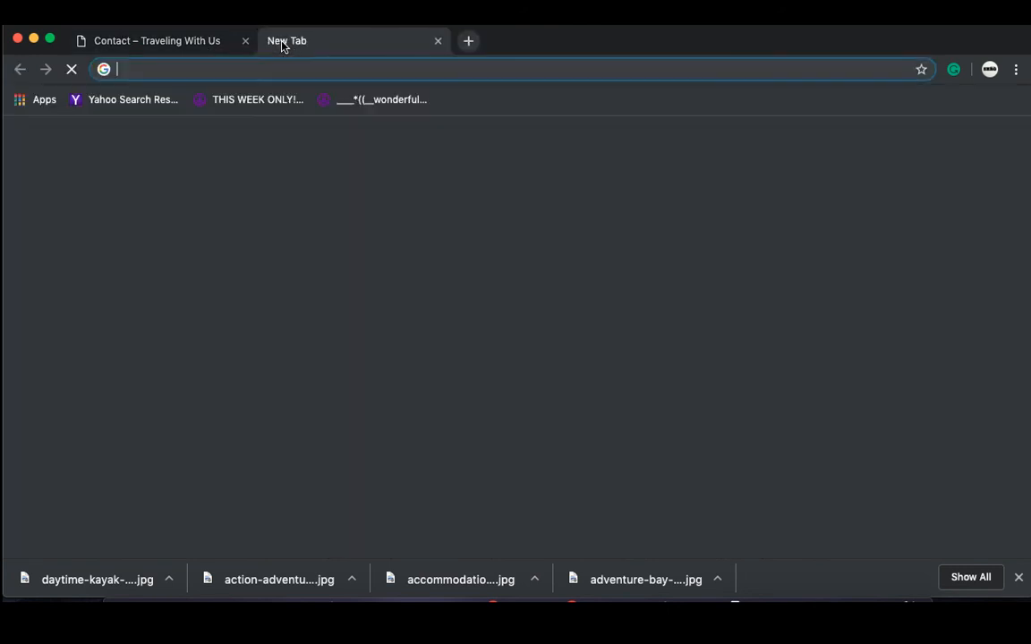
pyautogui.write('gm')
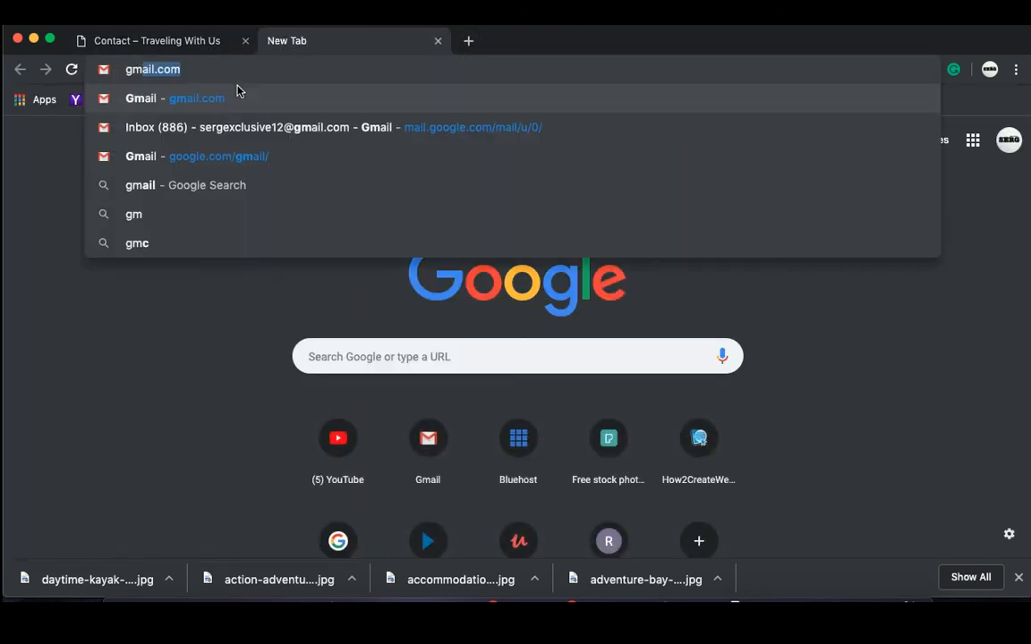
pyautogui.write('ail')
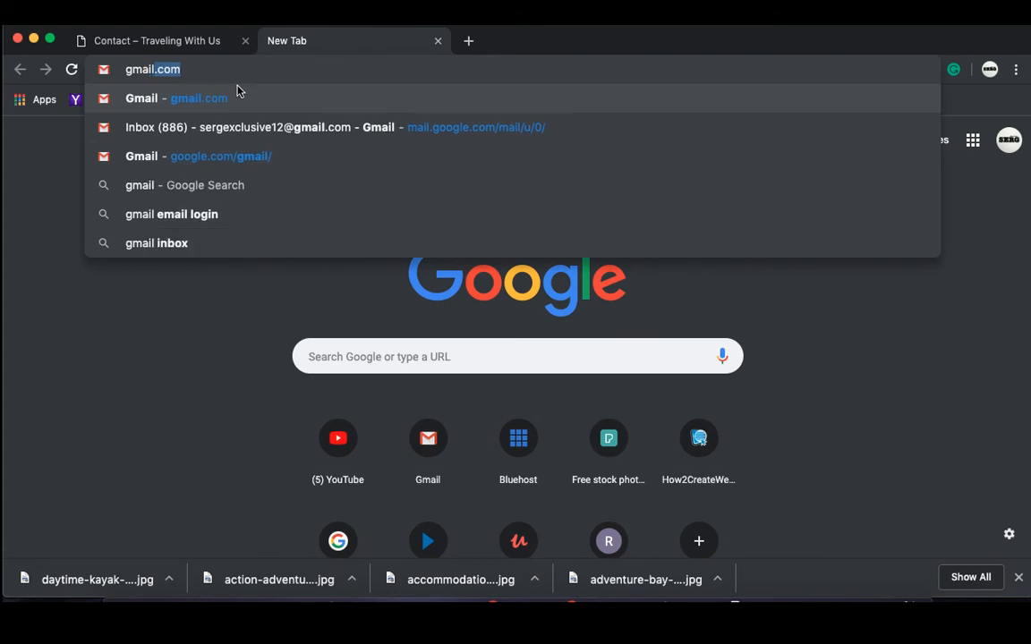
pyautogui.press('Return')
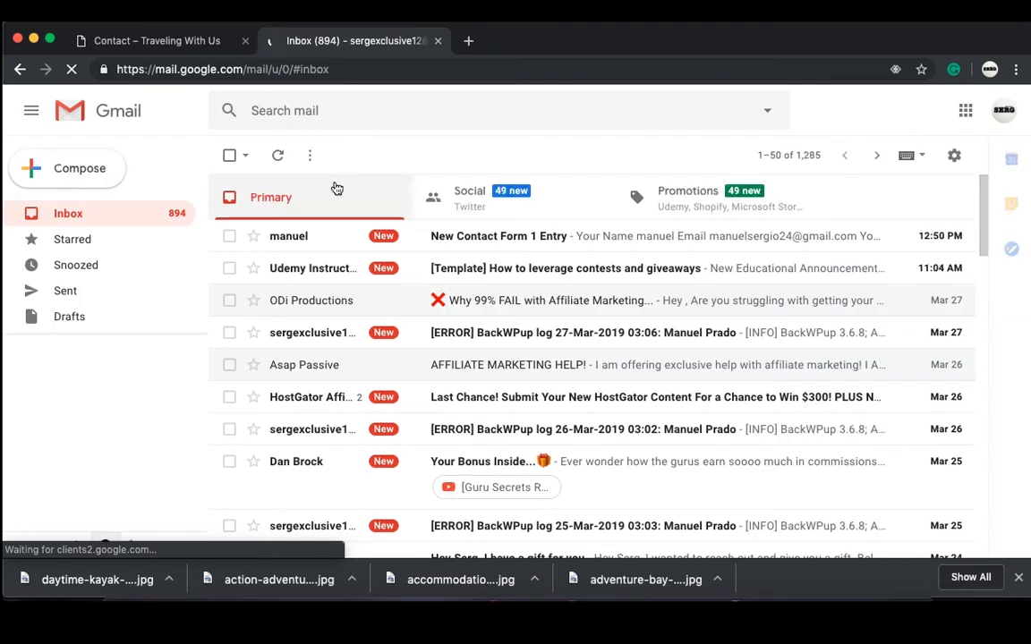
pyautogui.click(348, 237)
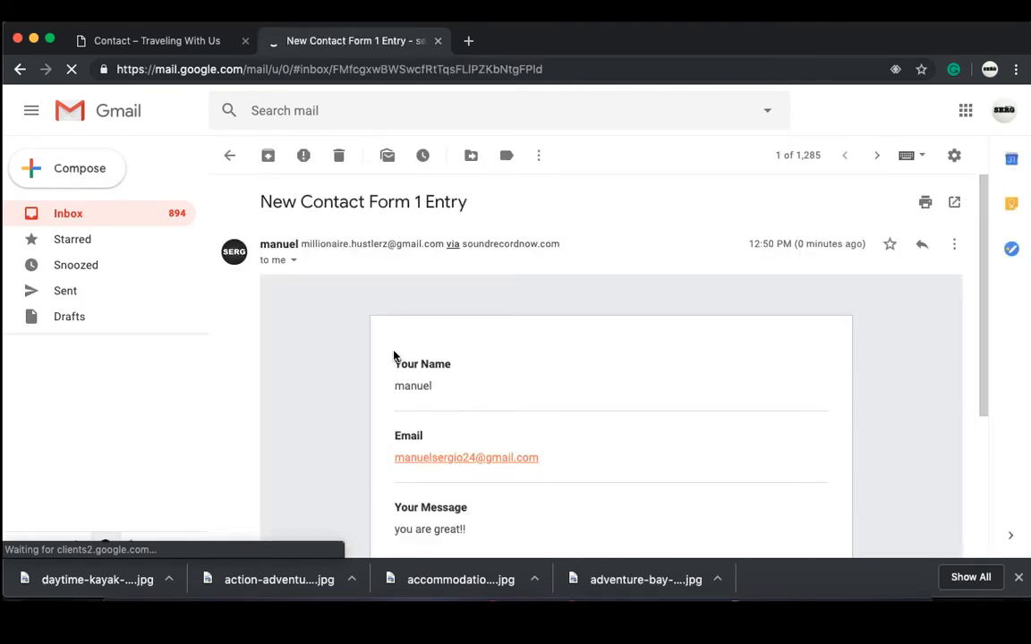
pyautogui.scroll(-2, 469, 380)
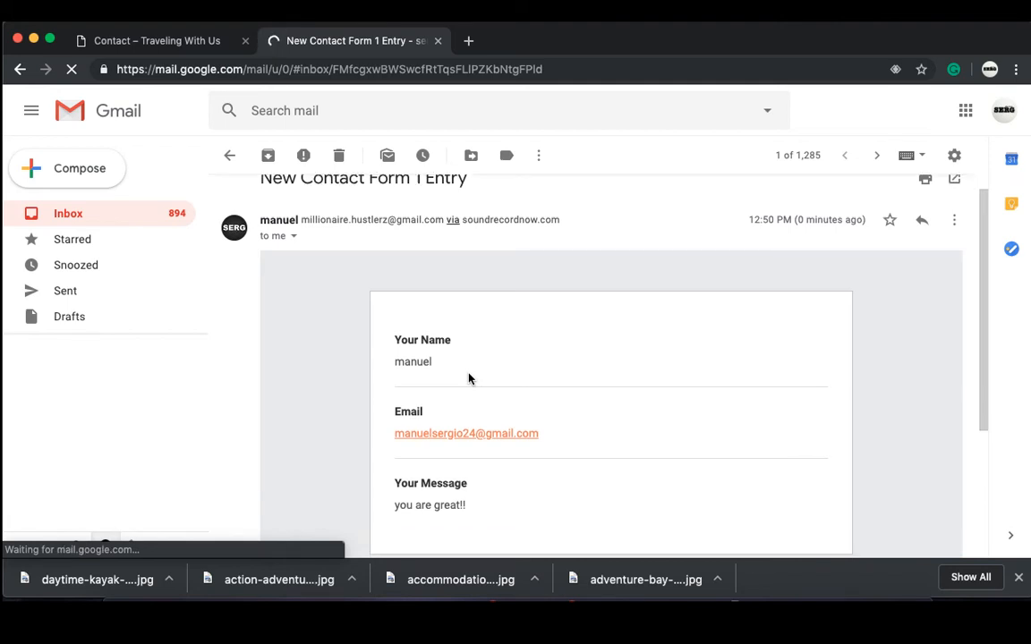
pyautogui.scroll(-3, 469, 380)
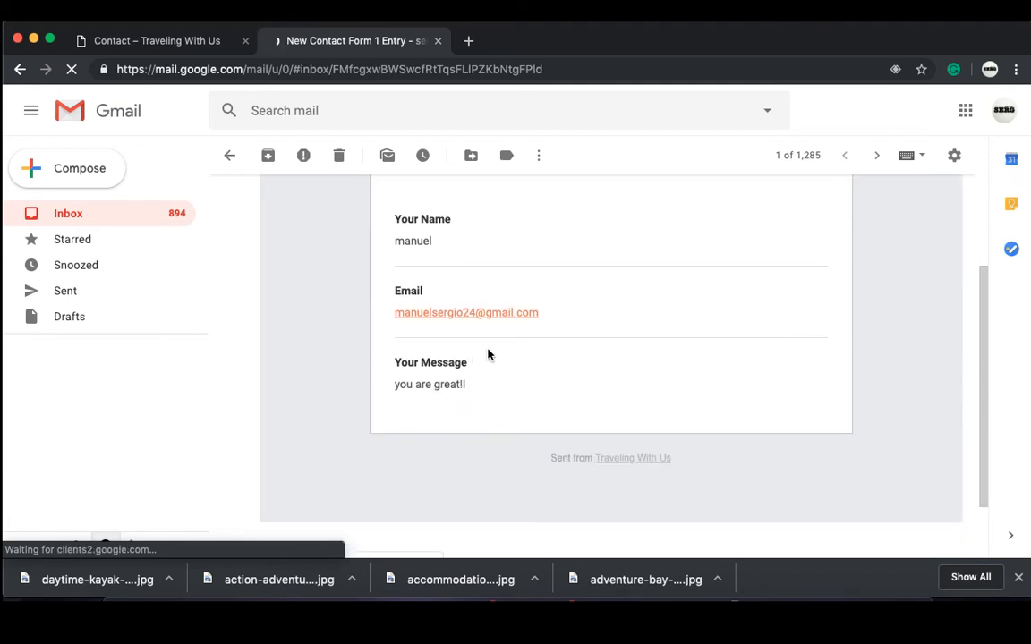
pyautogui.scroll(4, 488, 356)
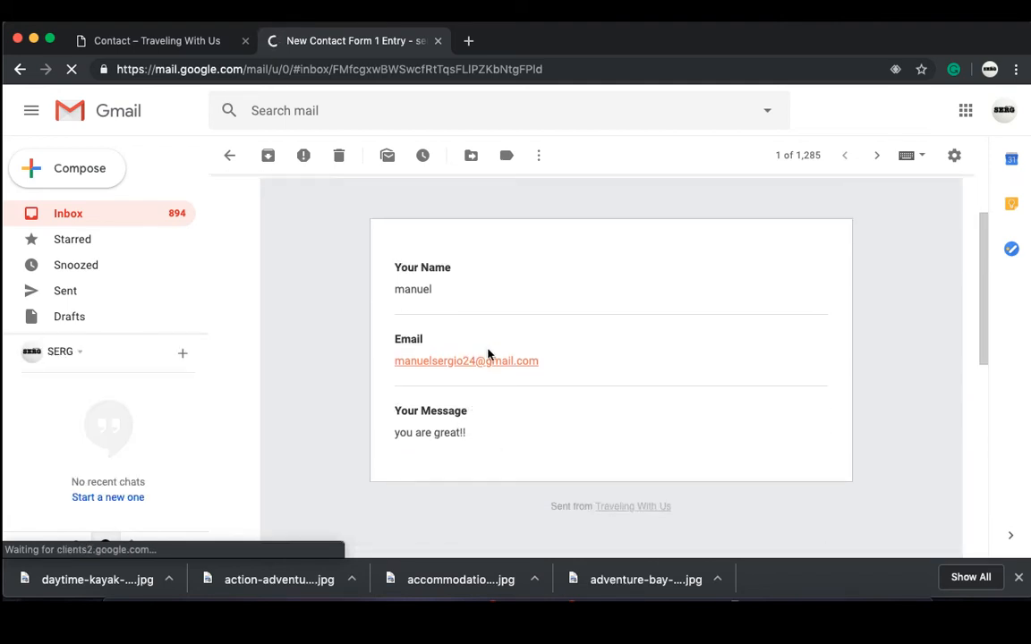
pyautogui.click(223, 40)
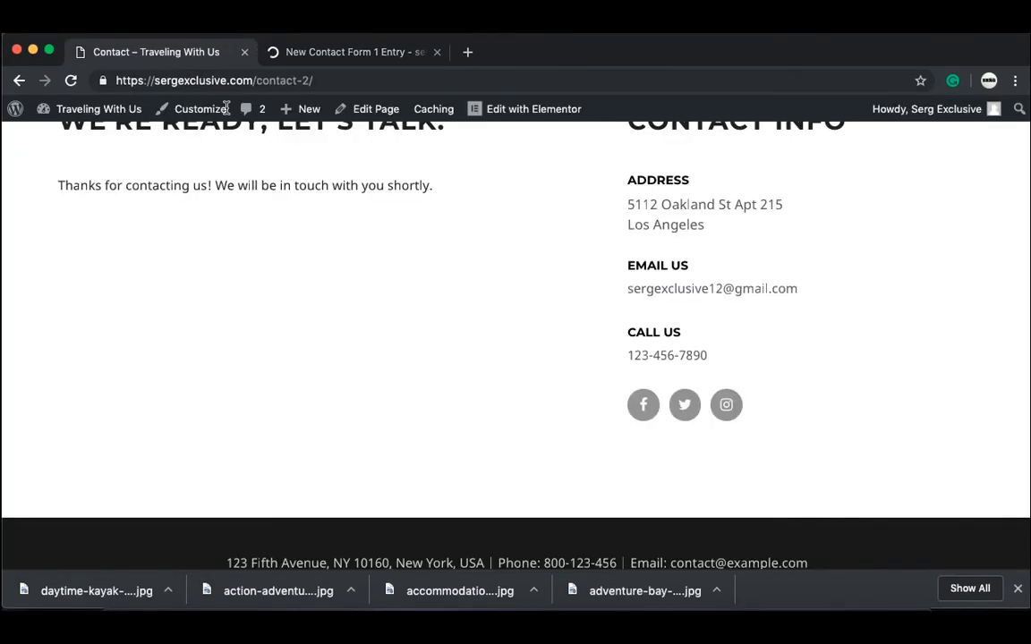
# Step: Create a new page via Pages > Add New and title it 'Why Us?'
pyautogui.scroll(2, 350, 233)
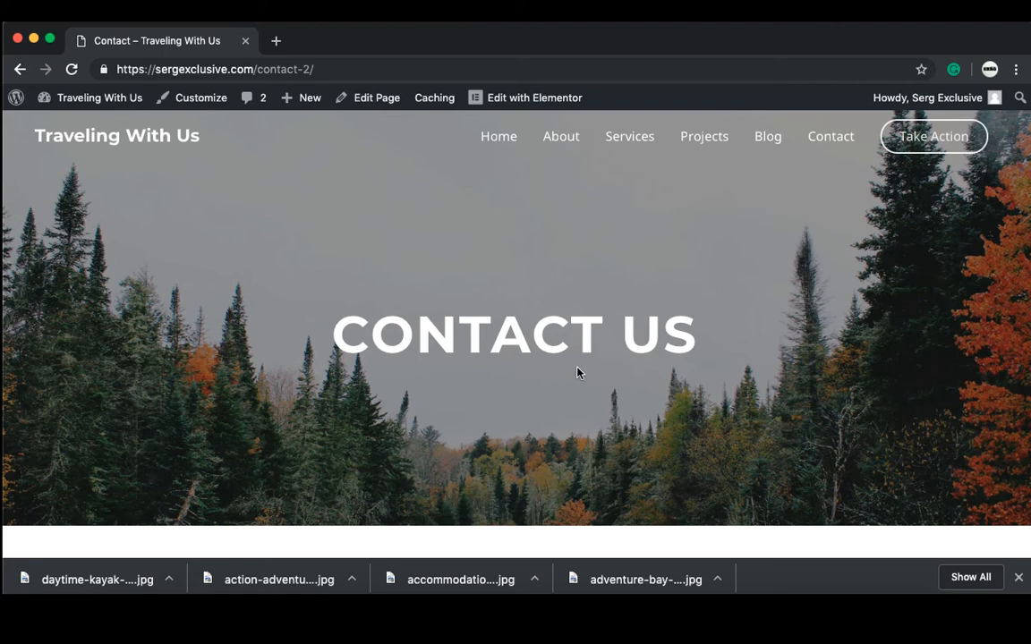
pyautogui.moveTo(98, 105)
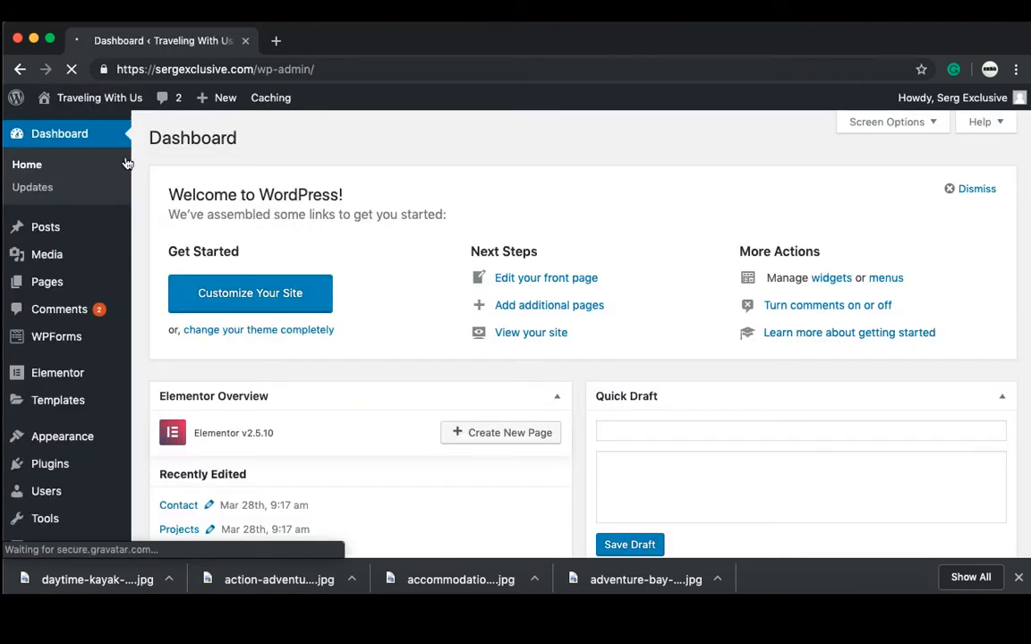
pyautogui.moveTo(130, 254)
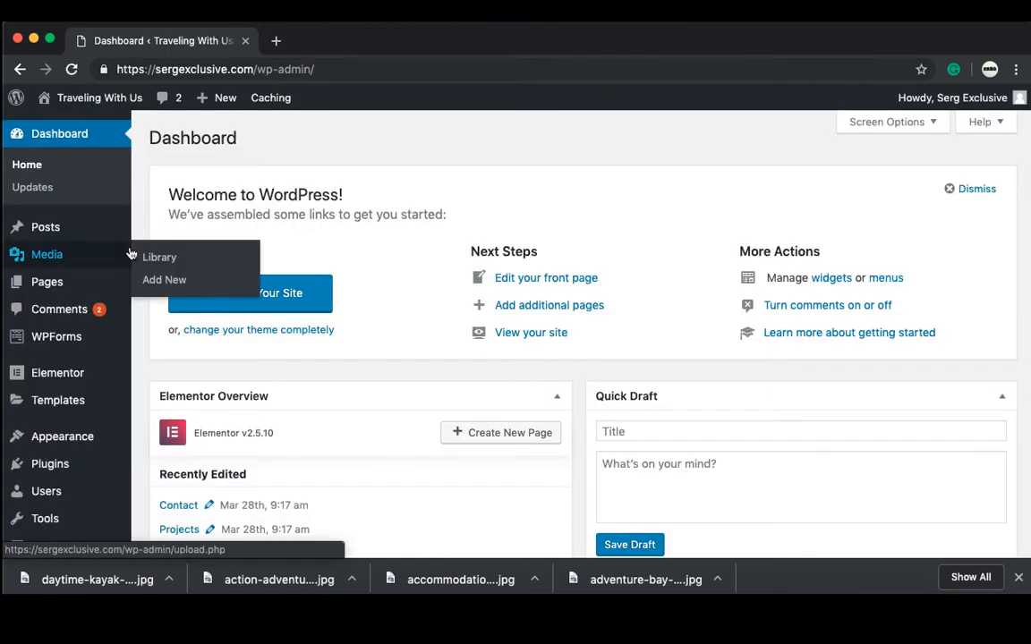
pyautogui.click(68, 294)
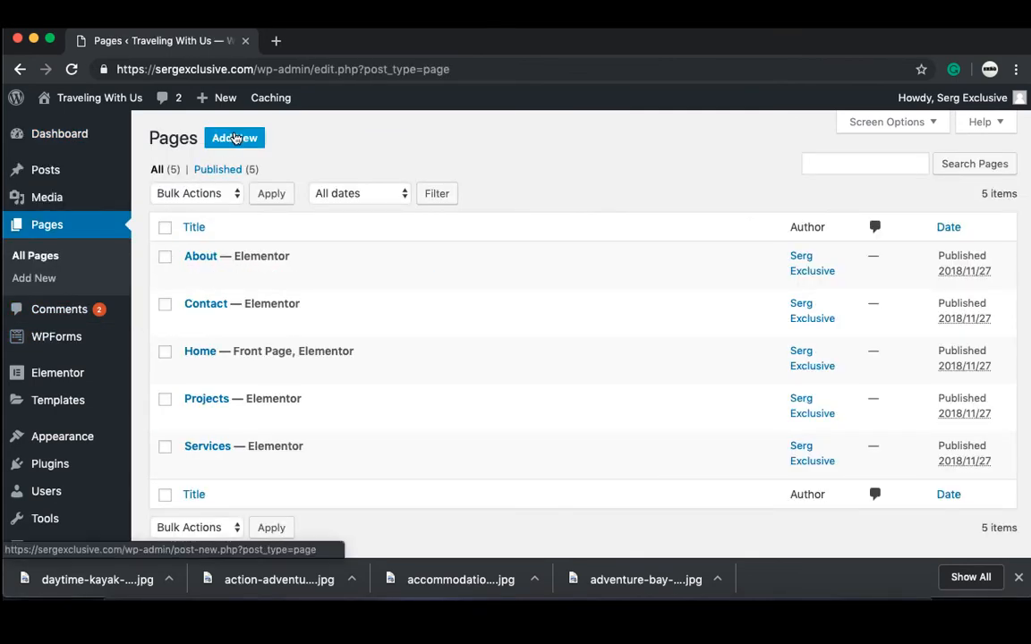
pyautogui.click(230, 138)
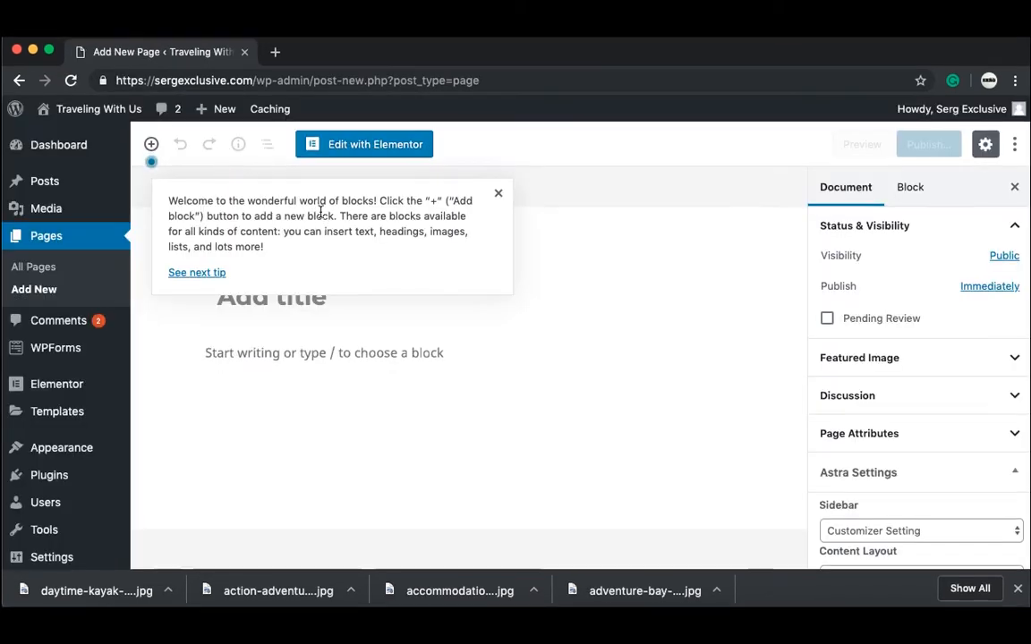
pyautogui.click(499, 194)
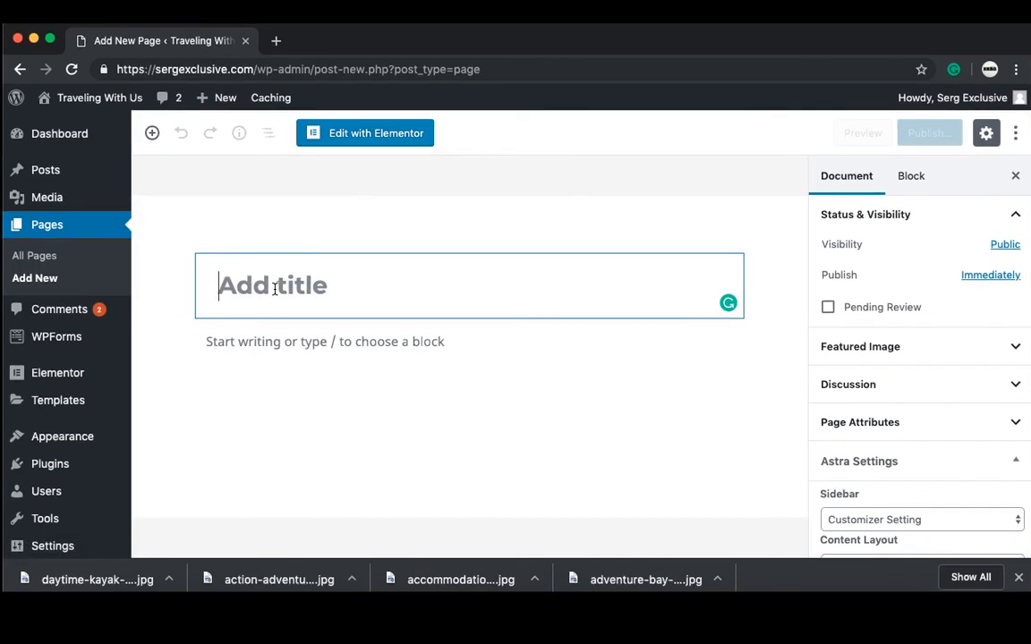
pyautogui.write('Why Us?')
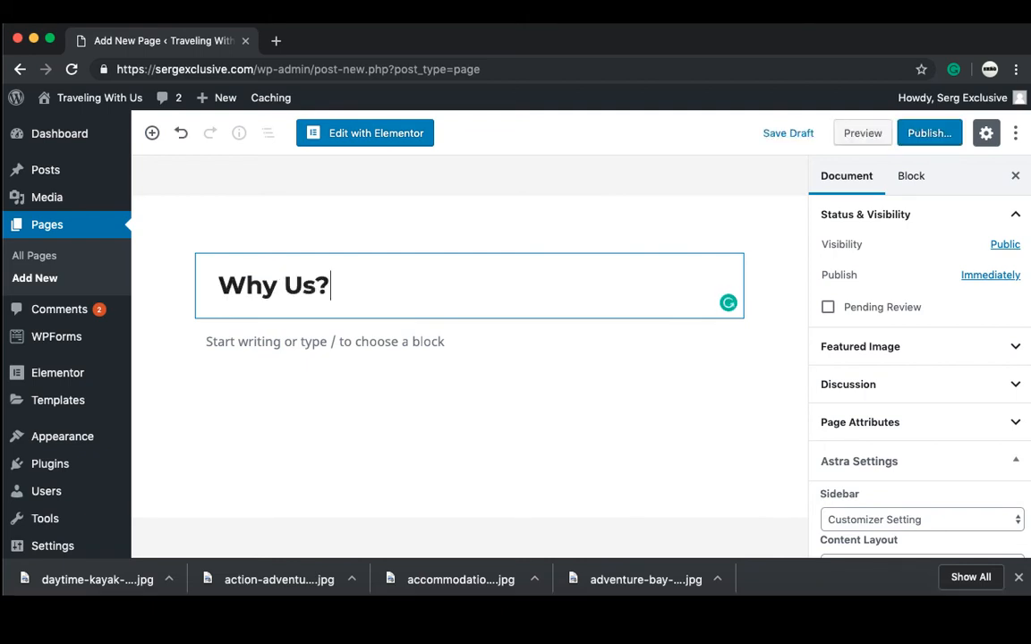
pyautogui.click(293, 183)
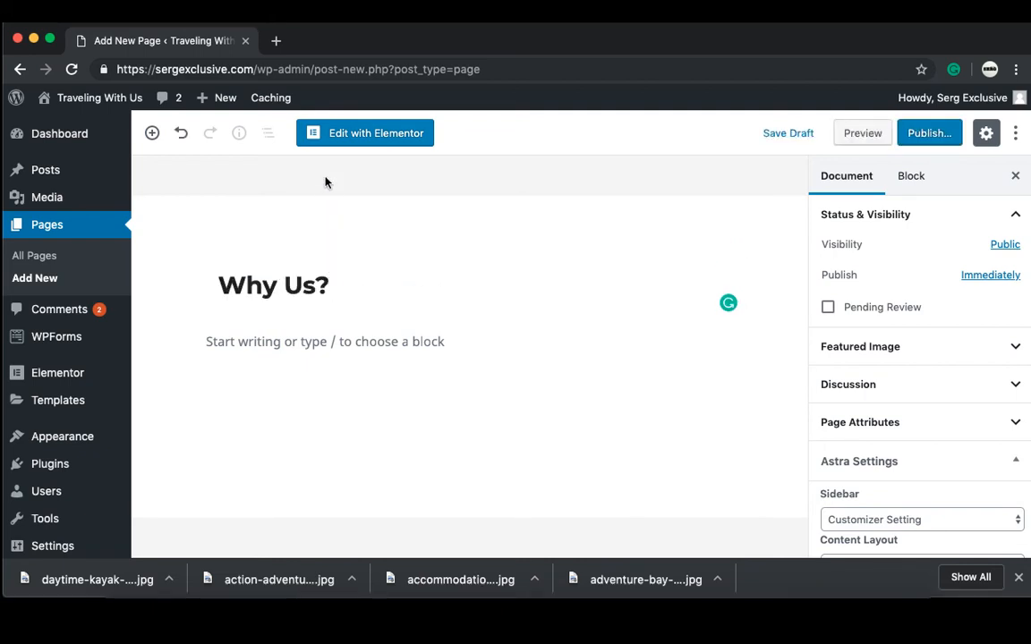
# Step: Open the page in Elementor and insert the Homepage – Study page template from the library
pyautogui.click(344, 134)
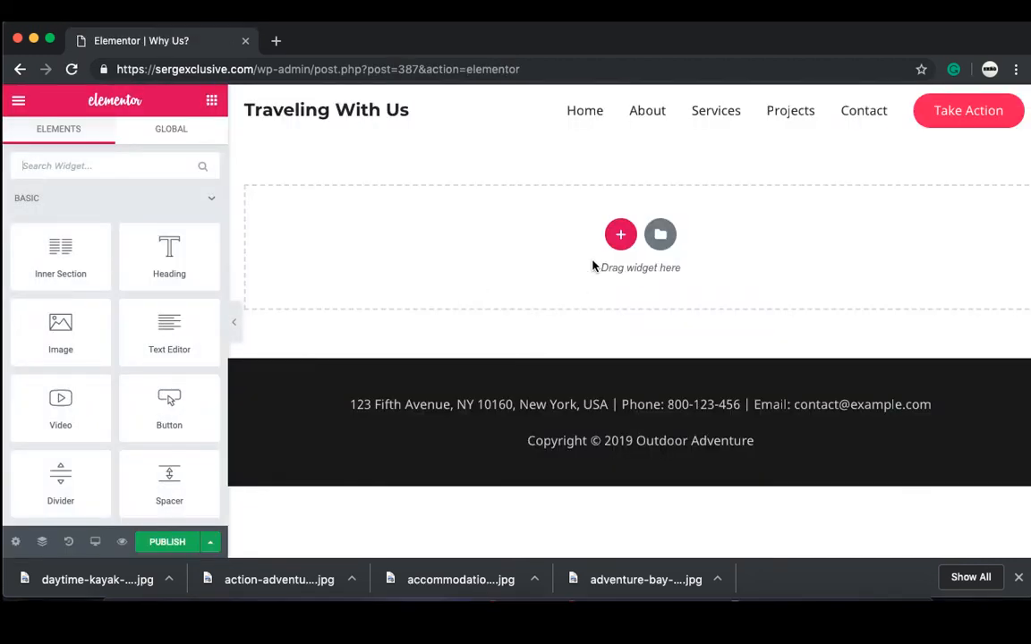
pyautogui.click(660, 236)
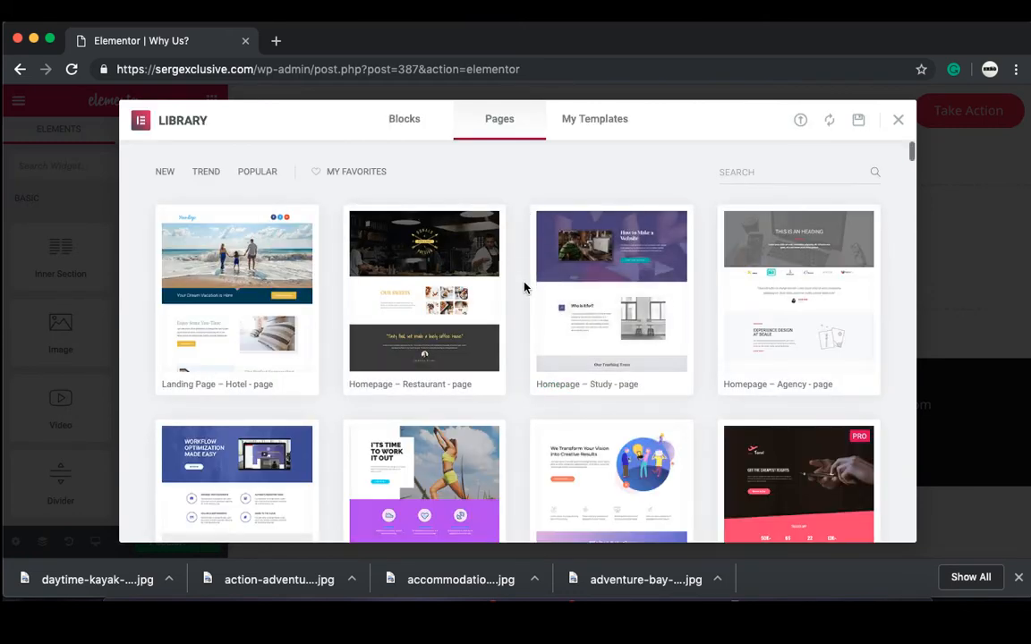
pyautogui.scroll(-1, 525, 287)
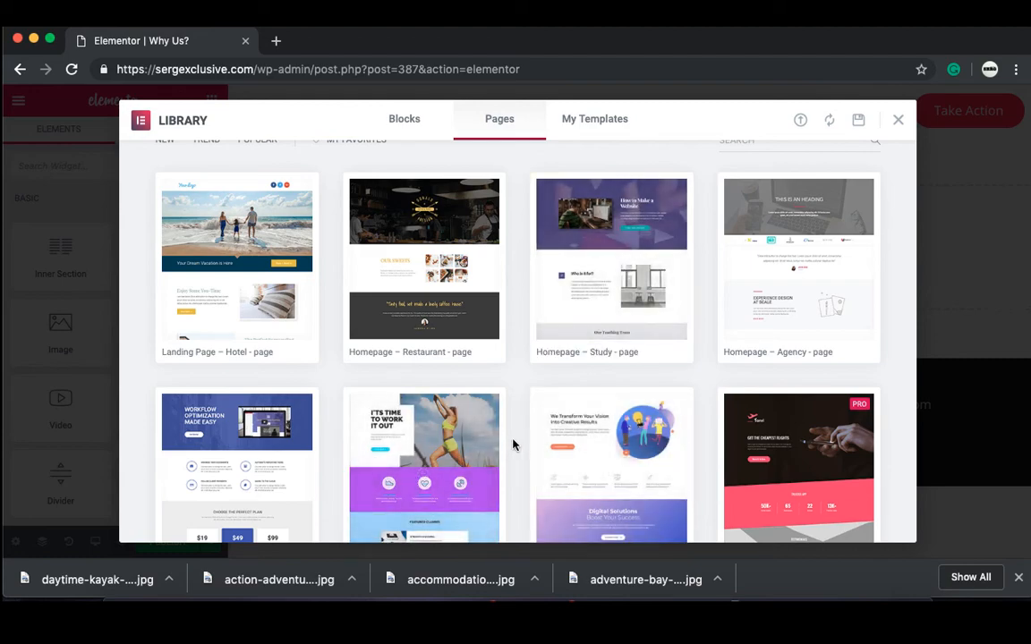
pyautogui.scroll(-15, 514, 445)
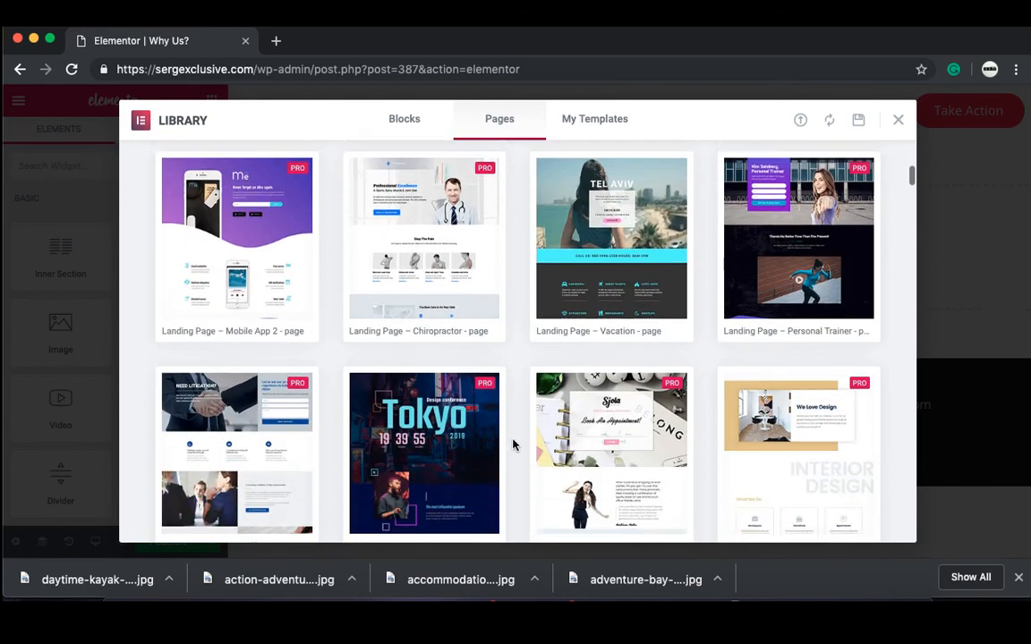
pyautogui.scroll(15, 514, 445)
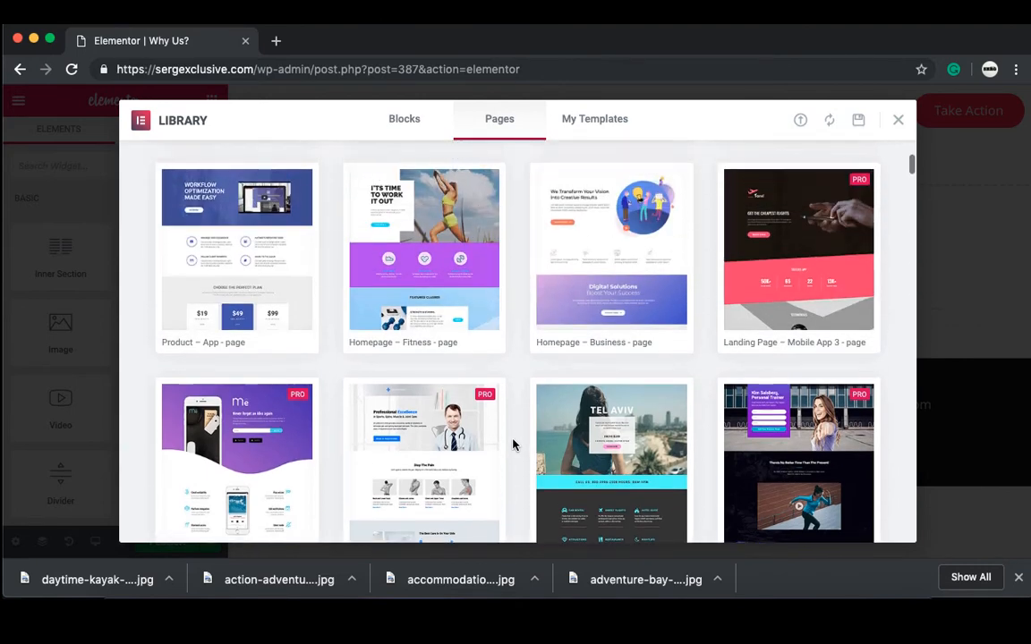
pyautogui.scroll(2, 514, 445)
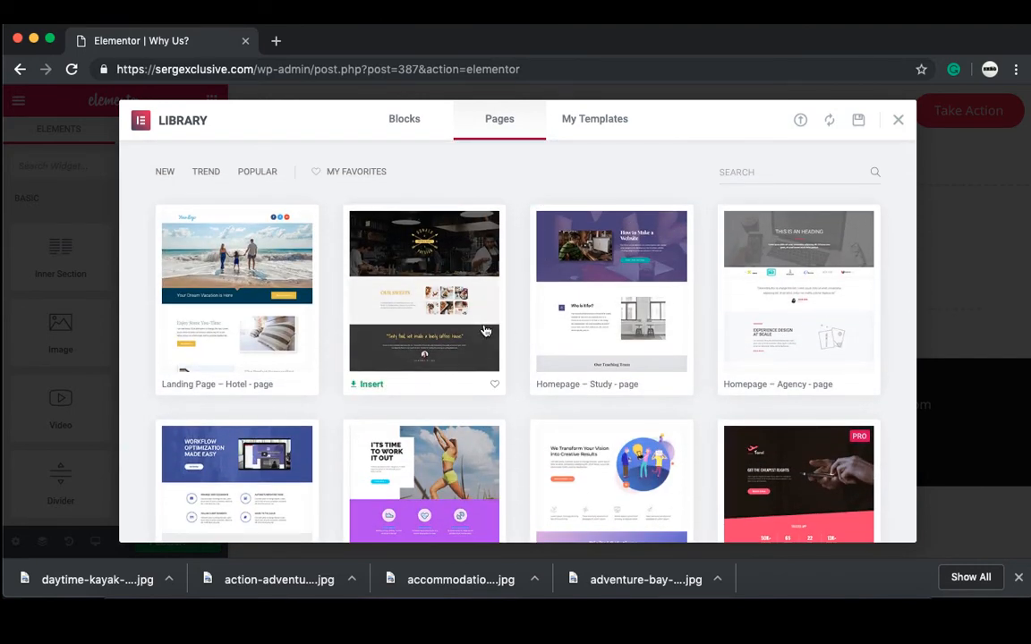
pyautogui.click(586, 325)
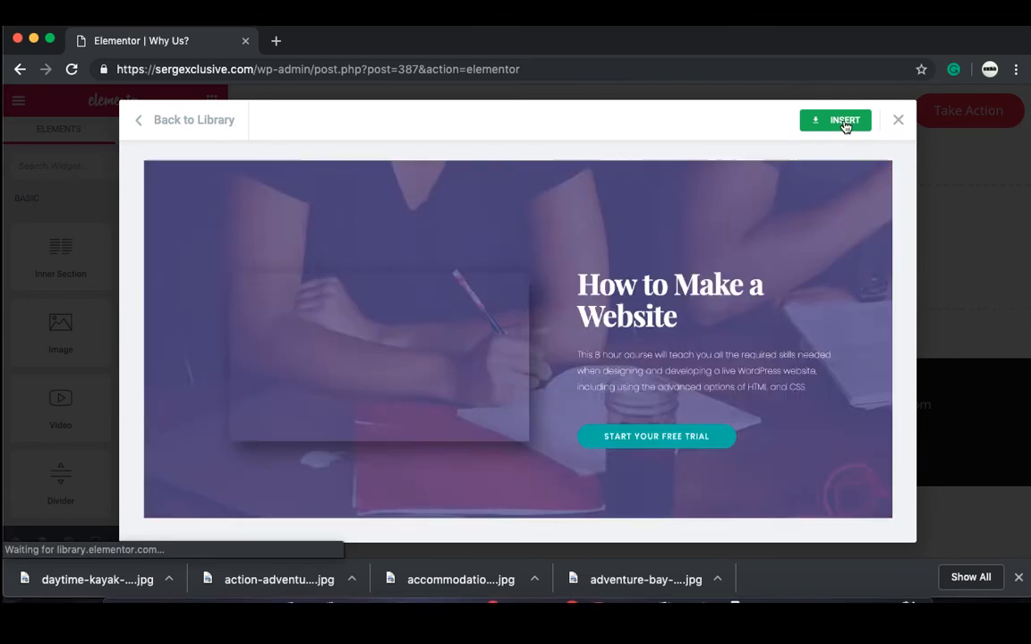
pyautogui.click(845, 122)
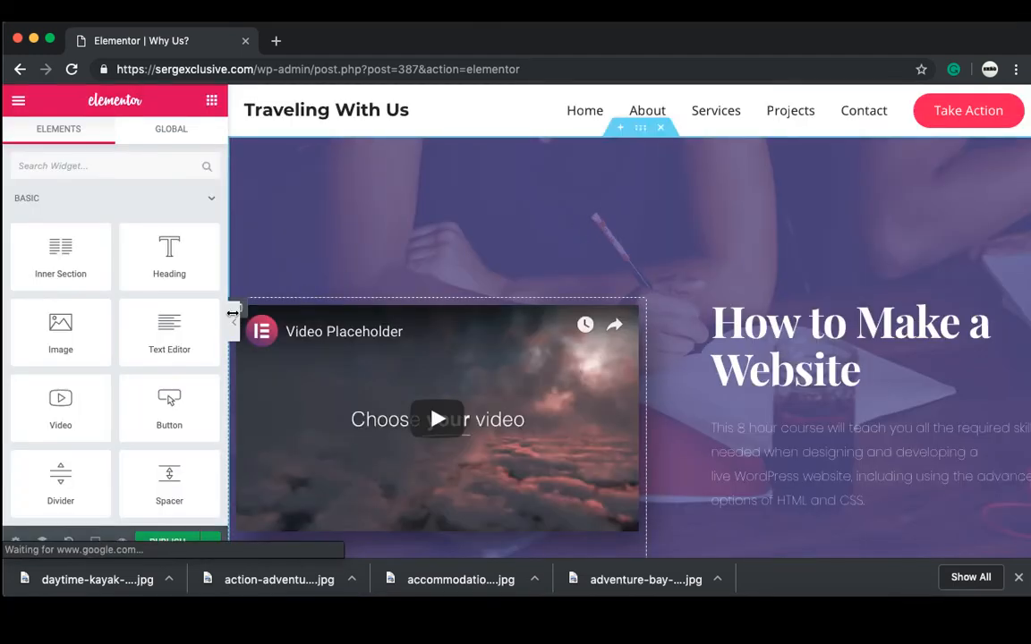
# Step: Collapse the Elementor panel, scroll through the page preview, and bring the panel back
pyautogui.click(227, 320)
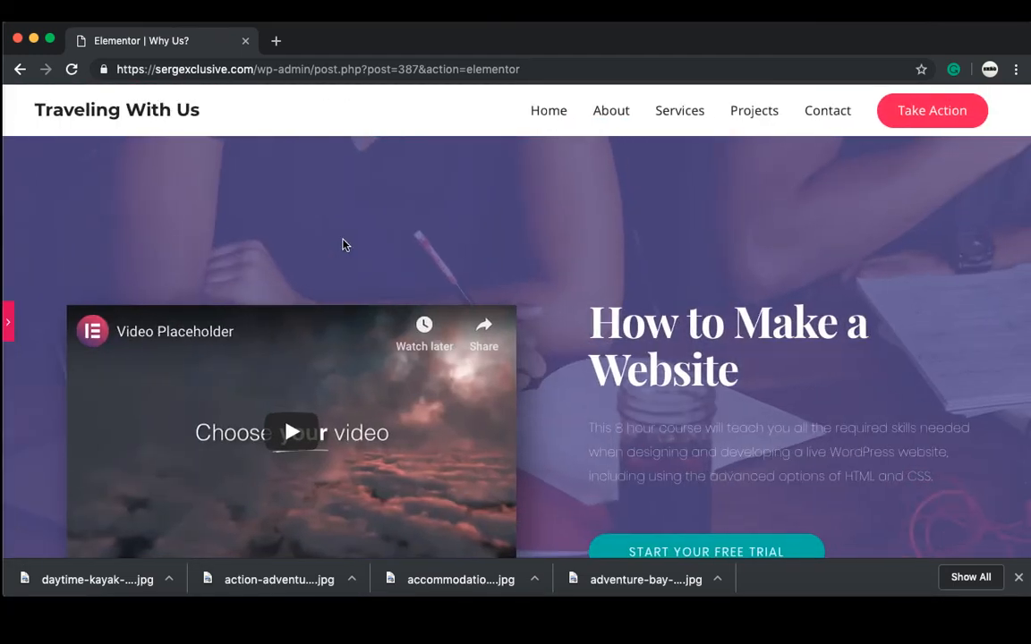
pyautogui.scroll(-5, 363, 232)
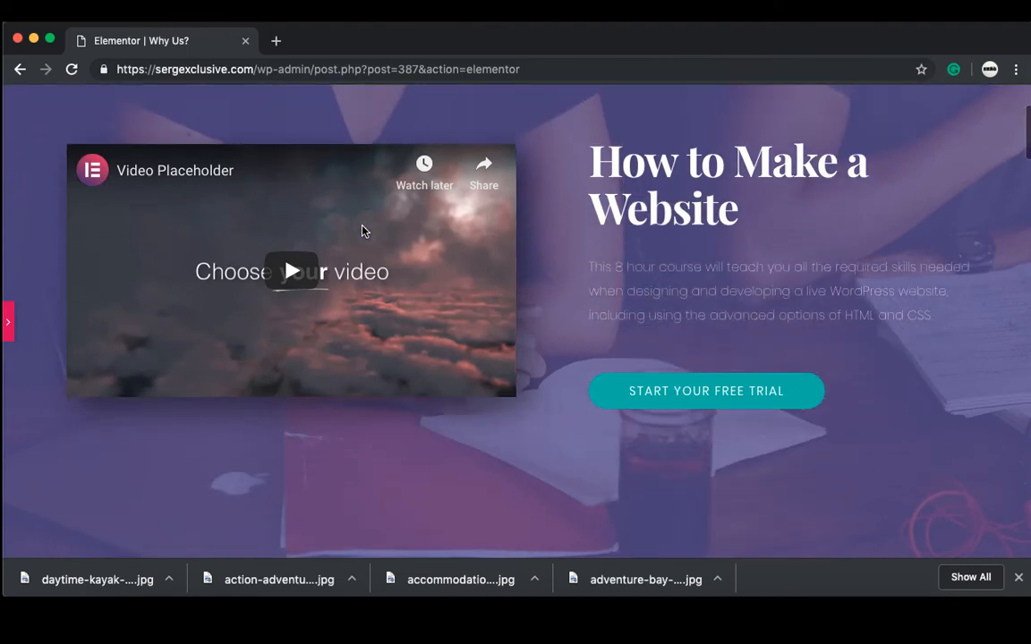
pyautogui.scroll(-4, 362, 231)
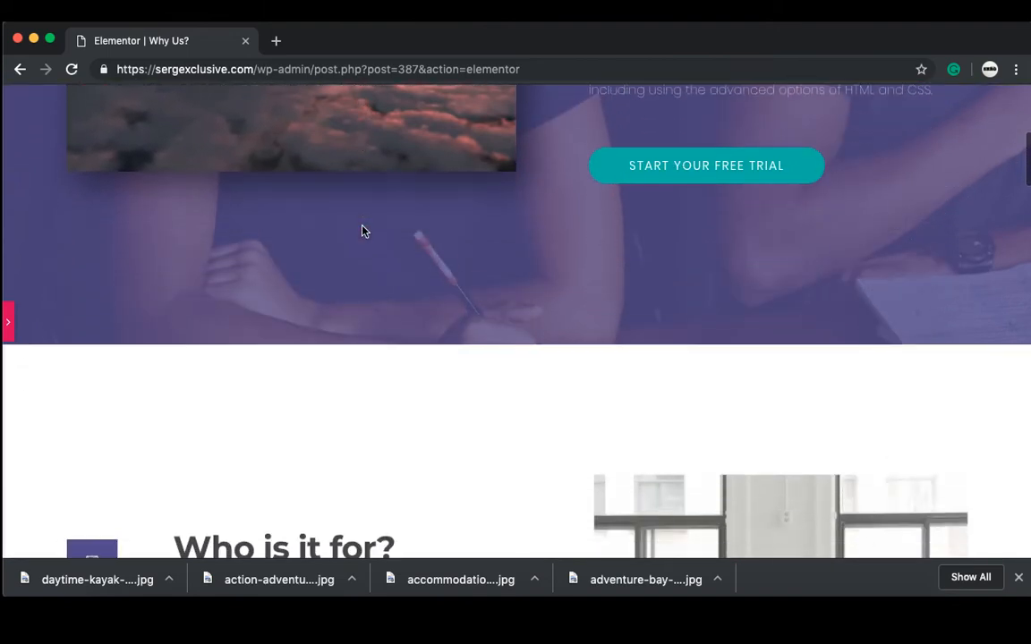
pyautogui.scroll(-12, 363, 232)
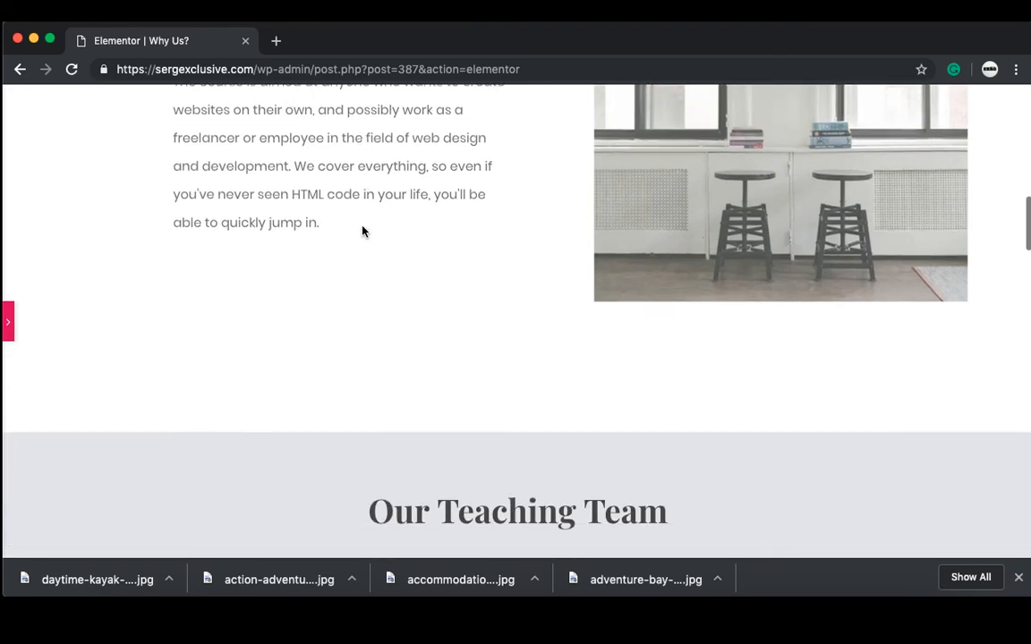
pyautogui.scroll(-15, 363, 232)
pyautogui.scroll(17, 362, 230)
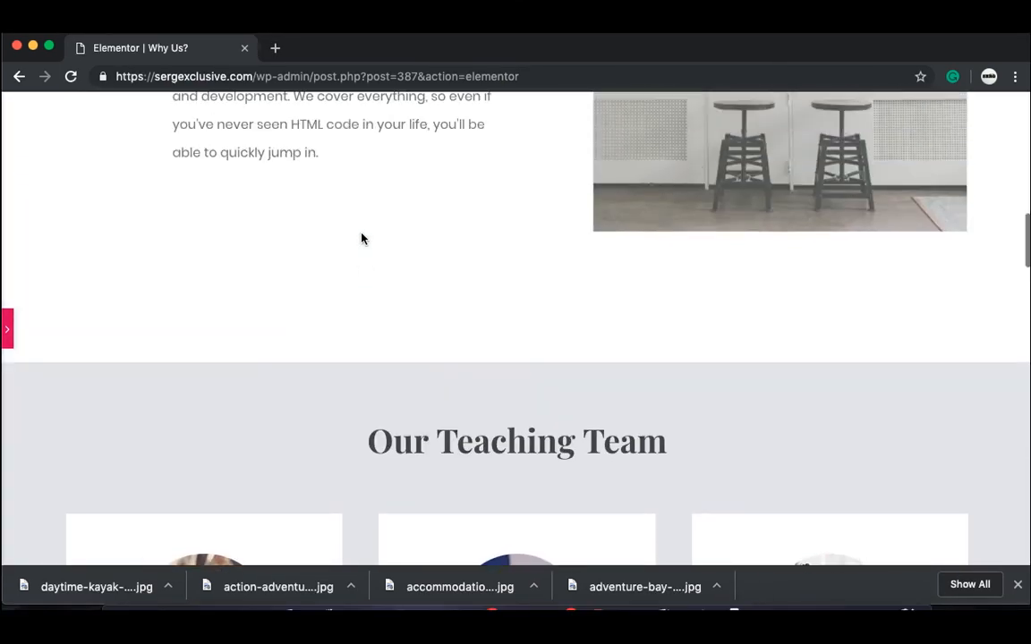
pyautogui.scroll(-15, 361, 232)
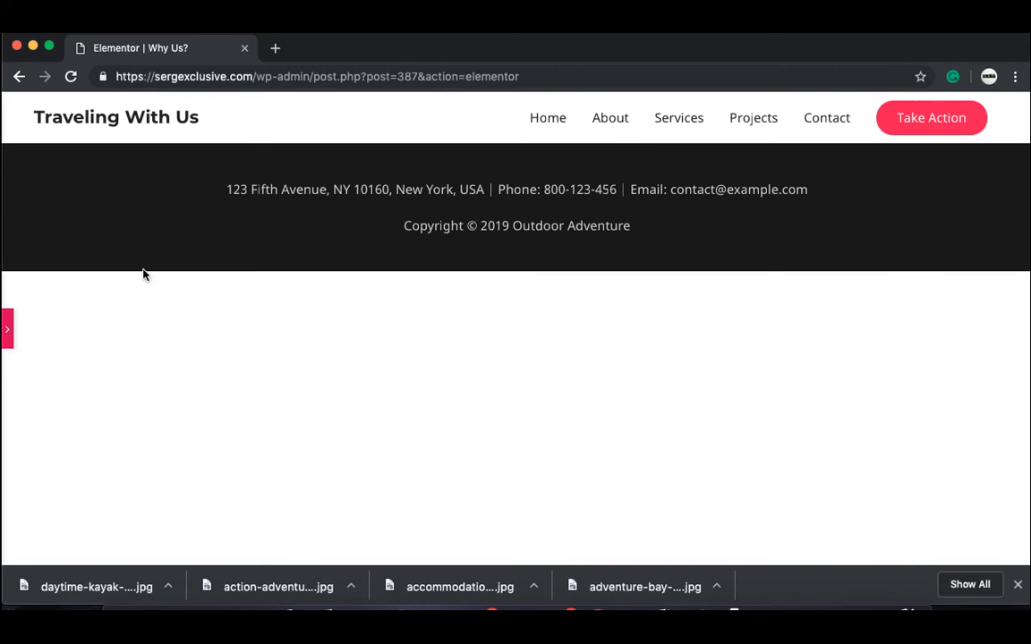
pyautogui.click(9, 336)
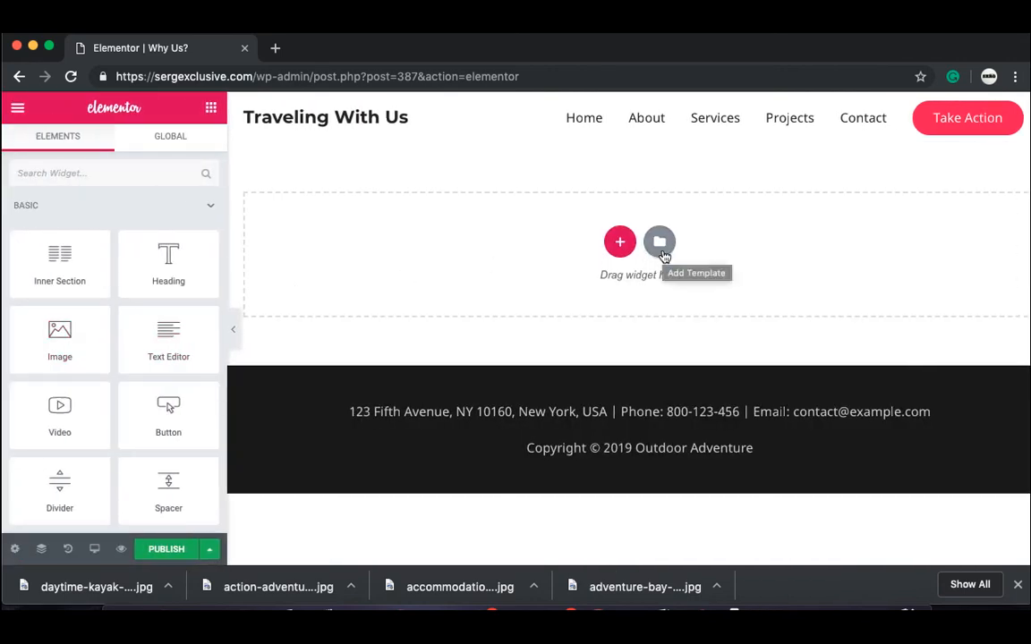
# Step: Open the library's Blocks tab and browse the block categories, briefly filtering to Clients
pyautogui.click(661, 253)
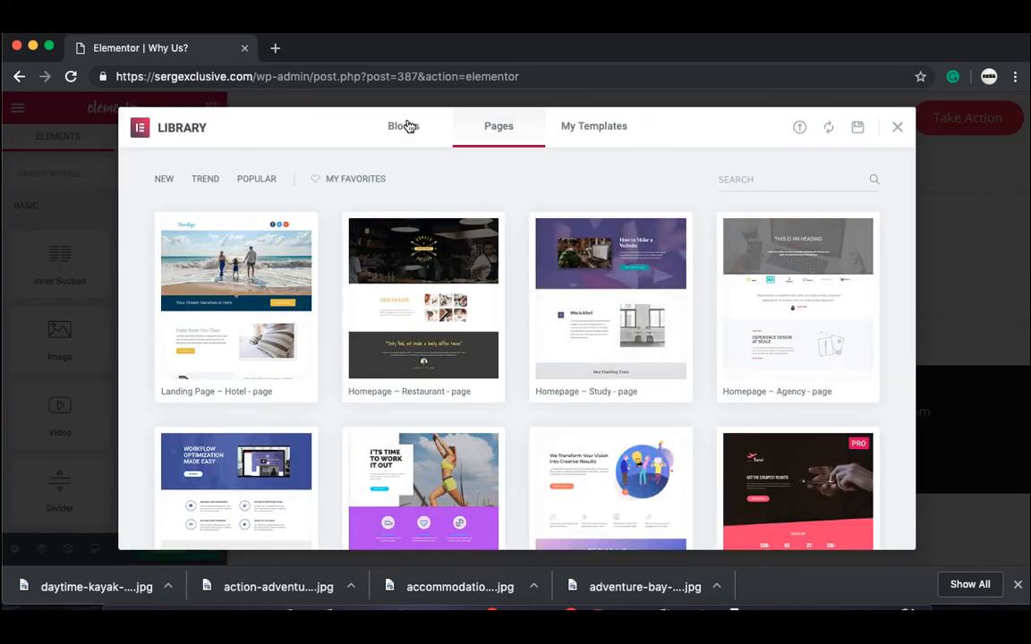
pyautogui.click(405, 126)
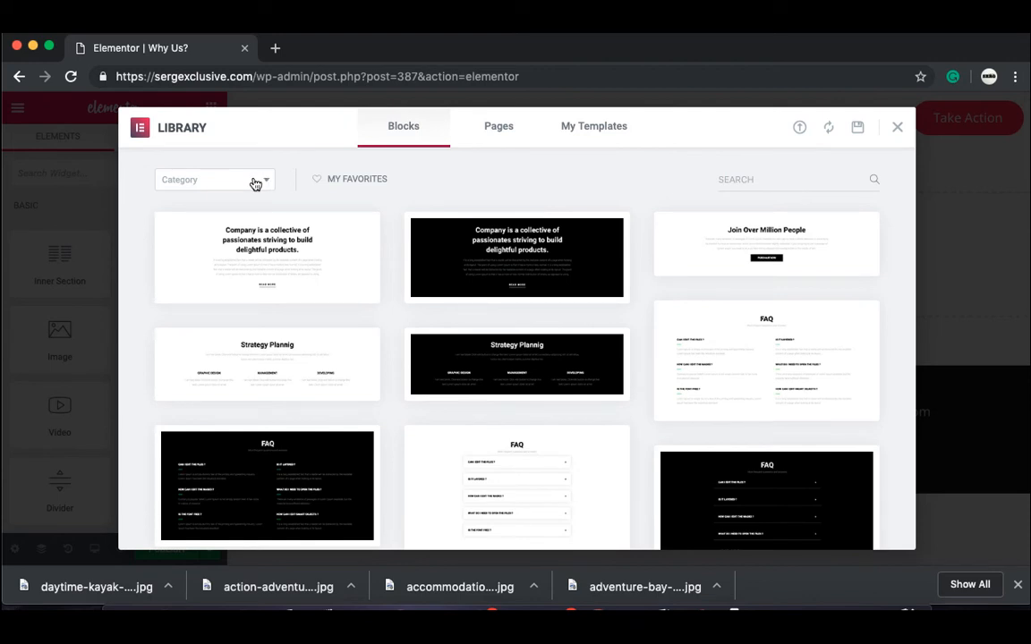
pyautogui.click(256, 182)
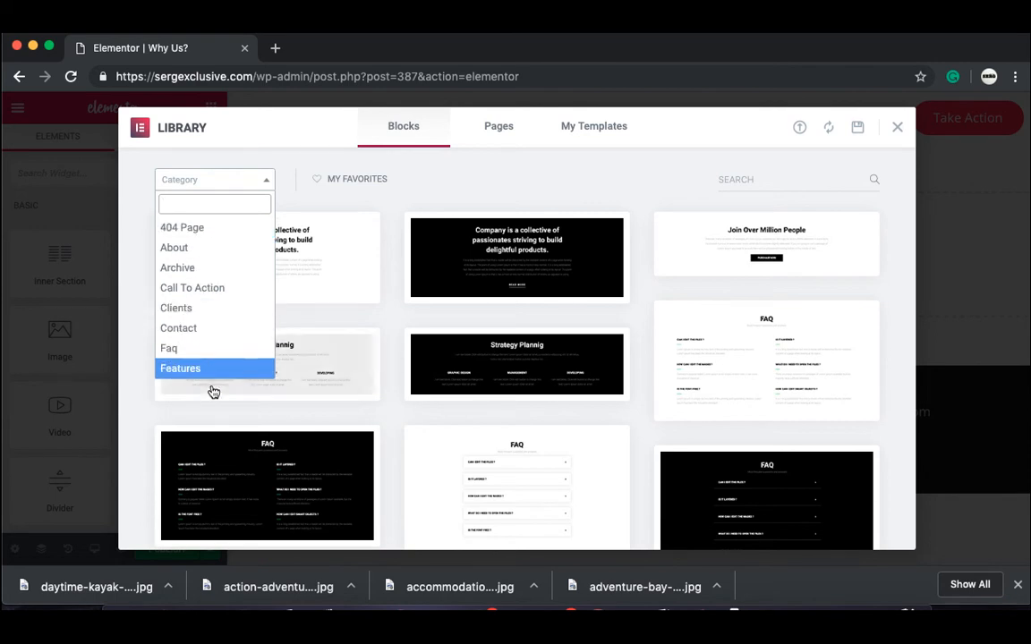
pyautogui.click(224, 308)
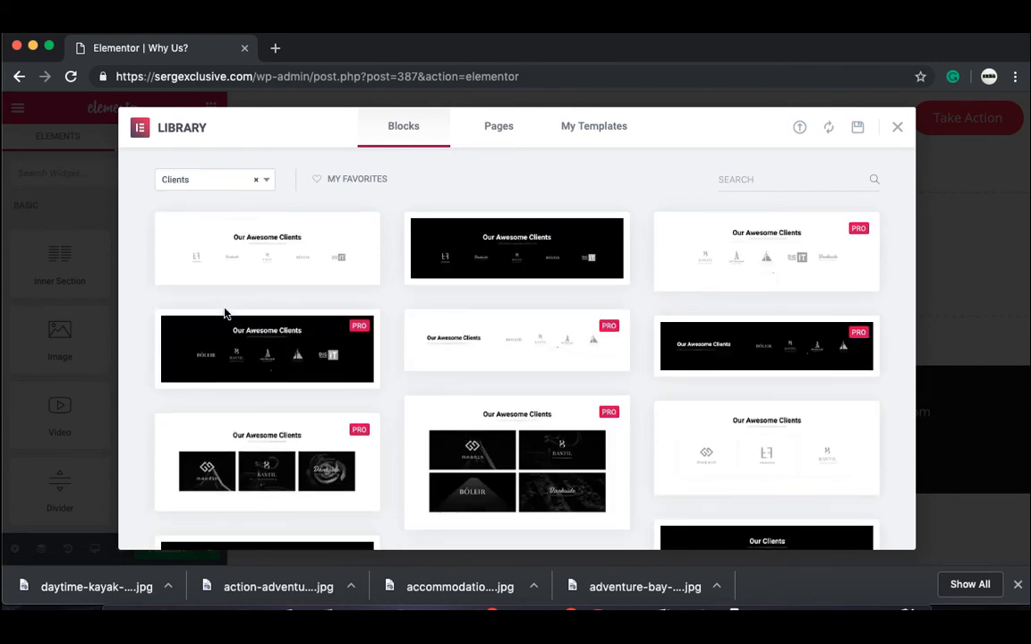
pyautogui.click(265, 179)
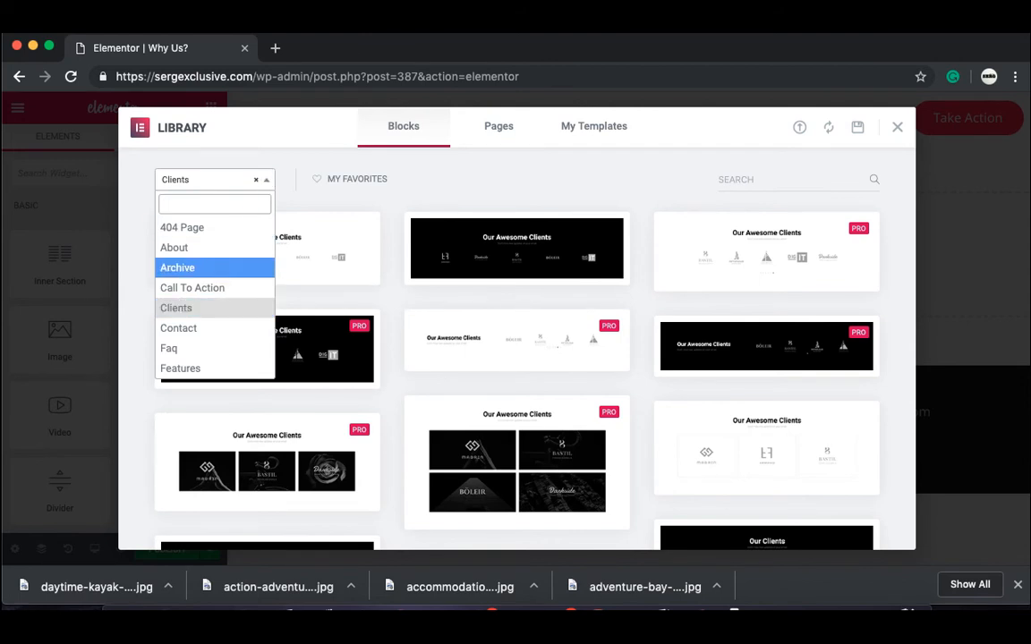
# Step: Filter to Hero blocks and insert the '17 travel inventions we need right now' block
pyautogui.scroll(-4, 215, 345)
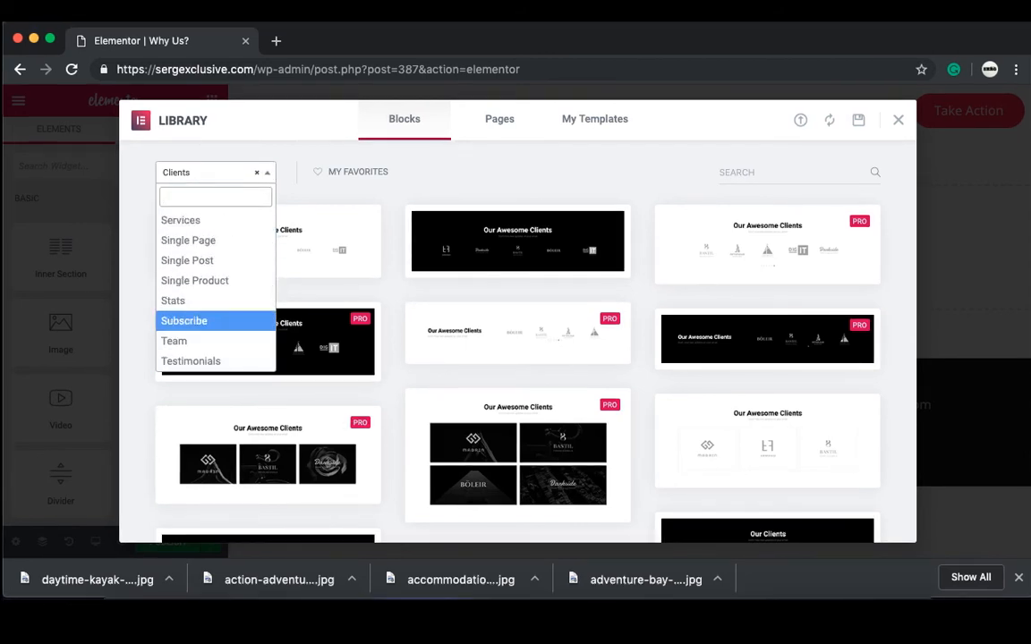
pyautogui.press('Up')
pyautogui.press('Up')
pyautogui.press('Up')
pyautogui.press('Up')
pyautogui.press('Up')
pyautogui.press('Up')
pyautogui.press('Up')
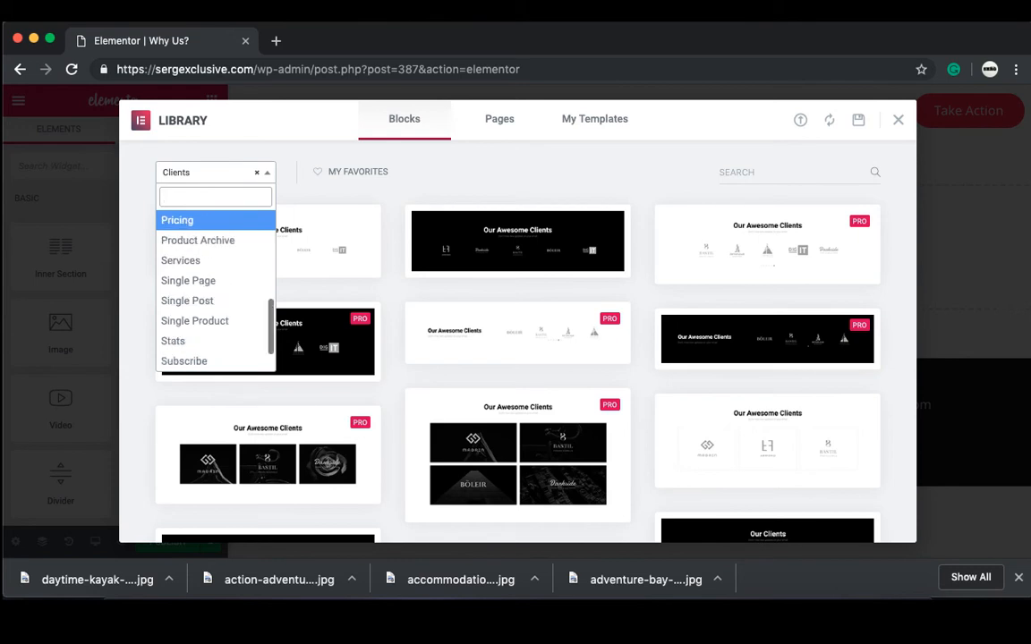
pyautogui.press('Up')
pyautogui.press('Up')
pyautogui.press('Up')
pyautogui.press('Down')
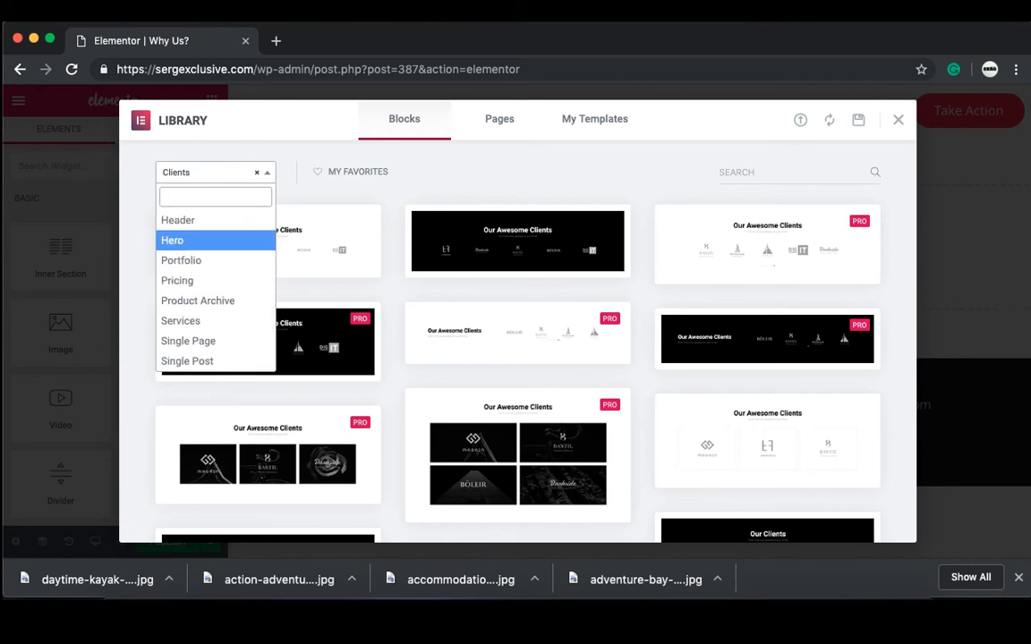
pyautogui.press('Return')
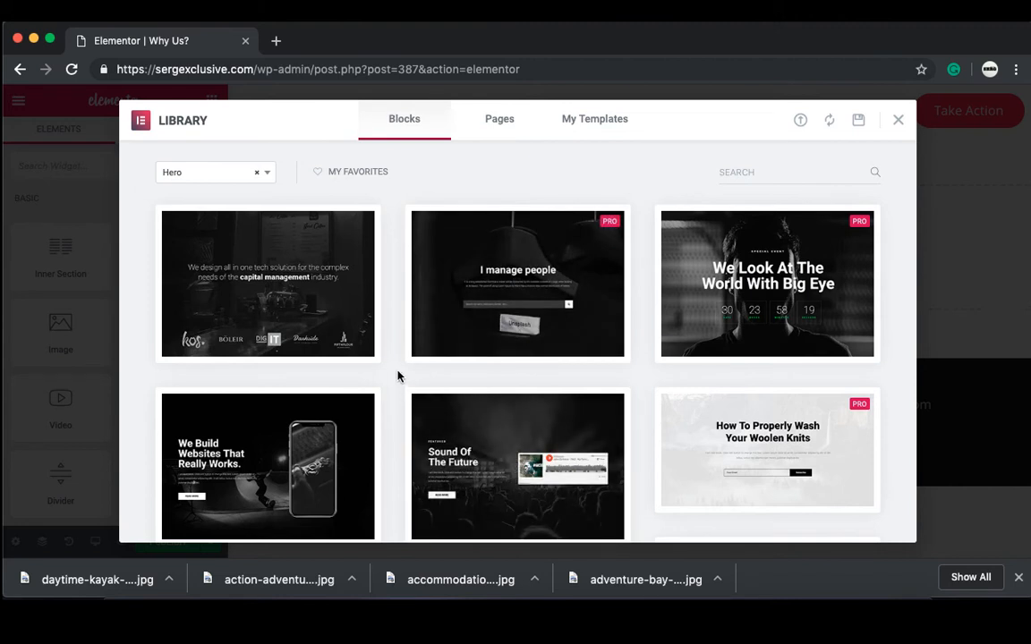
pyautogui.scroll(-5, 398, 376)
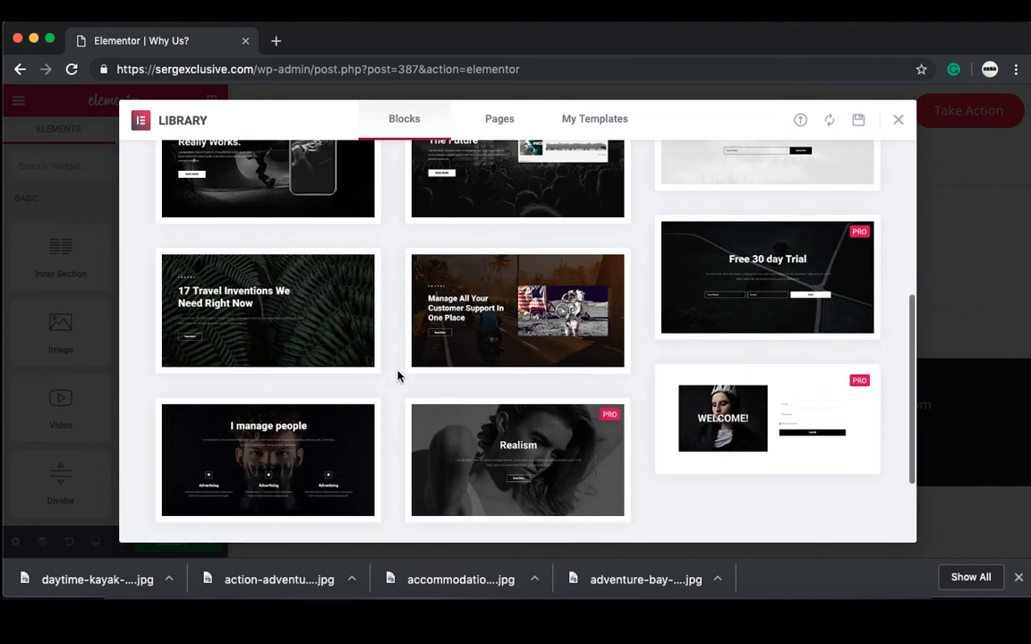
pyautogui.click(274, 319)
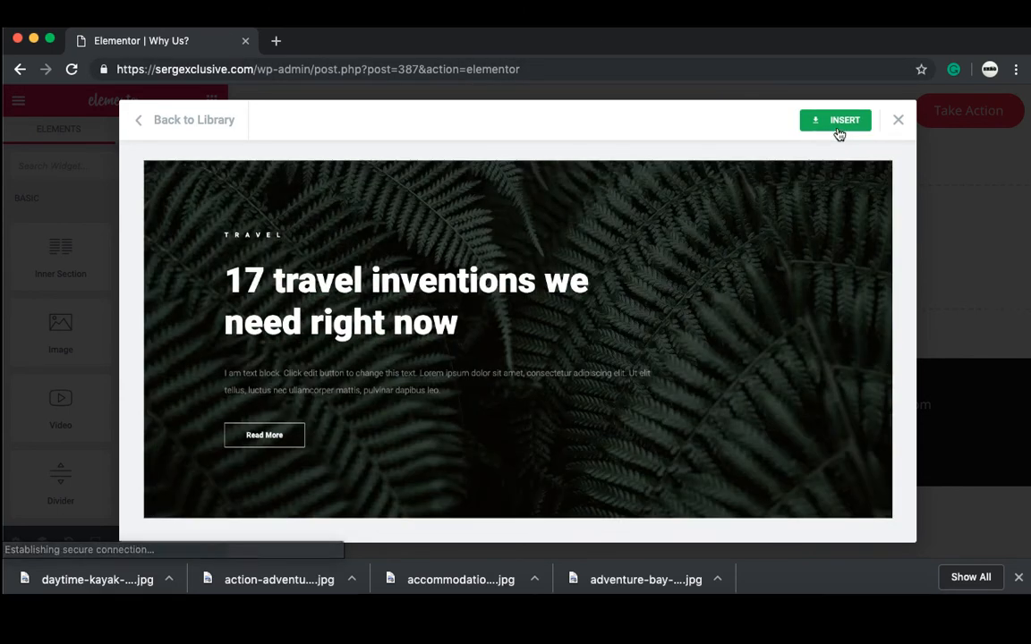
pyautogui.click(838, 122)
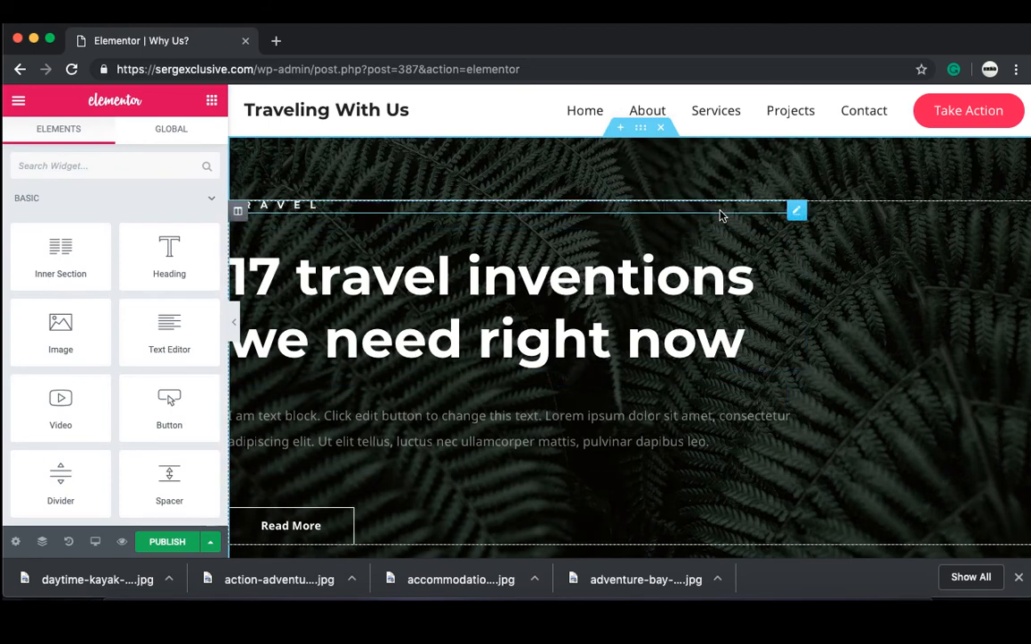
# Step: Delete the small TRAVEL heading from the hero
pyautogui.click(795, 213)
pyautogui.rightClick(795, 213)
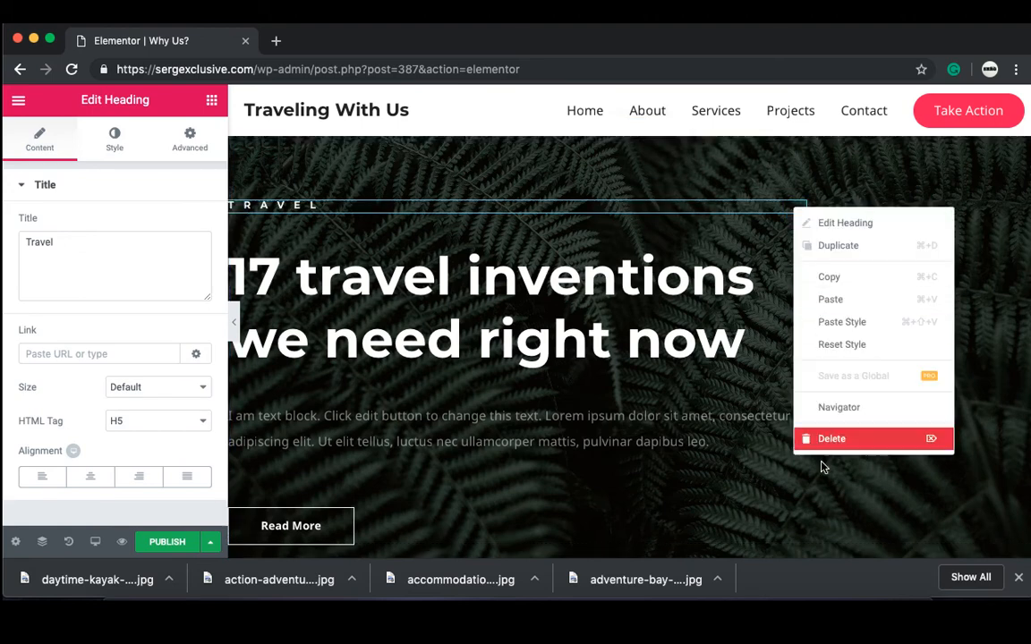
pyautogui.click(832, 439)
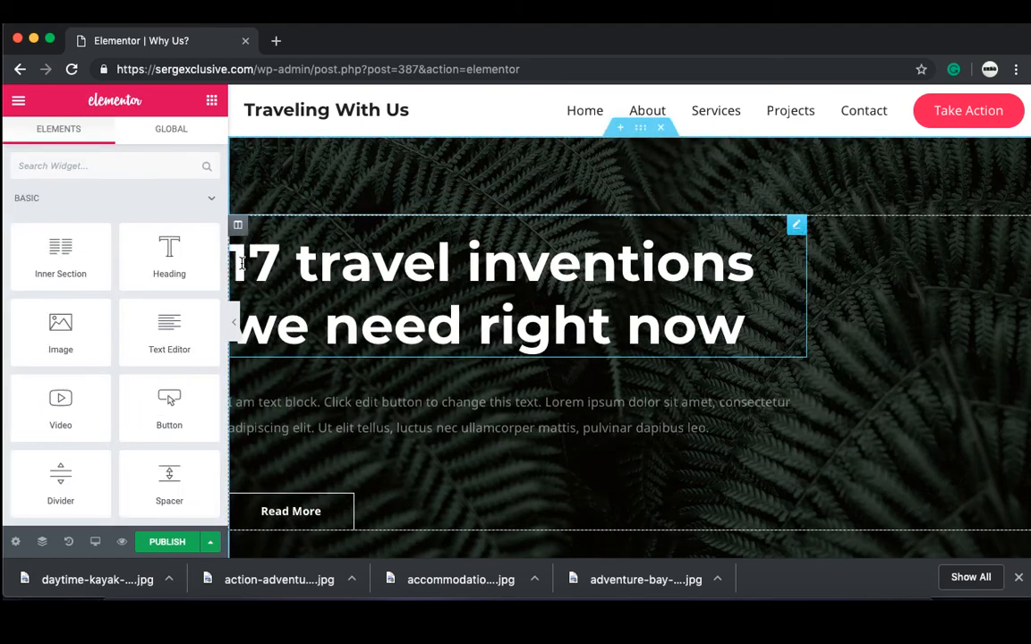
# Step: Retitle the main hero heading 'WHY US?' and centre it
pyautogui.moveTo(242, 262); pyautogui.dragTo(665, 278)
pyautogui.write('WH')
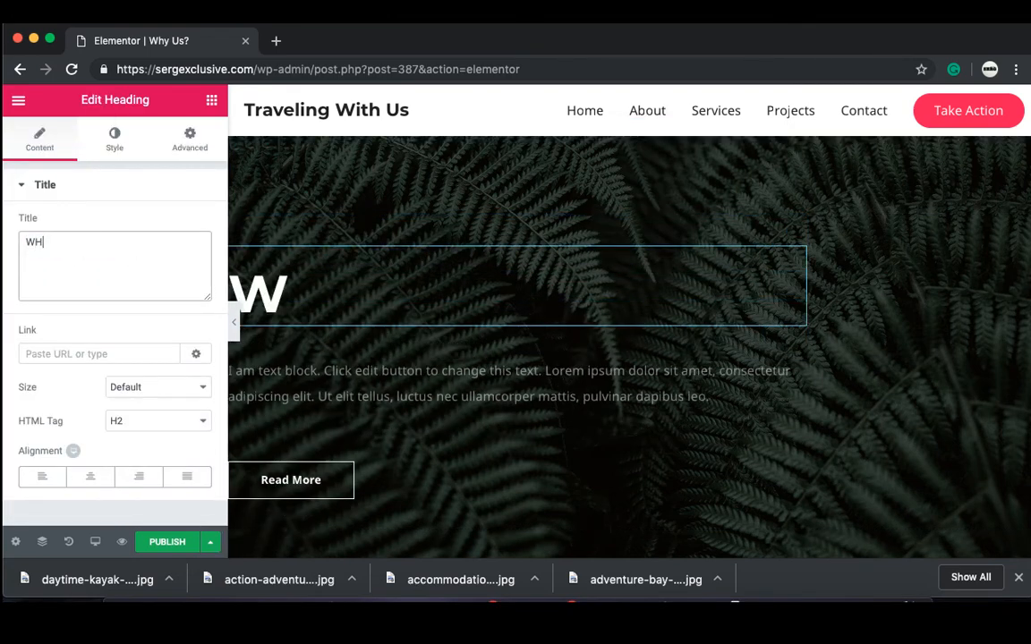
pyautogui.write('H')
pyautogui.press('BackSpace')
pyautogui.write('Y US?')
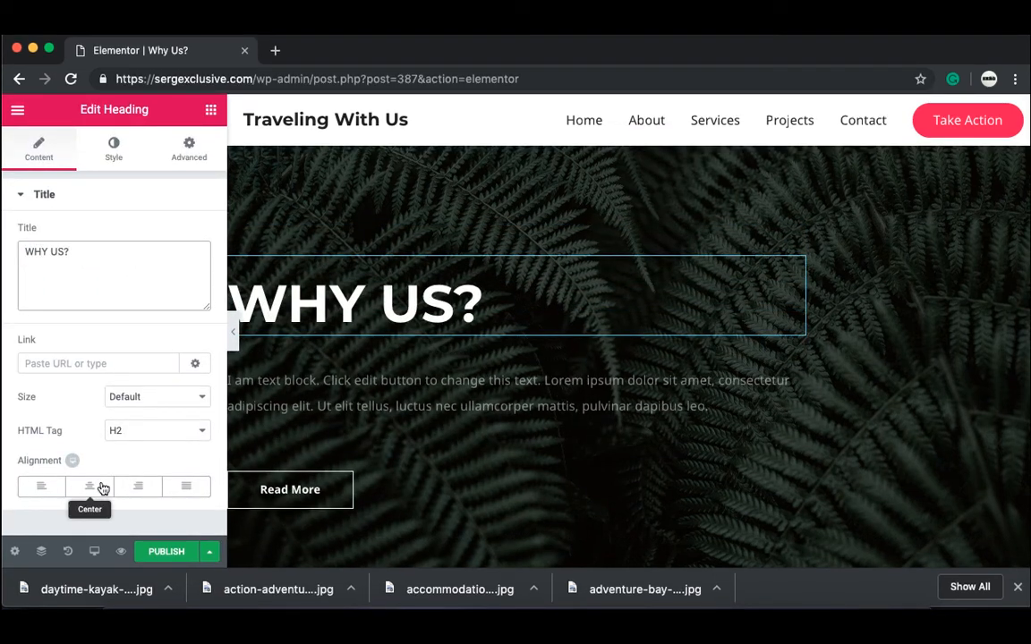
pyautogui.click(100, 478)
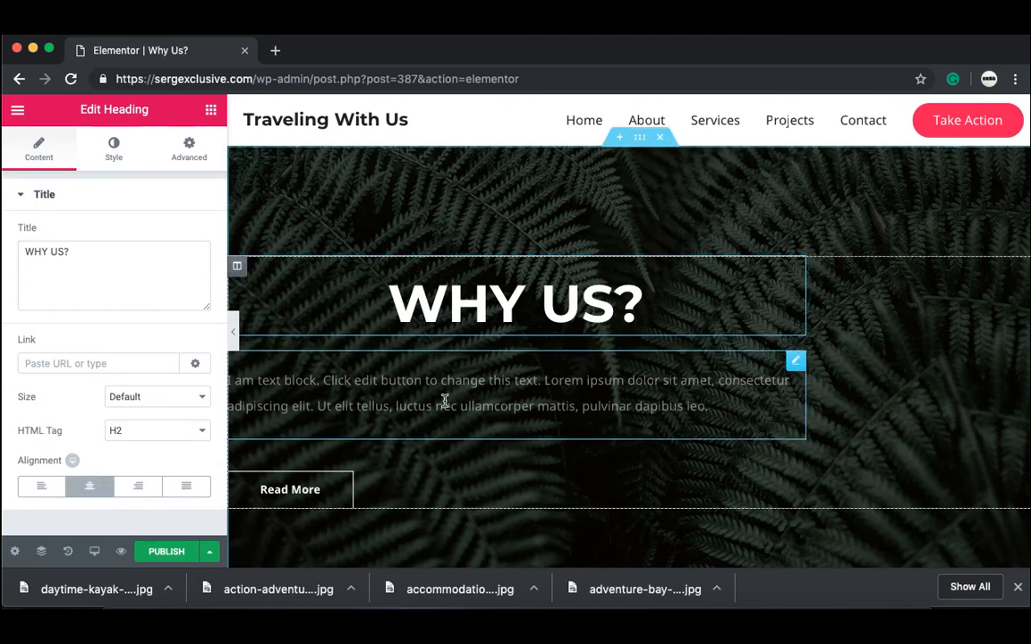
# Step: Centre the paragraph text and set its colour to white #ffffff
pyautogui.click(791, 379)
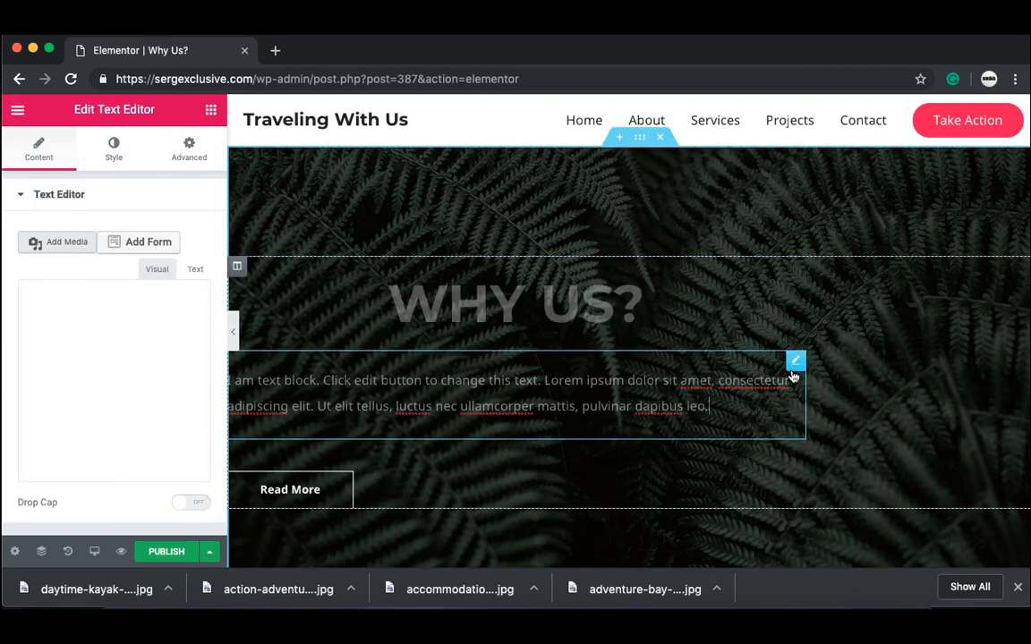
pyautogui.click(130, 153)
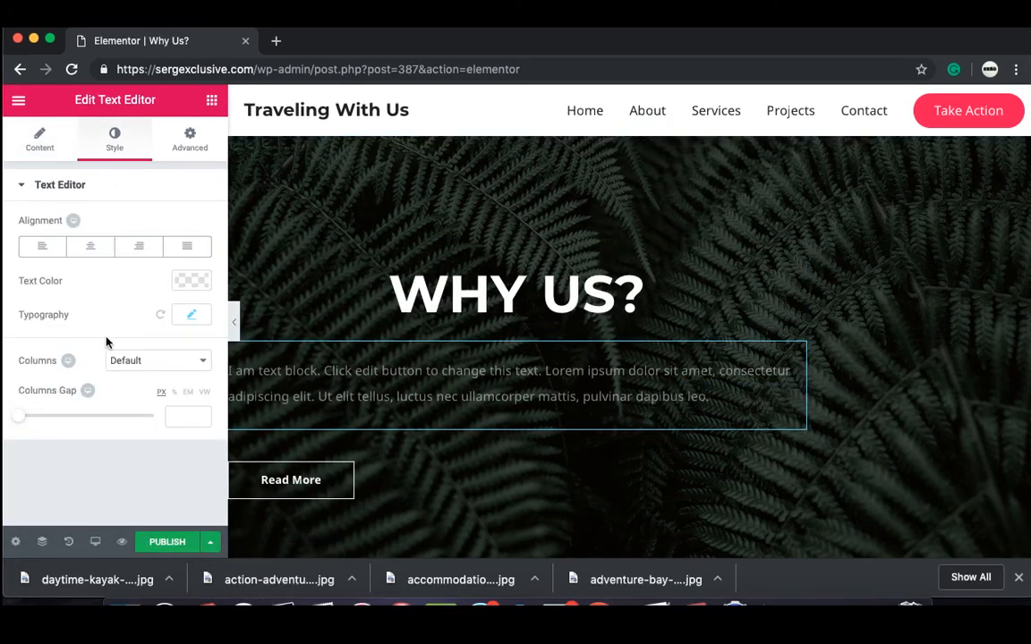
pyautogui.click(82, 243)
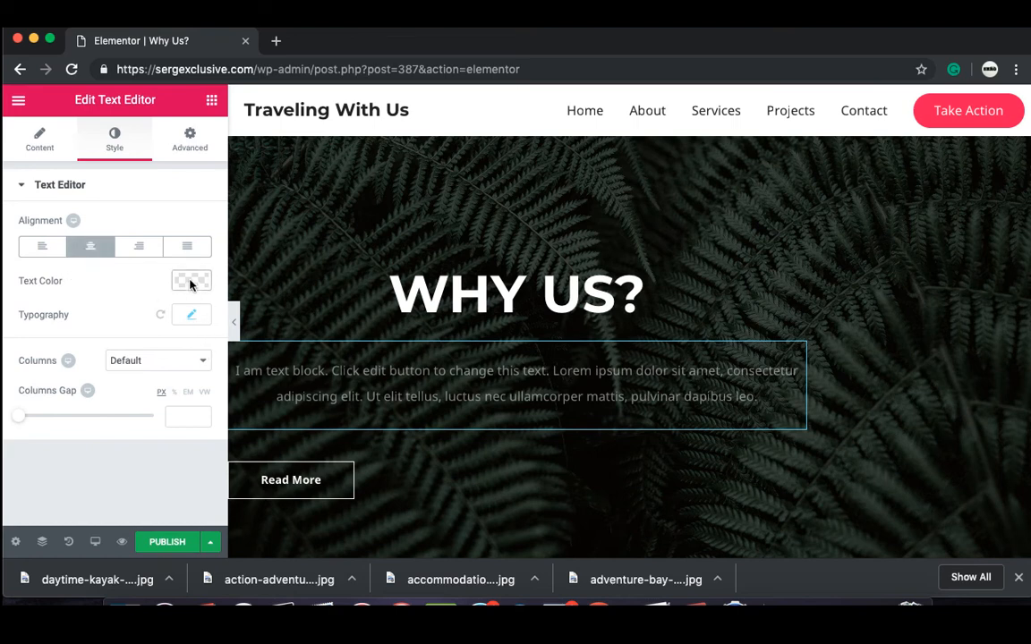
pyautogui.click(190, 283)
pyautogui.moveTo(154, 370); pyautogui.dragTo(172, 299)
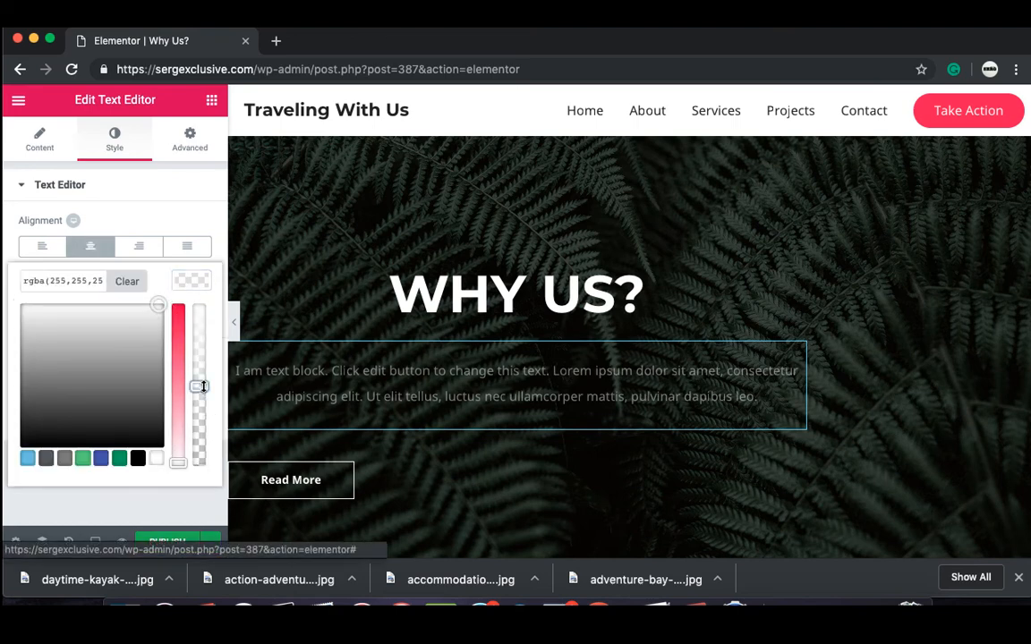
pyautogui.moveTo(203, 386); pyautogui.dragTo(216, 276)
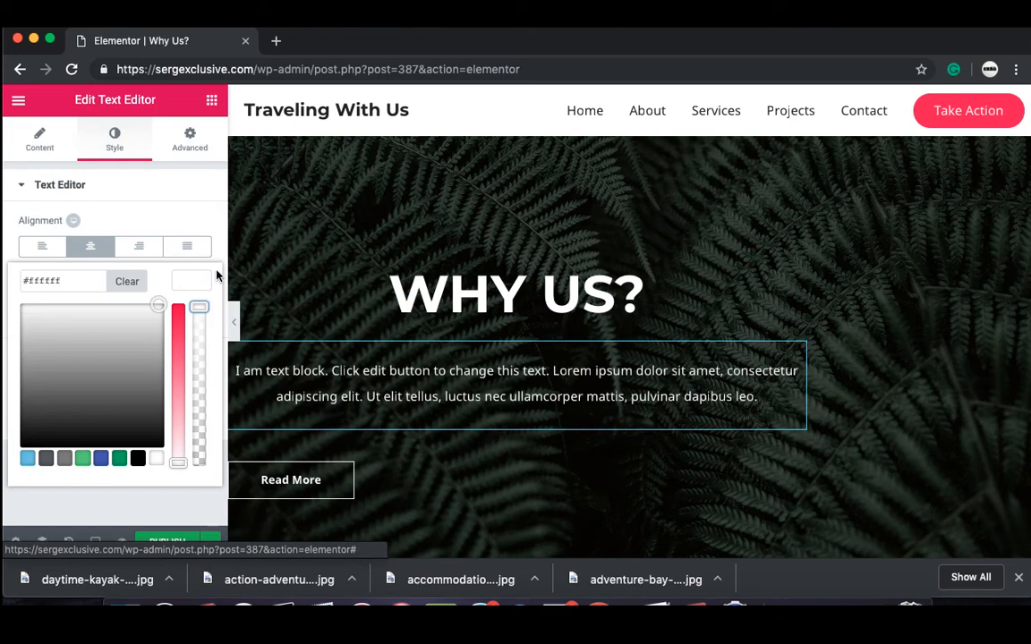
pyautogui.click(230, 325)
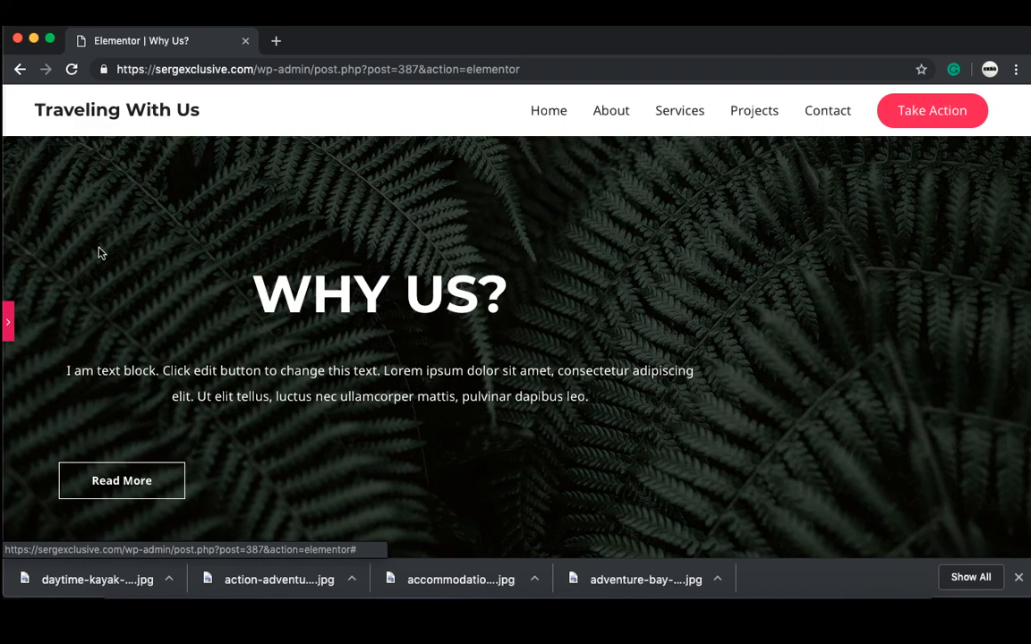
# Step: Set the hero column's right and left padding to 15 px
pyautogui.click(9, 320)
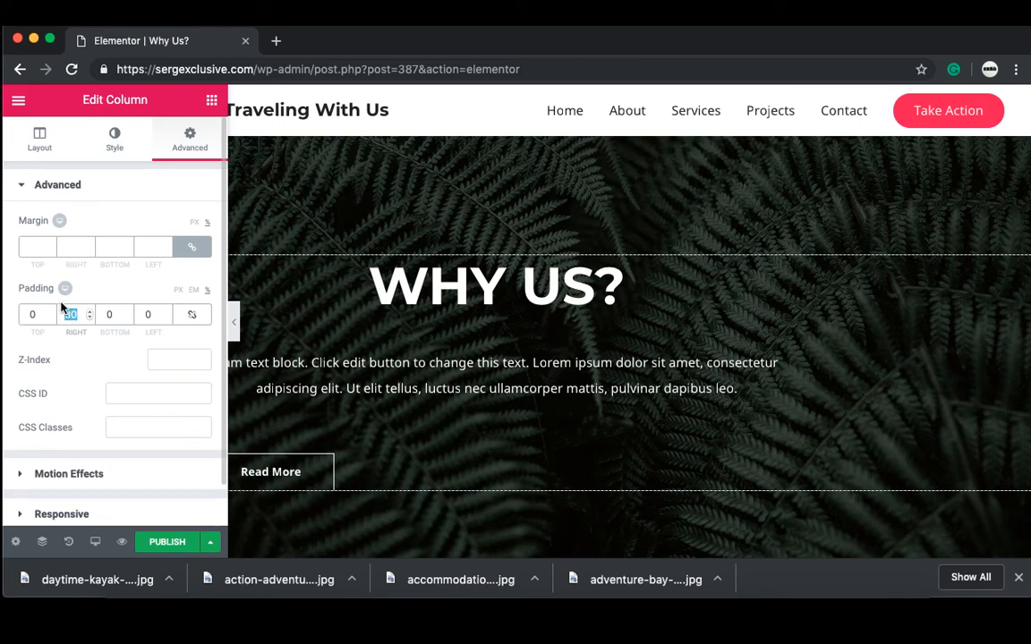
pyautogui.write('0')
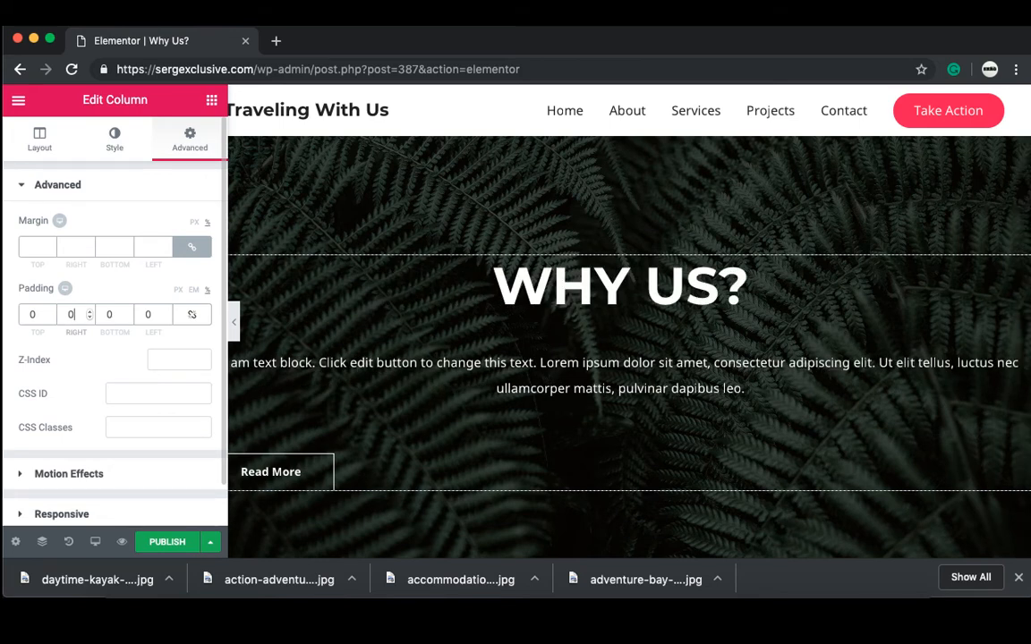
pyautogui.write('15')
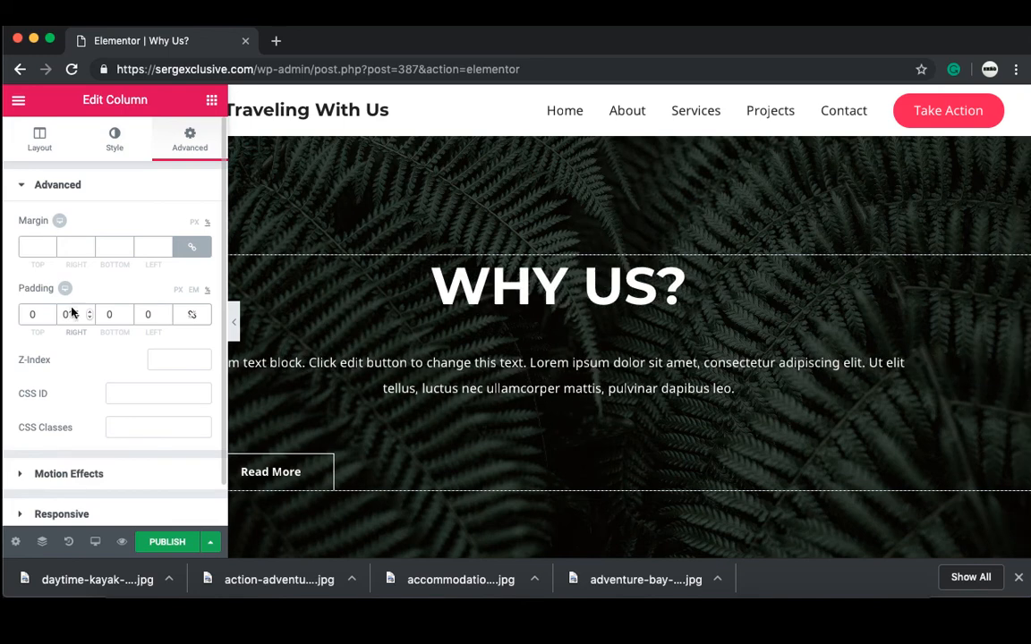
pyautogui.click(147, 314)
pyautogui.write('15')
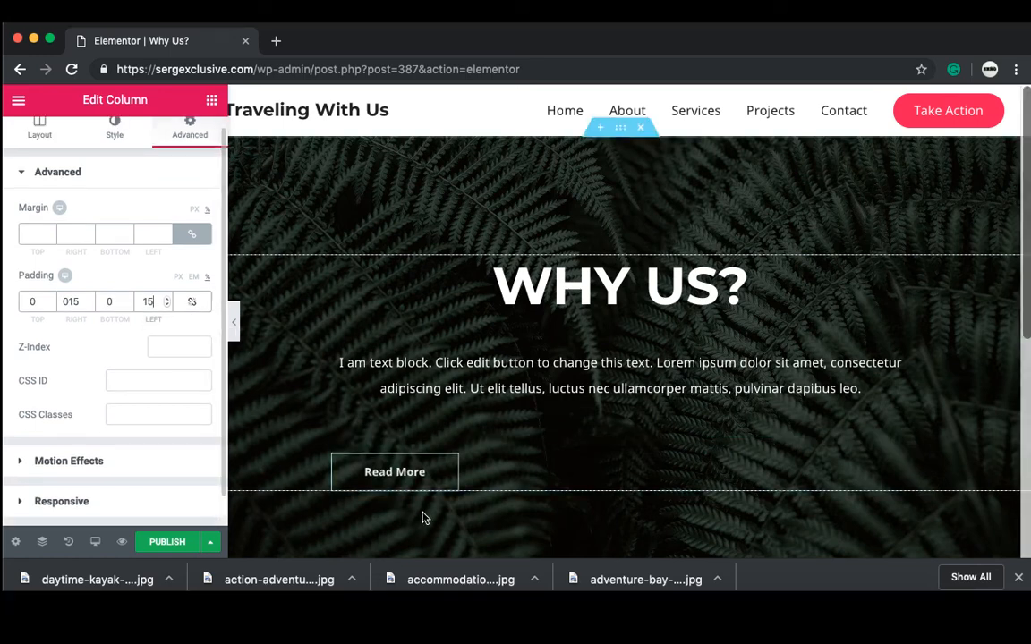
# Step: Centre the Read More button beneath the paragraph
pyautogui.click(418, 481)
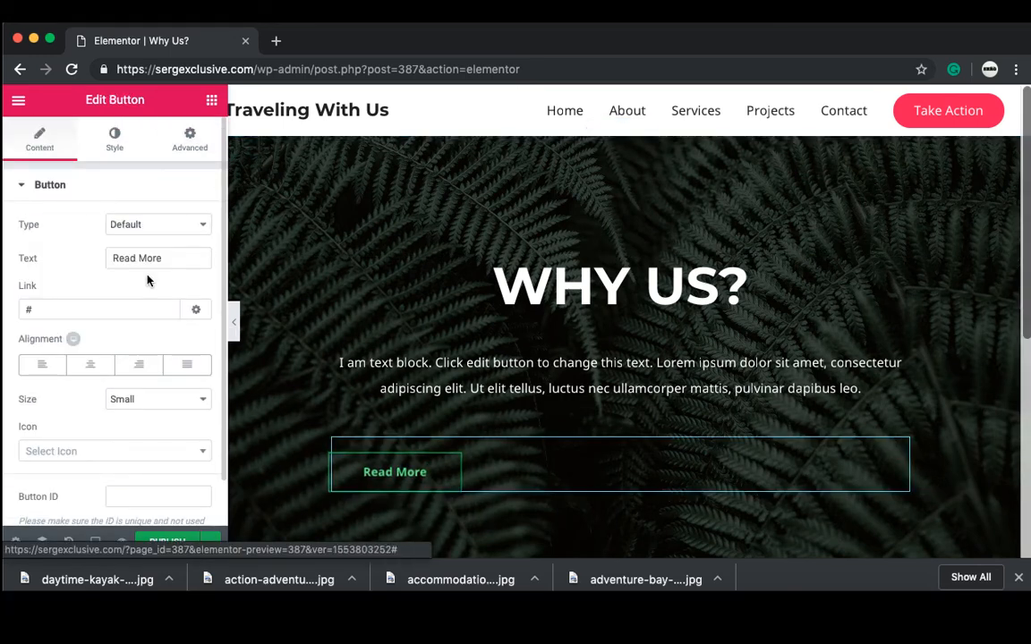
pyautogui.click(94, 366)
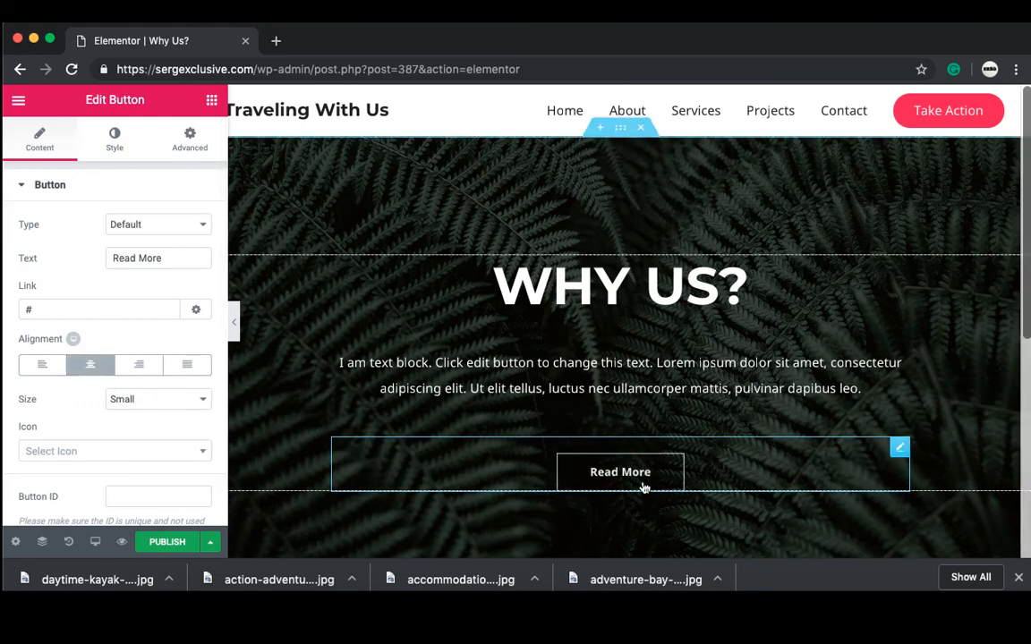
pyautogui.scroll(-5, 614, 528)
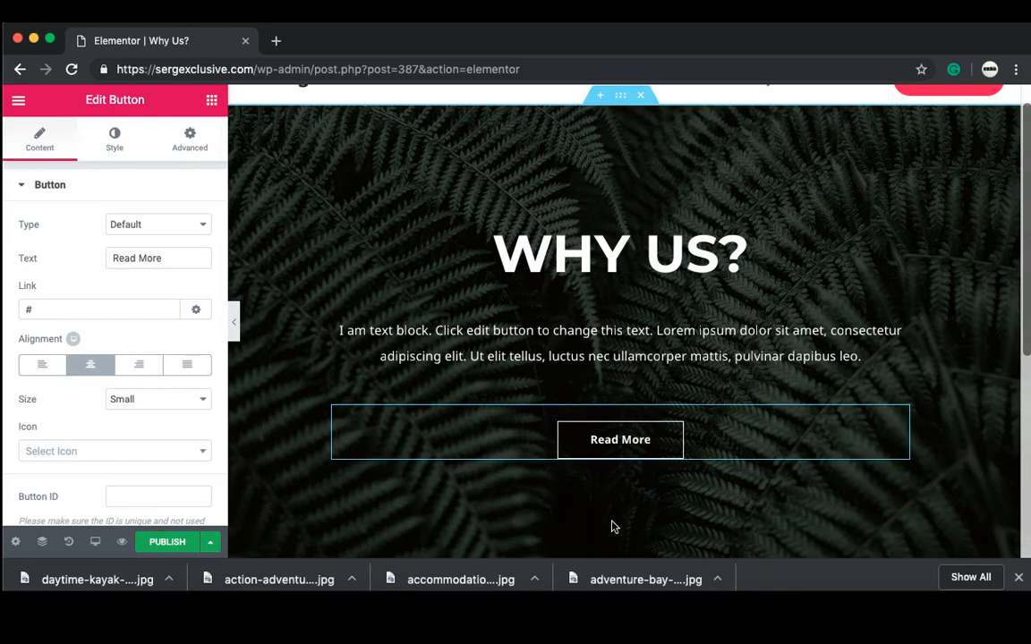
pyautogui.scroll(5, 614, 528)
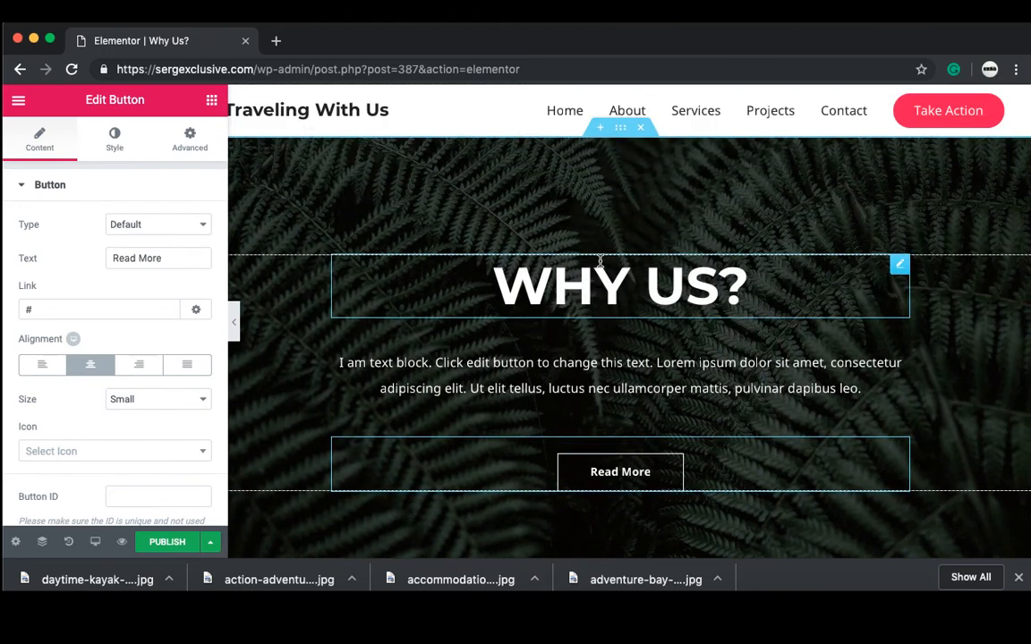
pyautogui.click(620, 127)
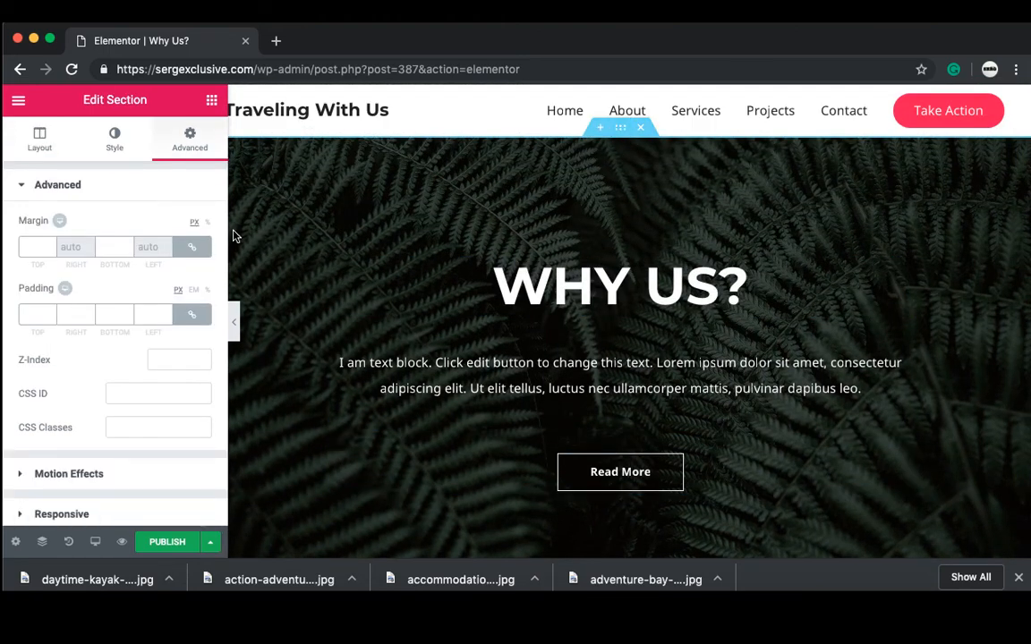
# Step: Swap the WHY US? section background from the fern image to the aerial kayak photo
pyautogui.click(113, 141)
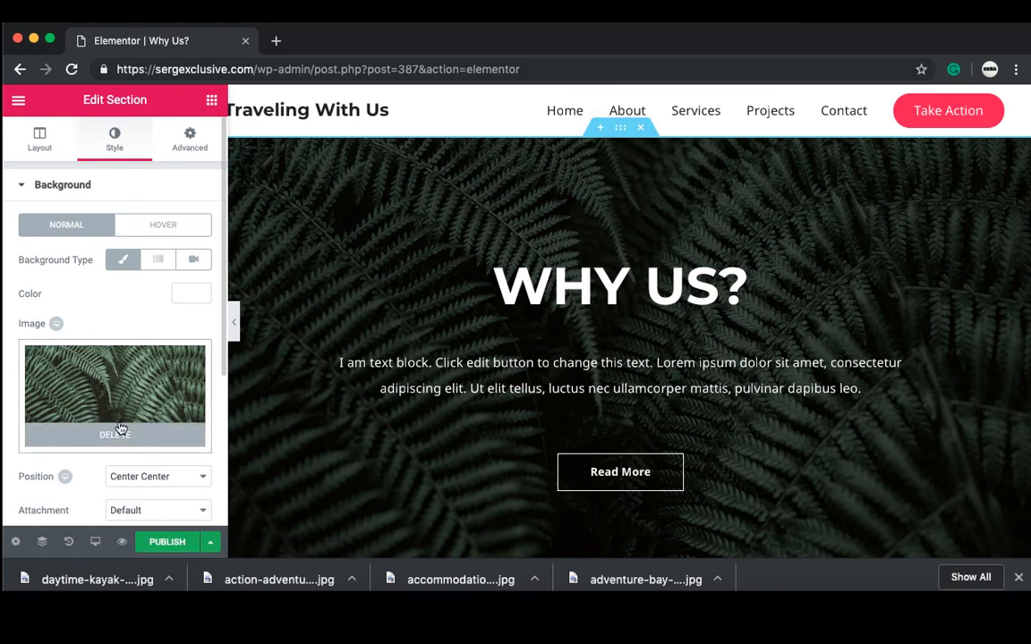
pyautogui.click(116, 436)
pyautogui.click(116, 402)
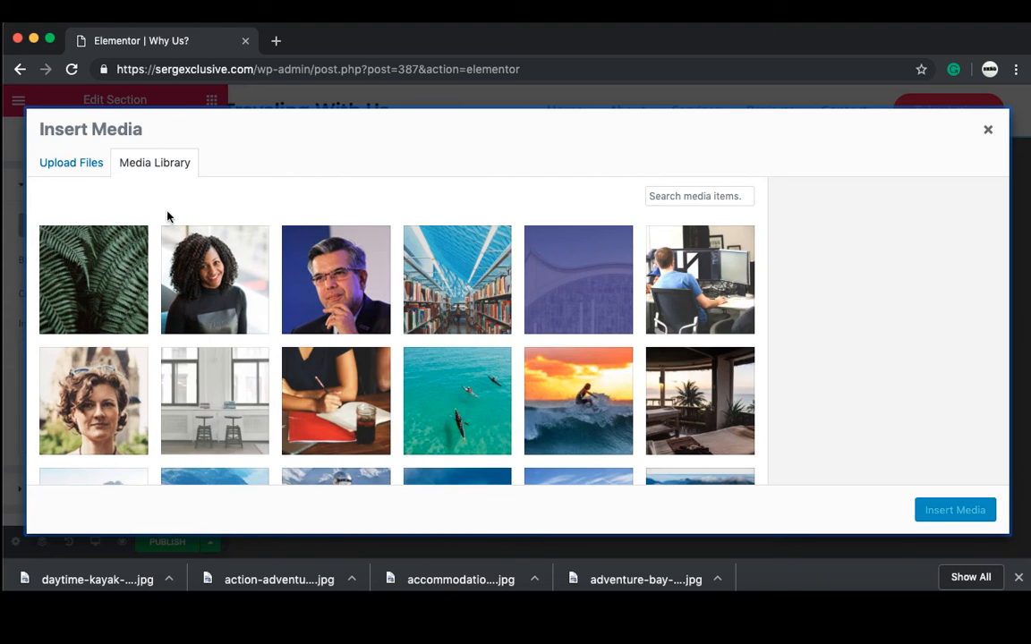
pyautogui.click(480, 398)
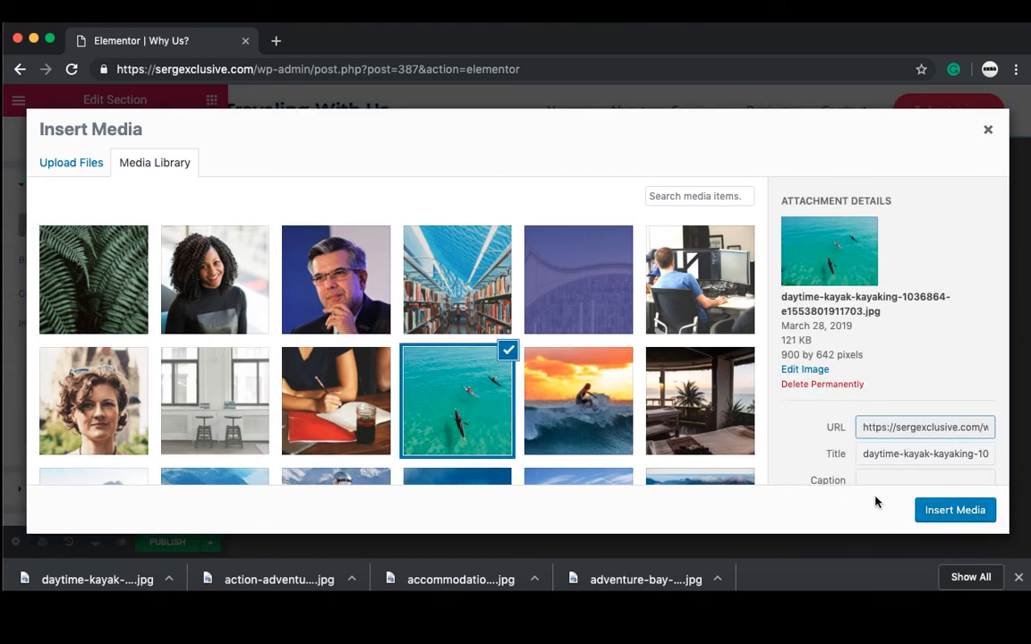
pyautogui.click(941, 518)
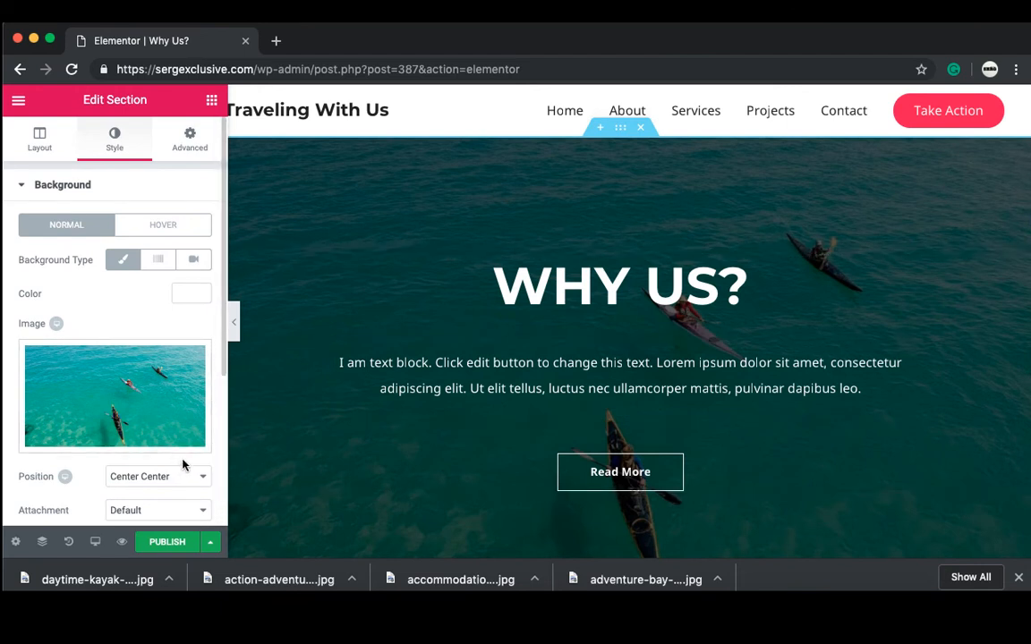
pyautogui.scroll(-5, 183, 463)
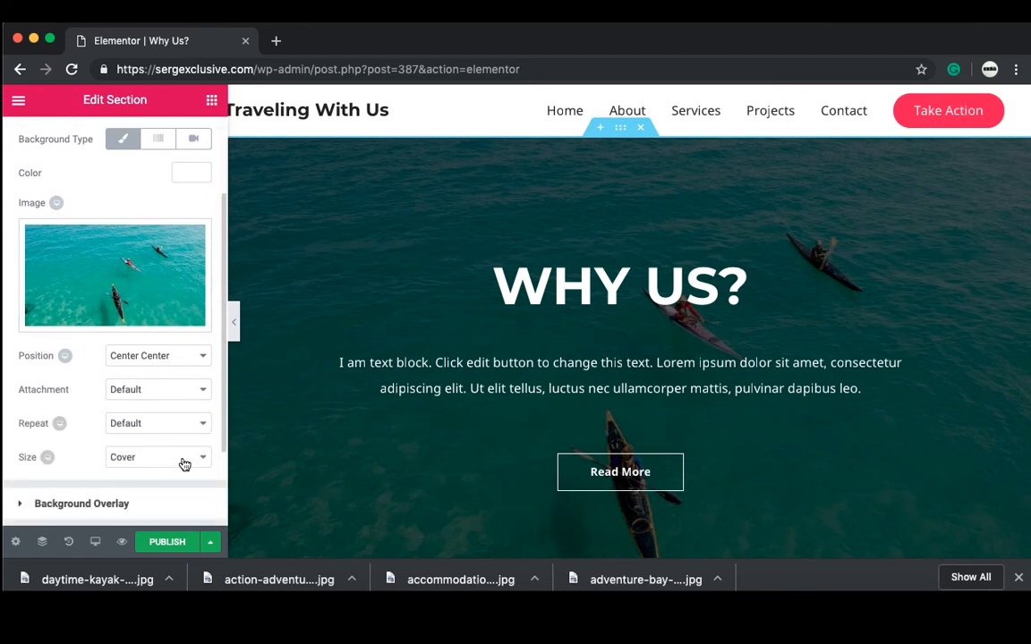
# Step: Set the WHY US? hero's black background overlay opacity to 0.62
pyautogui.click(121, 504)
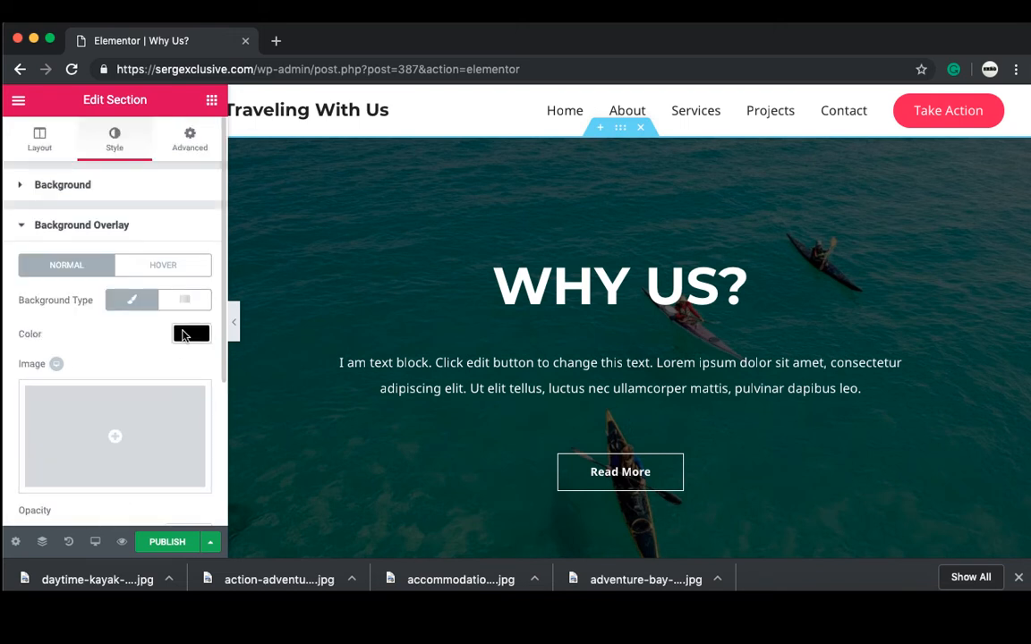
pyautogui.scroll(-4, 152, 356)
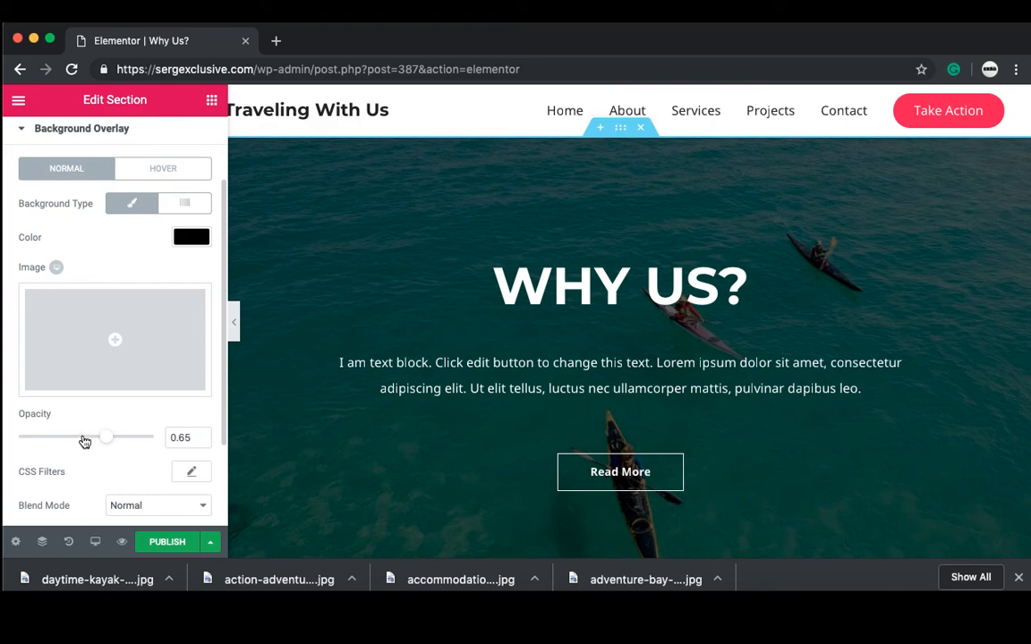
pyautogui.click(84, 439)
pyautogui.moveTo(84, 444)
pyautogui.mouseDown()
pyautogui.moveTo(143, 443)
pyautogui.moveTo(23, 438)
pyautogui.moveTo(98, 447)
pyautogui.mouseUp()
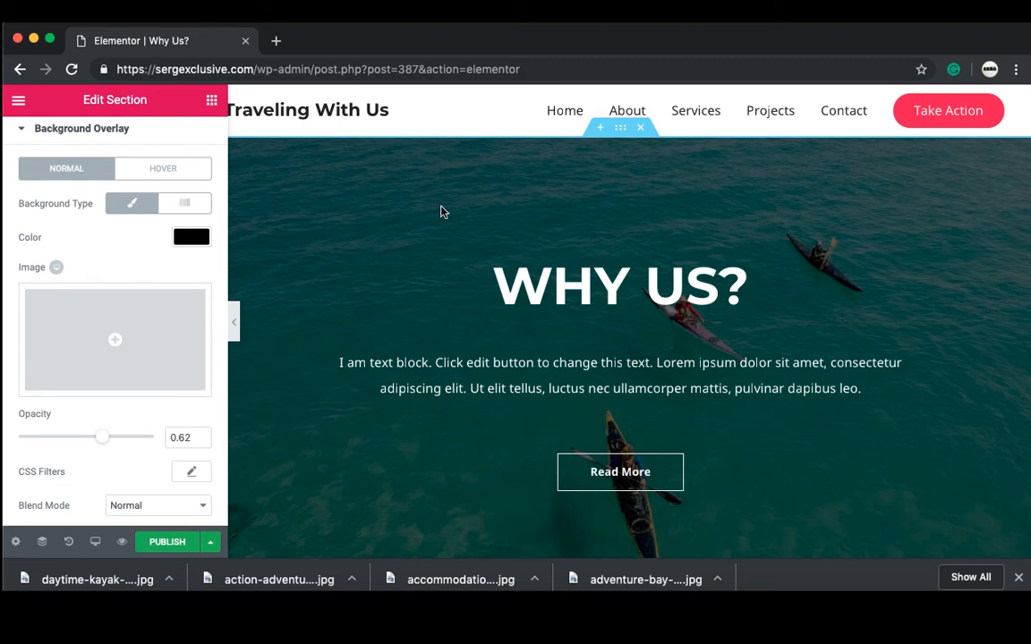
pyautogui.scroll(-5, 440, 211)
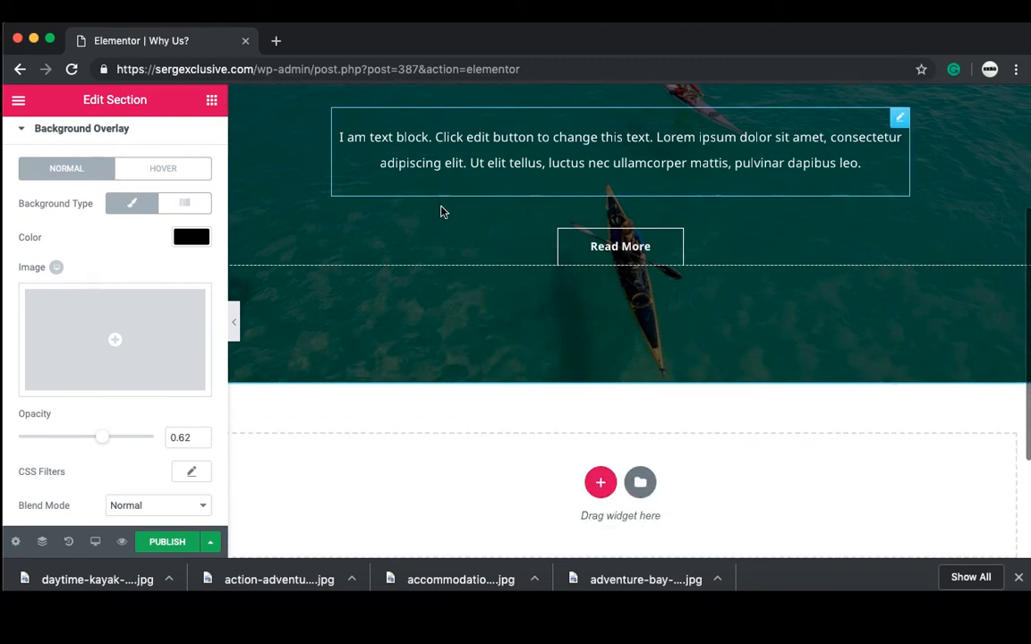
# Step: Insert the 'Check Out Our Testimonials' block from the Elementor library below the hero
pyautogui.scroll(-3, 442, 212)
pyautogui.click(640, 356)
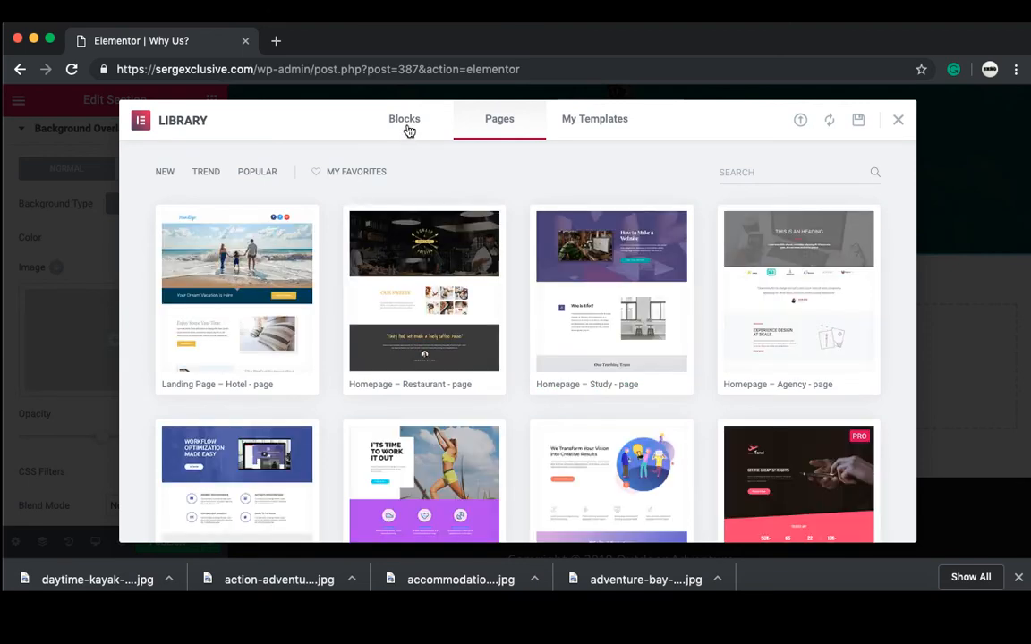
pyautogui.click(213, 170)
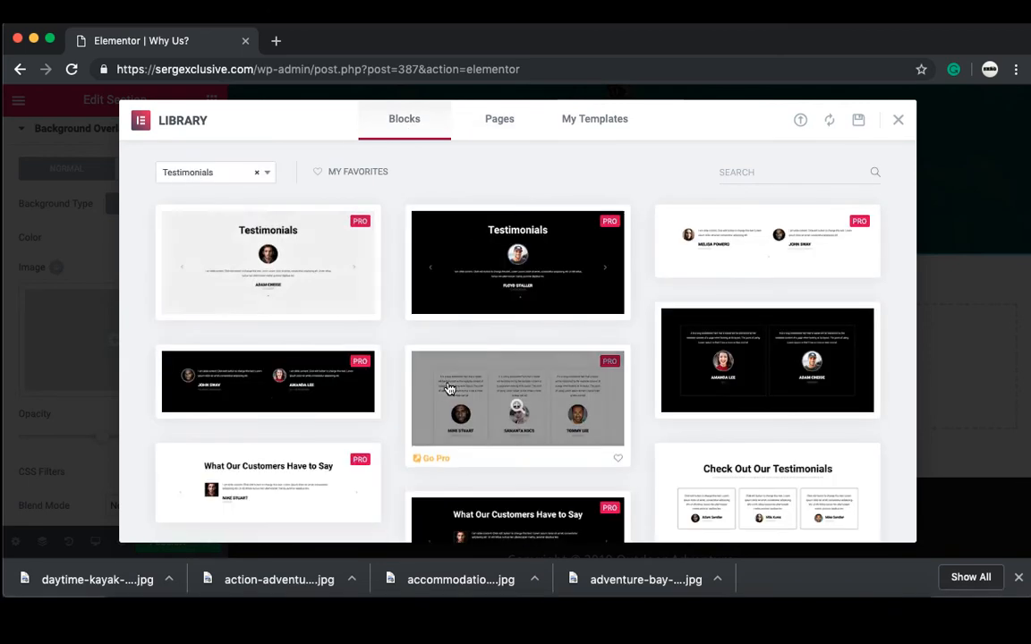
pyautogui.click(766, 484)
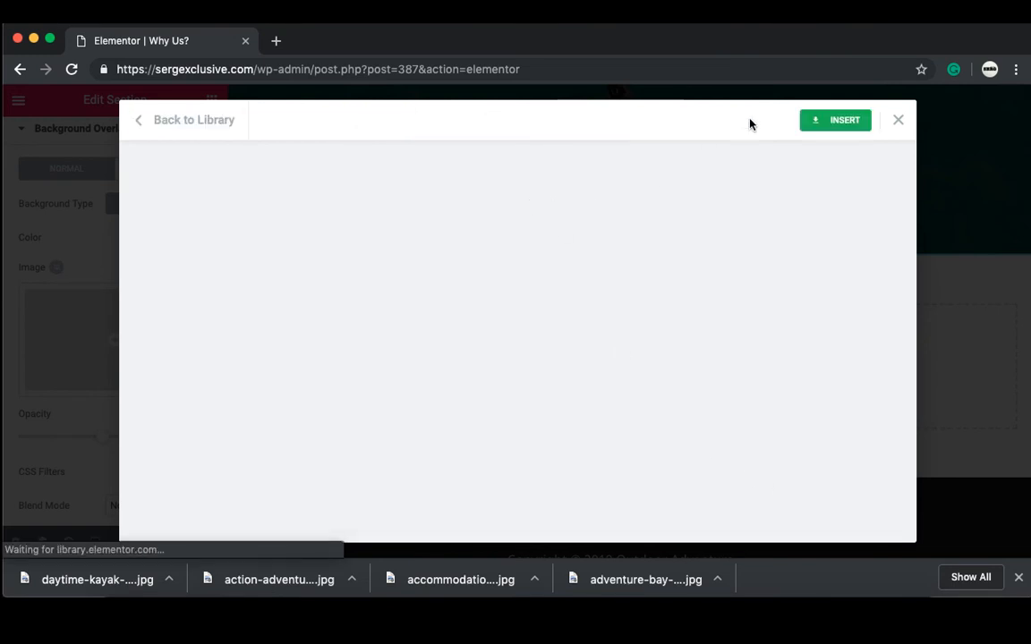
pyautogui.click(845, 121)
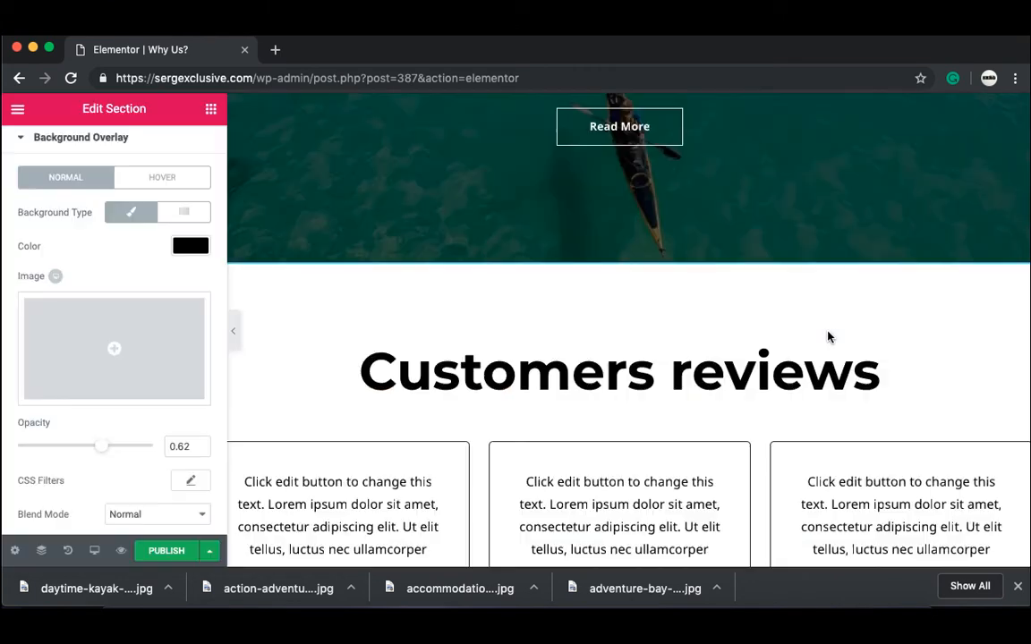
# Step: Shorten the testimonials heading from 'Customers reviews' to 'Reviews'
pyautogui.click(768, 381)
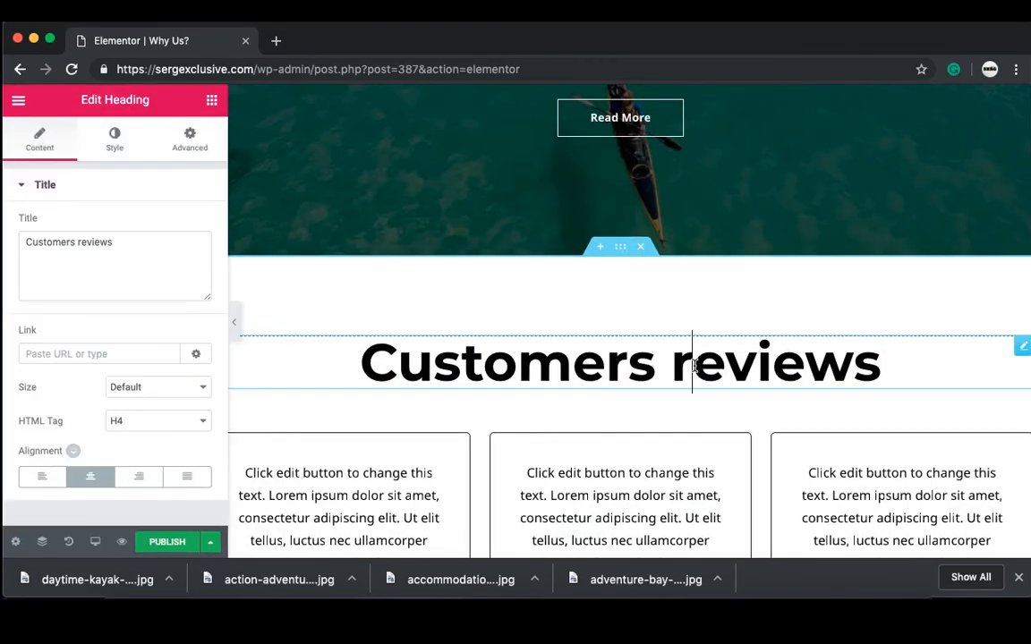
pyautogui.moveTo(695, 365); pyautogui.dragTo(376, 380)
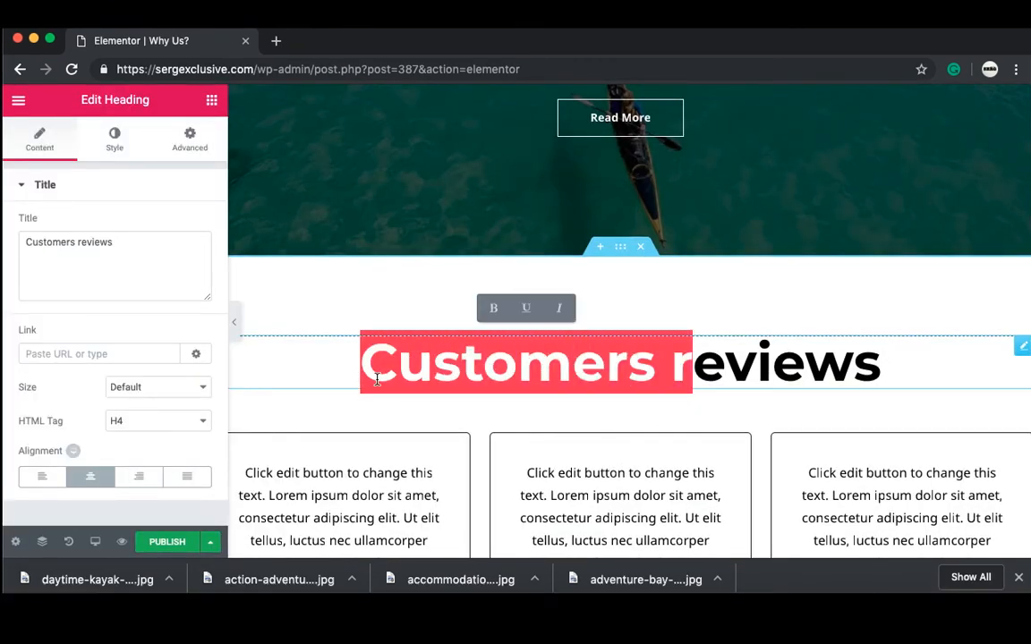
pyautogui.write('R')
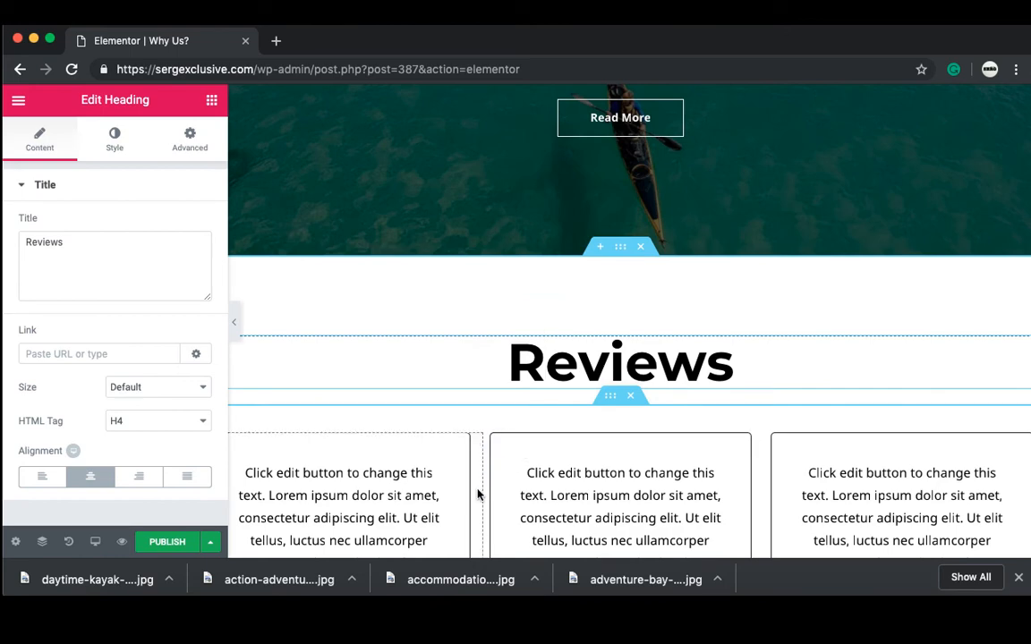
pyautogui.scroll(-5, 477, 495)
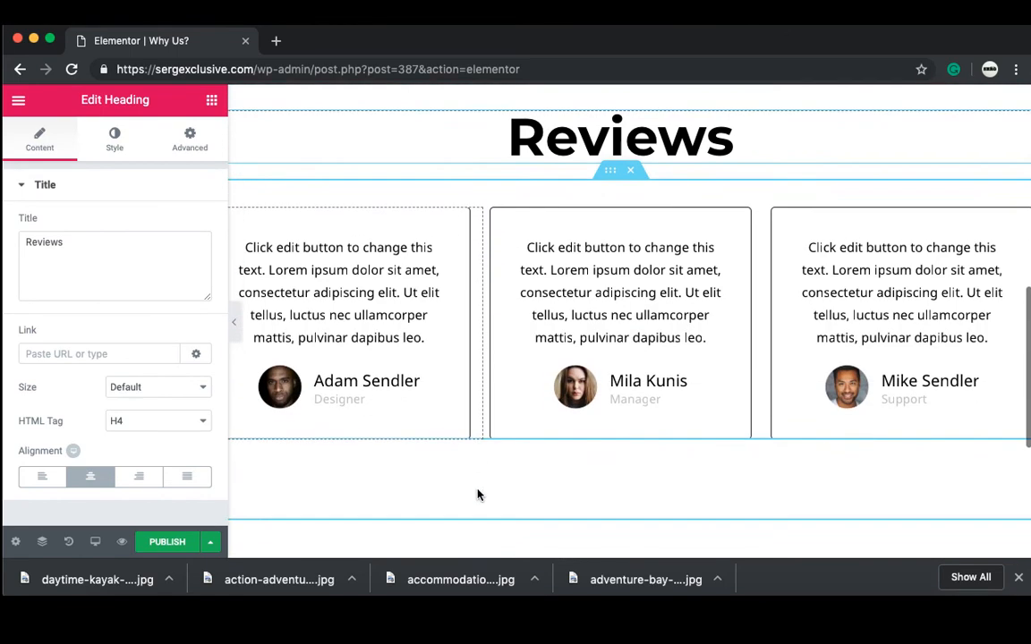
pyautogui.scroll(-2, 477, 495)
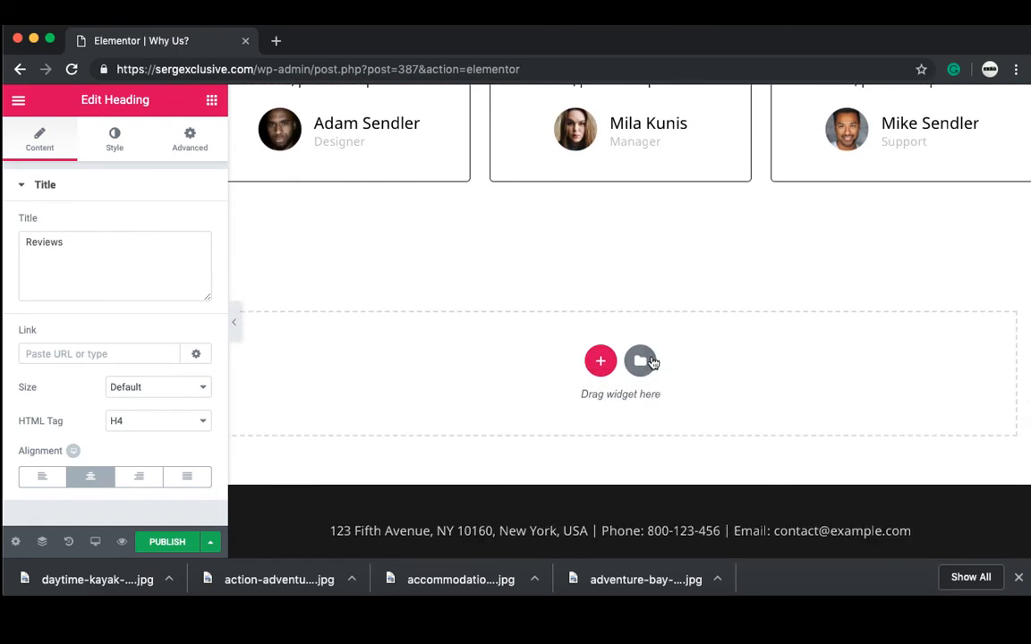
# Step: Insert the Team Section Slide block from the library below the reviews
pyautogui.click(640, 362)
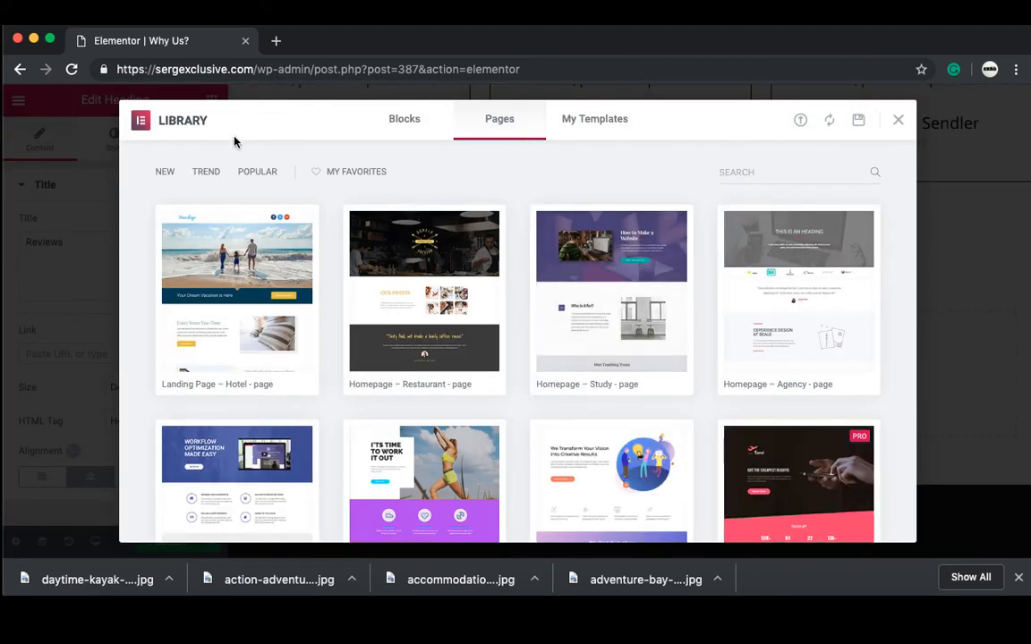
pyautogui.click(404, 118)
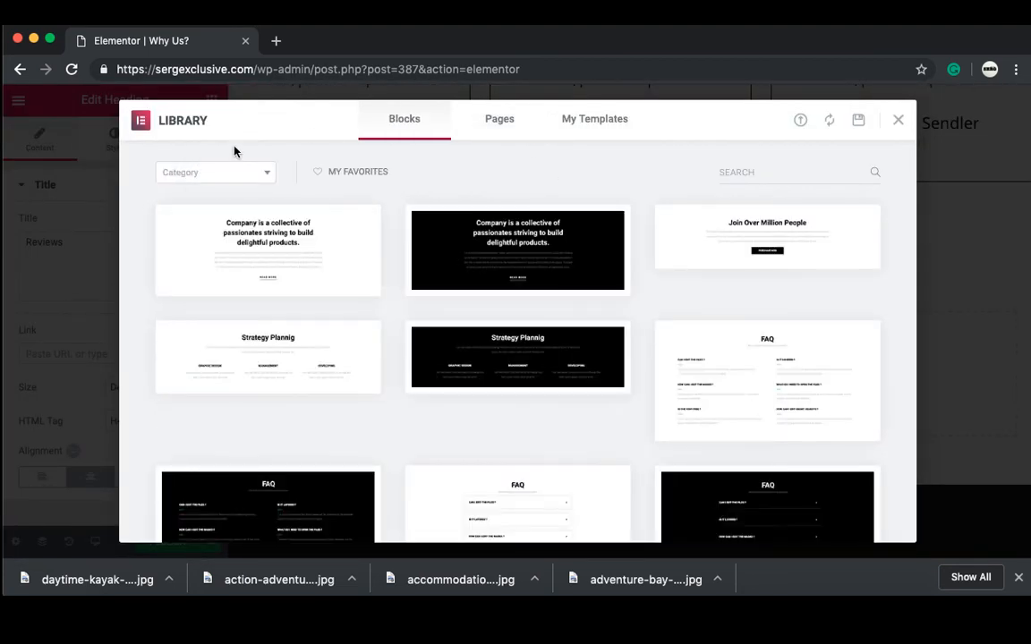
pyautogui.click(225, 172)
pyautogui.scroll(-5, 219, 296)
pyautogui.click(218, 344)
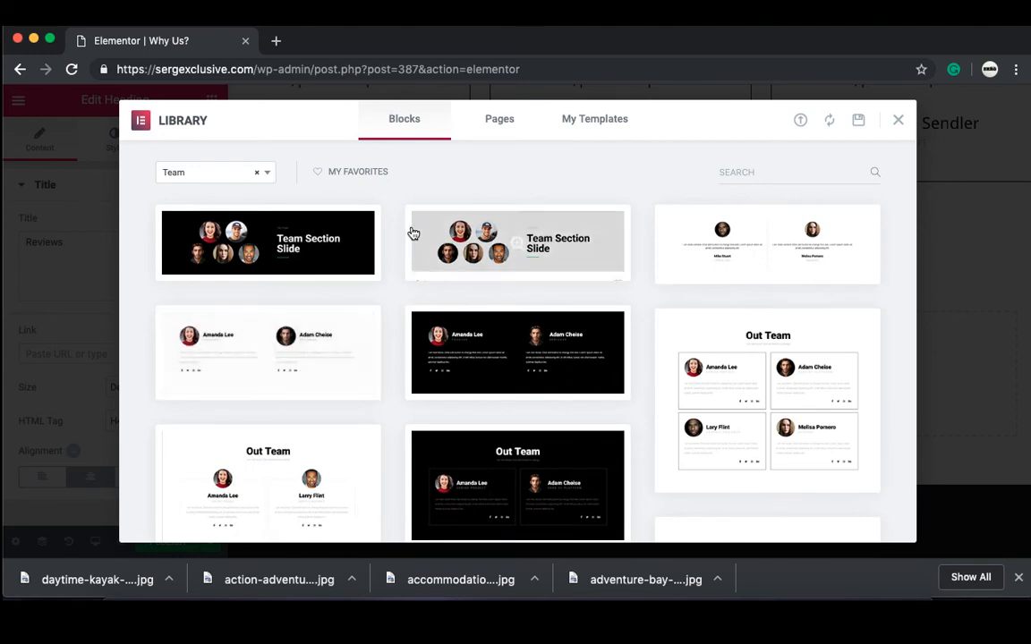
pyautogui.click(313, 249)
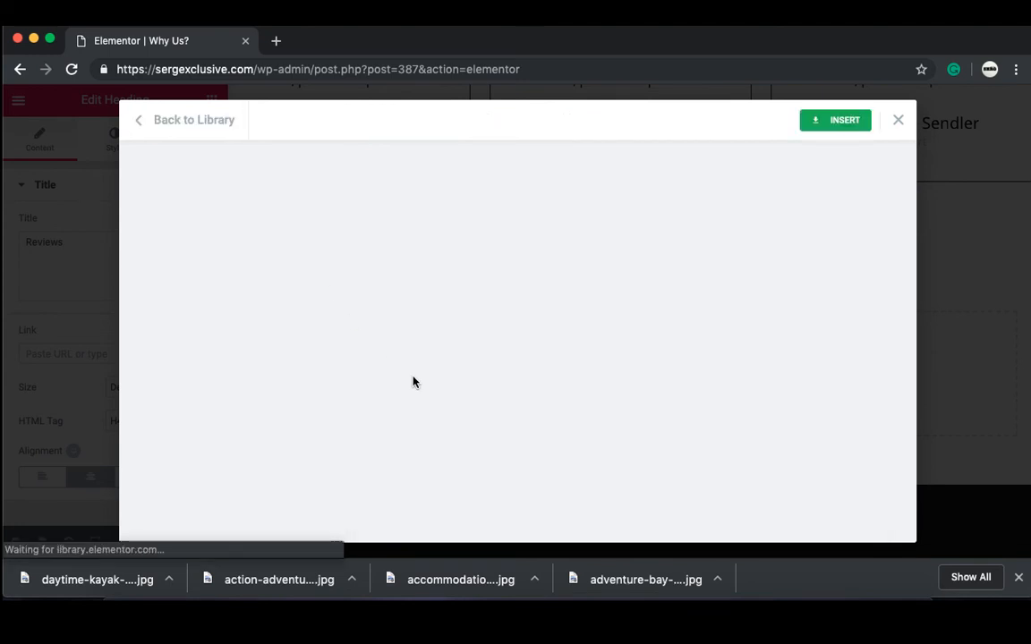
pyautogui.click(832, 124)
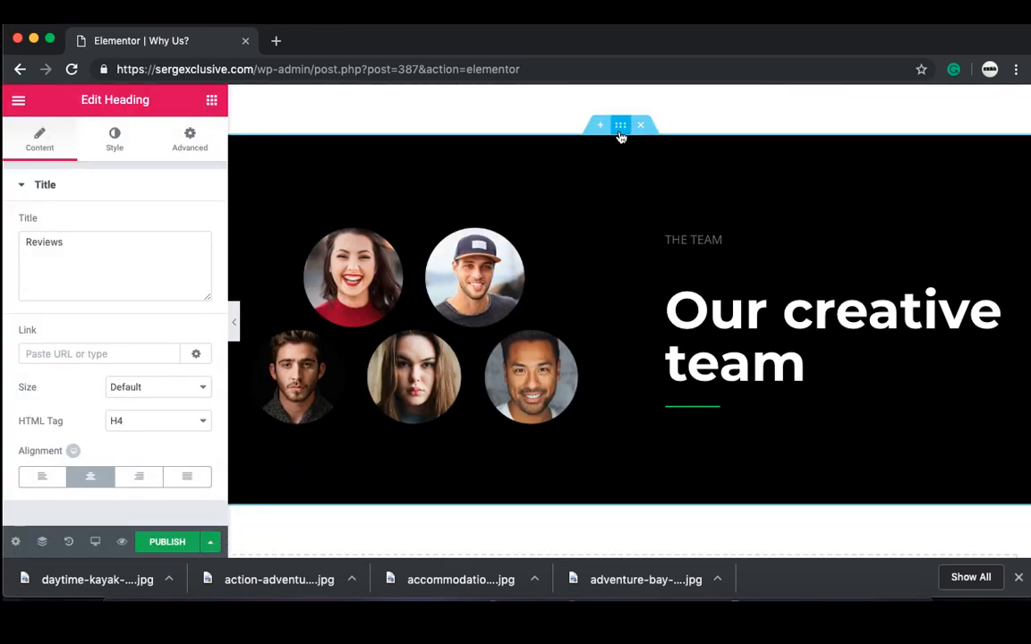
# Step: Set the team section's background colour to purple
pyautogui.click(620, 130)
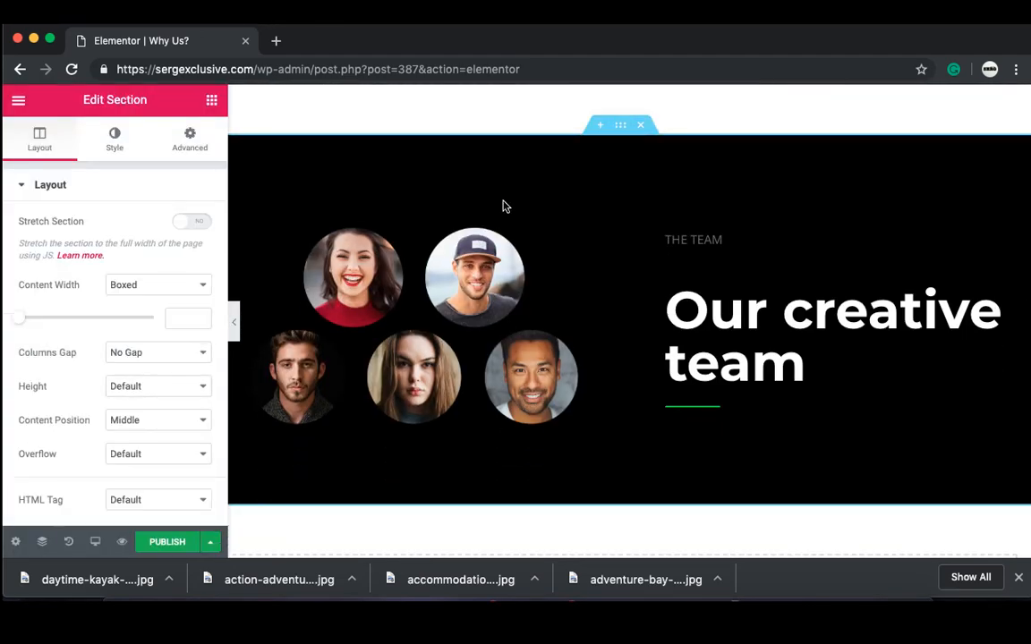
pyautogui.click(122, 150)
pyautogui.click(189, 293)
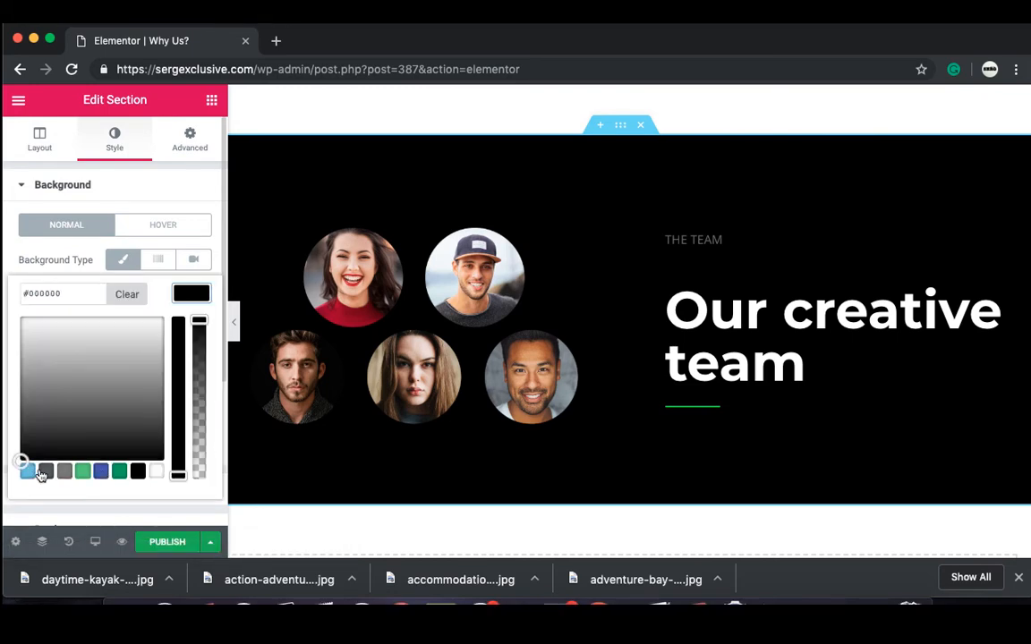
pyautogui.click(82, 472)
pyautogui.moveTo(98, 385); pyautogui.dragTo(120, 333)
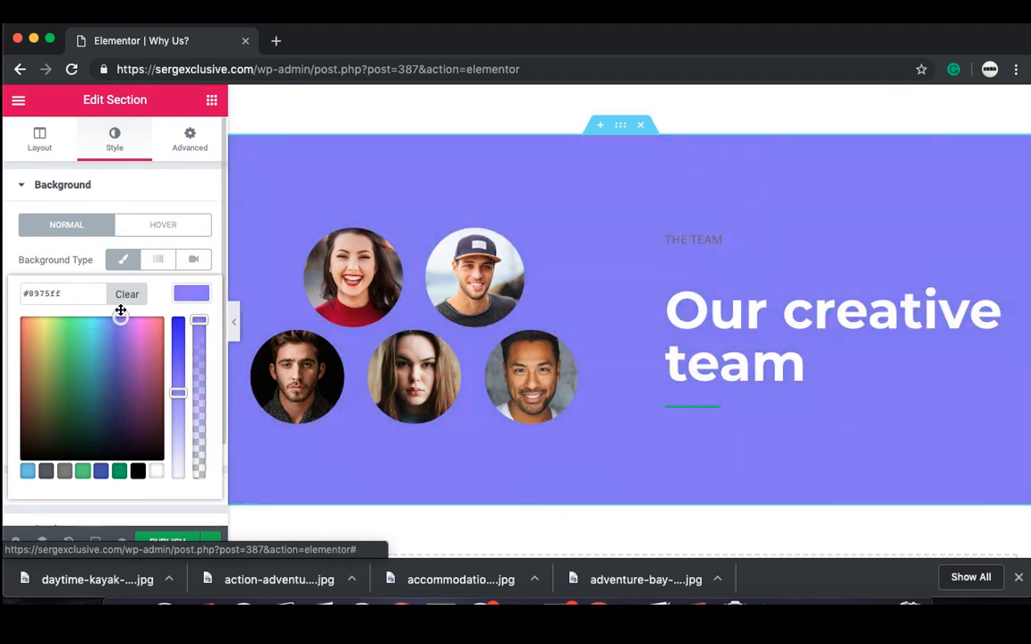
# Step: Delete the THE TEAM label from the team section
pyautogui.click(725, 249)
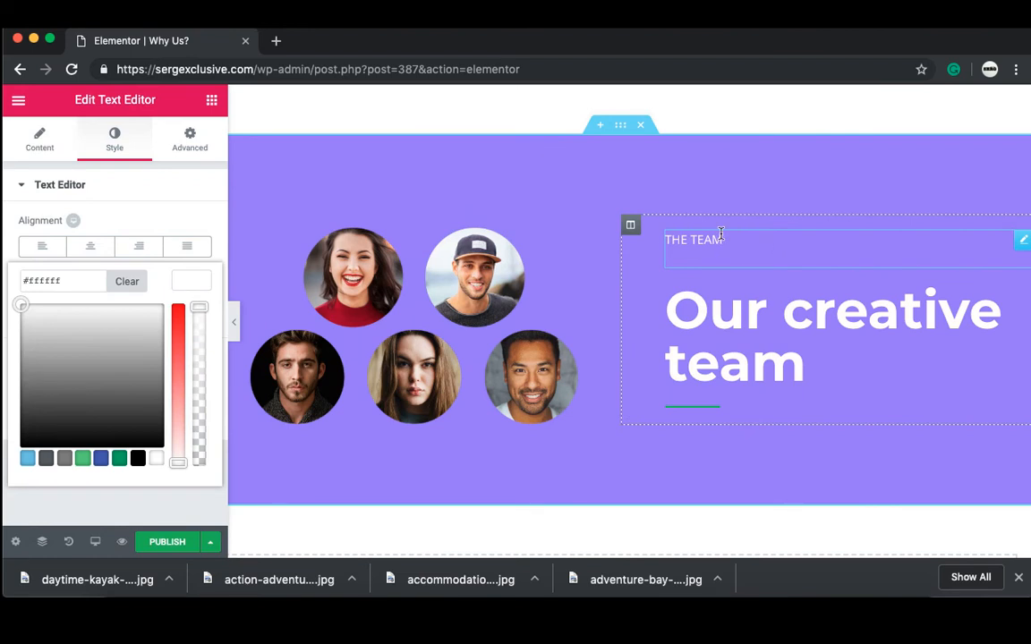
pyautogui.rightClick(721, 235)
pyautogui.click(763, 468)
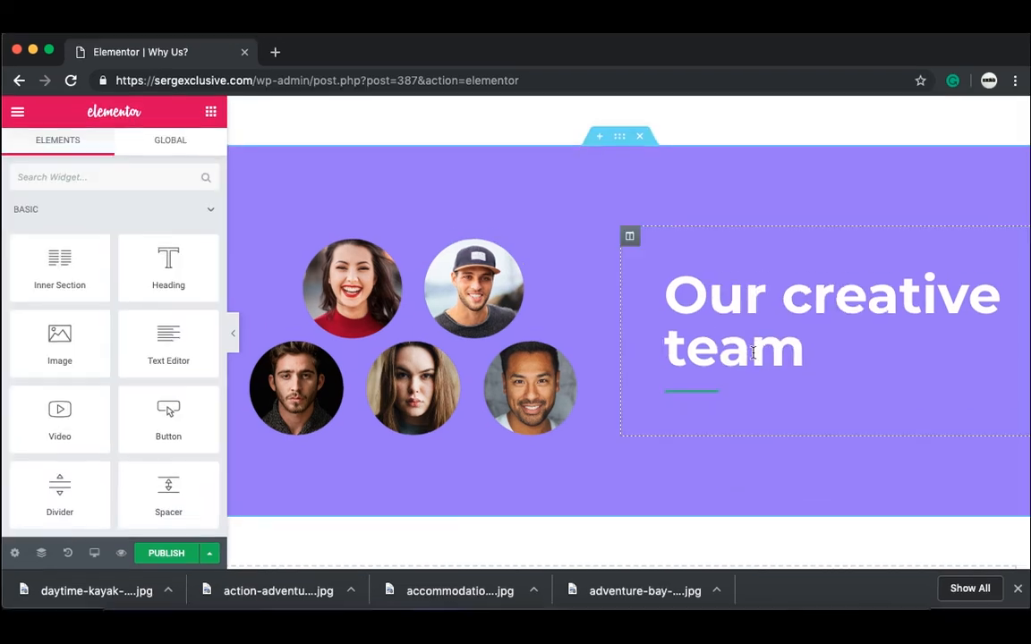
# Step: Make the divider under the team heading white and publish the page
pyautogui.click(713, 394)
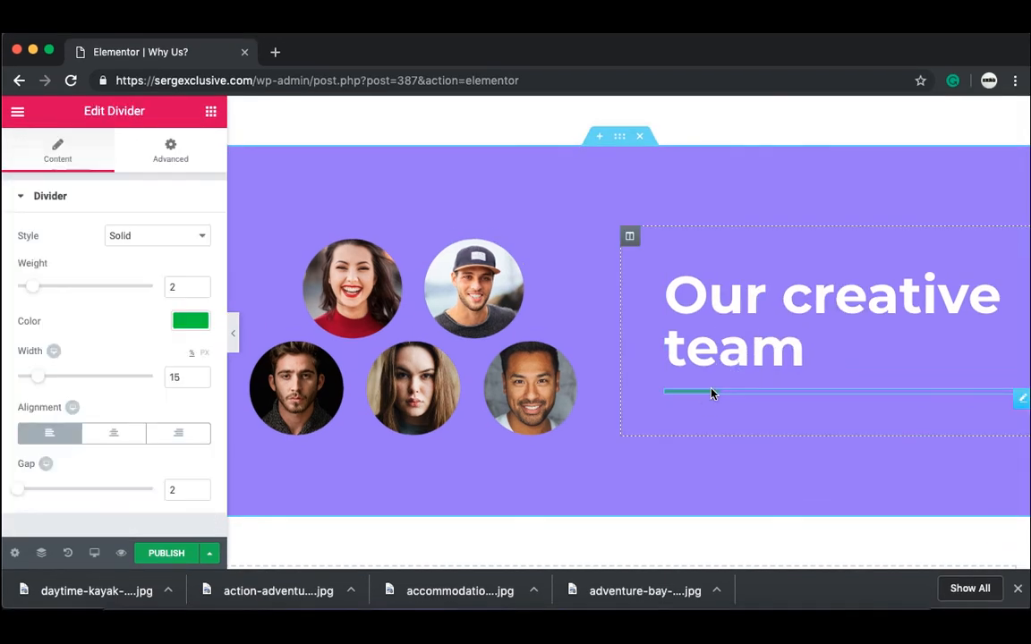
pyautogui.click(191, 325)
pyautogui.click(155, 504)
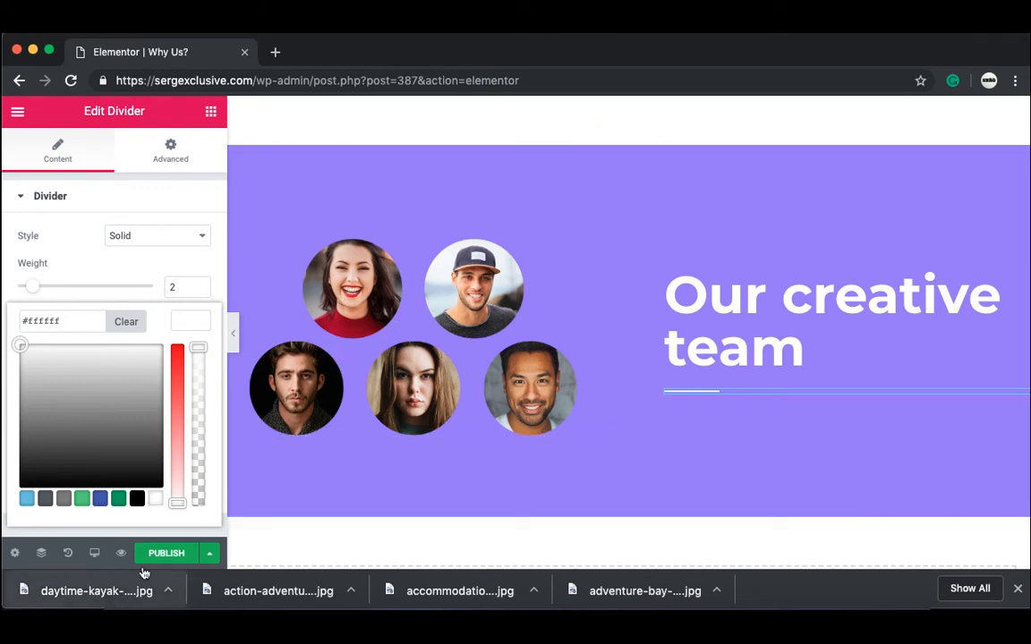
pyautogui.click(160, 542)
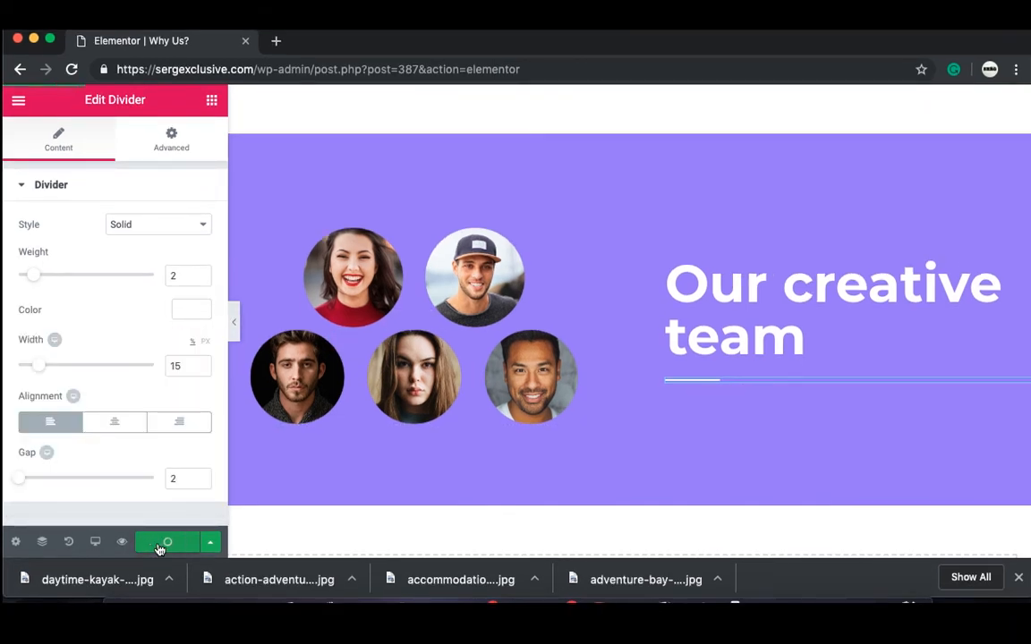
# Step: Preview the Why Us? page in a new tab and scroll through it back to the top
pyautogui.click(122, 542)
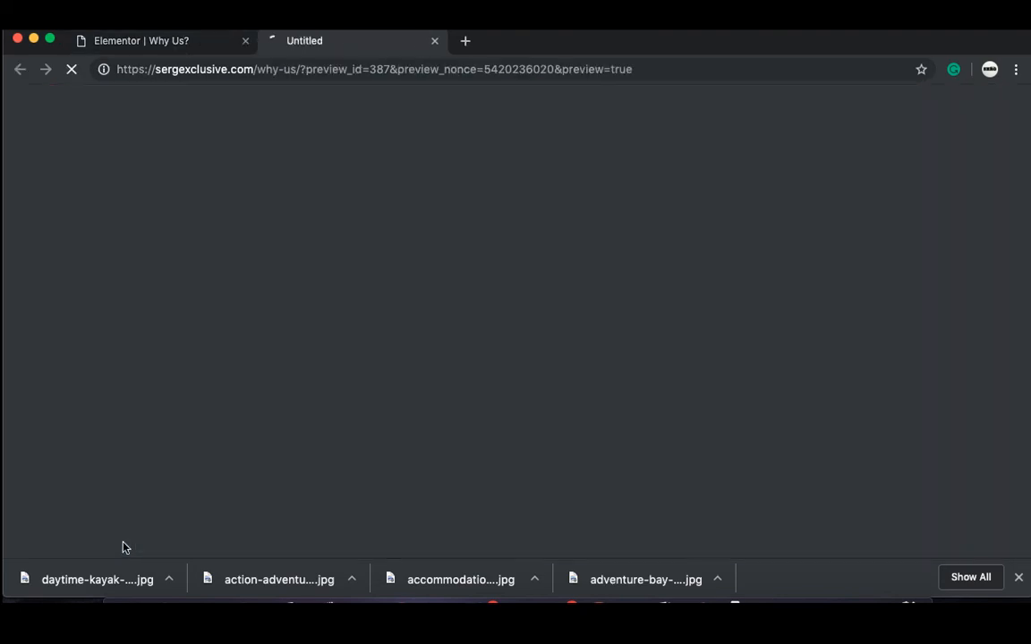
pyautogui.scroll(-10, 484, 258)
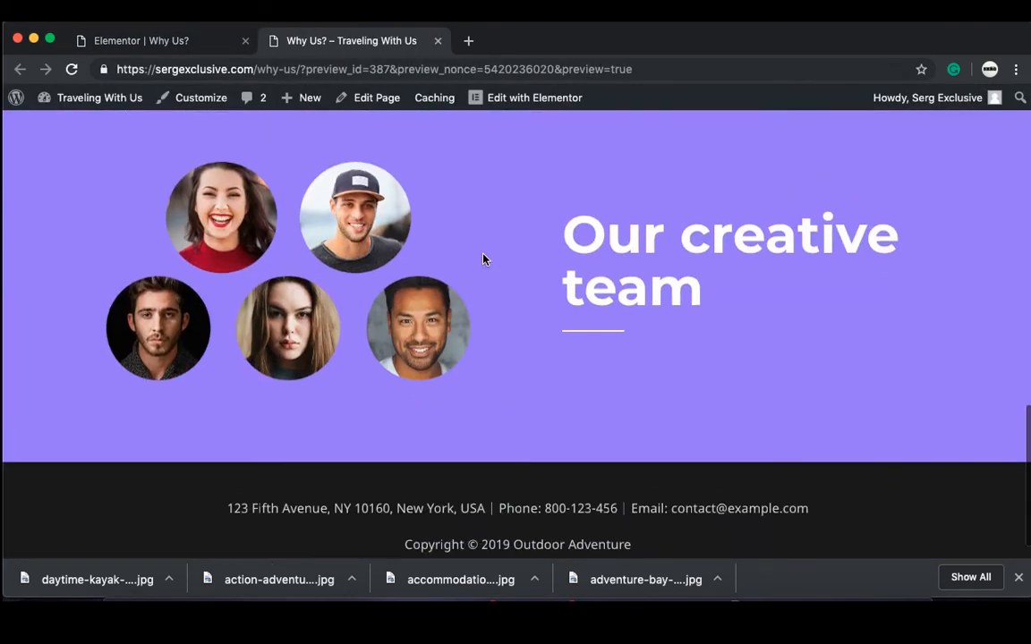
pyautogui.scroll(8, 484, 258)
pyautogui.scroll(10, 483, 258)
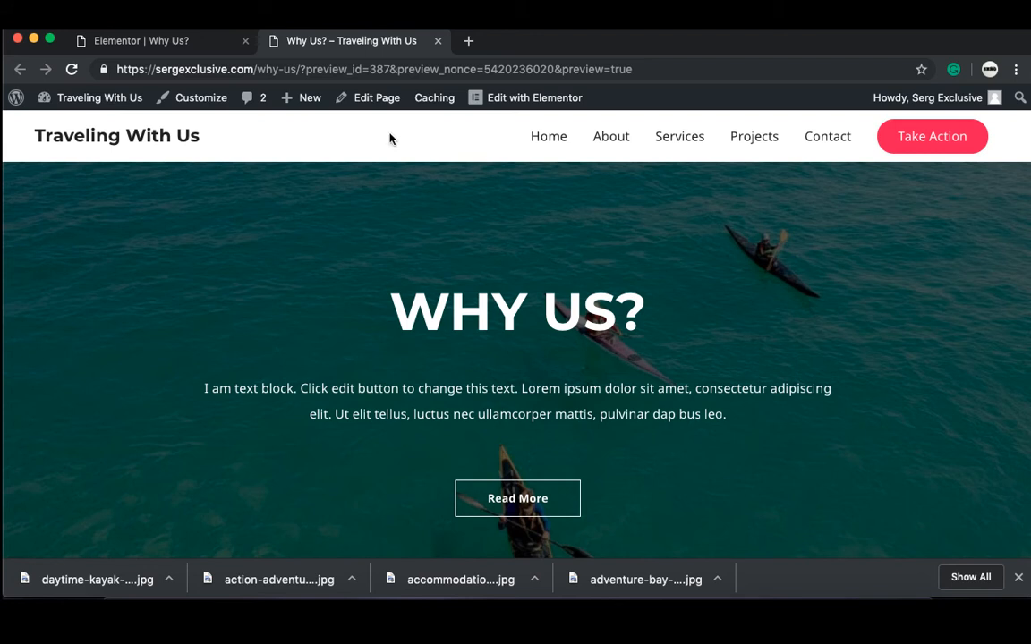
# Step: Enable Layout > Header > Transparent Header on the complete website and publish
pyautogui.click(215, 109)
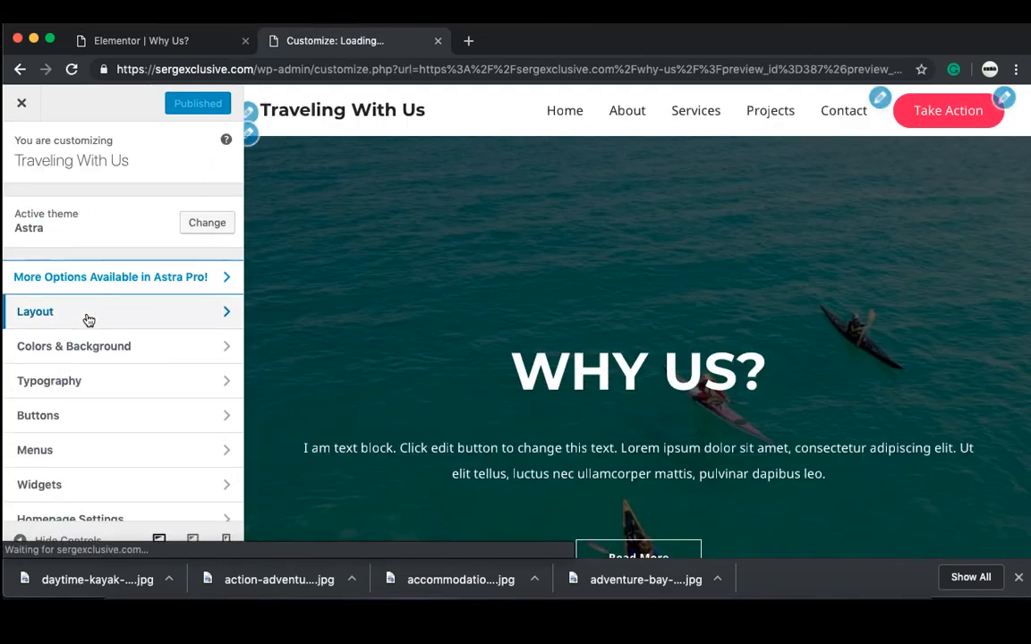
pyautogui.click(104, 313)
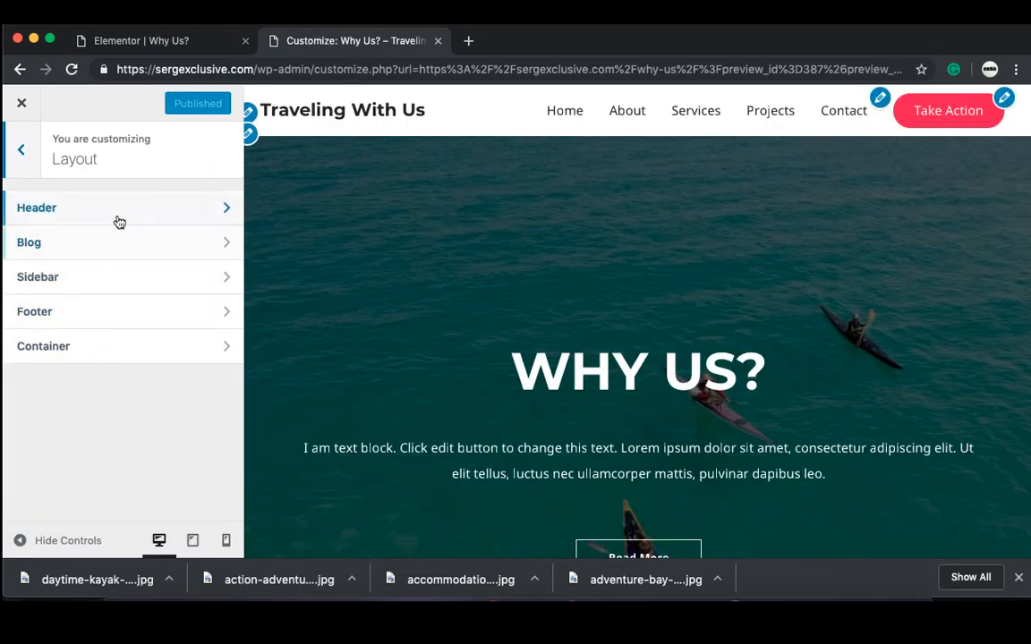
pyautogui.click(120, 209)
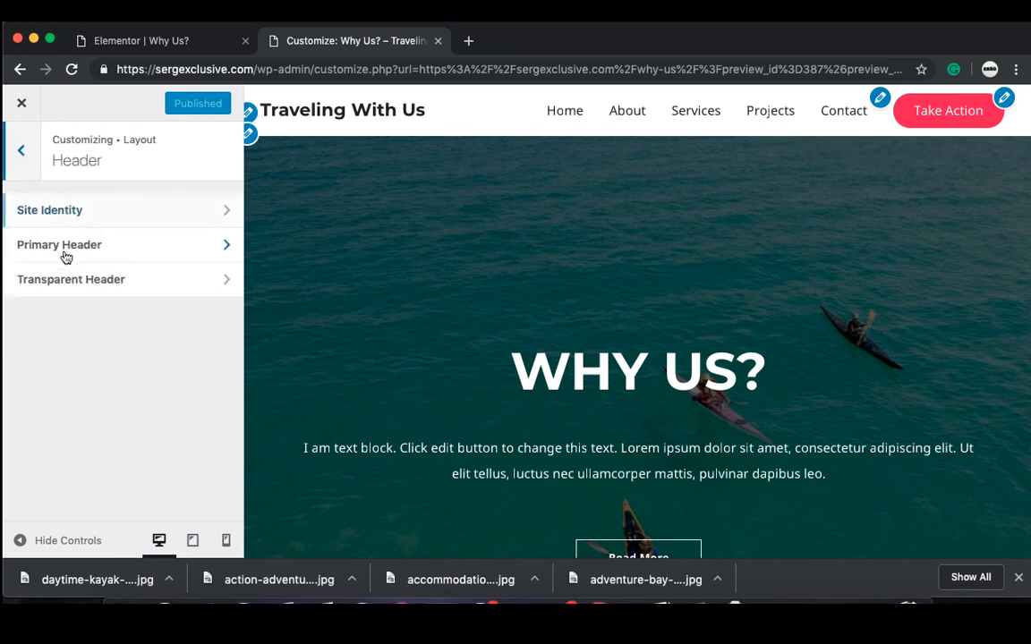
pyautogui.click(81, 281)
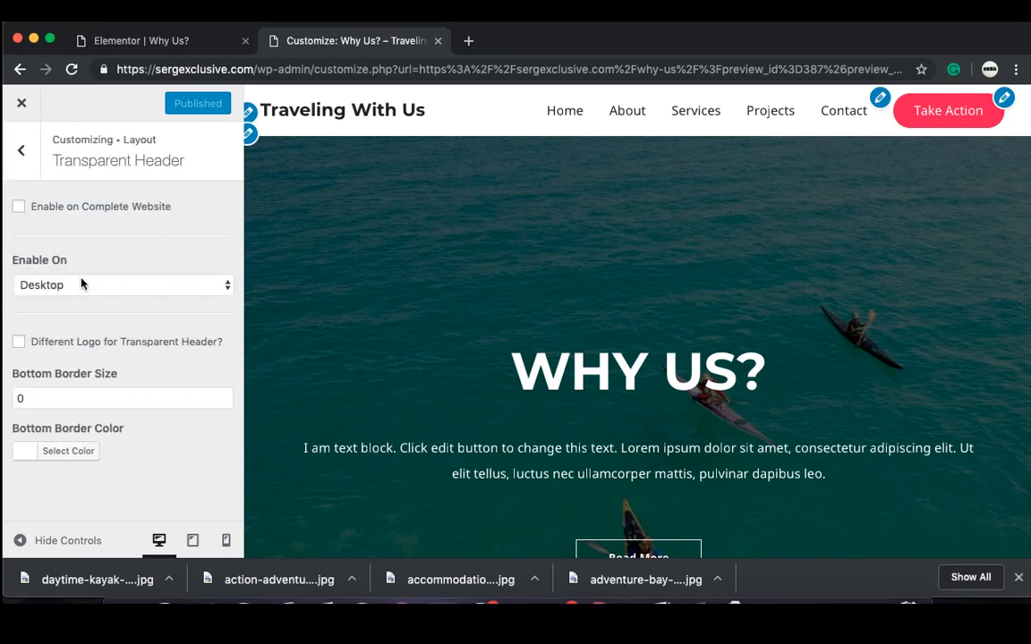
pyautogui.click(17, 207)
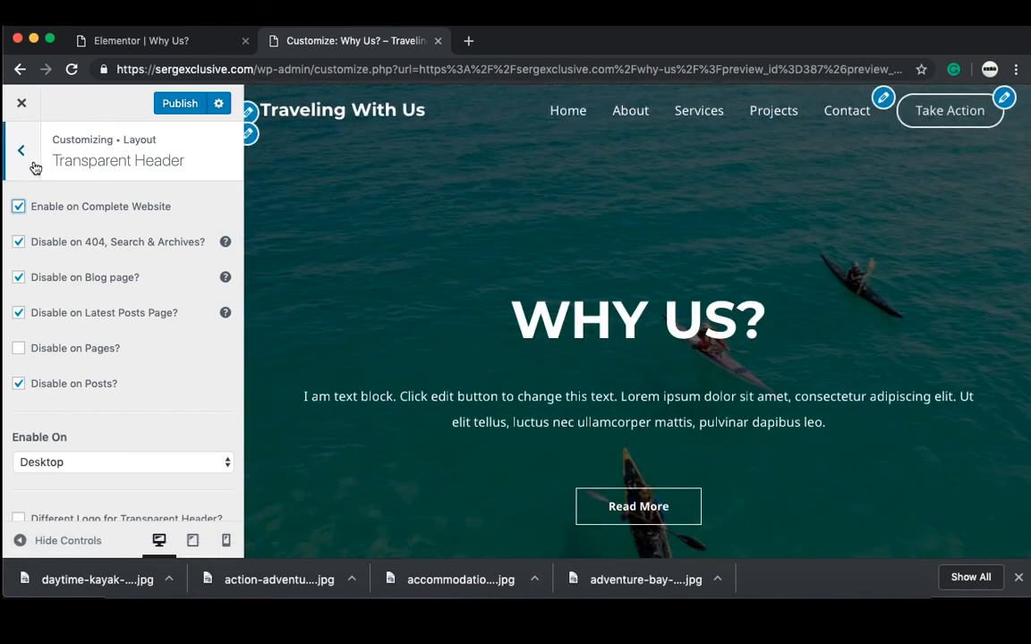
pyautogui.click(188, 104)
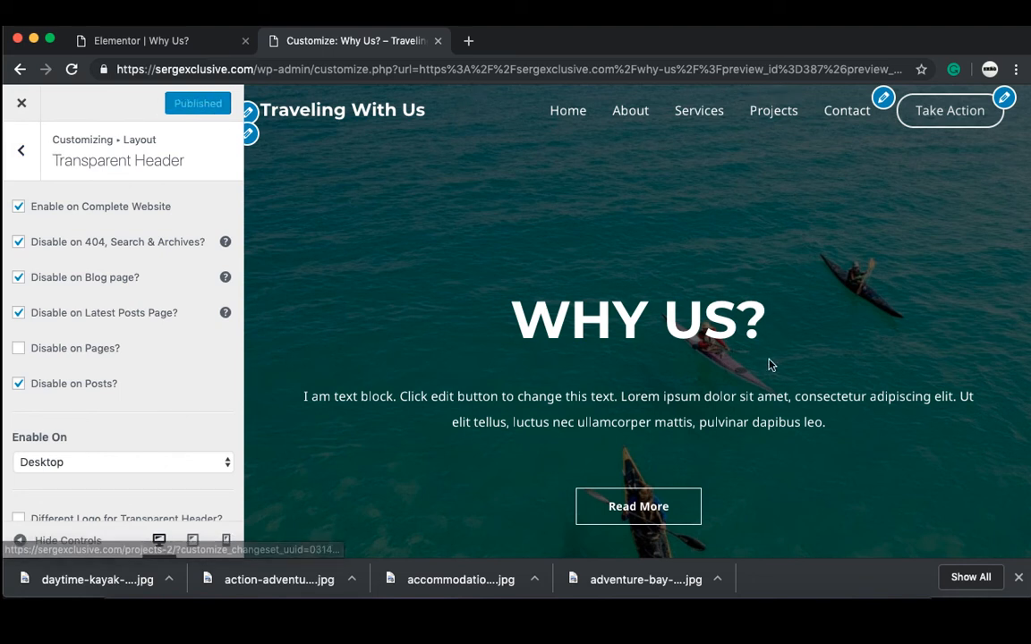
pyautogui.scroll(-1, 713, 238)
pyautogui.scroll(-3, 713, 238)
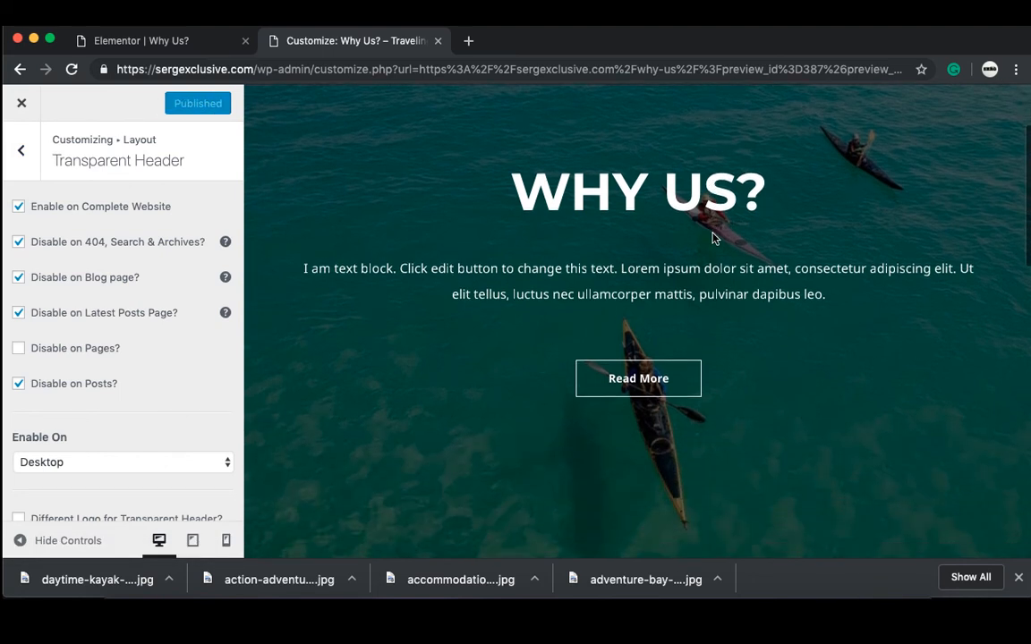
pyautogui.scroll(4, 713, 238)
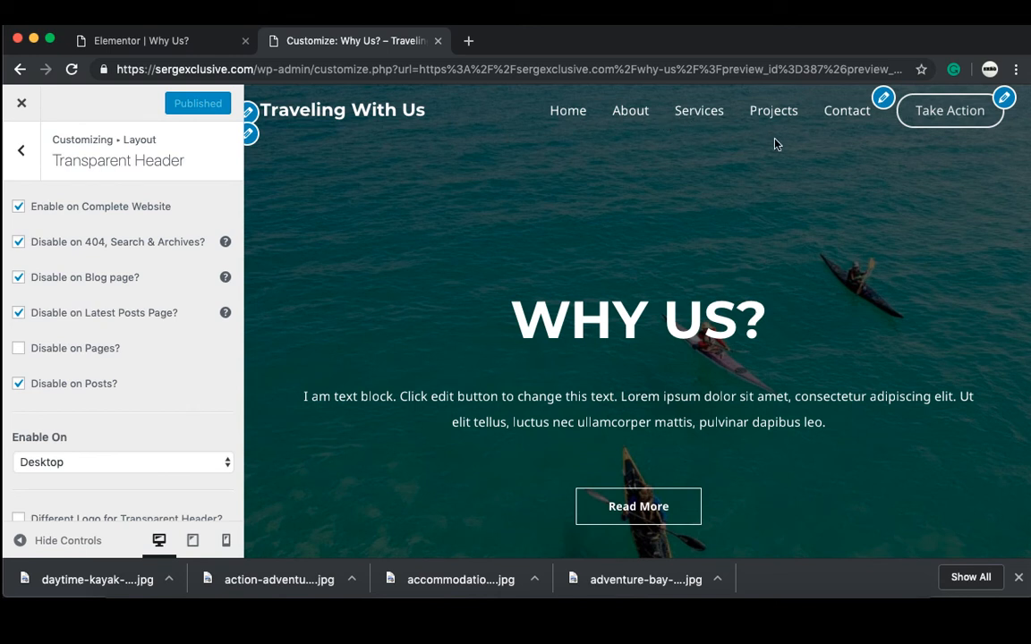
# Step: Add the Why Us? page to the site's main menu
pyautogui.click(27, 145)
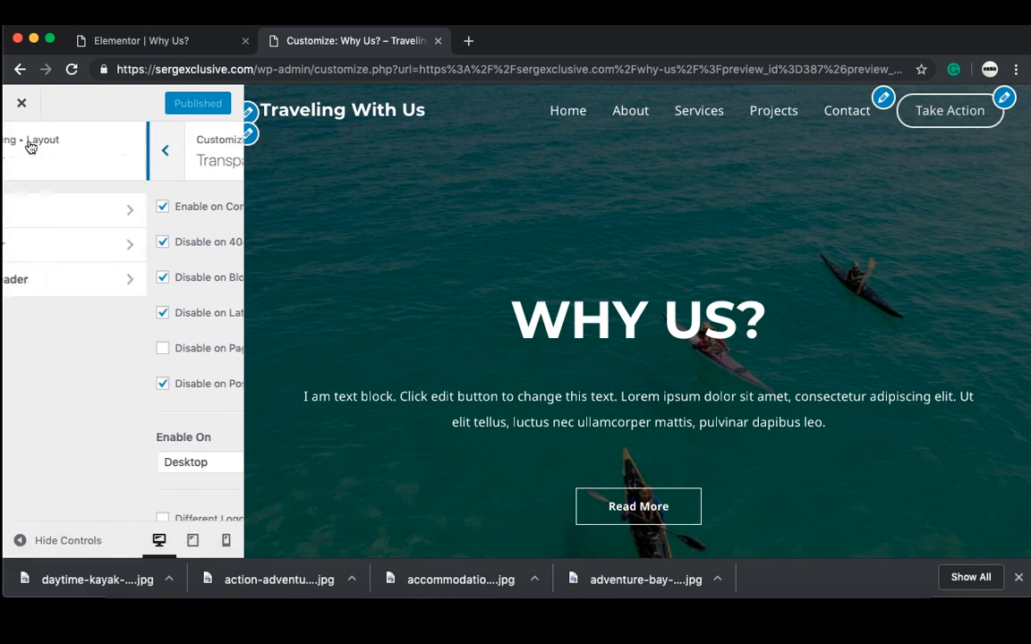
pyautogui.click(28, 146)
pyautogui.click(28, 147)
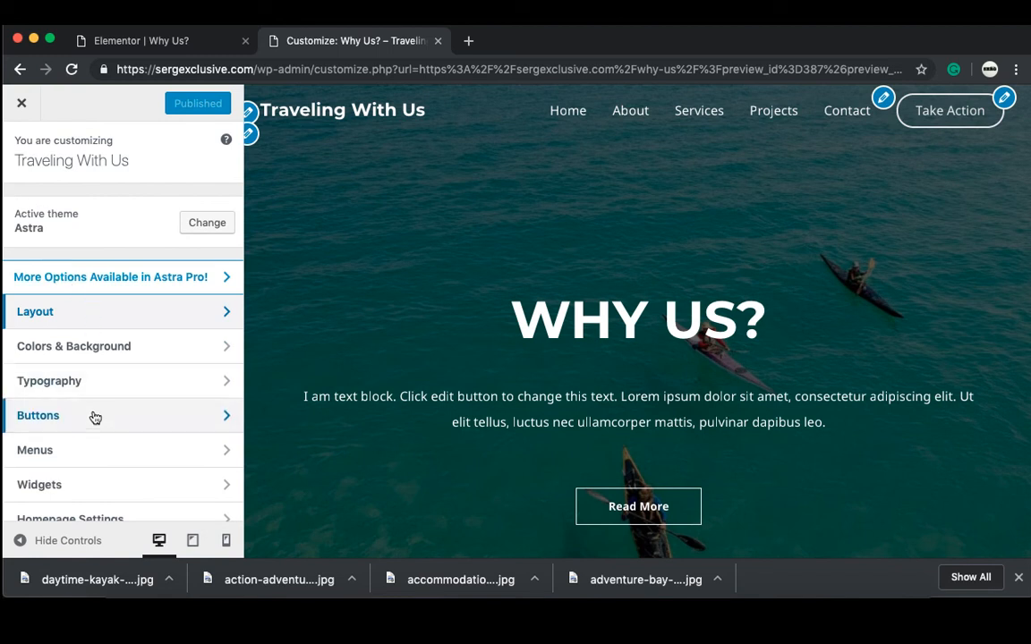
pyautogui.click(84, 452)
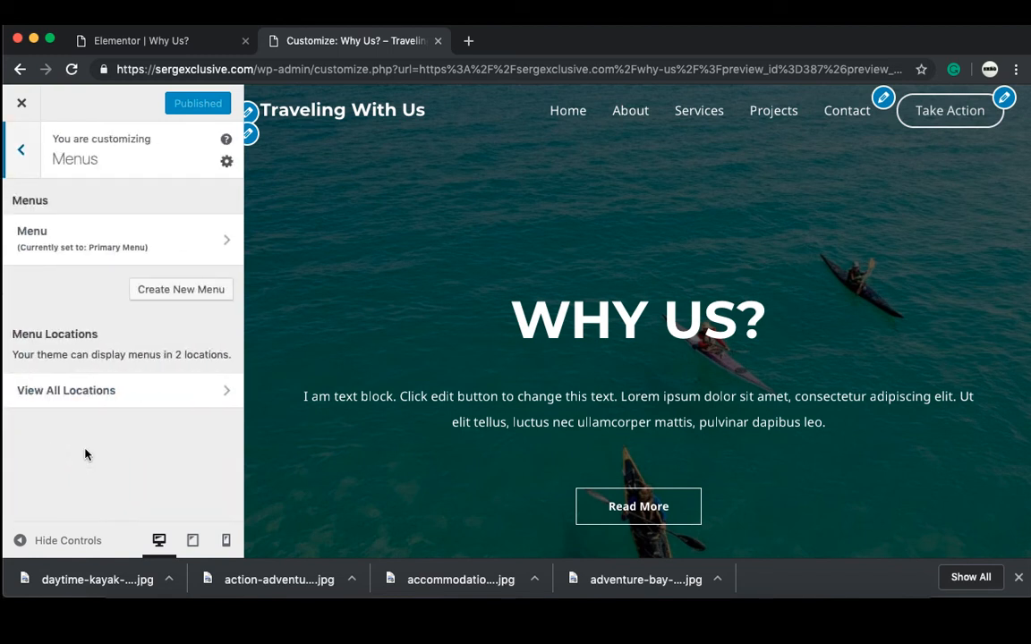
pyautogui.click(107, 254)
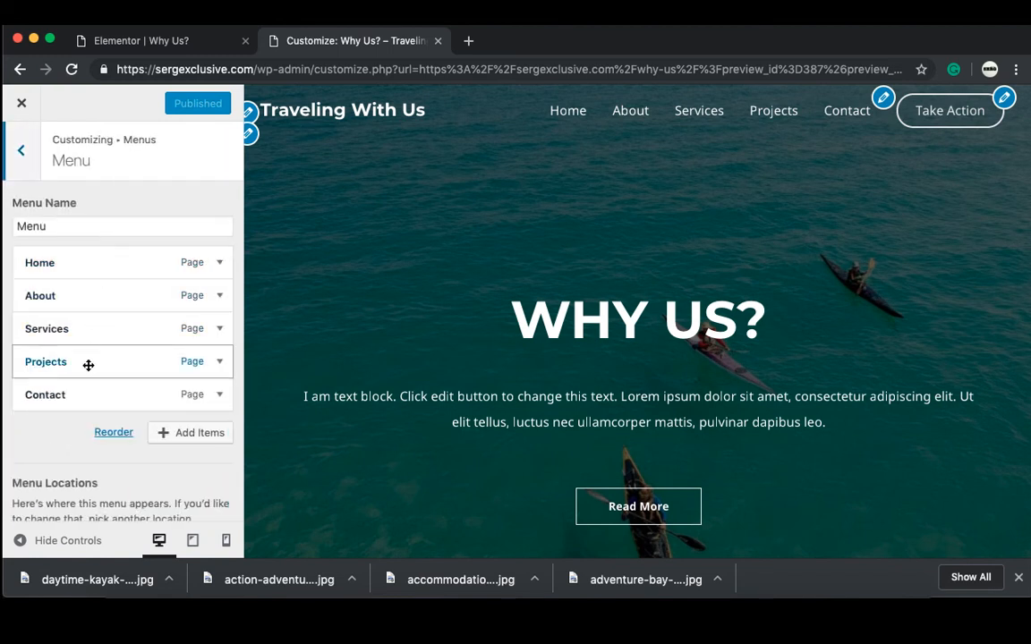
pyautogui.click(186, 433)
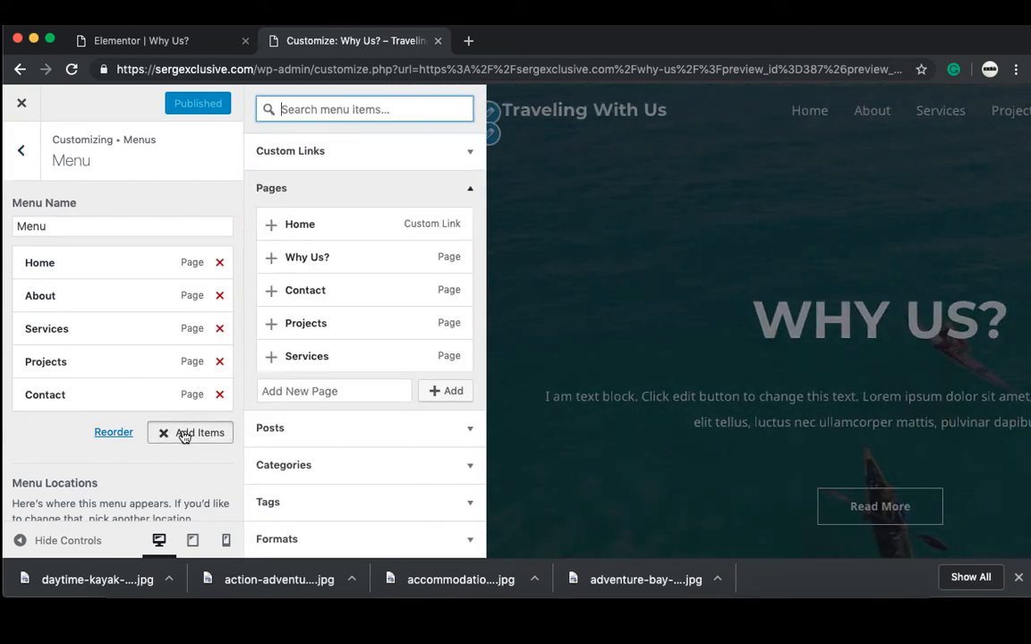
pyautogui.click(317, 265)
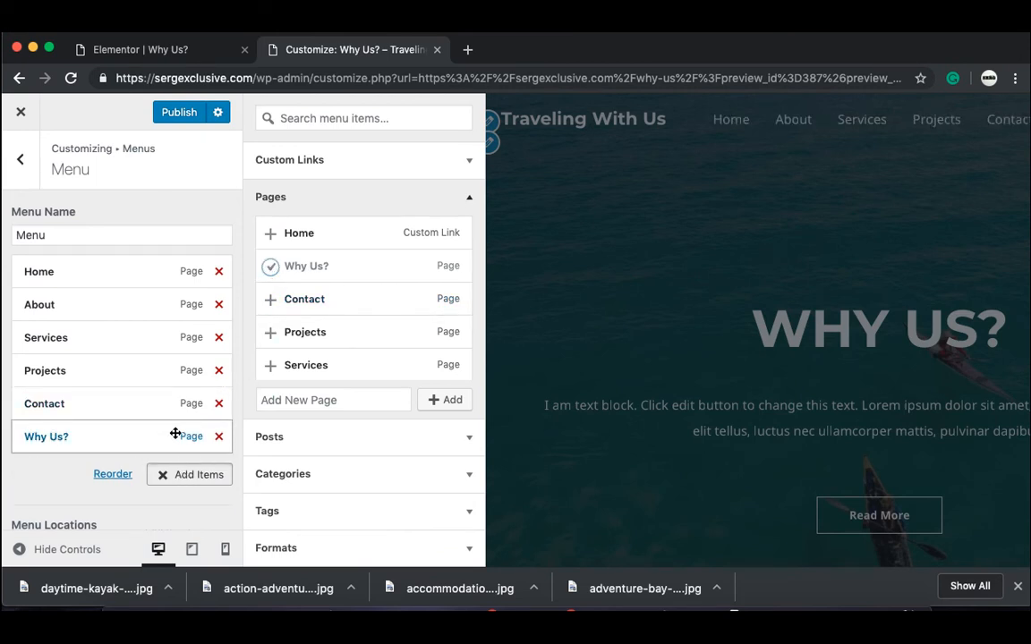
# Step: Move Why Us? below About, nest it as a sub-item, and publish the menu
pyautogui.moveTo(186, 428); pyautogui.dragTo(191, 340)
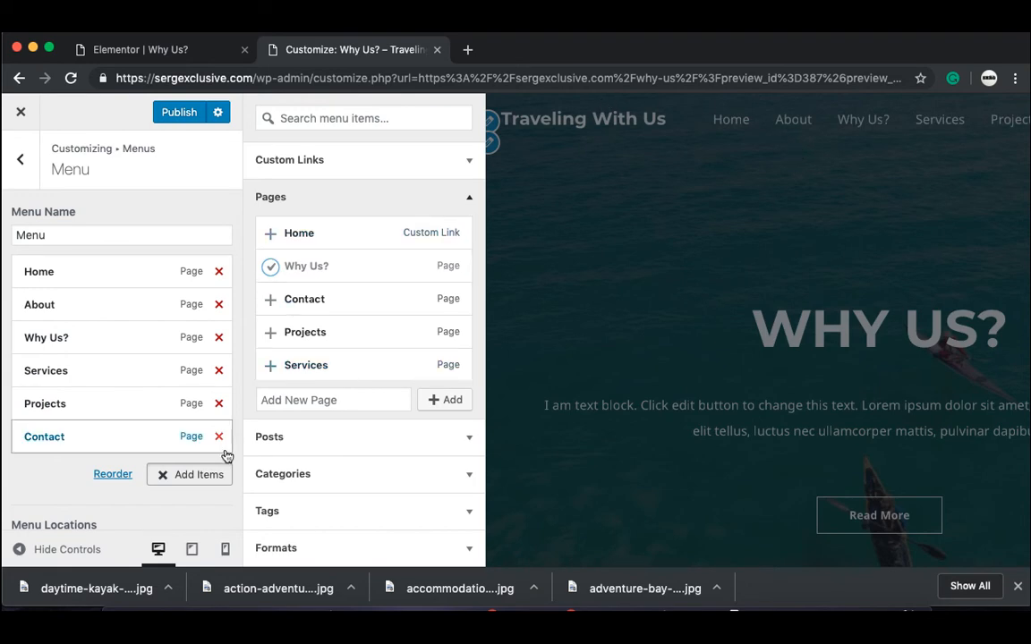
pyautogui.click(189, 111)
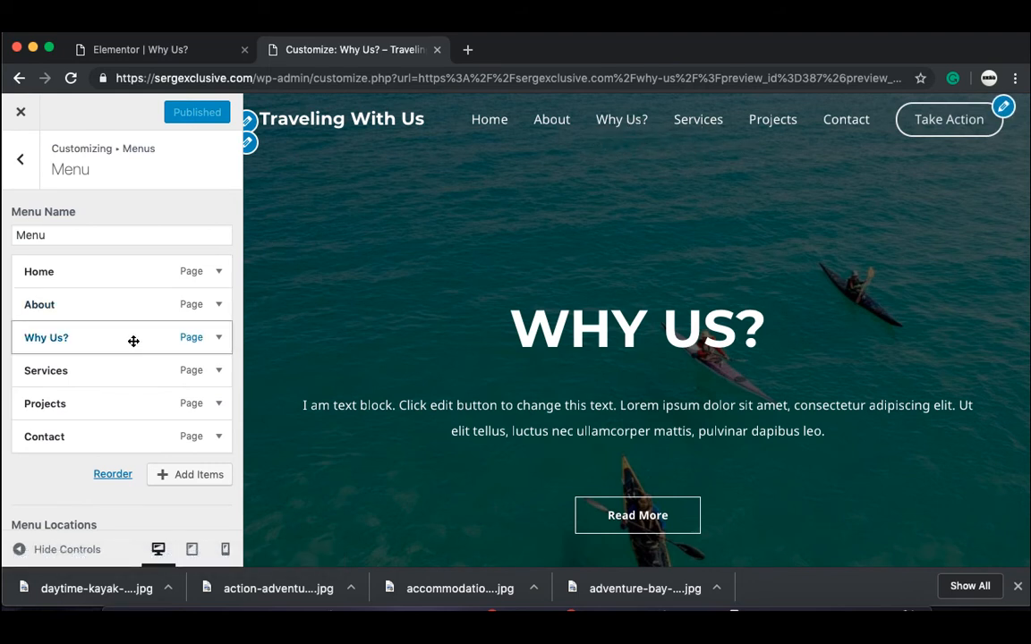
pyautogui.moveTo(134, 341); pyautogui.dragTo(149, 341)
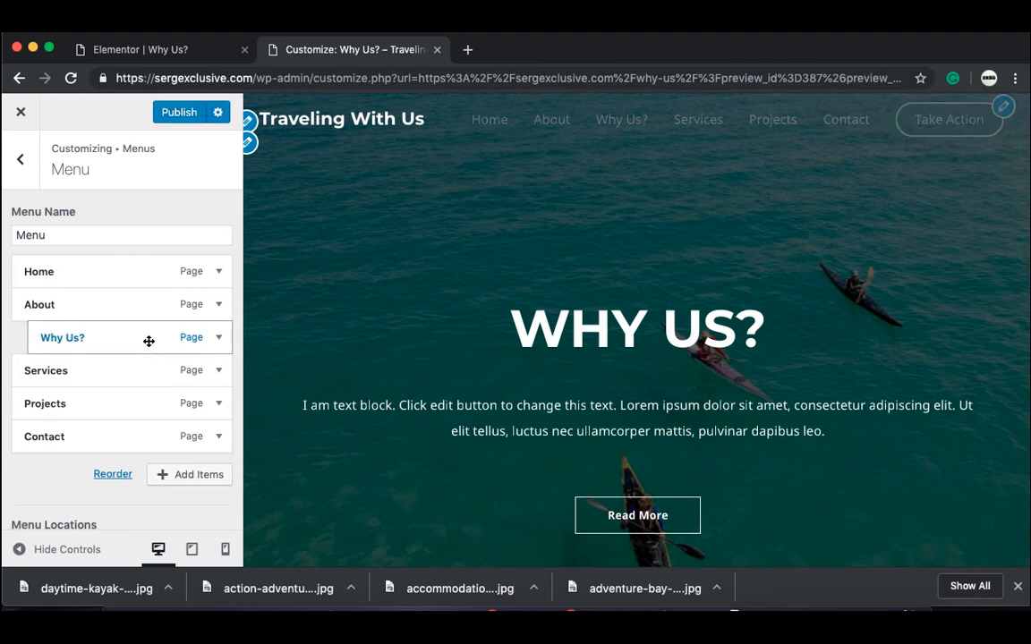
pyautogui.moveTo(646, 131)
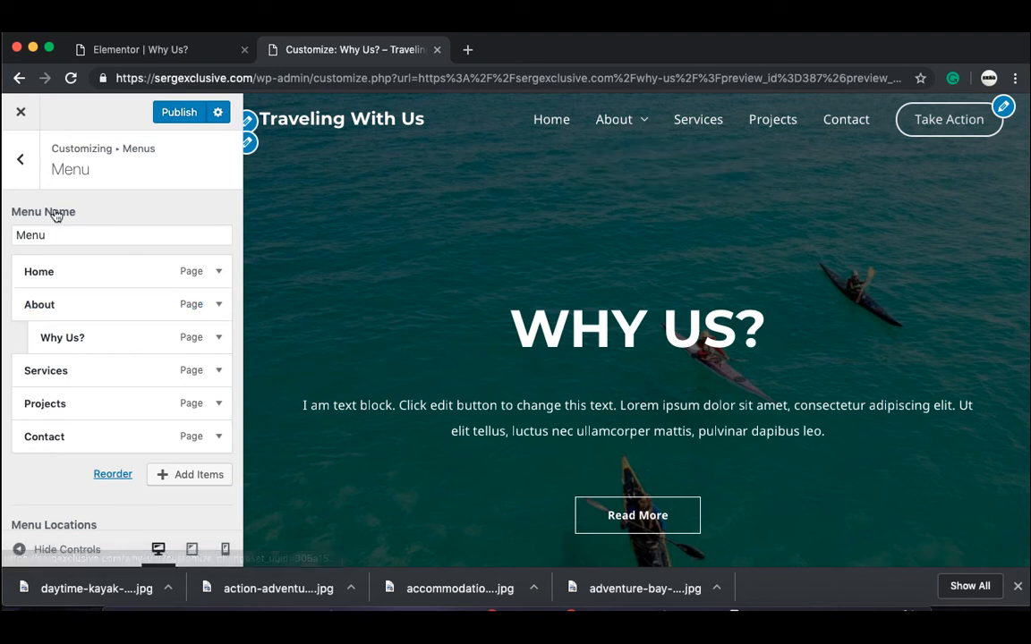
pyautogui.click(20, 161)
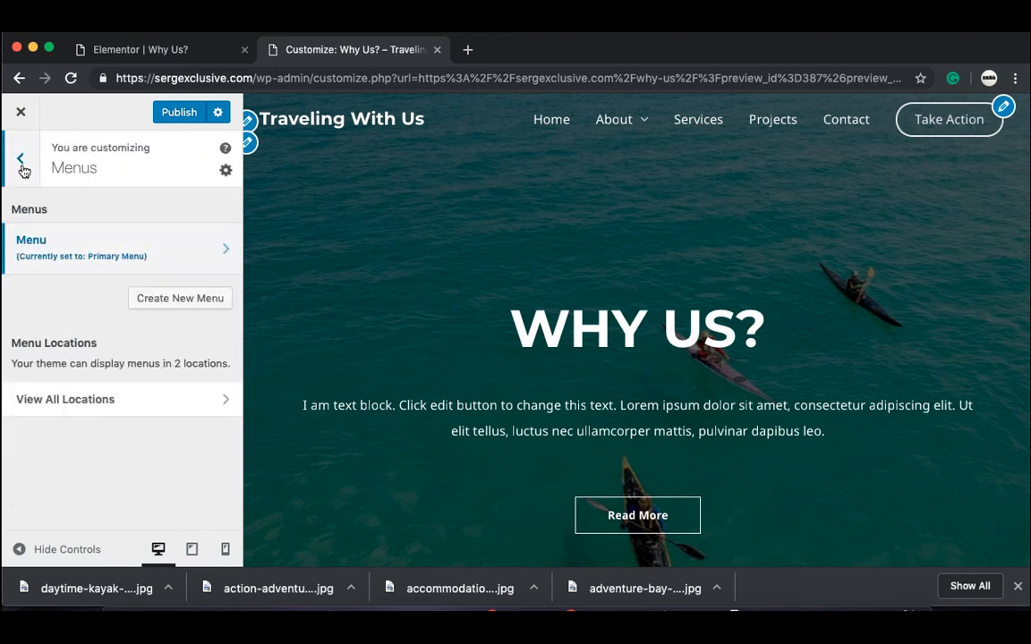
pyautogui.click(21, 163)
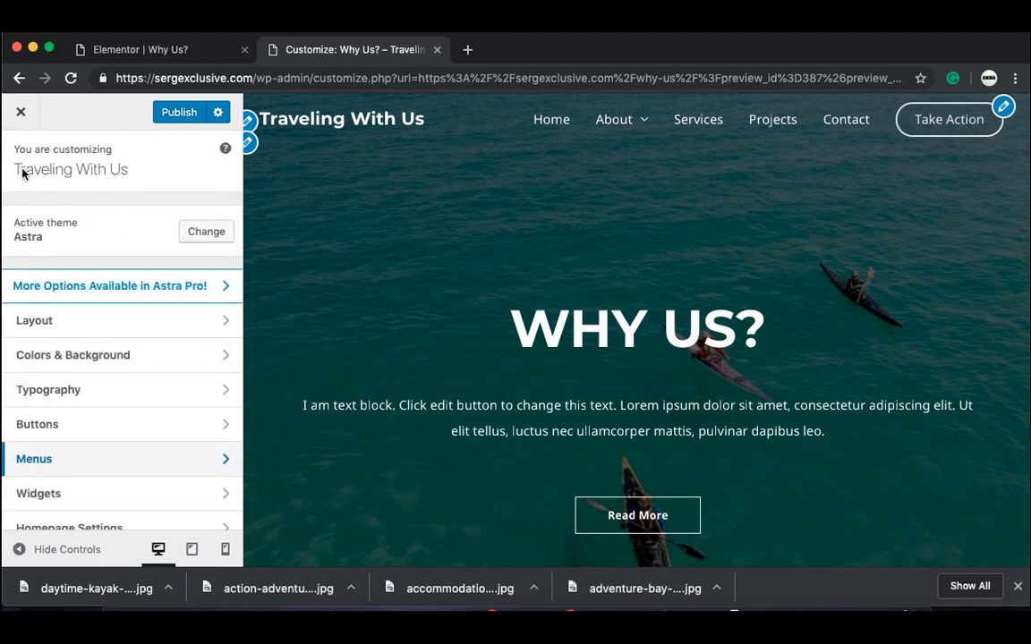
# Step: Try the transparent header's Link Active/Hover colour, leaving it unchanged
pyautogui.click(95, 357)
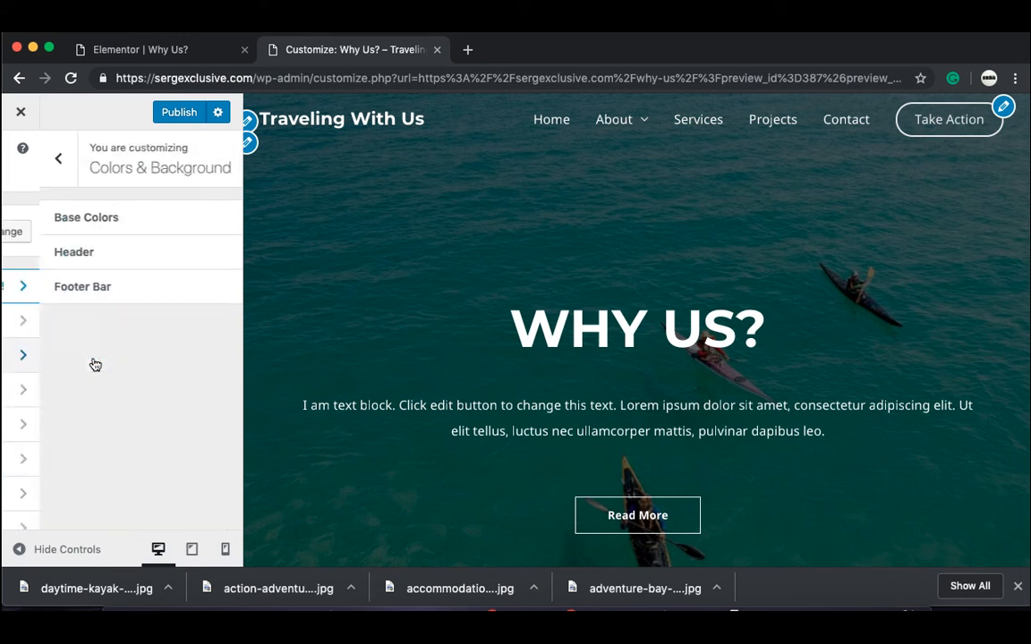
pyautogui.click(98, 259)
pyautogui.click(109, 222)
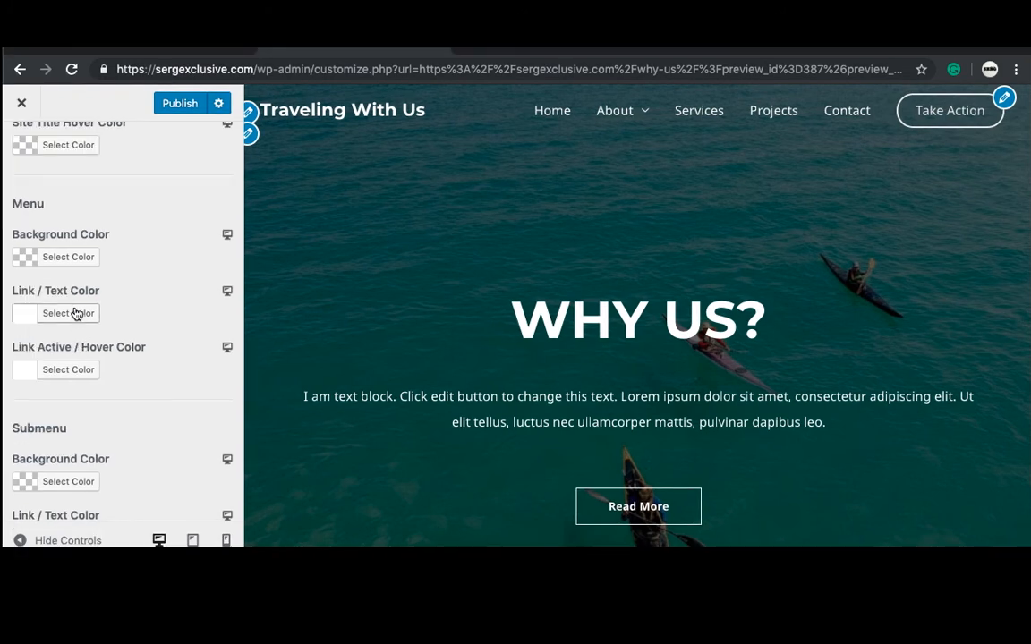
pyautogui.scroll(-2, 76, 321)
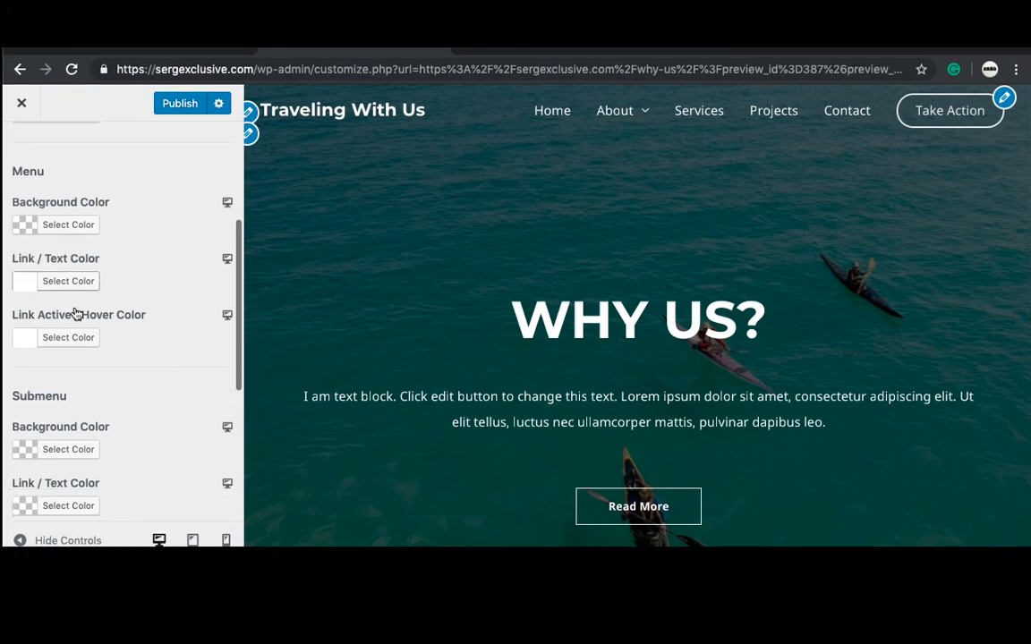
pyautogui.scroll(-5, 76, 313)
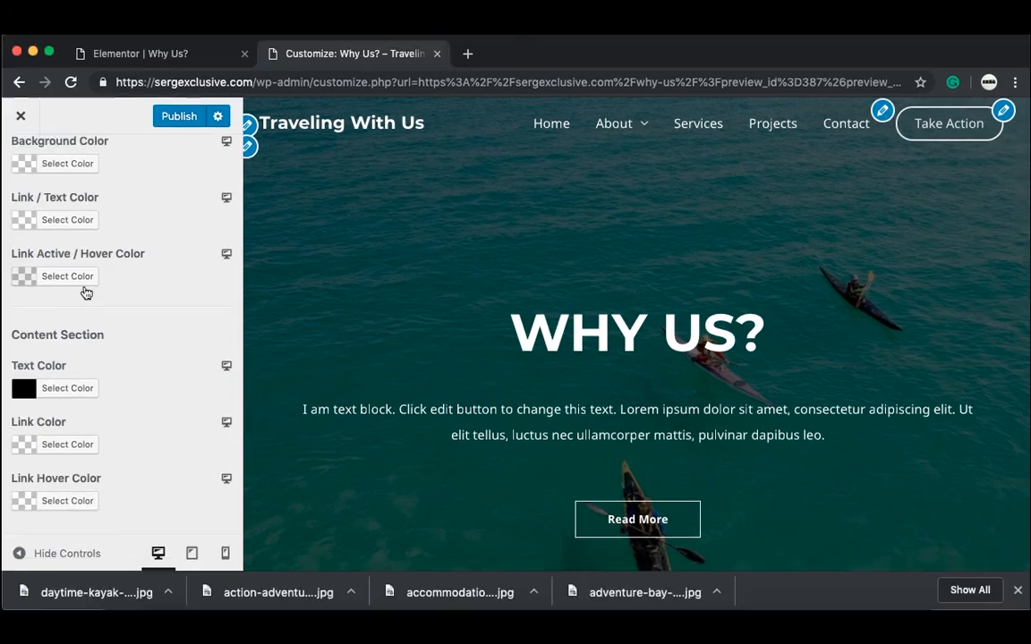
pyautogui.click(78, 274)
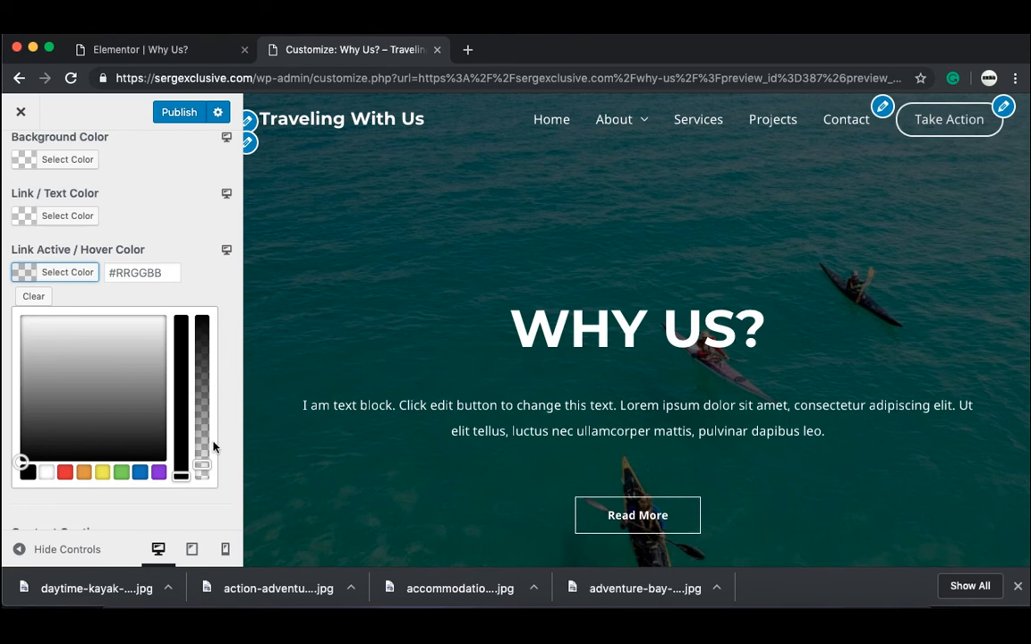
pyautogui.moveTo(205, 464); pyautogui.dragTo(207, 384)
pyautogui.click(223, 260)
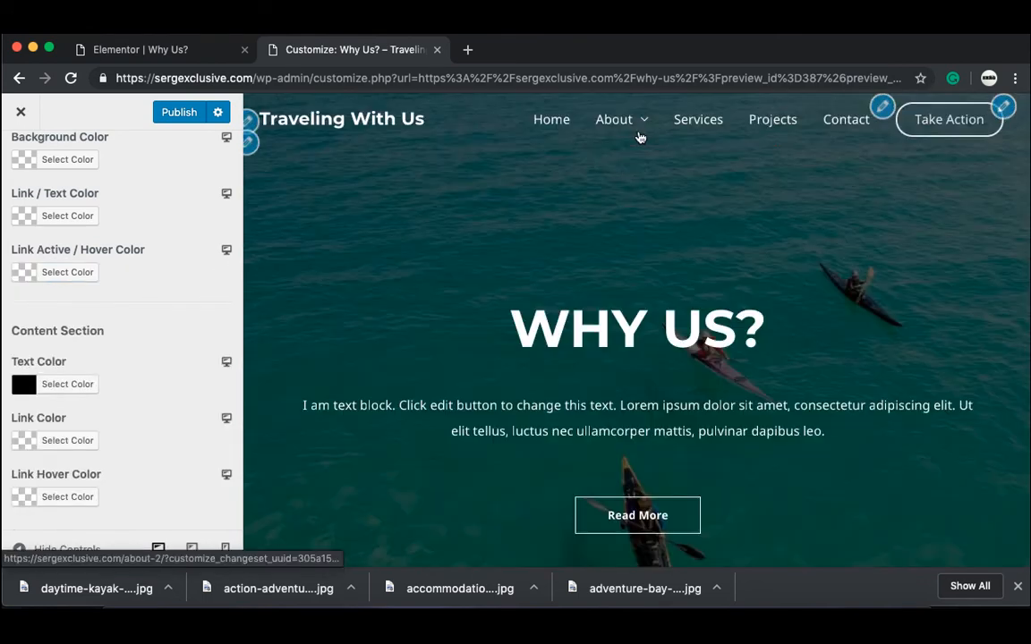
# Step: Publish the pending Customizer changes and close the Customizer
pyautogui.moveTo(641, 137)
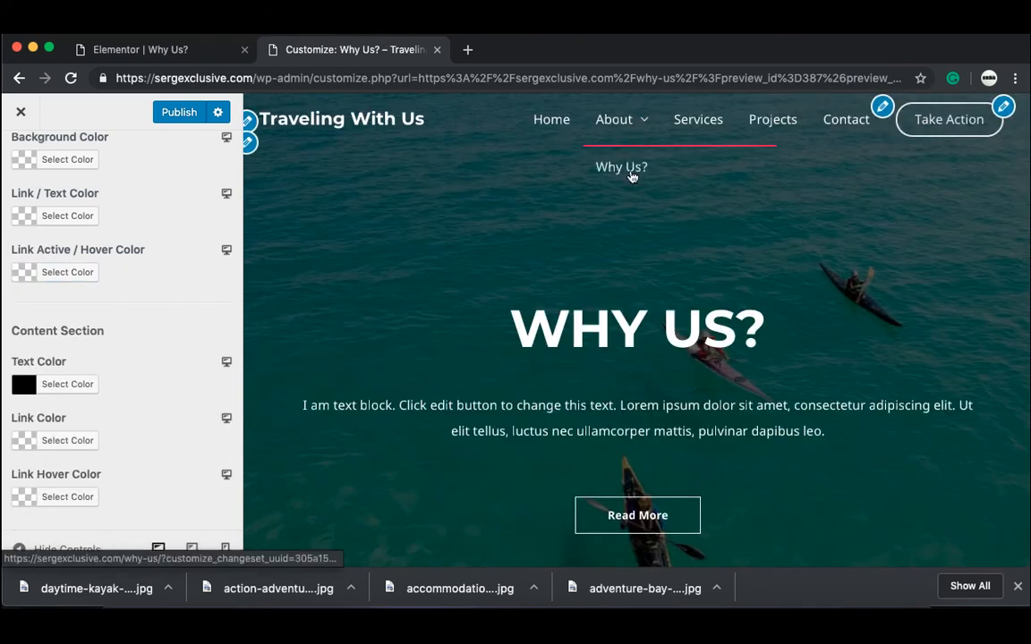
pyautogui.click(190, 114)
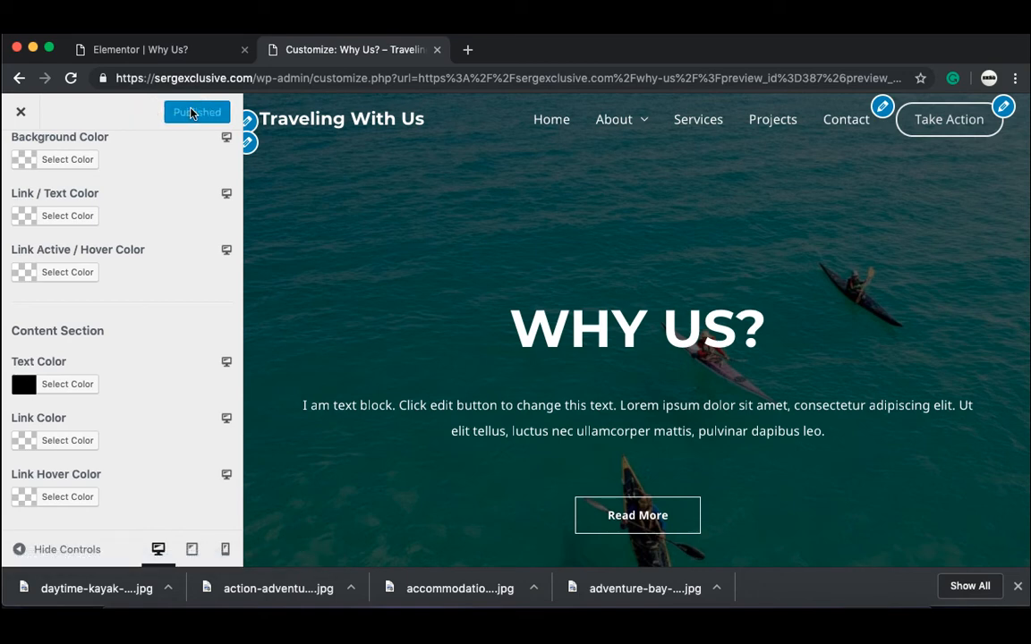
pyautogui.click(20, 111)
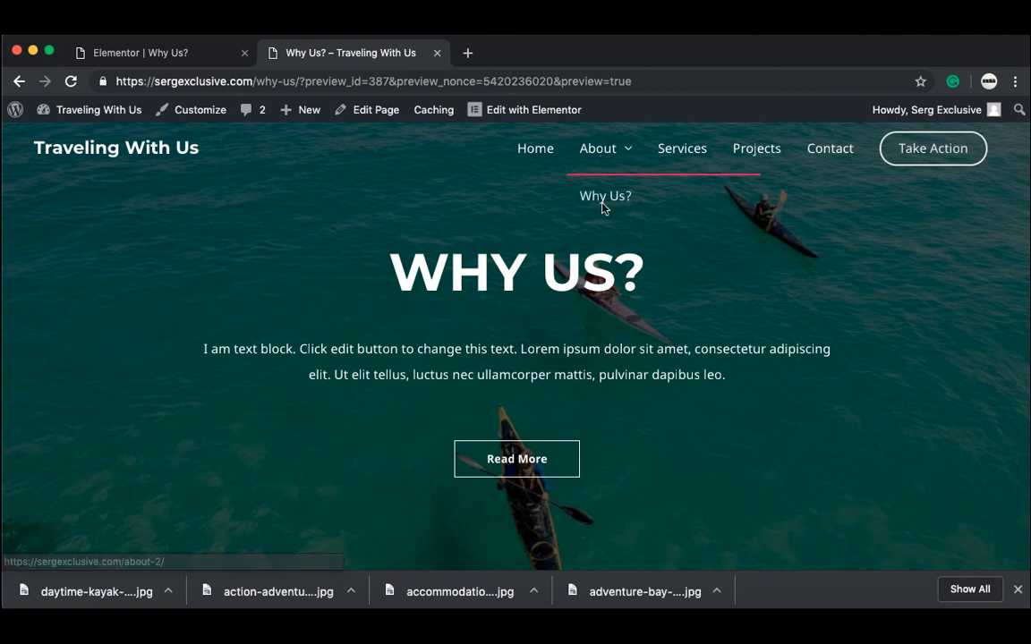
# Step: Go to the Why Us? page through the About submenu and launch the Customizer
pyautogui.click(536, 157)
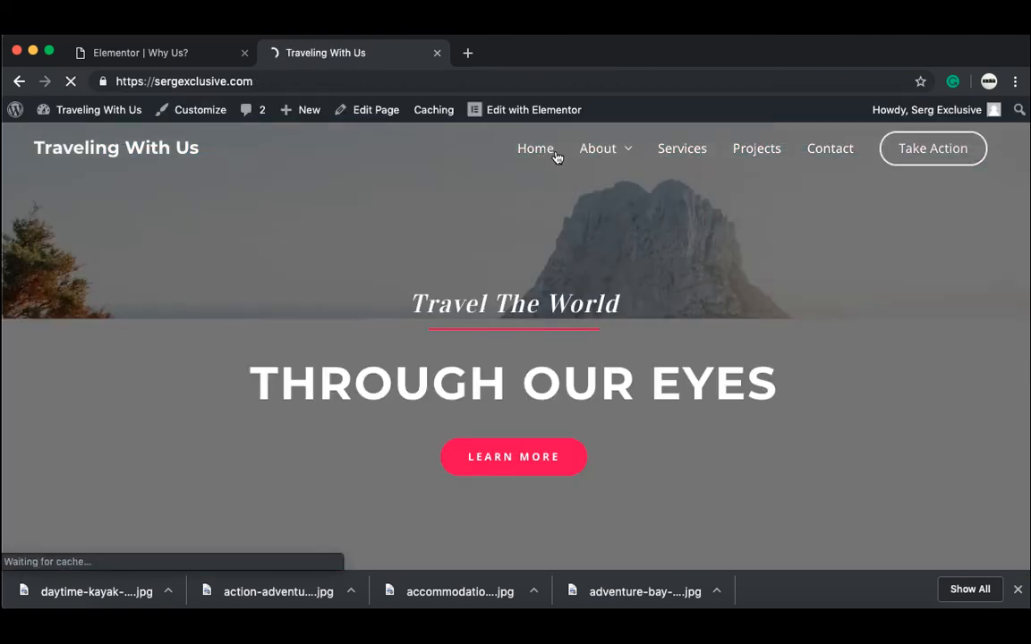
pyautogui.moveTo(600, 150)
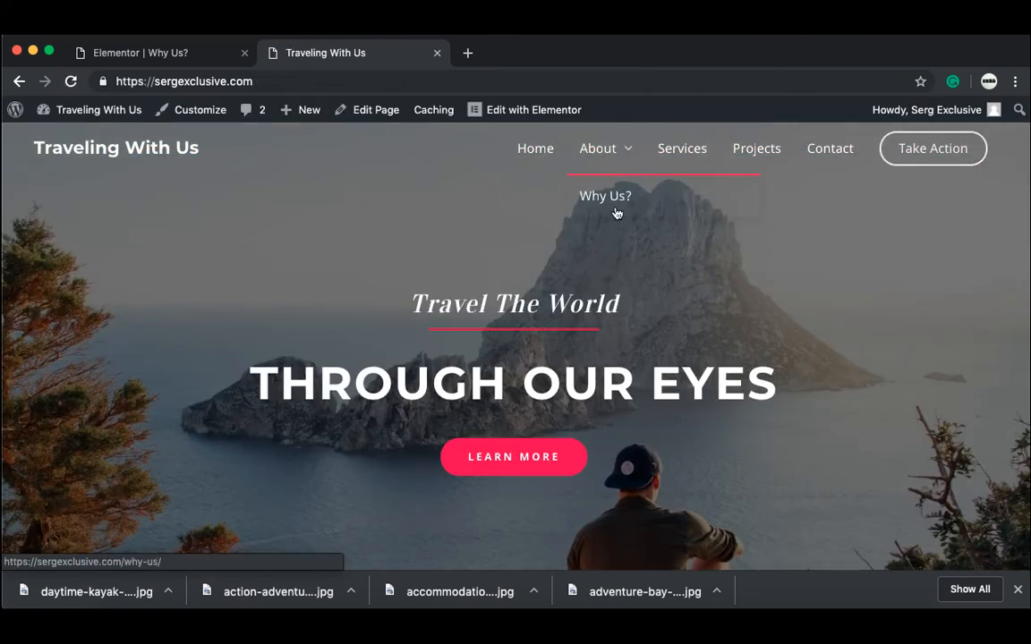
pyautogui.click(616, 199)
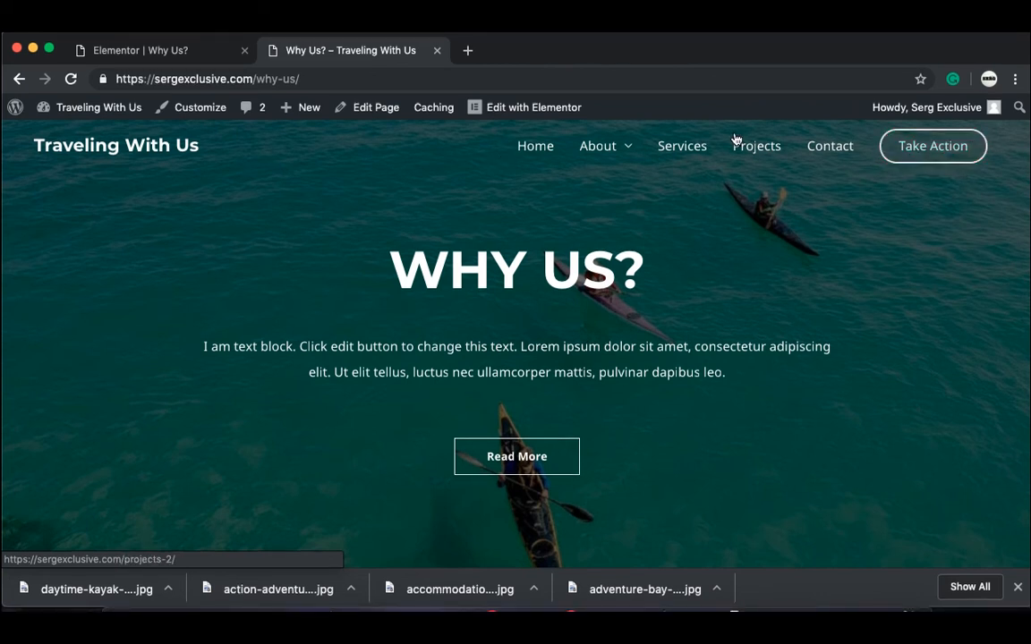
pyautogui.click(195, 108)
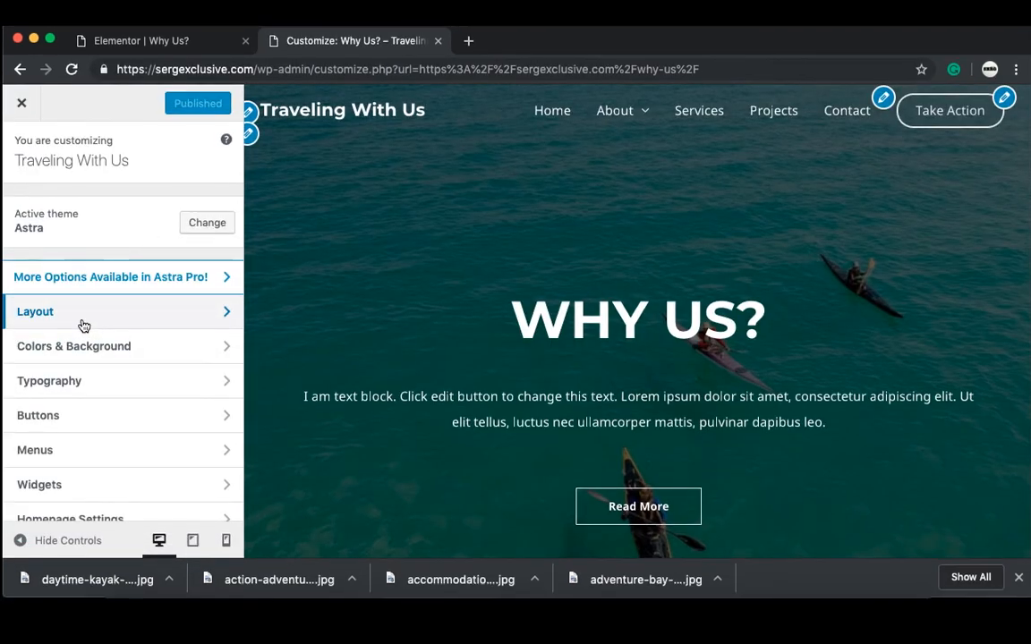
# Step: Change the Primary Header button text from 'Take Action' to 'CONTACT'
pyautogui.click(84, 322)
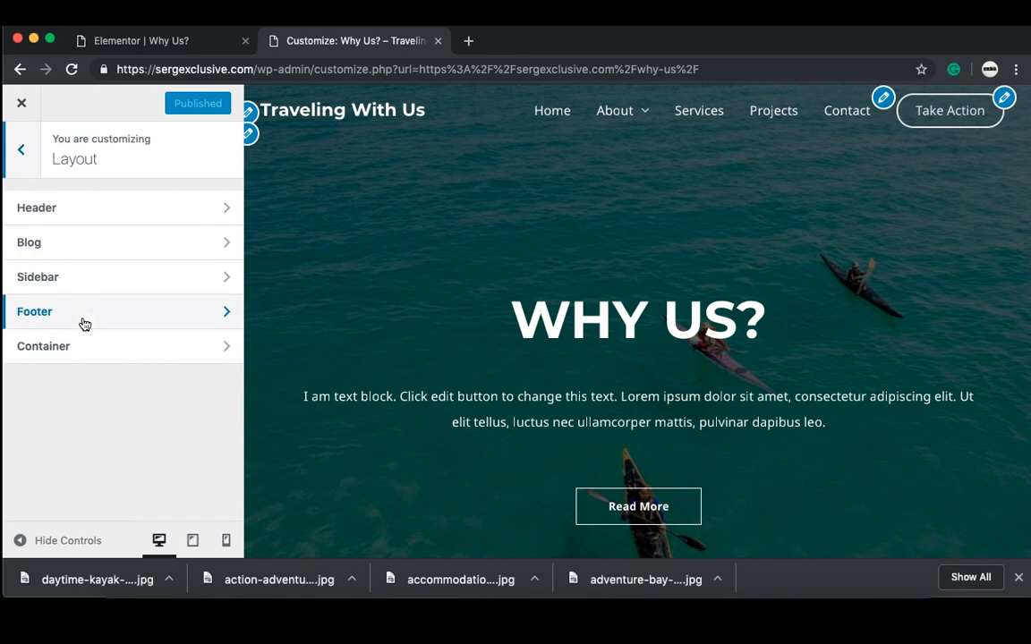
pyautogui.click(96, 217)
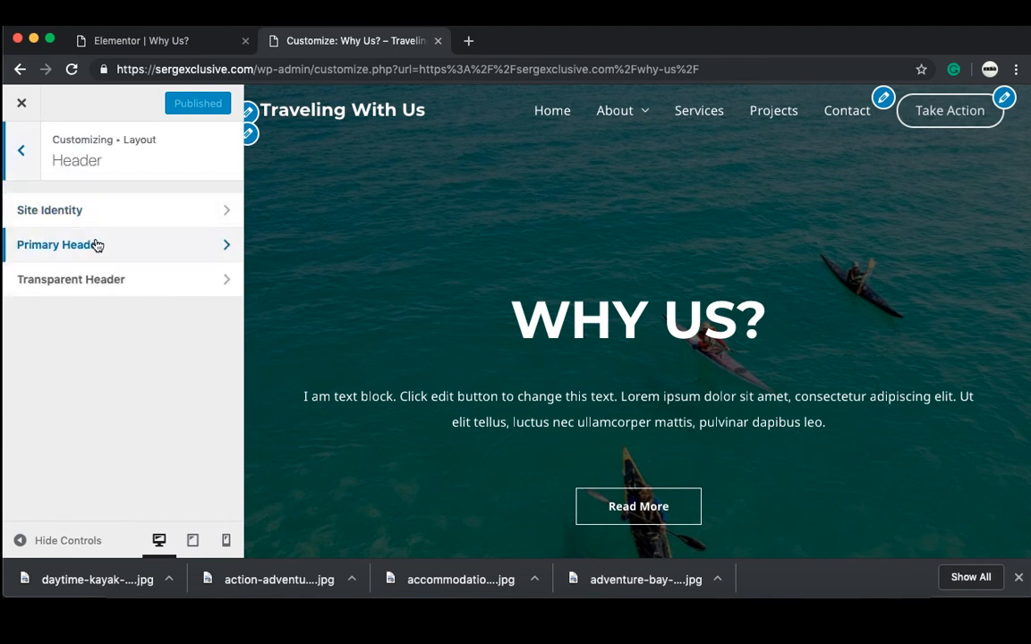
pyautogui.click(98, 245)
pyautogui.scroll(-2, 90, 268)
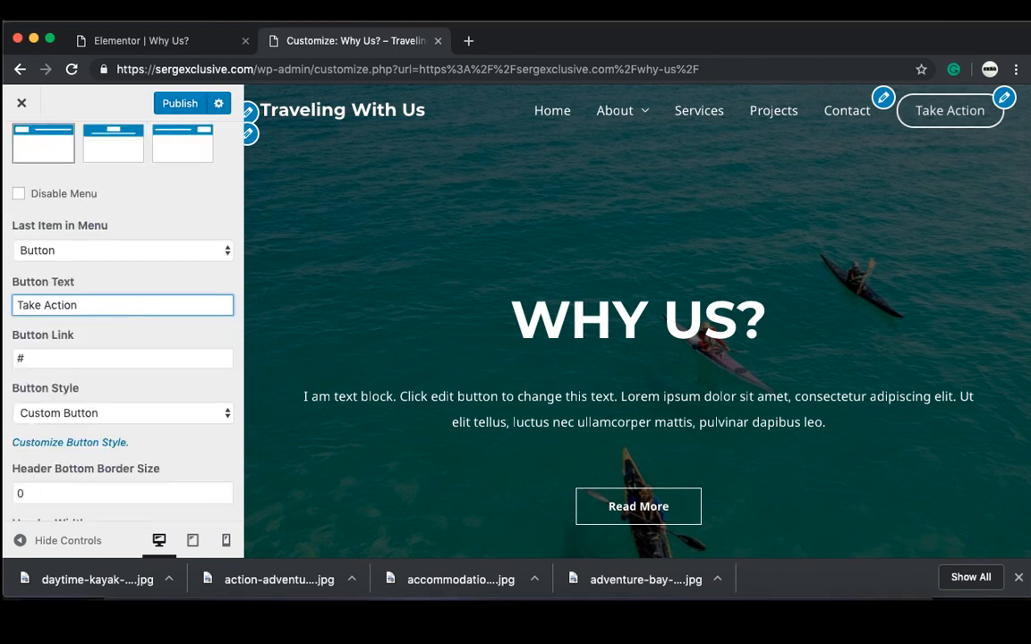
pyautogui.press('BackSpace')
pyautogui.press('BackSpace')
pyautogui.press('BackSpace')
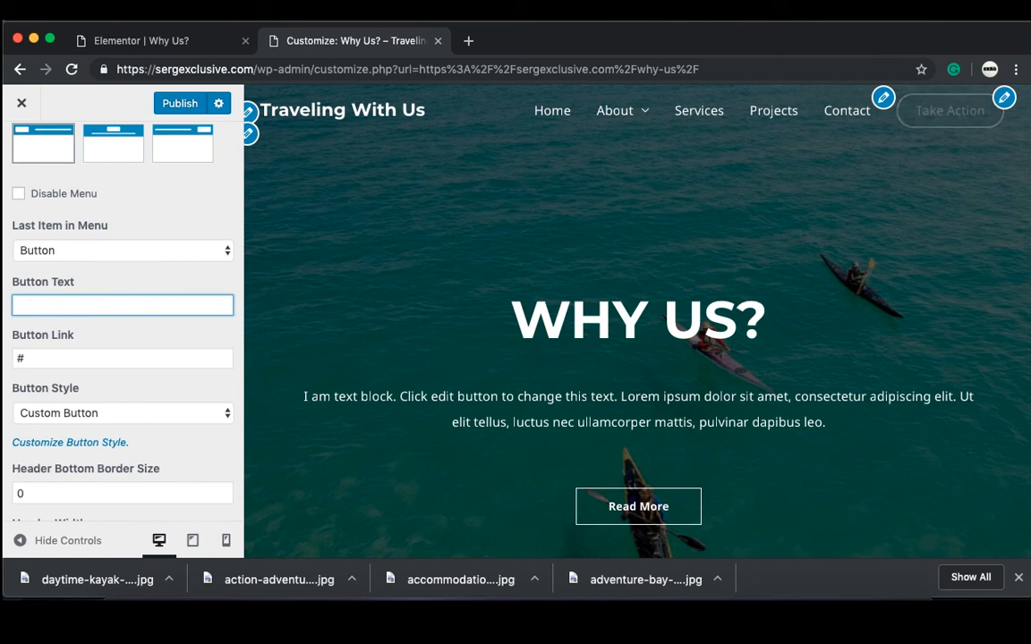
pyautogui.write('CONTA')
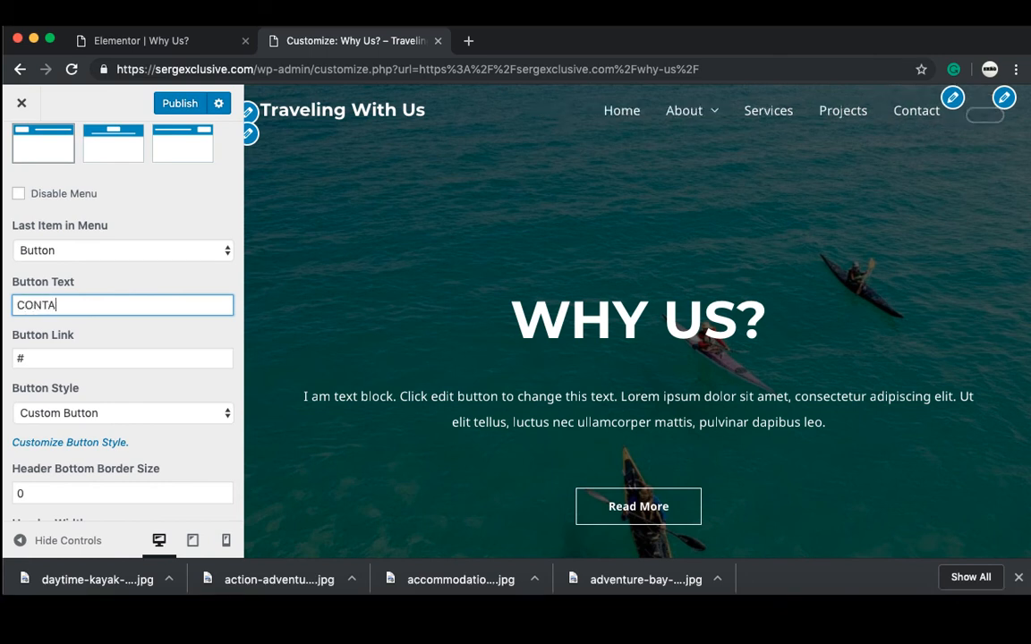
pyautogui.write('CT')
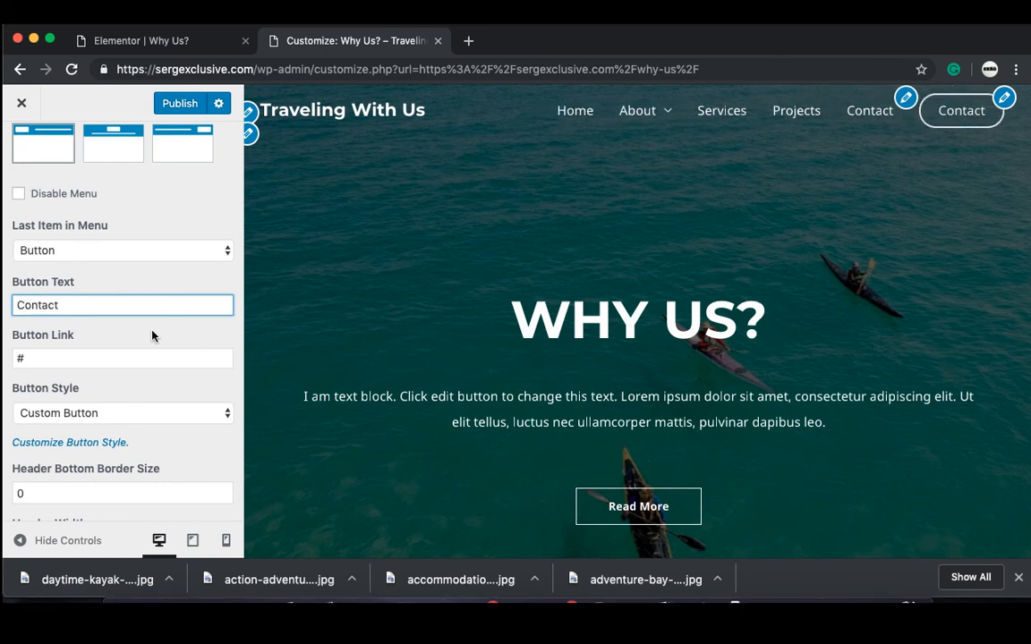
pyautogui.click(150, 335)
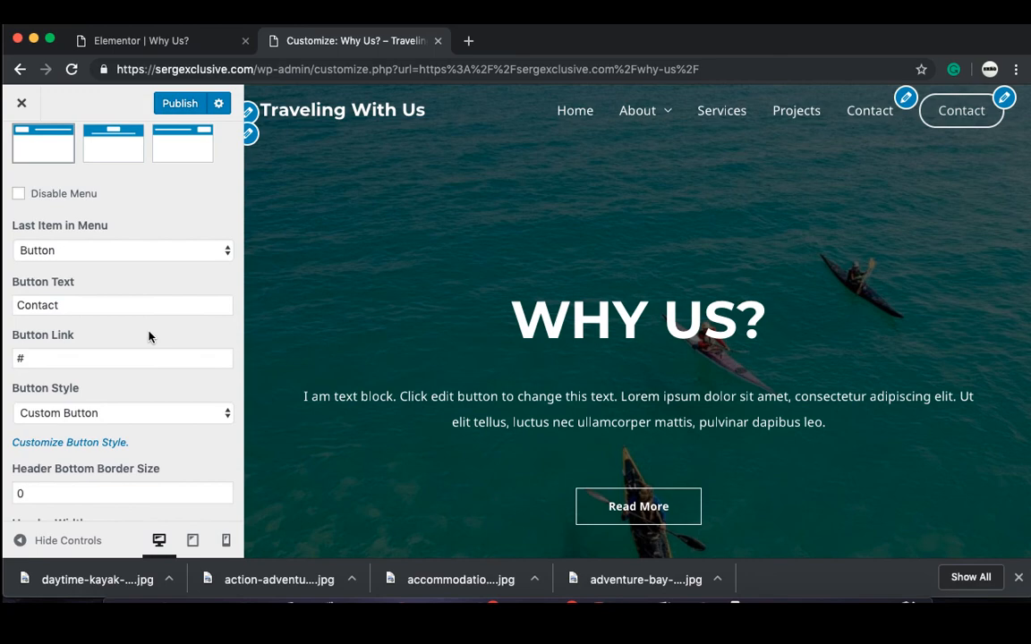
# Step: Set the header button link to /contact and publish the change
pyautogui.click(80, 356)
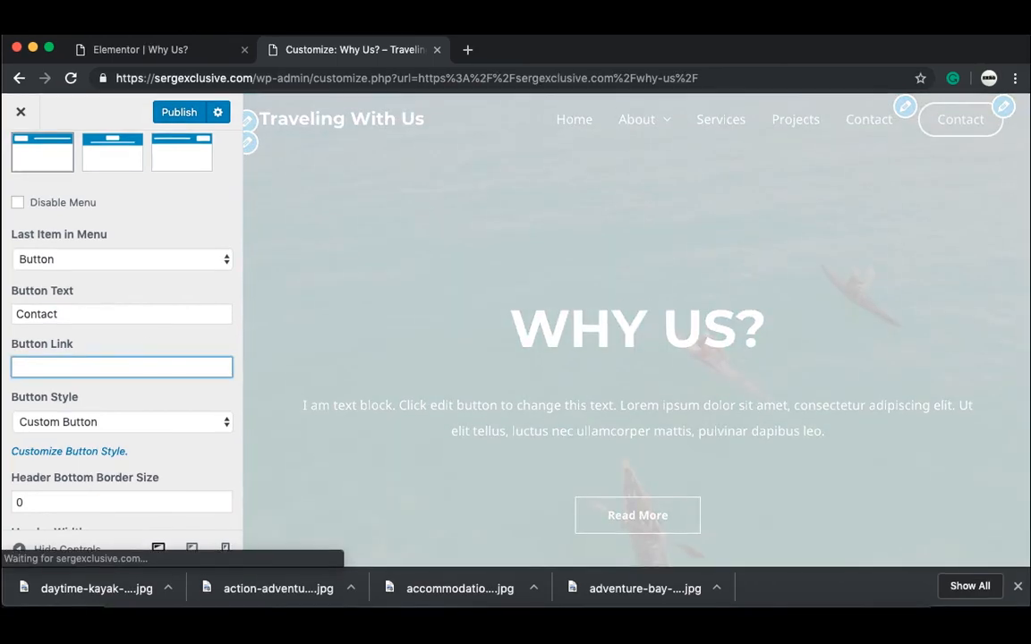
pyautogui.write('co')
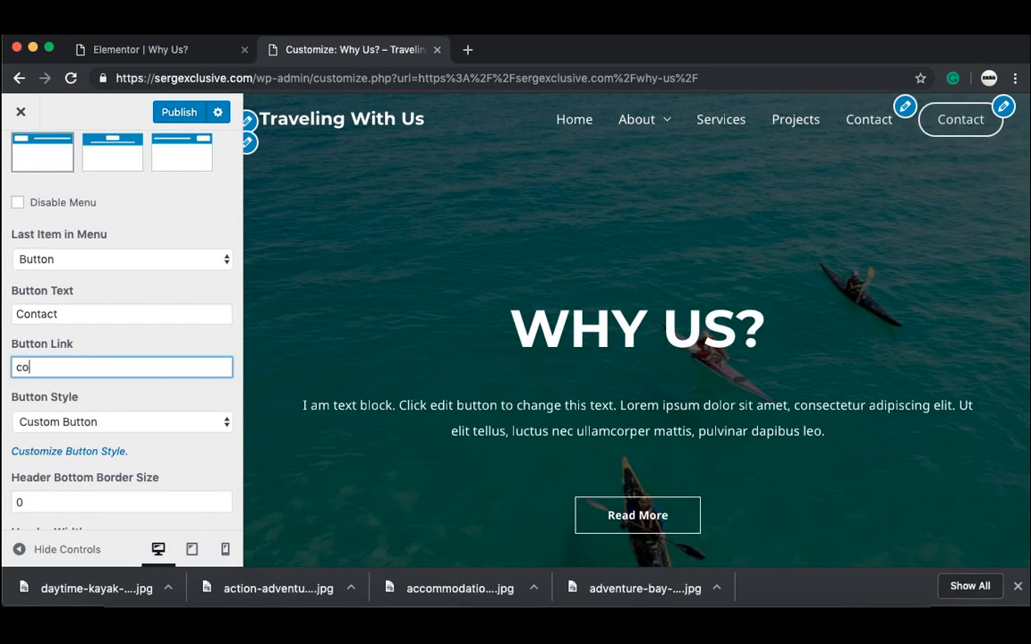
pyautogui.write('ntact')
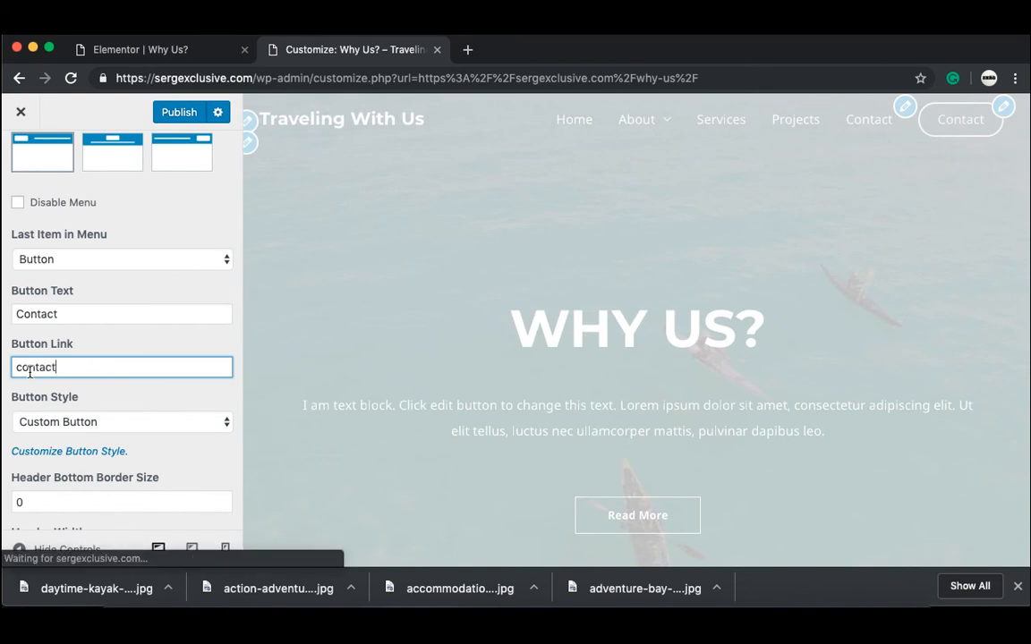
pyautogui.click(18, 369)
pyautogui.write('/')
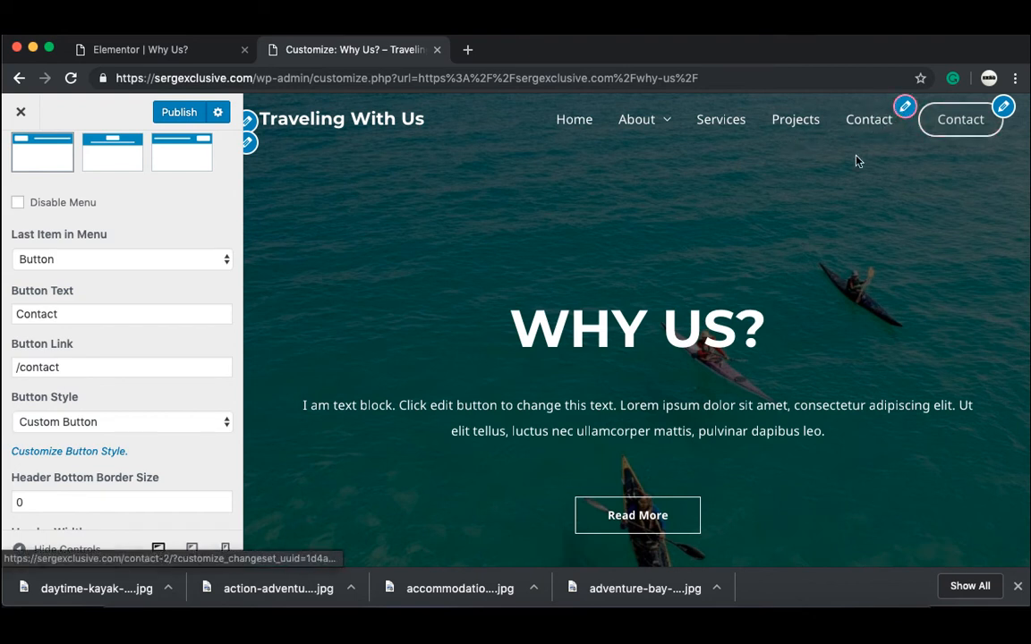
pyautogui.click(182, 113)
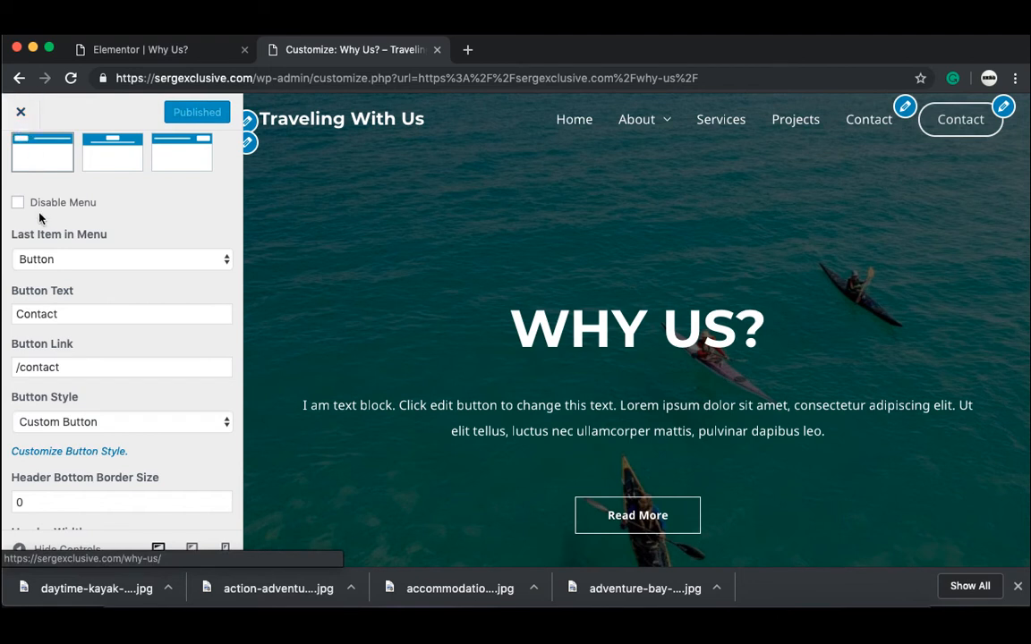
pyautogui.click(21, 159)
pyautogui.click(20, 159)
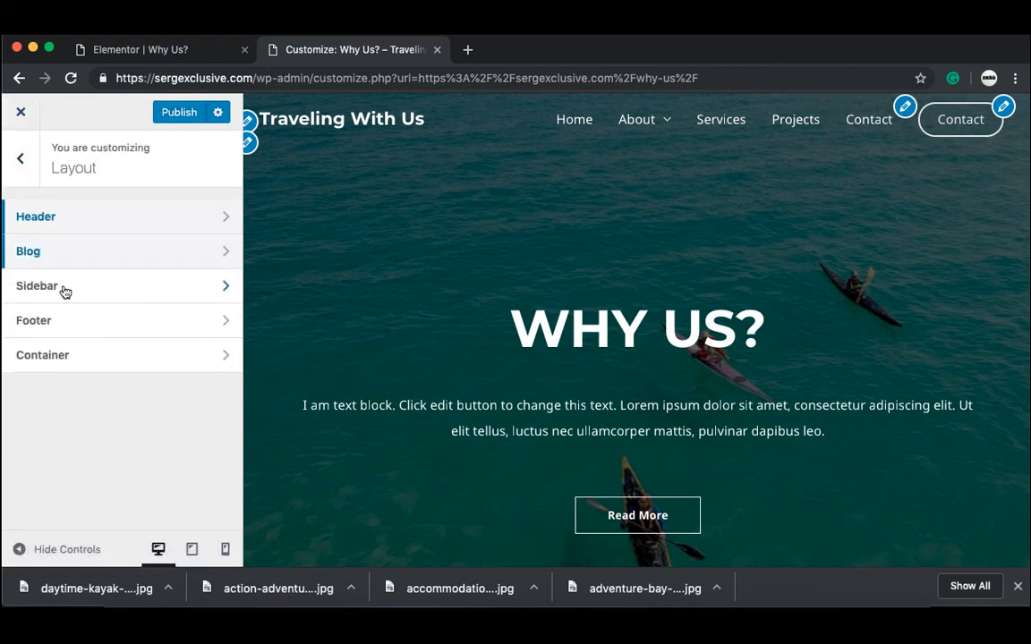
# Step: Remove the Contact item from the site's primary menu in the Customizer's Menus panel
pyautogui.click(22, 158)
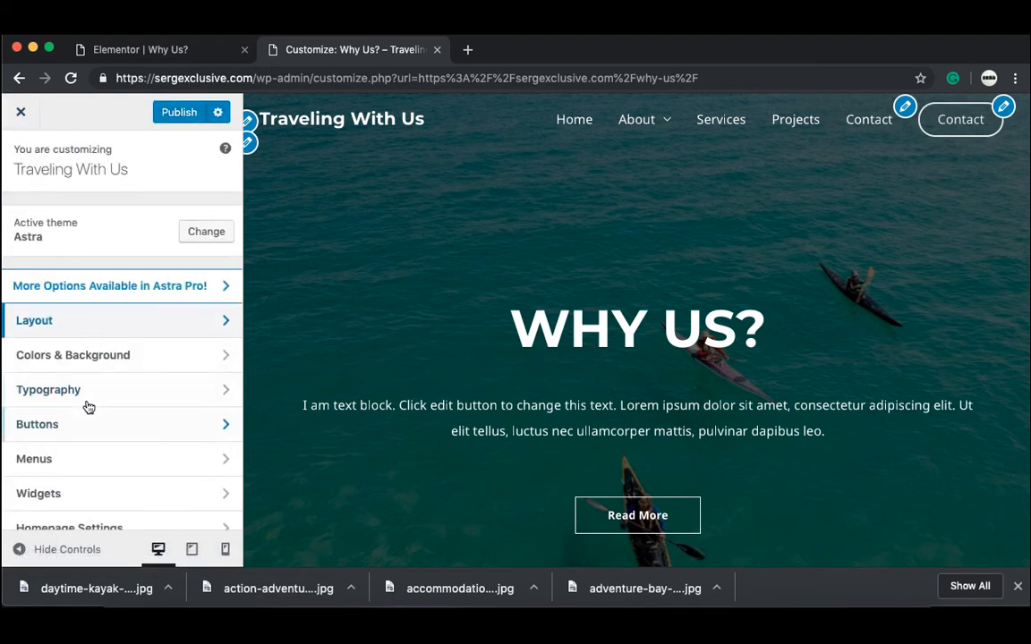
pyautogui.click(85, 467)
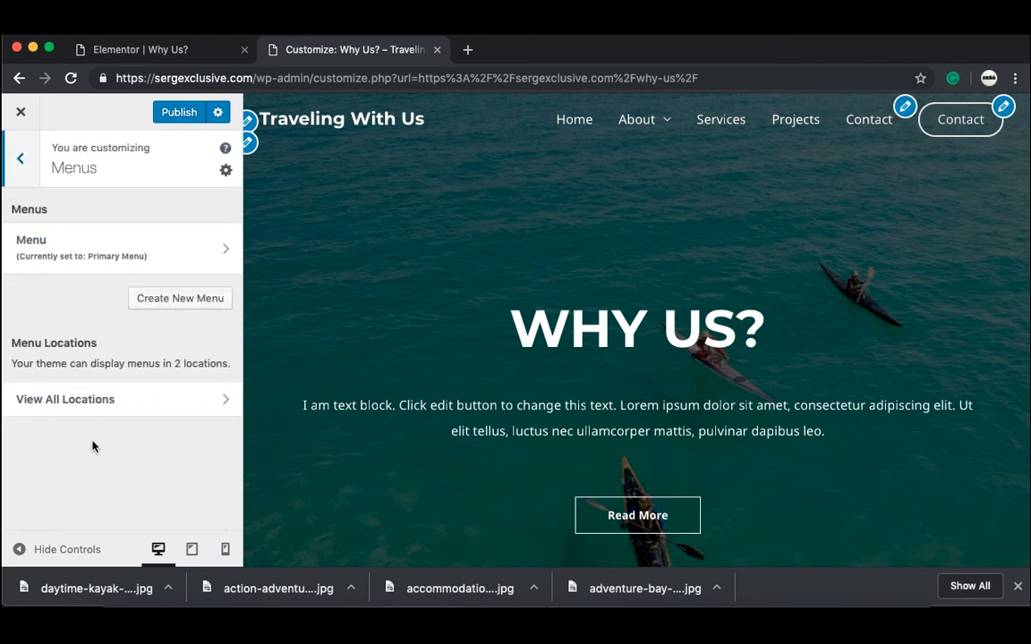
pyautogui.click(139, 260)
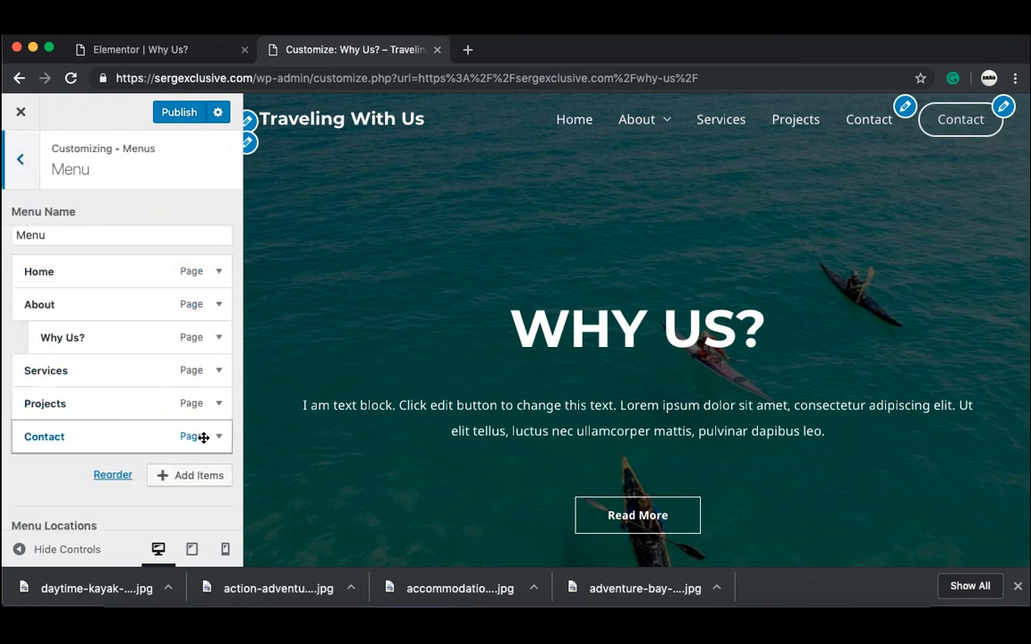
pyautogui.click(202, 438)
pyautogui.scroll(-1, 114, 472)
pyautogui.scroll(-6, 114, 469)
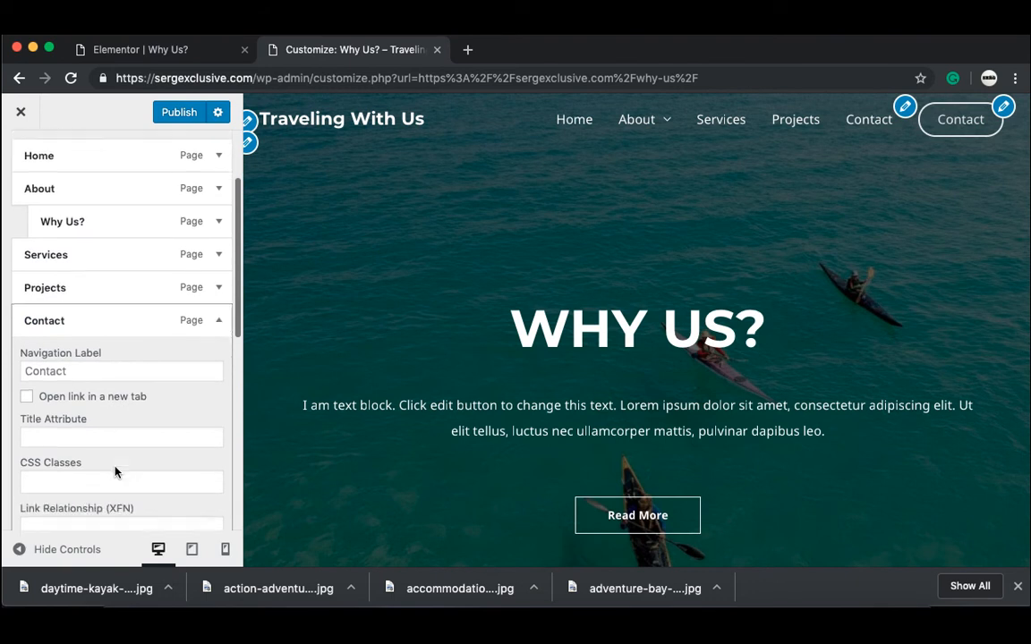
pyautogui.click(39, 452)
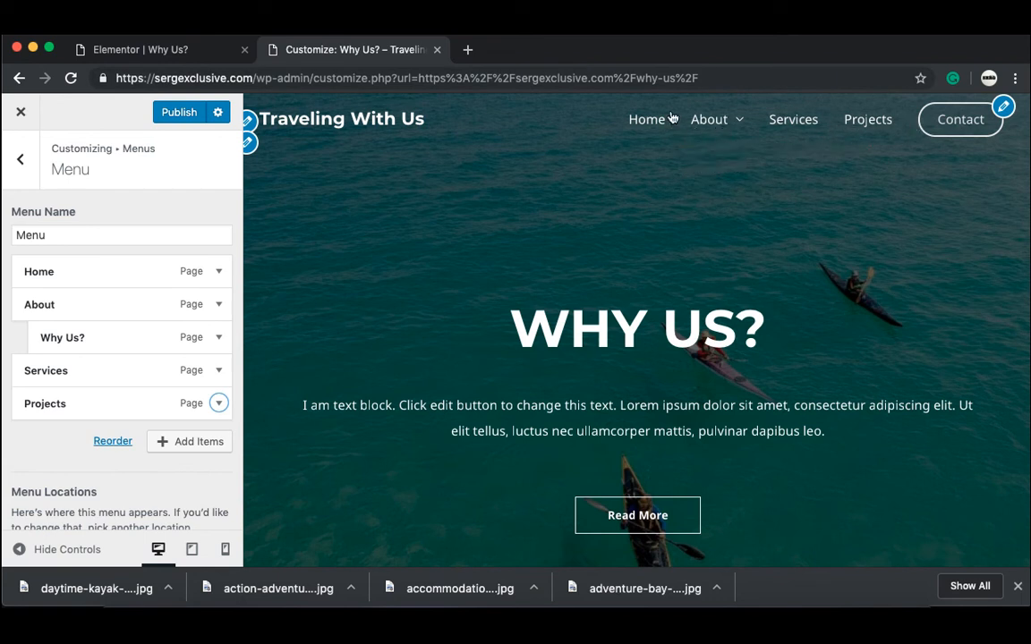
# Step: Publish the menu change and close the Customizer to return to the live Why Us? page
pyautogui.click(181, 115)
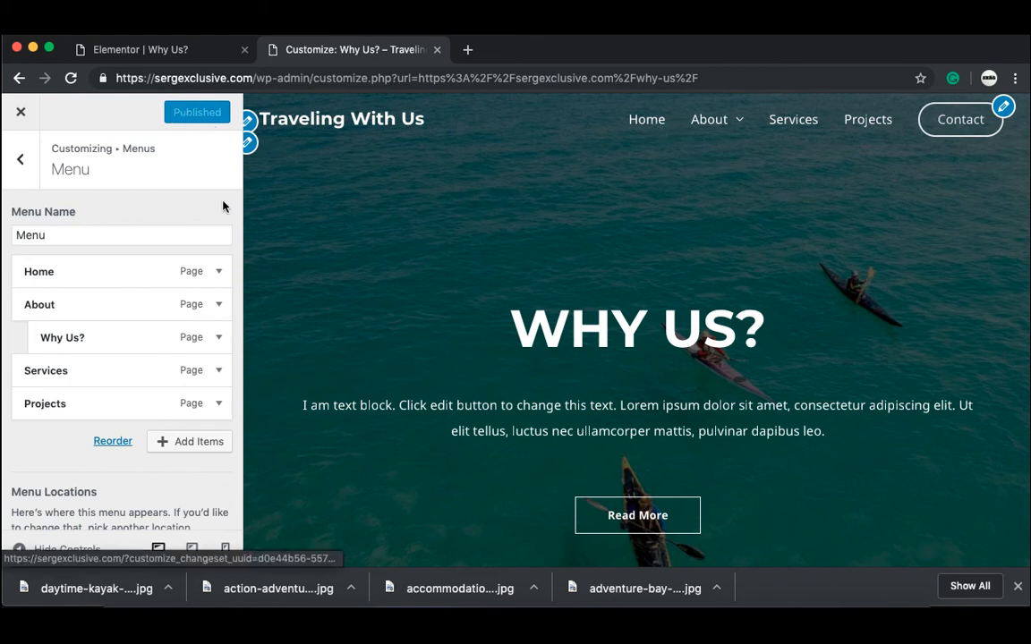
pyautogui.click(21, 113)
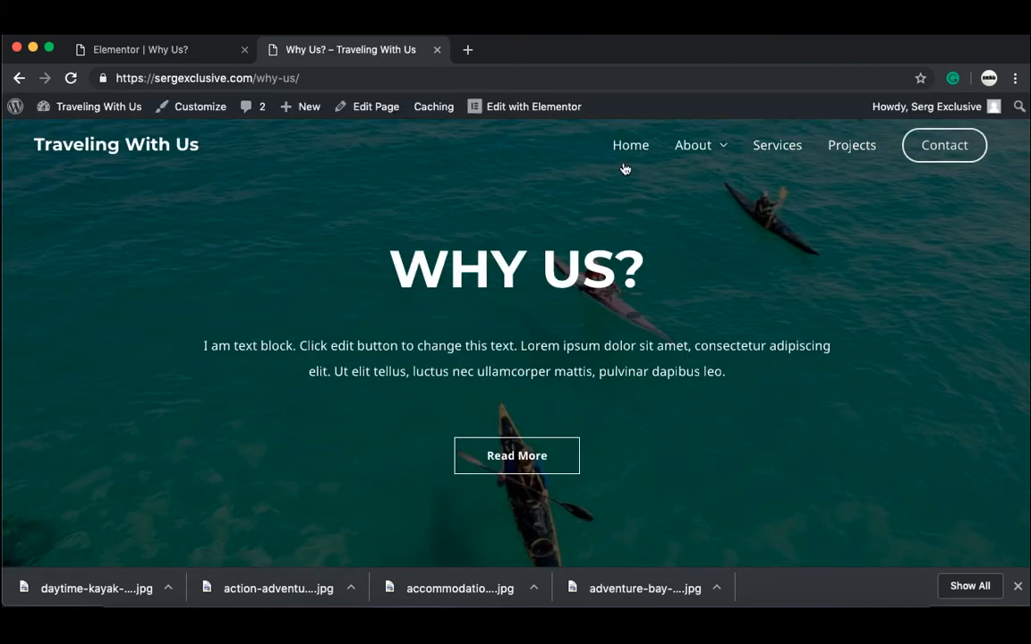
# Step: Test the Home, Projects and Contact header links, confirming Contact opens Contact Us, then open a new tab
pyautogui.click(632, 156)
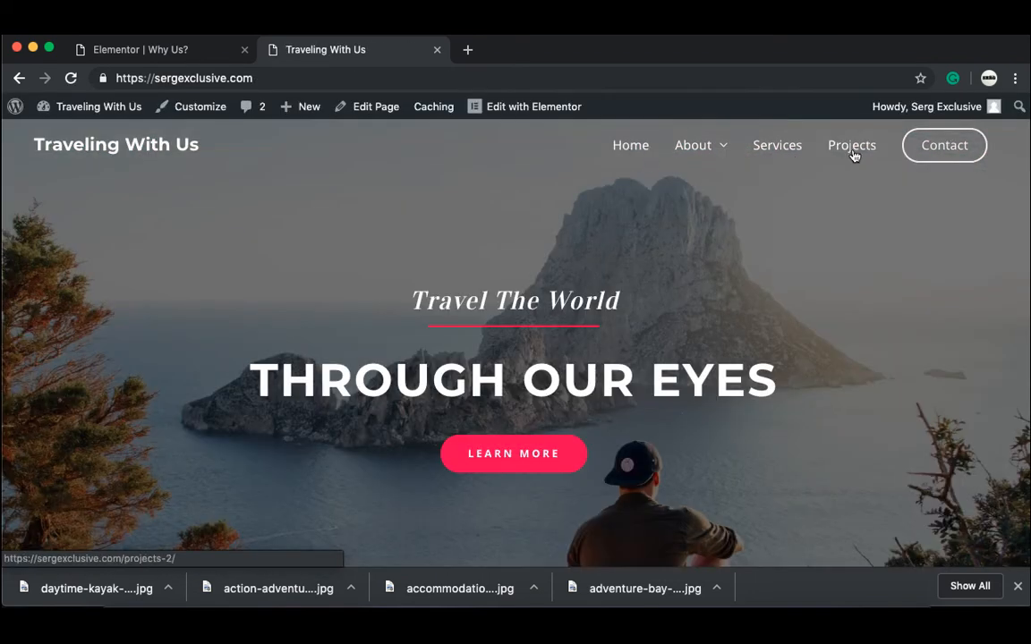
pyautogui.click(851, 153)
pyautogui.click(946, 158)
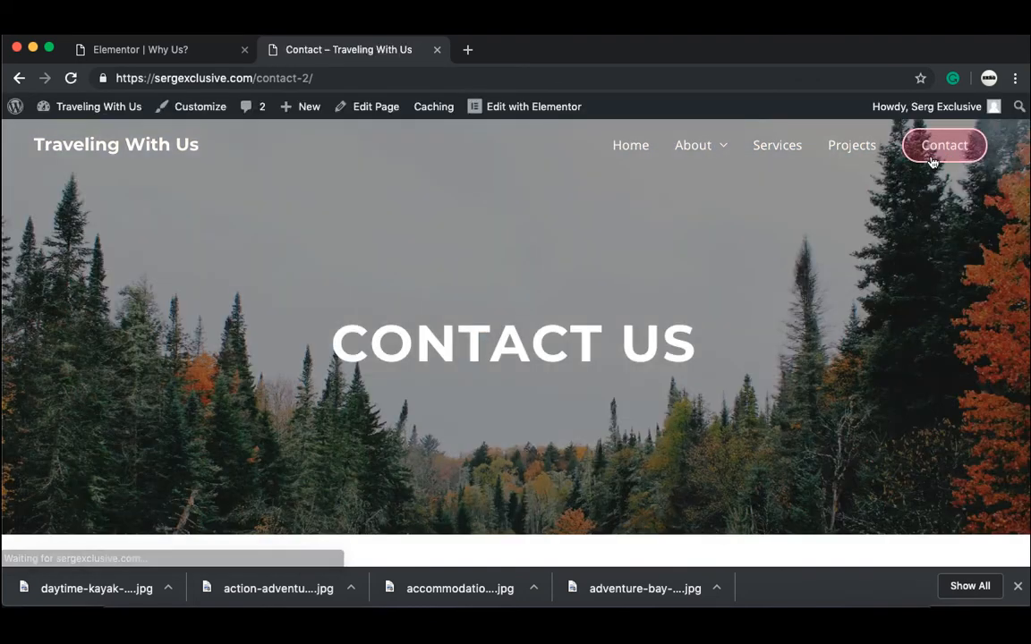
pyautogui.scroll(-1, 543, 360)
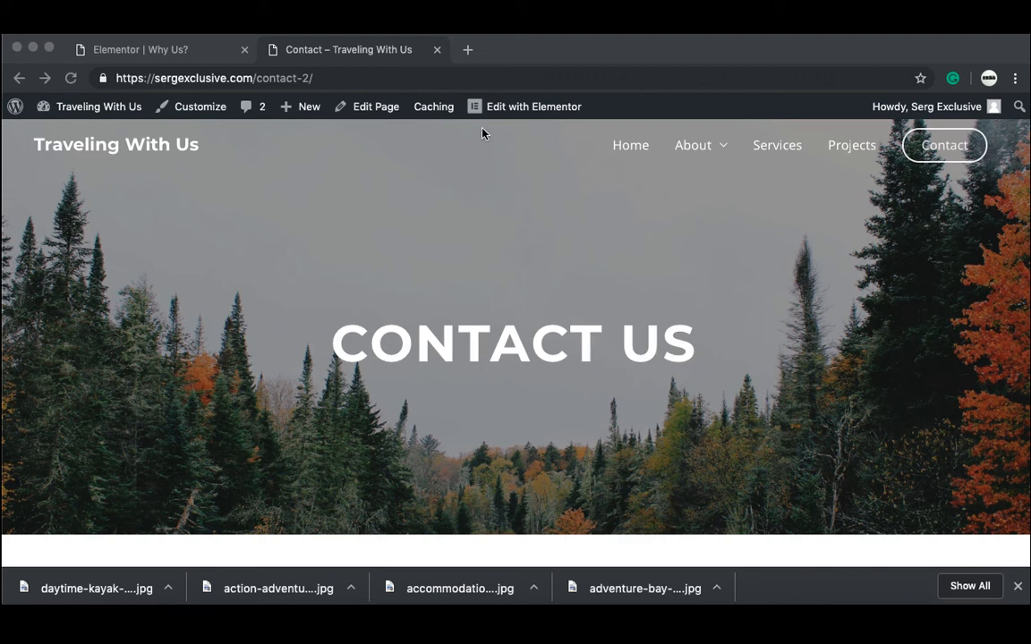
pyautogui.click(467, 52)
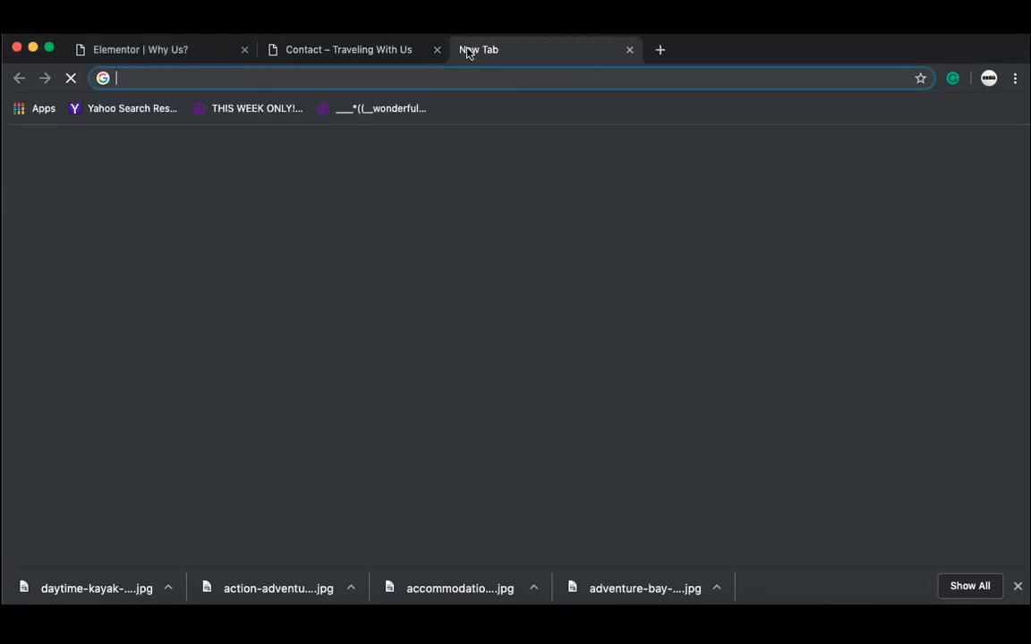
# Step: Load fiverr.com and search for logo design services
pyautogui.click(244, 50)
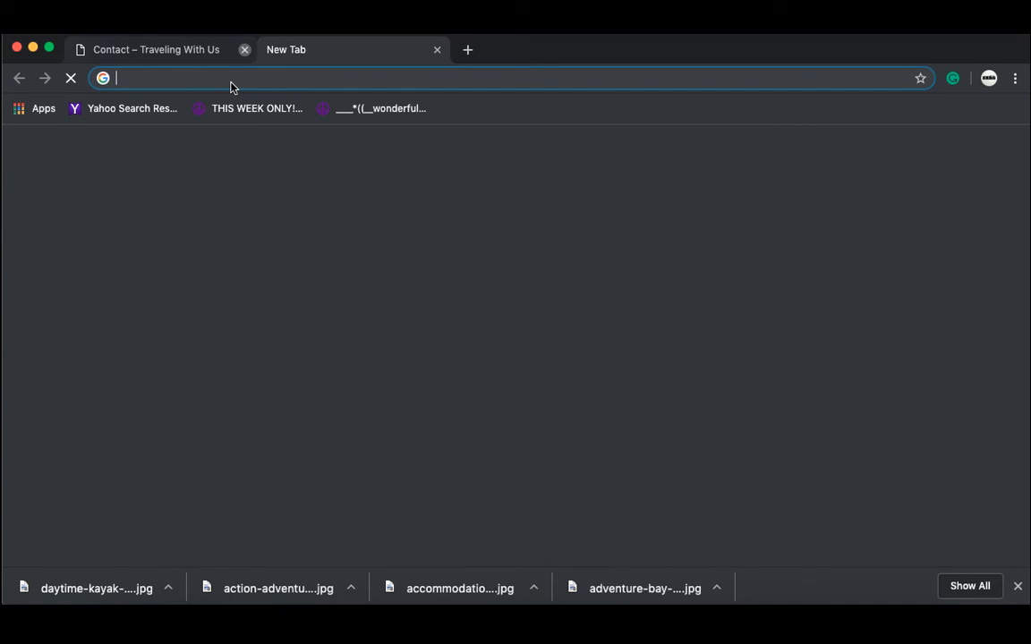
pyautogui.write('fiverr')
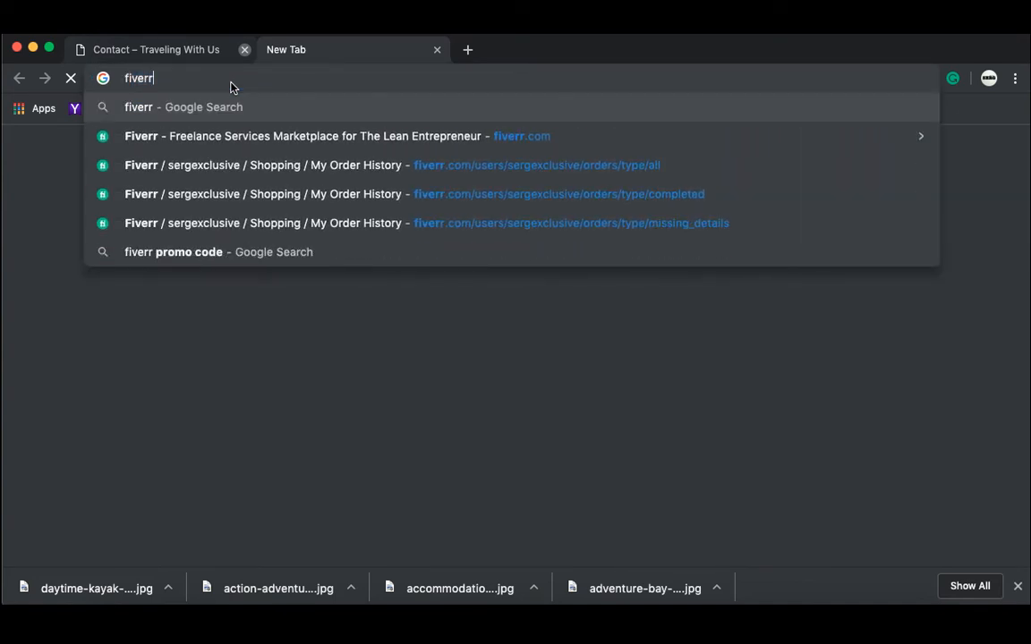
pyautogui.write('.com')
pyautogui.press('Return')
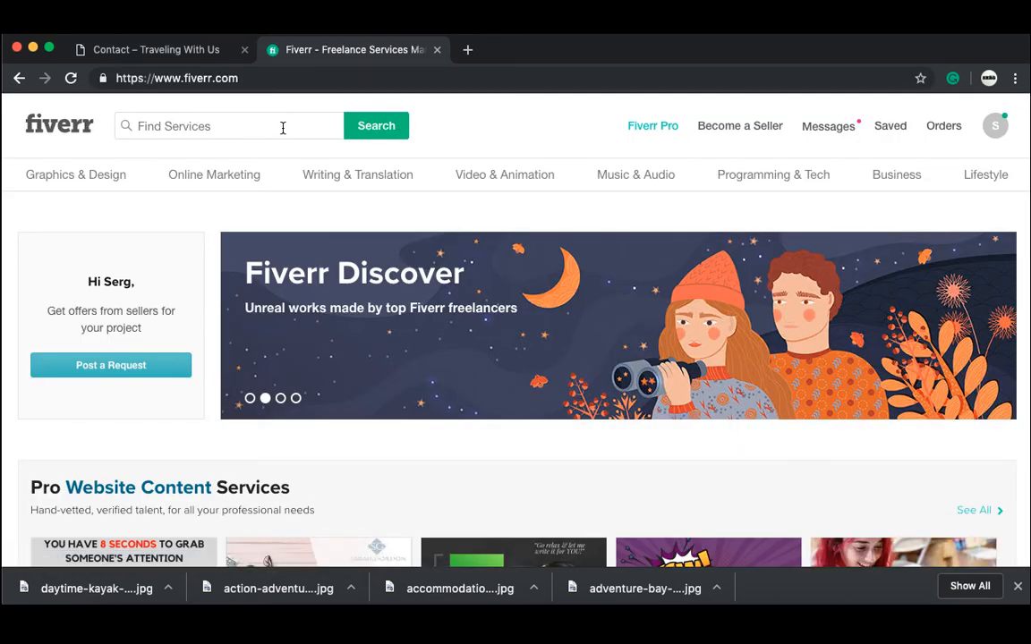
pyautogui.click(282, 128)
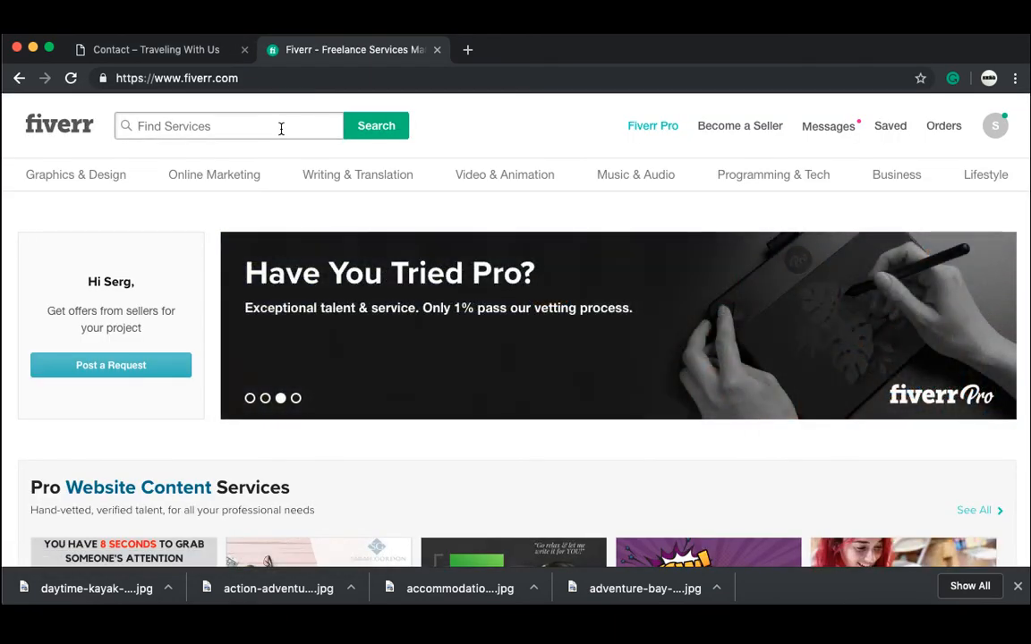
pyautogui.write('logo')
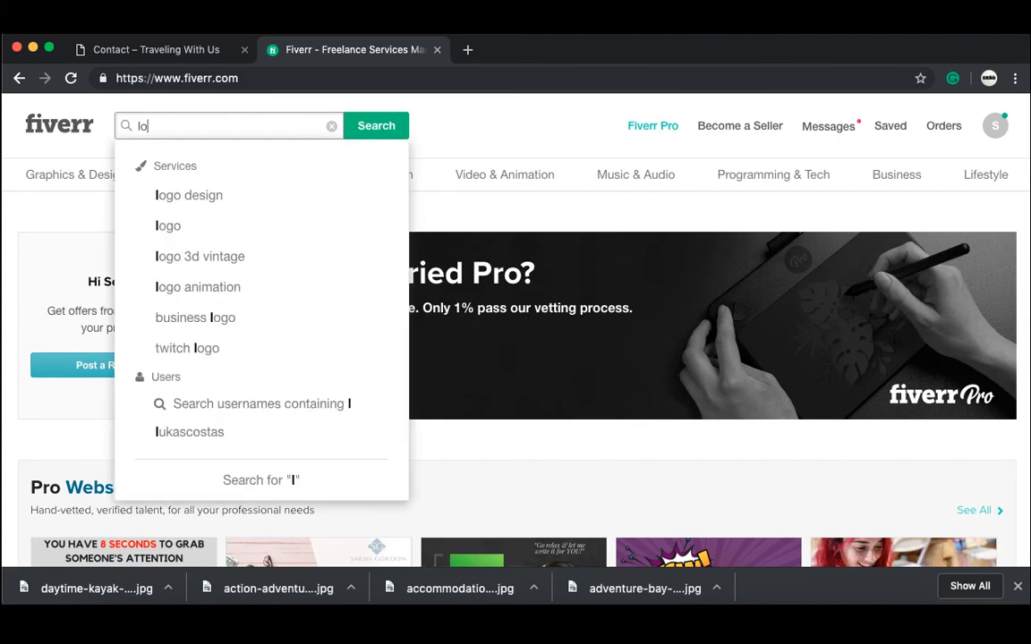
pyautogui.click(261, 198)
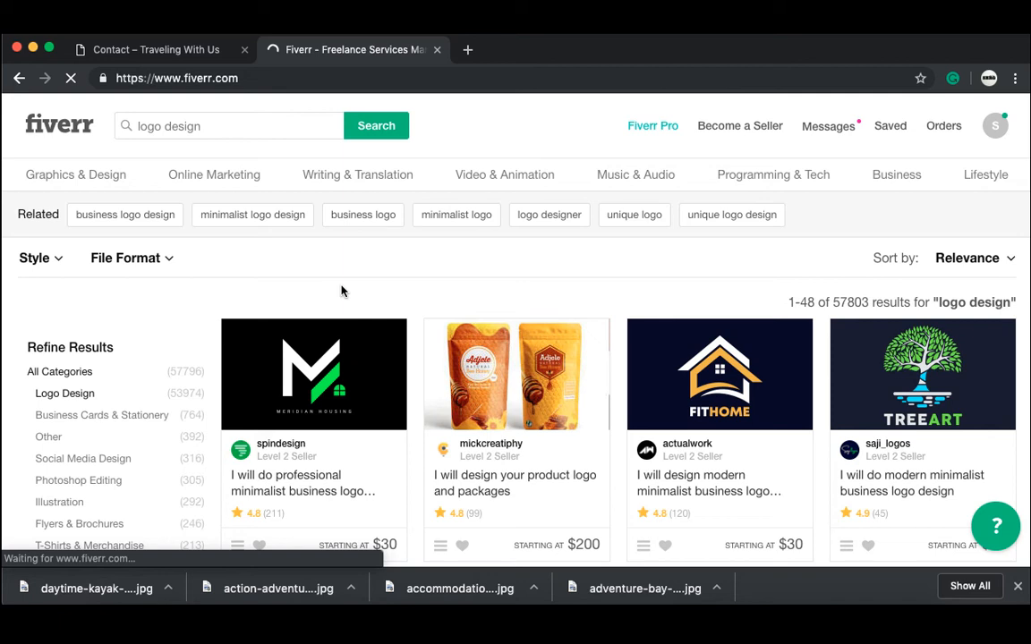
# Step: Sort the logo design results by Best Selling and scroll through the gigs
pyautogui.scroll(-1, 694, 259)
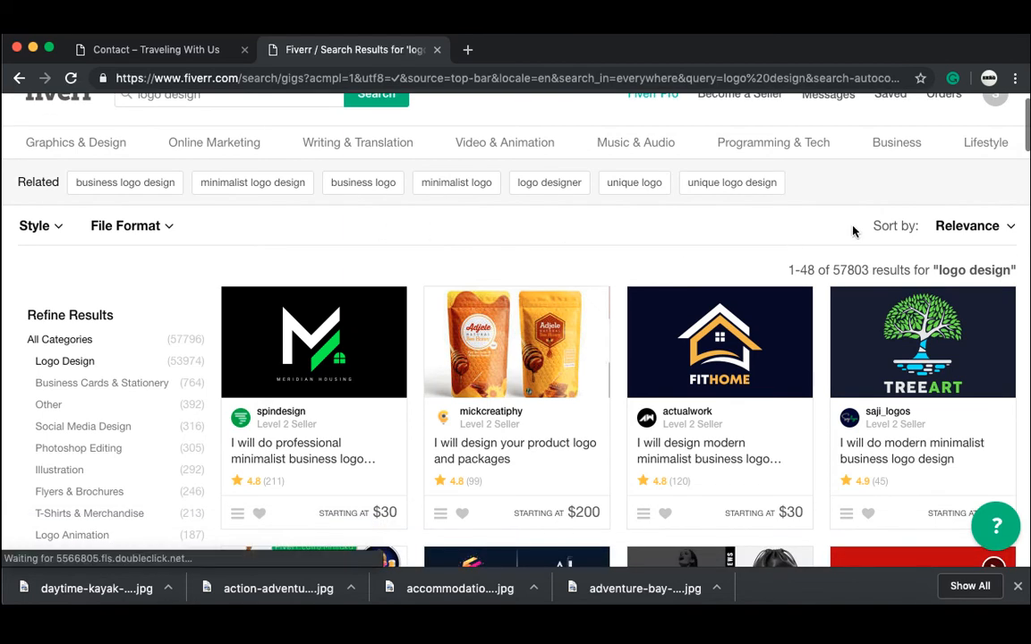
pyautogui.click(966, 228)
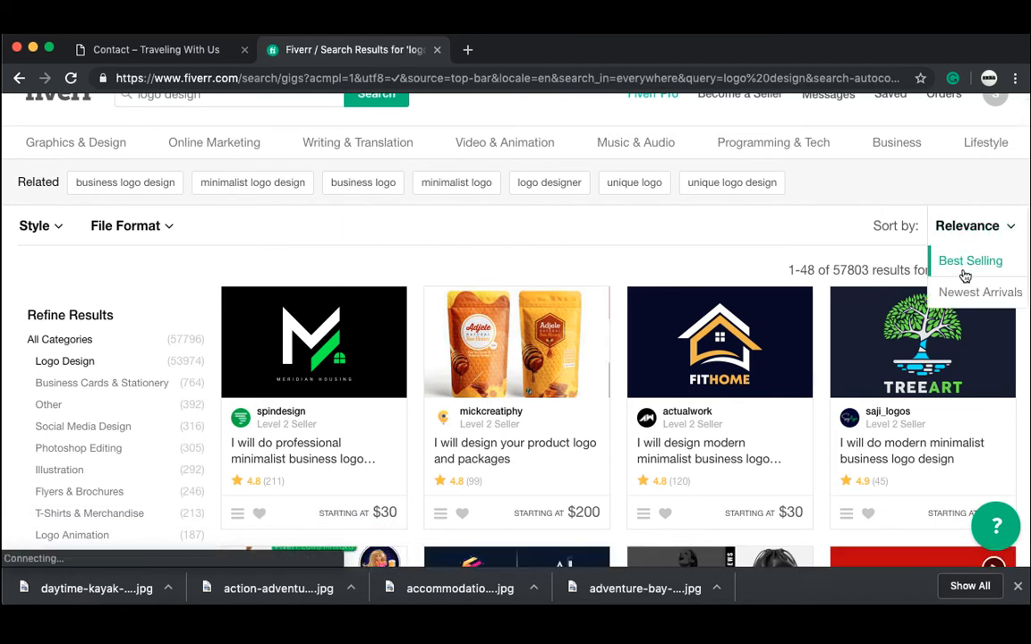
pyautogui.click(964, 268)
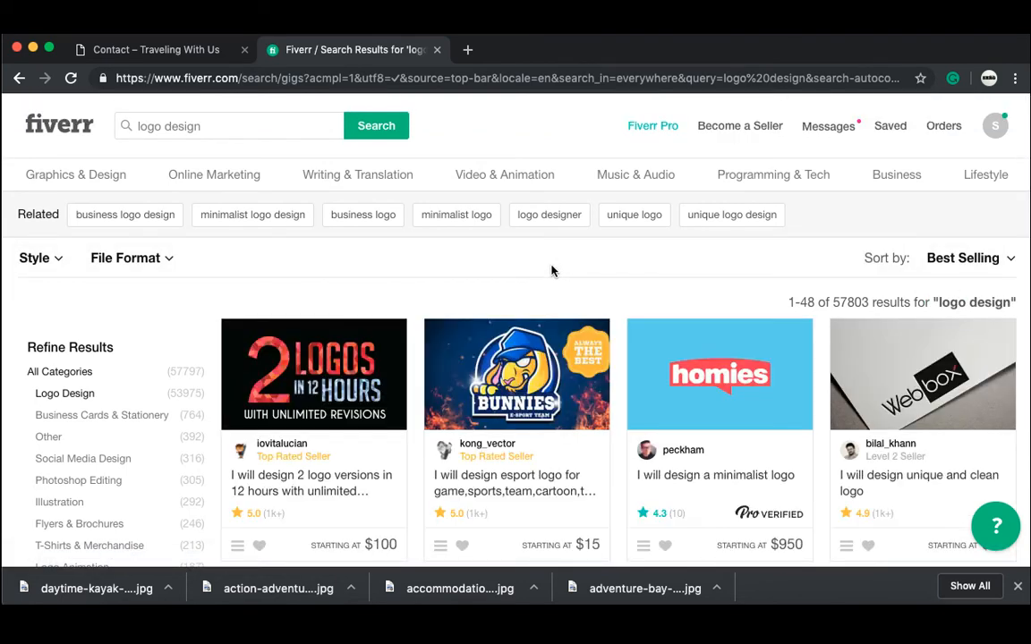
pyautogui.scroll(-5, 551, 270)
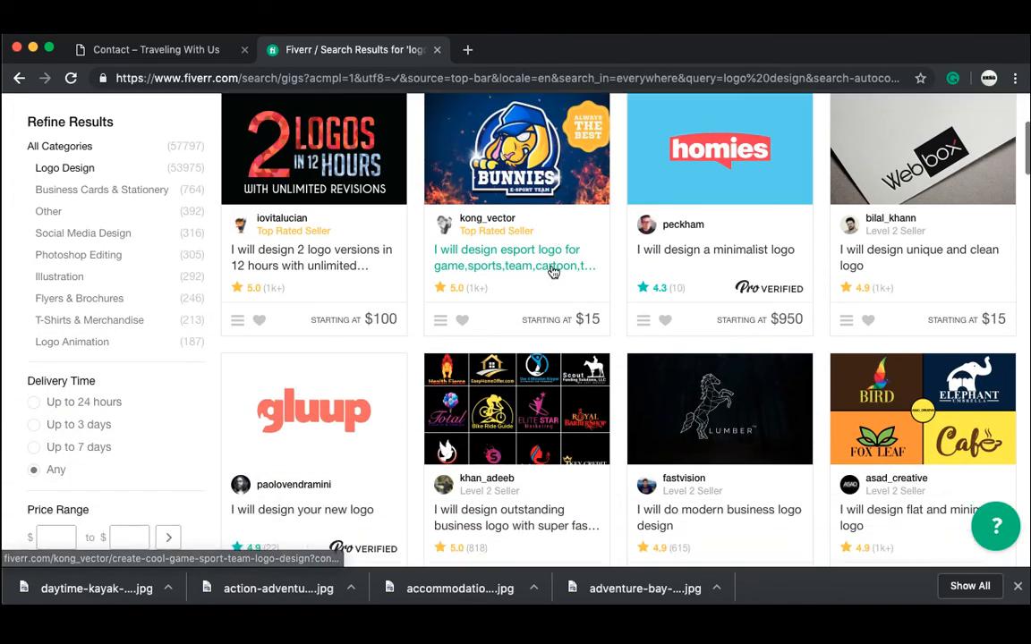
pyautogui.scroll(-4, 554, 272)
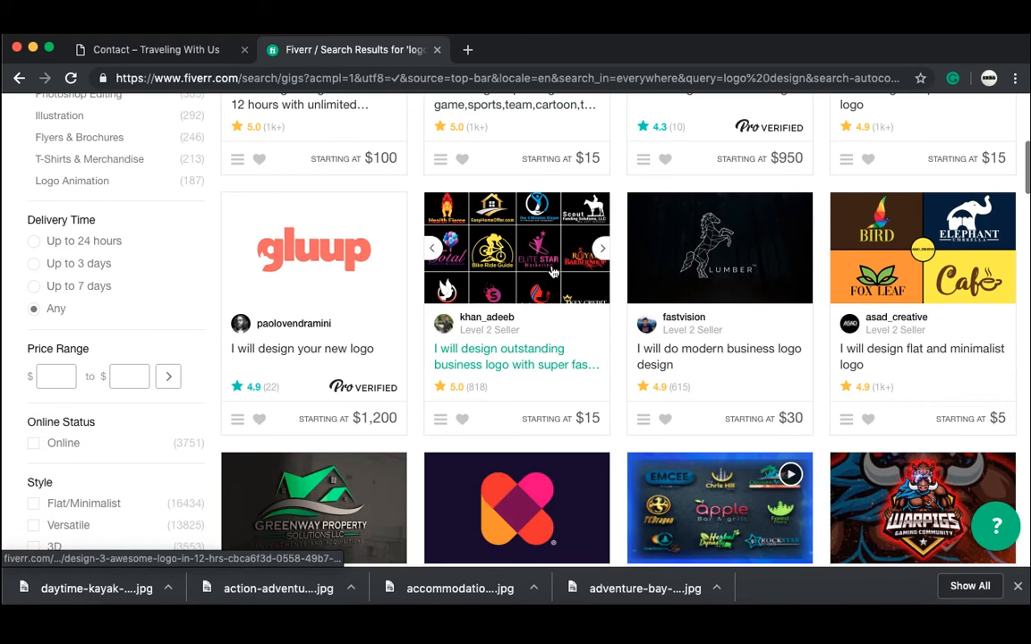
pyautogui.scroll(-1, 940, 381)
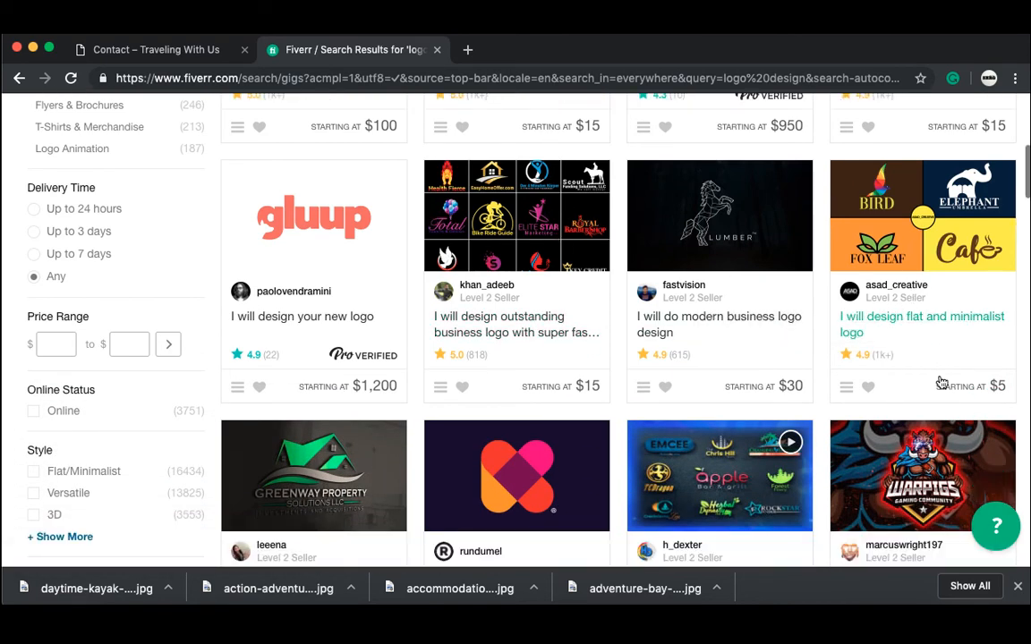
pyautogui.scroll(-10, 942, 383)
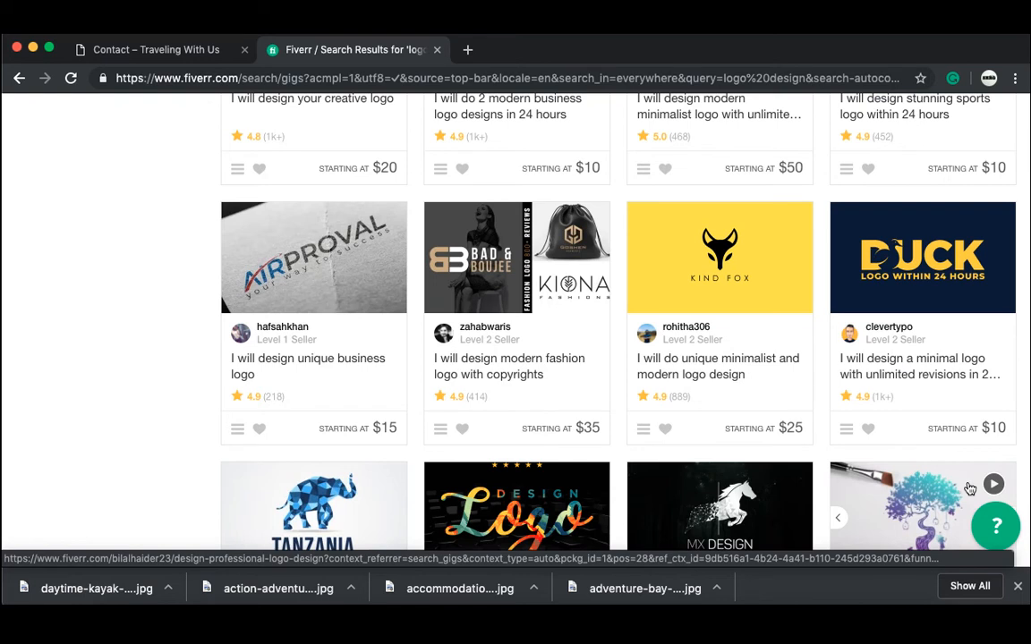
pyautogui.scroll(9, 970, 487)
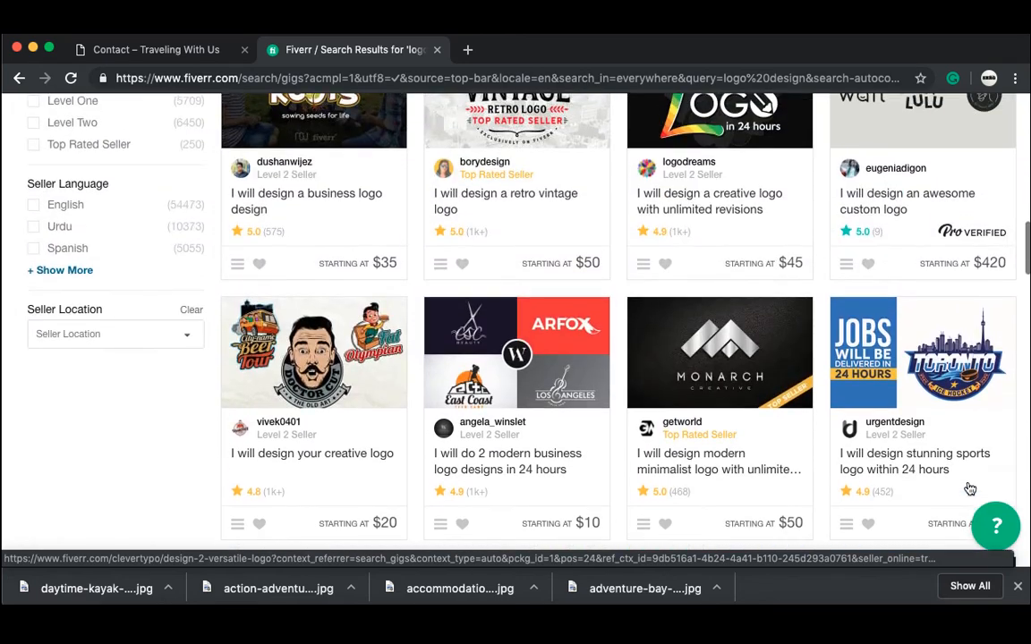
pyautogui.scroll(20, 970, 488)
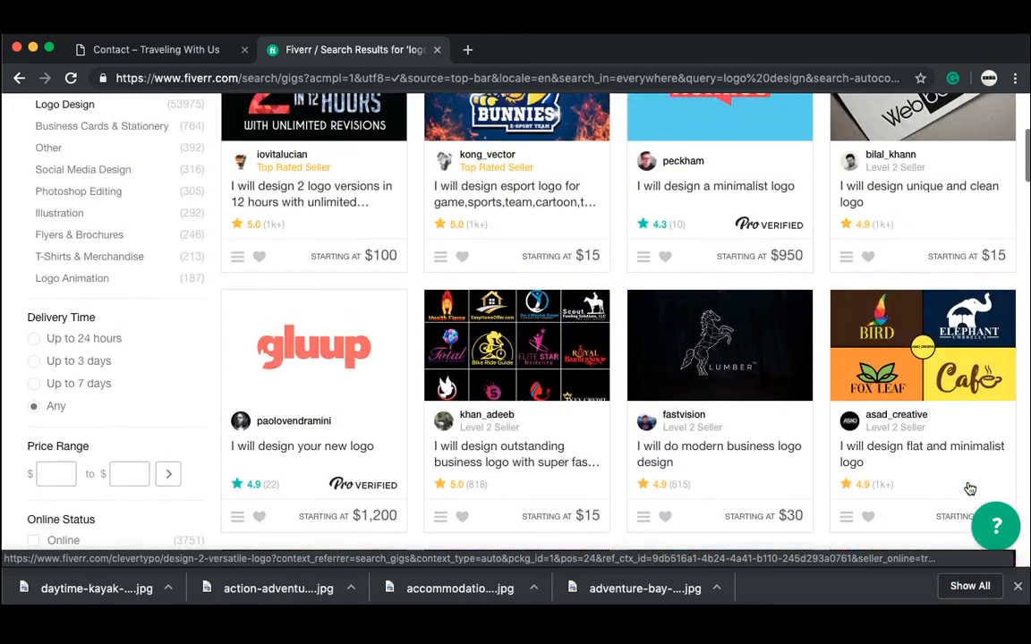
pyautogui.scroll(7, 970, 487)
# Step: Go to Orders > View all orders to show the Manage Orders page
pyautogui.click(946, 127)
pyautogui.scroll(-1, 782, 313)
pyautogui.click(915, 486)
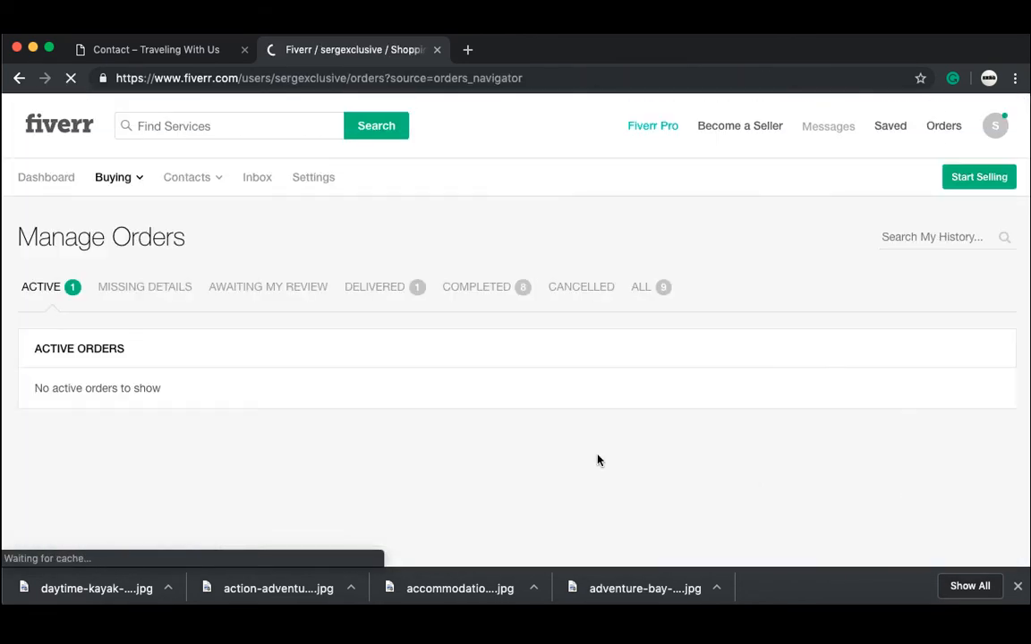
# Step: Show all orders and open the $16 logo order from January 17
pyautogui.click(645, 290)
pyautogui.scroll(-8, 642, 320)
pyautogui.click(463, 300)
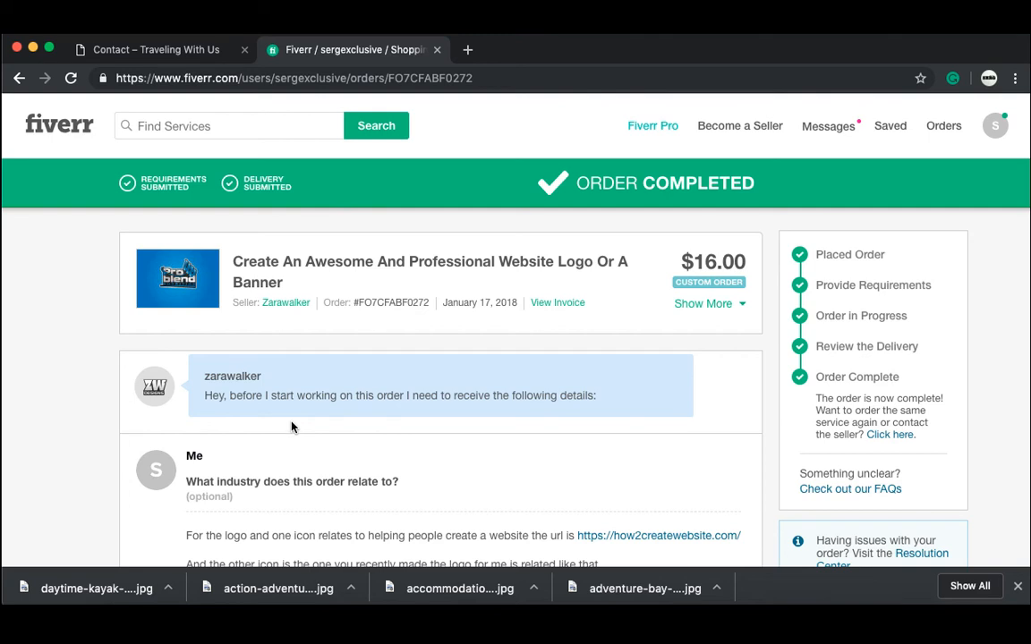
# Step: Scroll down the order page to the seller's delivery message with its three attachments
pyautogui.scroll(-3, 291, 427)
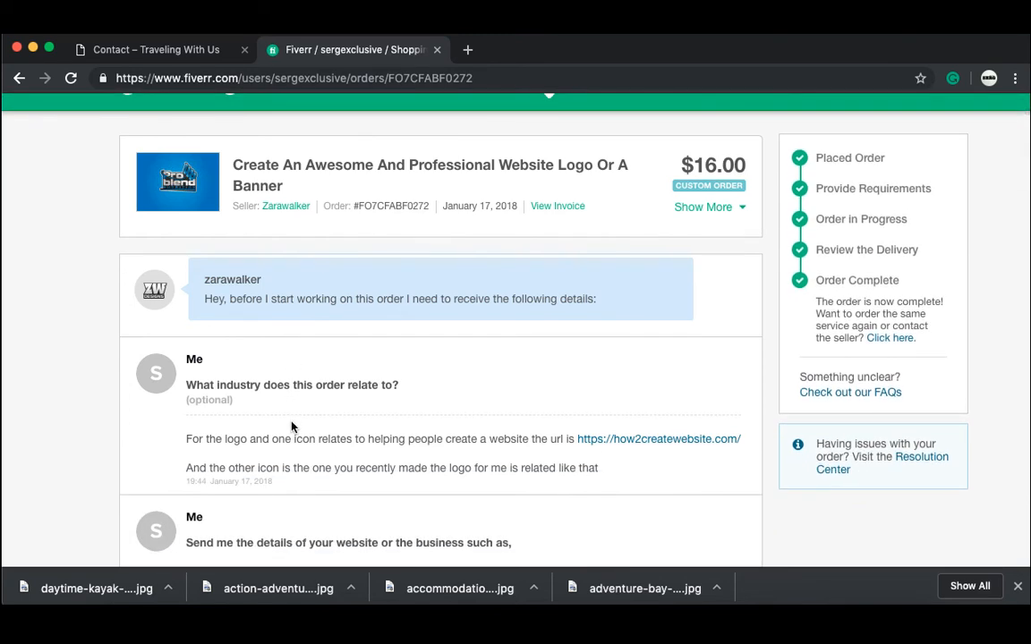
pyautogui.scroll(-2, 291, 427)
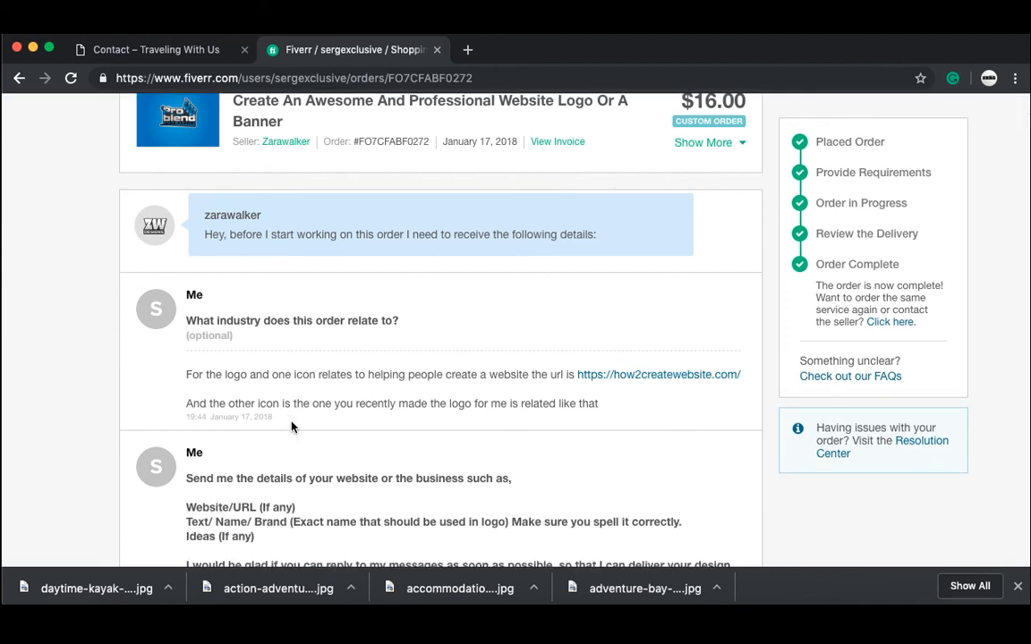
pyautogui.scroll(-1, 291, 427)
pyautogui.scroll(-1, 291, 427)
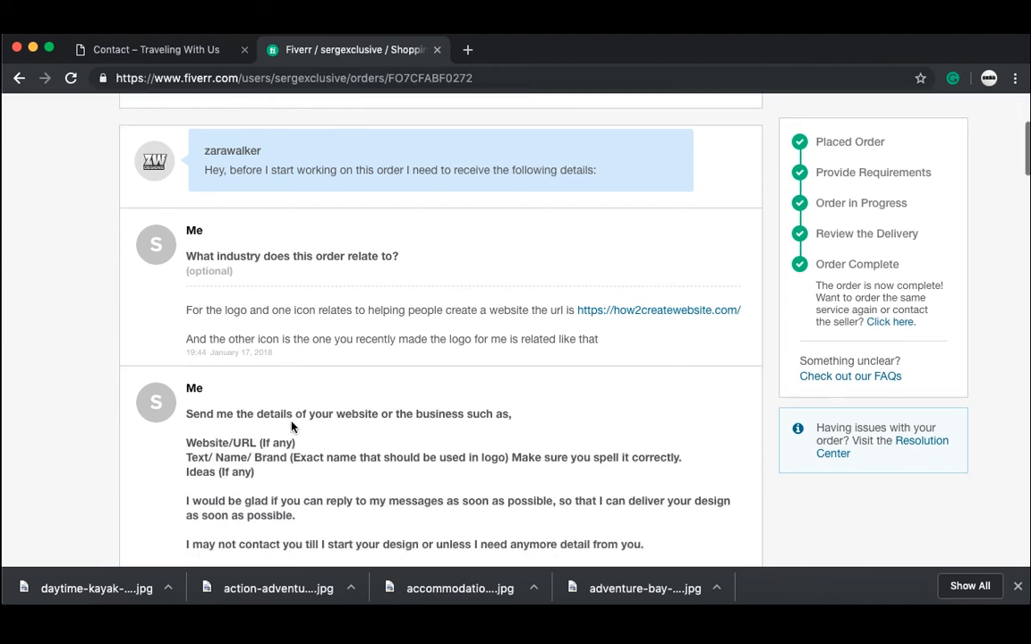
pyautogui.scroll(-1, 291, 427)
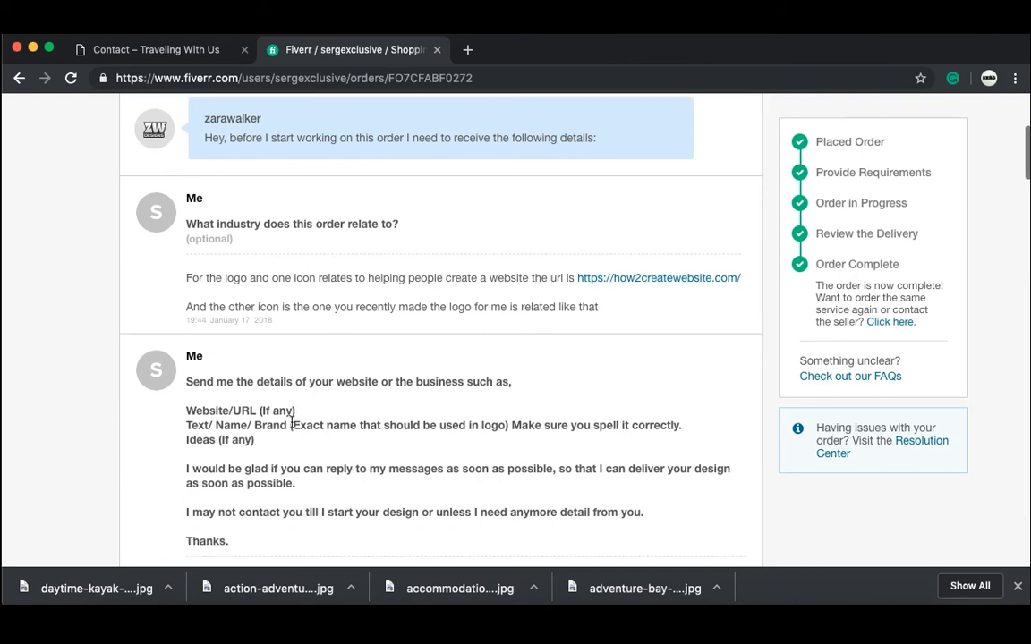
pyautogui.scroll(-1, 291, 425)
pyautogui.scroll(-4, 291, 427)
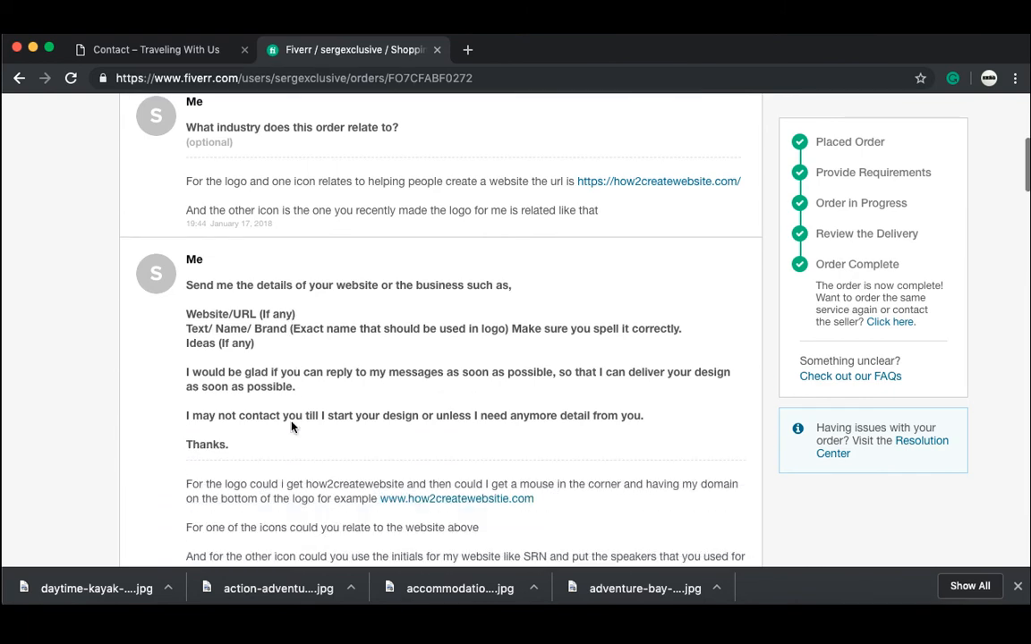
pyautogui.scroll(-1, 291, 422)
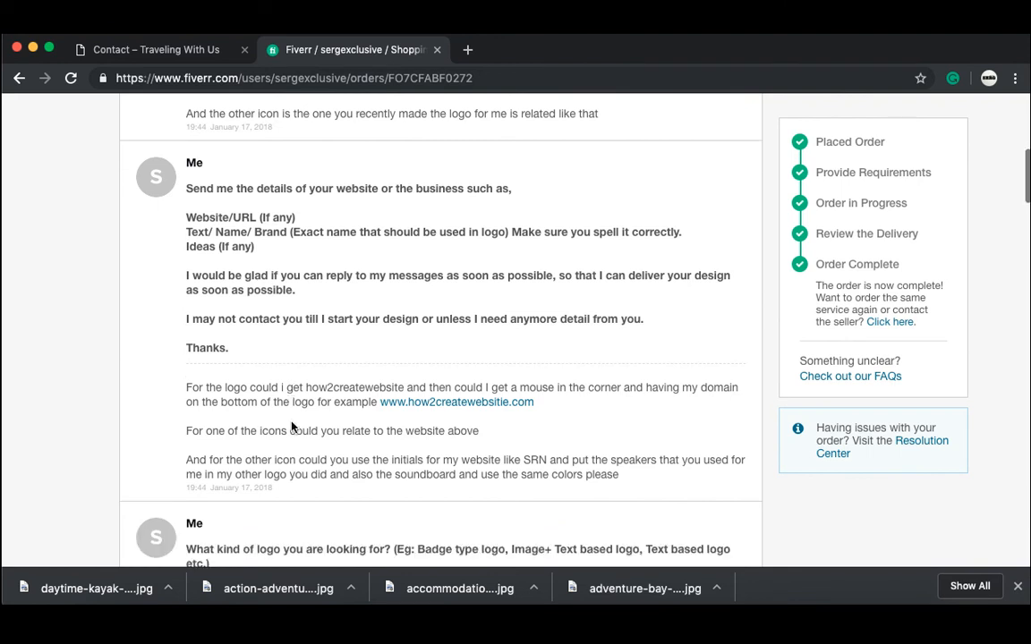
pyautogui.scroll(-1, 291, 422)
pyautogui.scroll(-7, 291, 422)
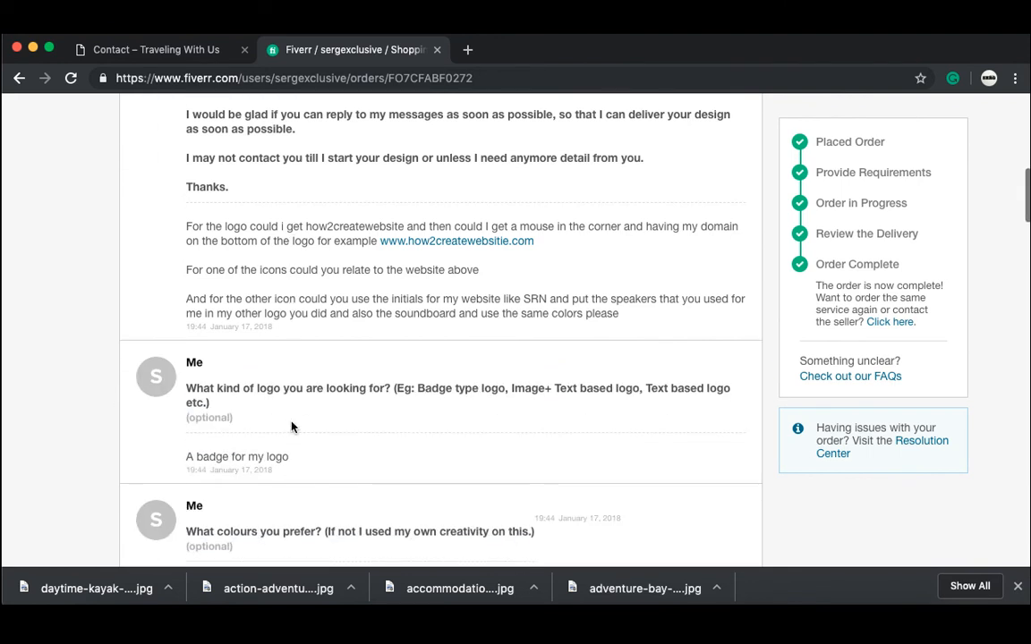
pyautogui.scroll(-1, 290, 427)
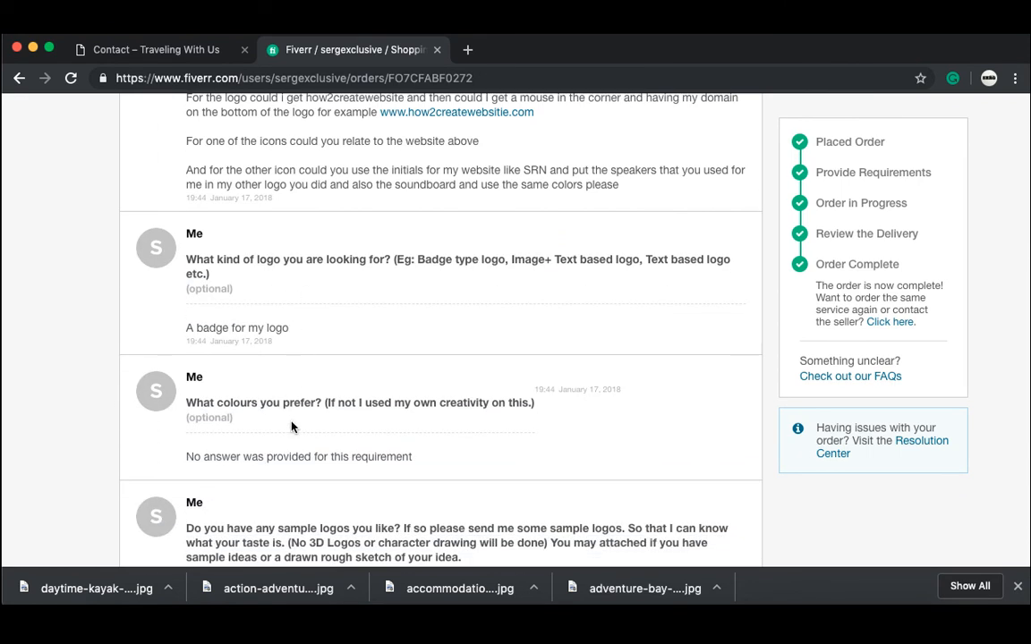
pyautogui.scroll(-4, 291, 427)
pyautogui.scroll(-4, 290, 423)
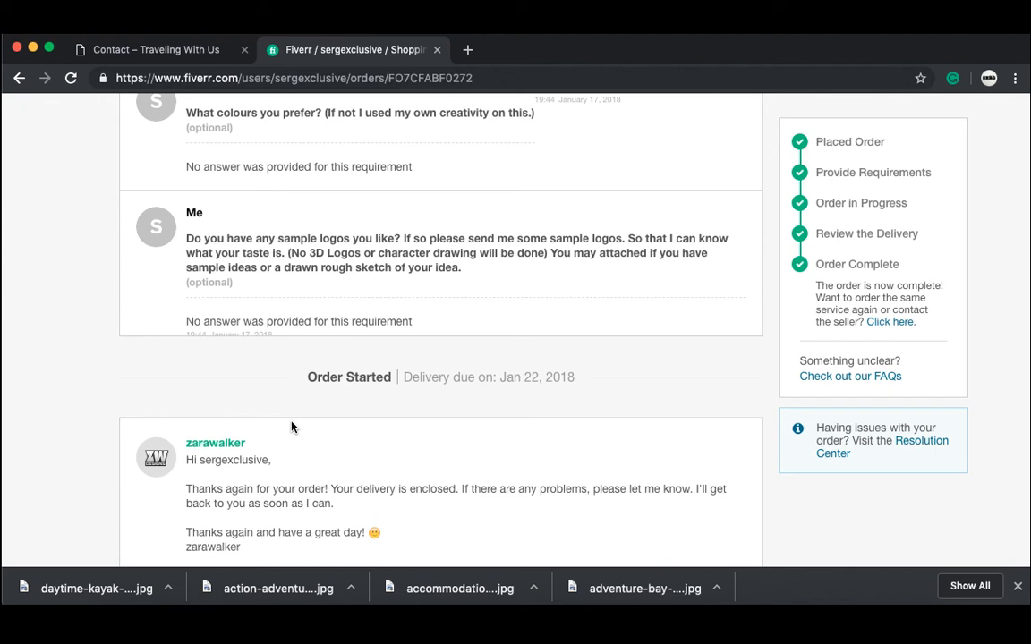
pyautogui.scroll(-1, 291, 427)
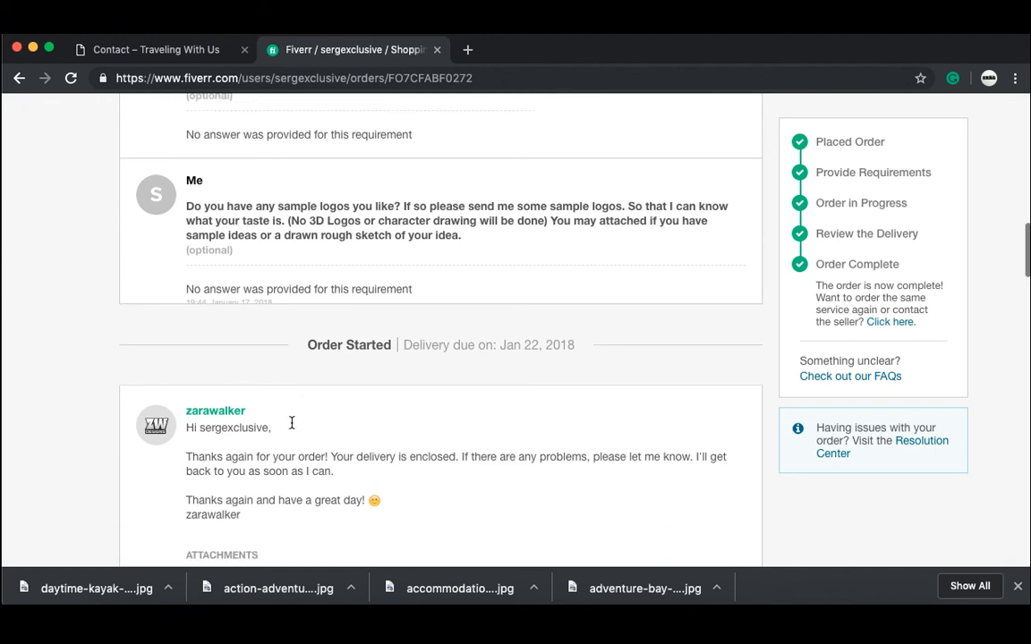
pyautogui.scroll(-1, 290, 422)
pyautogui.scroll(-1, 291, 424)
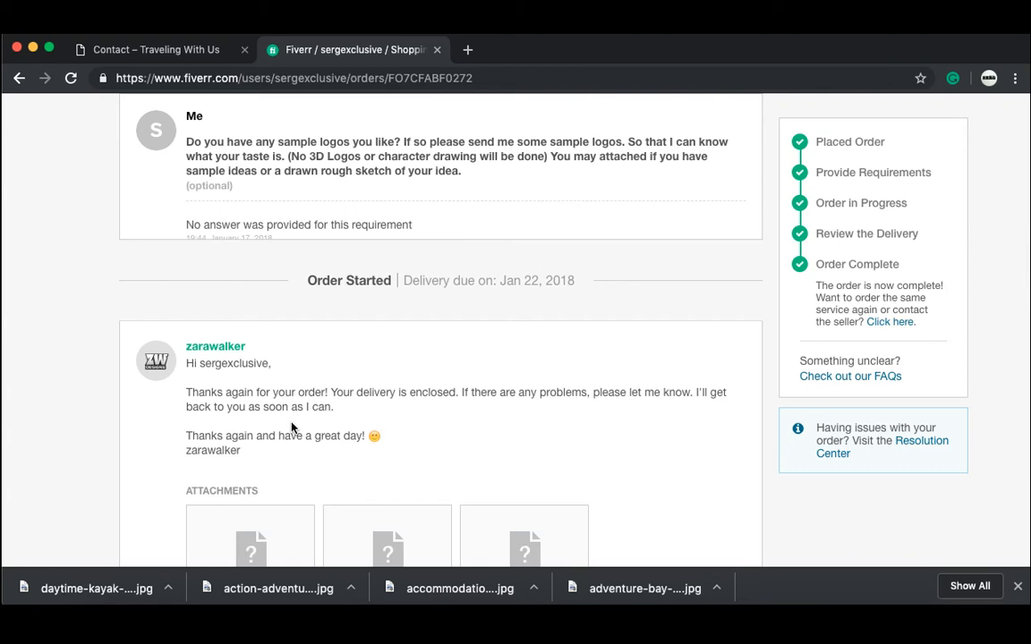
pyautogui.scroll(-6, 291, 427)
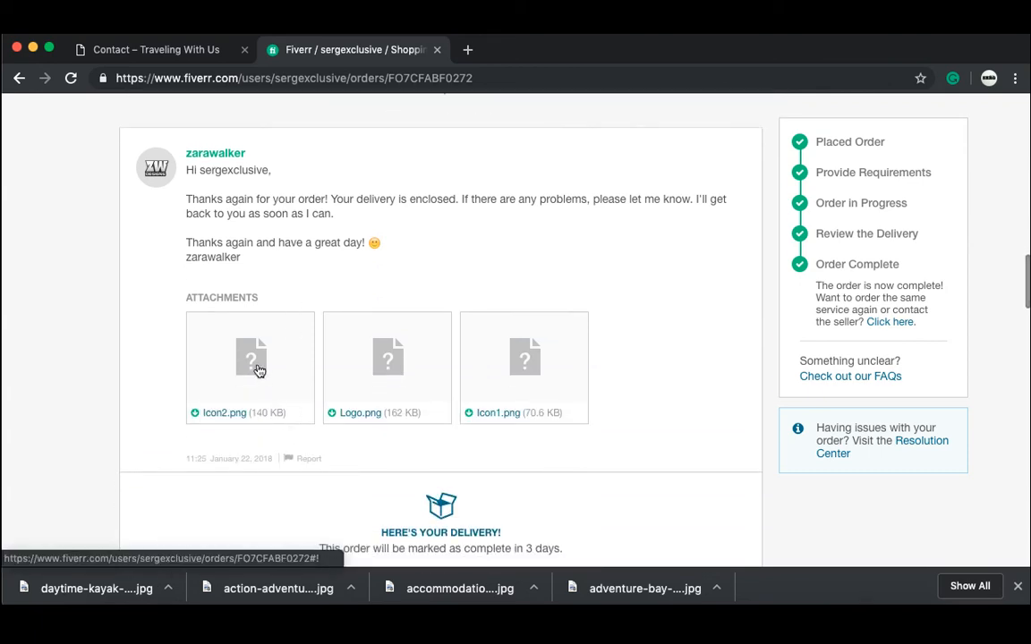
# Step: Download the delivered Logo.png (162 KB) attachment from the preview lightbox, then close it
pyautogui.click(253, 361)
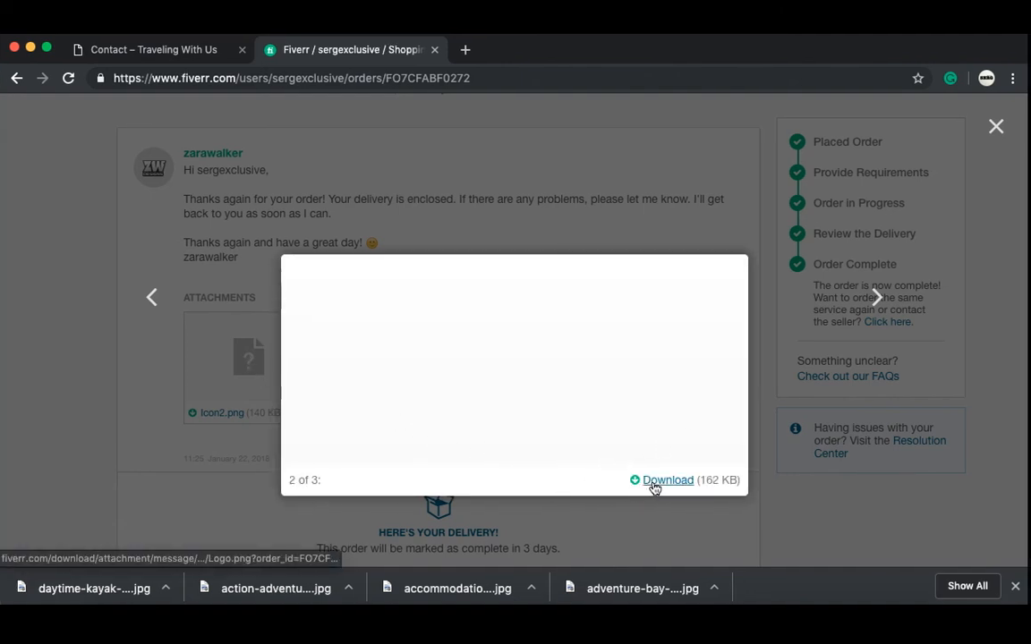
pyautogui.click(654, 483)
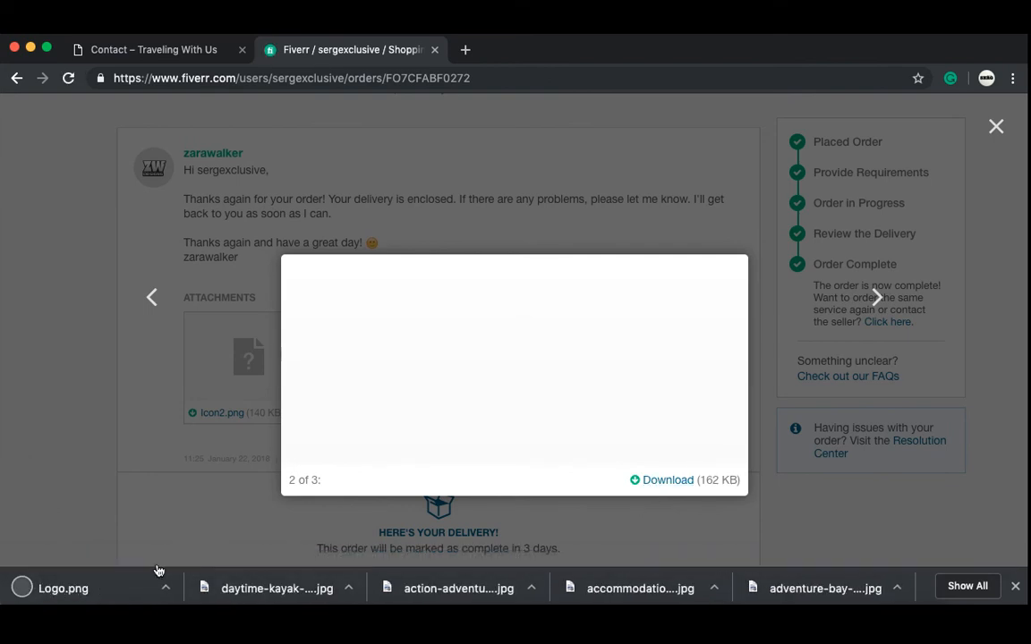
pyautogui.click(997, 128)
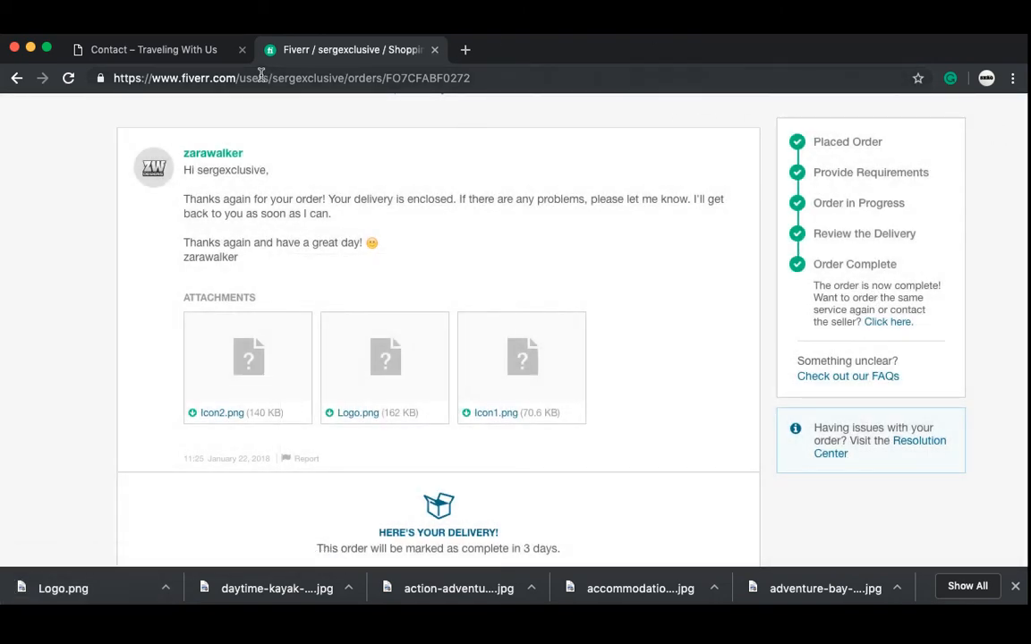
# Step: Back on the WordPress site, close the Fiverr tab and open Customizer Layout > Header > Site Identity
pyautogui.click(160, 52)
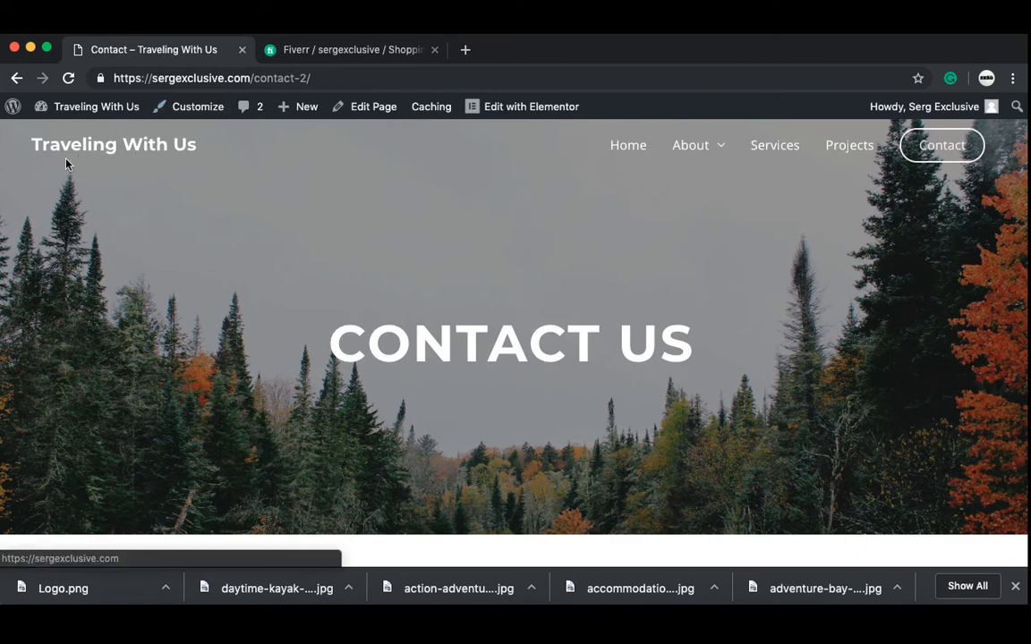
pyautogui.click(184, 109)
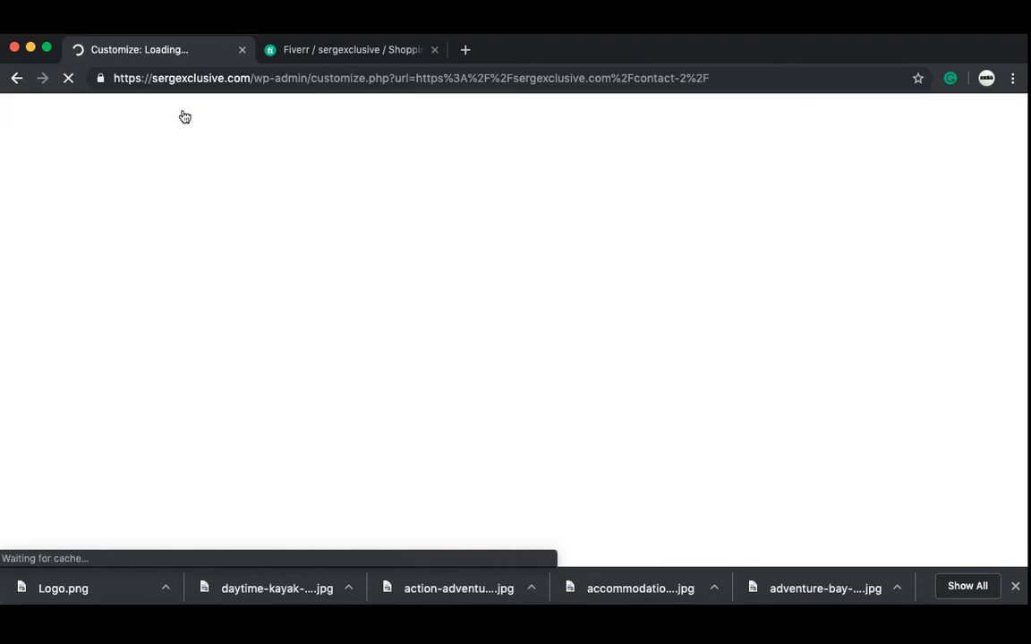
pyautogui.click(435, 50)
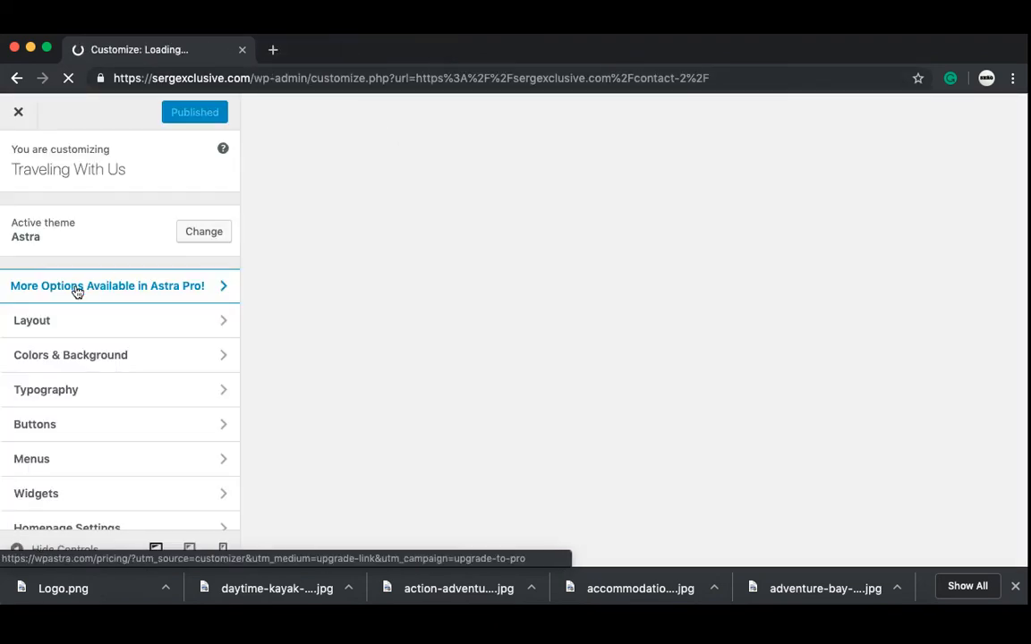
pyautogui.click(94, 324)
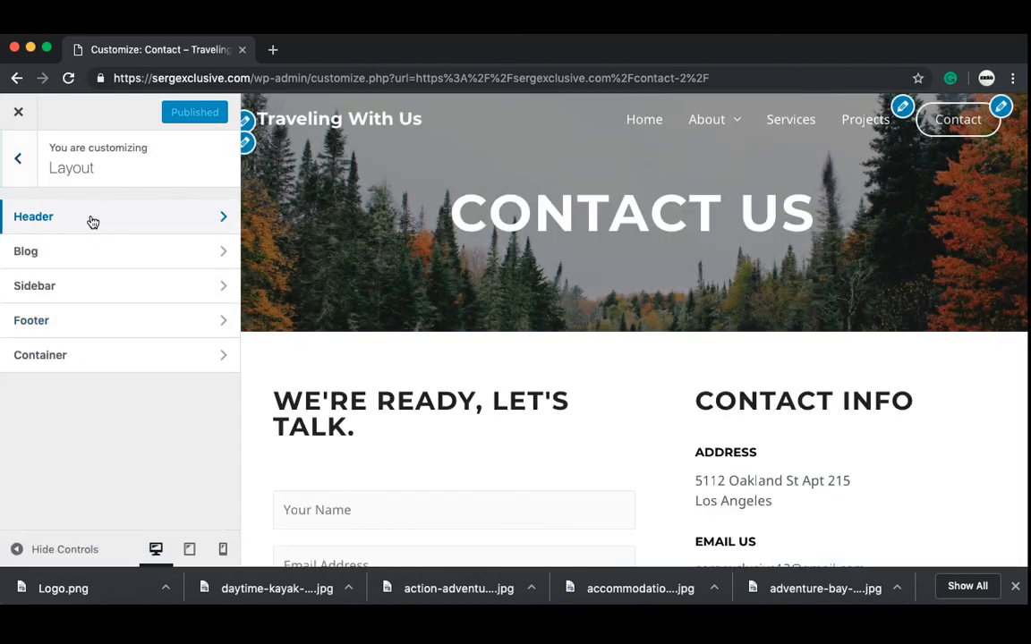
pyautogui.click(93, 221)
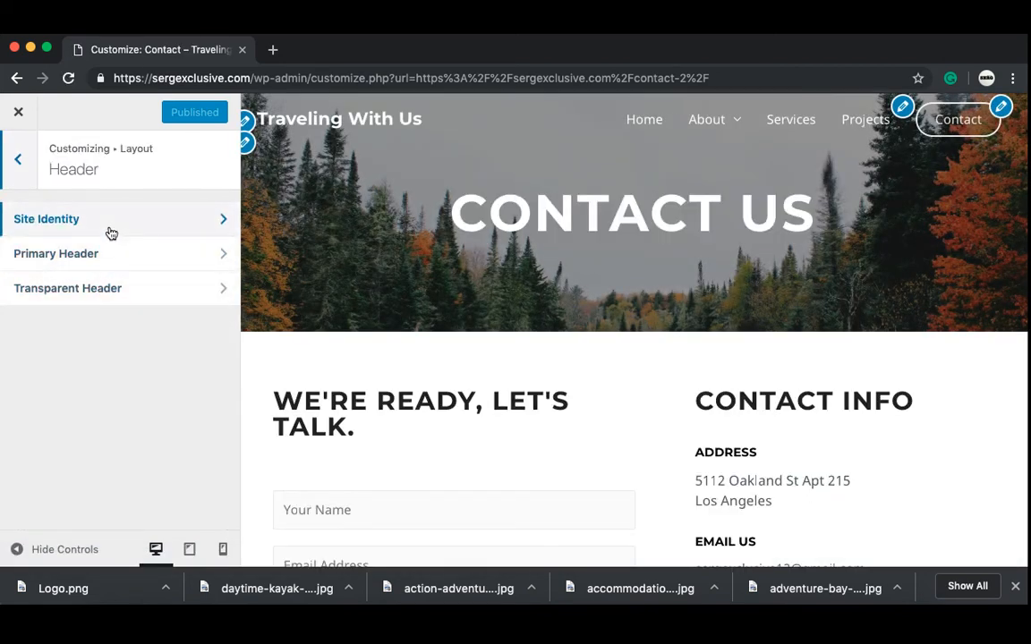
pyautogui.click(111, 233)
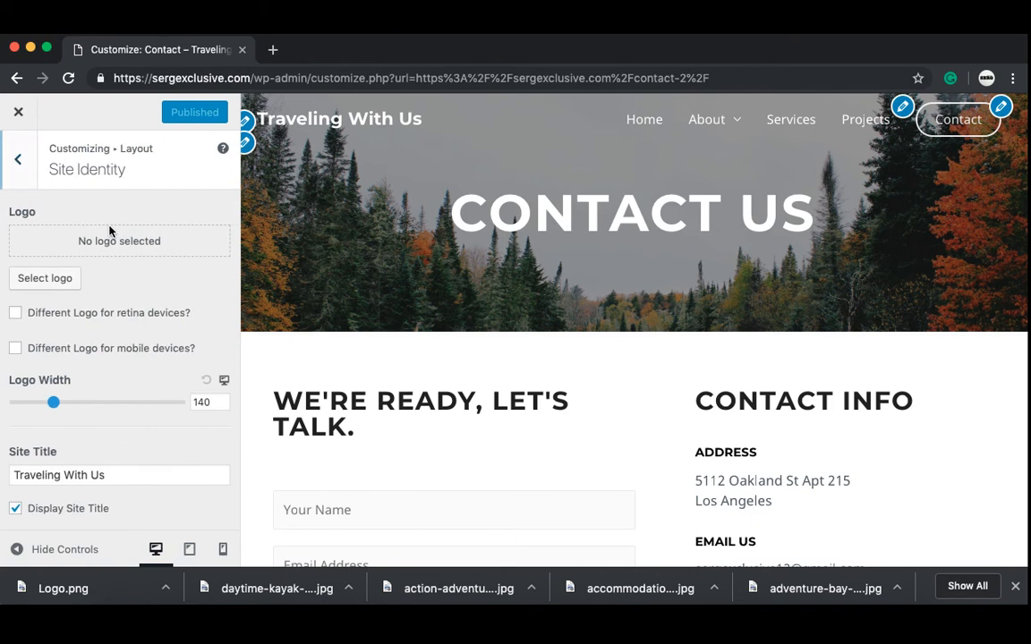
# Step: Upload Logo.png as the site logo and skip cropping
pyautogui.click(42, 284)
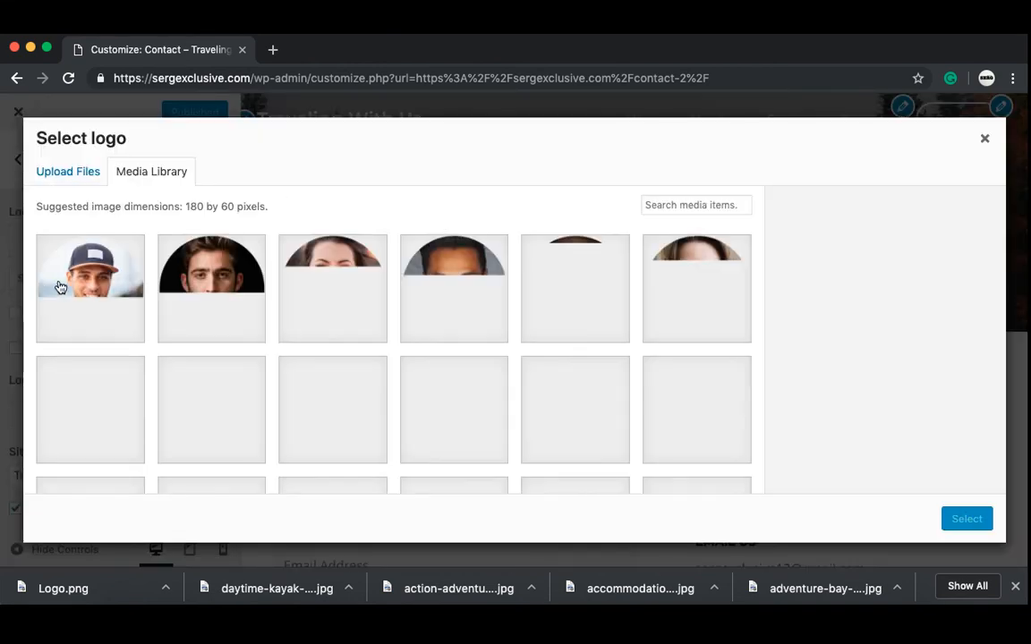
pyautogui.click(68, 171)
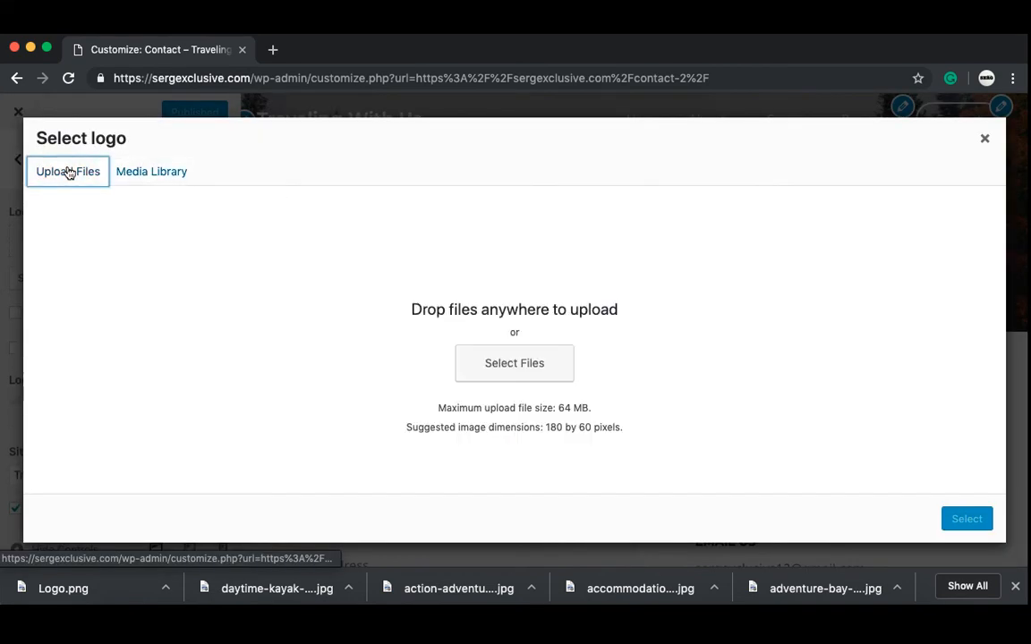
pyautogui.click(501, 359)
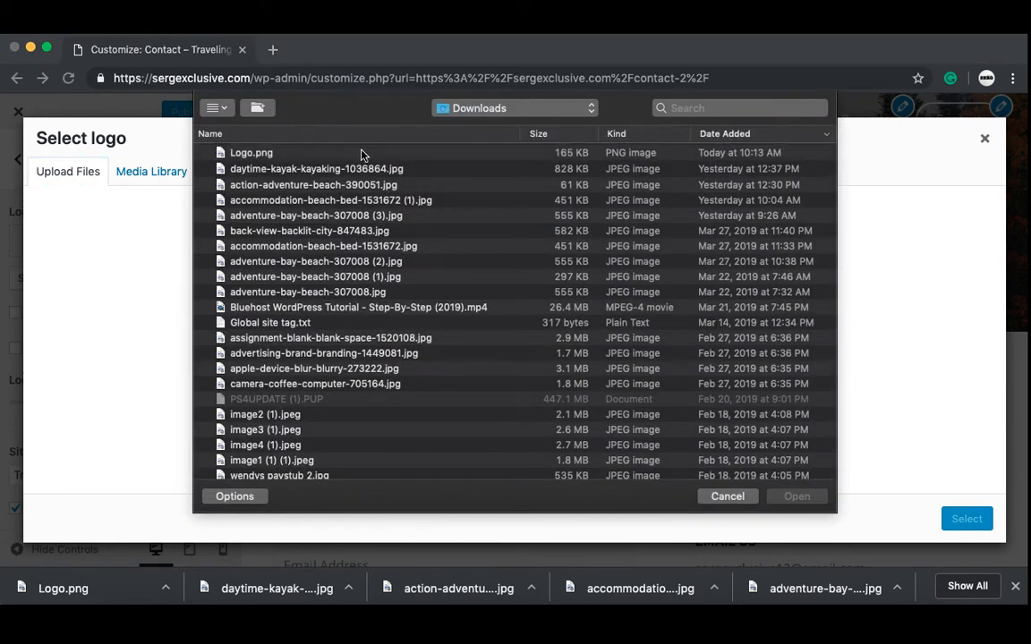
pyautogui.click(362, 154)
pyautogui.click(796, 497)
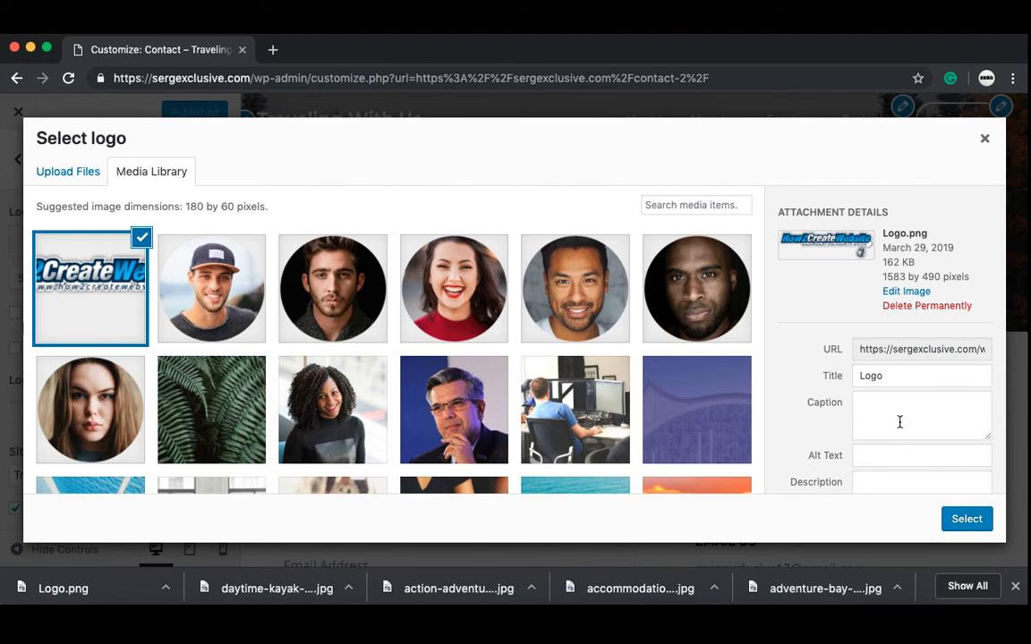
pyautogui.click(967, 520)
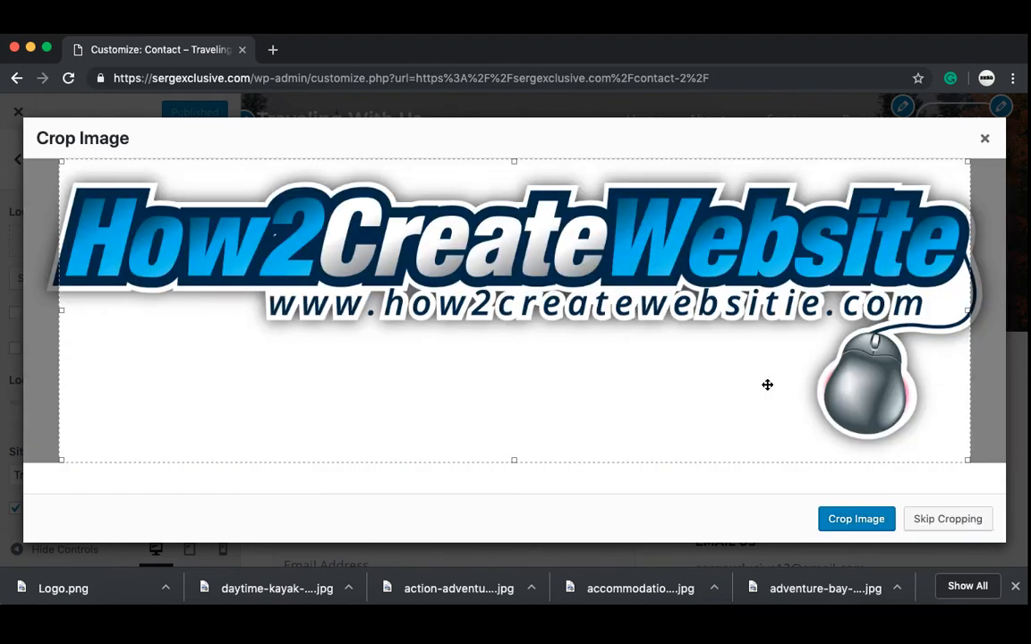
pyautogui.click(951, 519)
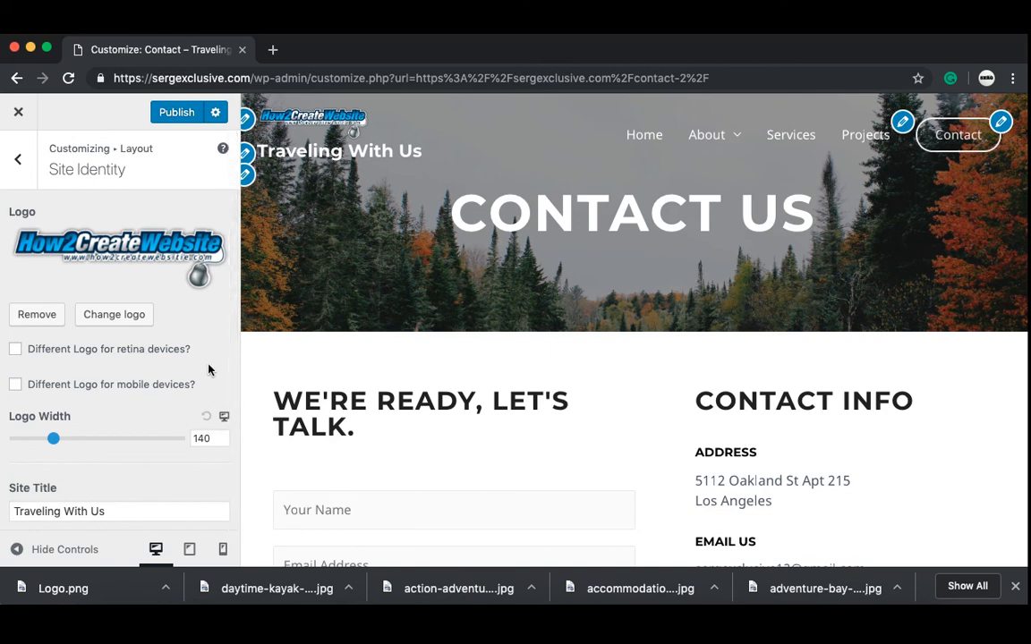
# Step: Place the logo inline with the site title and set Logo Width to 187
pyautogui.scroll(-4, 209, 370)
pyautogui.scroll(-2, 209, 370)
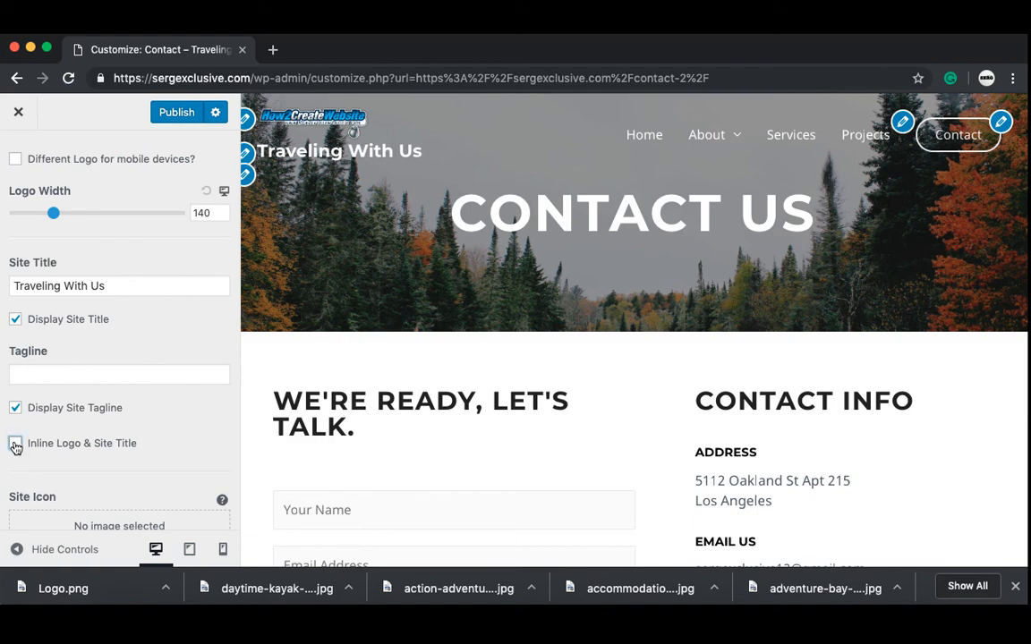
pyautogui.click(15, 444)
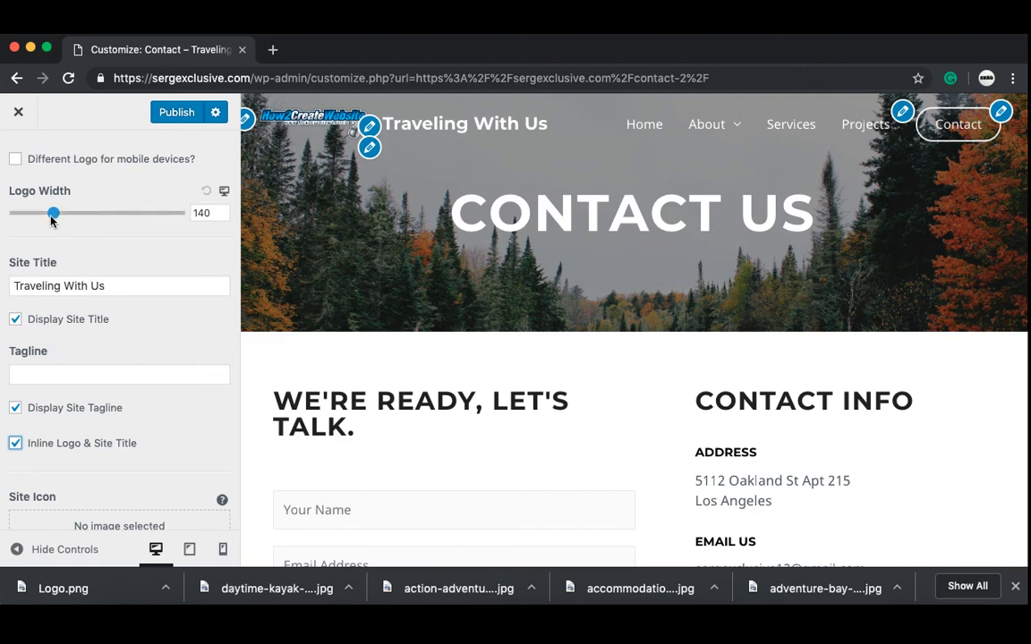
pyautogui.moveTo(52, 220); pyautogui.dragTo(53, 244)
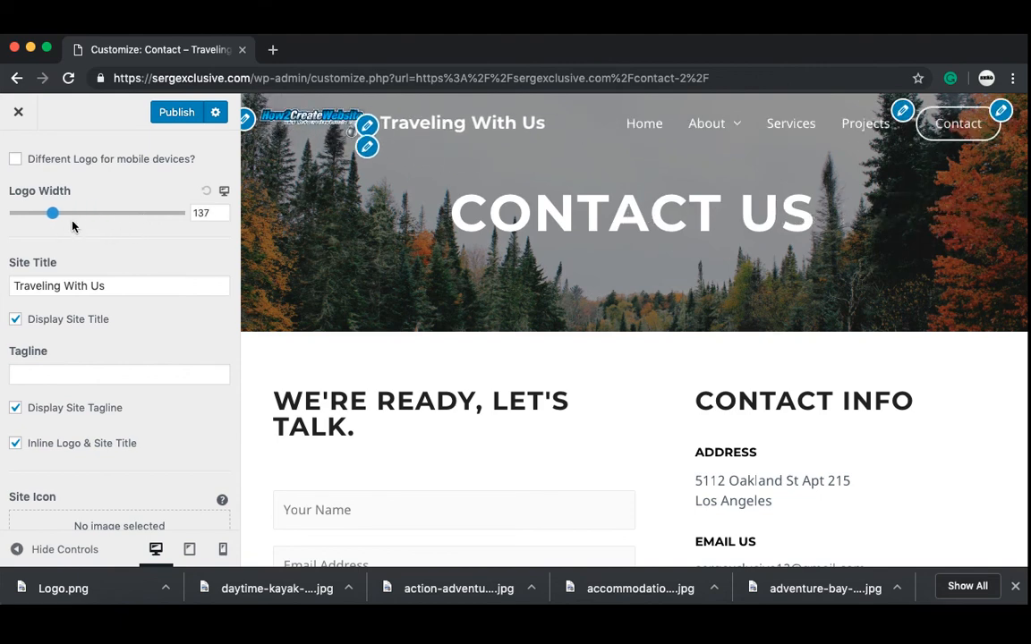
pyautogui.moveTo(52, 217); pyautogui.dragTo(66, 222)
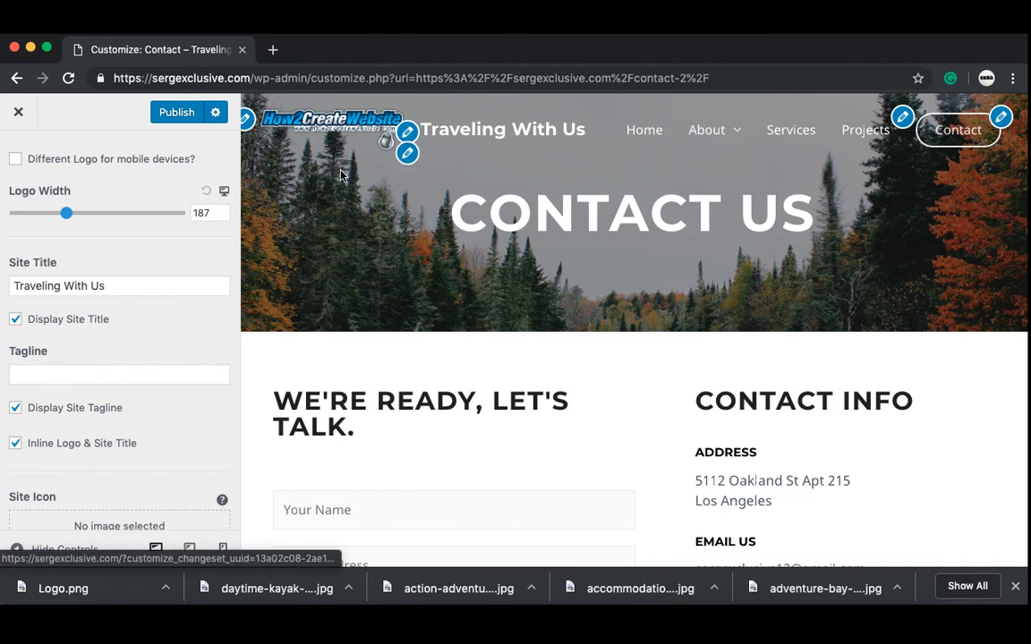
# Step: Hide the site title, publish, and enable a different logo for mobile devices
pyautogui.click(15, 320)
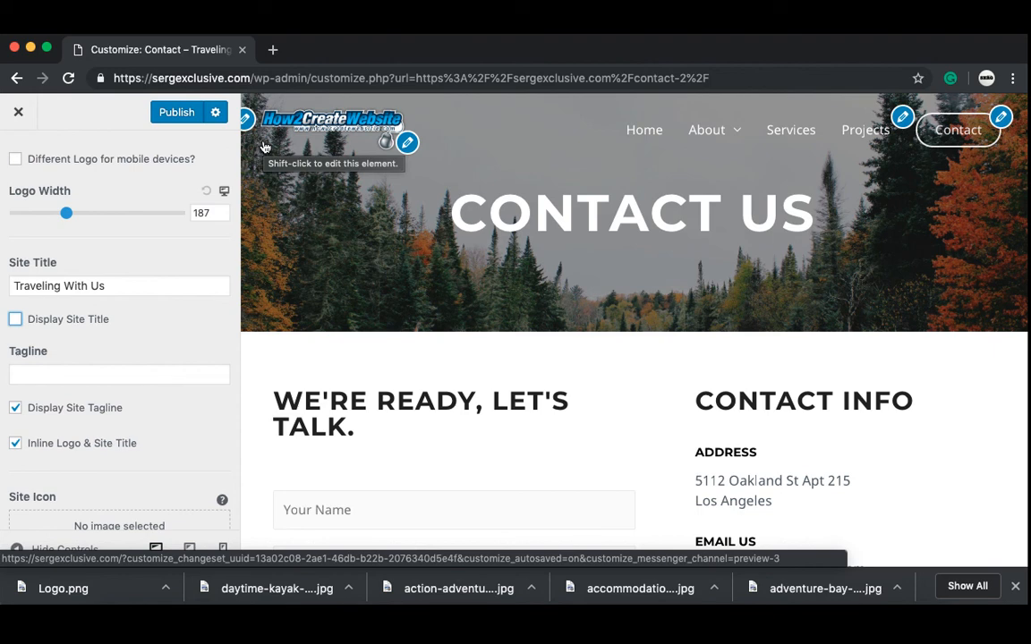
pyautogui.click(179, 115)
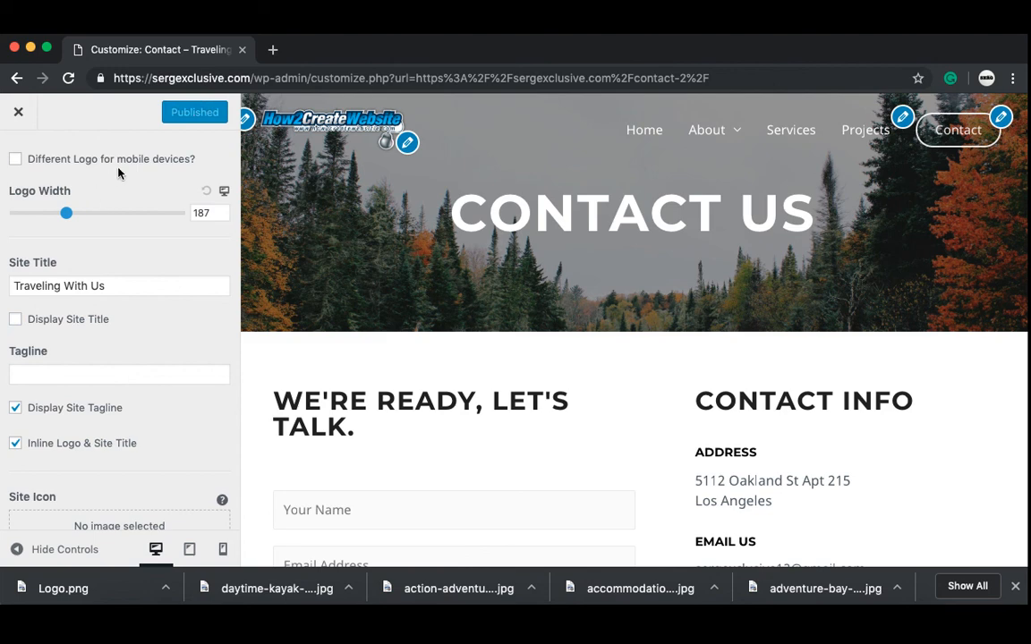
pyautogui.scroll(3, 117, 173)
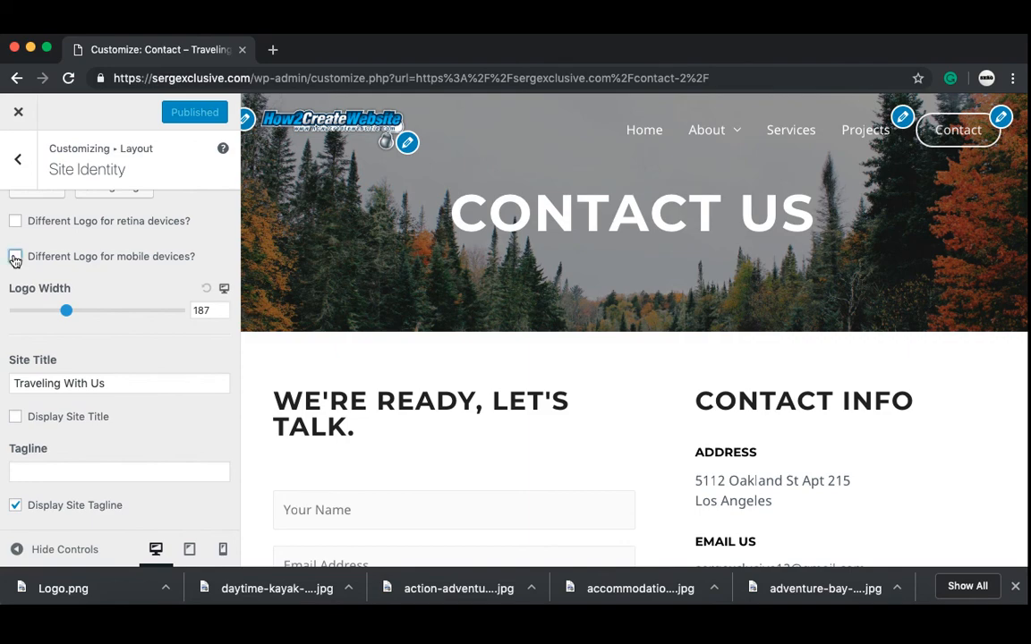
pyautogui.click(15, 257)
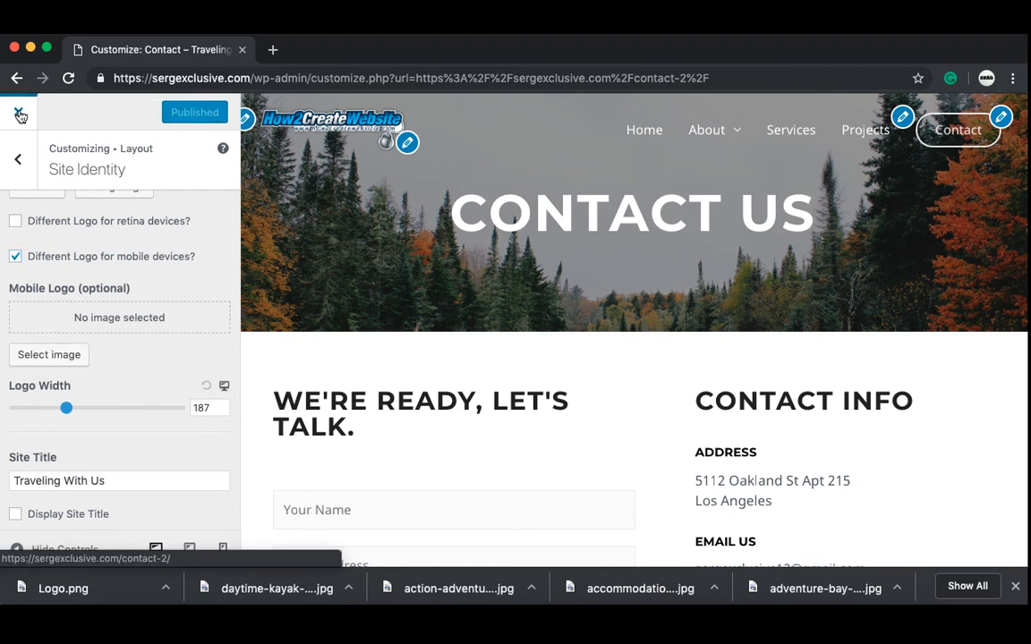
# Step: Close the Customizer, check the Why Us? page footer, then reopen the Customizer there
pyautogui.click(18, 114)
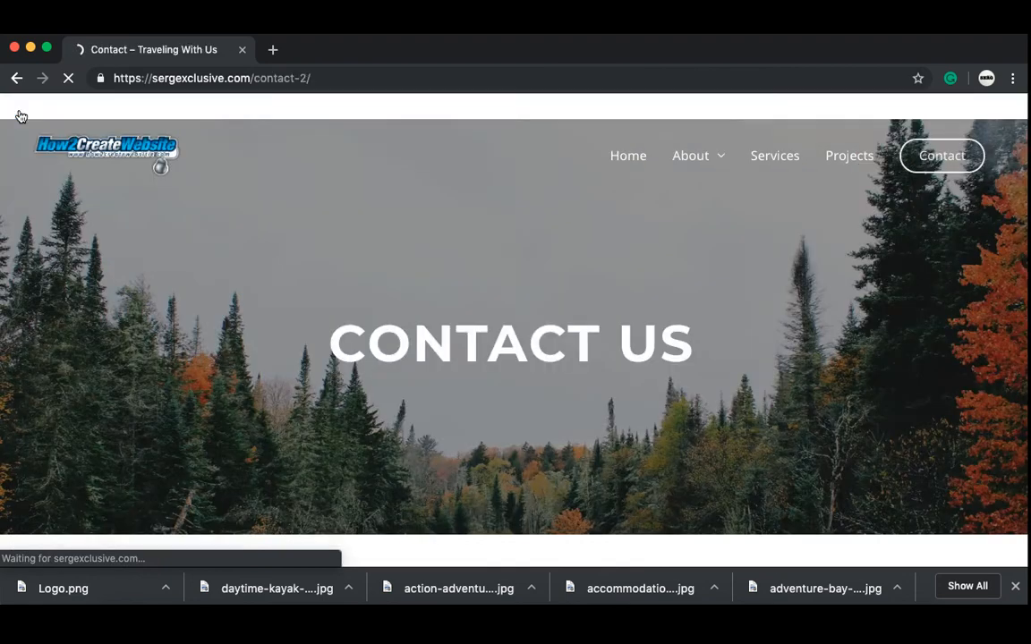
pyautogui.click(625, 170)
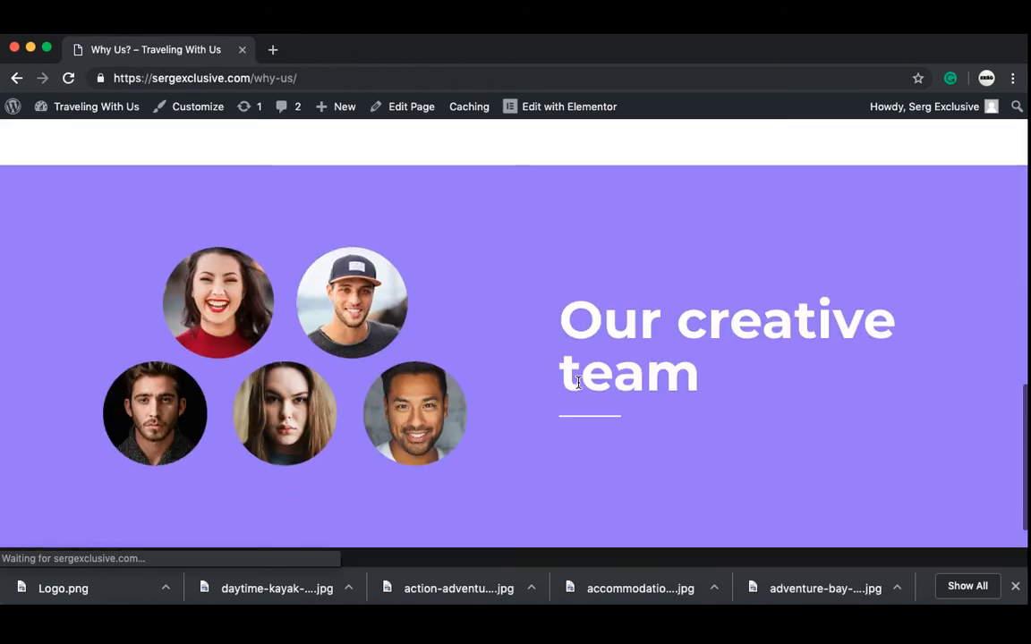
pyautogui.scroll(-2, 579, 388)
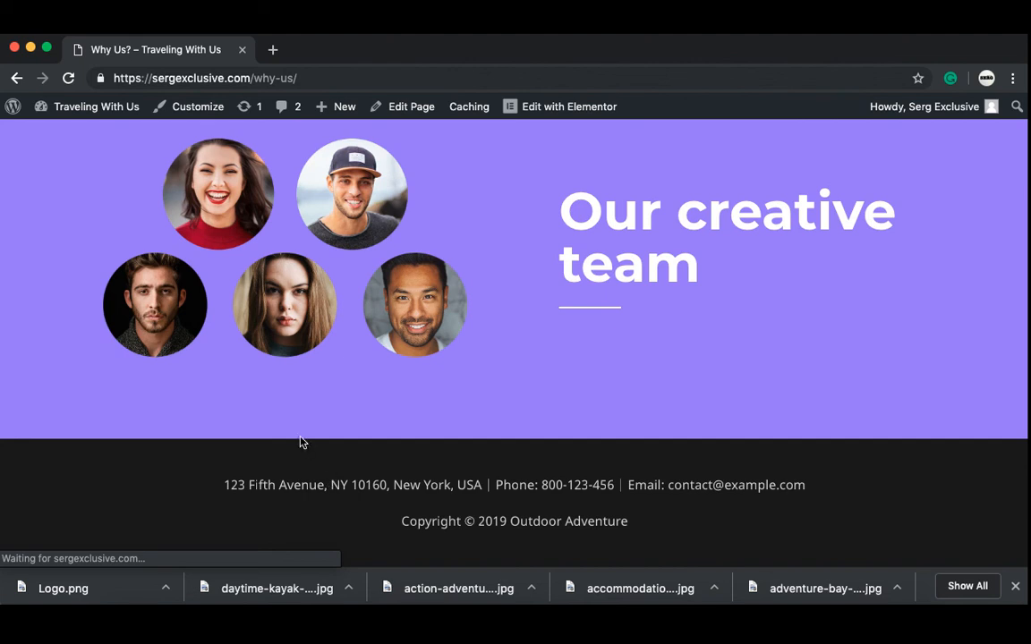
pyautogui.click(199, 107)
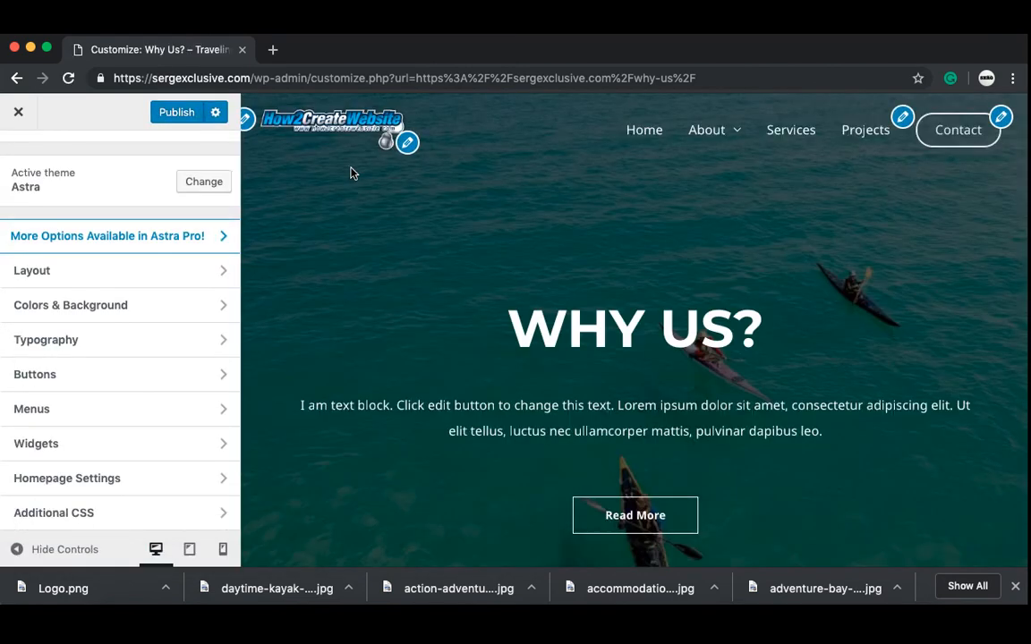
# Step: In Layout > Footer > Footer Bar, paste the Section 1 address before Section 2's copyright text
pyautogui.click(184, 271)
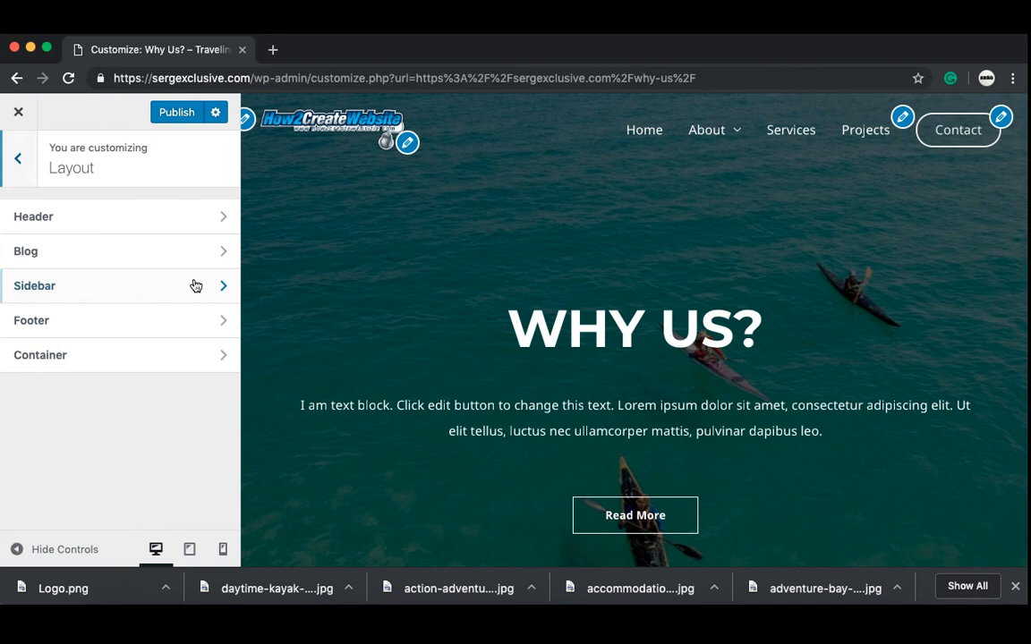
pyautogui.click(174, 321)
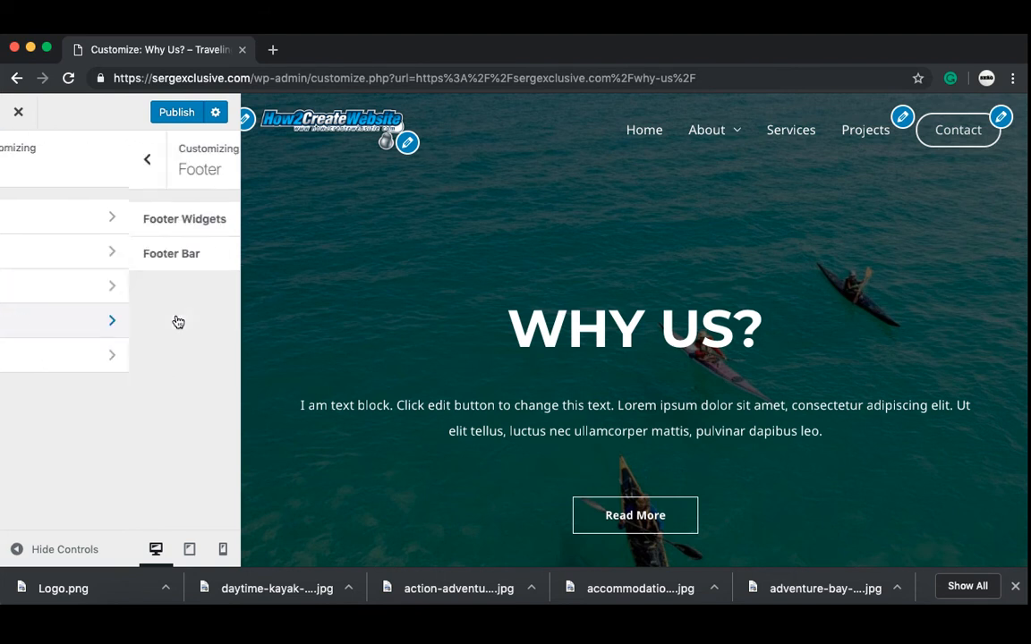
pyautogui.click(167, 261)
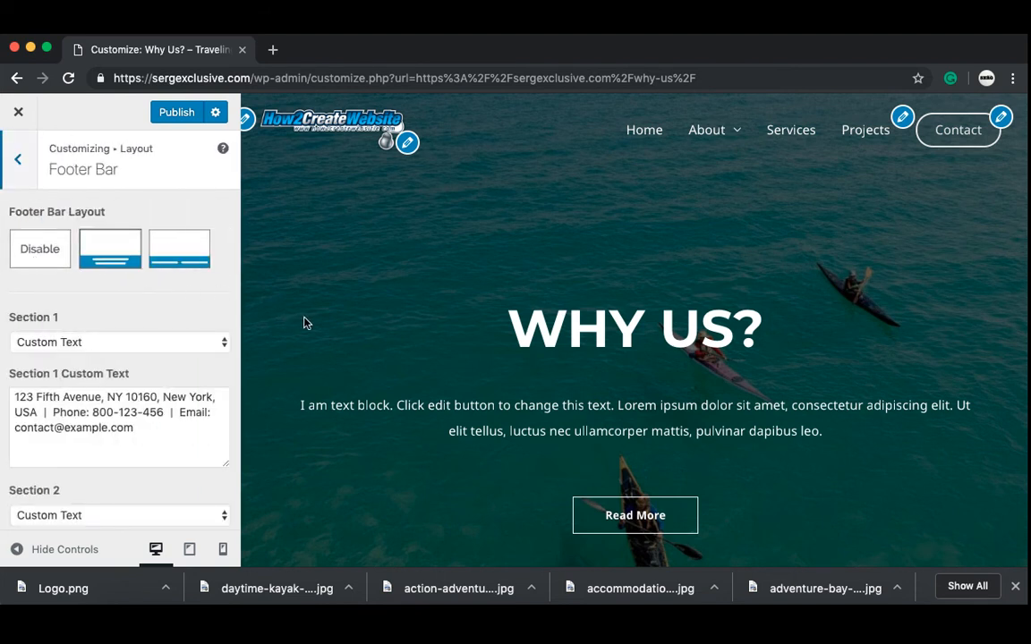
pyautogui.scroll(-20, 354, 325)
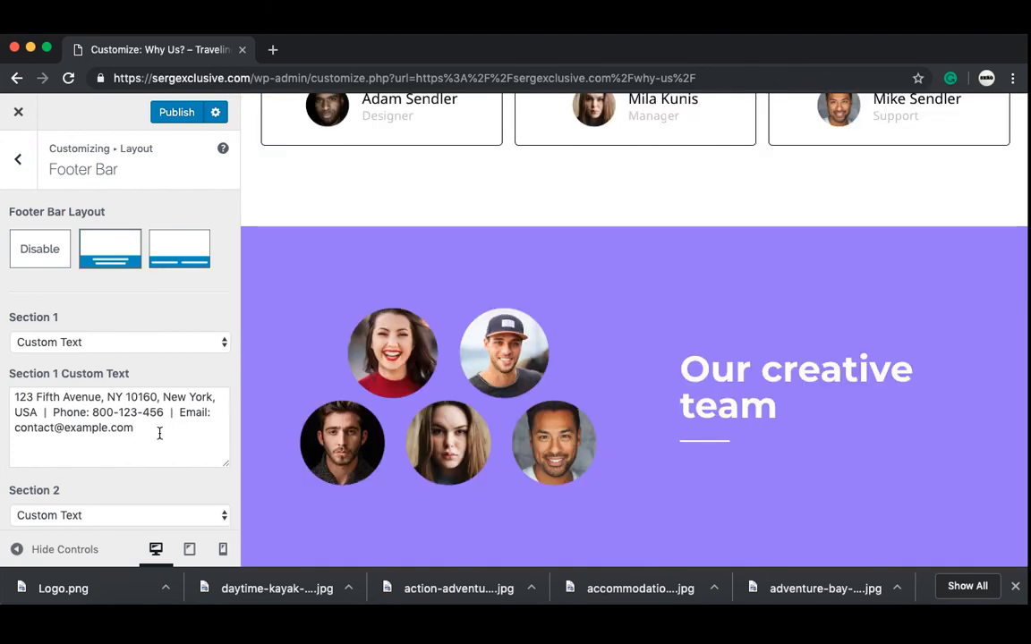
pyautogui.moveTo(144, 429); pyautogui.dragTo(0, 393)
pyautogui.press('super+c')
pyautogui.scroll(-3, 63, 437)
pyautogui.click(13, 474)
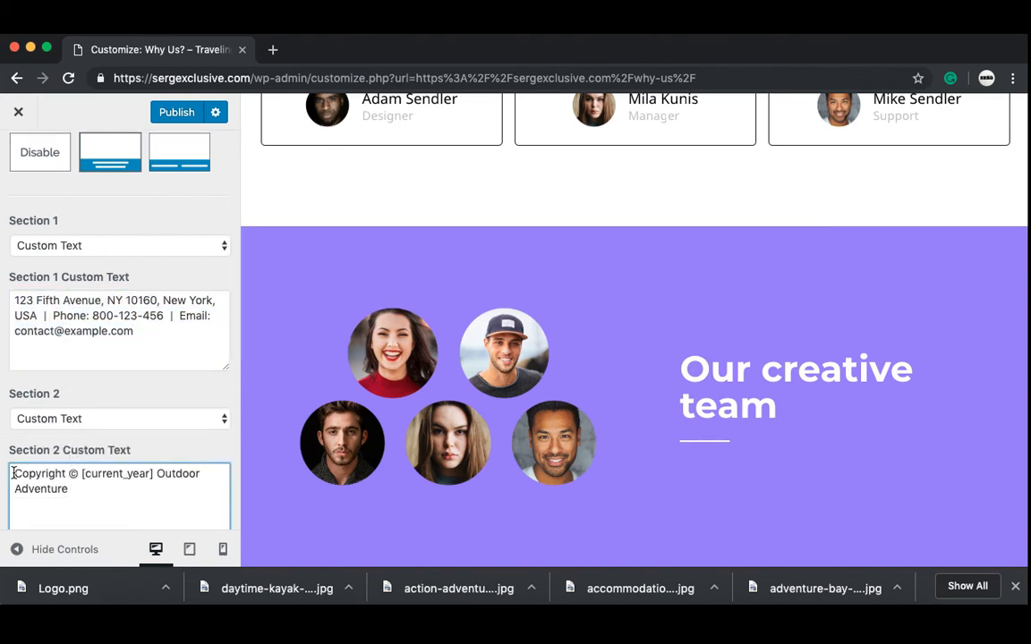
pyautogui.press('super+v')
pyautogui.press('super+z')
pyautogui.press('super+v')
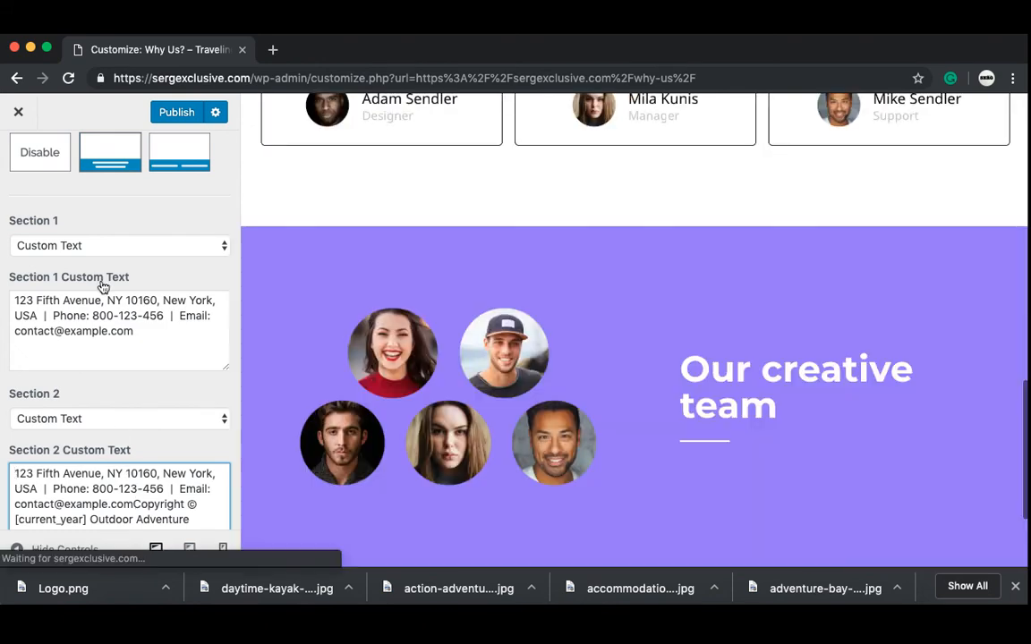
# Step: Set Footer Bar Section 1 to show the Footer Menu
pyautogui.click(103, 244)
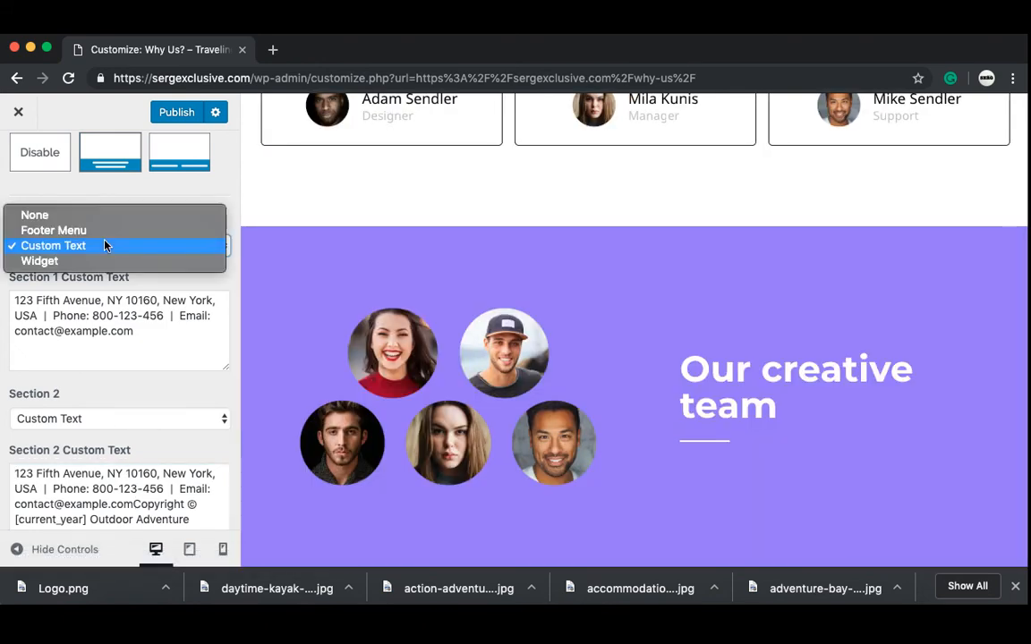
pyautogui.click(104, 231)
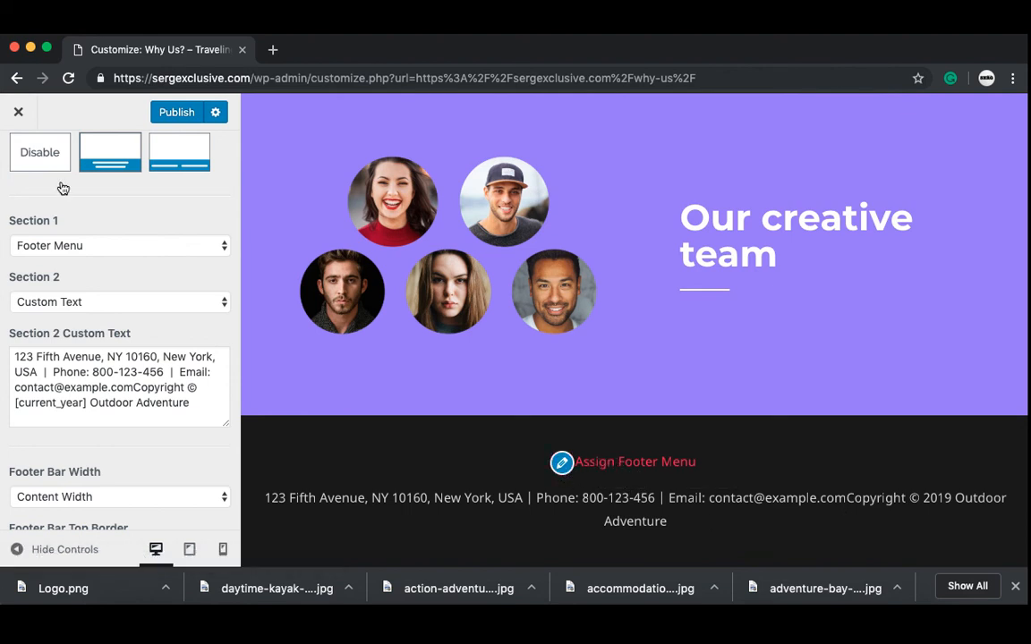
pyautogui.scroll(3, 60, 188)
pyautogui.click(17, 160)
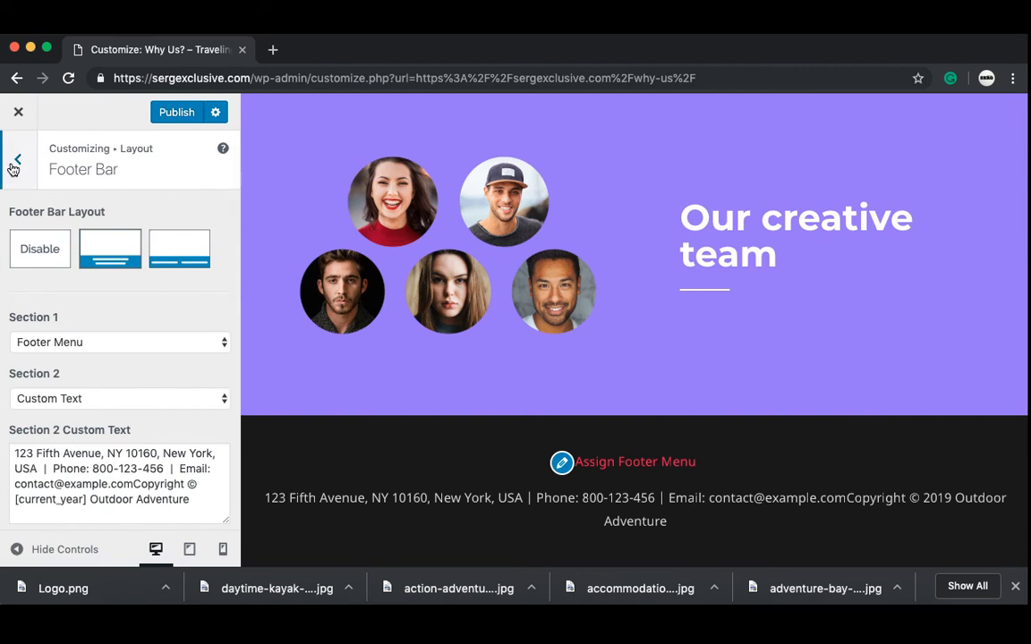
# Step: Open the existing Menu, briefly tick its Footer location, then untick it again
pyautogui.click(13, 167)
pyautogui.click(13, 166)
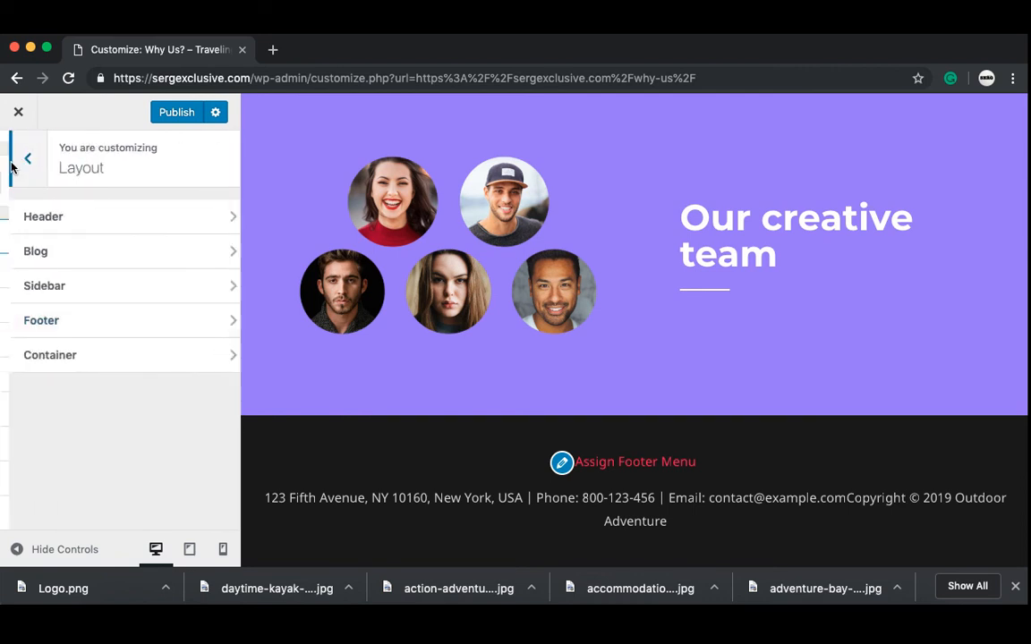
pyautogui.click(57, 413)
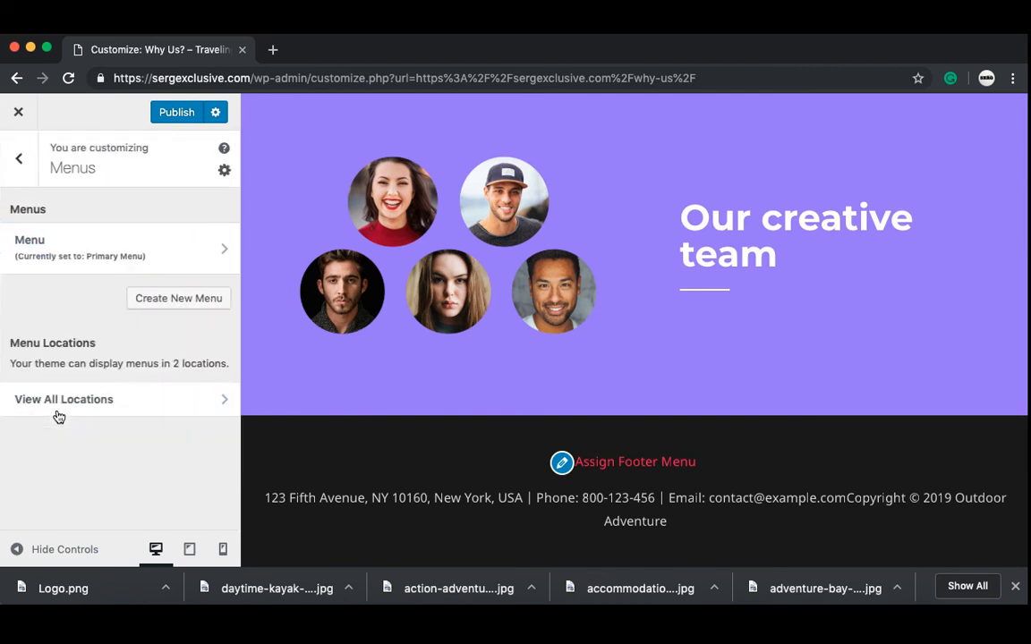
pyautogui.click(119, 255)
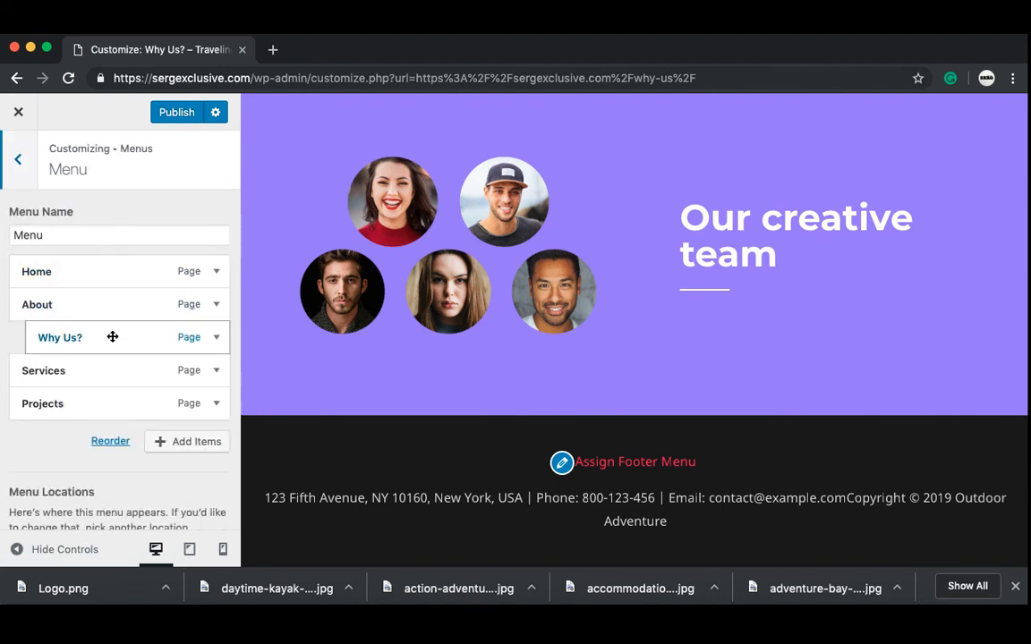
pyautogui.scroll(-3, 74, 457)
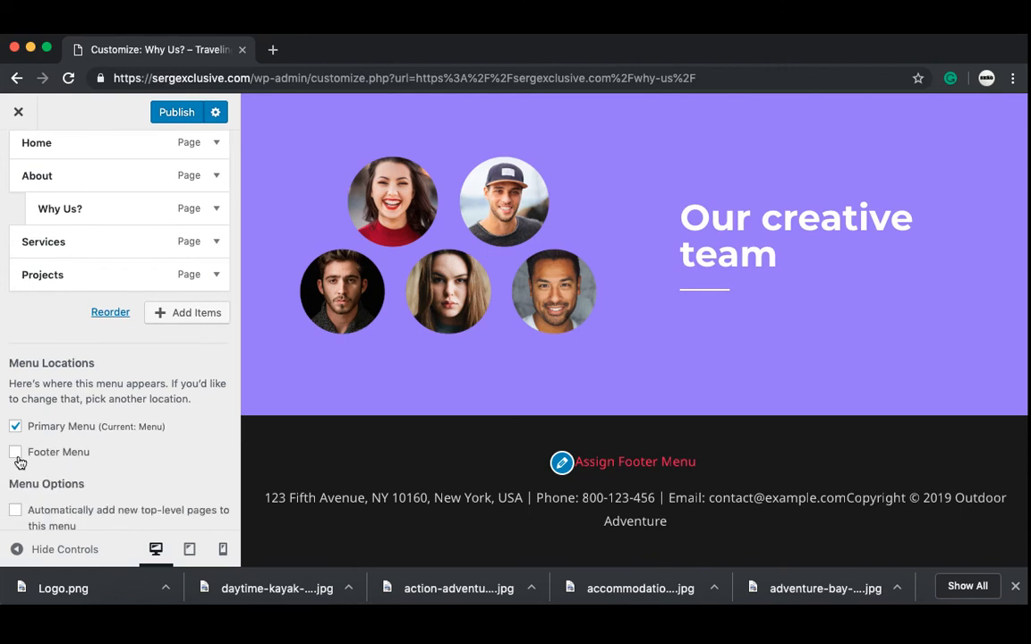
pyautogui.click(15, 453)
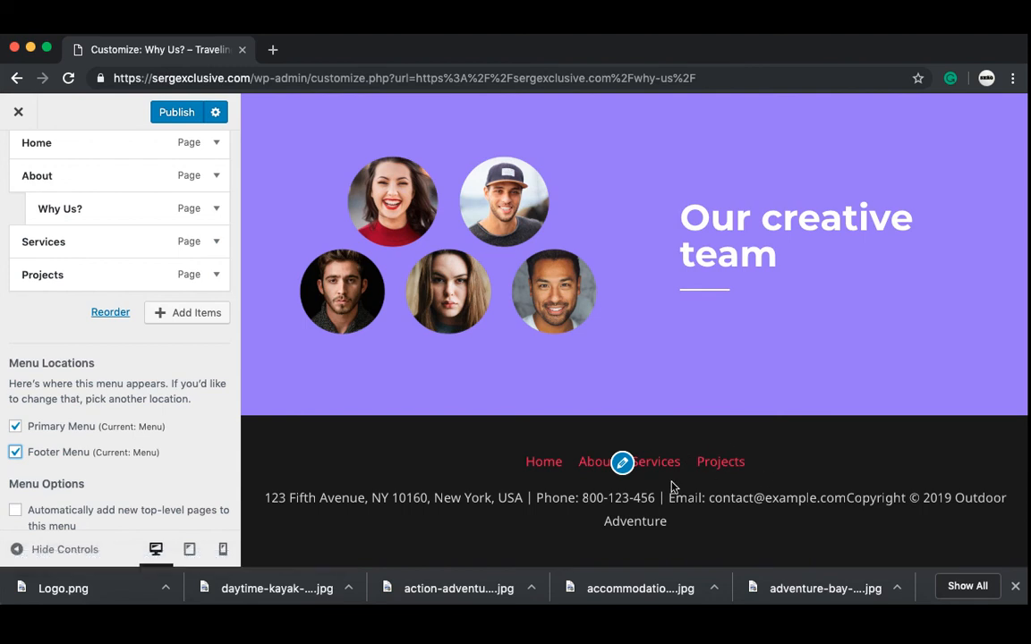
pyautogui.scroll(-2, 71, 464)
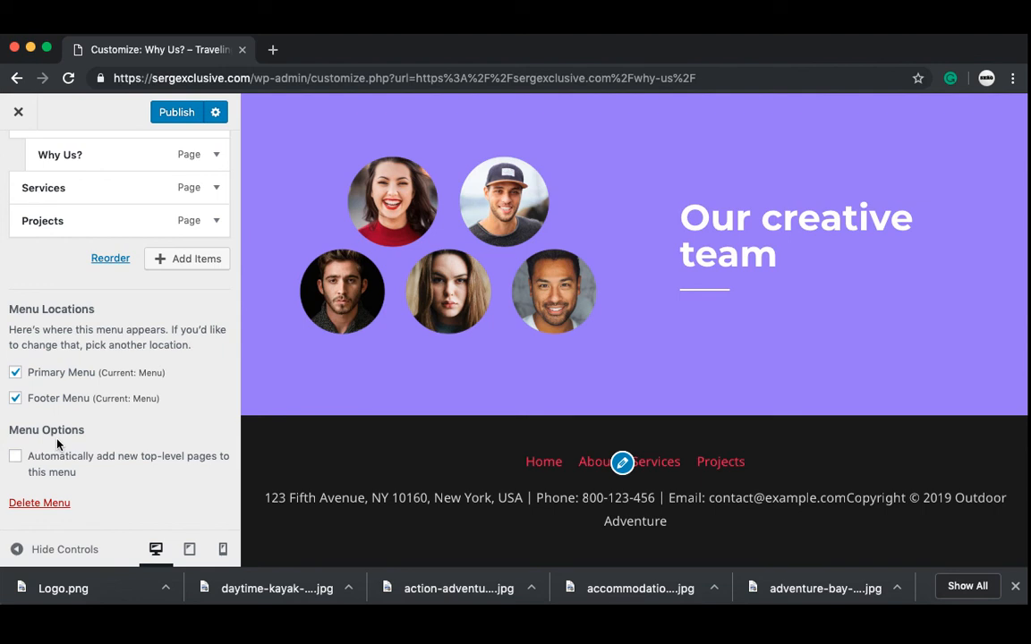
pyautogui.click(15, 399)
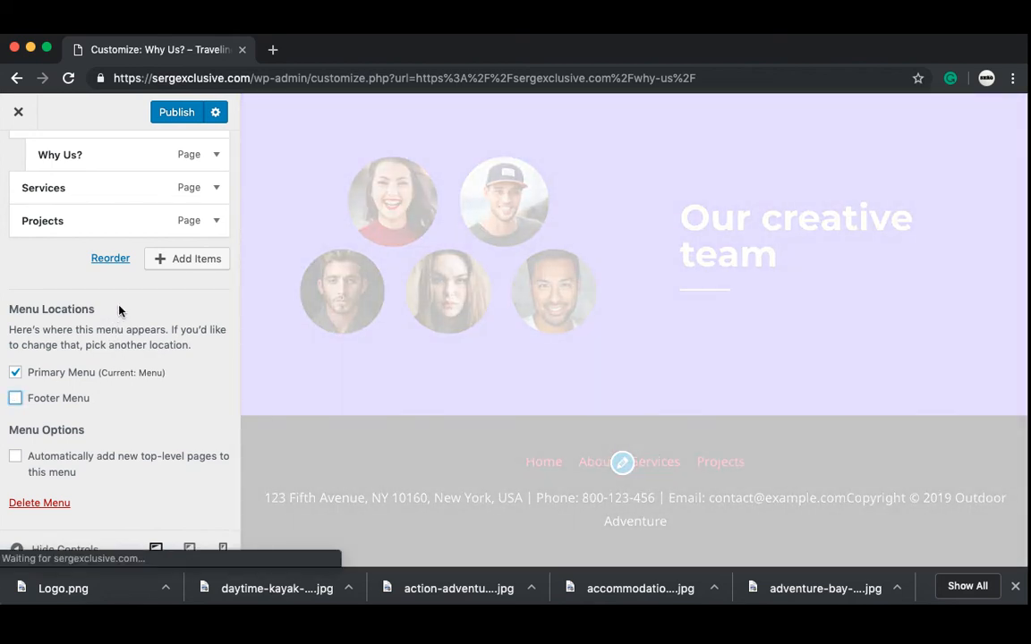
pyautogui.scroll(4, 120, 309)
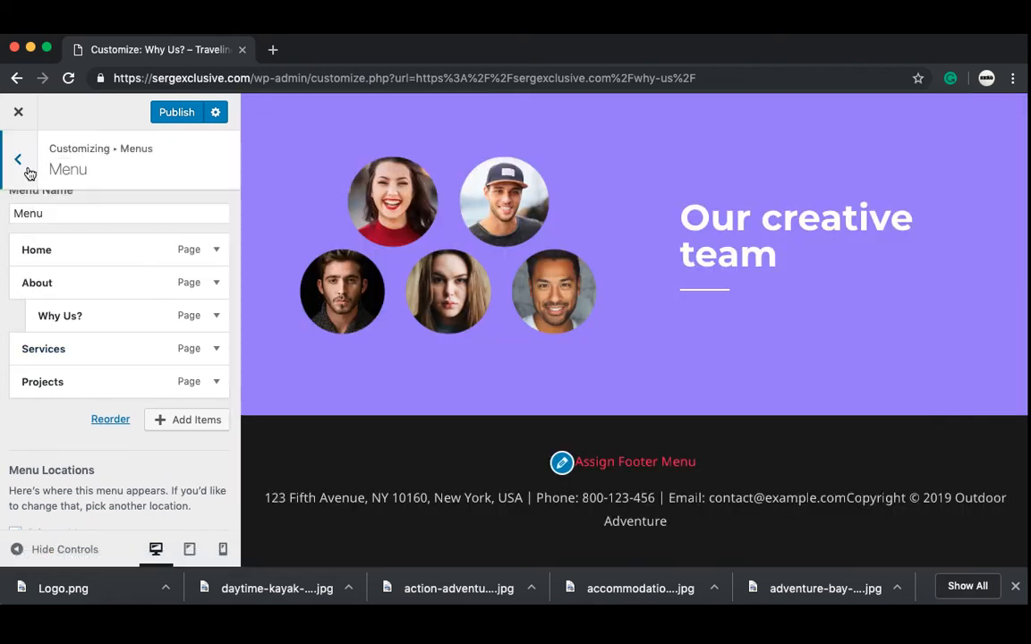
pyautogui.click(19, 161)
# Step: Create a new menu named 'Footer menu' assigned to the Footer Menu location
pyautogui.click(150, 301)
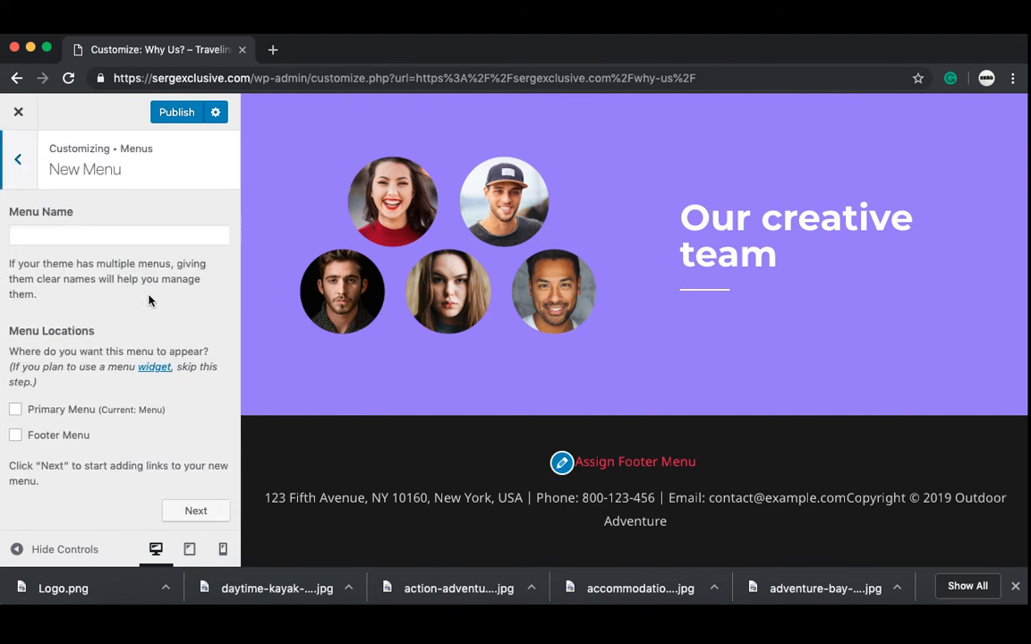
pyautogui.click(86, 239)
pyautogui.write('Foote')
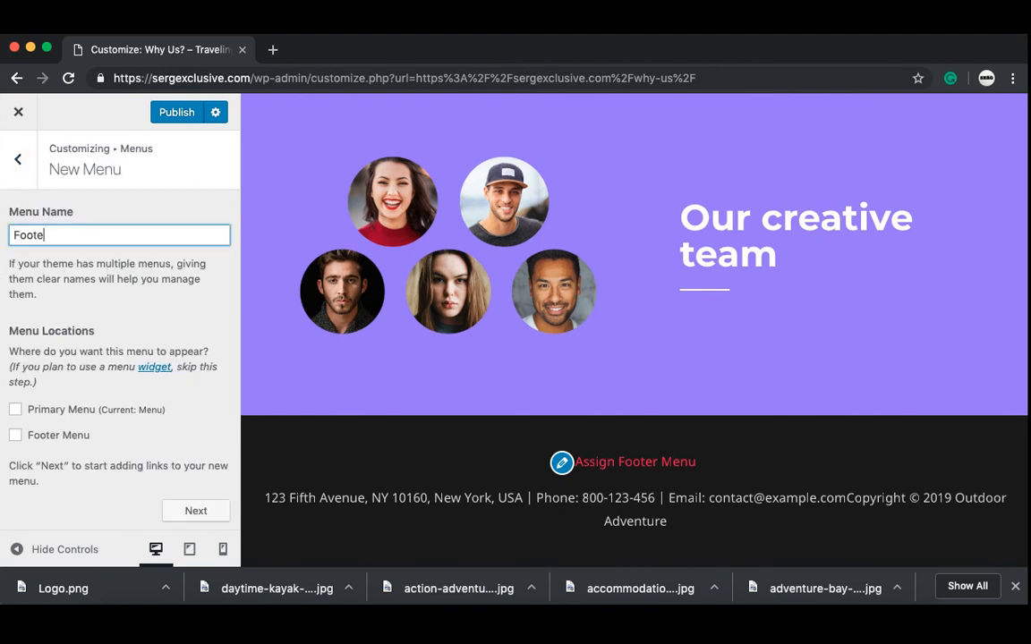
pyautogui.write('t')
pyautogui.press('BackSpace')
pyautogui.write('r mue')
pyautogui.click(16, 436)
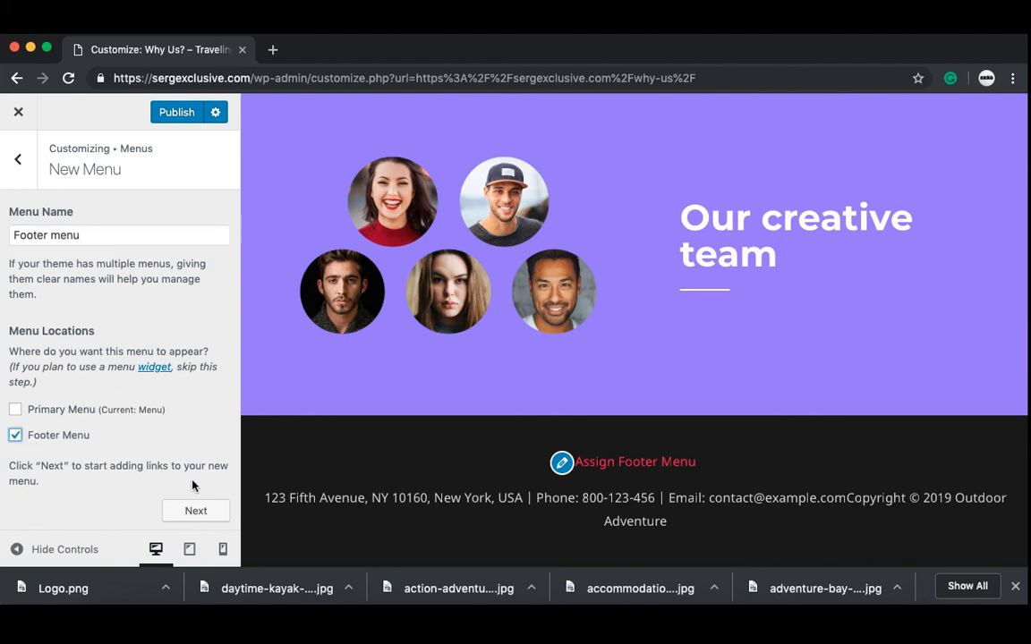
pyautogui.click(200, 514)
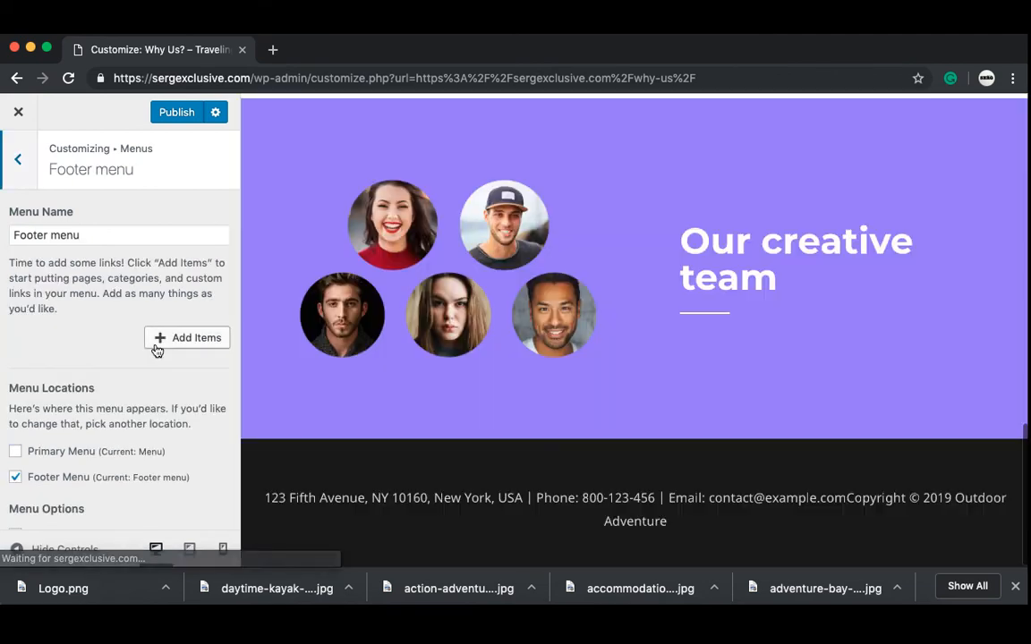
# Step: Add the Home, Contact, Projects and Services pages to the Footer menu
pyautogui.click(187, 340)
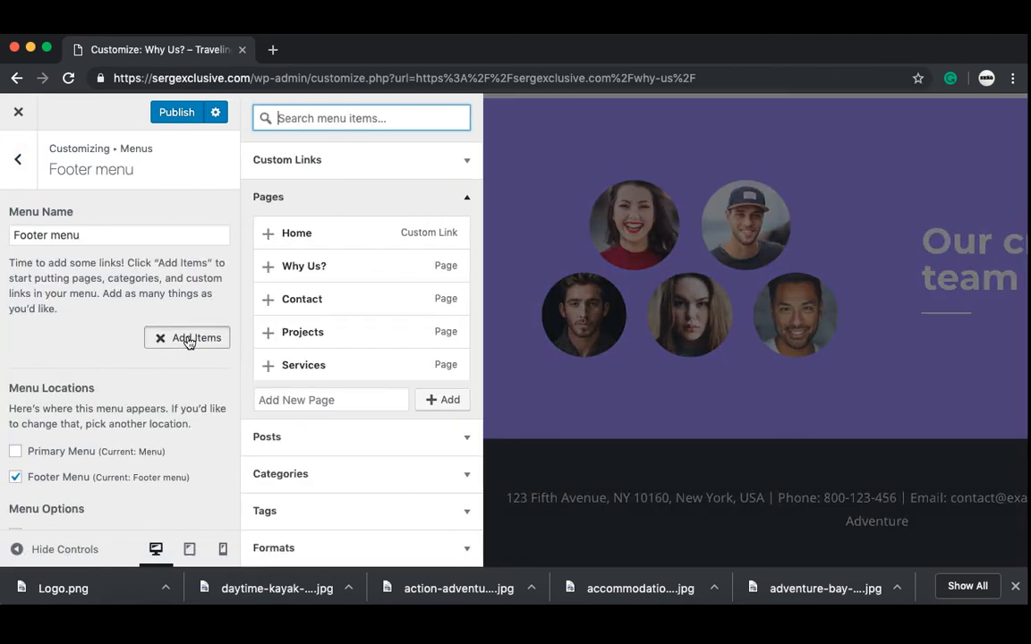
pyautogui.click(269, 240)
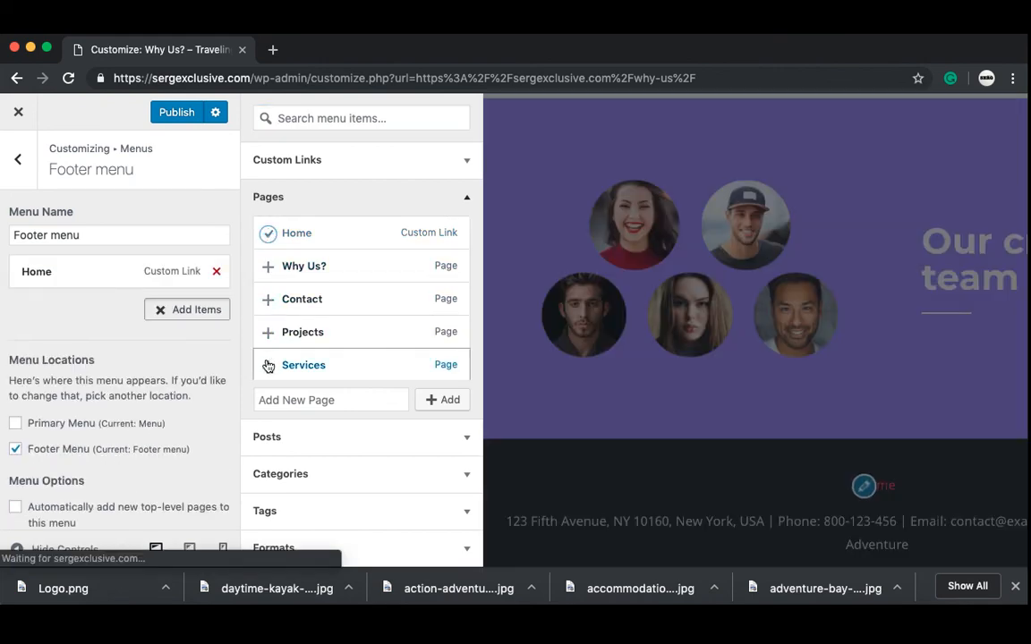
pyautogui.click(268, 299)
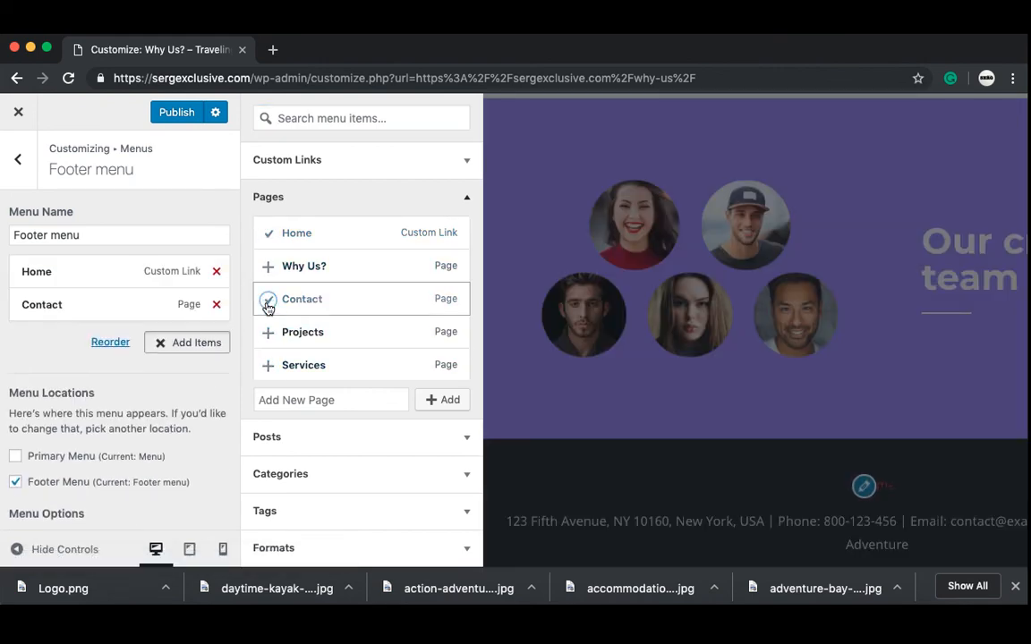
pyautogui.click(268, 333)
pyautogui.click(268, 366)
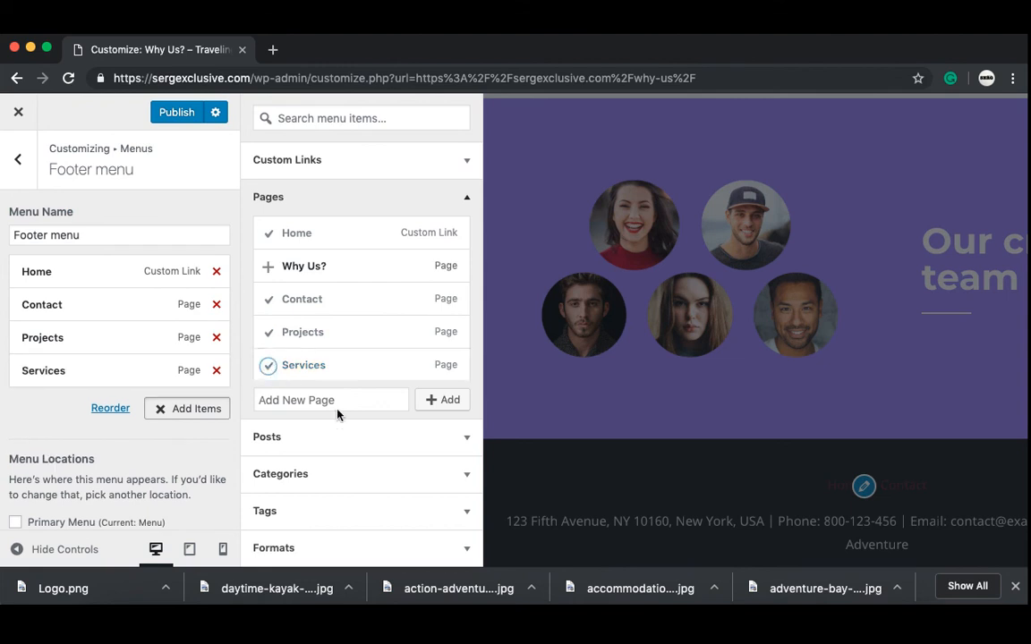
pyautogui.click(561, 479)
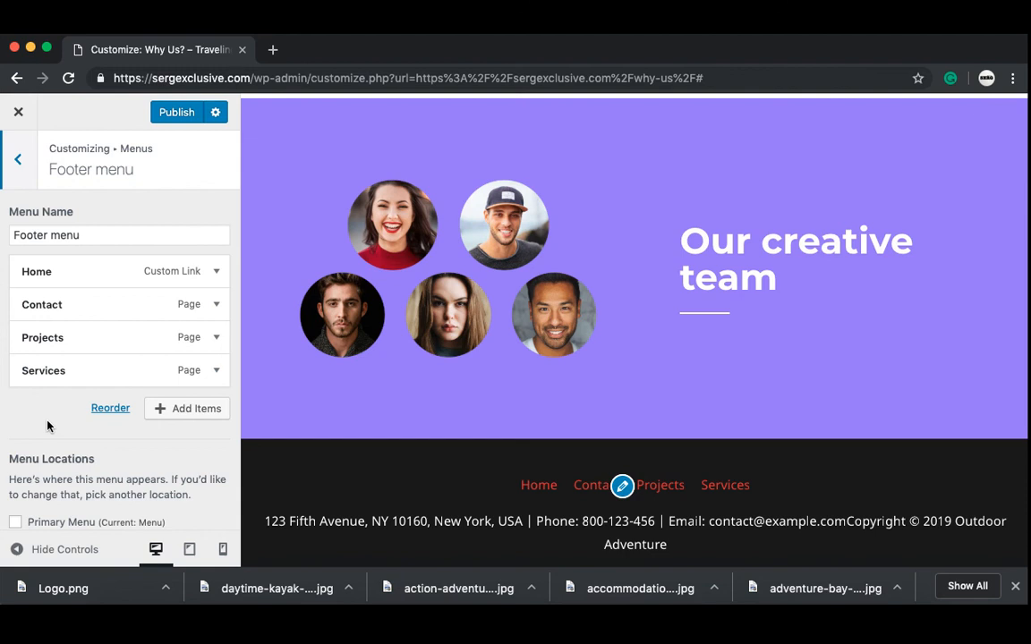
pyautogui.click(15, 173)
# Step: Under Colors & Background > Footer Bar, set the Link Color to the white swatch
pyautogui.click(16, 172)
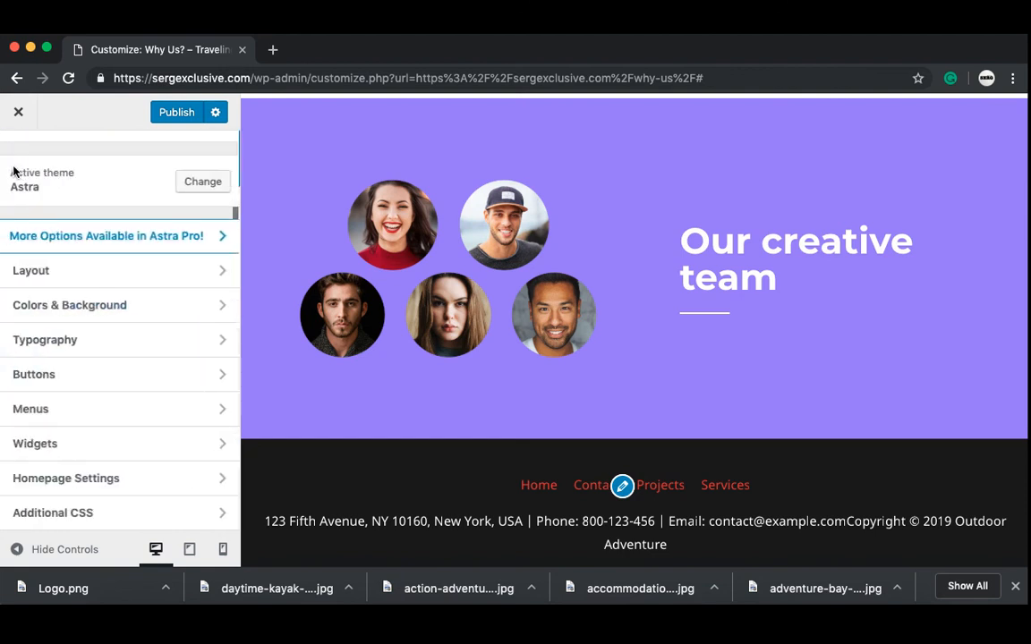
pyautogui.click(54, 309)
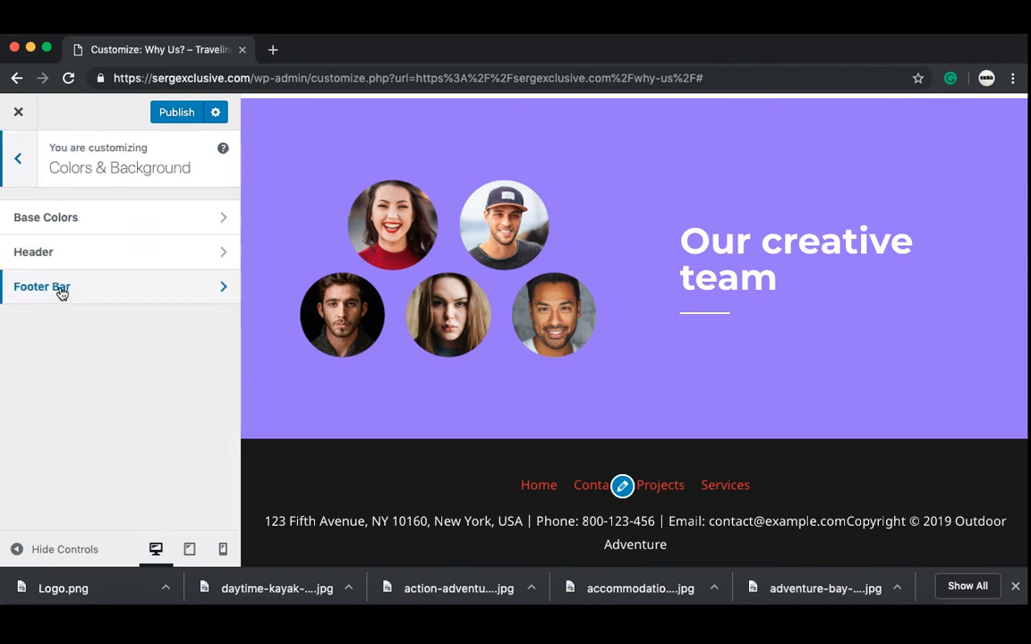
pyautogui.click(62, 291)
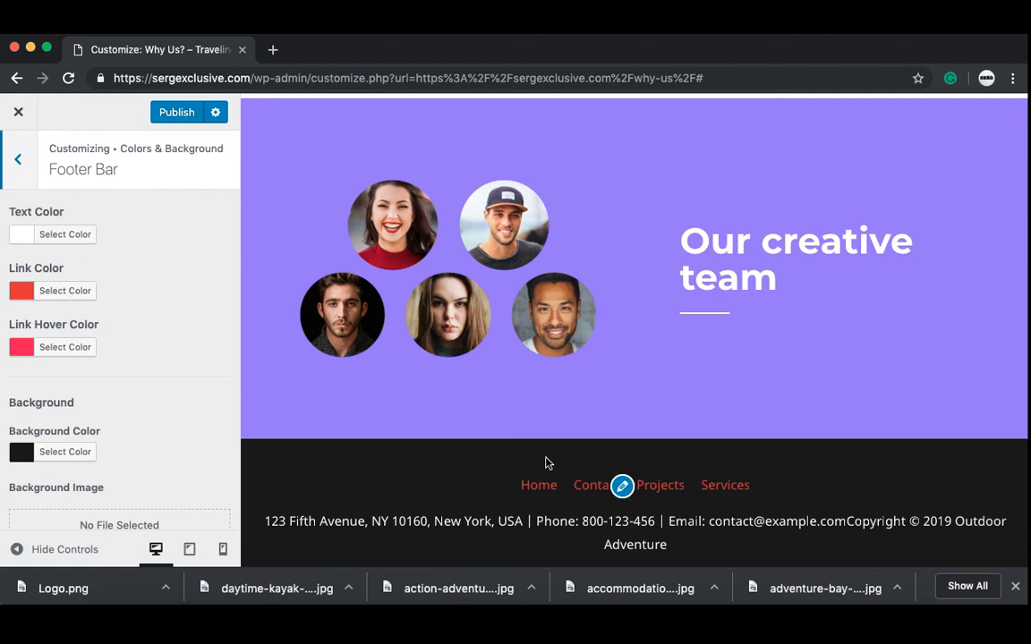
pyautogui.click(68, 298)
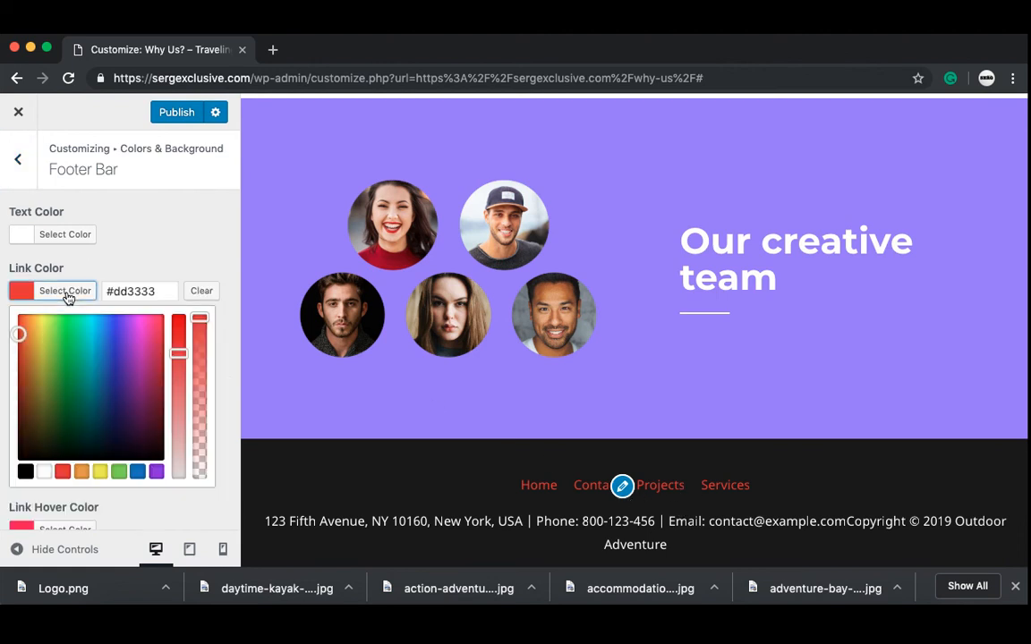
pyautogui.click(44, 472)
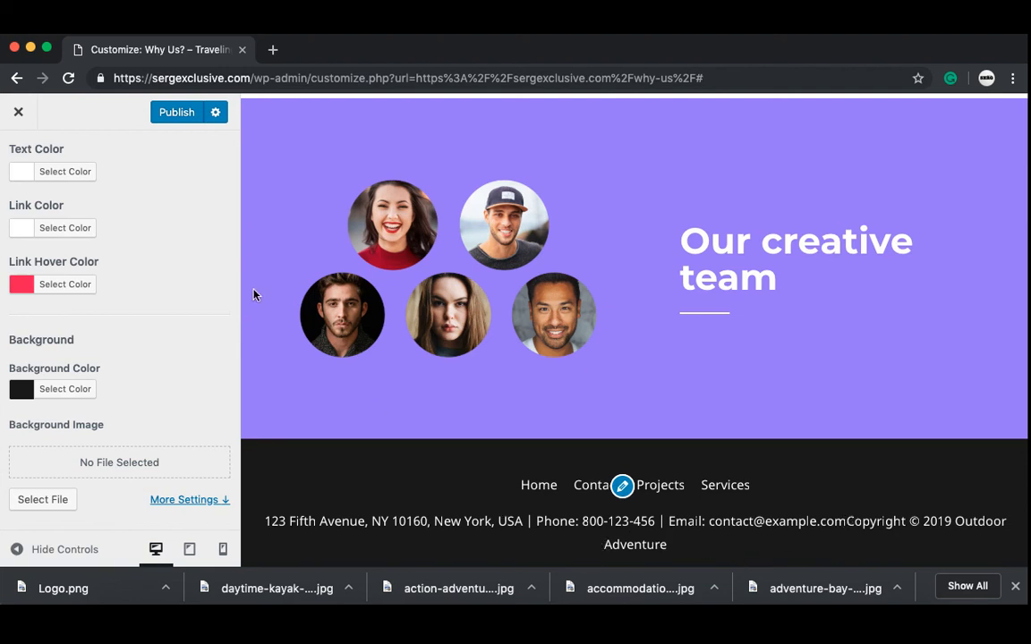
pyautogui.scroll(2, 156, 246)
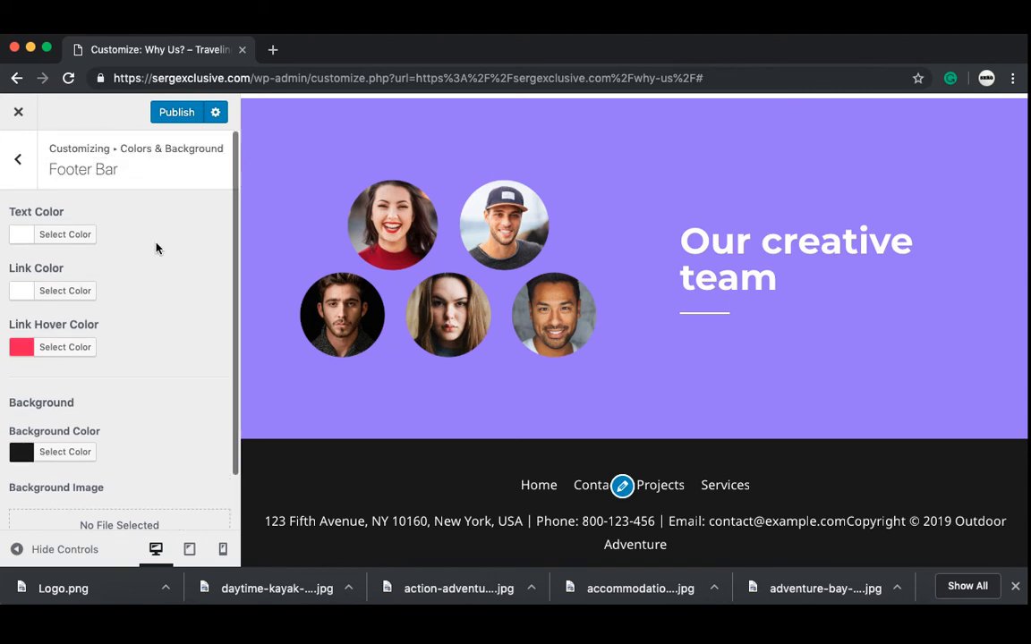
# Step: Put a <br> before the copyright in the Footer Bar custom text and publish
pyautogui.click(18, 160)
pyautogui.click(21, 168)
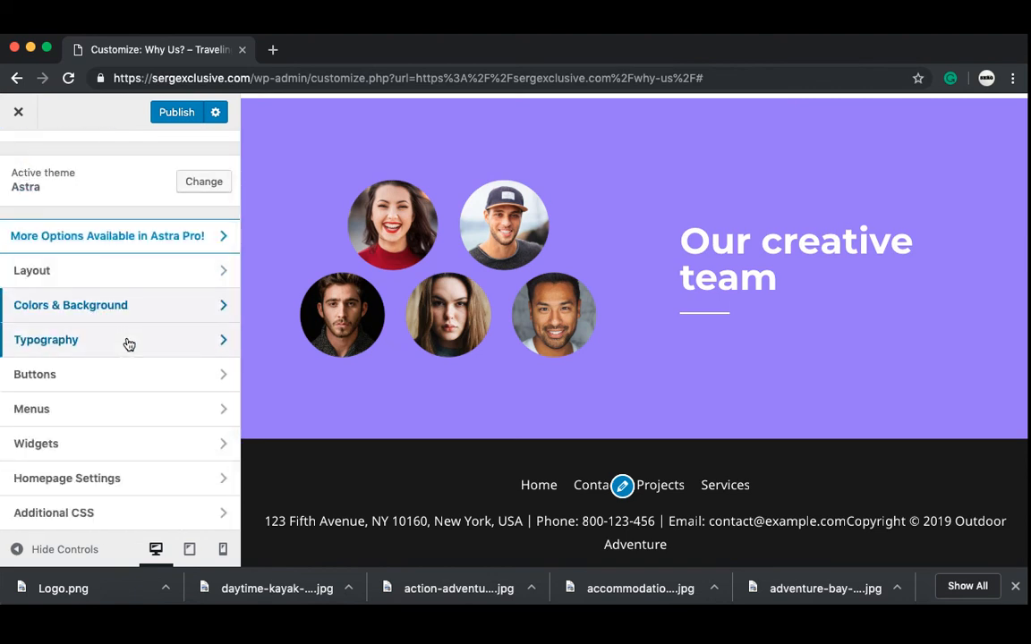
pyautogui.click(113, 282)
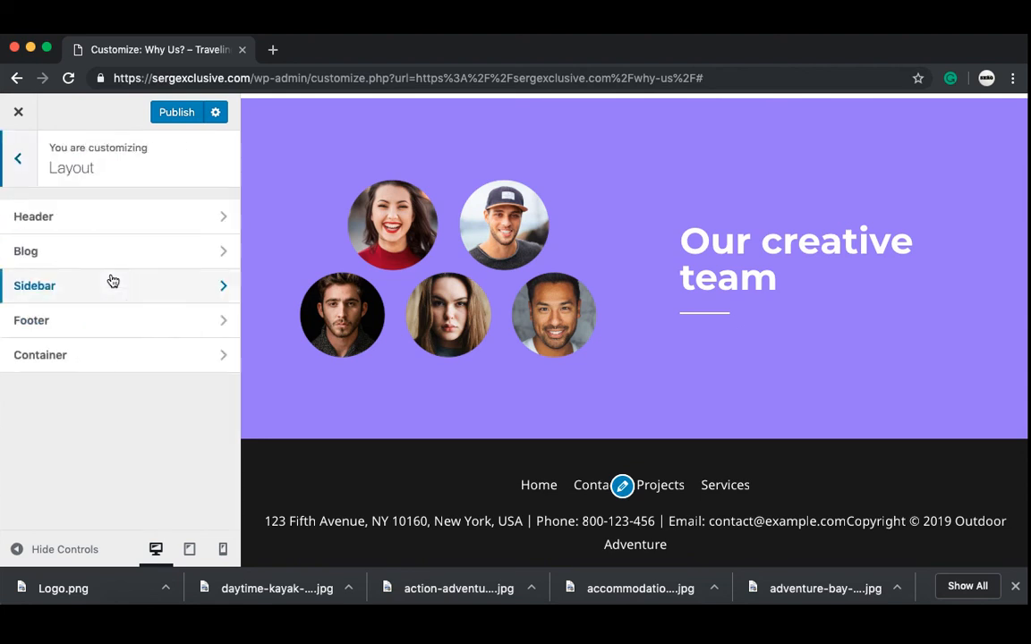
pyautogui.click(72, 315)
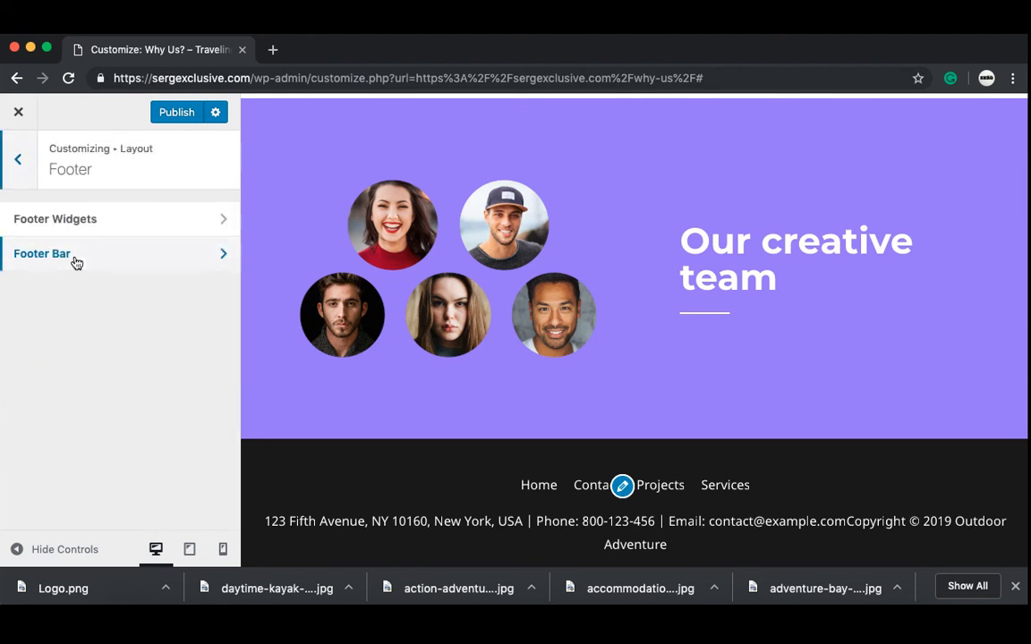
pyautogui.click(74, 258)
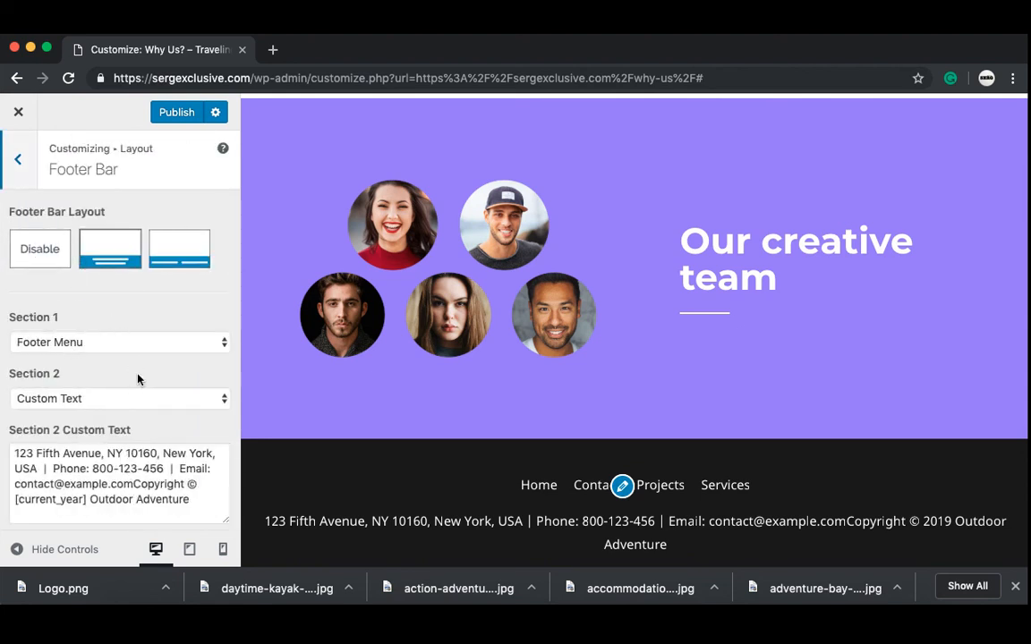
pyautogui.scroll(-2, 139, 379)
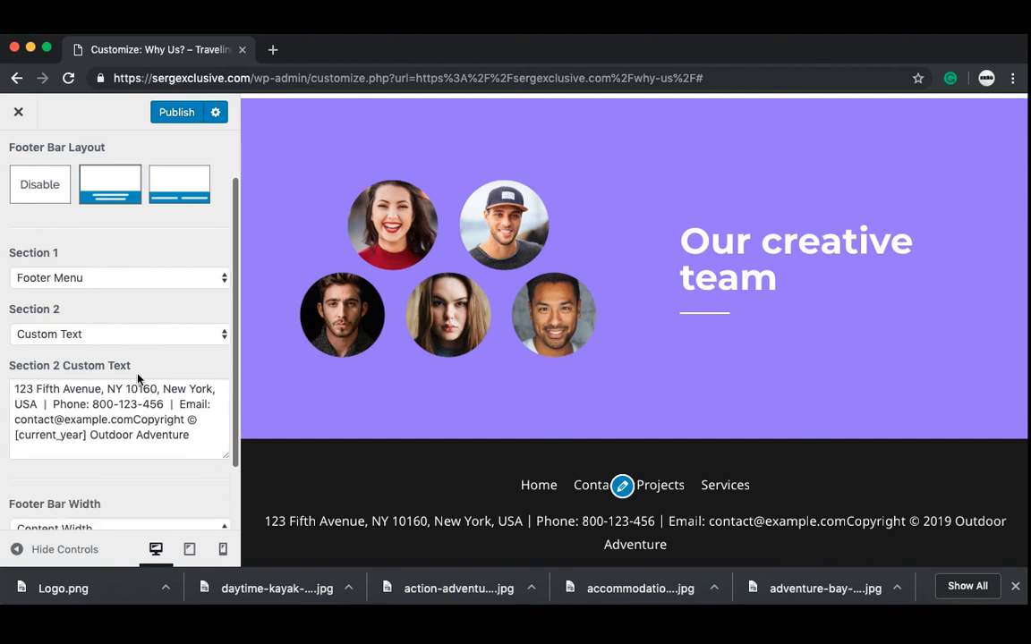
pyautogui.scroll(-1, 138, 380)
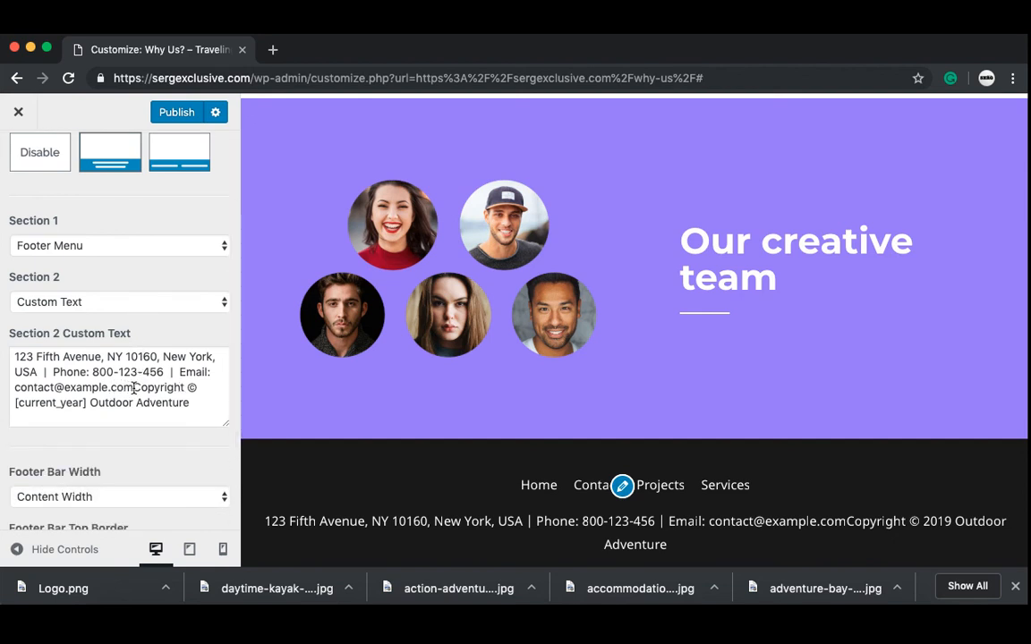
pyautogui.click(133, 388)
pyautogui.press('Return')
pyautogui.press('Return')
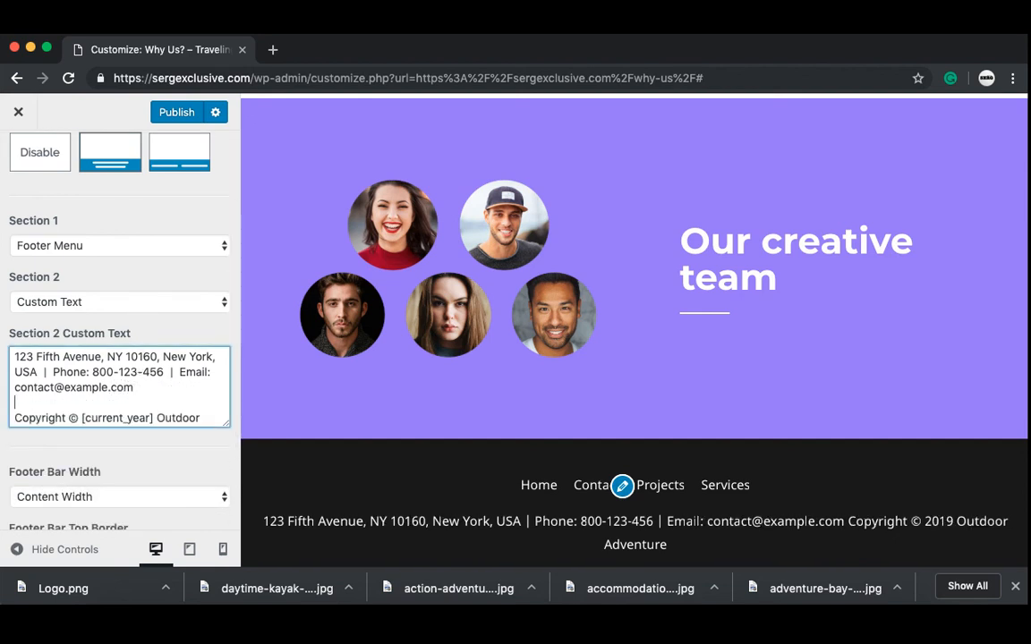
pyautogui.write('<br>')
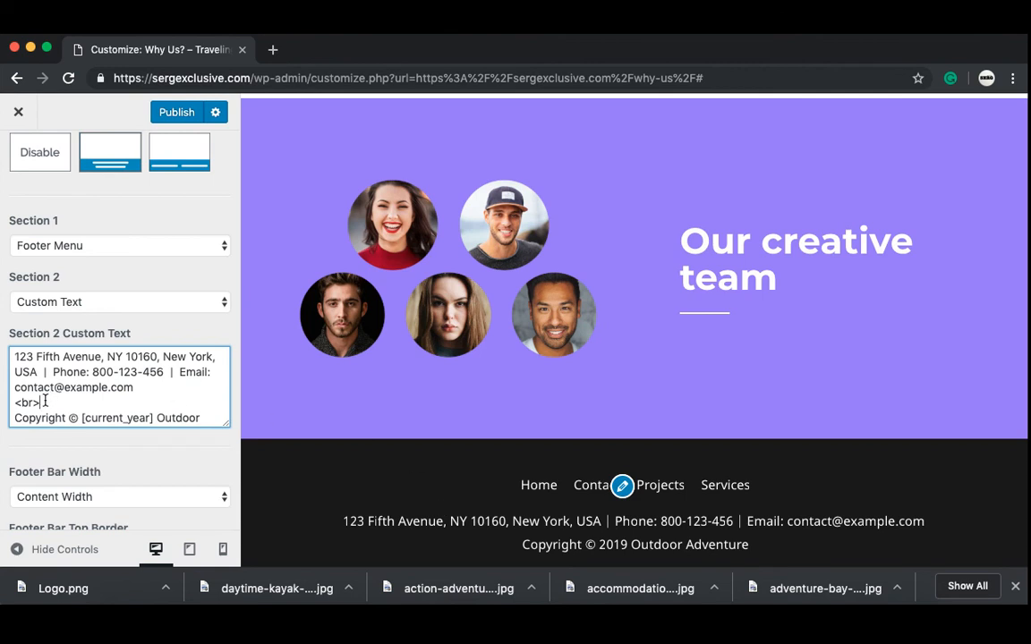
pyautogui.moveTo(40, 404); pyautogui.dragTo(13, 404)
pyautogui.click(173, 113)
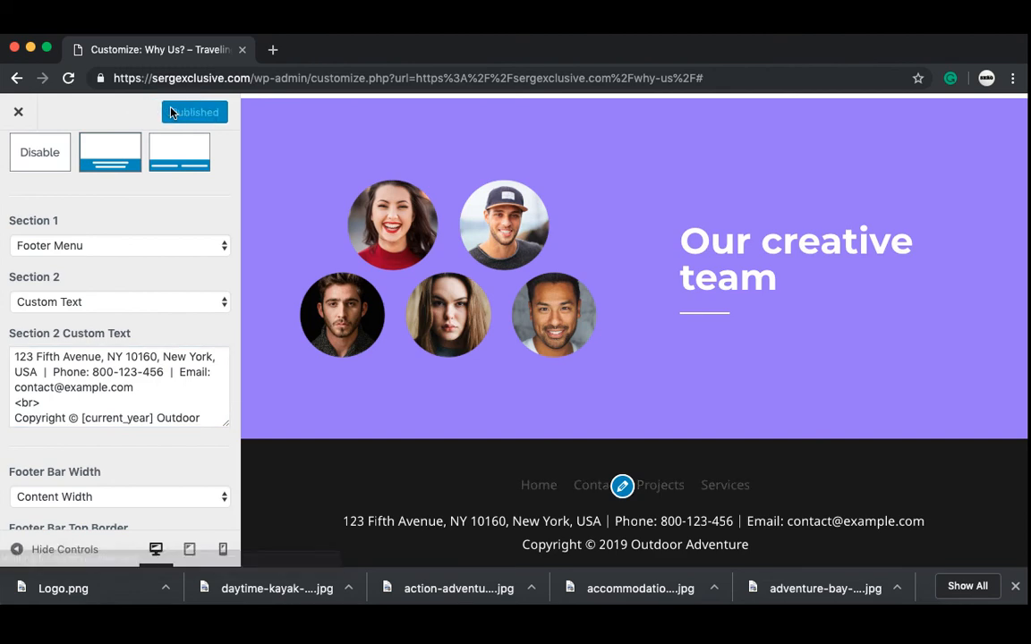
pyautogui.click(18, 112)
# Step: Browse the live Home and Contact Us pages, check connection security, then return to Dashboard
pyautogui.click(639, 159)
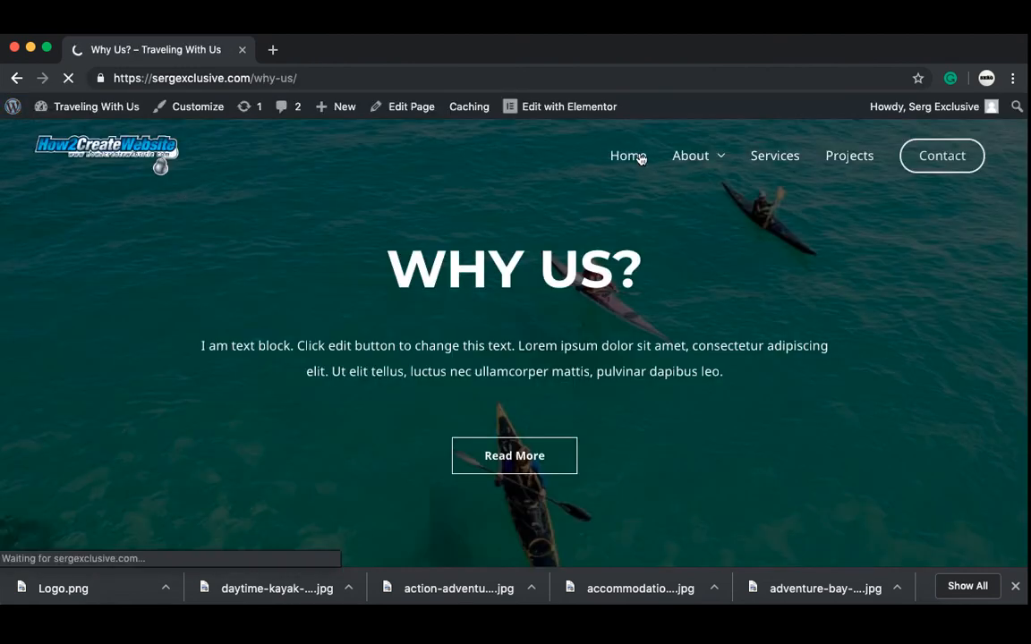
pyautogui.scroll(-3, 460, 251)
pyautogui.scroll(-20, 460, 252)
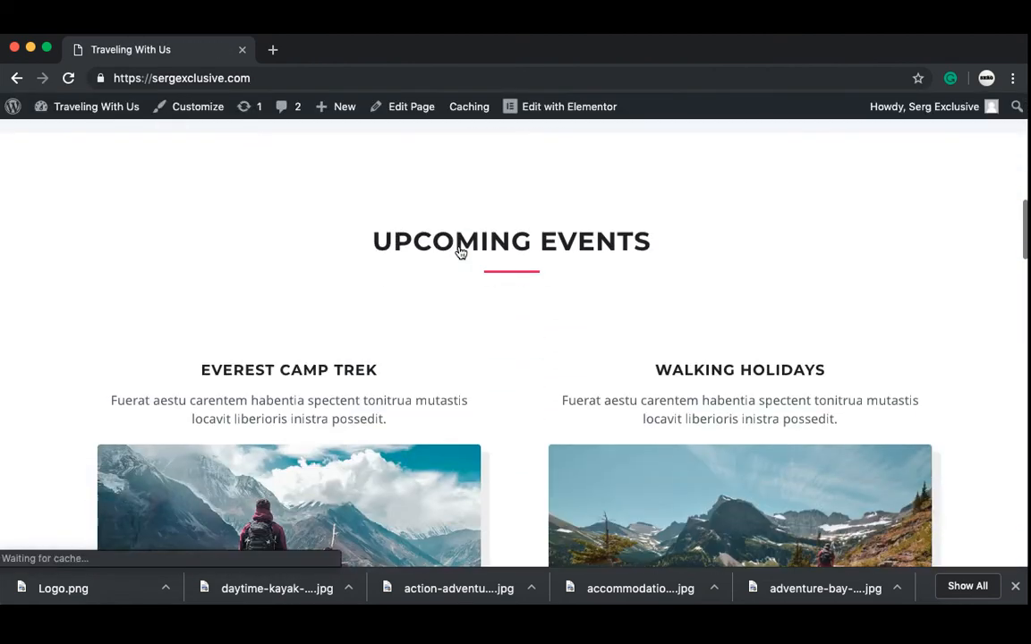
pyautogui.scroll(-15, 459, 251)
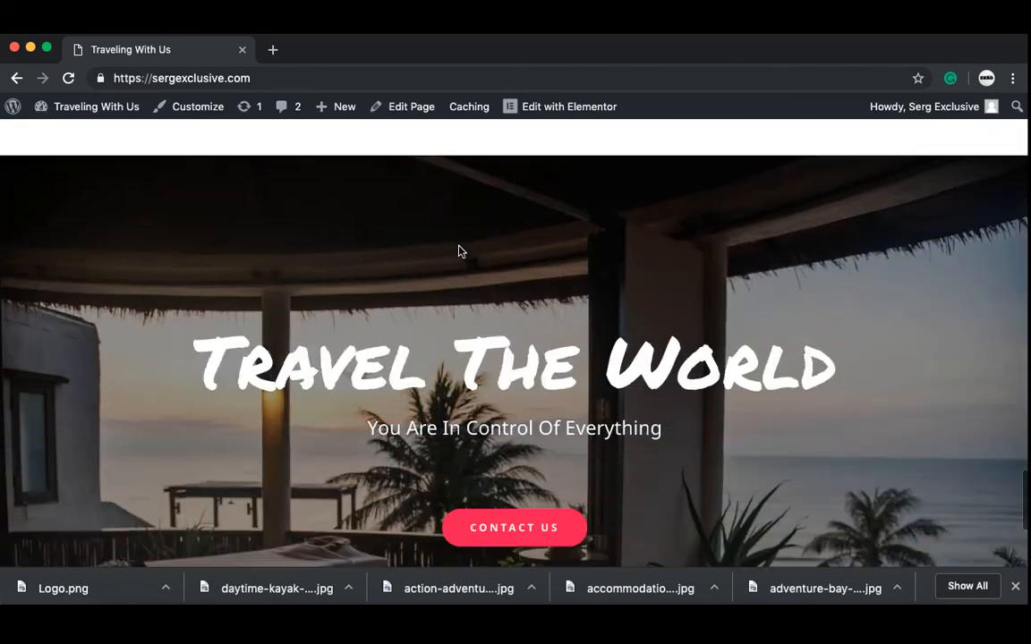
pyautogui.click(528, 273)
pyautogui.scroll(-7, 527, 279)
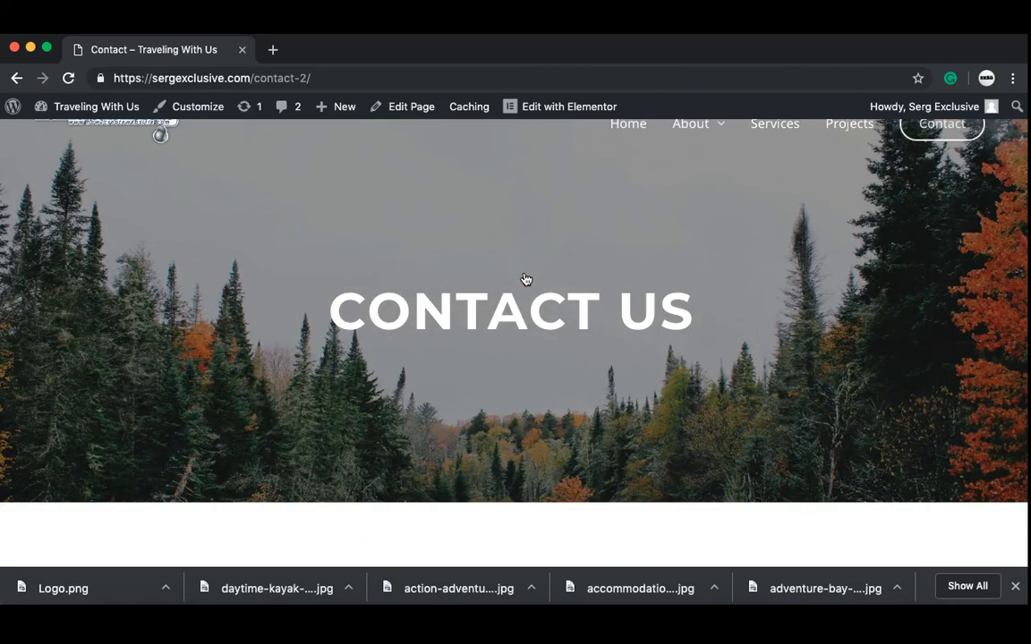
pyautogui.scroll(7, 400, 194)
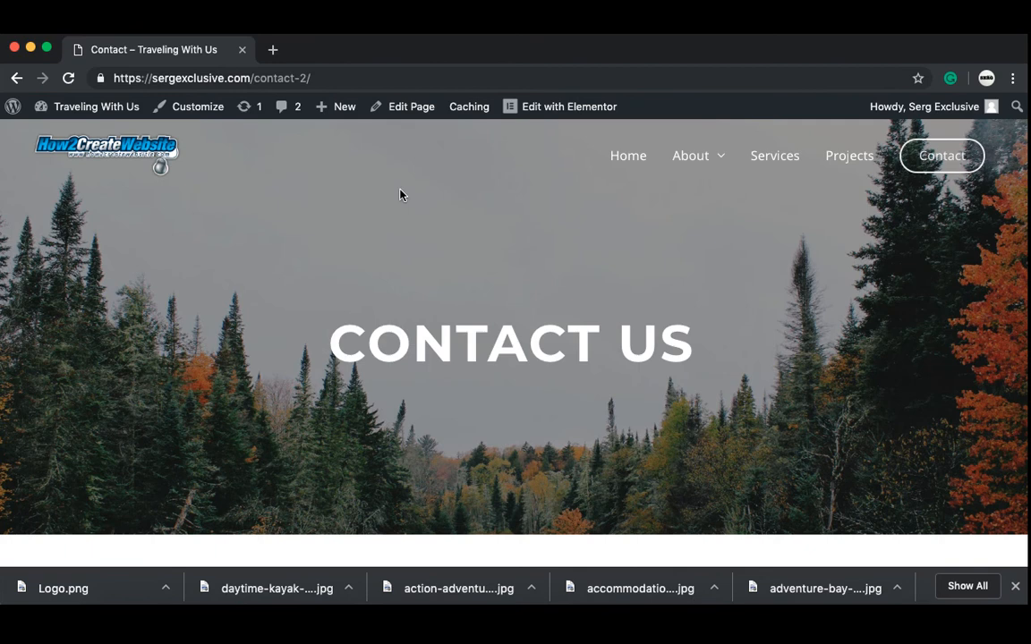
pyautogui.click(101, 79)
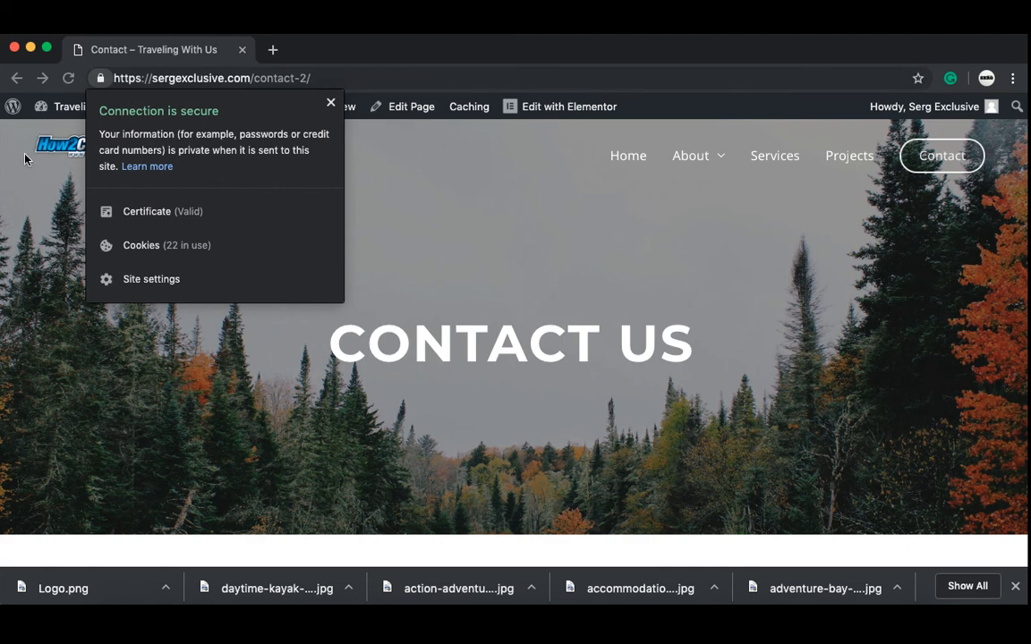
pyautogui.click(65, 107)
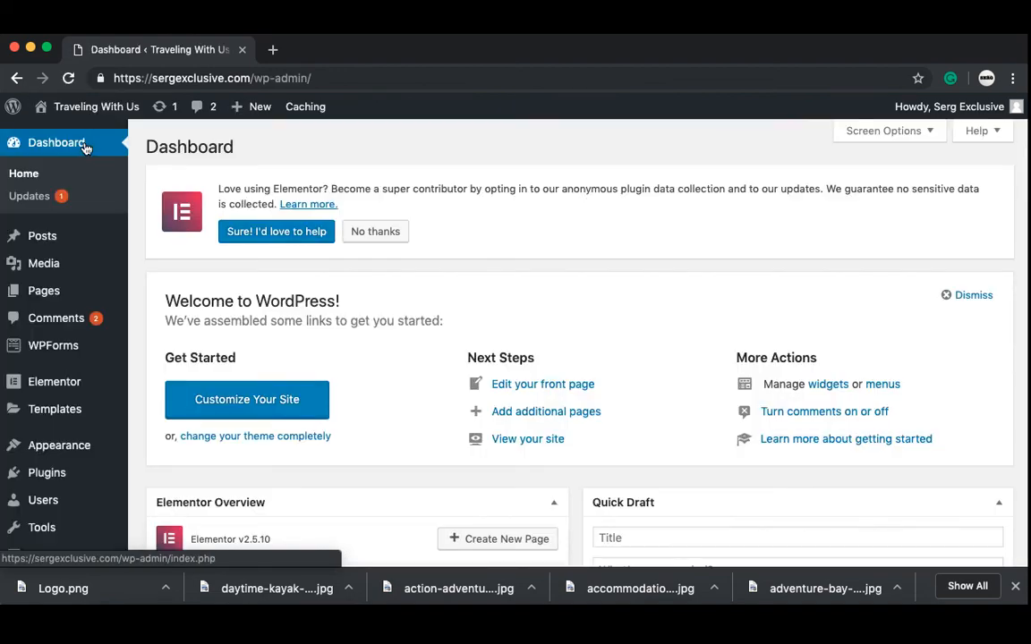
# Step: Search plugins for 'really simple', then install and activate Really Simple SSL
pyautogui.moveTo(46, 472)
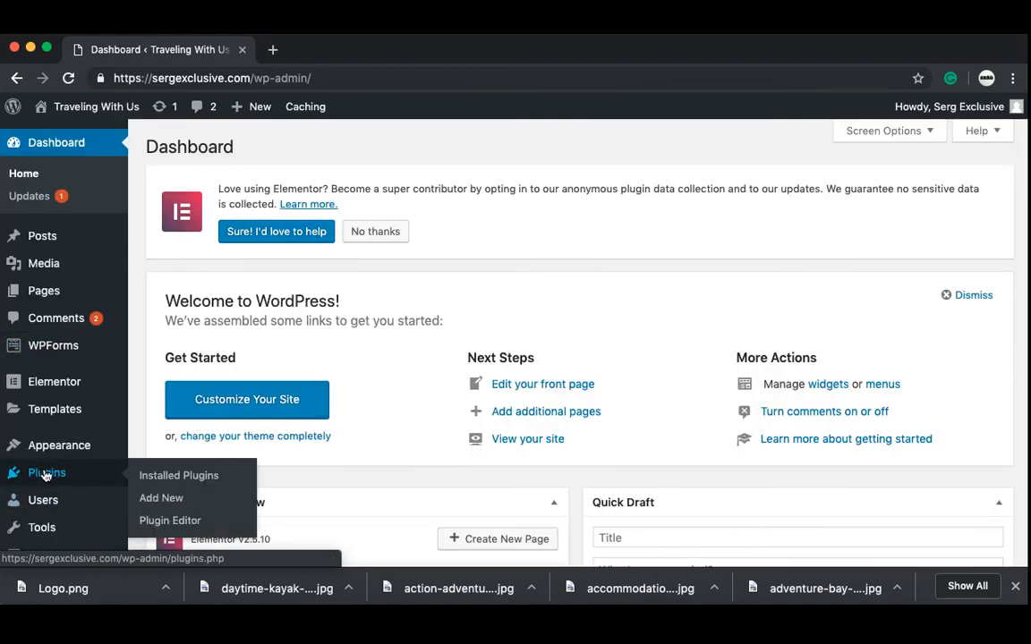
pyautogui.click(78, 475)
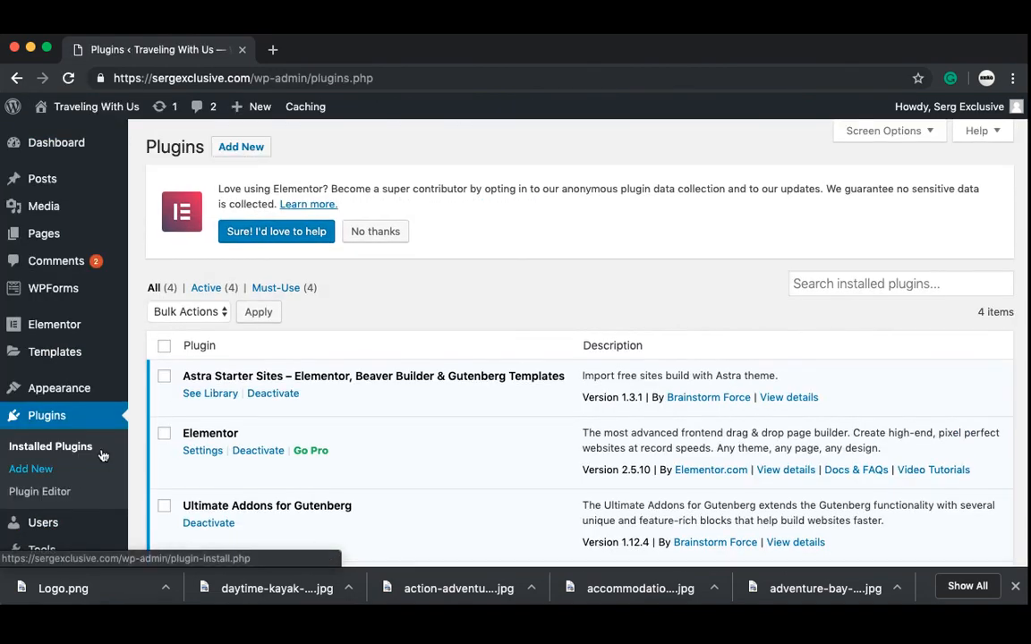
pyautogui.click(249, 156)
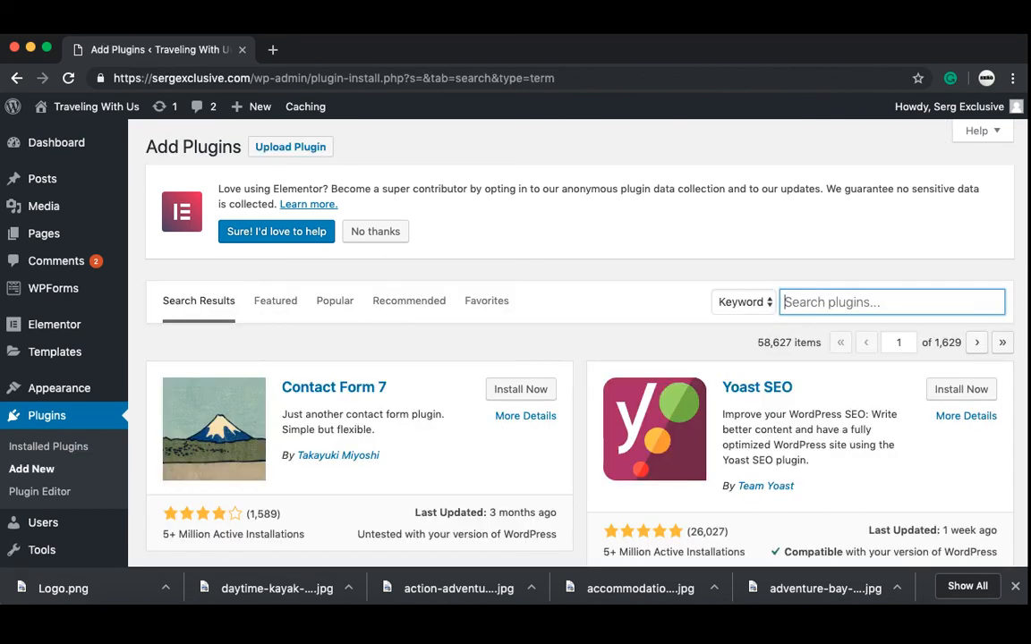
pyautogui.write('rea')
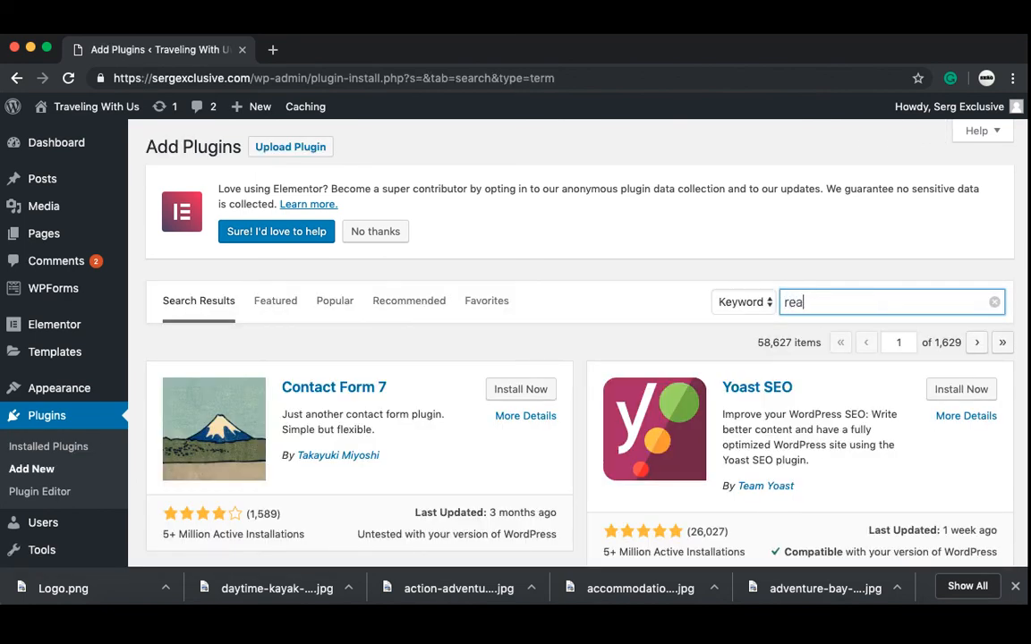
pyautogui.write('lly simple')
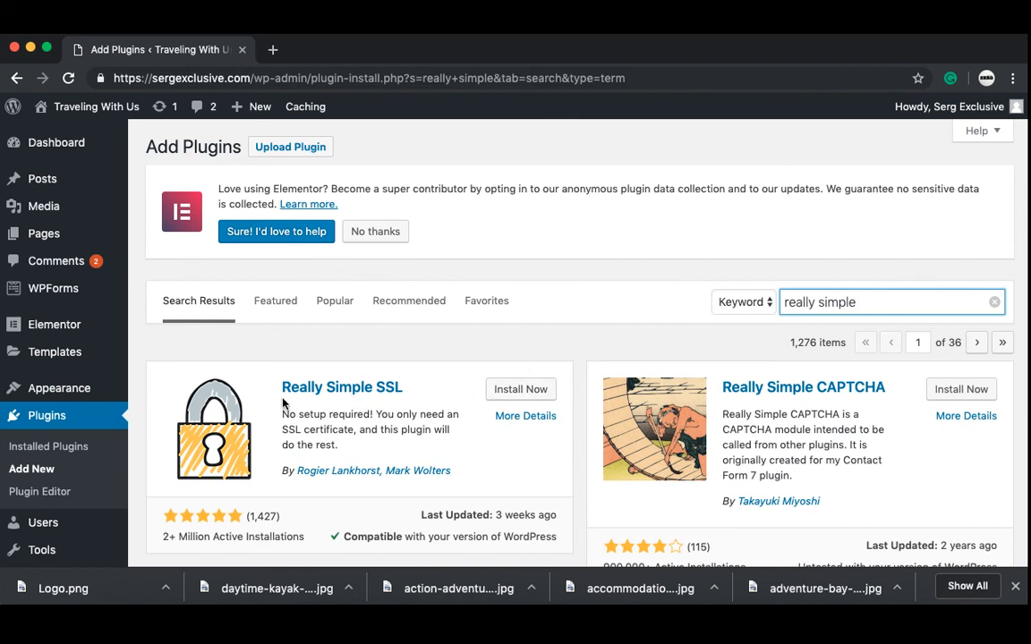
pyautogui.click(538, 399)
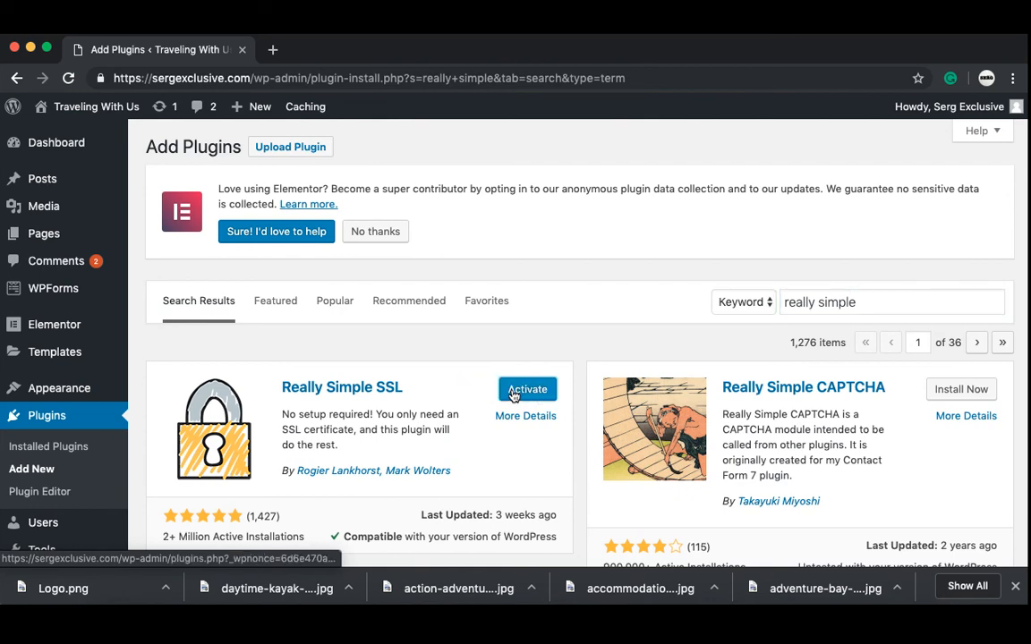
pyautogui.click(515, 391)
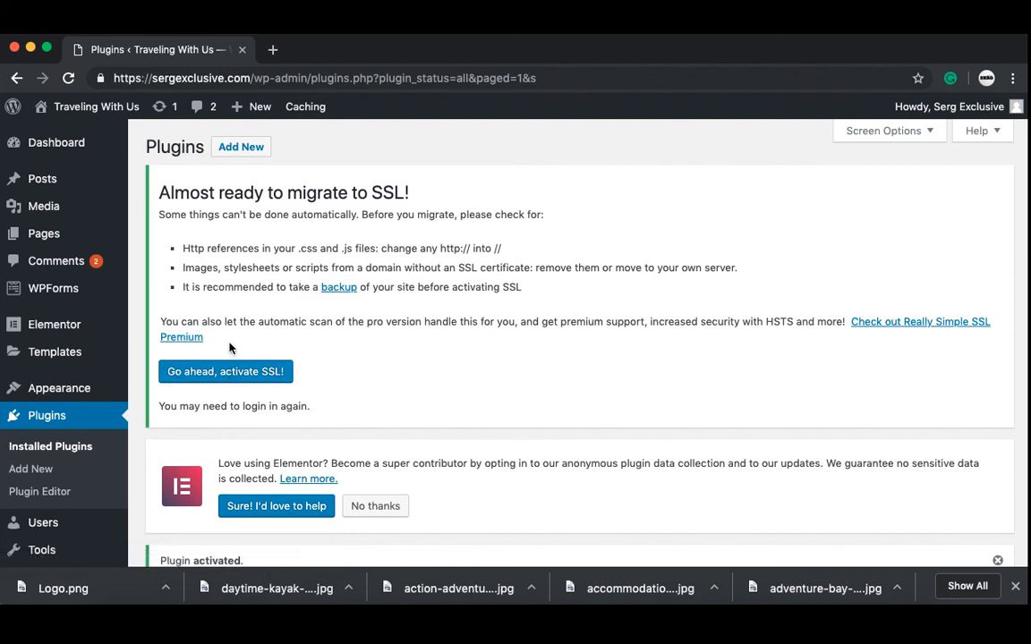
pyautogui.scroll(-2, 229, 348)
pyautogui.moveTo(69, 531)
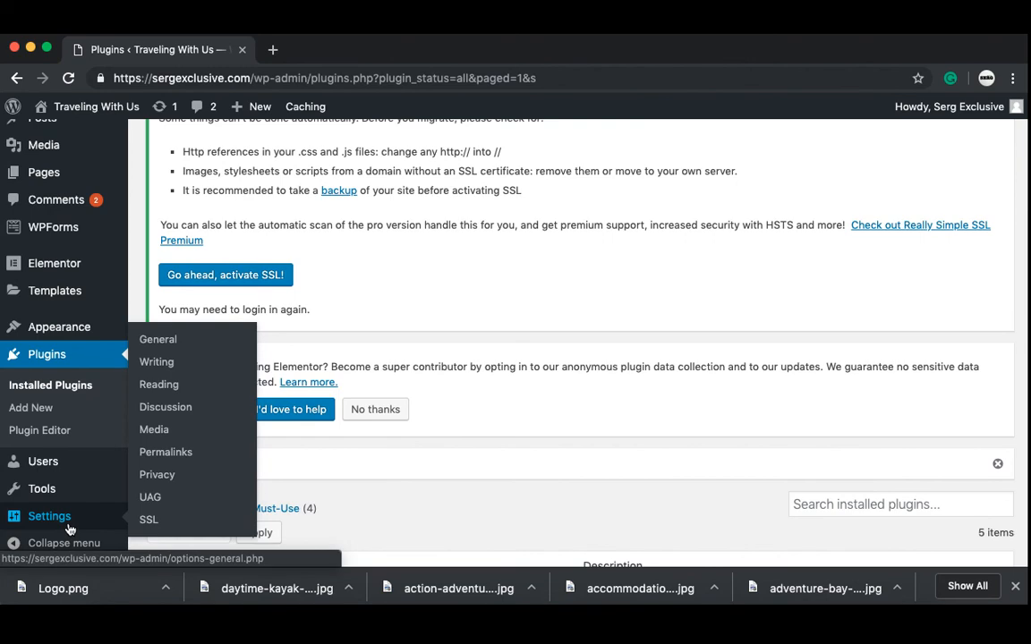
# Step: Activate SSL from Settings > SSL, then confirm the live home page shows a secure connection
pyautogui.click(149, 522)
pyautogui.scroll(-5, 143, 470)
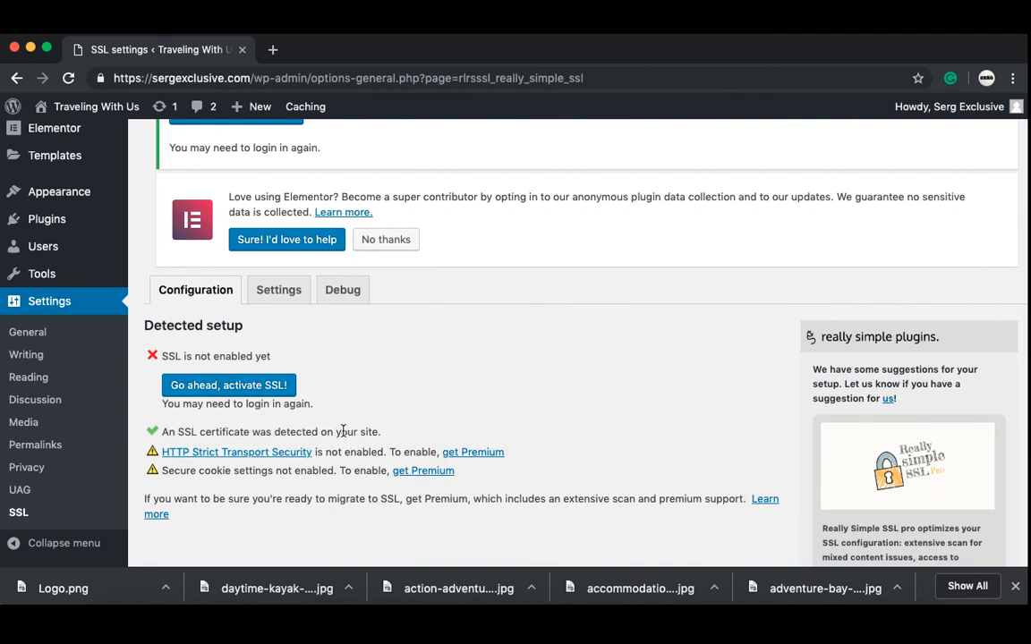
pyautogui.click(211, 390)
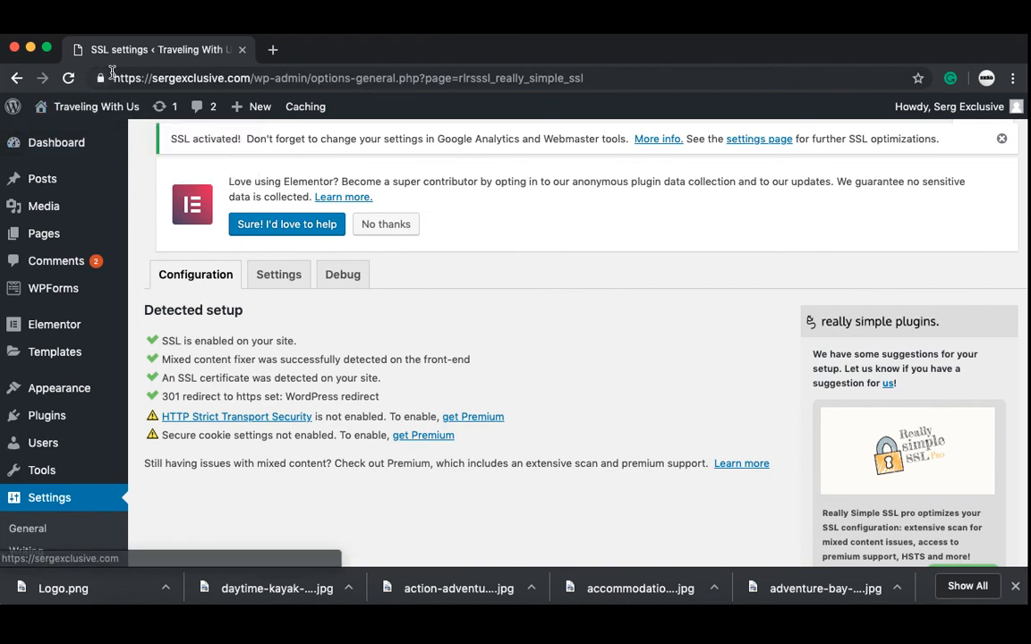
pyautogui.moveTo(93, 106)
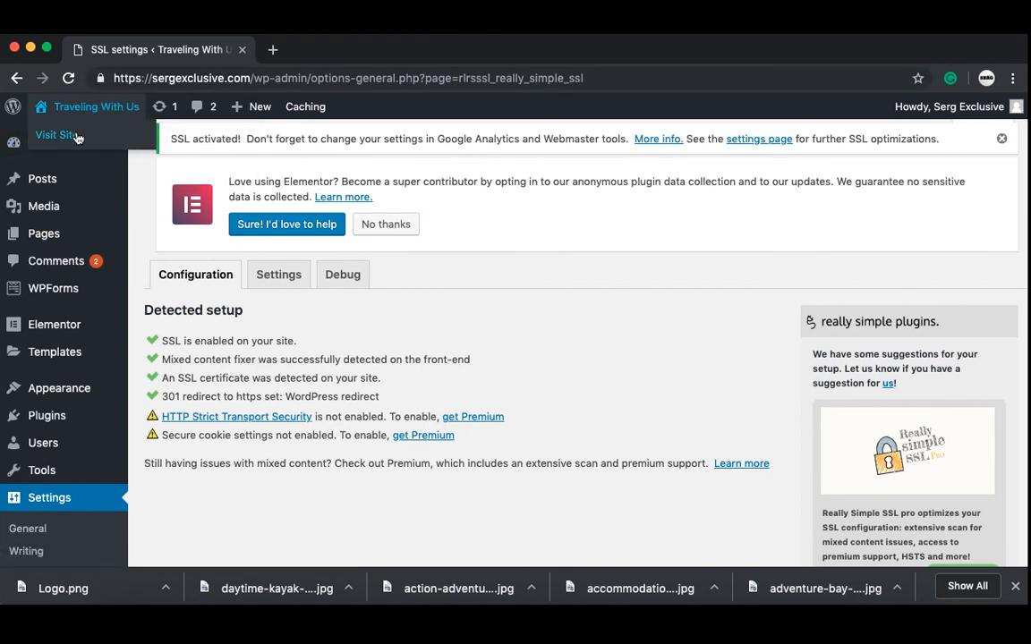
pyautogui.click(76, 136)
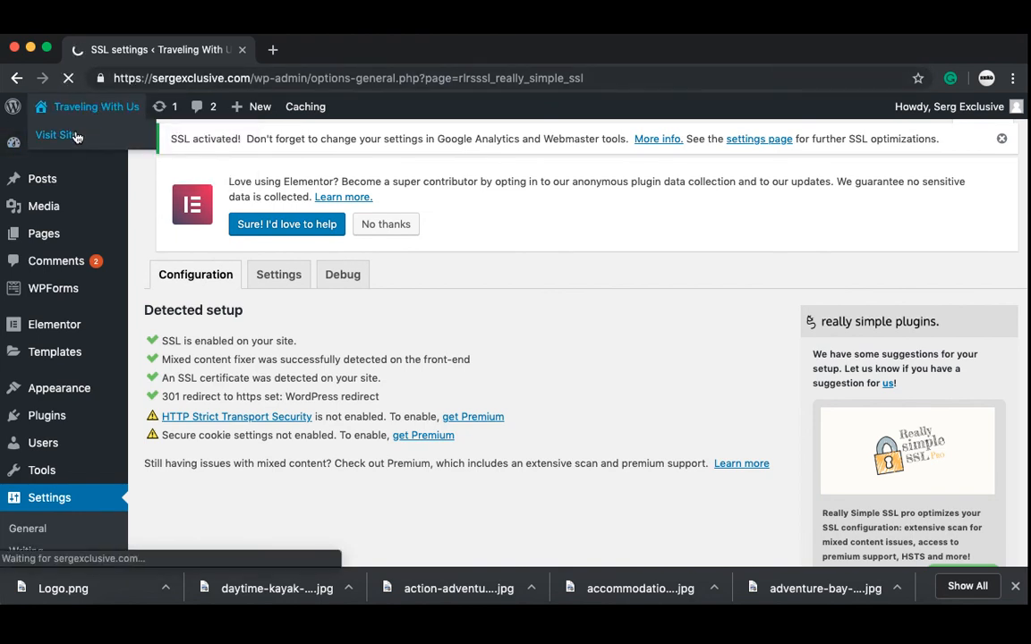
pyautogui.click(102, 78)
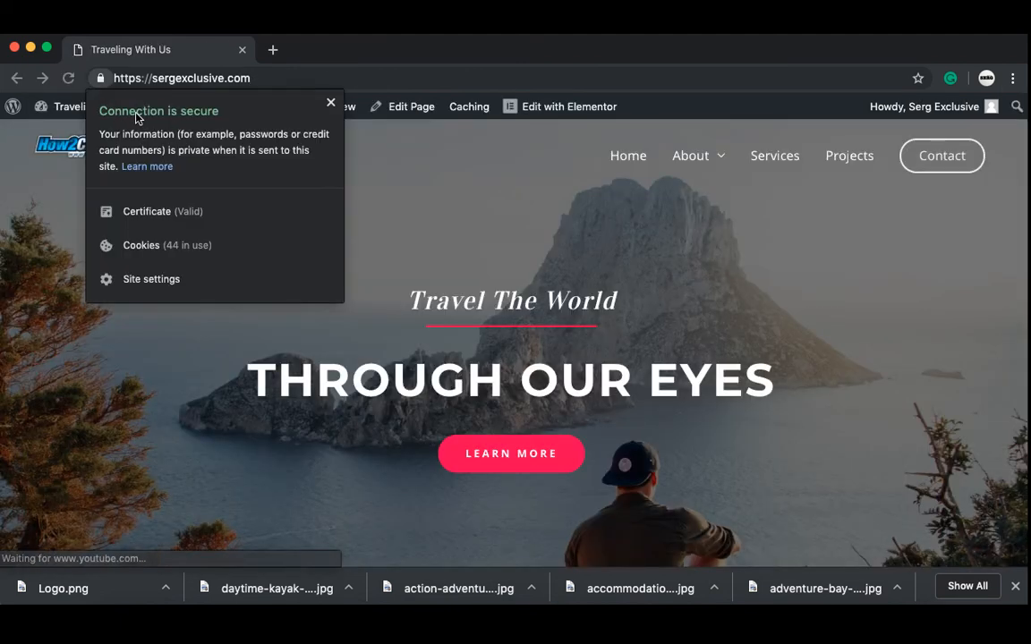
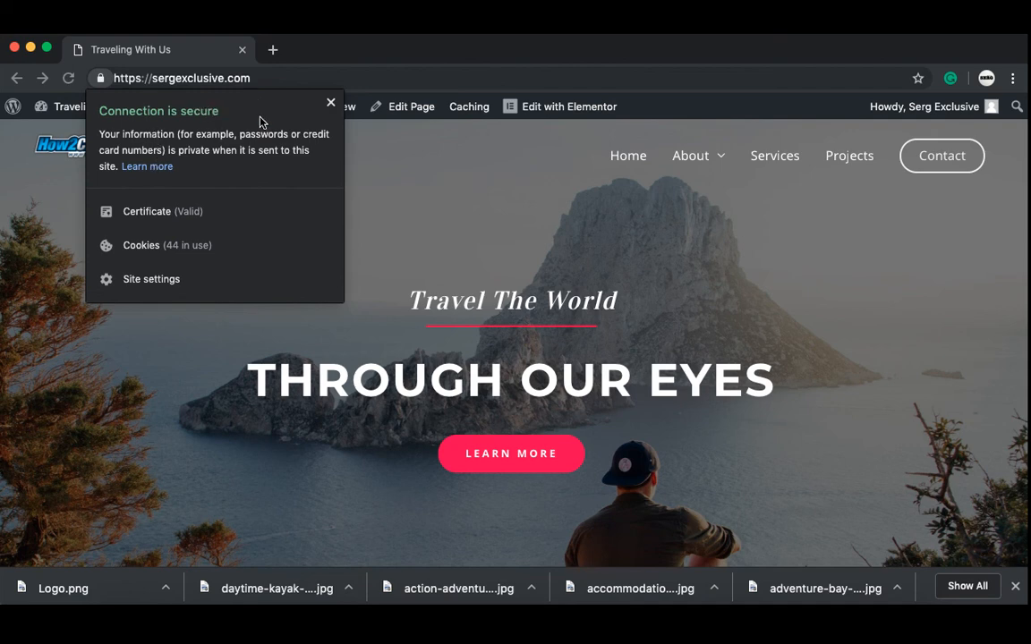
# Step: Dismiss the connection-security popup, return to the Dashboard, and open Elementor > Tools
pyautogui.click(331, 105)
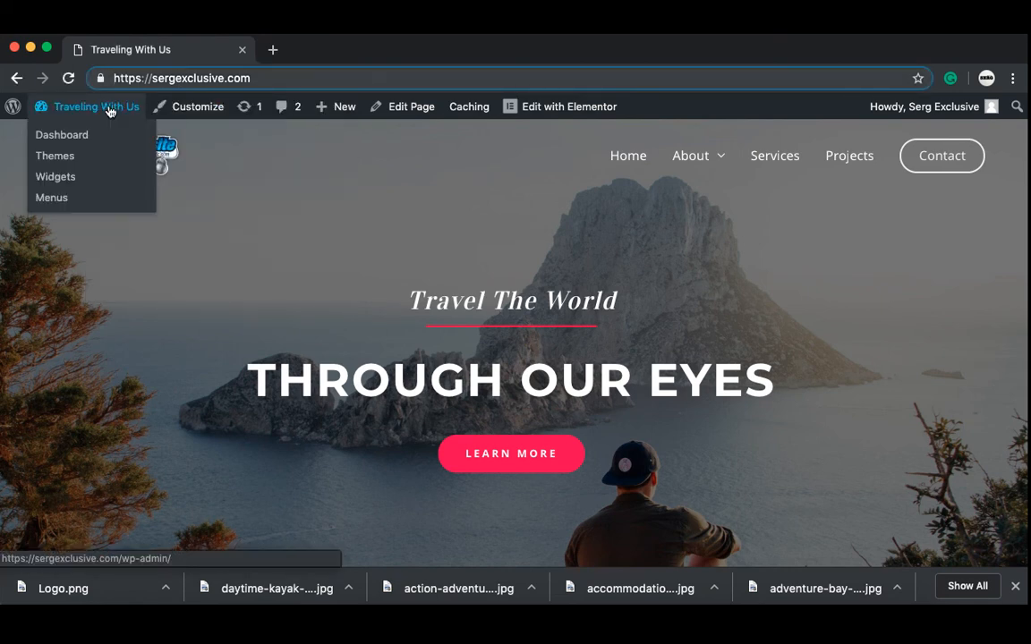
pyautogui.click(110, 111)
pyautogui.moveTo(120, 384)
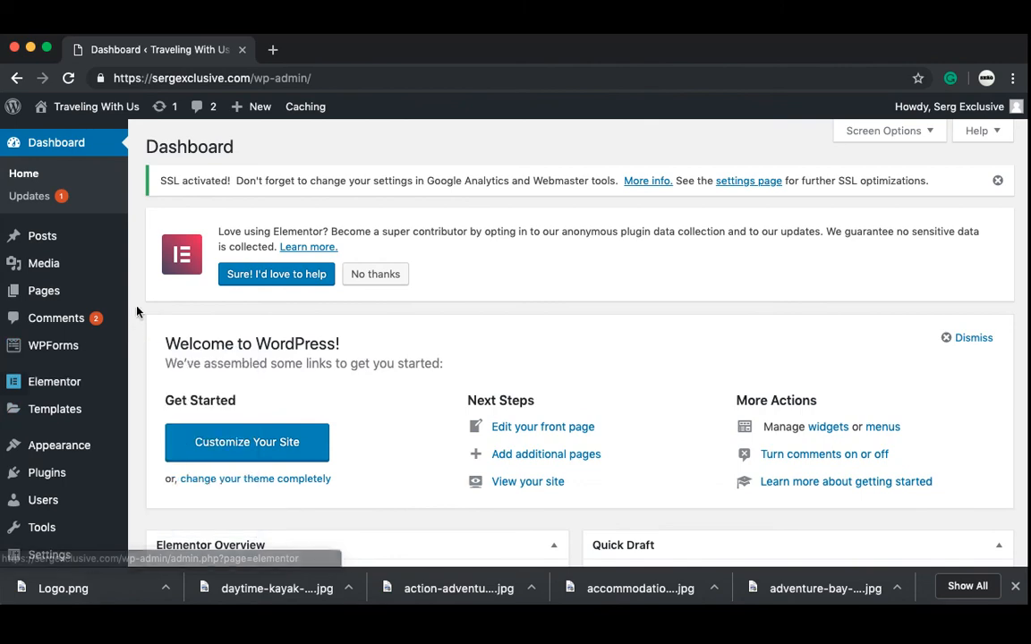
pyautogui.scroll(-2, 136, 312)
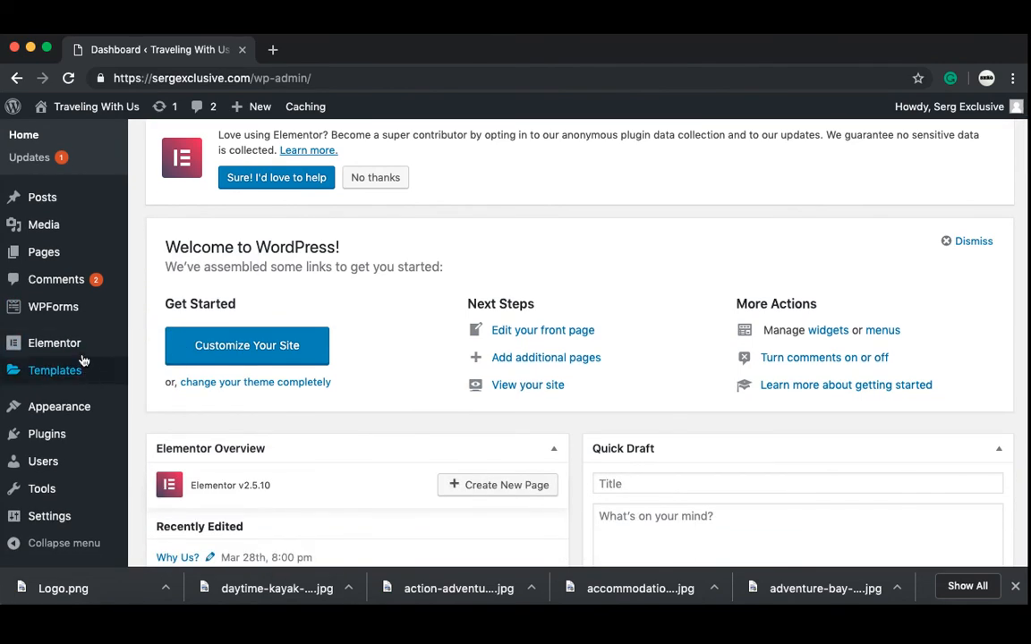
pyautogui.moveTo(107, 345)
pyautogui.click(154, 391)
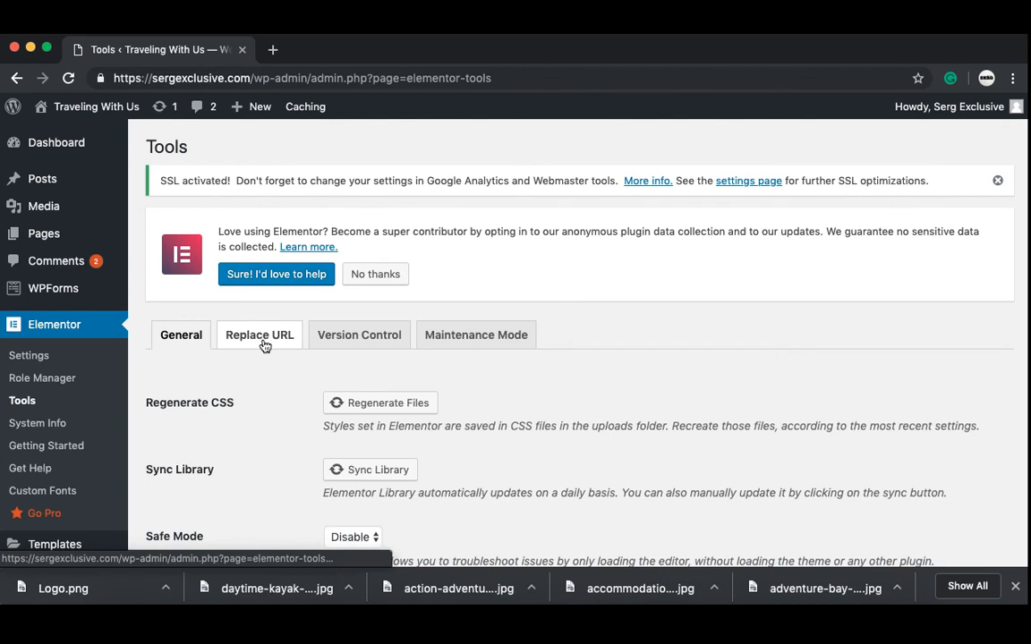
pyautogui.click(265, 346)
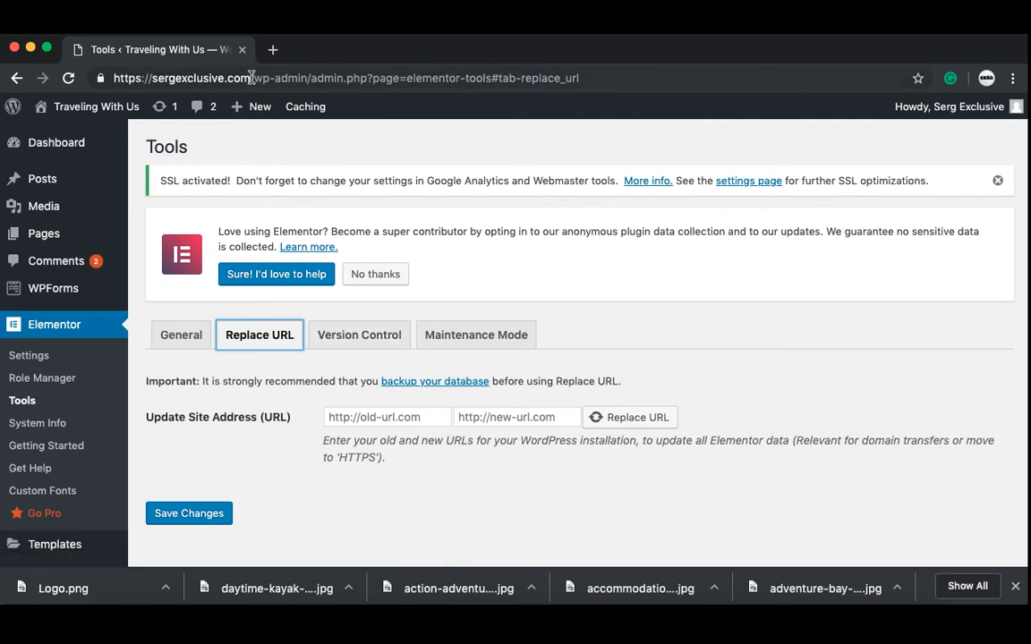
pyautogui.moveTo(253, 77); pyautogui.dragTo(105, 83)
pyautogui.press('super+c')
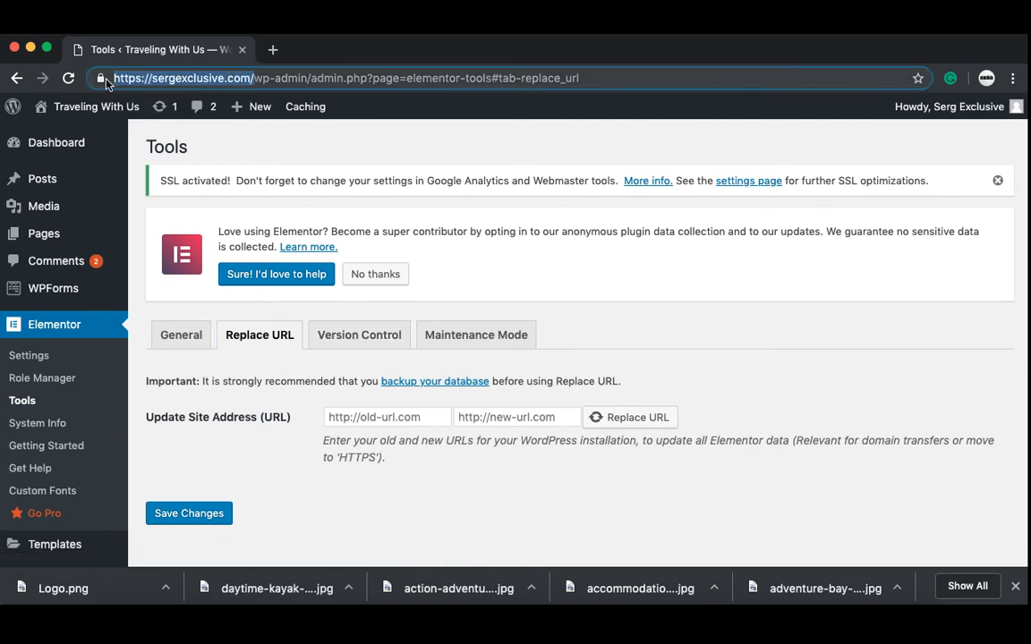
pyautogui.click(488, 417)
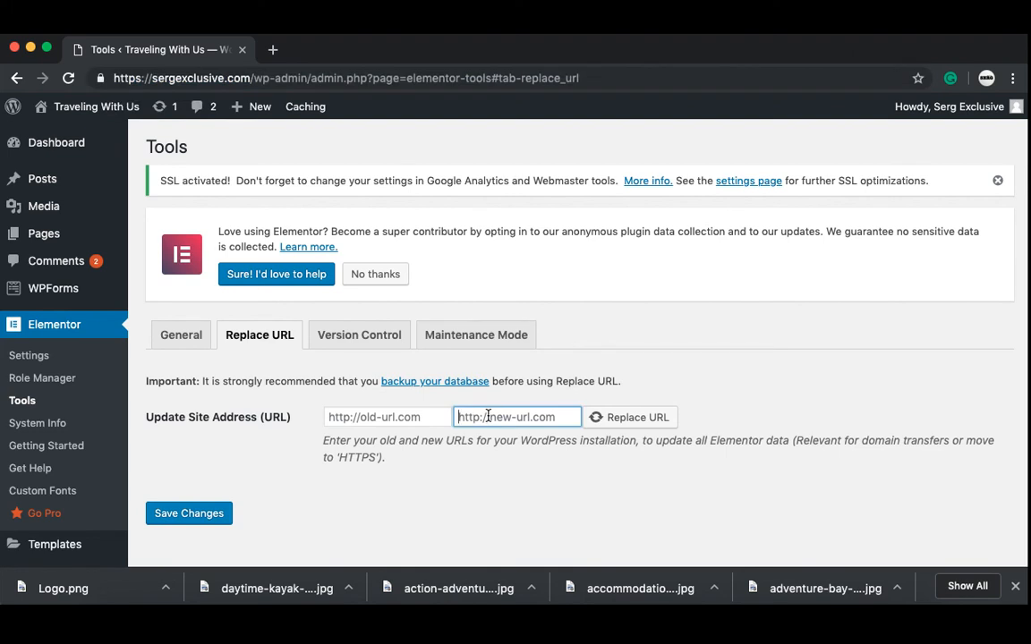
pyautogui.press('super+v')
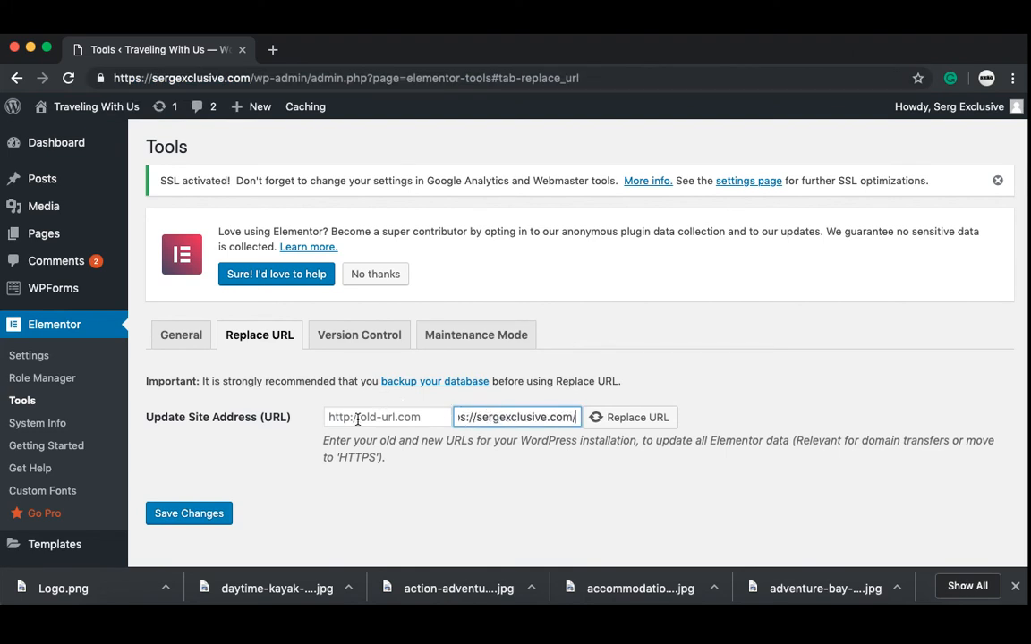
pyautogui.tripleClick(464, 423)
pyautogui.press('super+c')
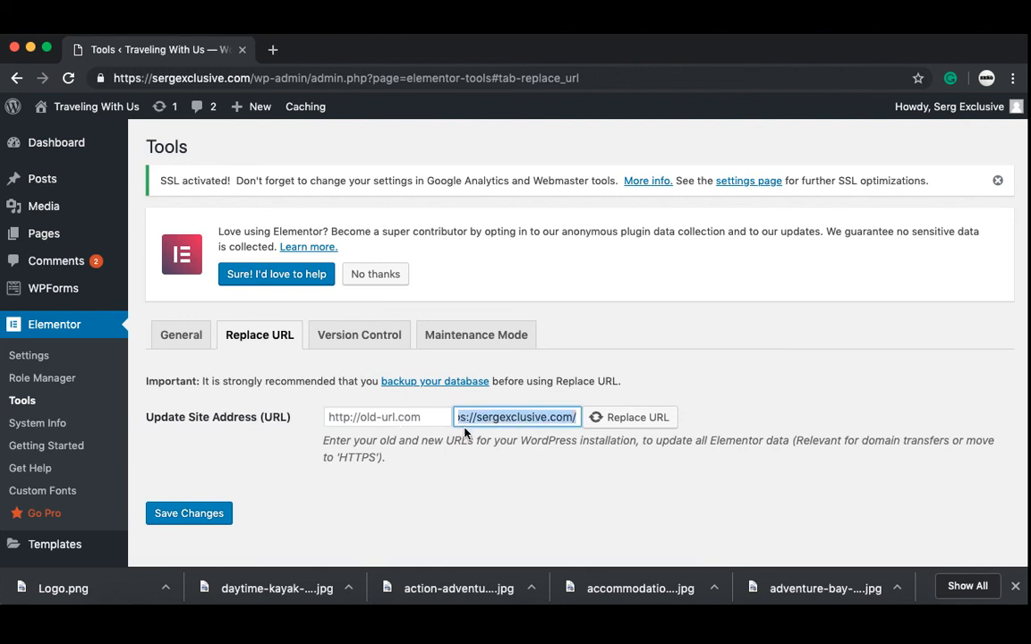
pyautogui.click(400, 417)
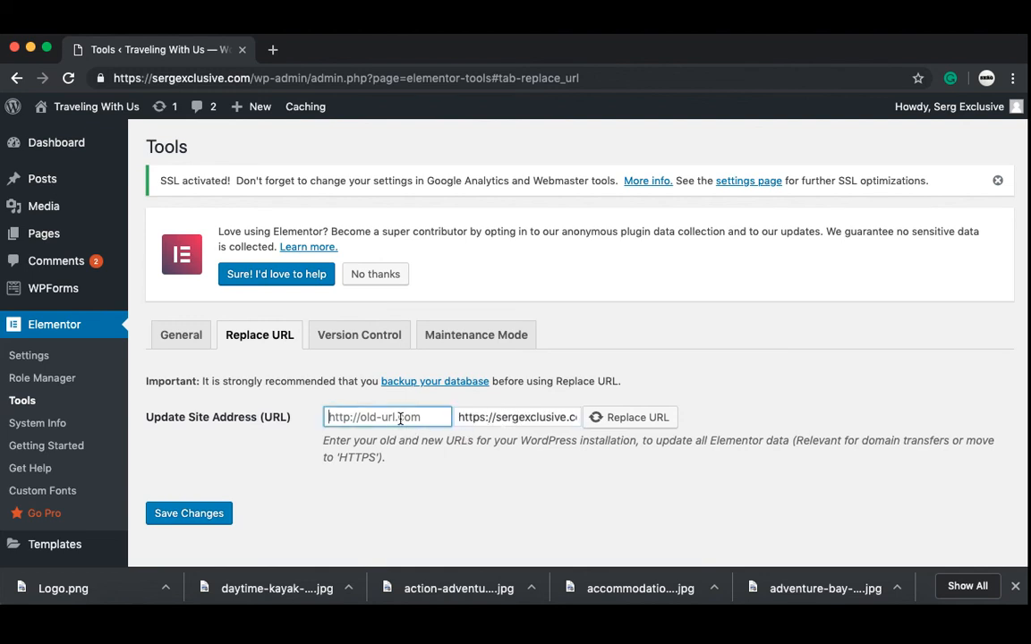
pyautogui.press('super+v')
pyautogui.press('Left')
pyautogui.press('Left')
pyautogui.press('Left')
pyautogui.press('Left')
pyautogui.press('Left')
pyautogui.press('Left')
pyautogui.press('Left')
pyautogui.press('Left')
pyautogui.press('Left')
pyautogui.press('Left')
pyautogui.press('Left')
pyautogui.press('Left')
pyautogui.press('Left')
pyautogui.press('Left')
pyautogui.press('Left')
pyautogui.press('Left')
pyautogui.press('Left')
pyautogui.press('Left')
pyautogui.press('Left')
pyautogui.press('Left')
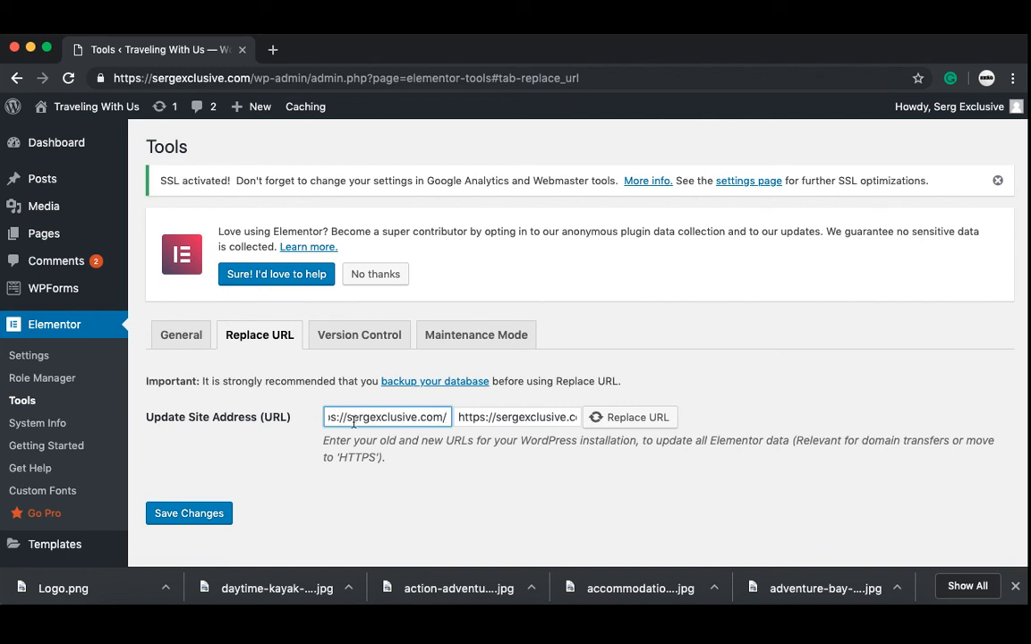
pyautogui.press('BackSpace')
pyautogui.moveTo(124, 111)
pyautogui.click(65, 134)
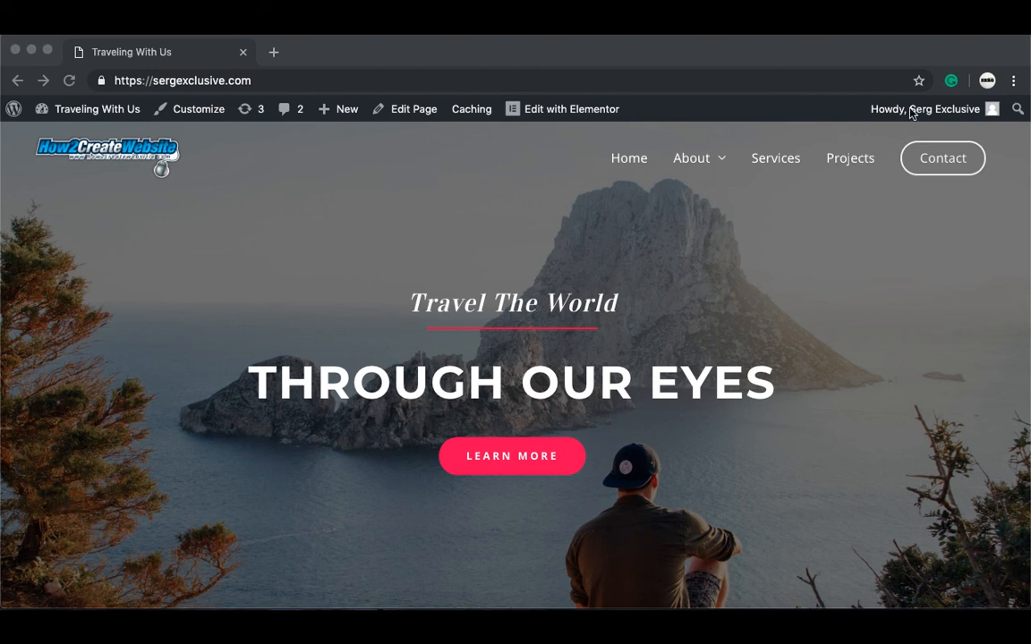
# Step: Log out, then strip the wp-login path from the address to load the https homepage
pyautogui.click(971, 119)
pyautogui.moveTo(973, 122)
pyautogui.click(897, 207)
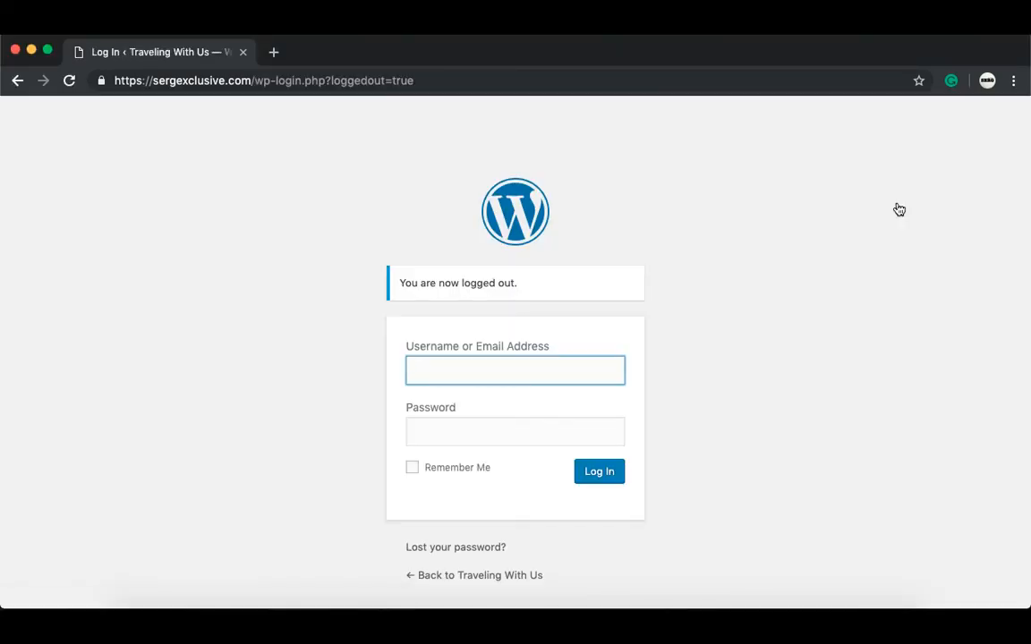
pyautogui.click(419, 79)
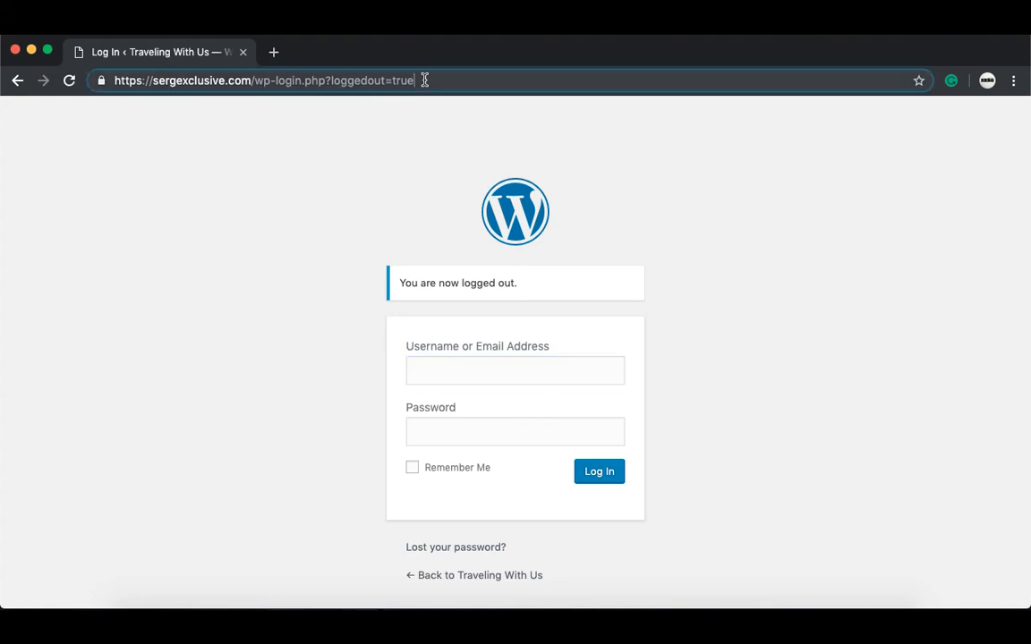
pyautogui.moveTo(409, 80); pyautogui.dragTo(254, 80)
pyautogui.press('BackSpace')
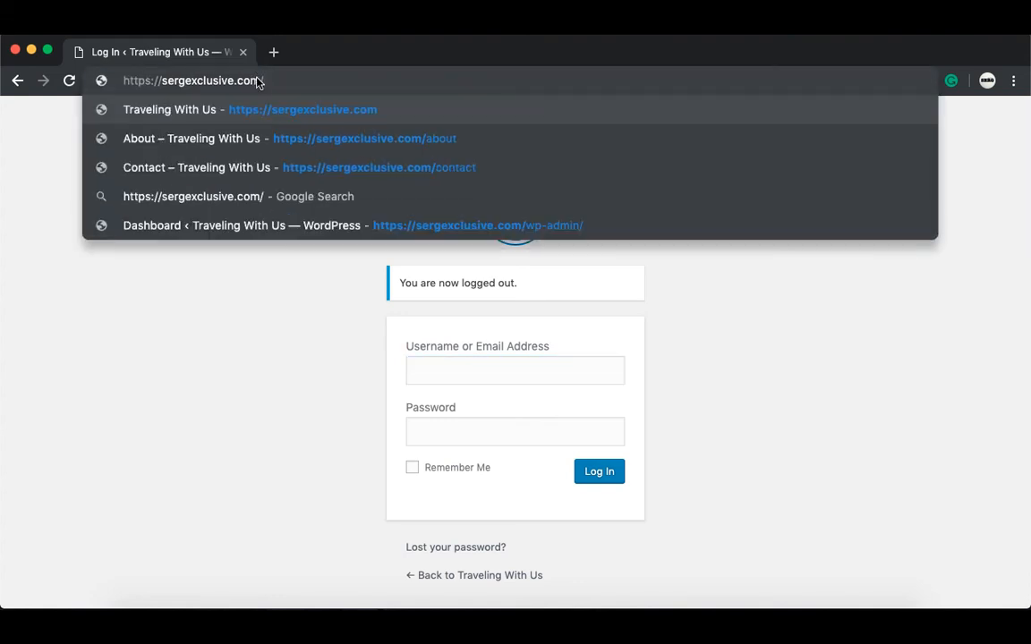
pyautogui.press('Return')
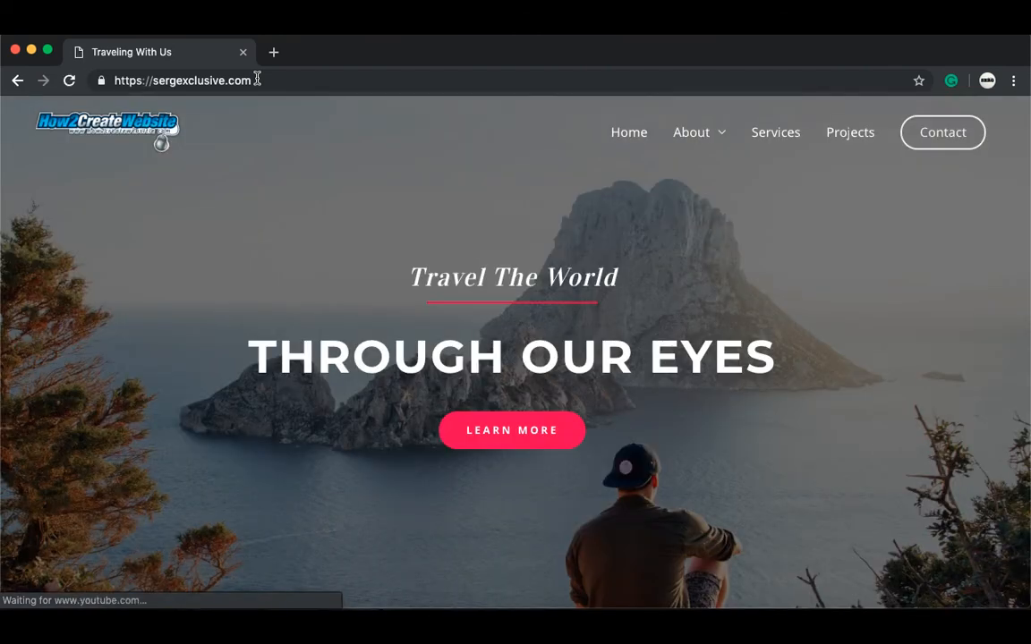